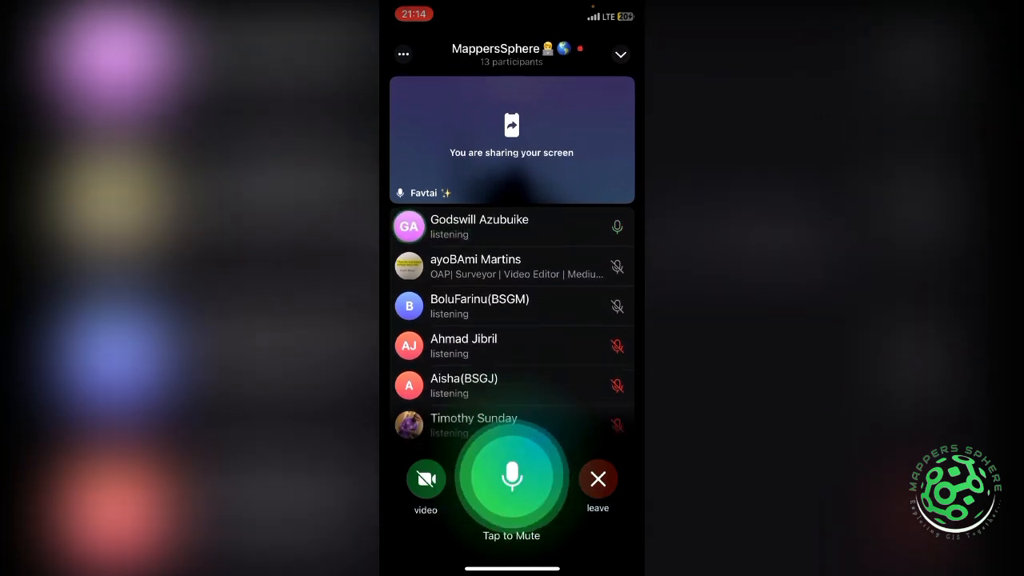
# Mute the microphone in the MappersSphere live stream and open the stream's options
pyautogui.click(512, 478)
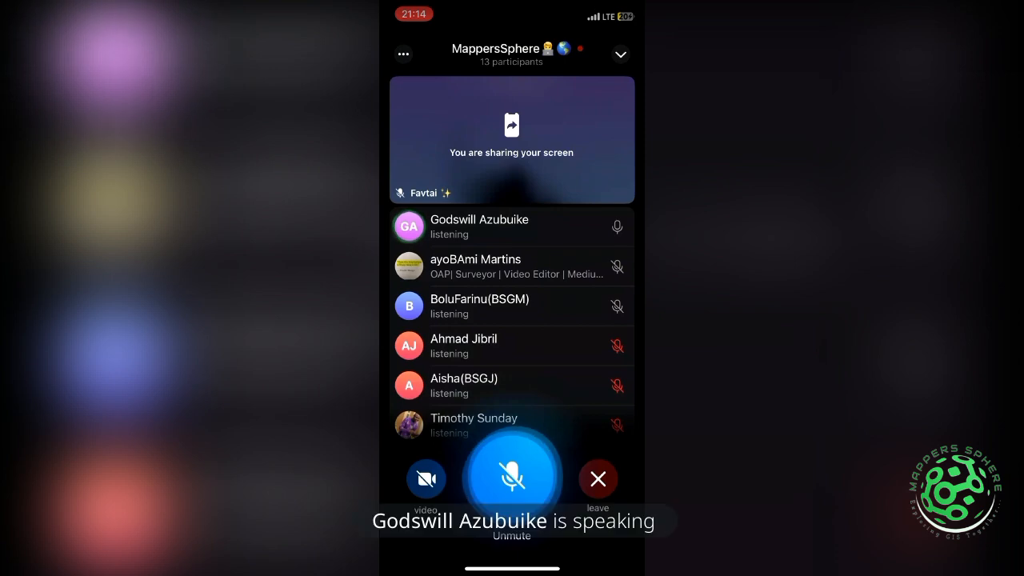
pyautogui.click(403, 53)
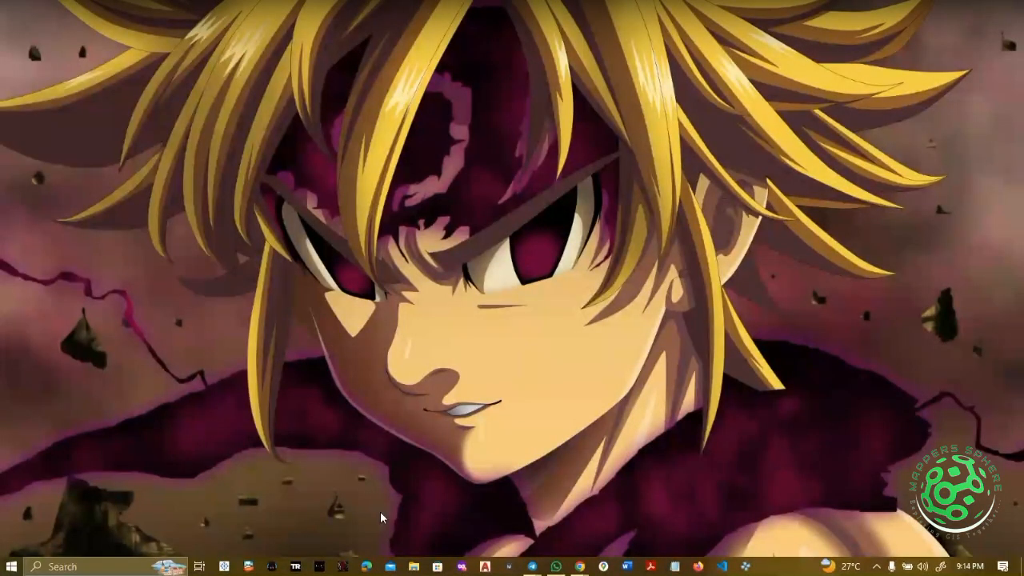
# Switch to Chrome, search Google for Google Earth Pro in a new tab, and refine the query to "google earth pro download"
pyautogui.moveTo(580, 565)
pyautogui.click(515, 546)
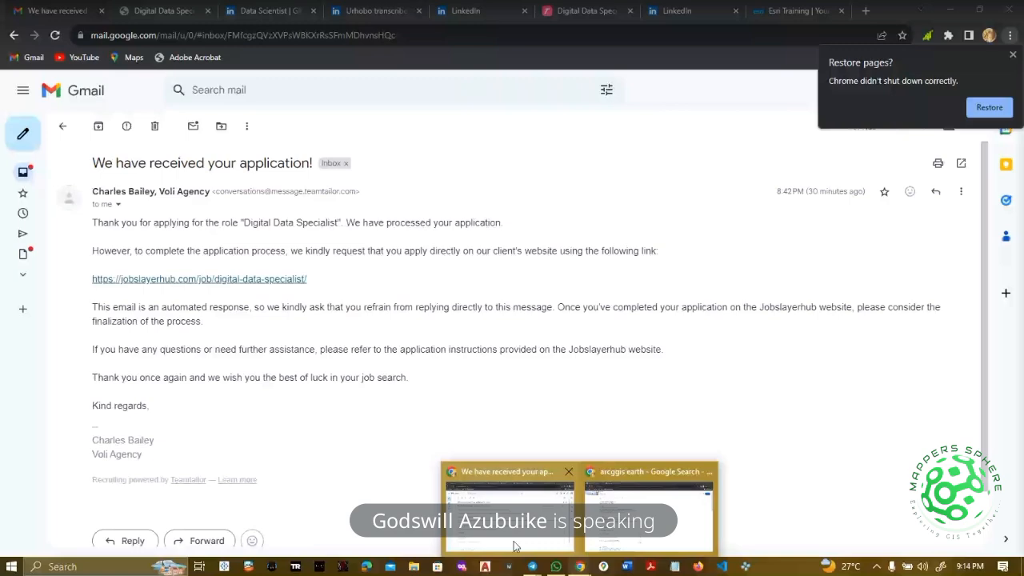
pyautogui.click(866, 11)
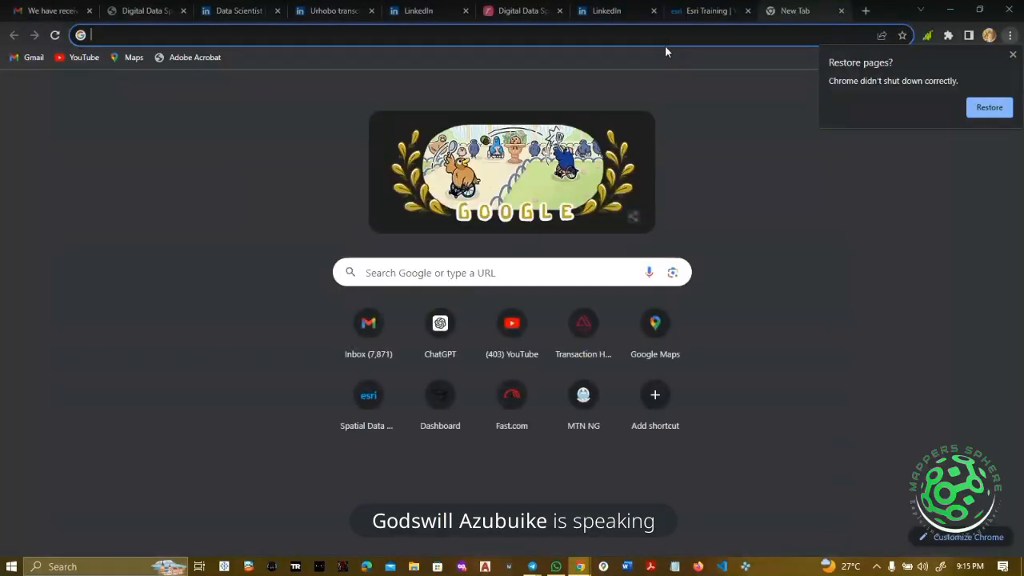
pyautogui.click(558, 34)
pyautogui.write('goog')
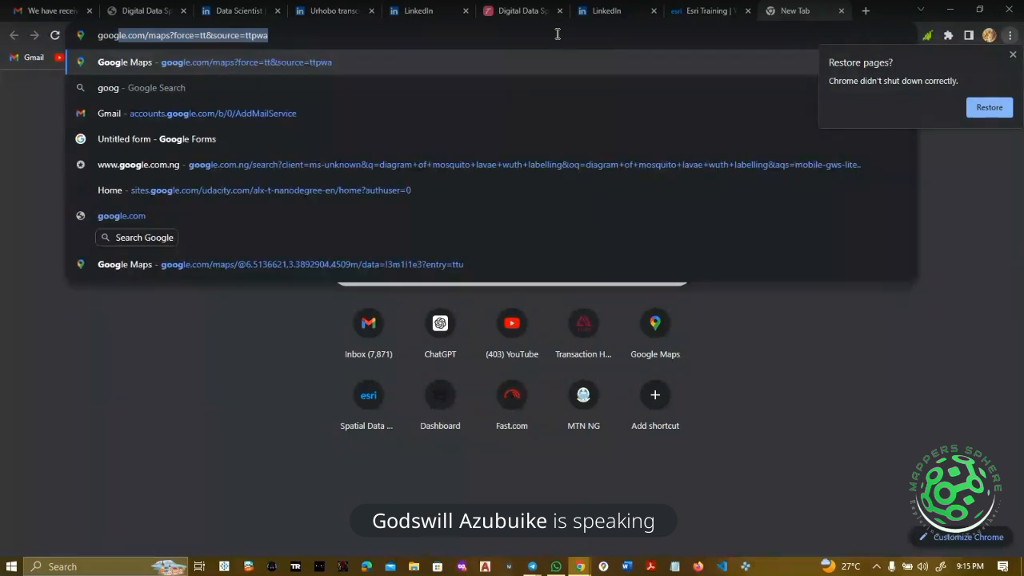
pyautogui.write('le ea')
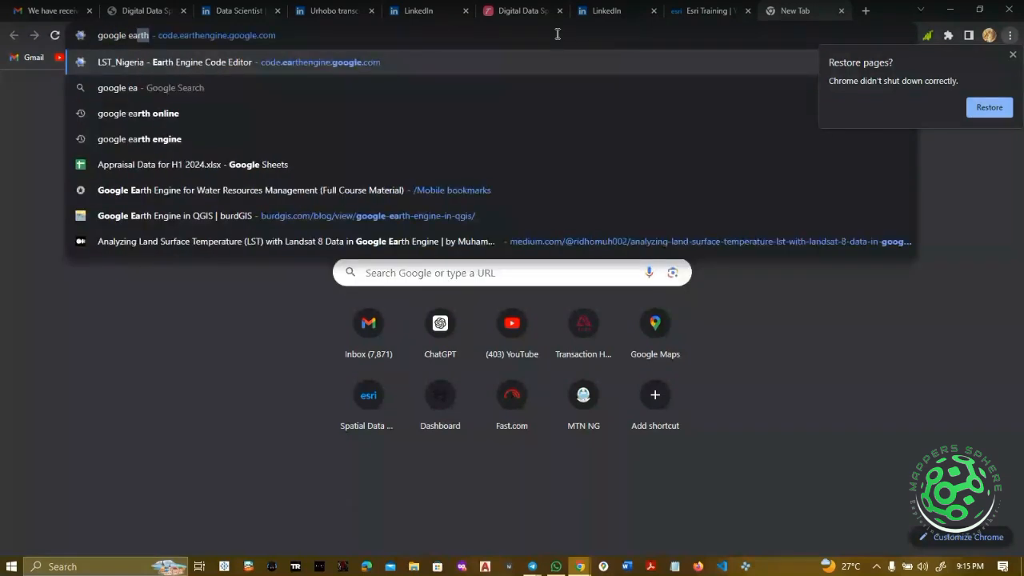
pyautogui.write('rth pp')
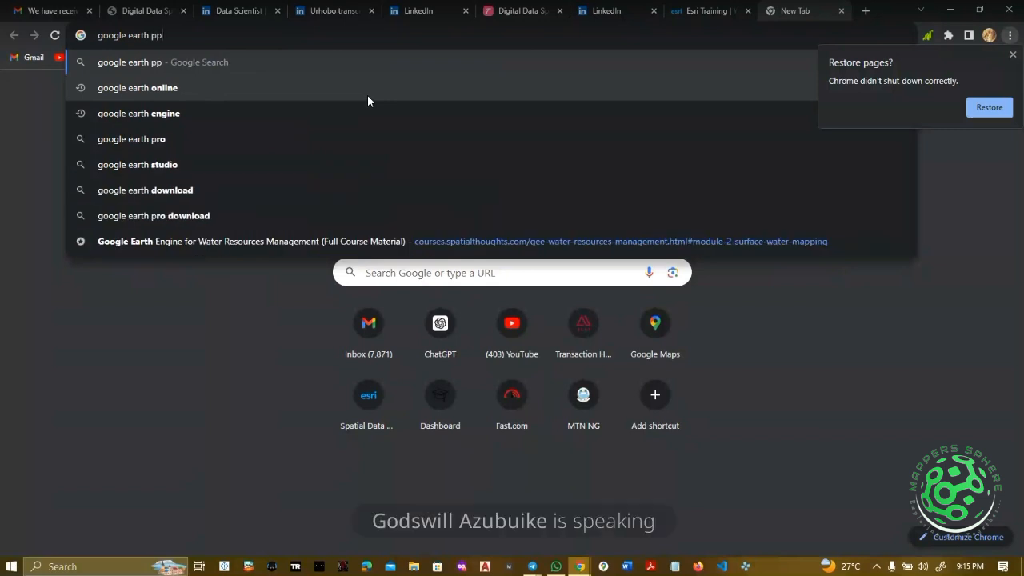
pyautogui.write('ro')
pyautogui.press('Return')
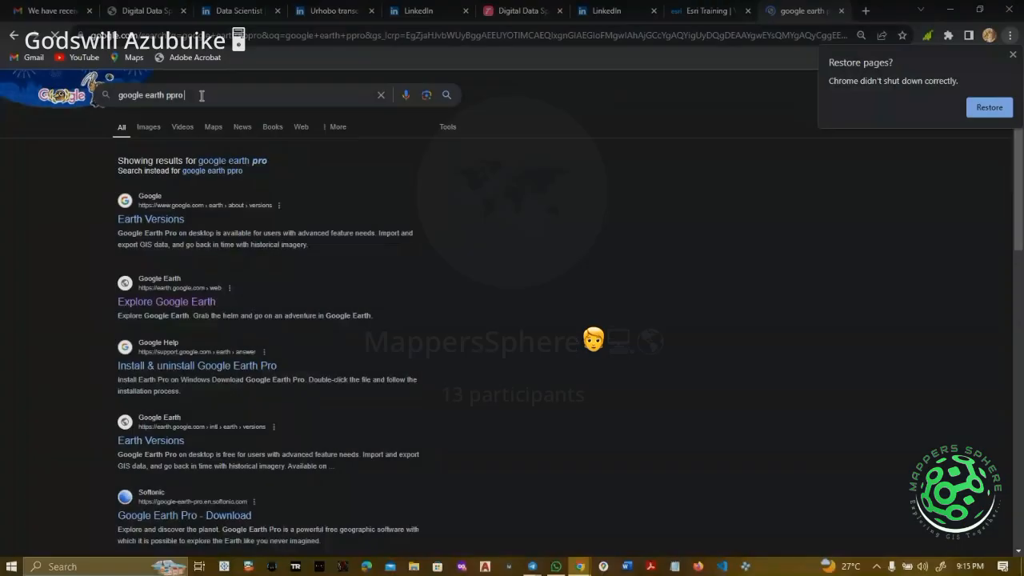
pyautogui.click(202, 95)
pyautogui.write('download')
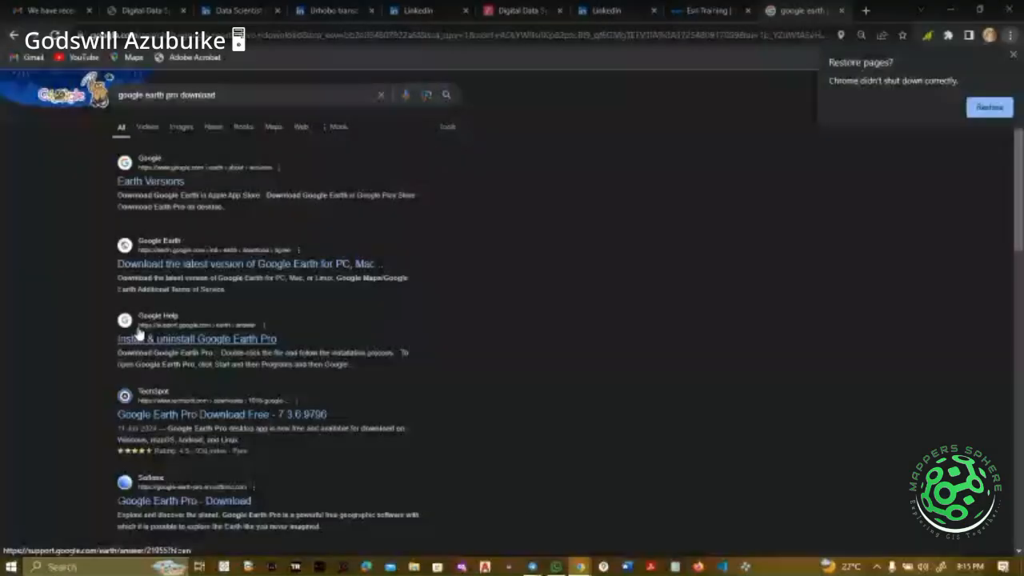
# Check Google Earth's download page for PC, Mac, or Linux and return to the search results
pyautogui.click(165, 264)
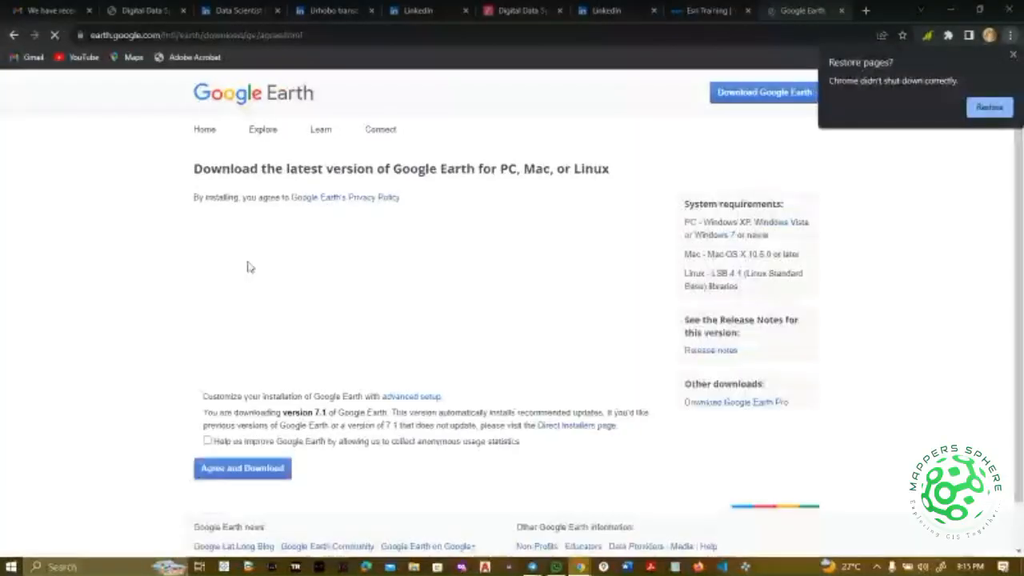
pyautogui.scroll(-1, 193, 426)
pyautogui.scroll(1, 193, 425)
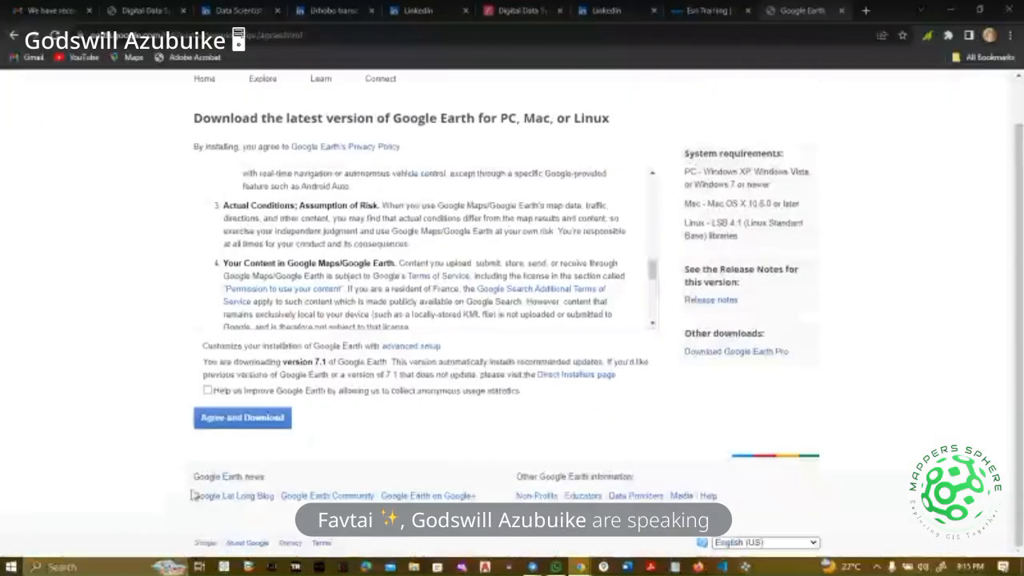
pyautogui.scroll(1, 116, 248)
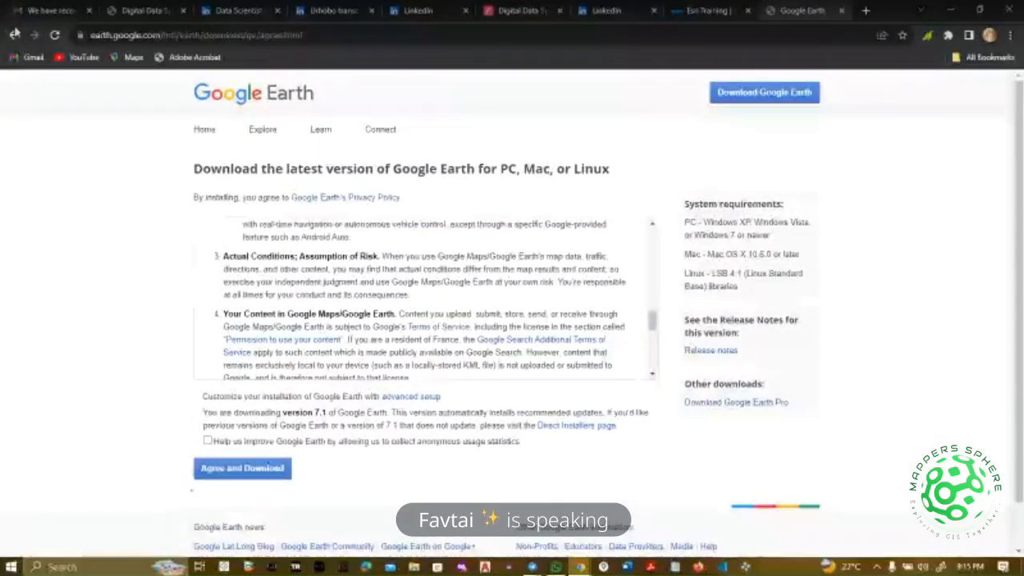
pyautogui.click(14, 34)
# Open the Softonic "Google Earth Pro - Download" result, highlight the latest update date in the app specs, and dismiss the antivirus ad
pyautogui.scroll(-1, 178, 412)
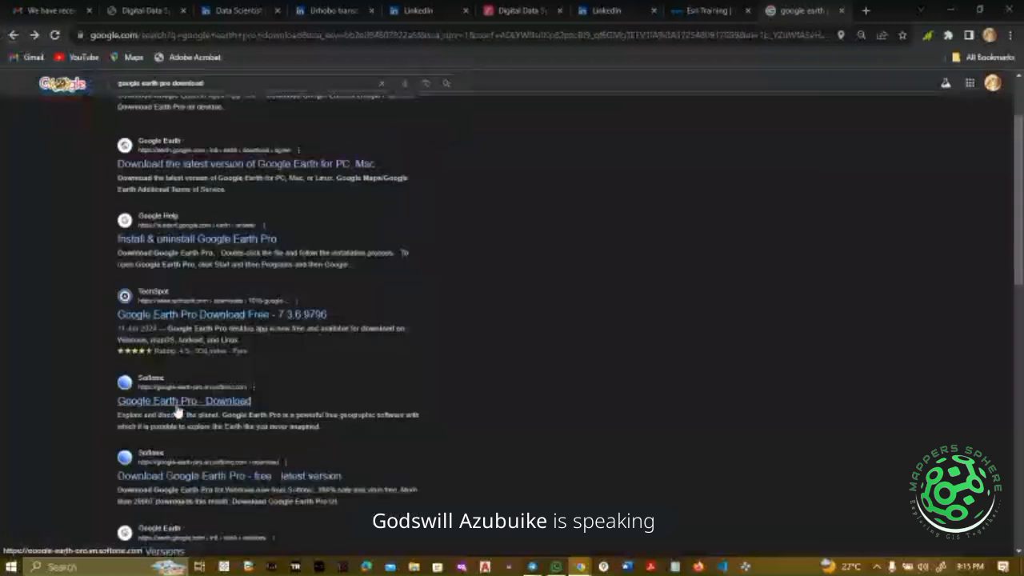
pyautogui.click(168, 408)
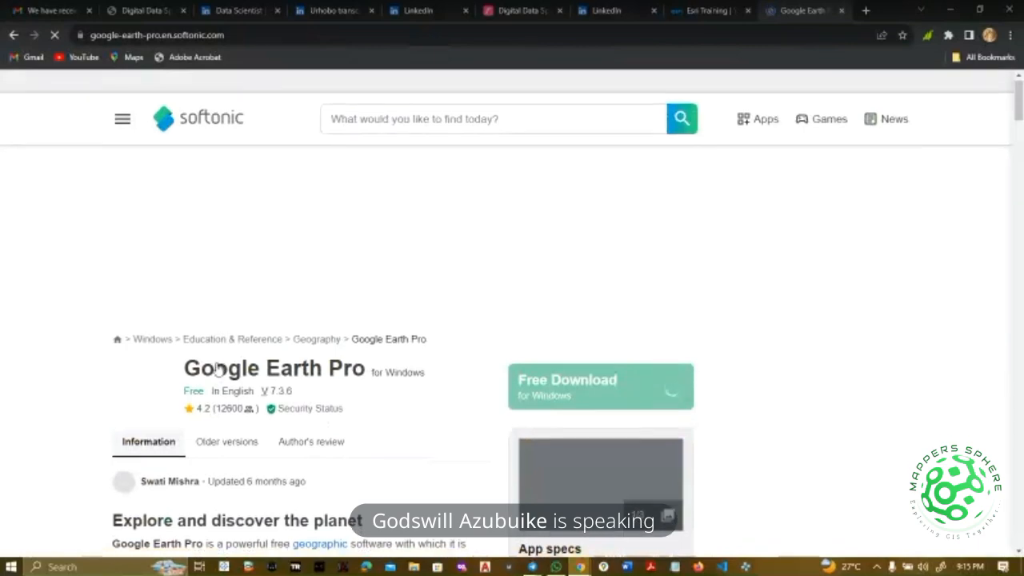
pyautogui.scroll(-1, 218, 368)
pyautogui.scroll(-1, 218, 369)
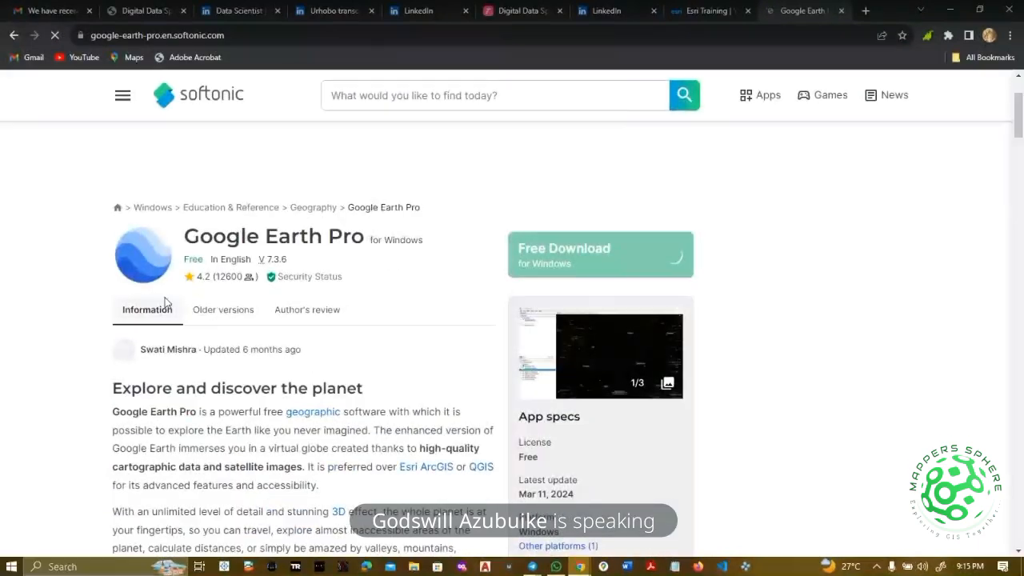
pyautogui.scroll(-2, 240, 376)
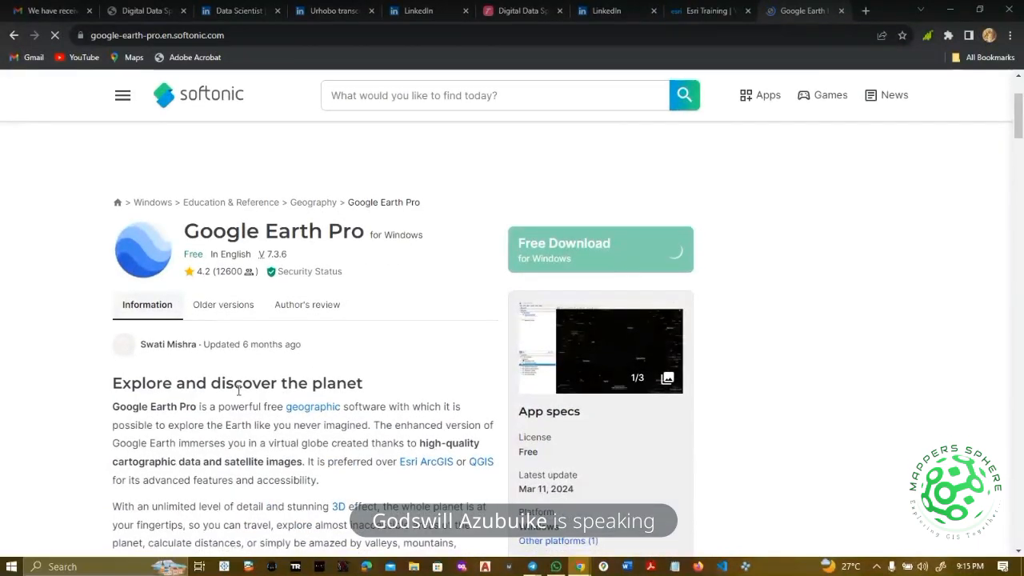
pyautogui.scroll(4, 238, 390)
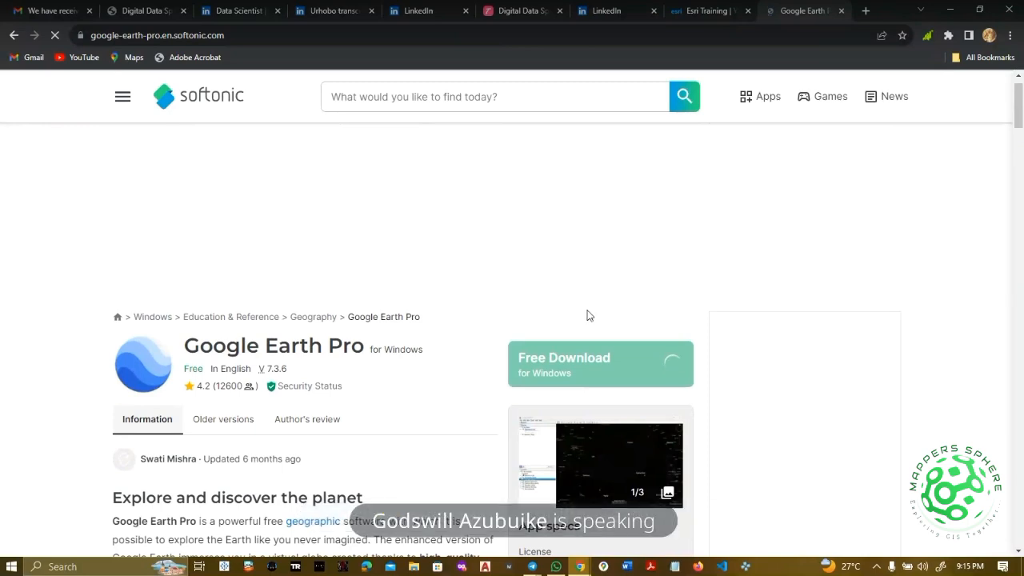
pyautogui.scroll(-6, 548, 408)
pyautogui.scroll(4, 580, 392)
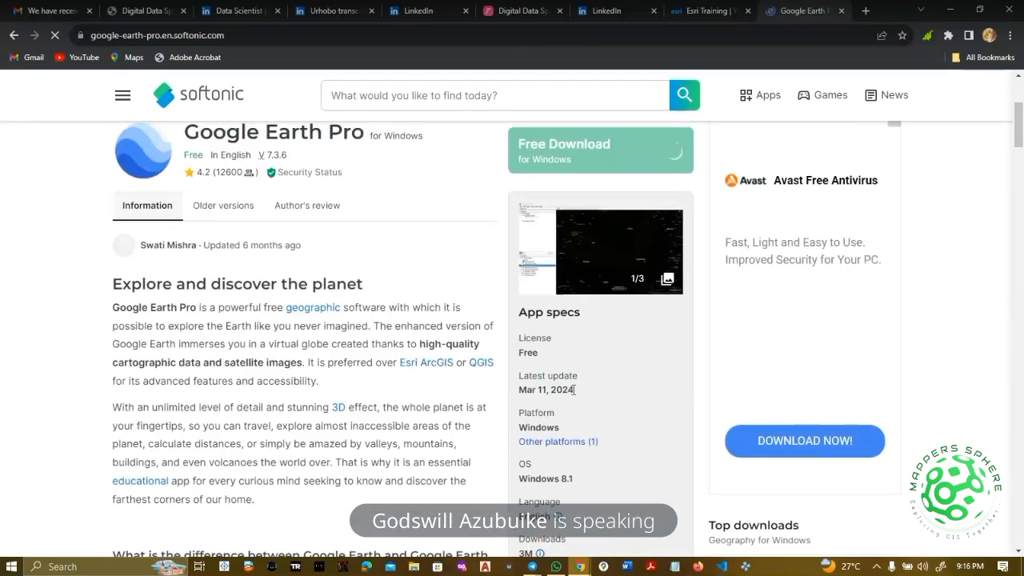
pyautogui.moveTo(580, 392); pyautogui.dragTo(525, 382)
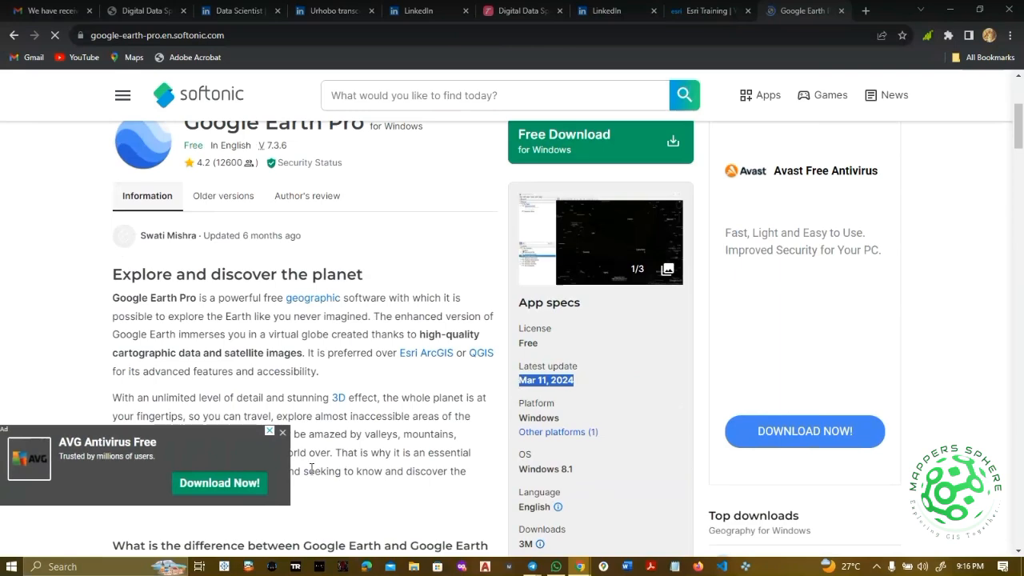
pyautogui.click(283, 434)
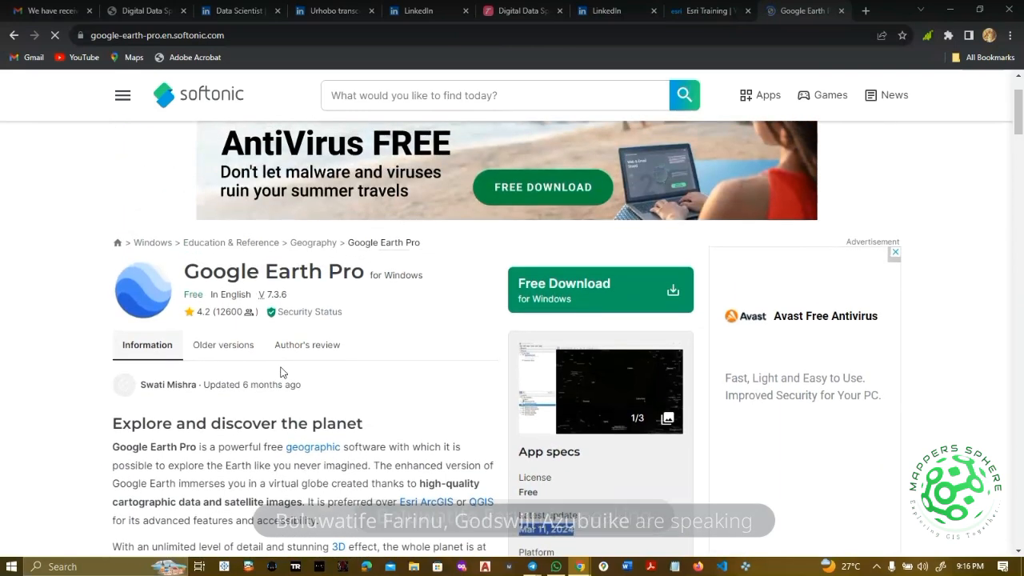
# Copy the Softonic page's address and post it in the MappersSphere channel in Telegram
pyautogui.click(200, 36)
pyautogui.hotkey('ctrl', 'c')
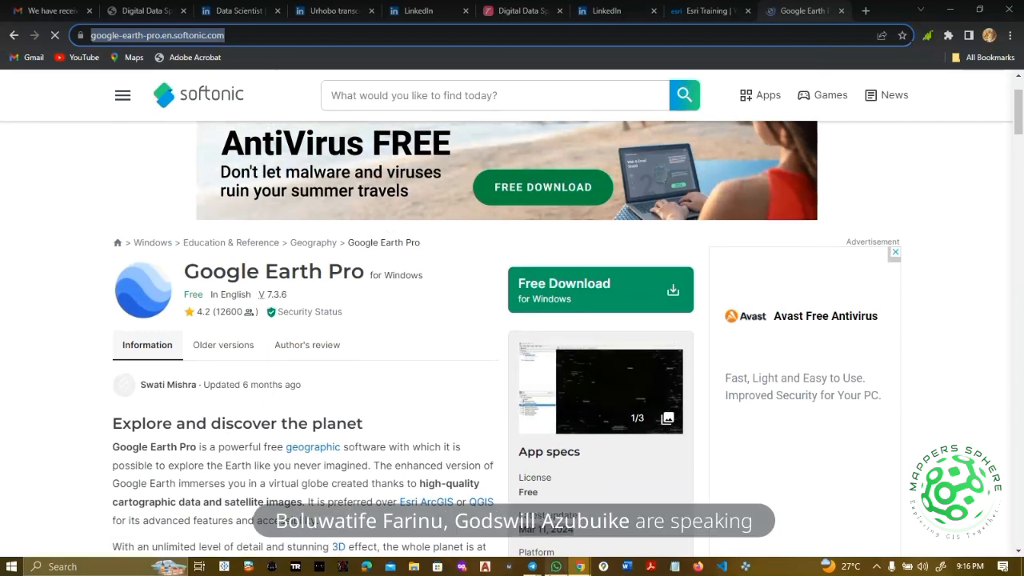
pyautogui.click(534, 568)
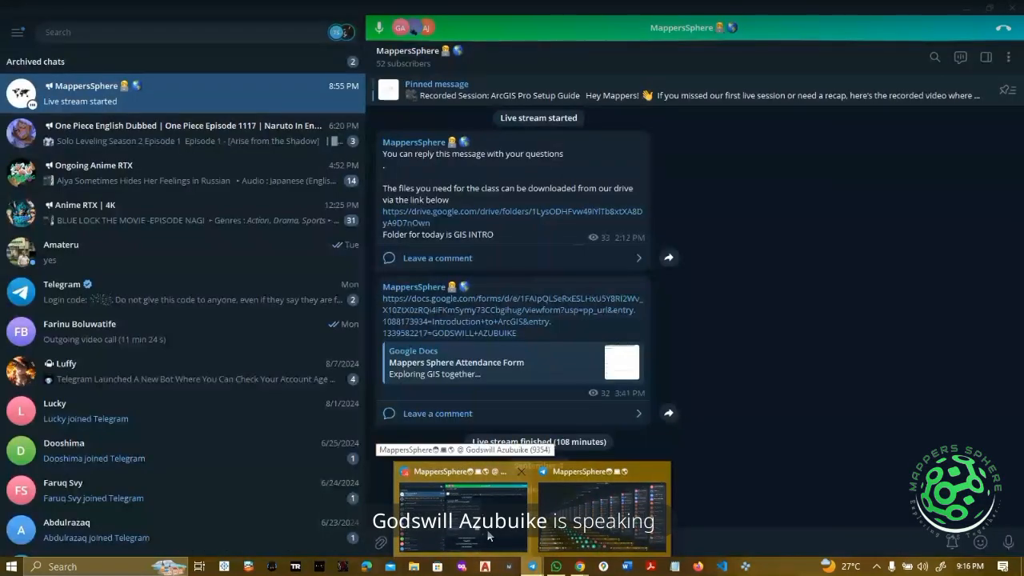
pyautogui.click(490, 535)
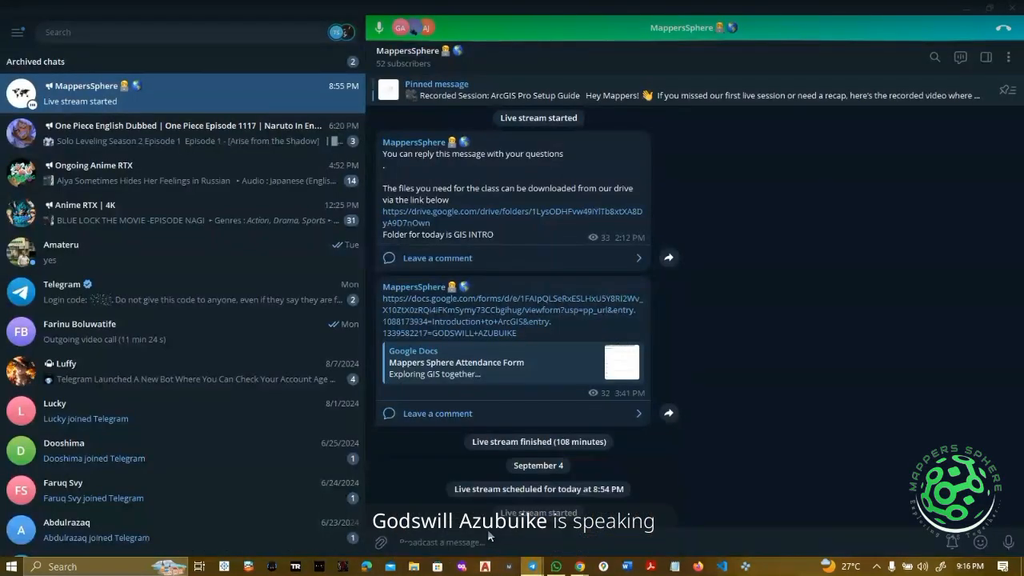
pyautogui.click(537, 540)
pyautogui.hotkey('ctrl', 'v')
pyautogui.press('Return')
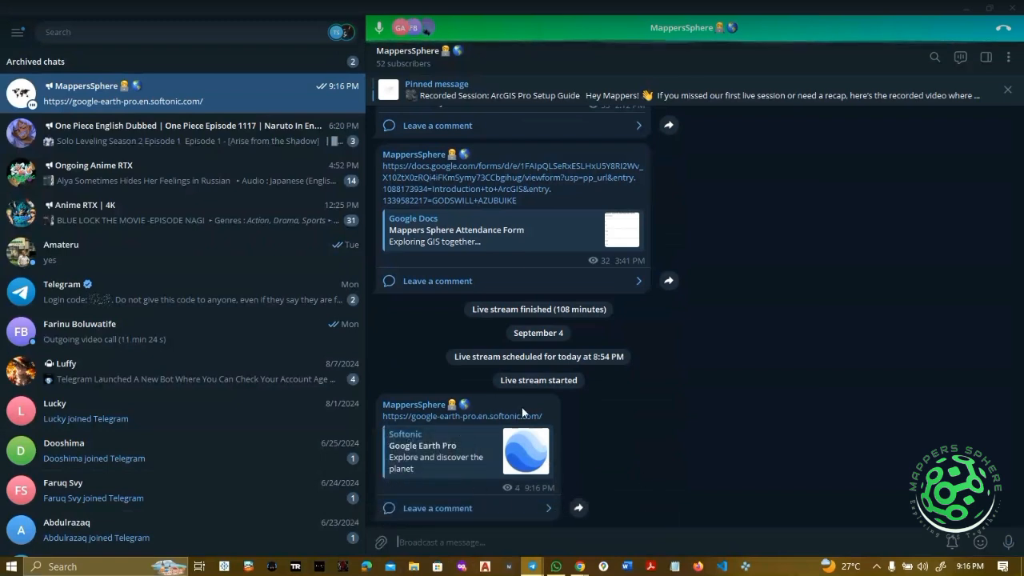
# Switch back to Chrome and start the free Google Earth Pro download from Softonic, declining the Opera GX offer
pyautogui.hotkey('alt', 'Tab')
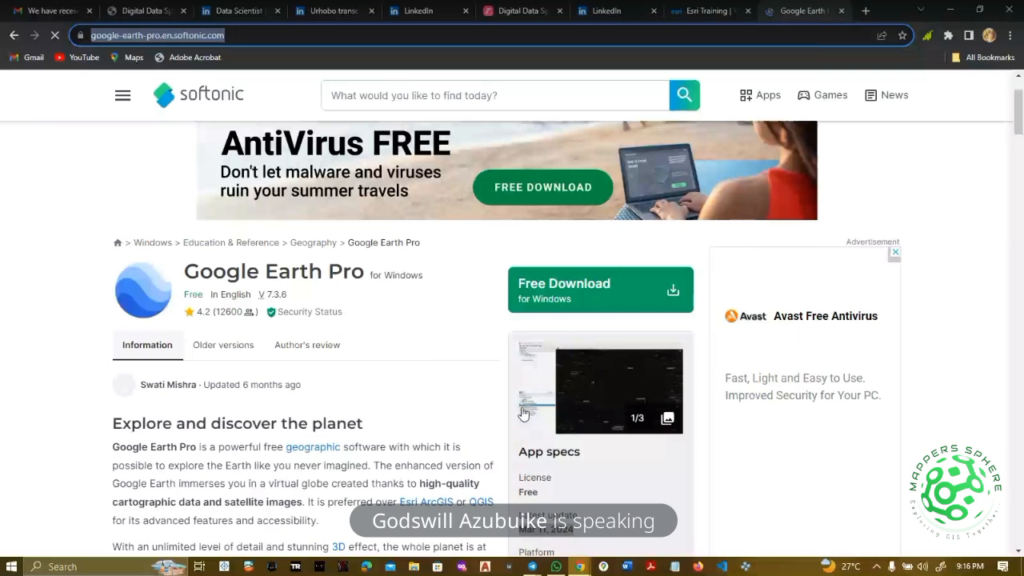
pyautogui.click(626, 296)
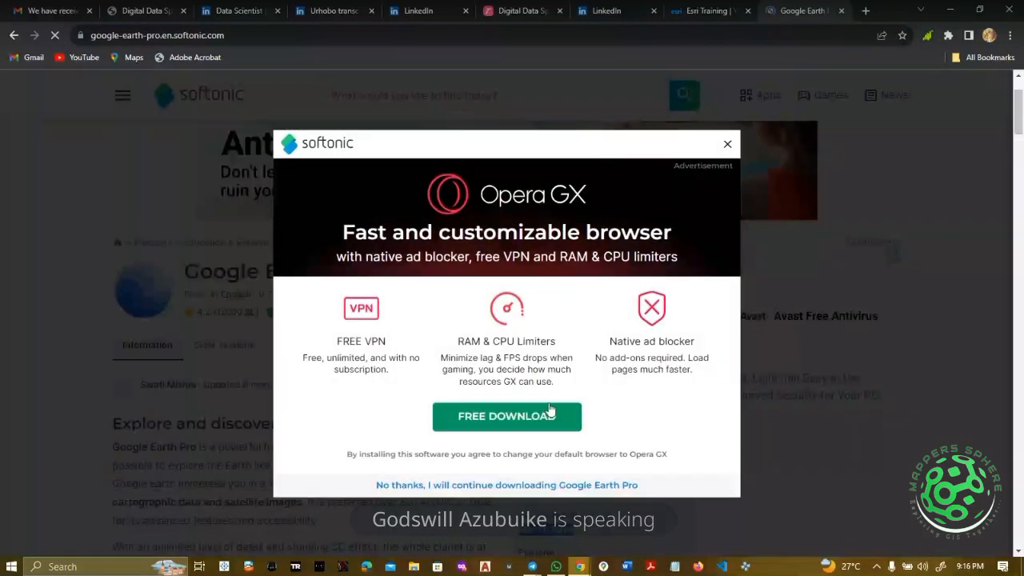
pyautogui.click(492, 486)
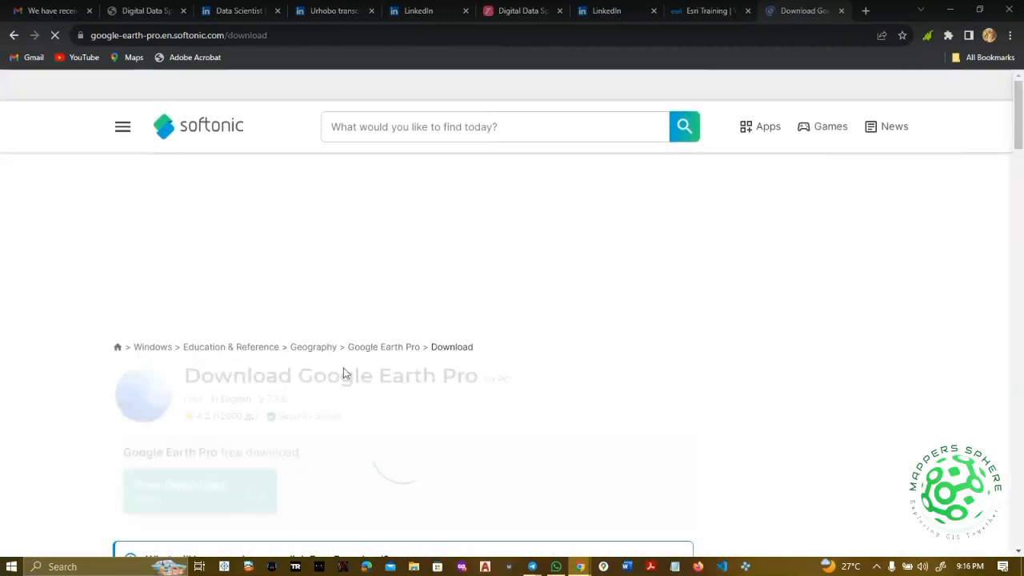
pyautogui.scroll(-3, 347, 382)
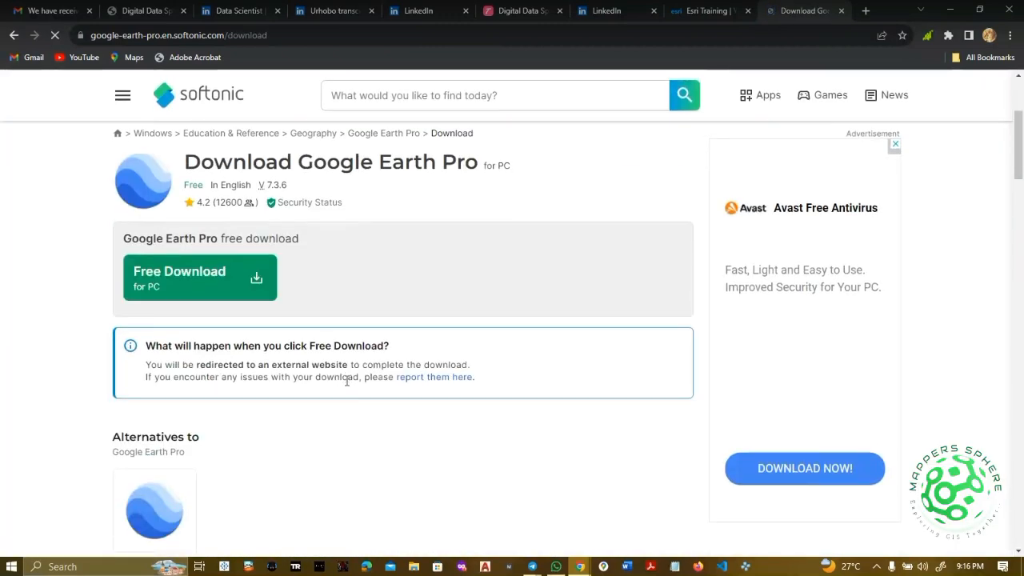
pyautogui.click(254, 278)
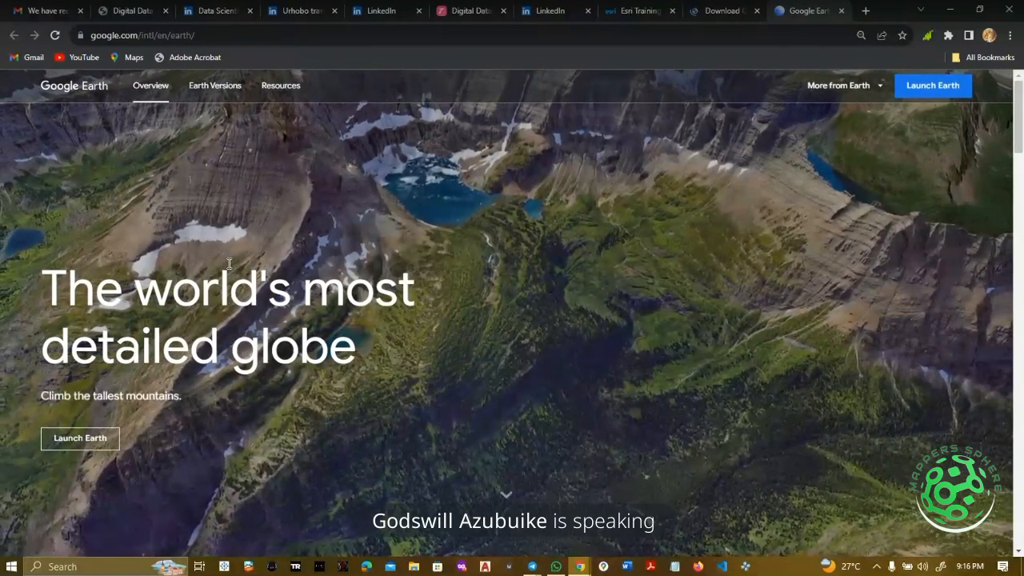
# Look over the Google Earth overview page and launch the web version of Earth
pyautogui.scroll(-3, 228, 264)
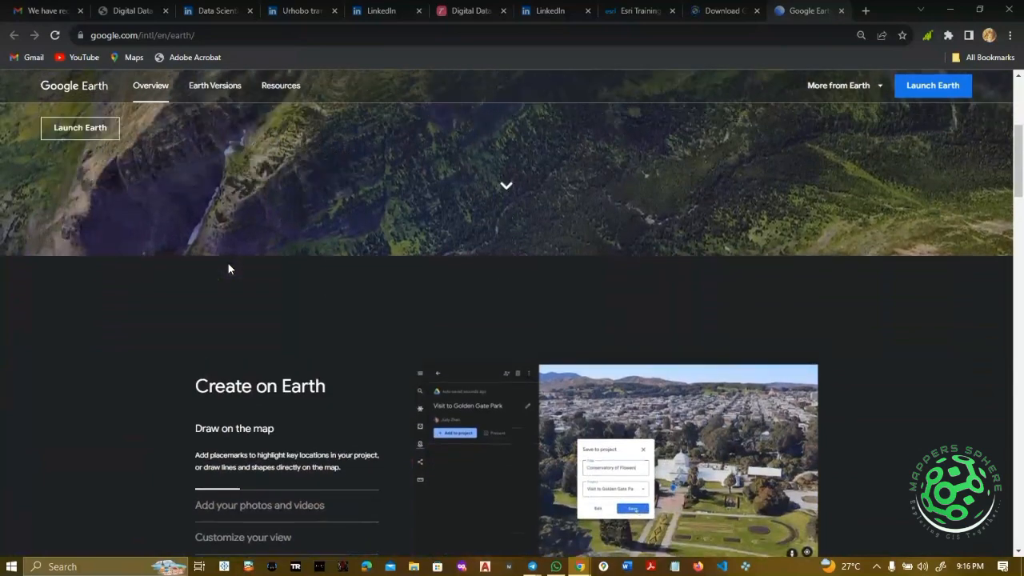
pyautogui.scroll(4, 229, 264)
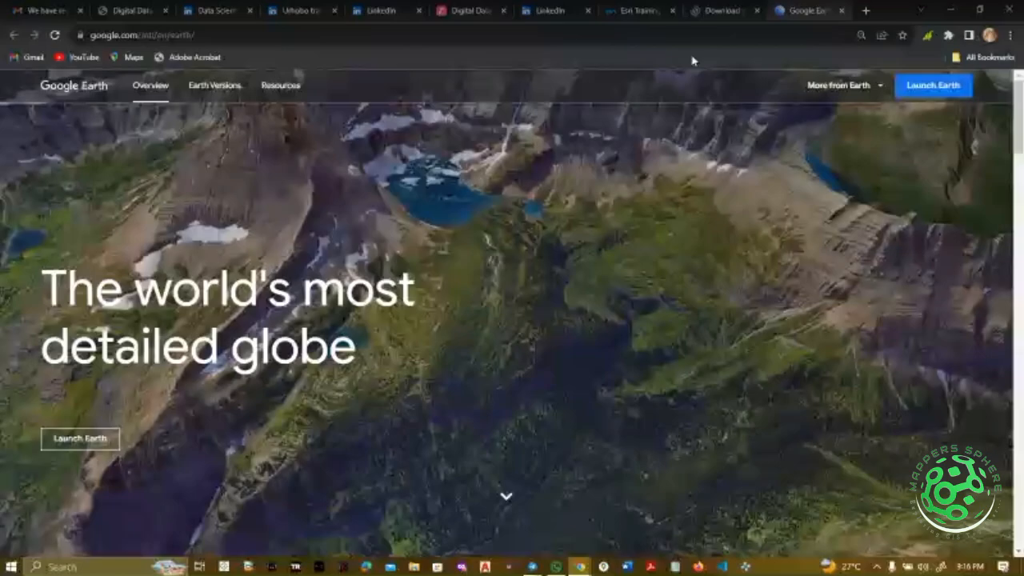
pyautogui.click(907, 91)
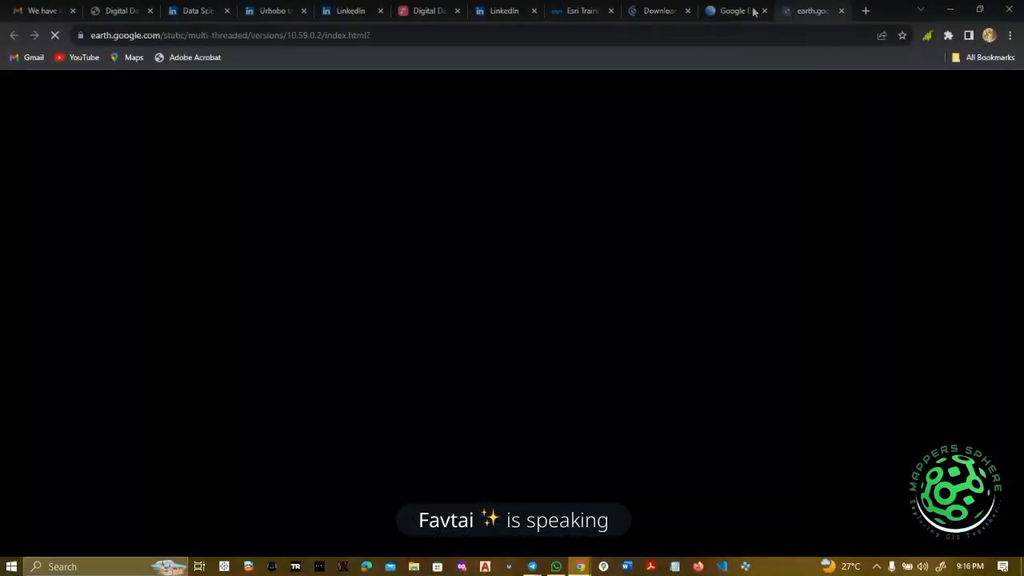
# Check the Google Earth overview and web app tabs, and return to the Softonic download tab
pyautogui.click(740, 12)
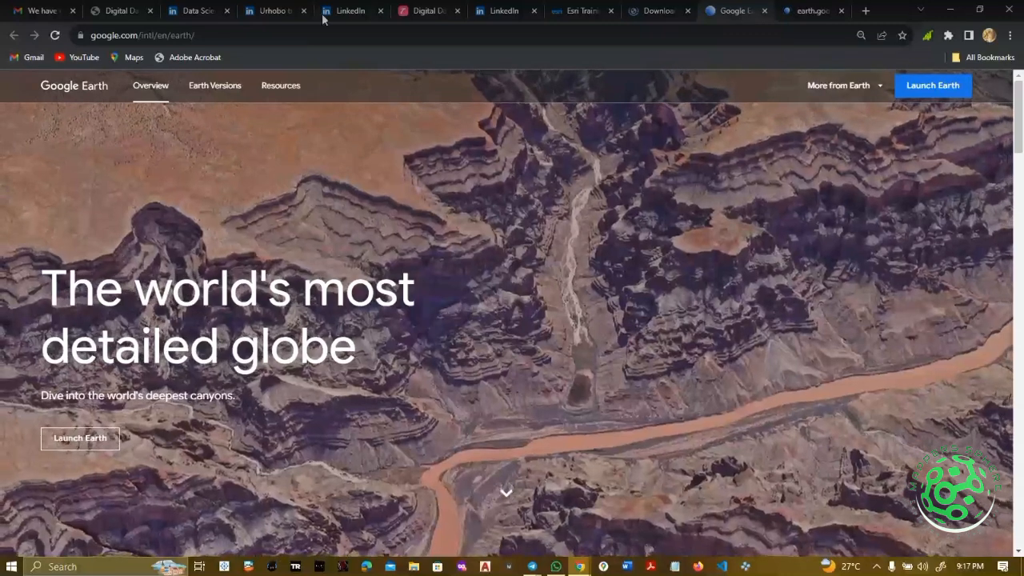
pyautogui.click(802, 10)
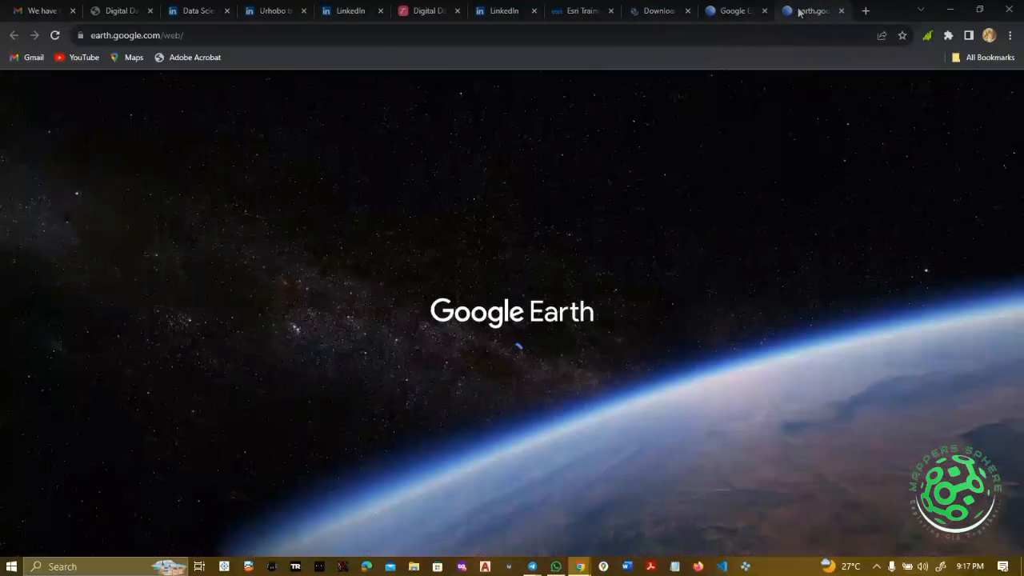
pyautogui.click(664, 11)
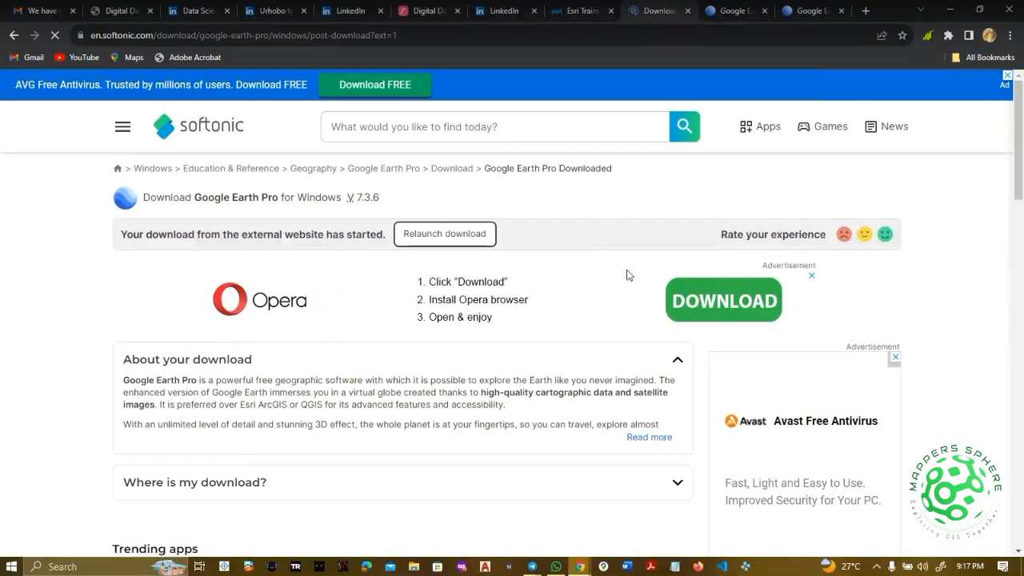
# Relaunch the Google Earth Pro download from the Softonic page
pyautogui.click(445, 234)
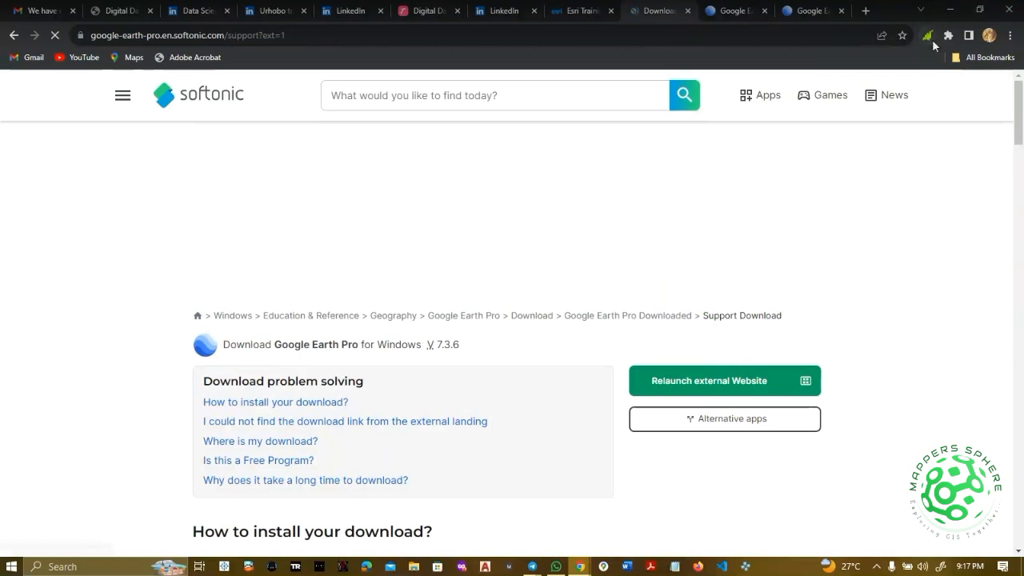
pyautogui.click(1010, 35)
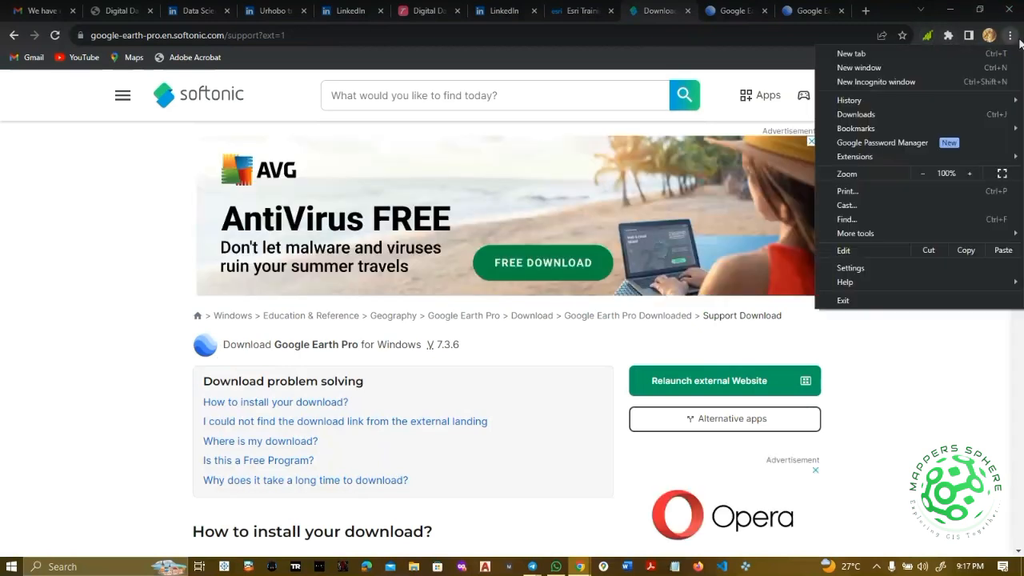
pyautogui.click(983, 372)
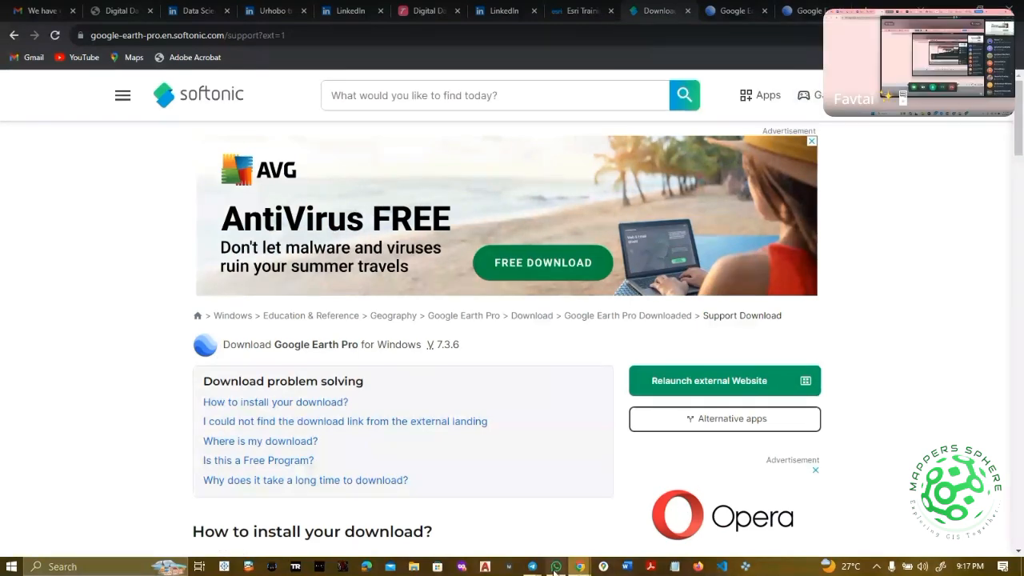
# Switch to the MappersSphere live stream in Telegram and enlarge the shared screen
pyautogui.moveTo(532, 566)
pyautogui.click(563, 527)
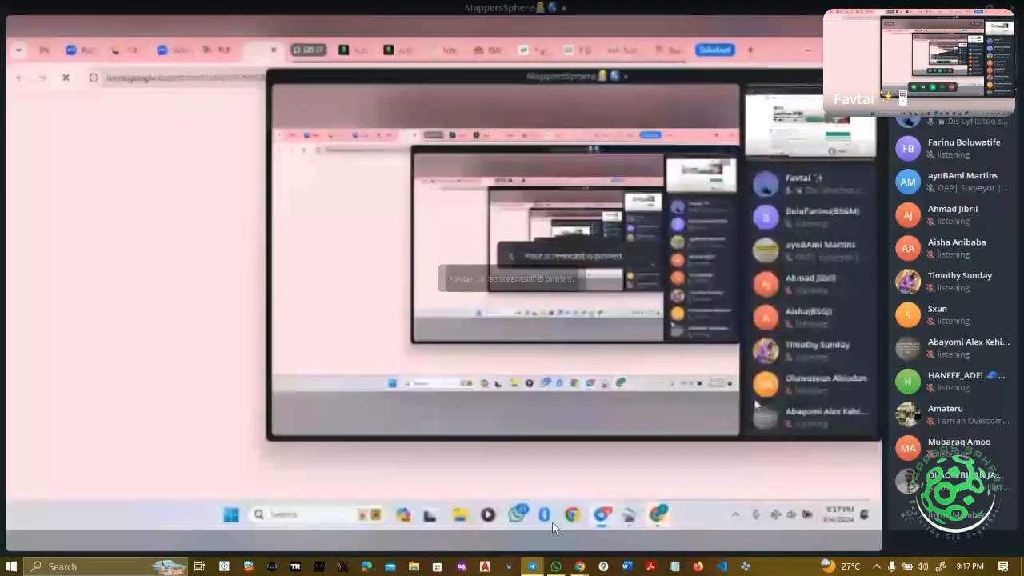
pyautogui.click(358, 520)
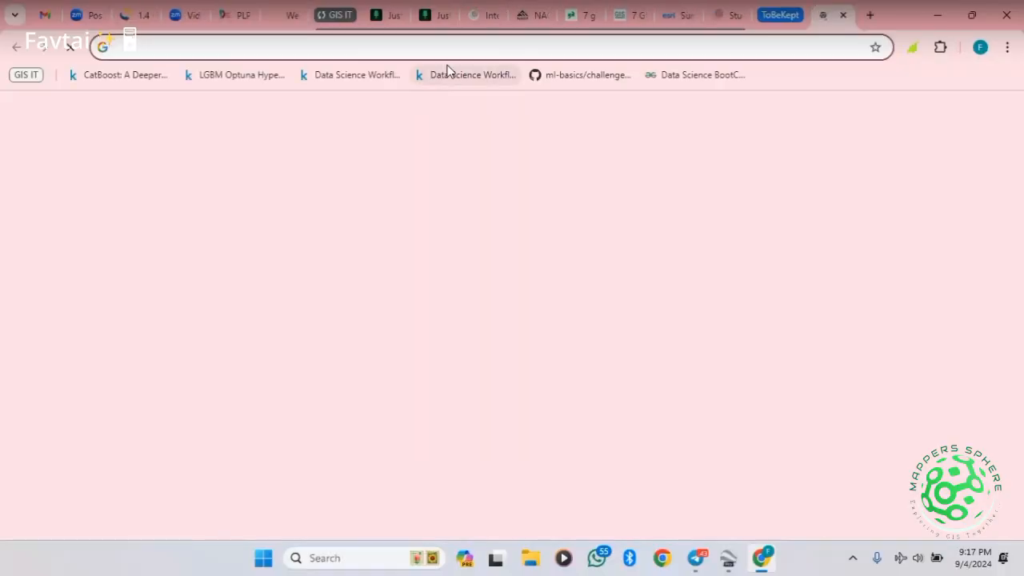
# Search Google for "google earth pro" in the new browser tab
pyautogui.write('goo')
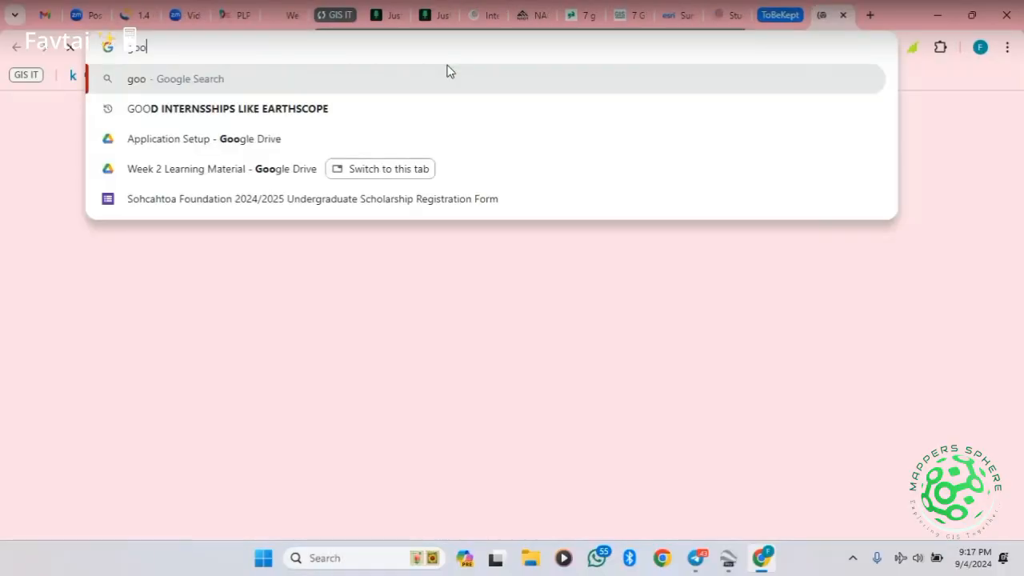
pyautogui.write('gle ear')
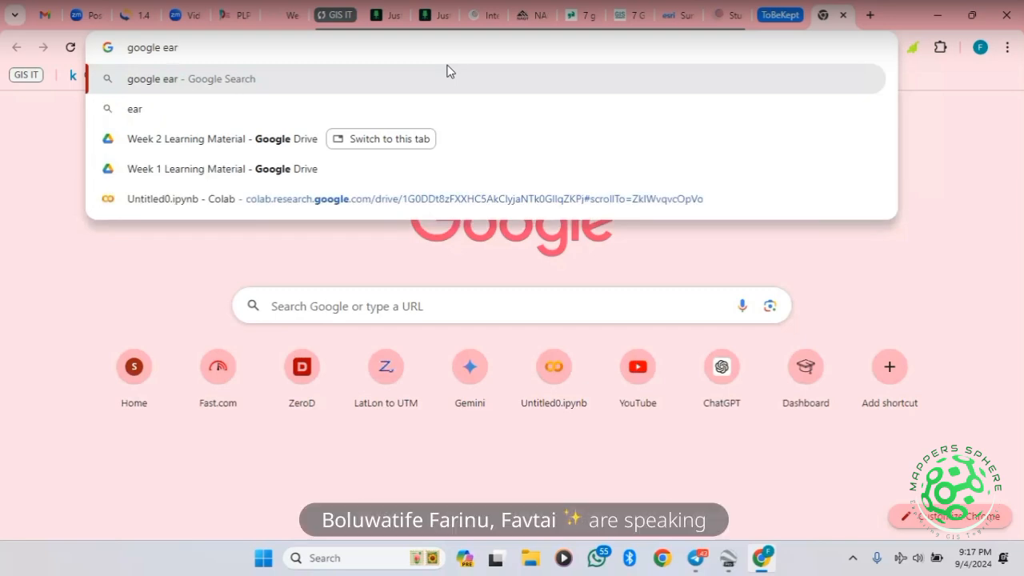
pyautogui.write('th pr')
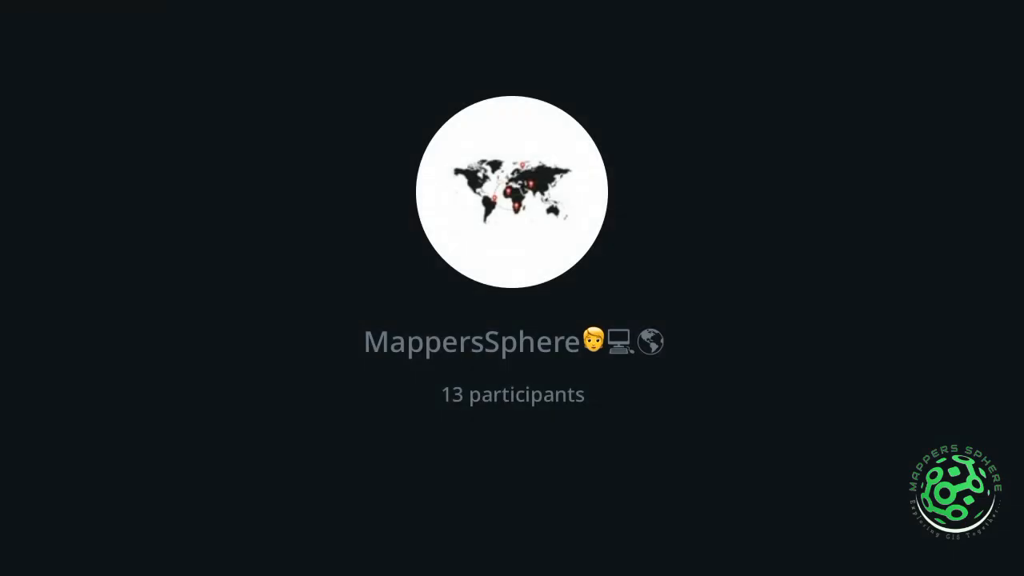
pyautogui.write('o')
pyautogui.press('Return')
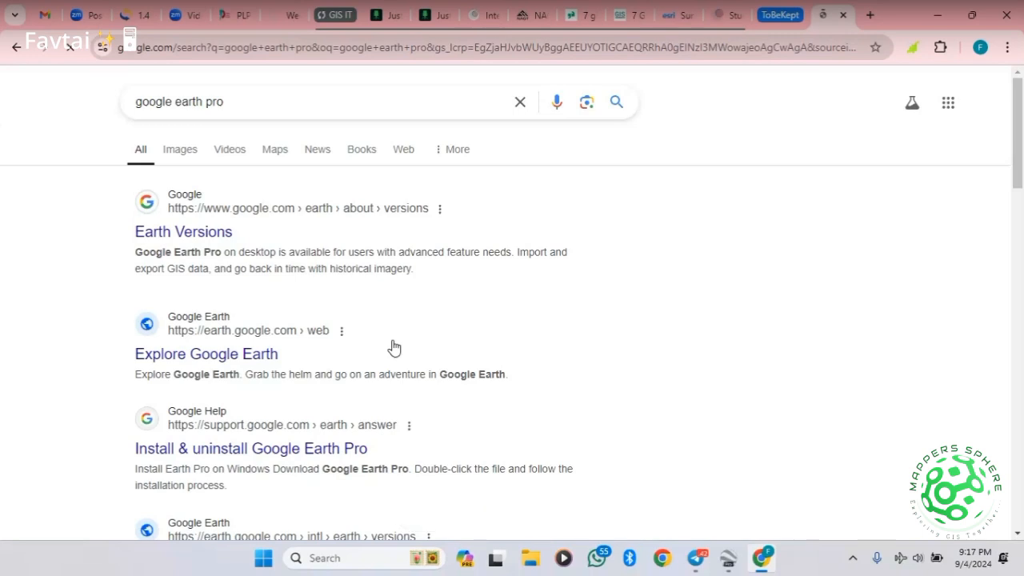
# Open the "Install & uninstall Google Earth Pro" help page and look through the system requirements for each operating system
pyautogui.scroll(-1, 371, 399)
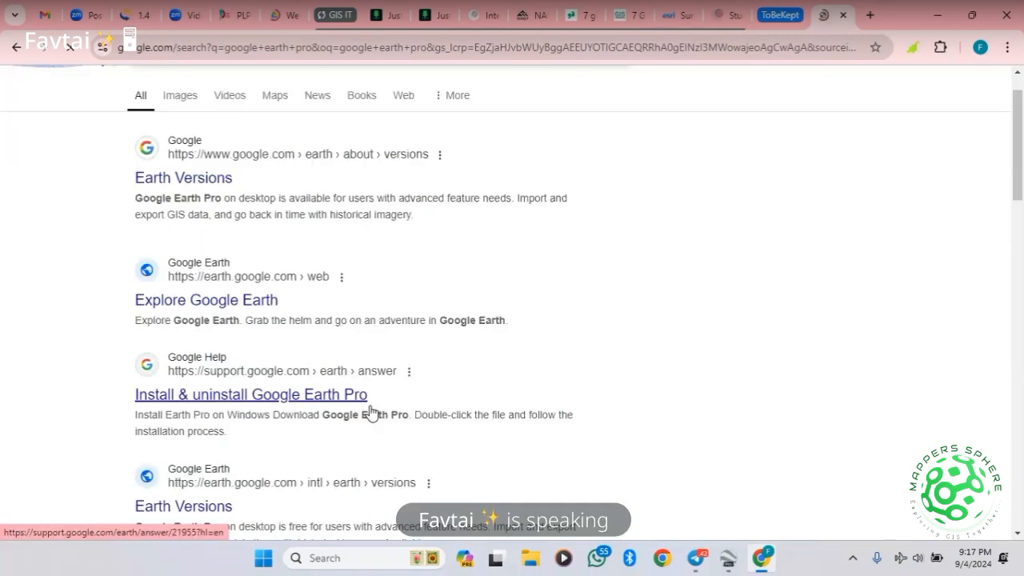
pyautogui.click(370, 404)
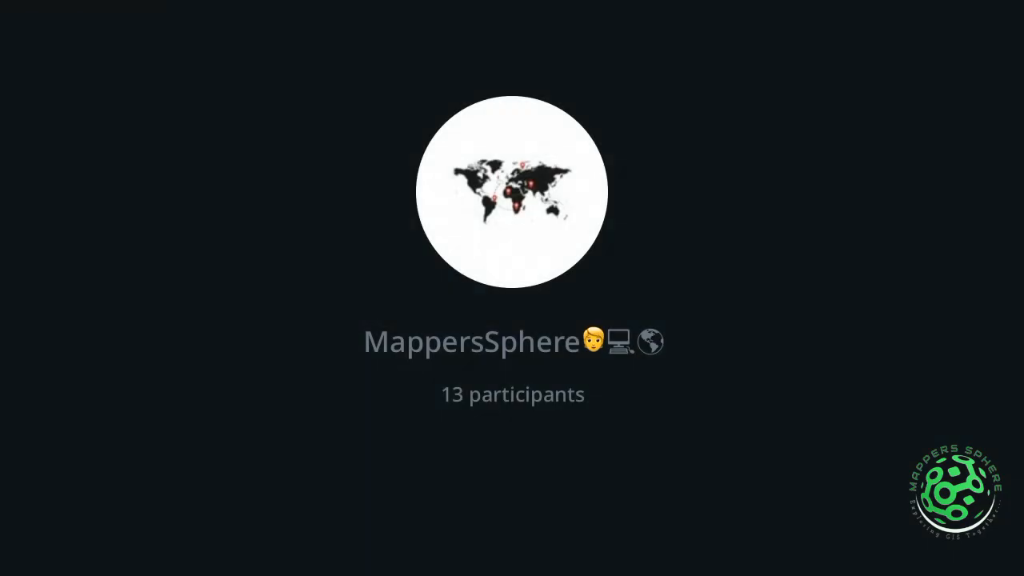
pyautogui.rightClick(245, 147)
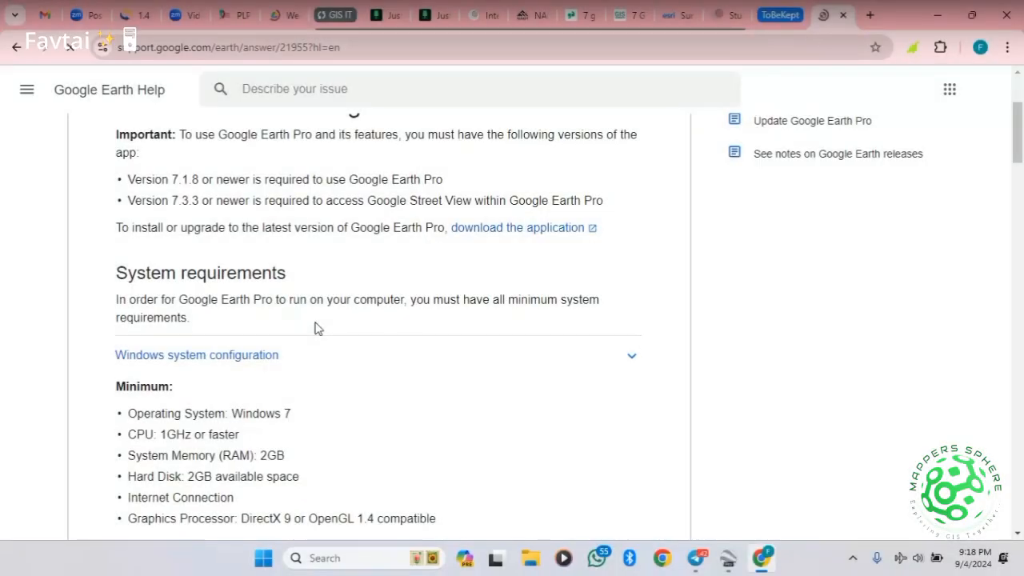
pyautogui.scroll(-7, 315, 328)
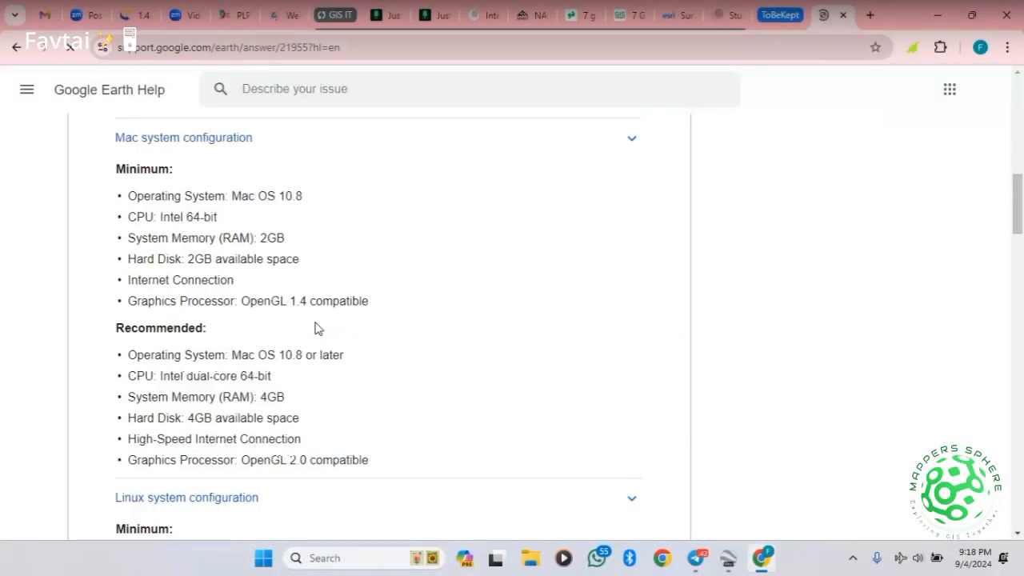
pyautogui.scroll(-3, 315, 326)
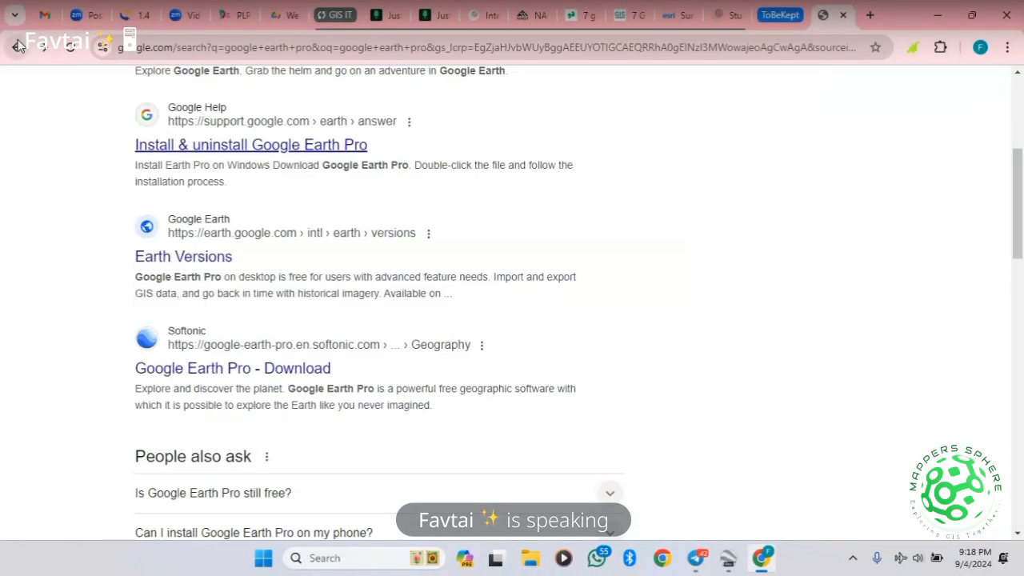
# Return to the search results and open Google's Earth Versions page
pyautogui.scroll(4, 349, 213)
pyautogui.scroll(-2, 353, 213)
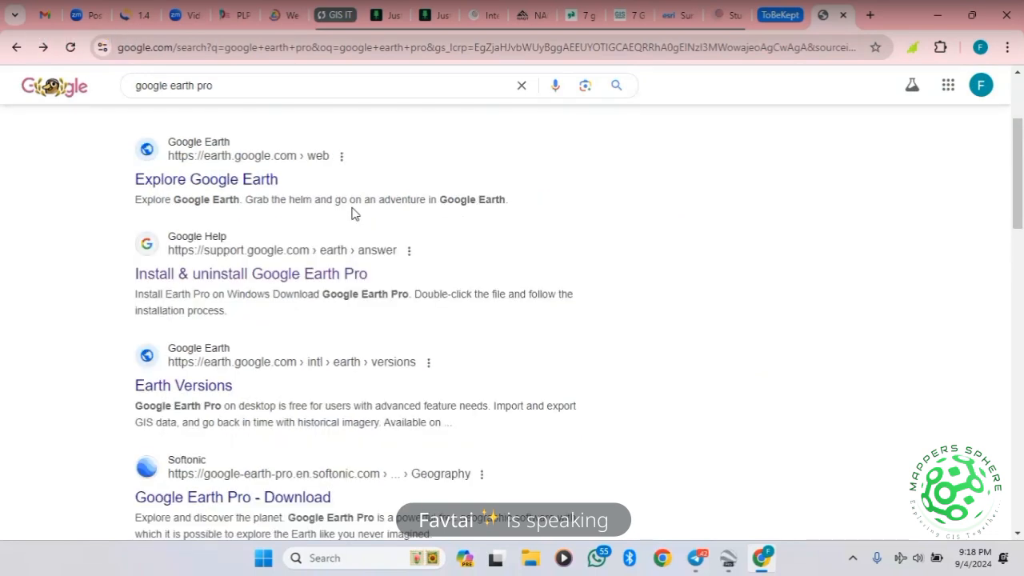
pyautogui.scroll(3, 360, 258)
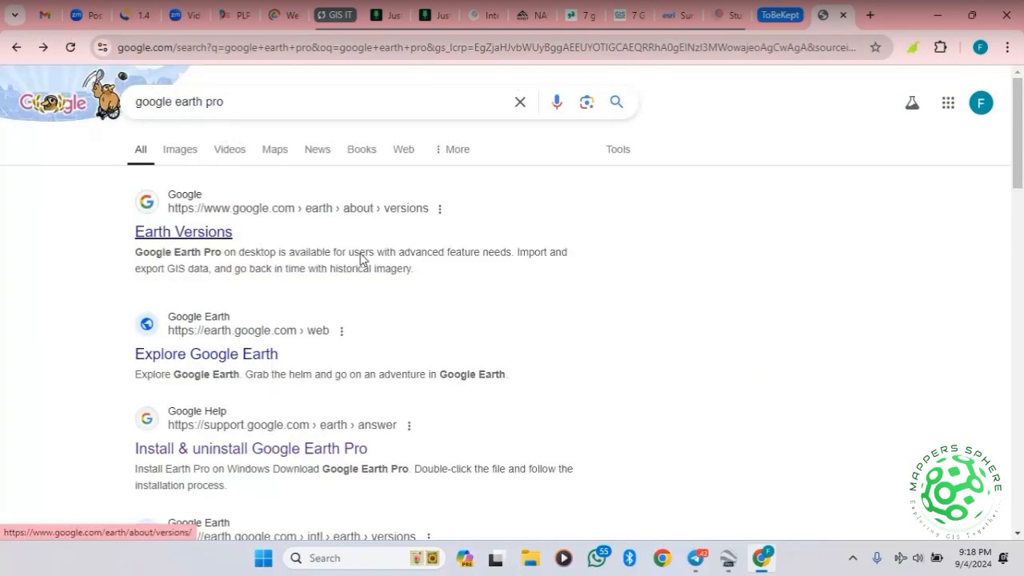
pyautogui.click(214, 238)
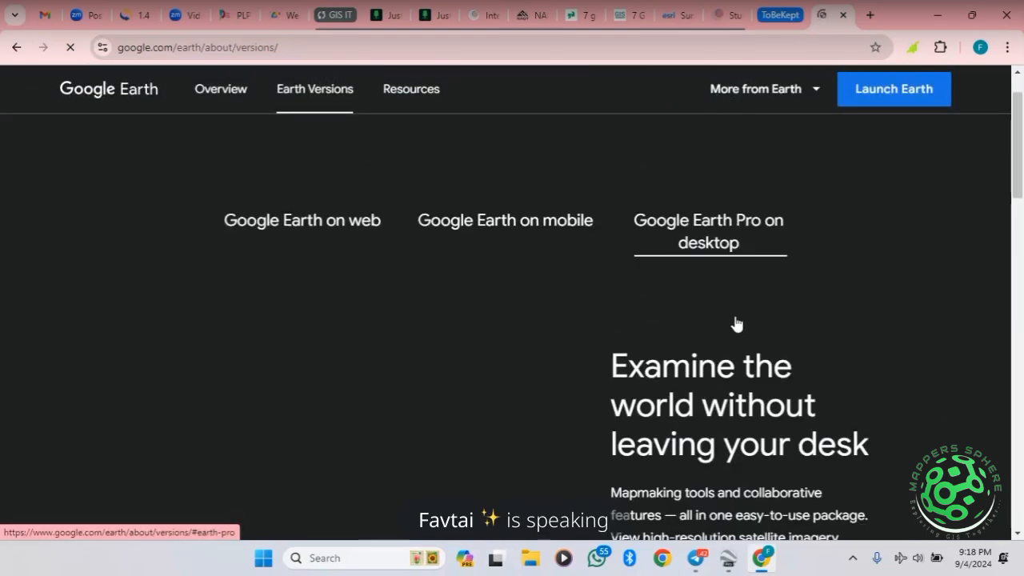
# Look over the Earth Versions page and go to its Google Earth Pro on desktop section
pyautogui.scroll(-2, 736, 323)
pyautogui.scroll(-4, 736, 297)
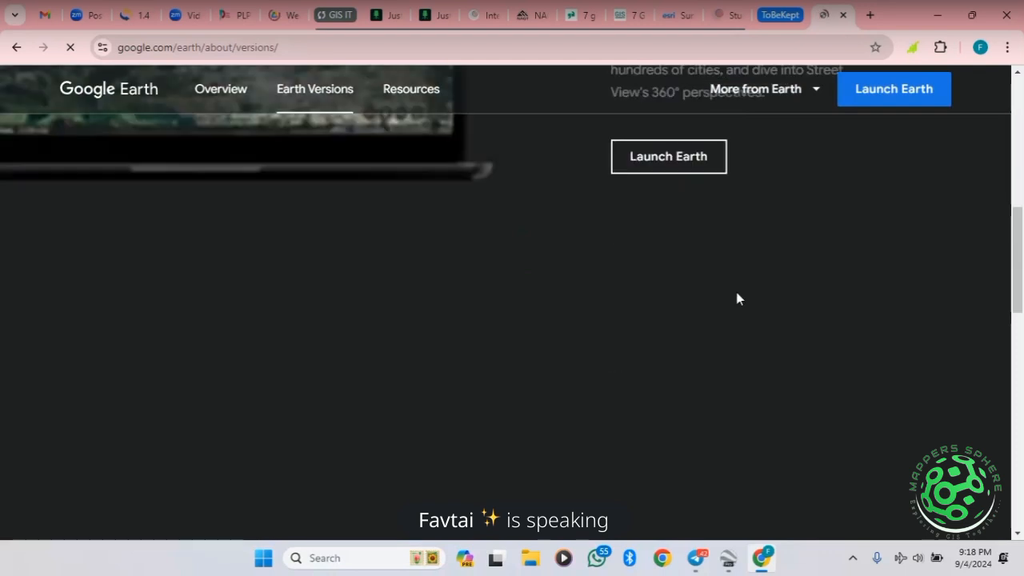
pyautogui.scroll(-5, 737, 298)
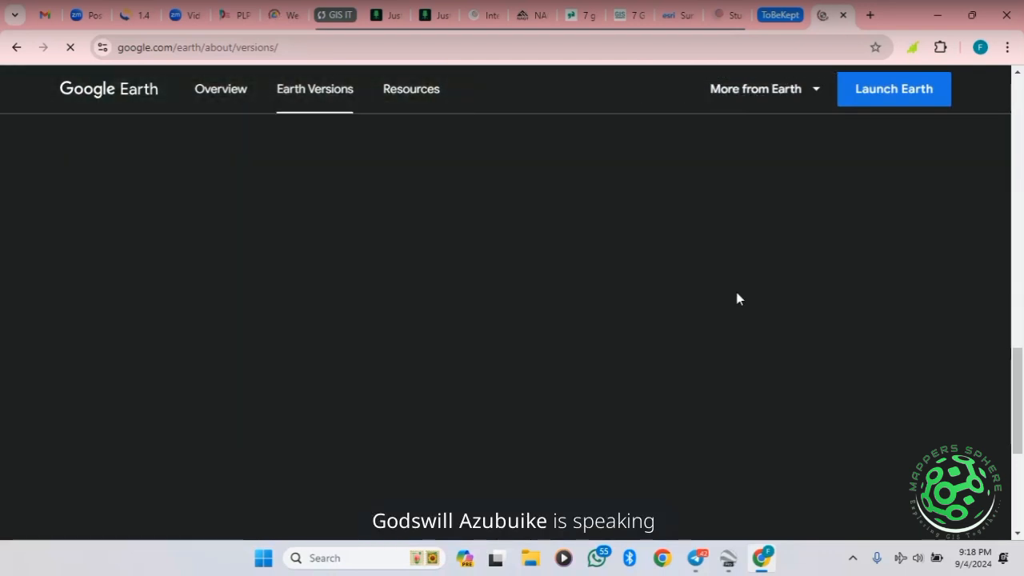
pyautogui.scroll(10, 738, 298)
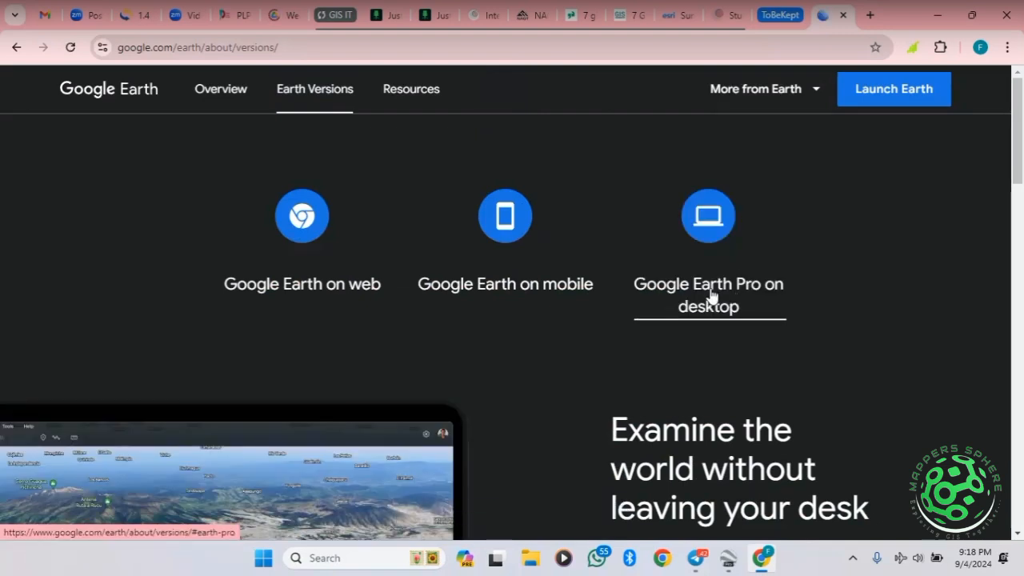
pyautogui.click(712, 297)
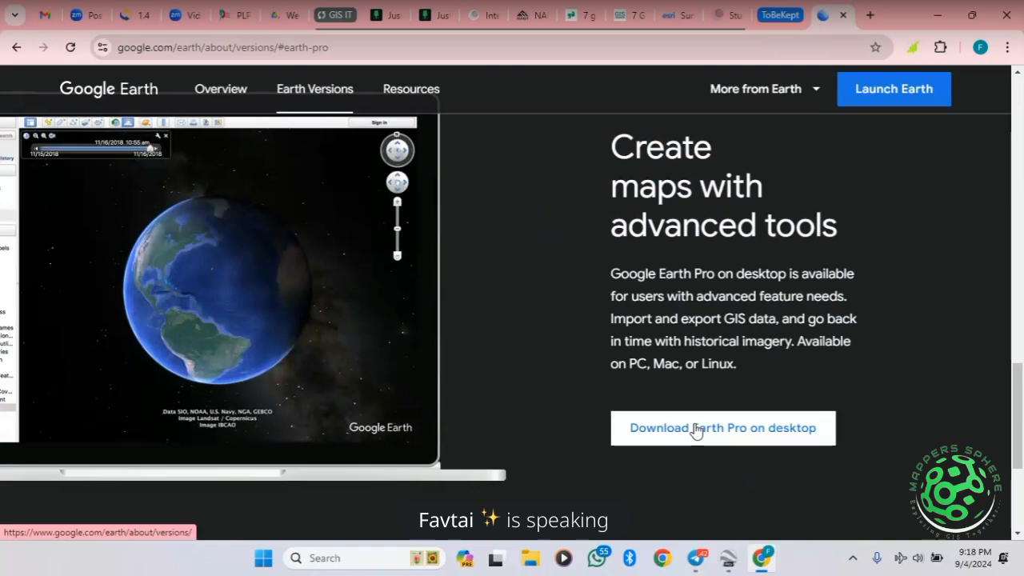
# Copy the link address of the Earth Pro on desktop download and send it to the MappersSphereChat group in Telegram
pyautogui.rightClick(695, 430)
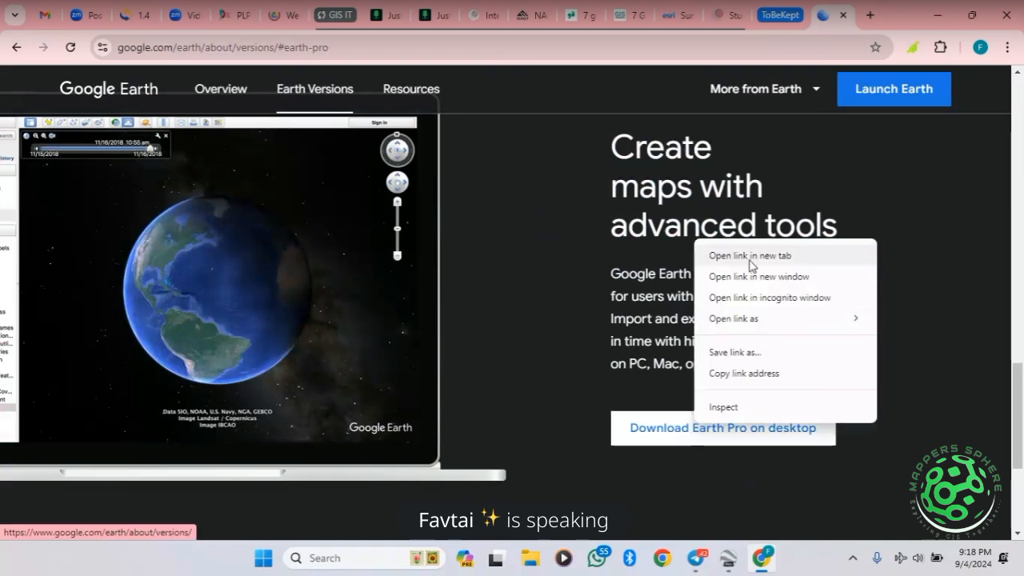
pyautogui.click(750, 374)
pyautogui.moveTo(696, 558)
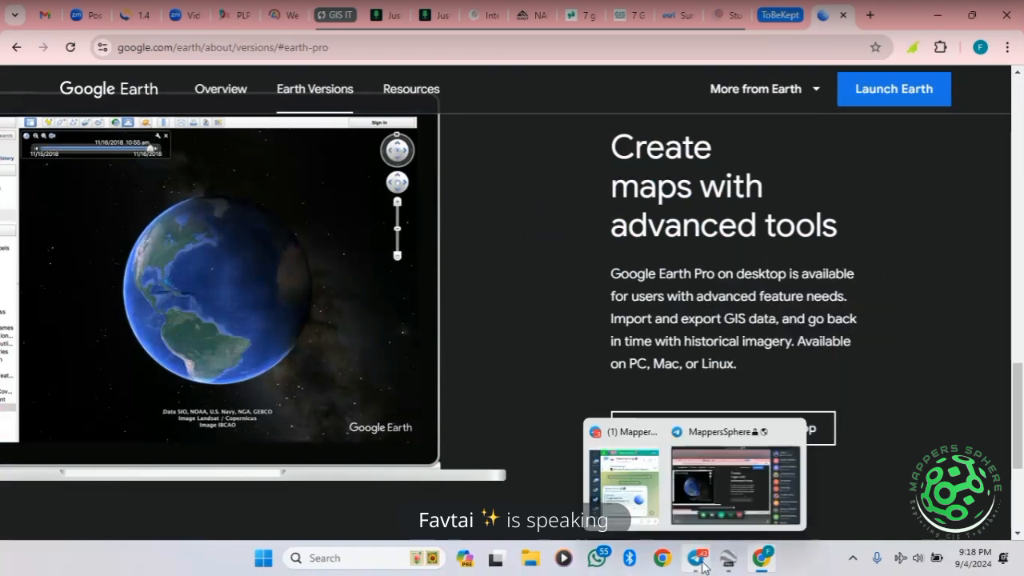
pyautogui.click(709, 496)
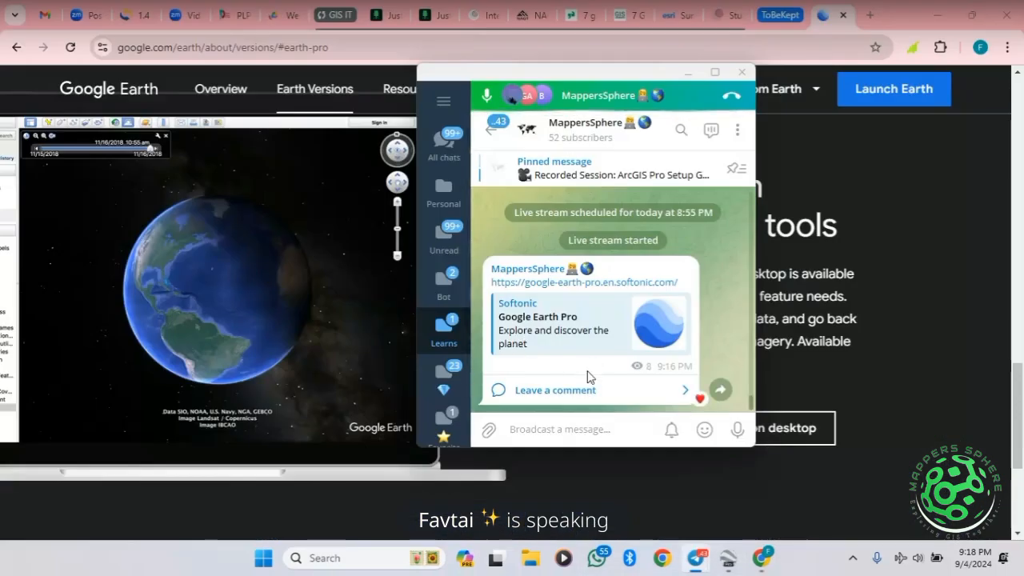
pyautogui.click(448, 321)
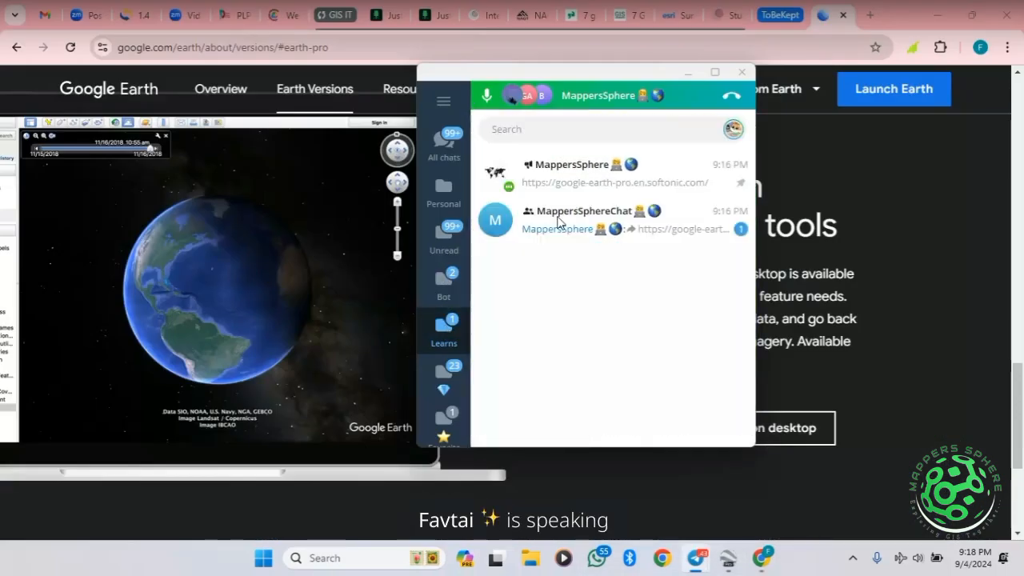
pyautogui.click(624, 218)
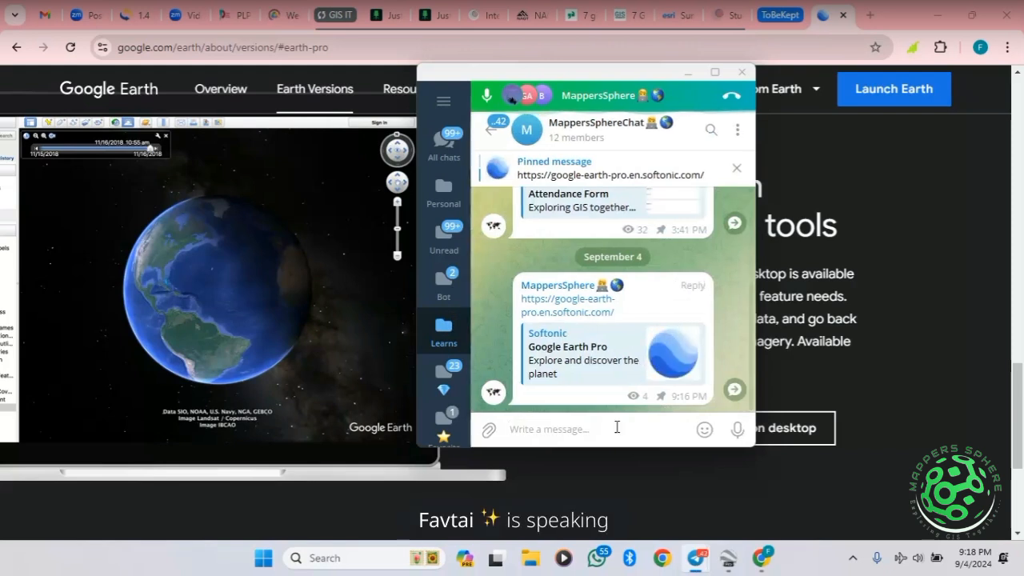
pyautogui.hotkey('ctrl', 'v')
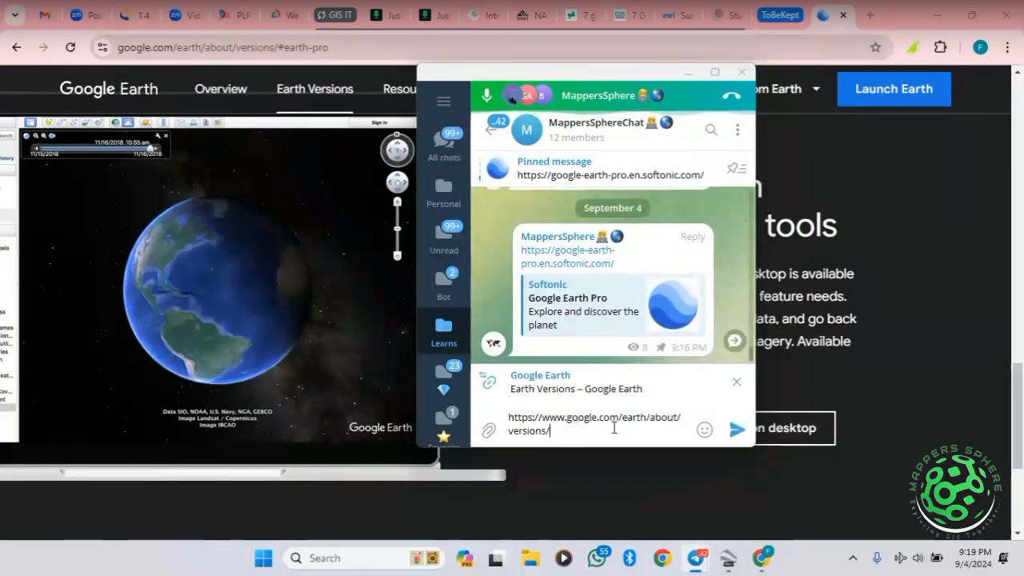
pyautogui.press('Return')
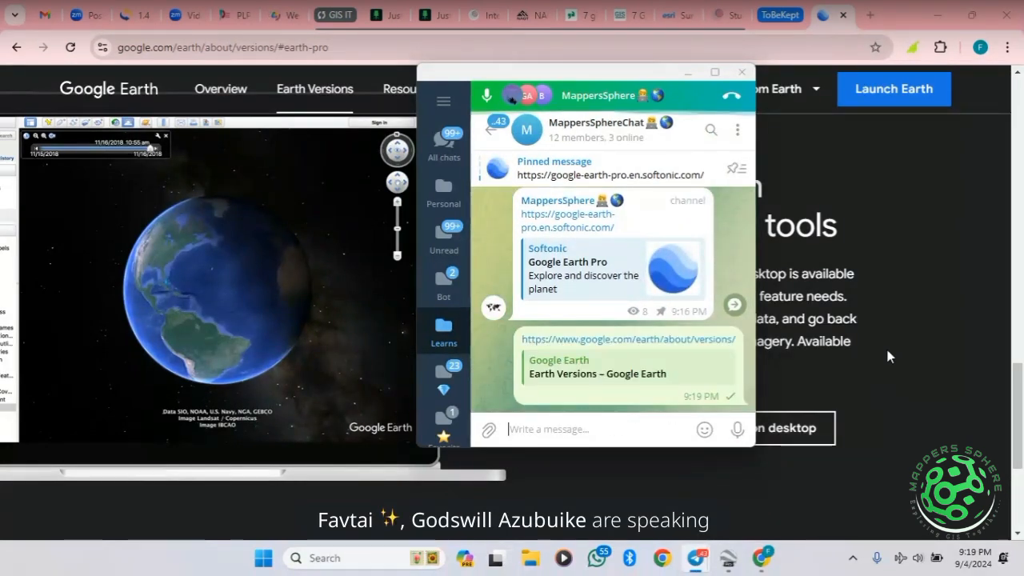
# Return to the Earth Versions page and review the section about Google Earth Pro on desktop
pyautogui.click(886, 346)
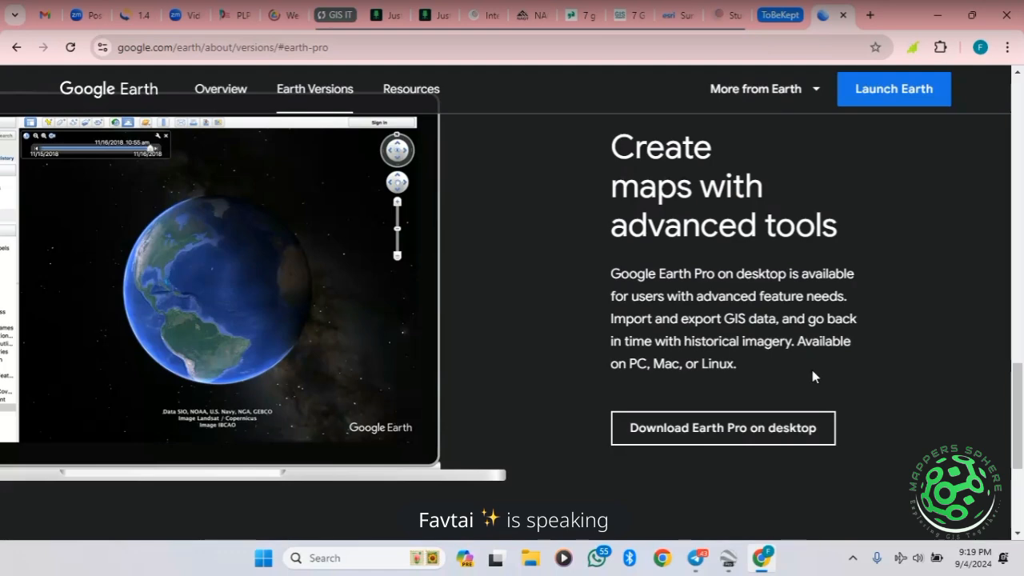
pyautogui.scroll(2, 812, 376)
pyautogui.scroll(1, 813, 376)
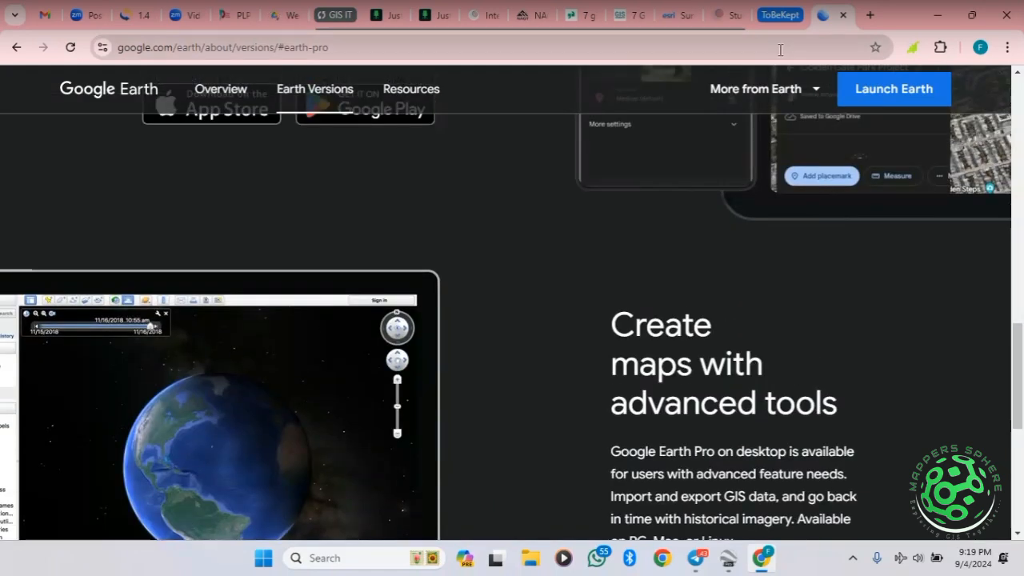
pyautogui.scroll(-4, 754, 290)
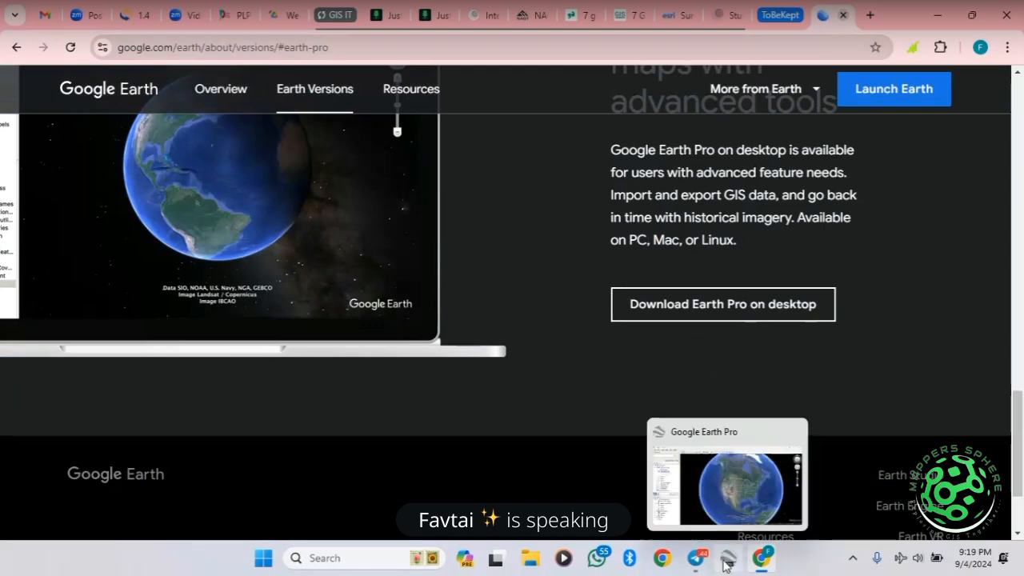
# Close the Earth Versions tab, switch to the Google Earth Pro application and rotate the globe
pyautogui.moveTo(767, 563)
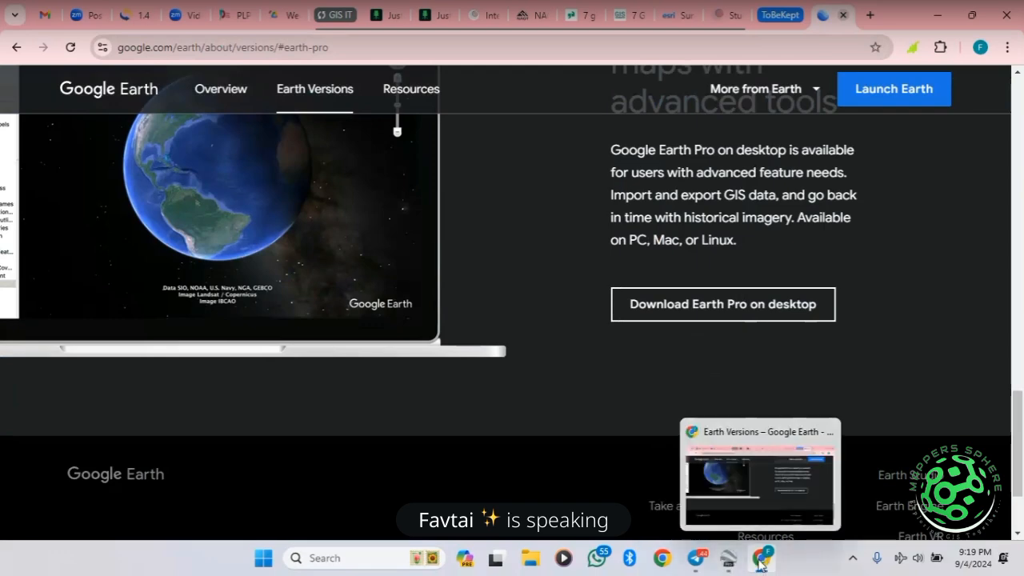
pyautogui.moveTo(726, 564)
pyautogui.hotkey('ctrl', 'w')
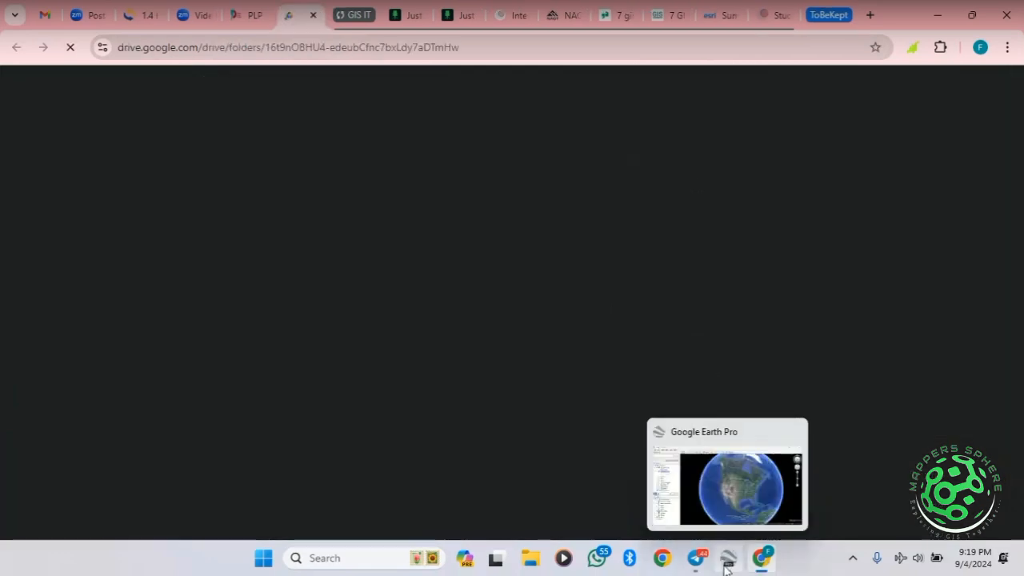
pyautogui.click(727, 563)
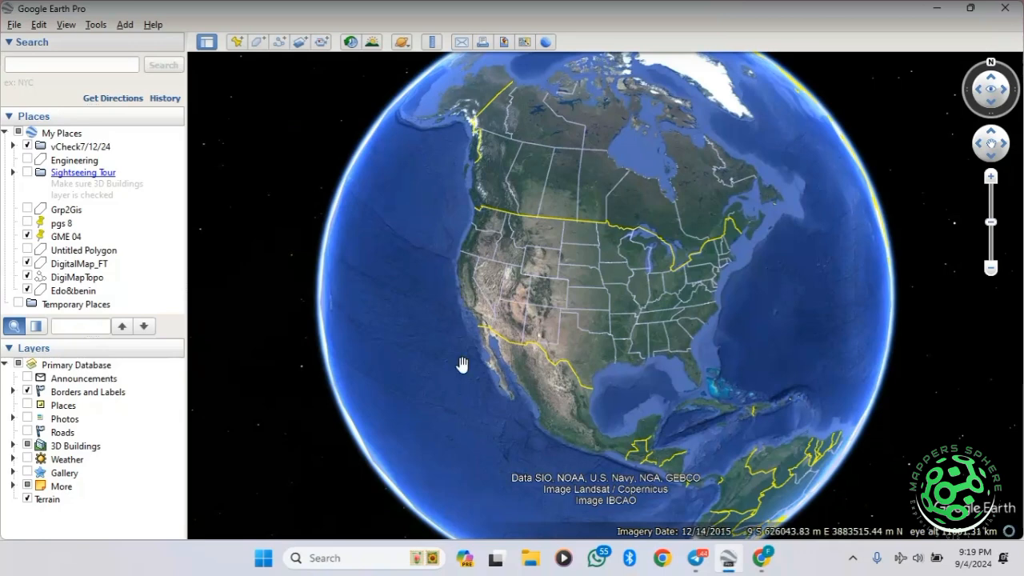
pyautogui.moveTo(593, 385); pyautogui.dragTo(649, 386)
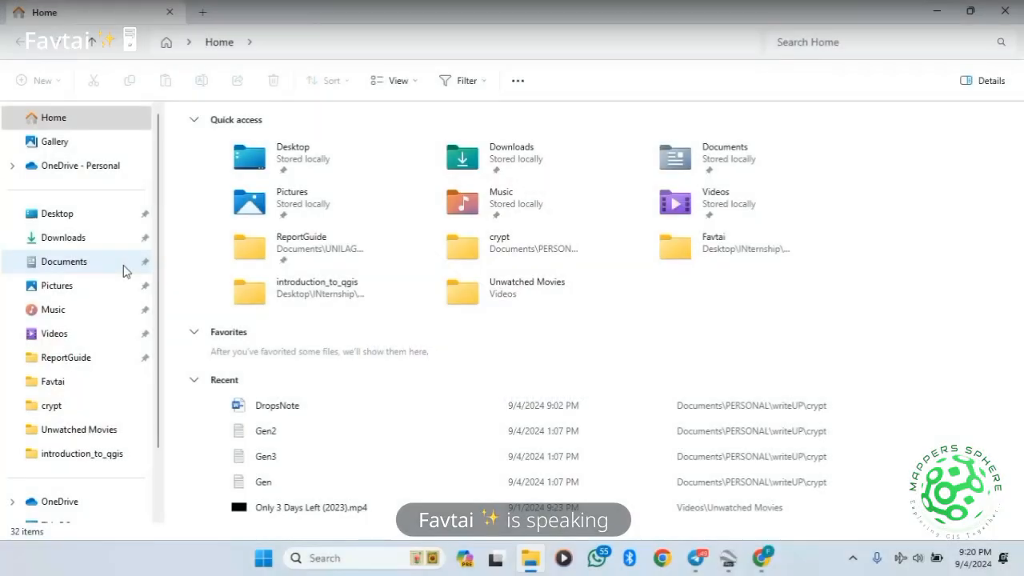
# Switch from File Explorer back to Google Earth Pro and search the globe for unilag
pyautogui.click(124, 271)
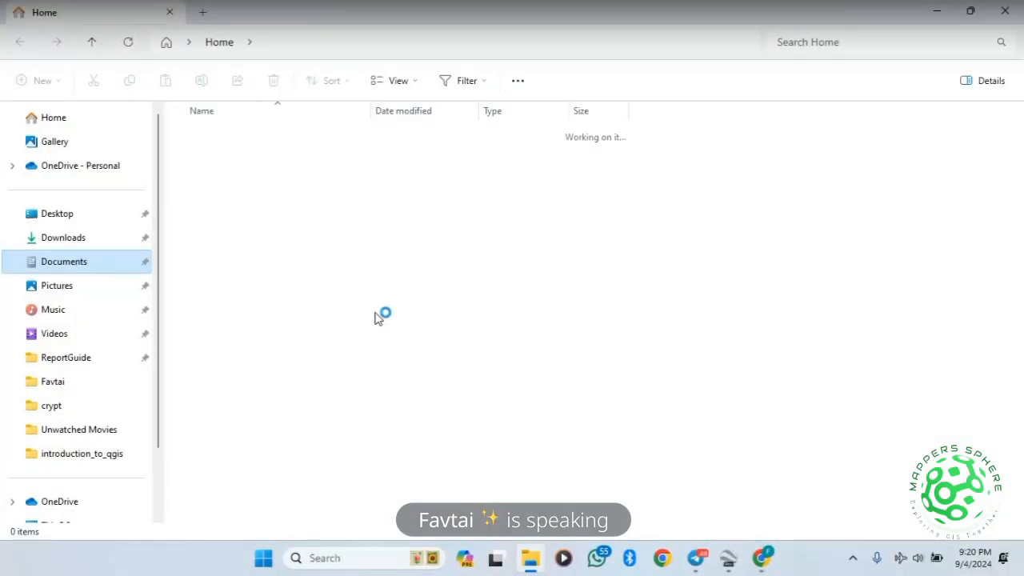
pyautogui.click(733, 565)
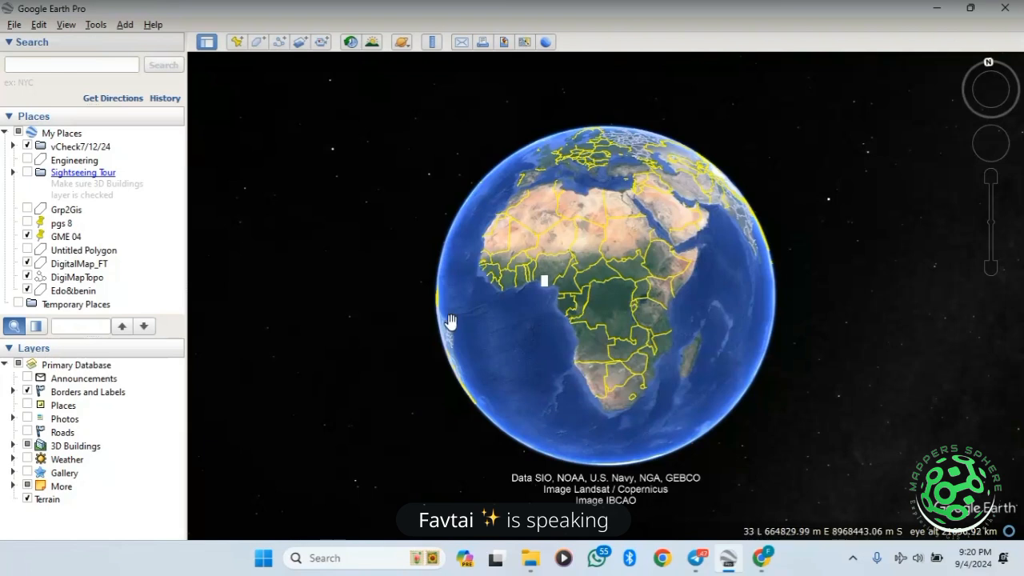
pyautogui.click(64, 64)
pyautogui.write('unil')
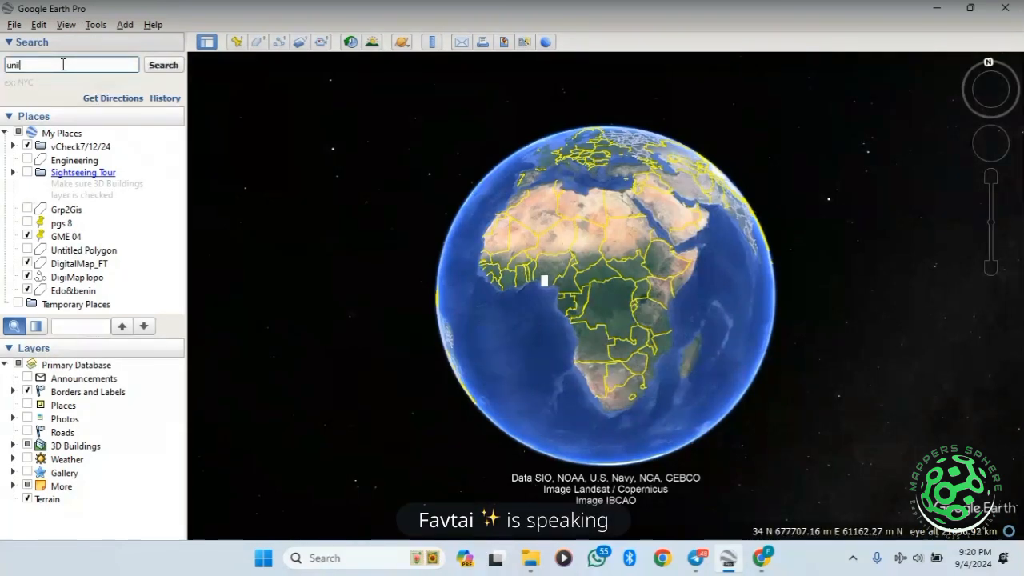
pyautogui.write('ag')
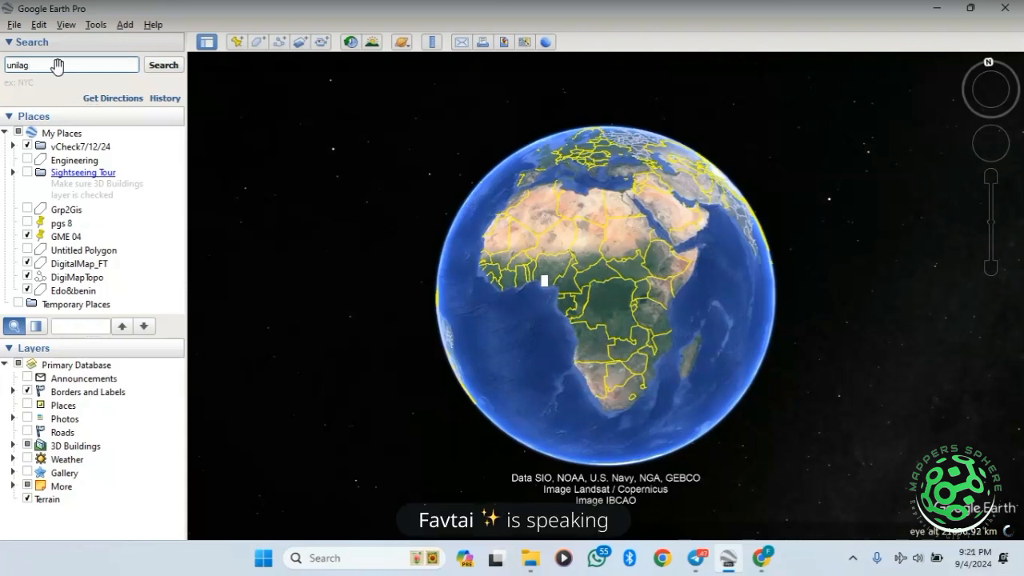
pyautogui.press('Return')
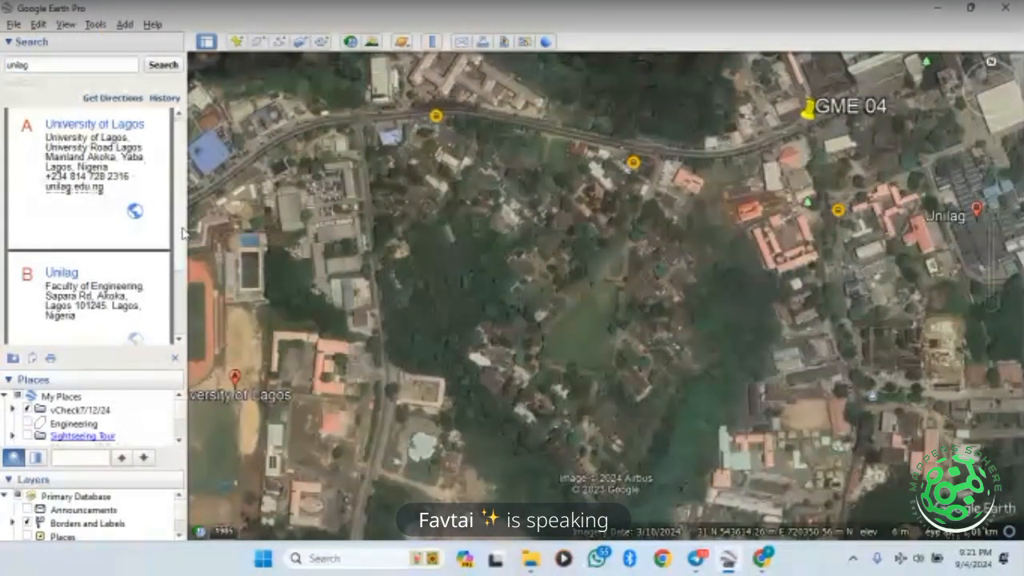
# Look through the unilag search results and their second page, rerun the search and clear its results
pyautogui.scroll(-2, 179, 283)
pyautogui.scroll(1, 179, 278)
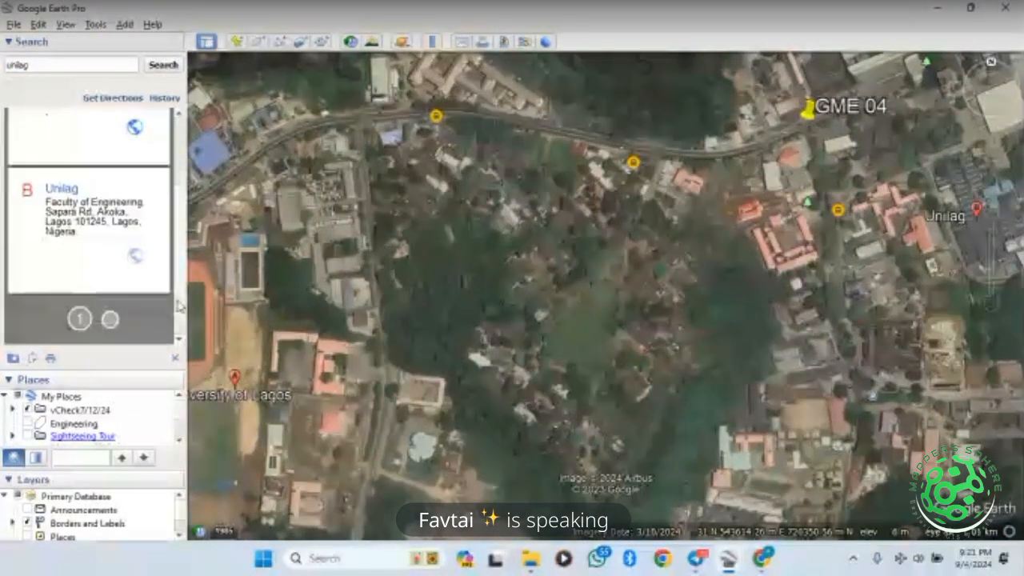
pyautogui.scroll(-1, 177, 275)
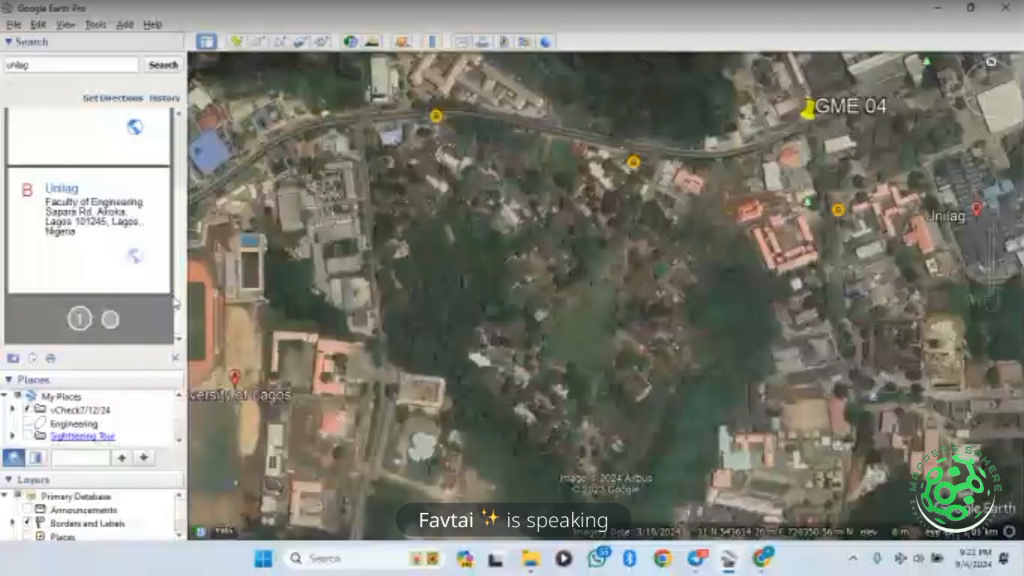
pyautogui.scroll(1, 176, 297)
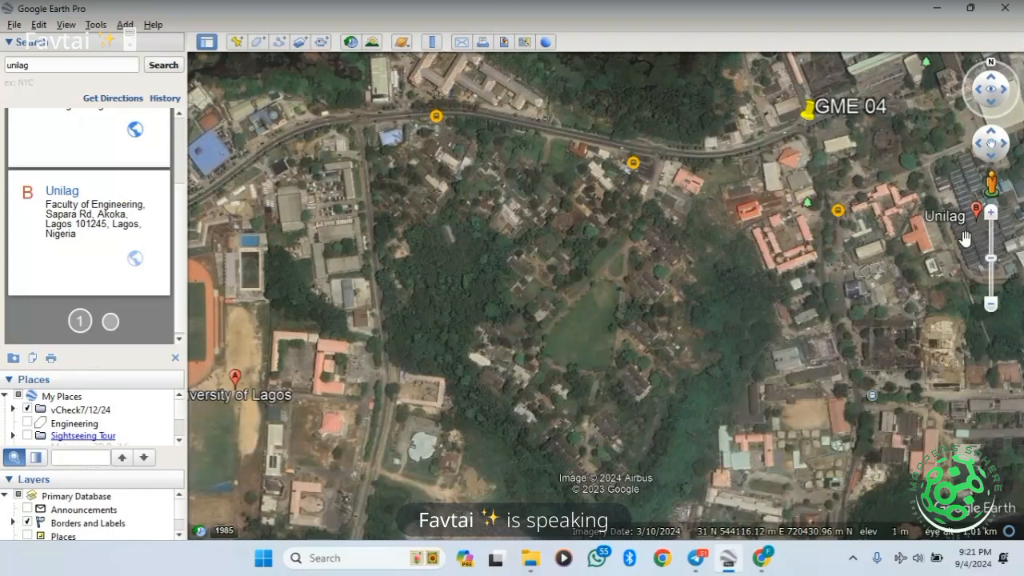
pyautogui.click(110, 321)
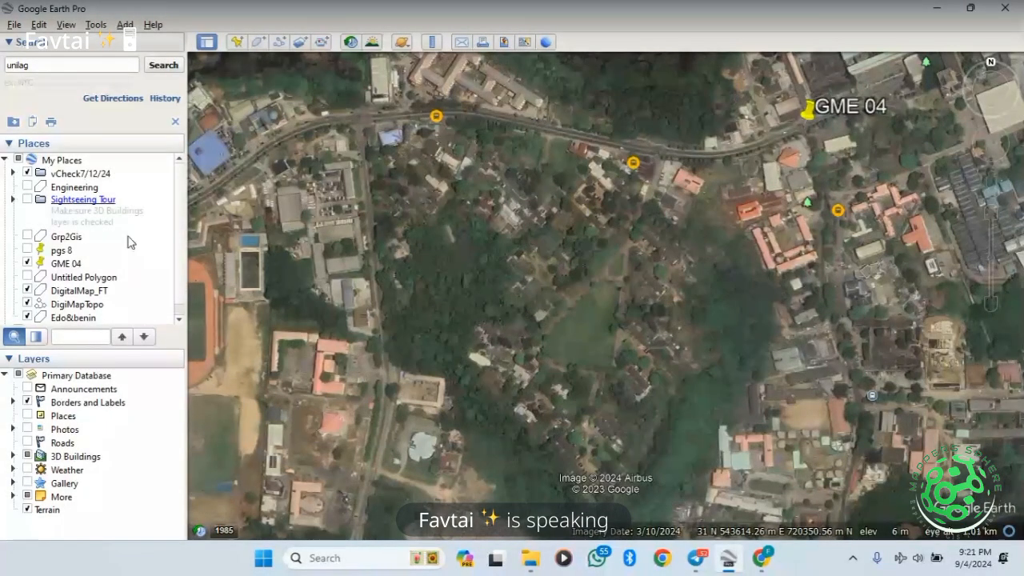
pyautogui.press('Return')
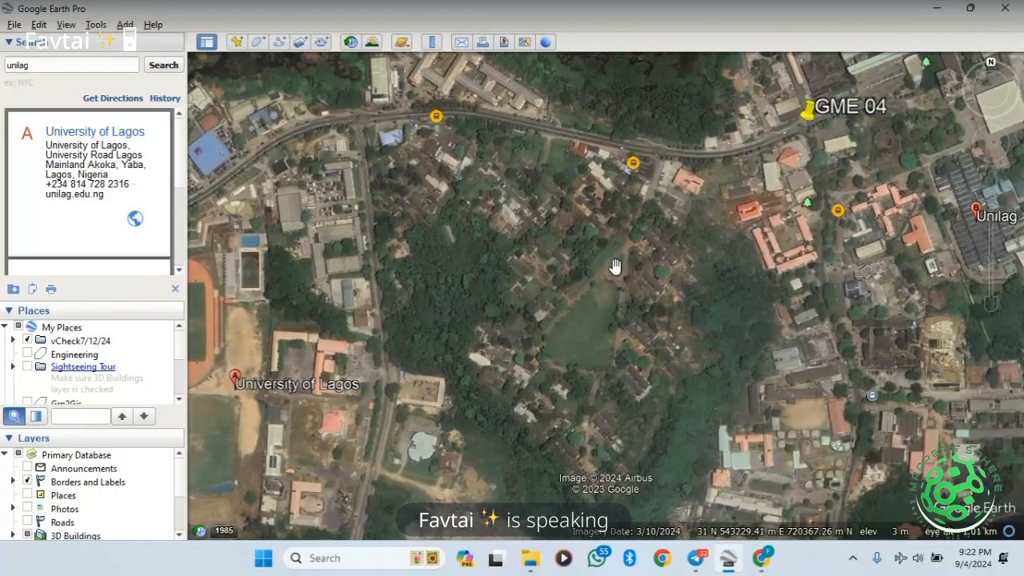
pyautogui.click(177, 289)
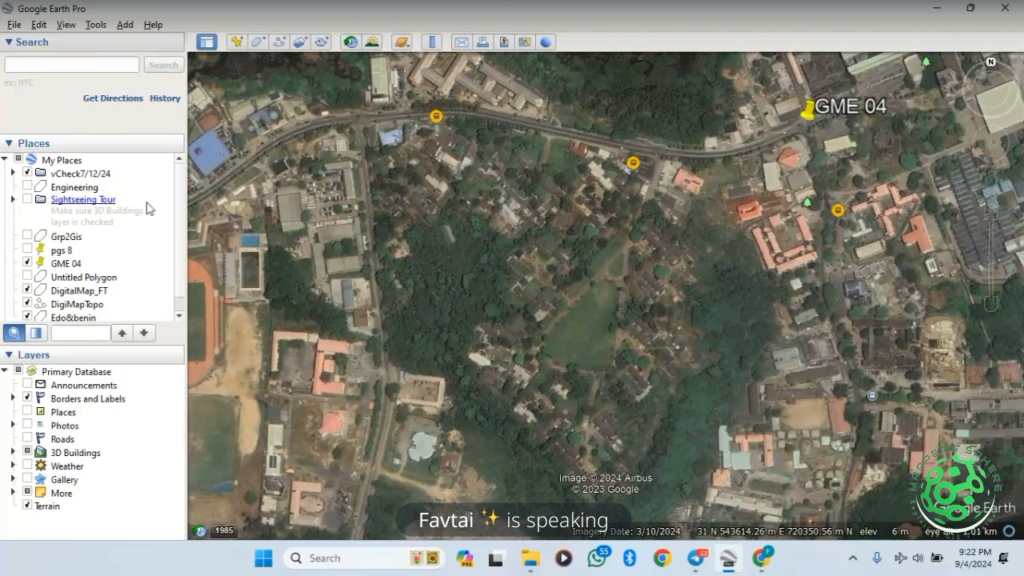
# Delete the vCheck7/12/24 folder and everything it contains from My Places
pyautogui.scroll(-1, 180, 258)
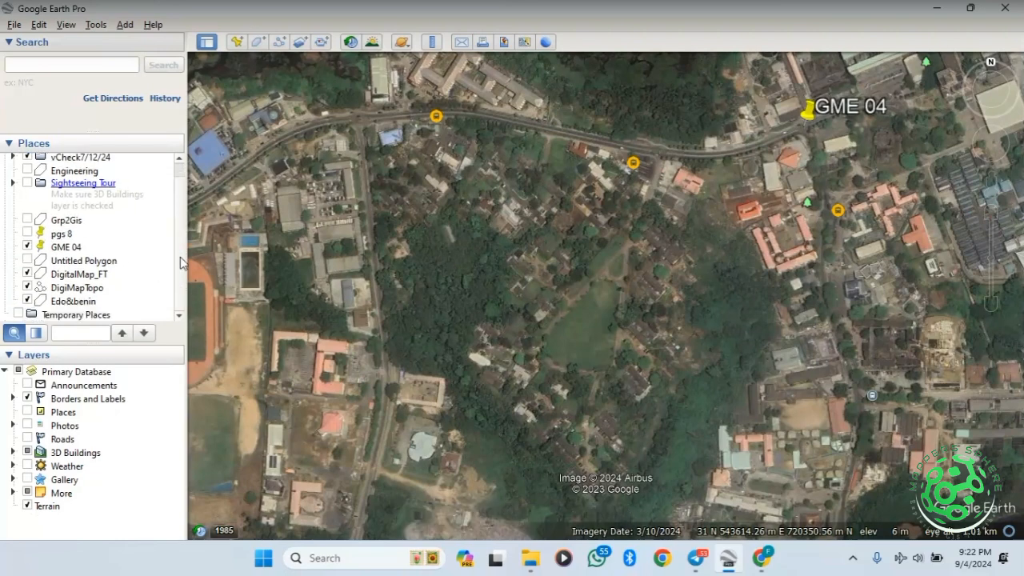
pyautogui.scroll(1, 182, 264)
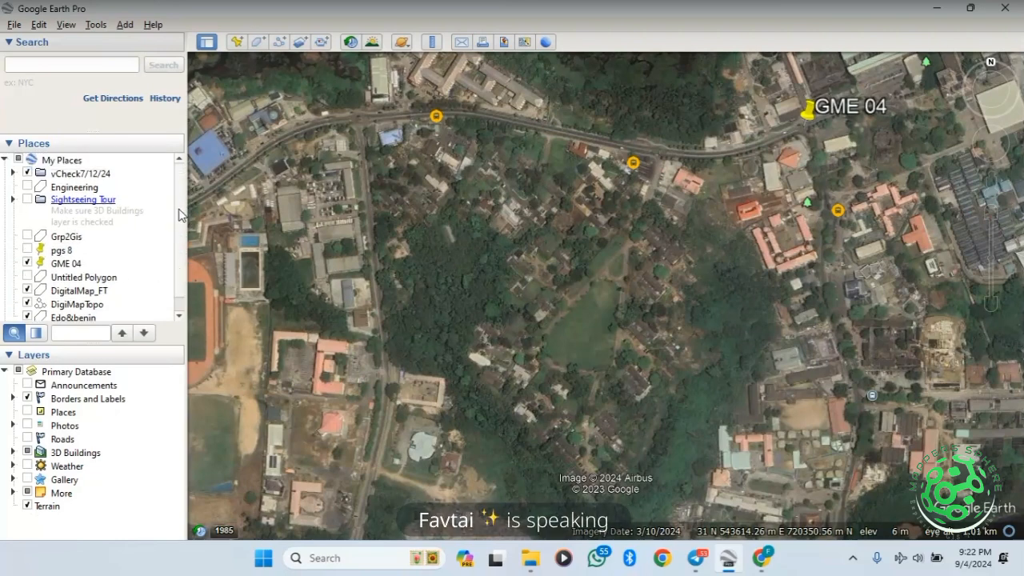
pyautogui.moveTo(179, 209)
pyautogui.mouseDown()
pyautogui.moveTo(180, 248)
pyautogui.moveTo(182, 212)
pyautogui.mouseUp()
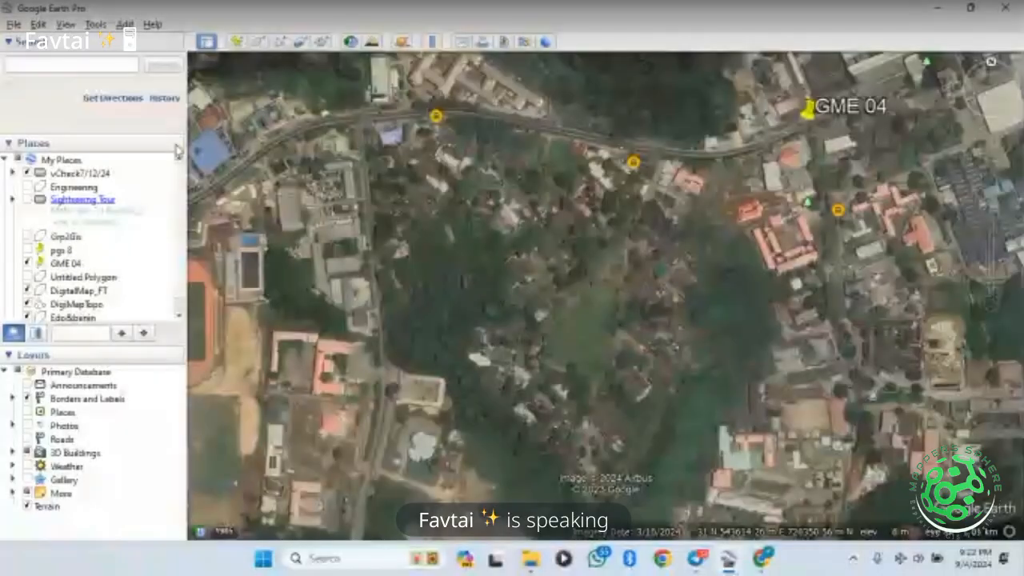
pyautogui.click(12, 159)
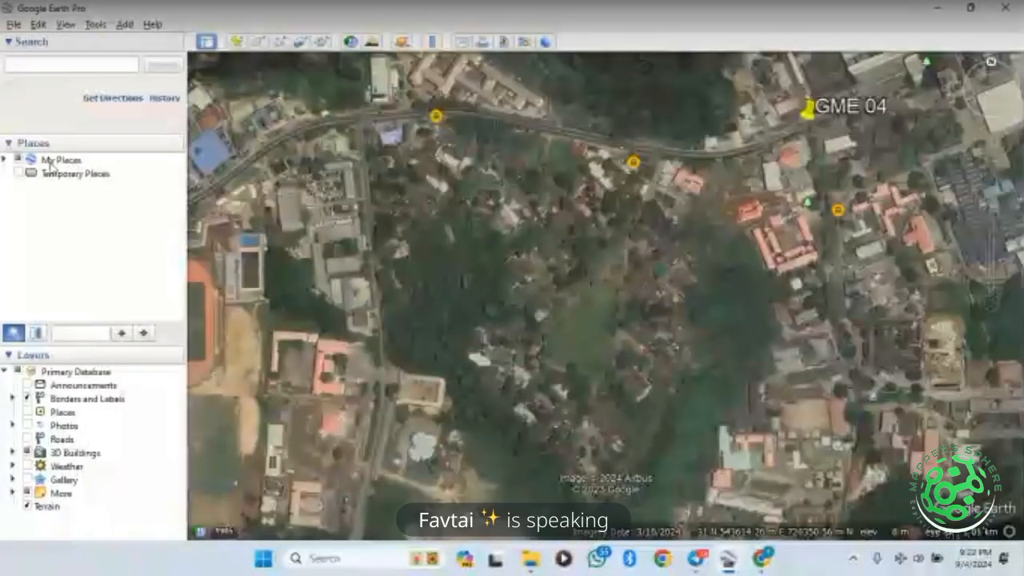
pyautogui.doubleClick(50, 162)
pyautogui.rightClick(64, 172)
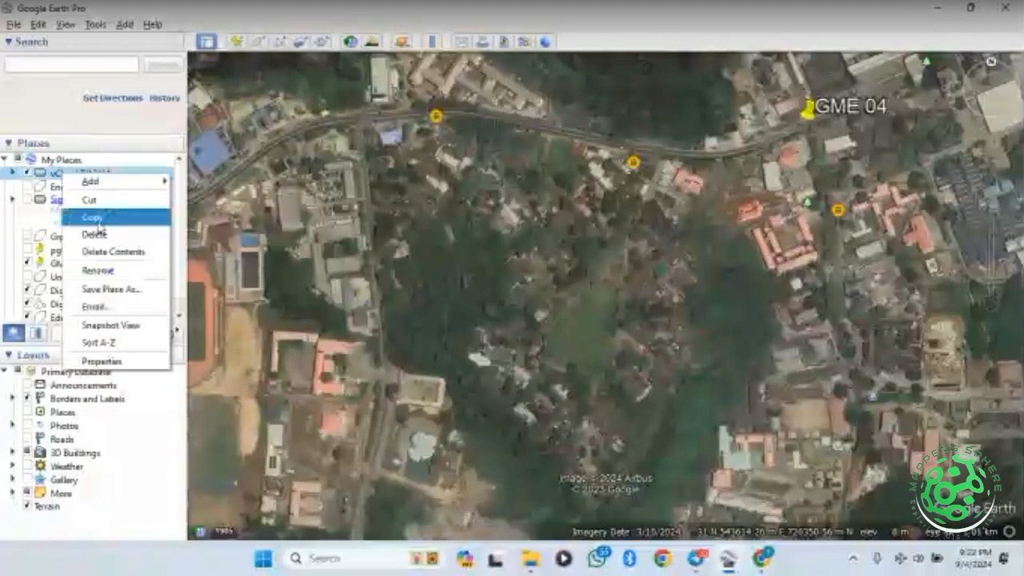
pyautogui.click(94, 234)
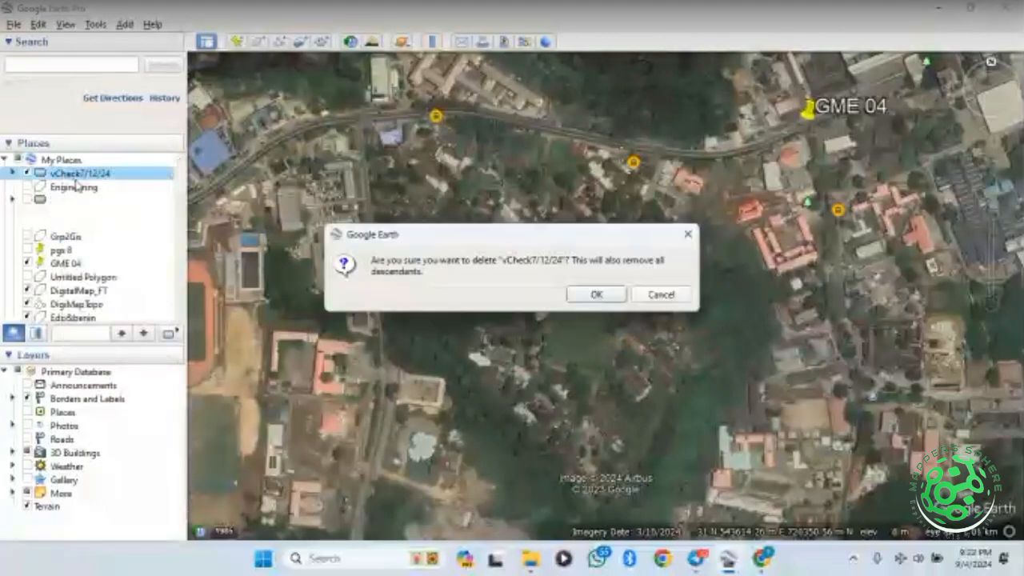
pyautogui.click(594, 293)
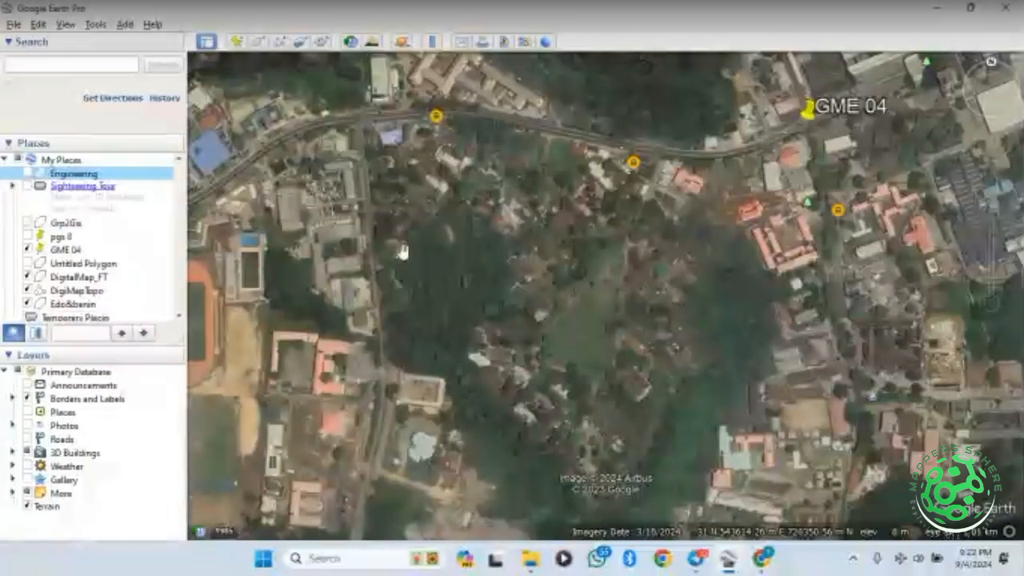
# Delete the Engineering polygon from My Places
pyautogui.rightClick(86, 176)
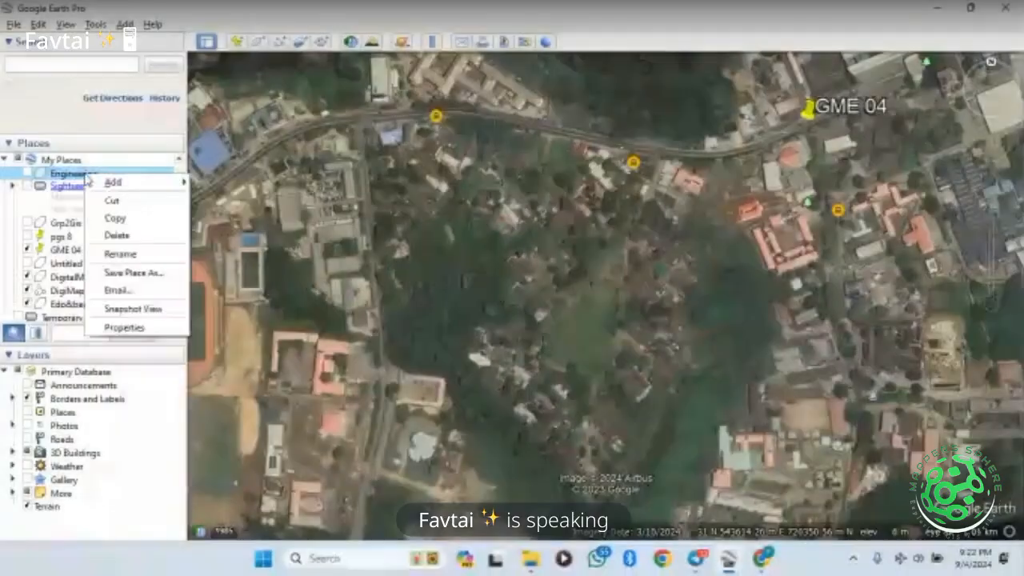
pyautogui.click(140, 233)
pyautogui.click(526, 290)
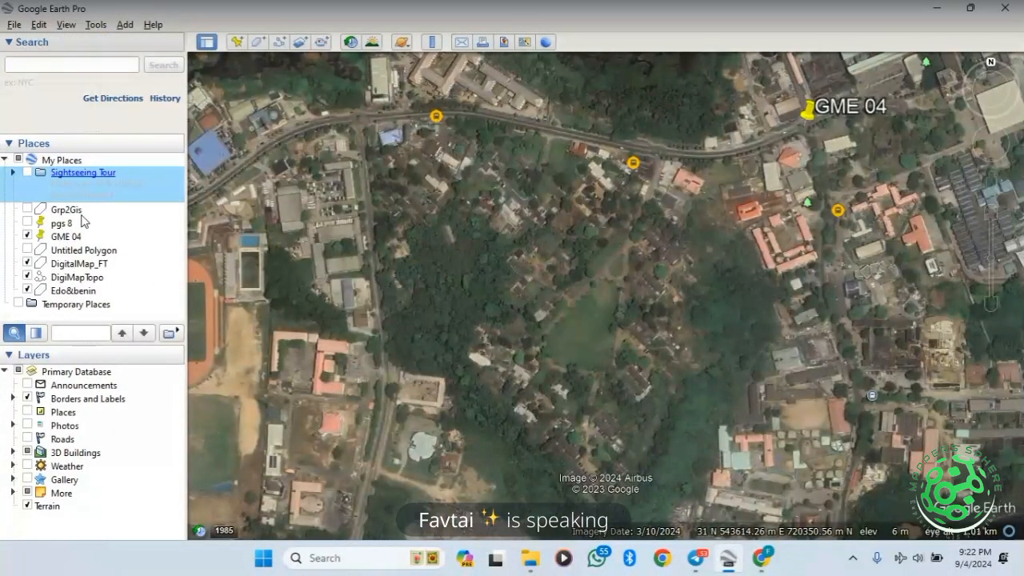
# Delete pgs 8, Grp2Gis, GME 04, Untitled Polygon, DigitalMap_FT, DigiMapTopo and Edo&benin together from My Places
pyautogui.rightClick(53, 209)
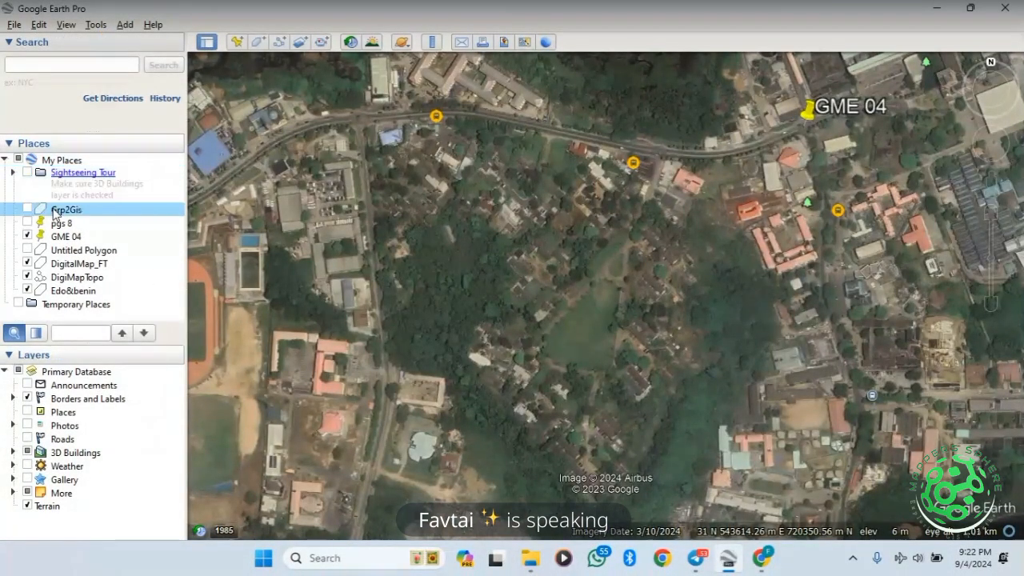
pyautogui.click(3, 210)
pyautogui.moveTo(5, 211); pyautogui.dragTo(57, 232)
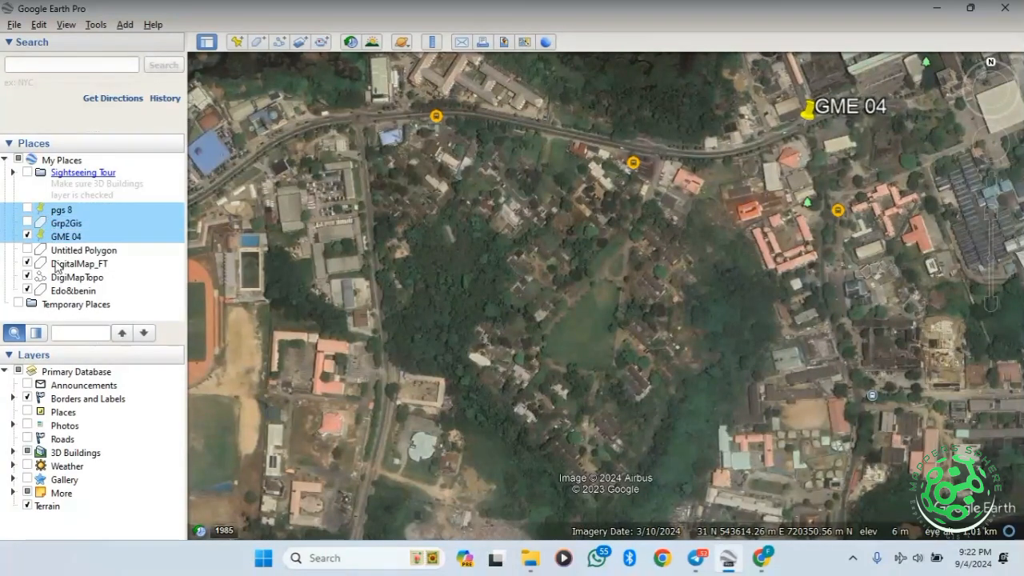
pyautogui.keyDown('ctrl'); pyautogui.click(56, 261); pyautogui.keyUp('ctrl')
pyautogui.keyDown('ctrl'); pyautogui.click(60, 250); pyautogui.keyUp('ctrl')
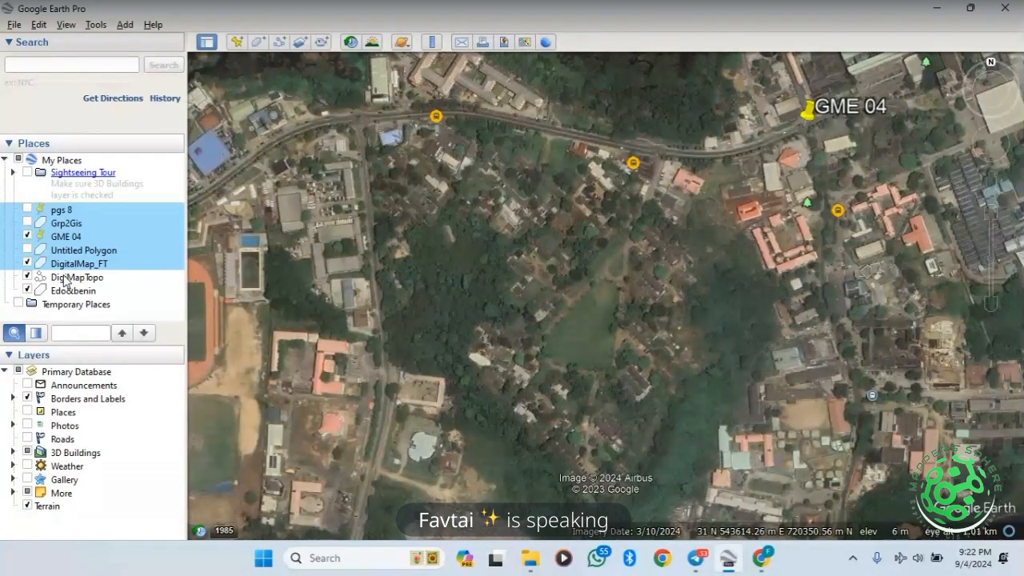
pyautogui.keyDown('ctrl'); pyautogui.click(63, 276); pyautogui.keyUp('ctrl')
pyautogui.keyDown('ctrl'); pyautogui.click(70, 292); pyautogui.keyUp('ctrl')
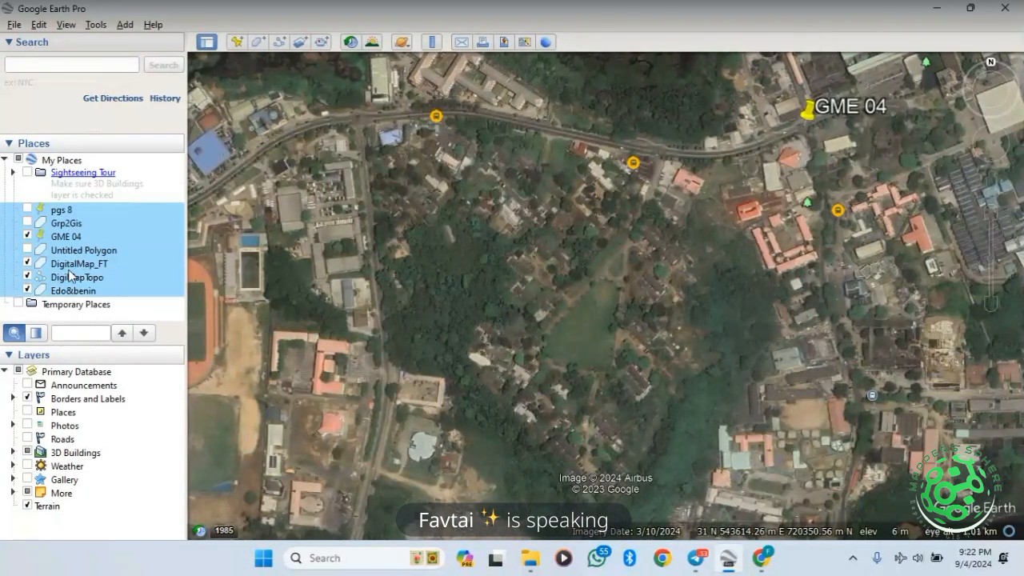
pyautogui.rightClick(68, 272)
pyautogui.click(120, 283)
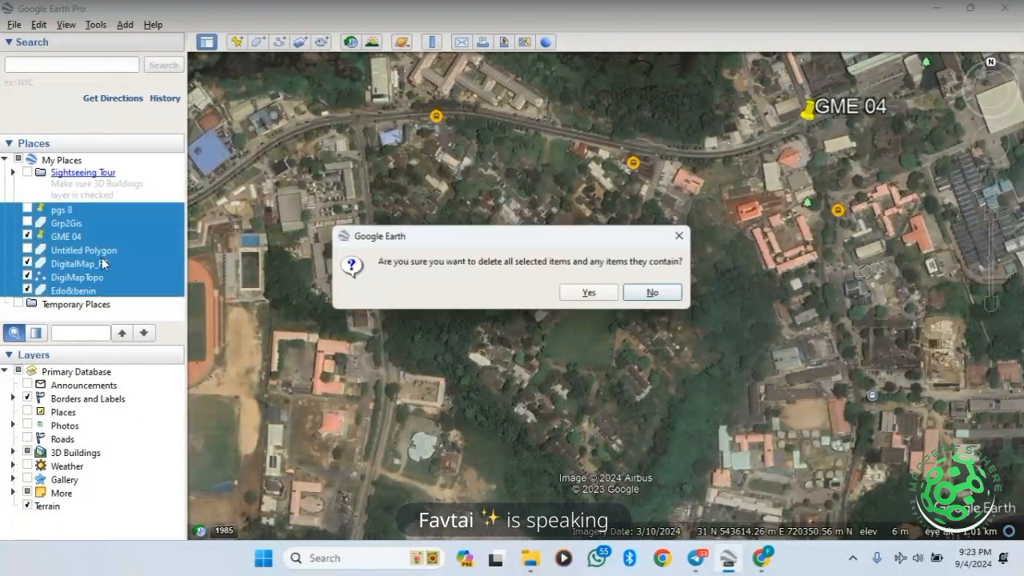
pyautogui.click(590, 293)
pyautogui.click(590, 293)
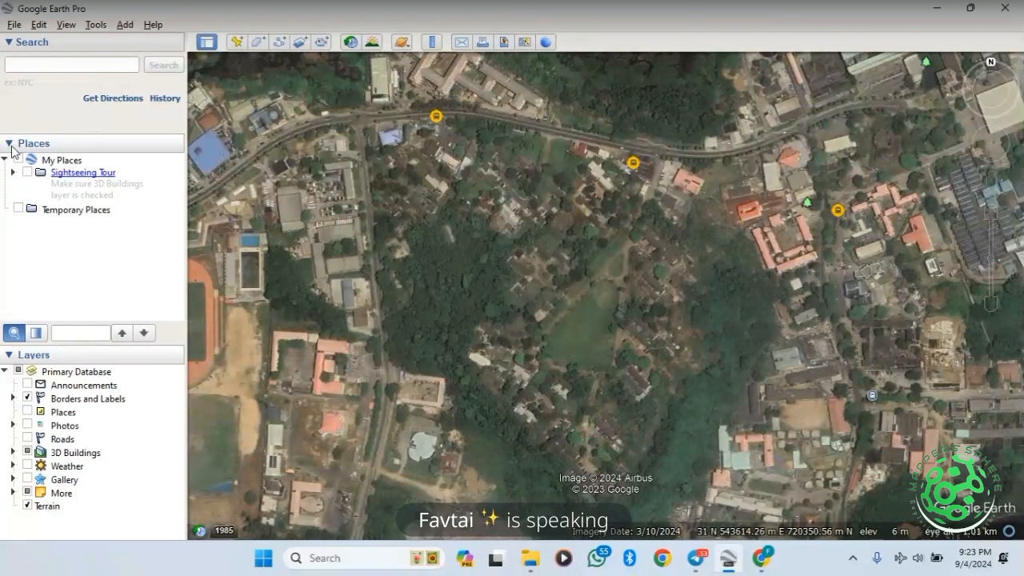
pyautogui.click(66, 162)
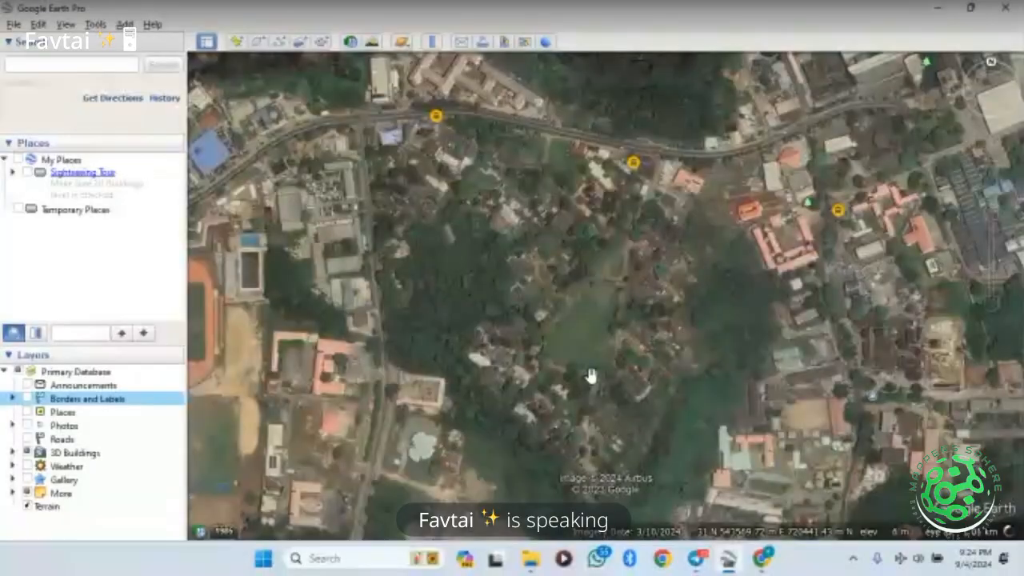
# Toggle the Borders and Labels layer repeatedly over the Lagos area to compare the map with and without it, leaving the layer shown
pyautogui.click(991, 303)
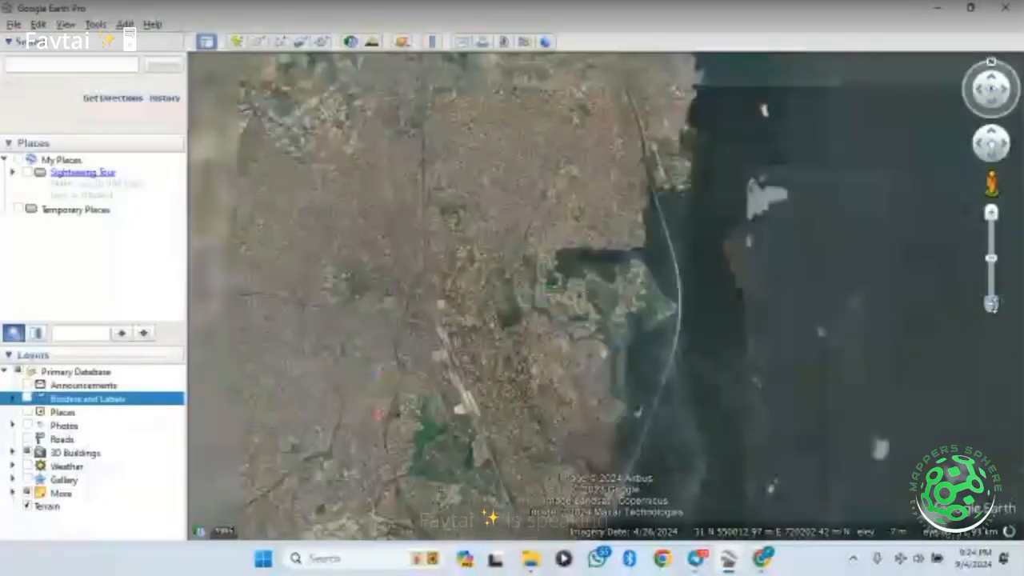
pyautogui.click(992, 304)
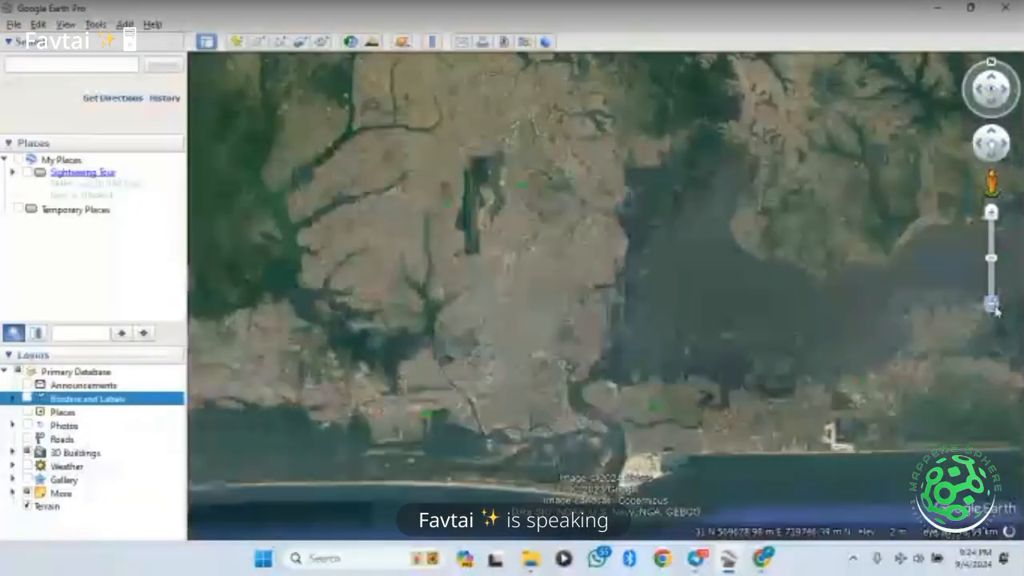
pyautogui.click(27, 399)
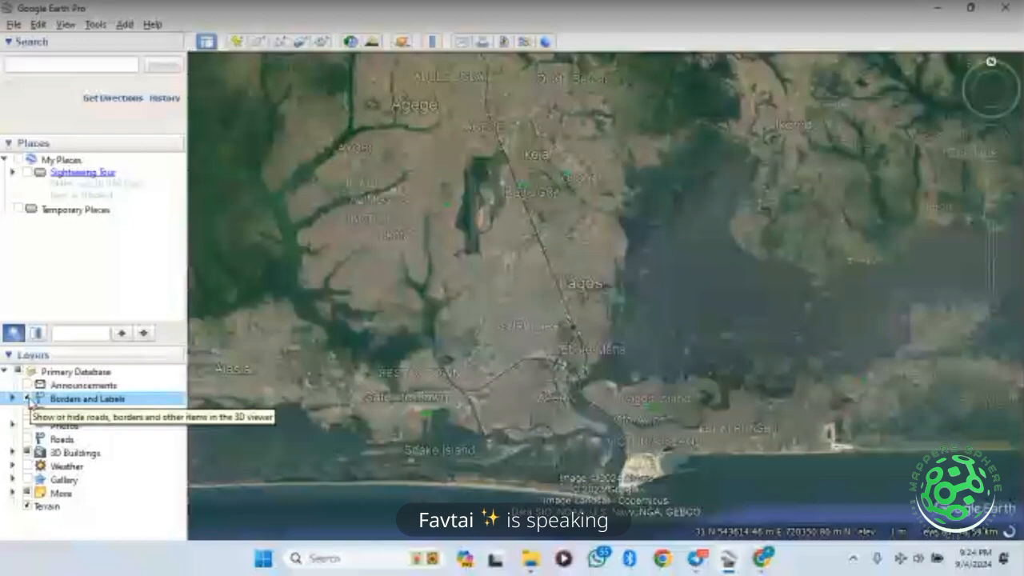
pyautogui.click(27, 399)
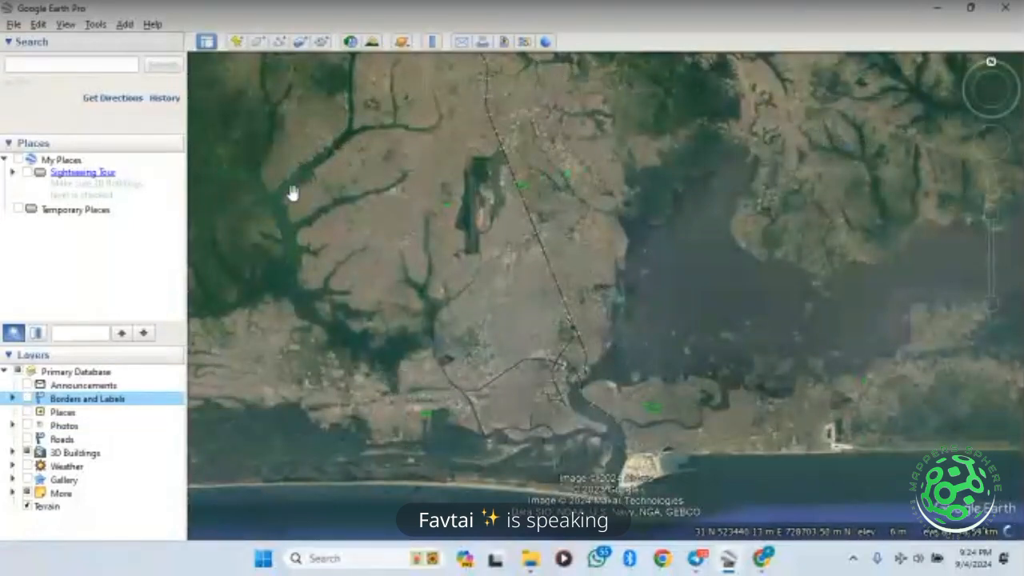
pyautogui.click(27, 398)
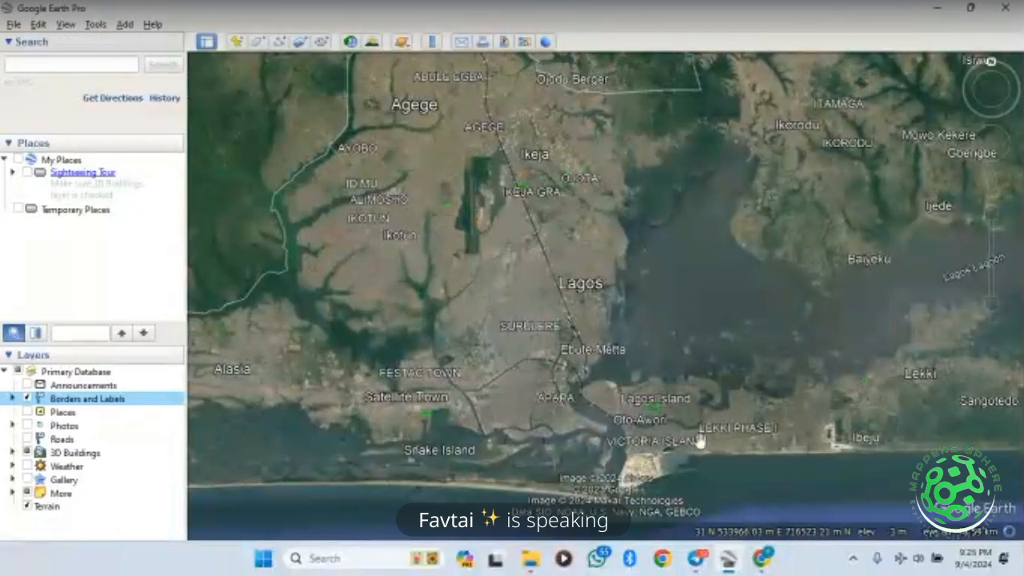
pyautogui.click(27, 399)
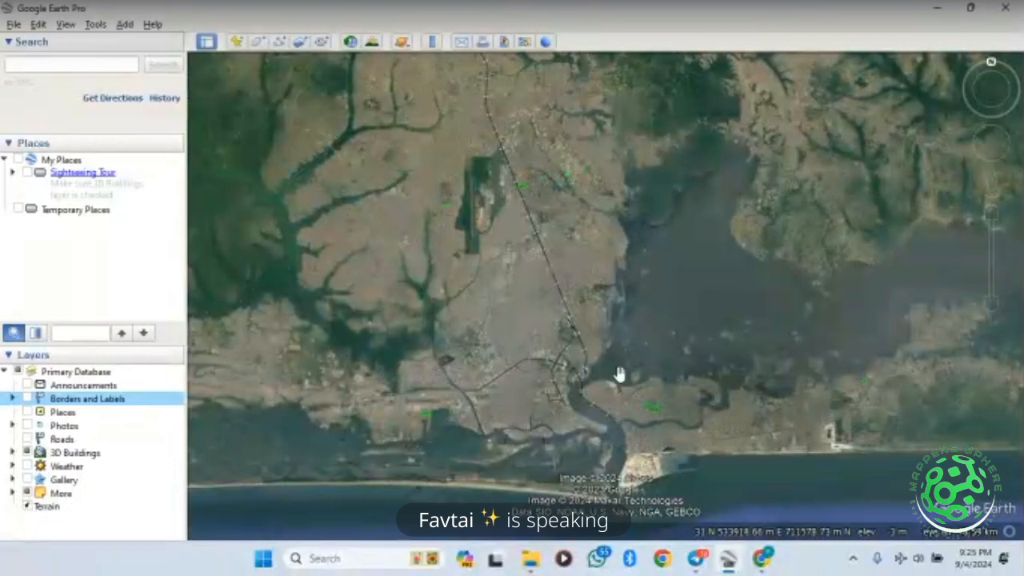
pyautogui.click(28, 398)
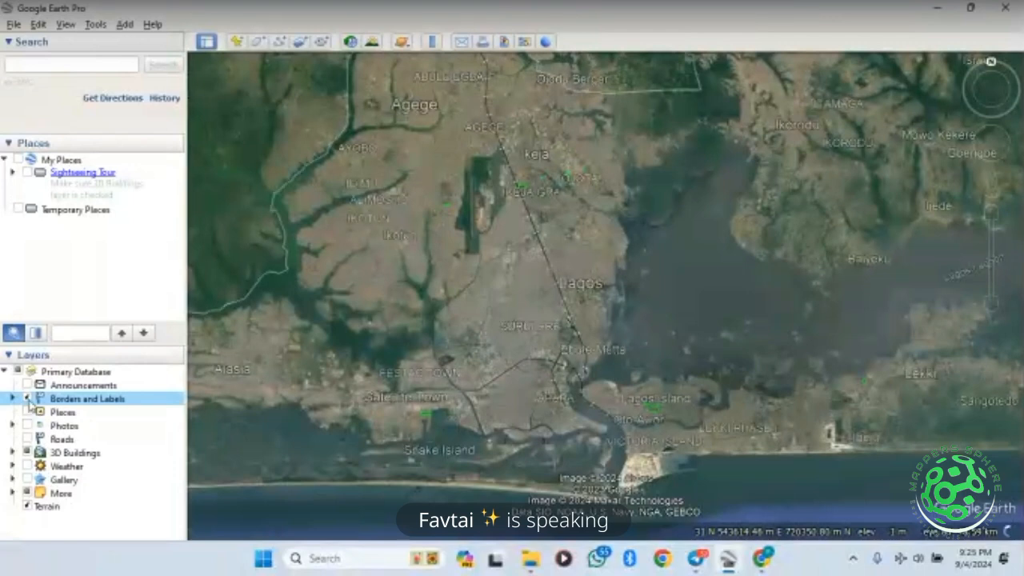
pyautogui.click(28, 399)
pyautogui.click(27, 400)
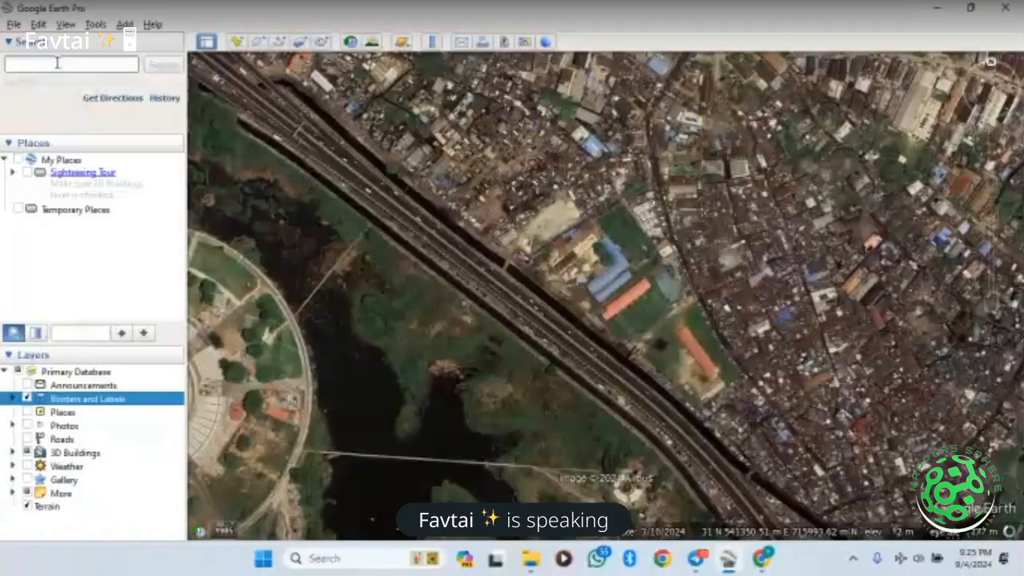
# Enter unilag as the place to search for
pyautogui.write('unila')
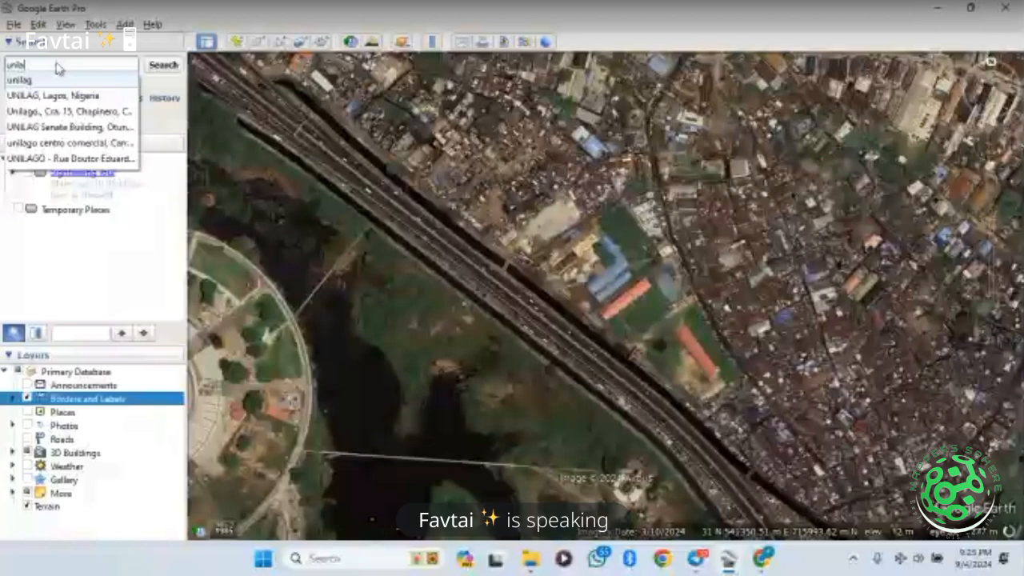
pyautogui.write('g')
pyautogui.press('Return')
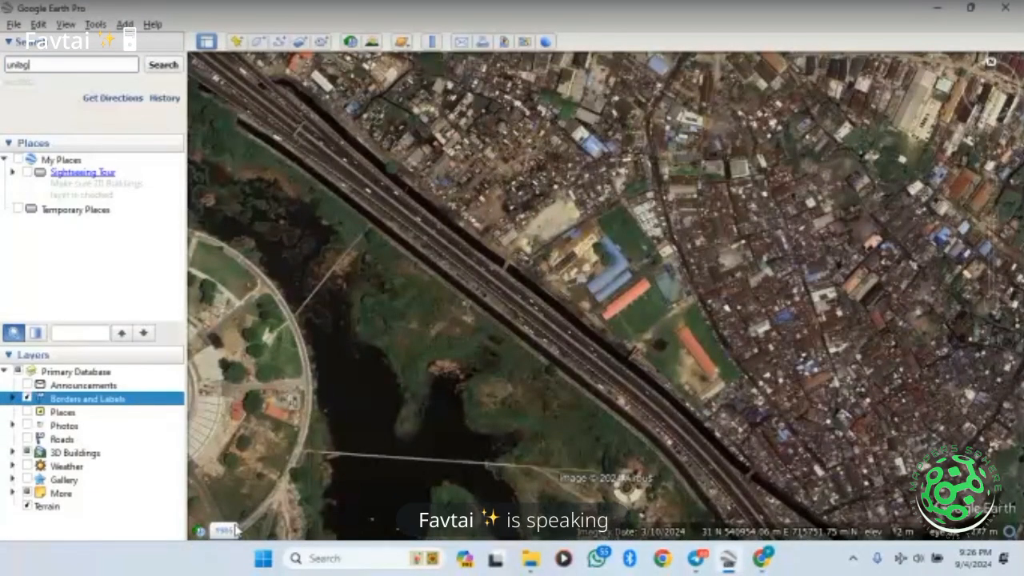
# View the area's historical imagery, moving the date from 5/2000 to 3/2024, and close the time slider
pyautogui.click(234, 530)
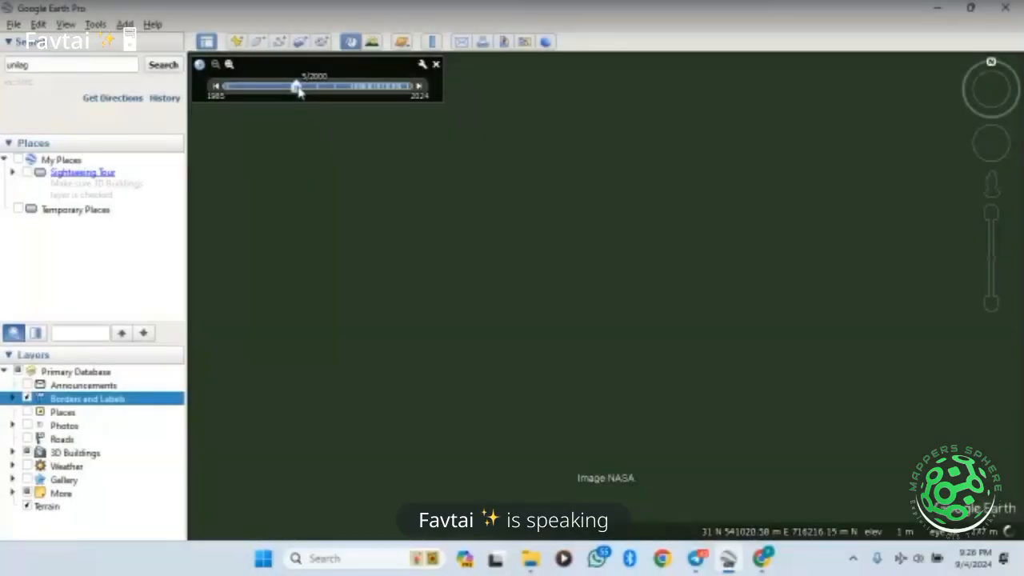
pyautogui.moveTo(298, 91); pyautogui.dragTo(441, 91)
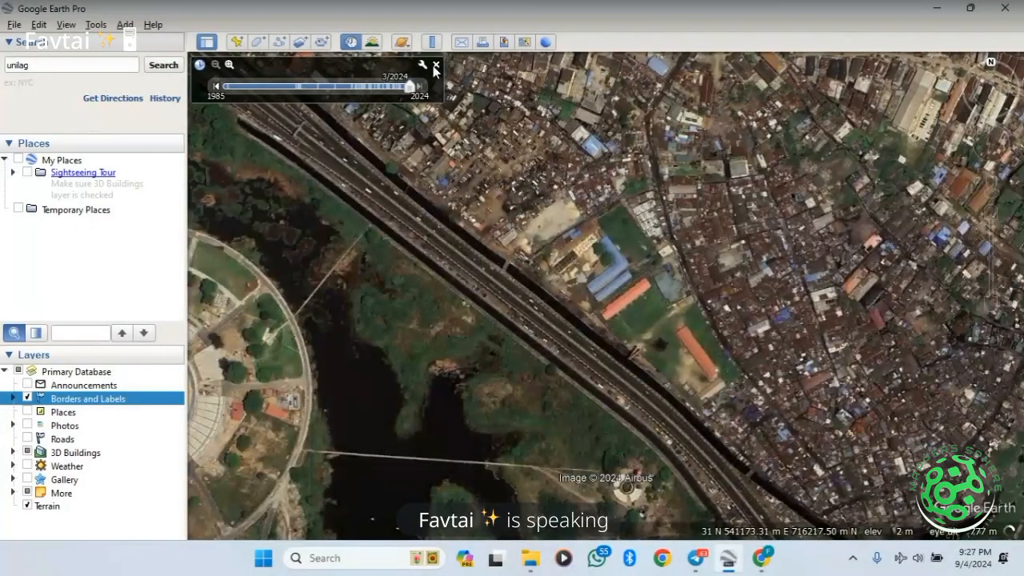
pyautogui.click(436, 64)
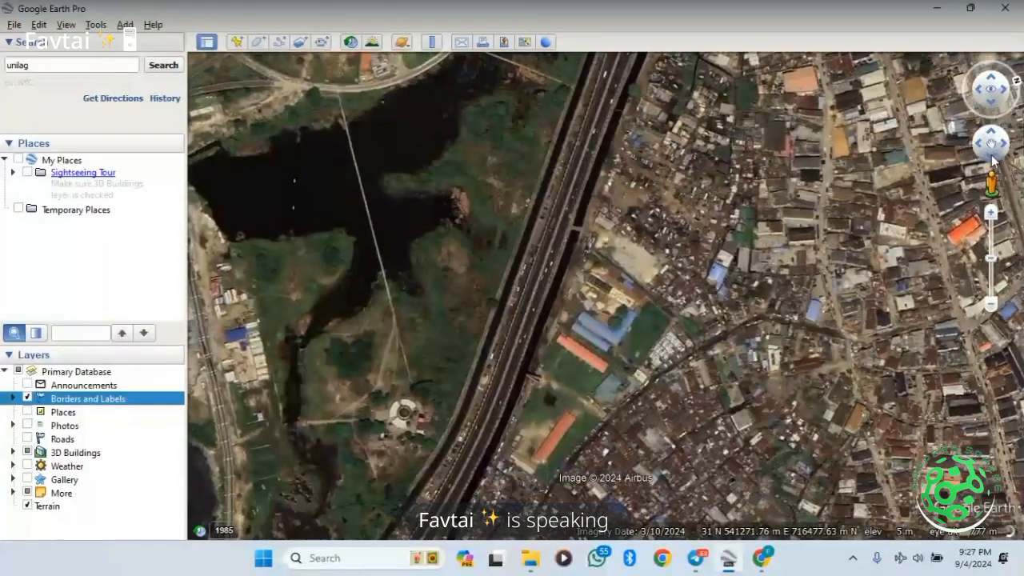
# Demonstrate panning and zooming with the navigation controls over the Lagos neighbourhood, and reset the view to face north
pyautogui.click(991, 158)
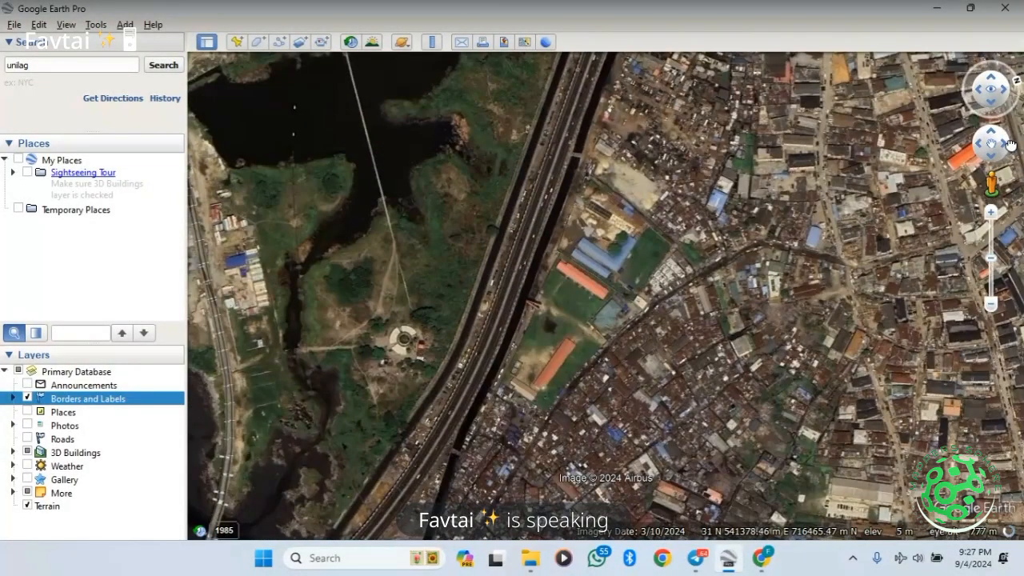
pyautogui.click(1007, 142)
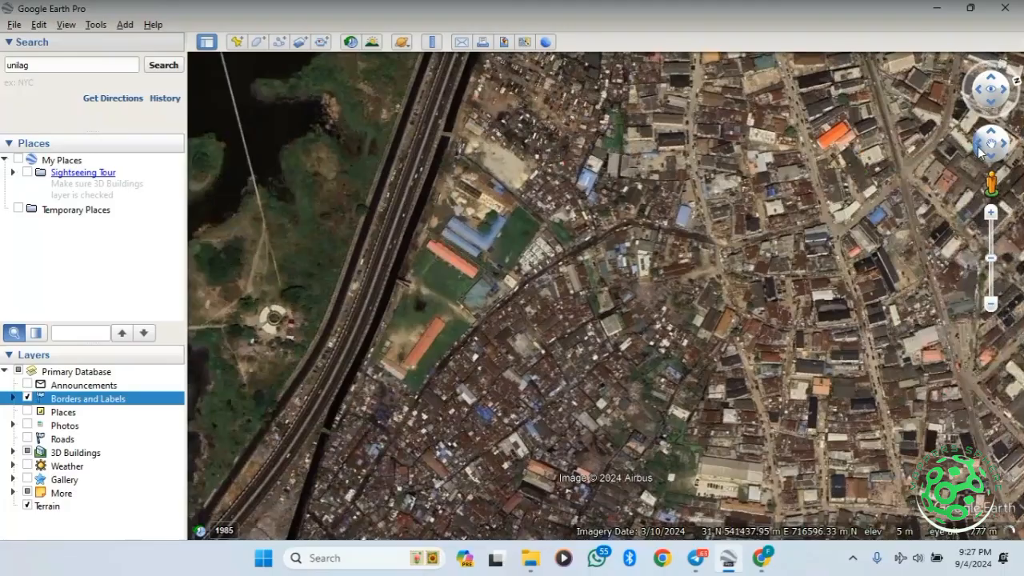
pyautogui.click(981, 152)
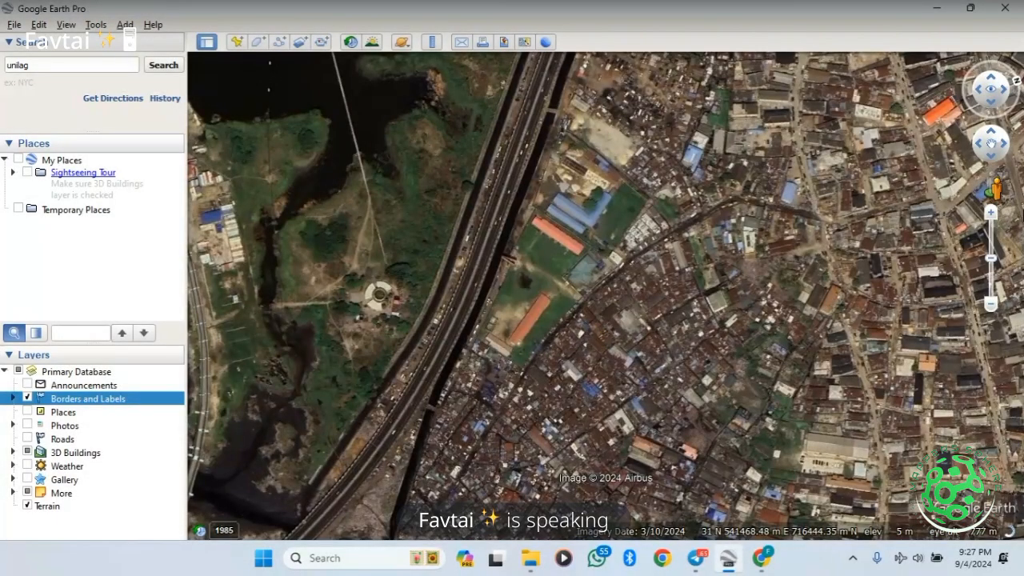
pyautogui.click(994, 191)
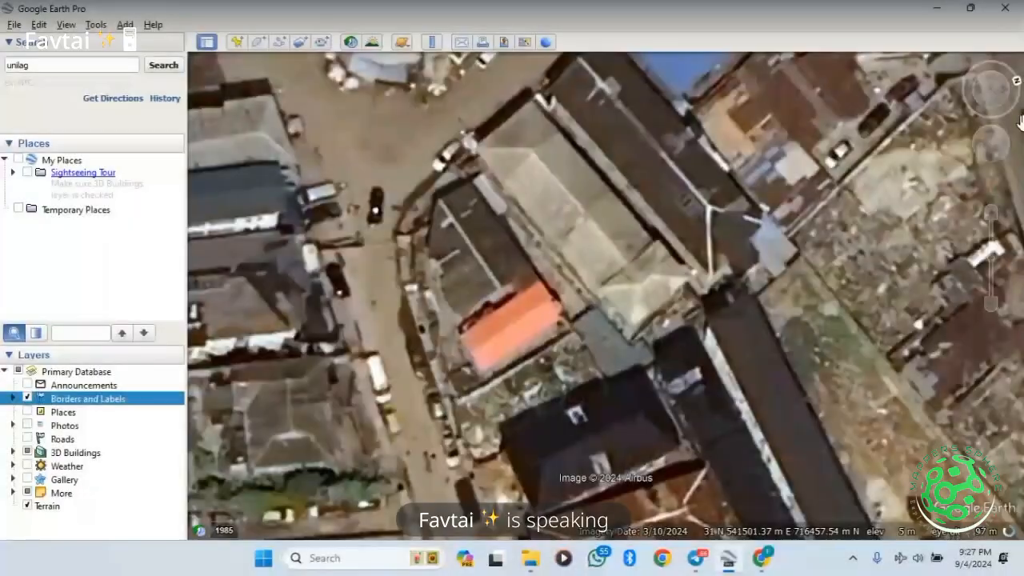
pyautogui.click(991, 304)
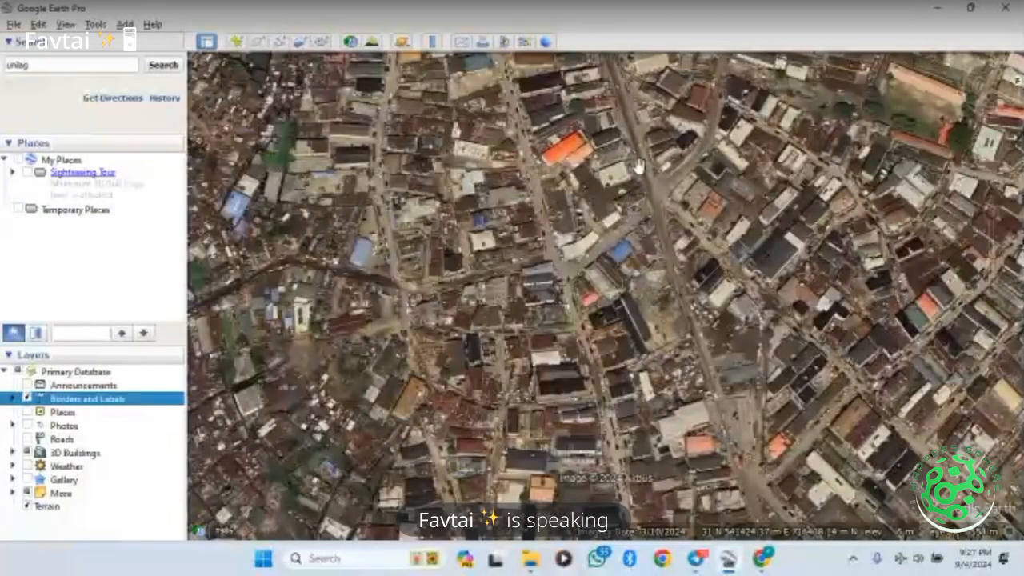
pyautogui.press('r')
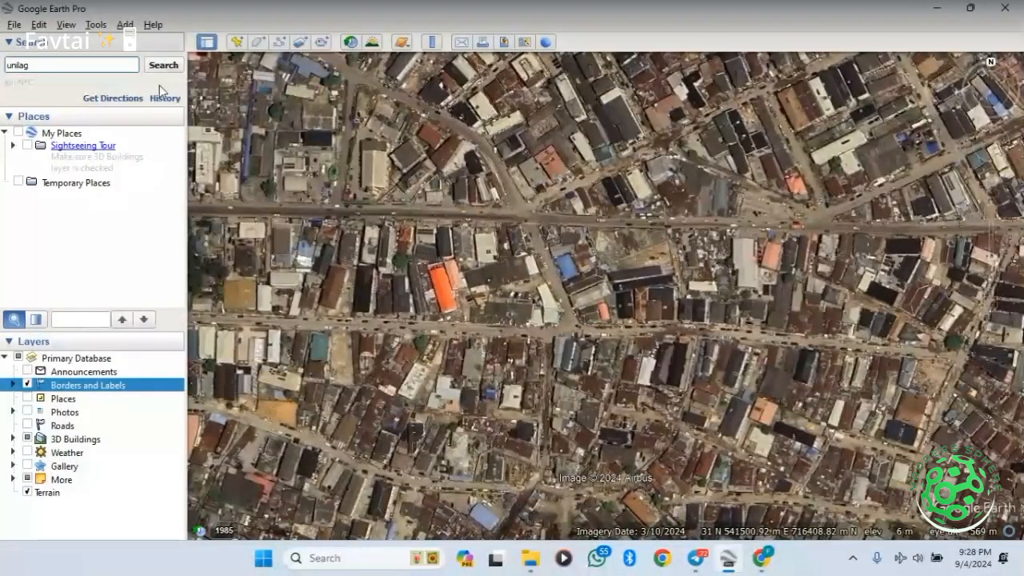
# Run the unilag search and bring the campus west of the University of Lagos marker into view
pyautogui.click(166, 68)
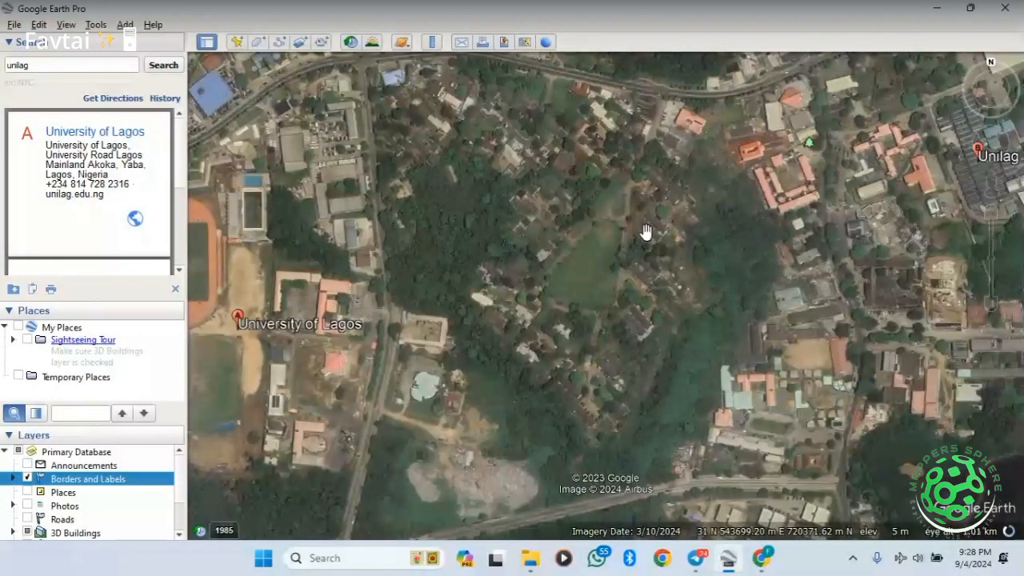
pyautogui.moveTo(507, 273); pyautogui.dragTo(964, 259)
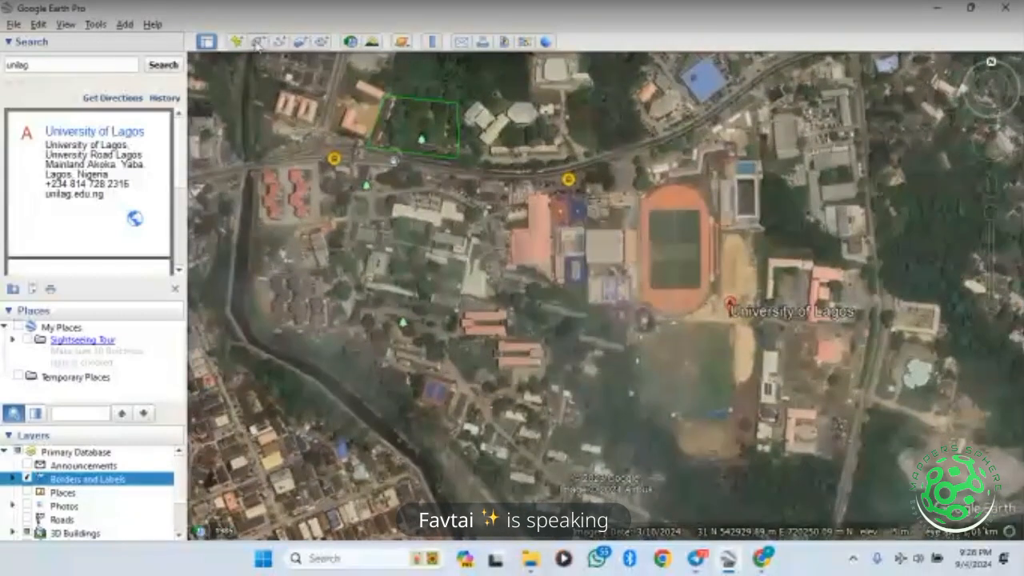
# Start a new polygon named mappersSphereBounadary and move its dialog clear of the campus area
pyautogui.click(259, 45)
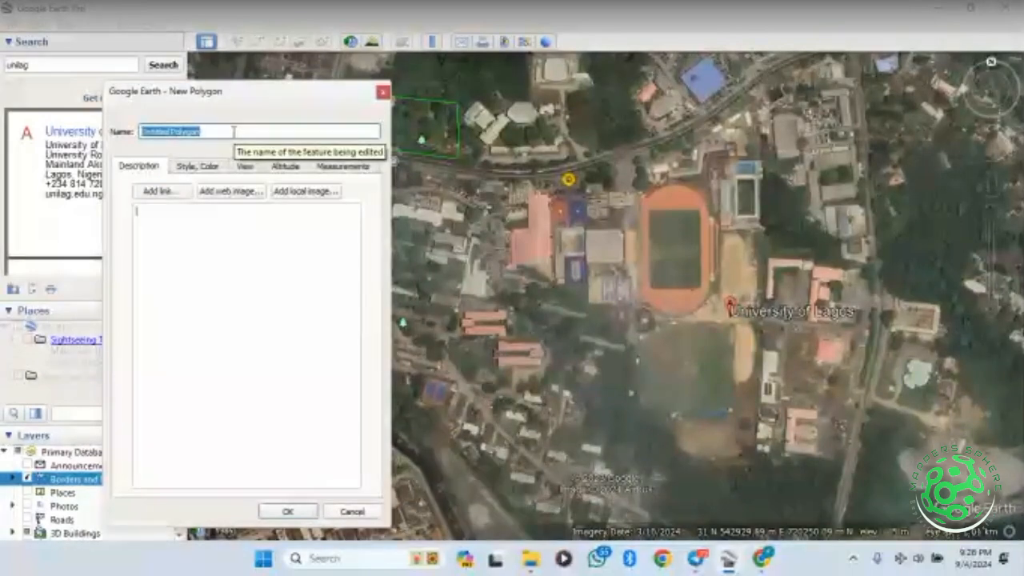
pyautogui.write('mappers')
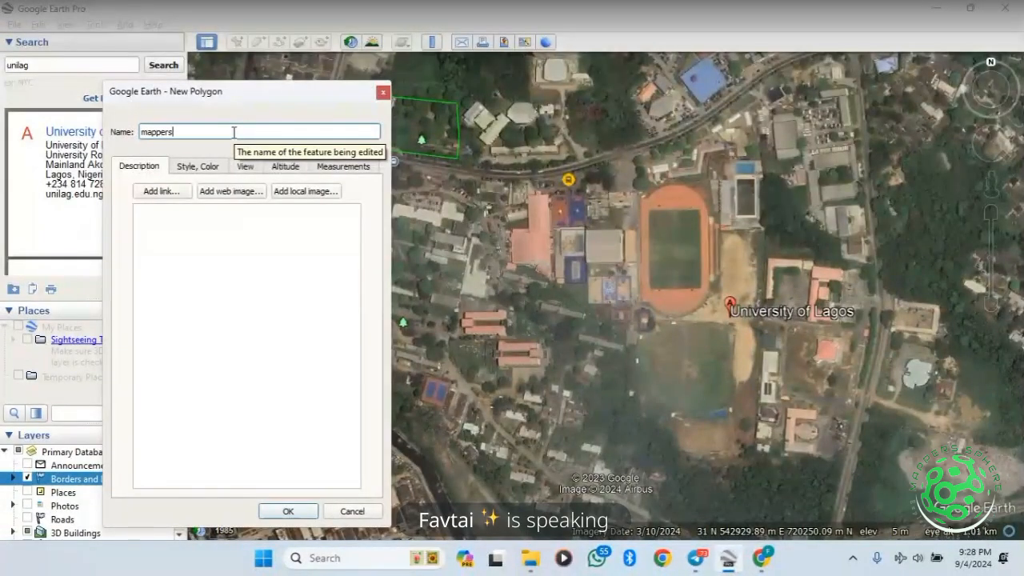
pyautogui.write('s')
pyautogui.press('BackSpace')
pyautogui.write('SphereBounad')
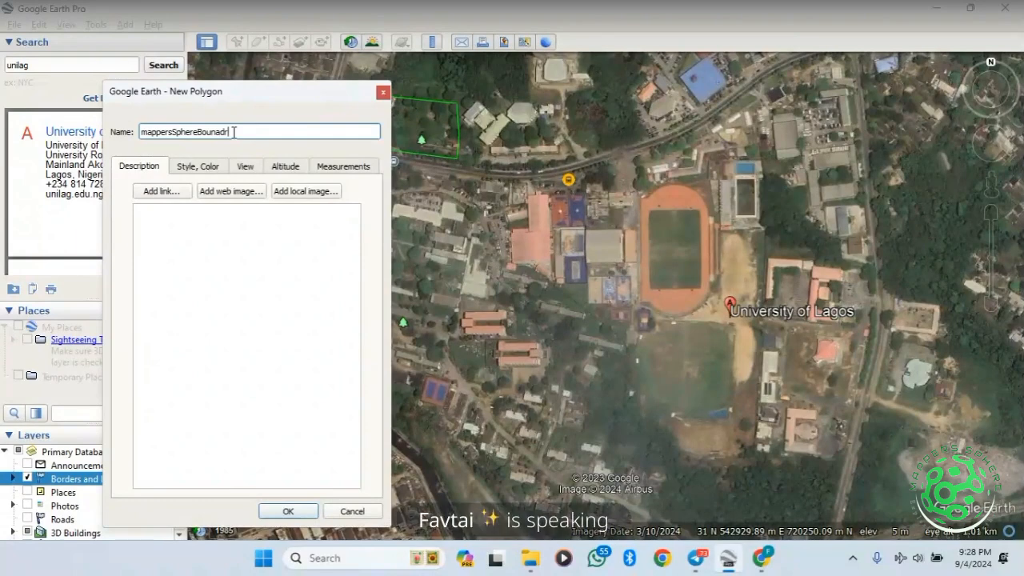
pyautogui.write('ary')
pyautogui.moveTo(194, 99); pyautogui.dragTo(108, 228)
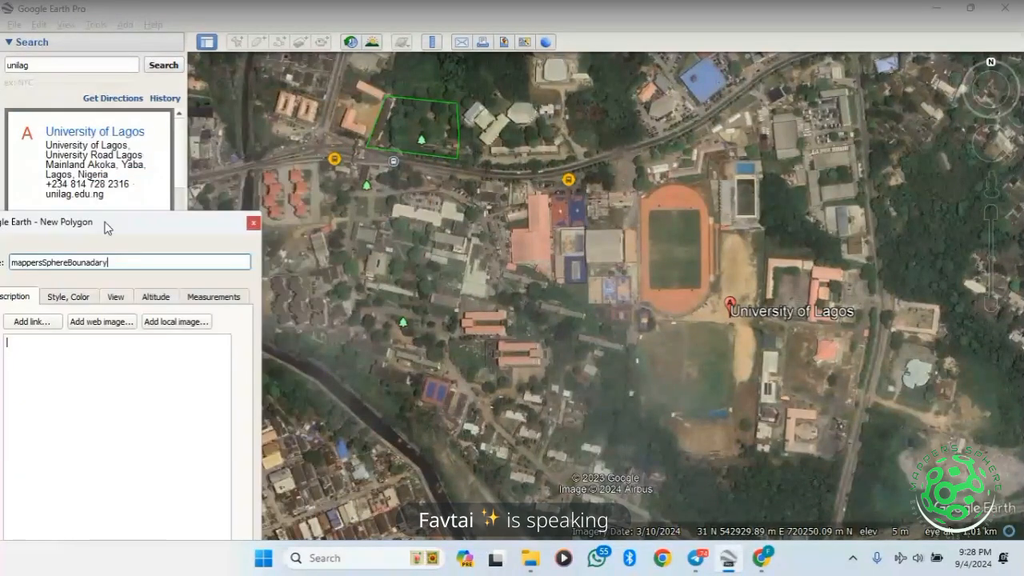
# Outline the campus boundary along the northern road, down the eastern road and onto the southern road
pyautogui.click(993, 310)
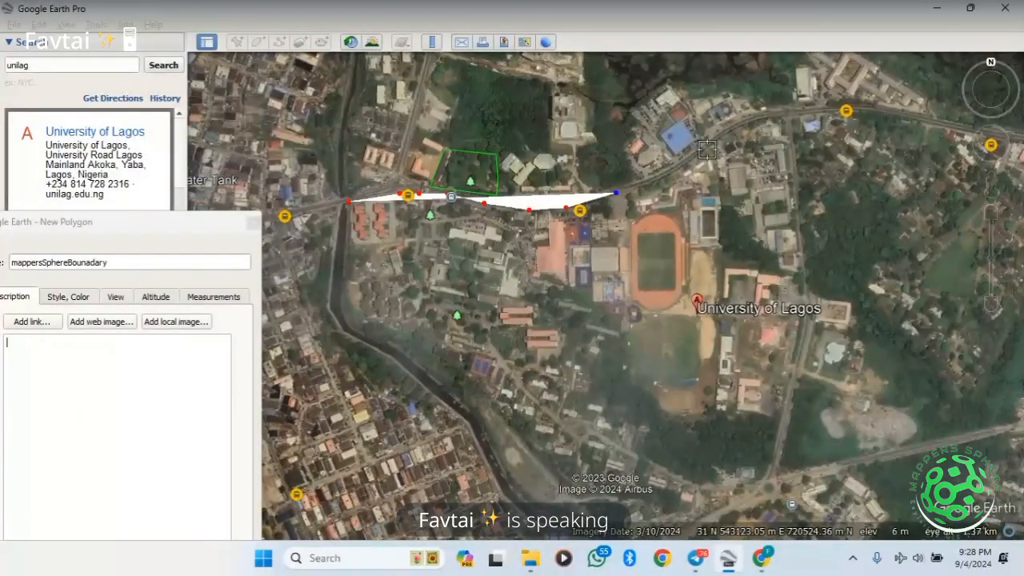
pyautogui.click(707, 150)
pyautogui.click(755, 118)
pyautogui.click(786, 114)
pyautogui.click(801, 223)
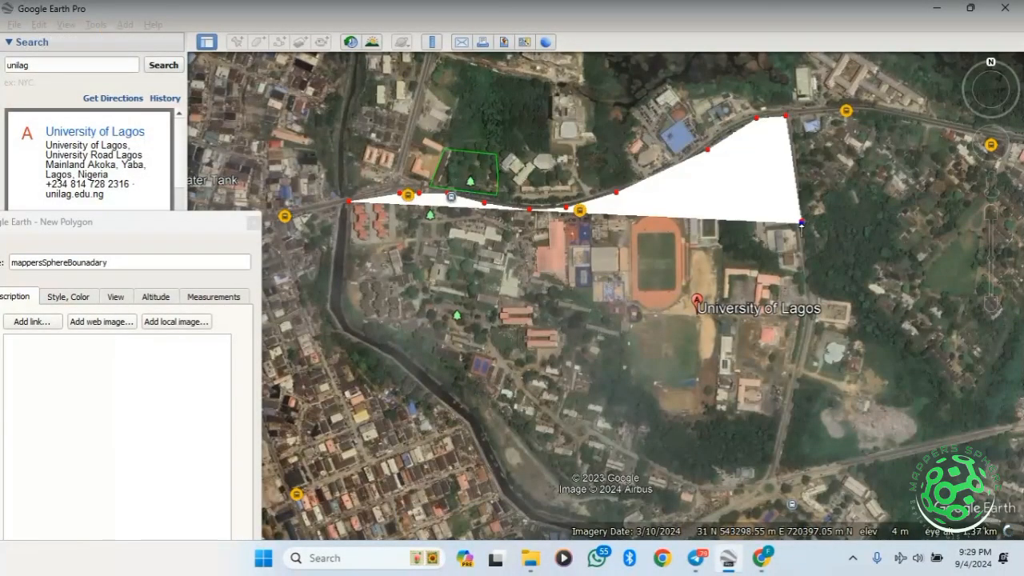
pyautogui.click(806, 336)
pyautogui.click(782, 454)
pyautogui.click(760, 496)
pyautogui.click(718, 511)
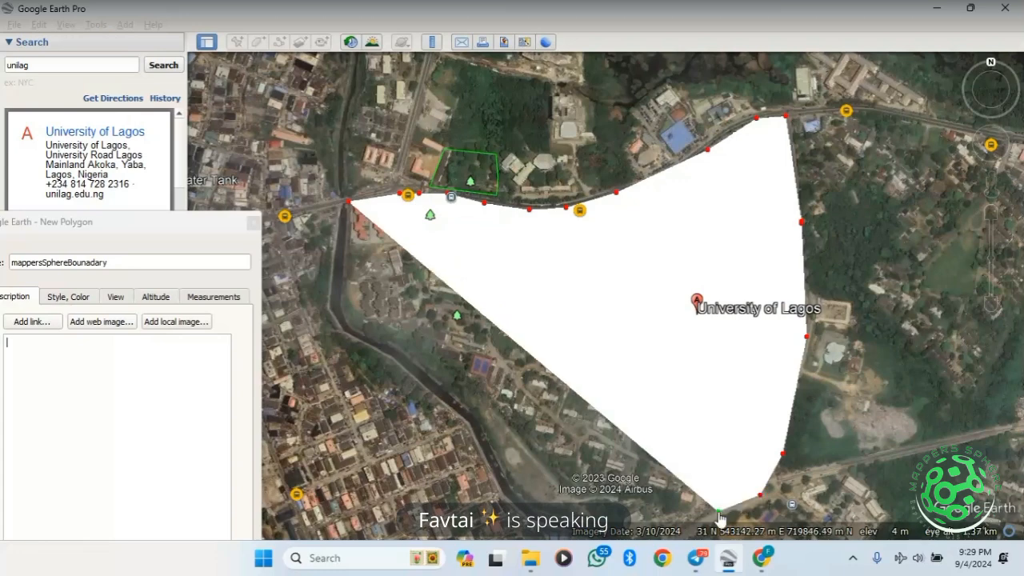
# Delete the last boundary points placed along the southern road, back to the campus's southeast corner
pyautogui.click(991, 304)
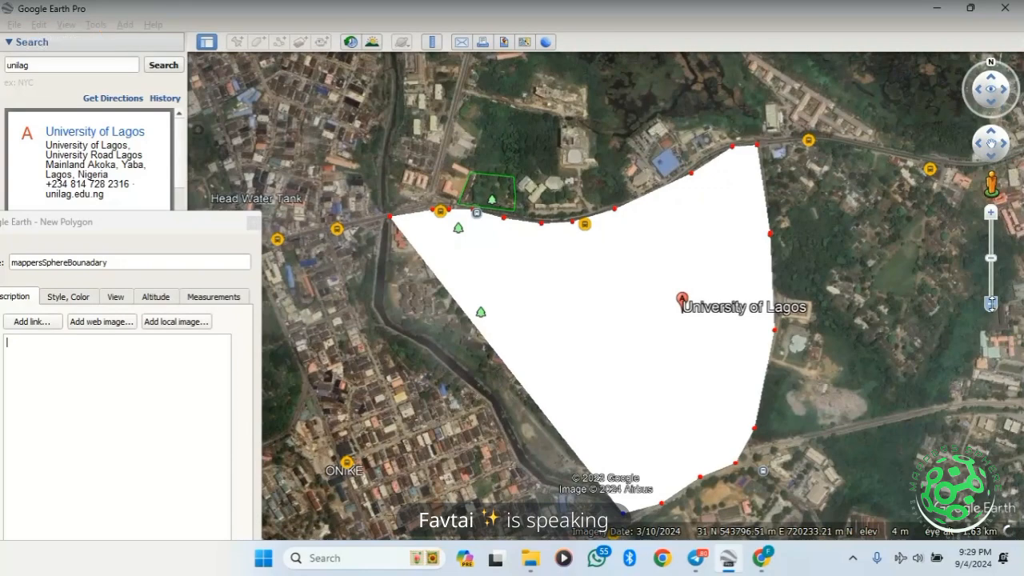
pyautogui.click(992, 311)
pyautogui.press('Delete')
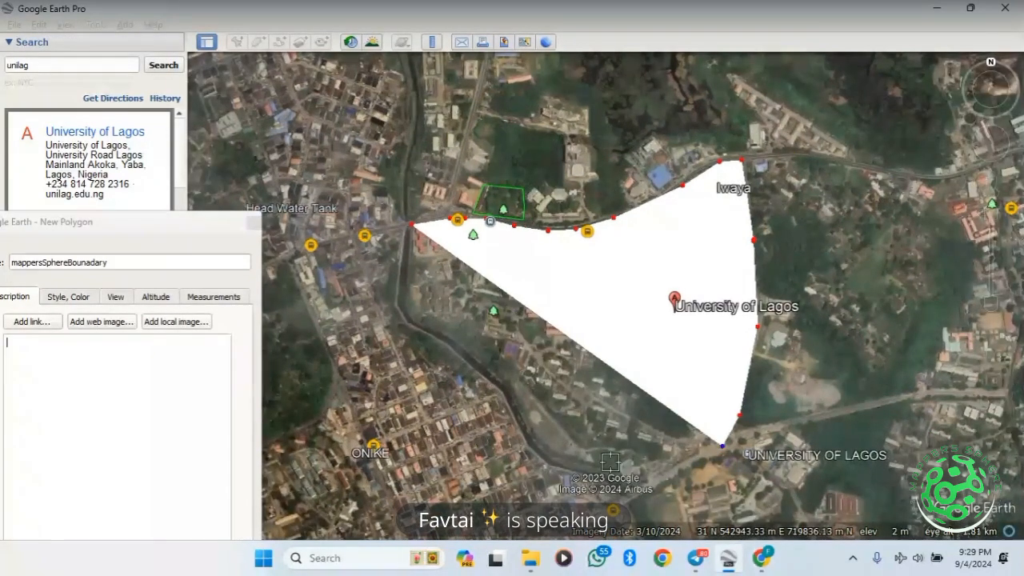
# Continue the polygon boundary west along the southern road and around to the canal at the campus's southwest corner
pyautogui.click(686, 462)
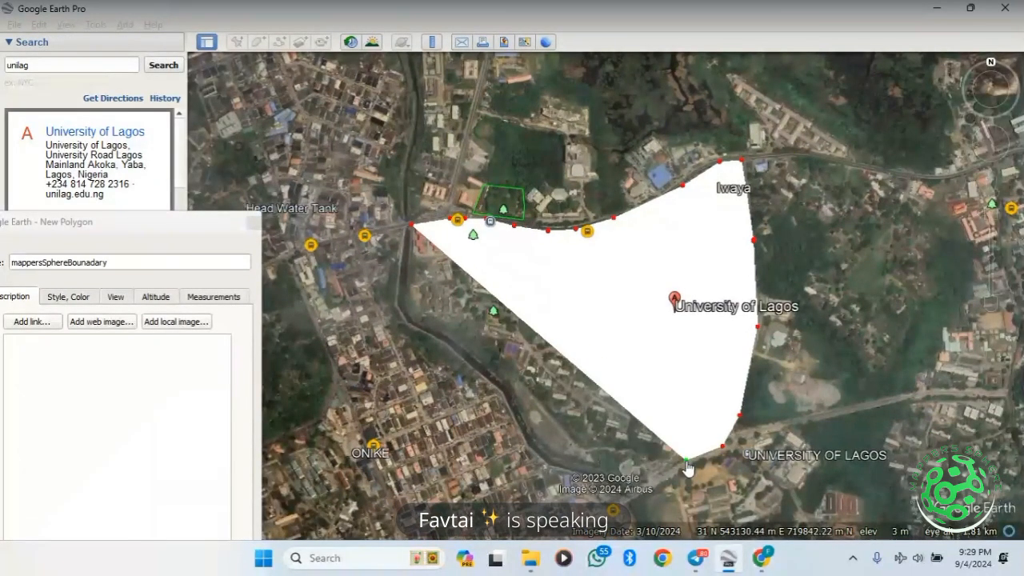
pyautogui.click(651, 483)
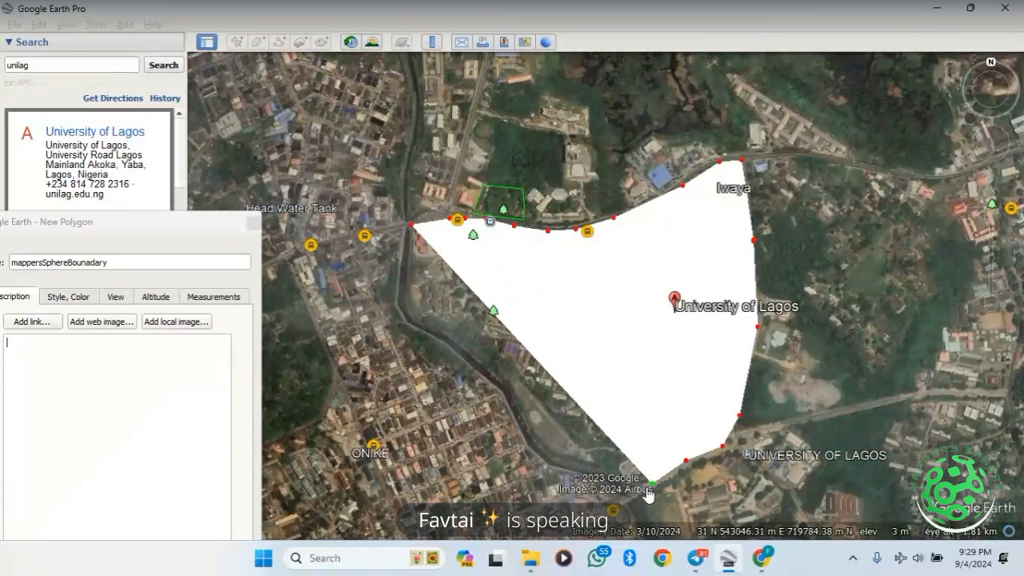
pyautogui.click(629, 488)
pyautogui.click(586, 483)
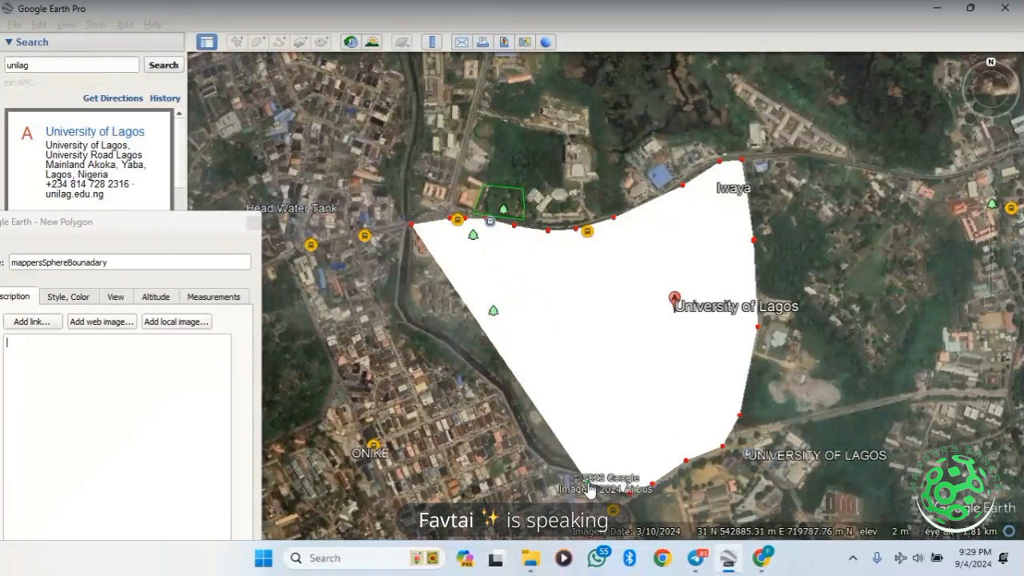
pyautogui.moveTo(588, 484); pyautogui.dragTo(589, 481)
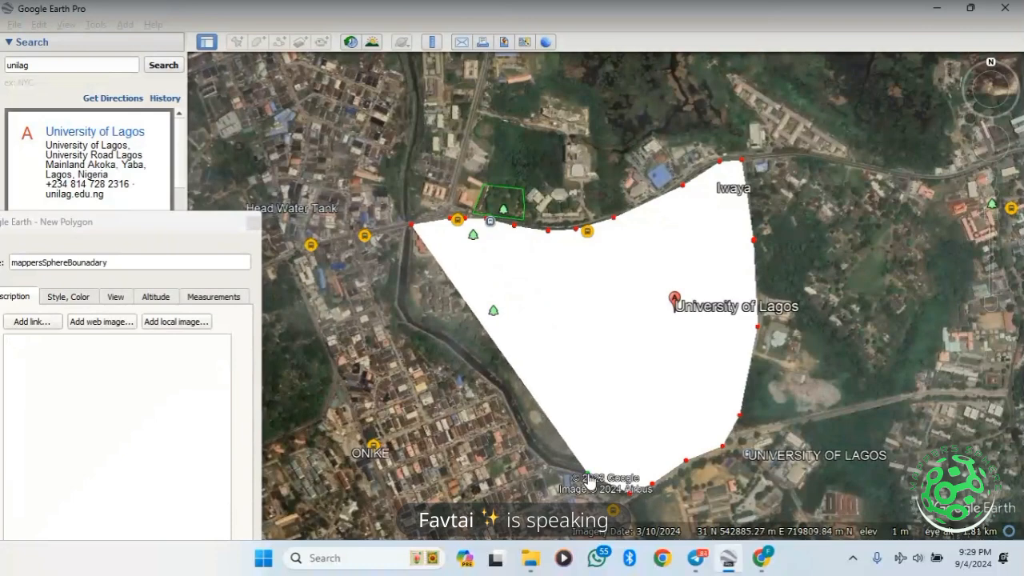
pyautogui.click(550, 464)
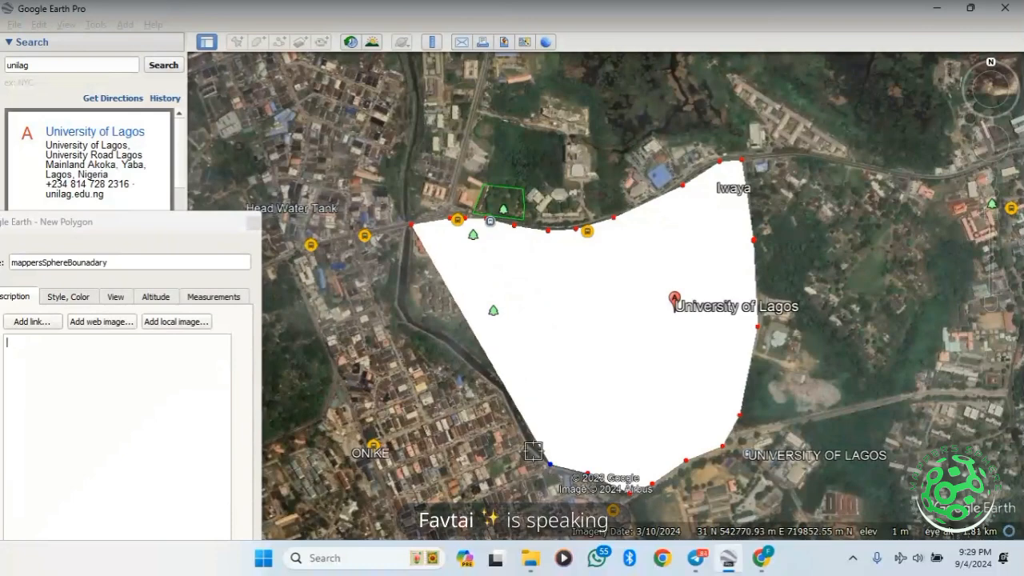
pyautogui.click(532, 449)
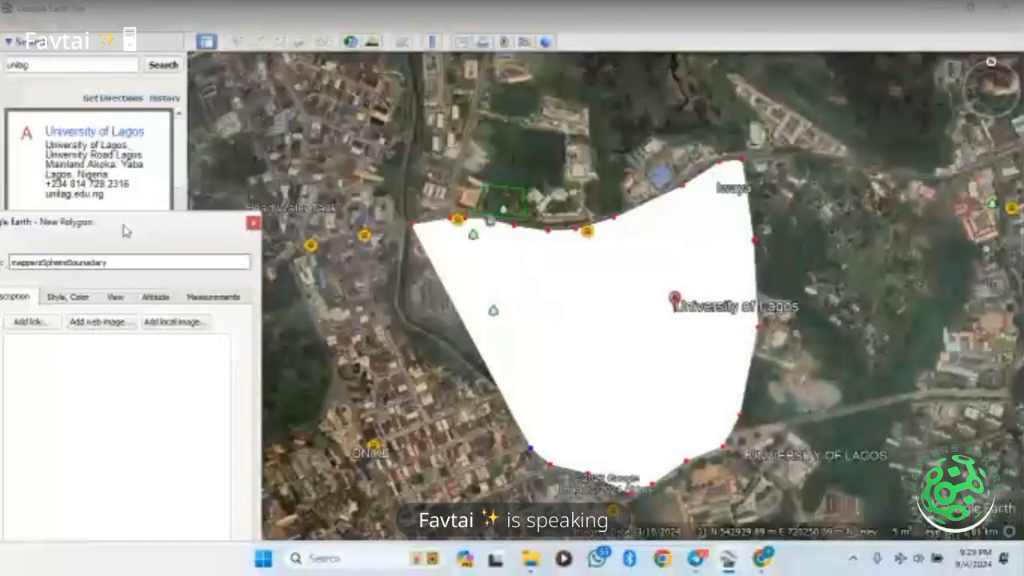
# Set the polygon's area style to Outlined so the campus imagery shows through
pyautogui.moveTo(124, 230); pyautogui.dragTo(306, 83)
pyautogui.click(247, 152)
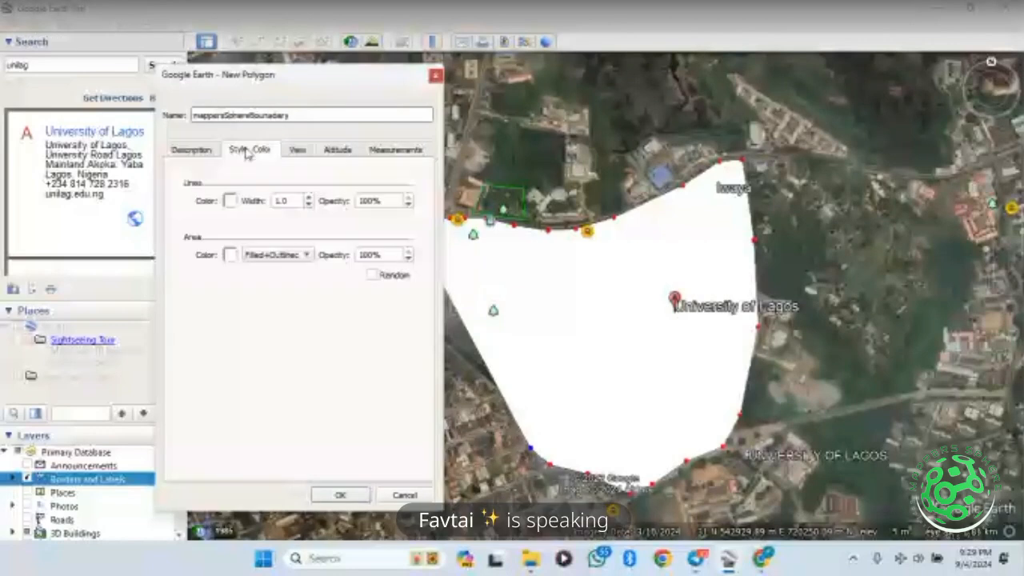
pyautogui.click(284, 255)
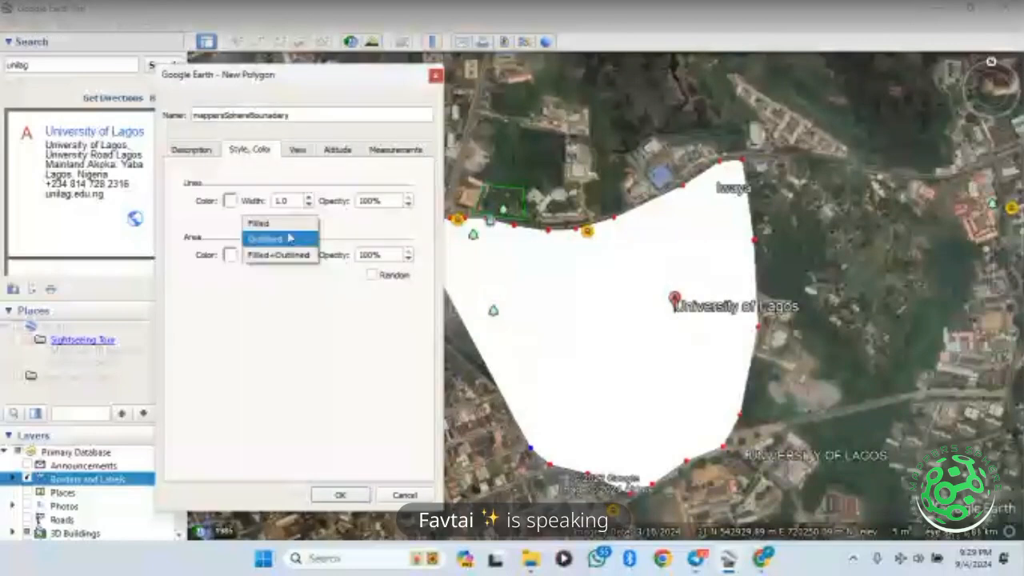
pyautogui.click(289, 238)
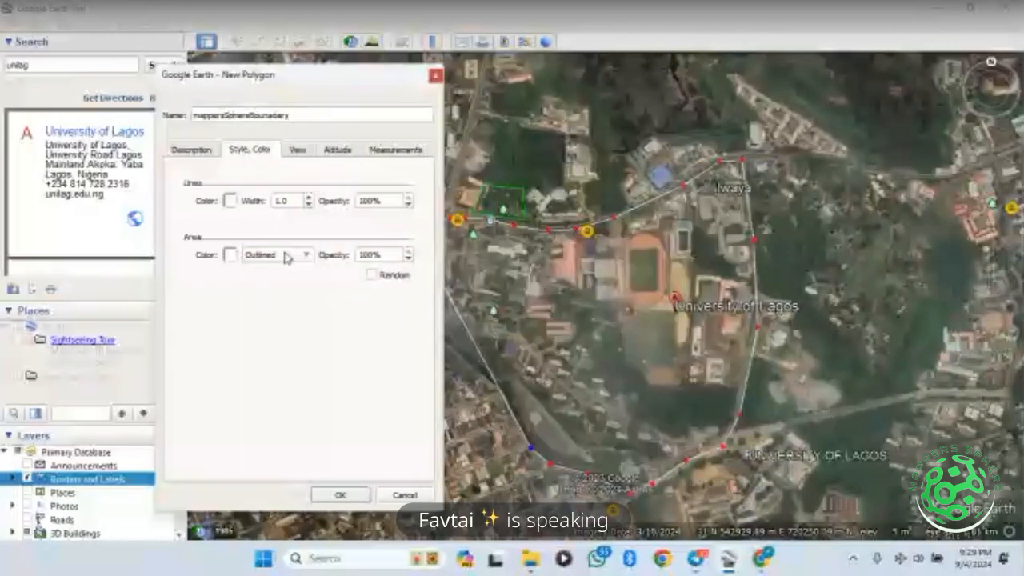
# Trace the remaining western boundary along the canal up to the starting point and save the polygon
pyautogui.moveTo(277, 74); pyautogui.dragTo(72, 150)
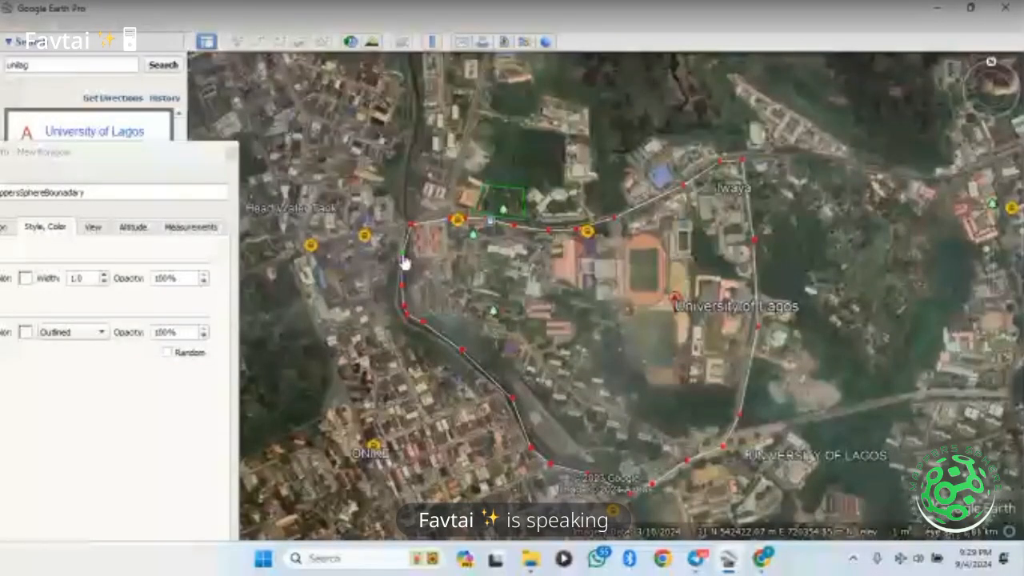
pyautogui.click(187, 171)
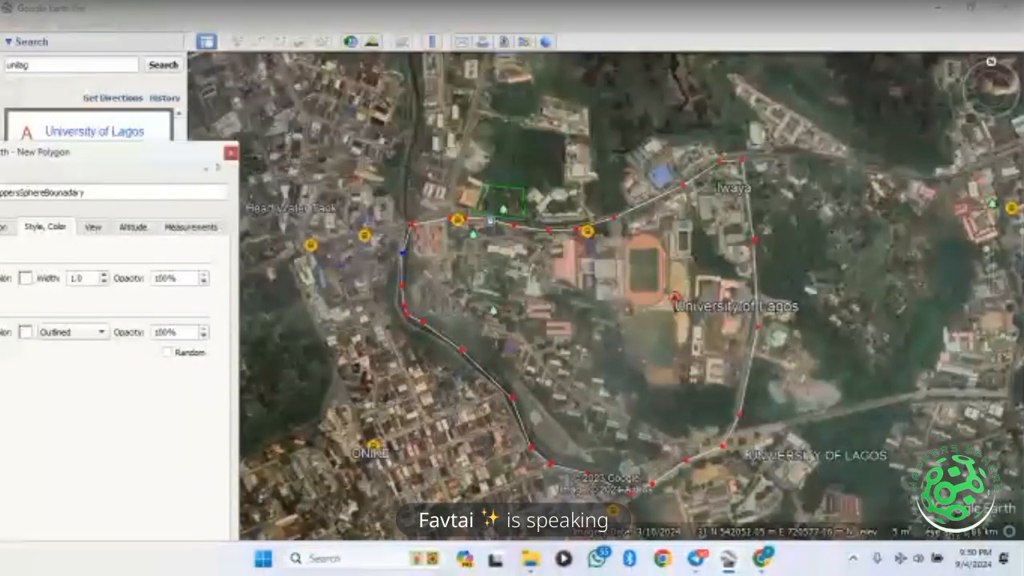
pyautogui.moveTo(130, 155); pyautogui.dragTo(396, 108)
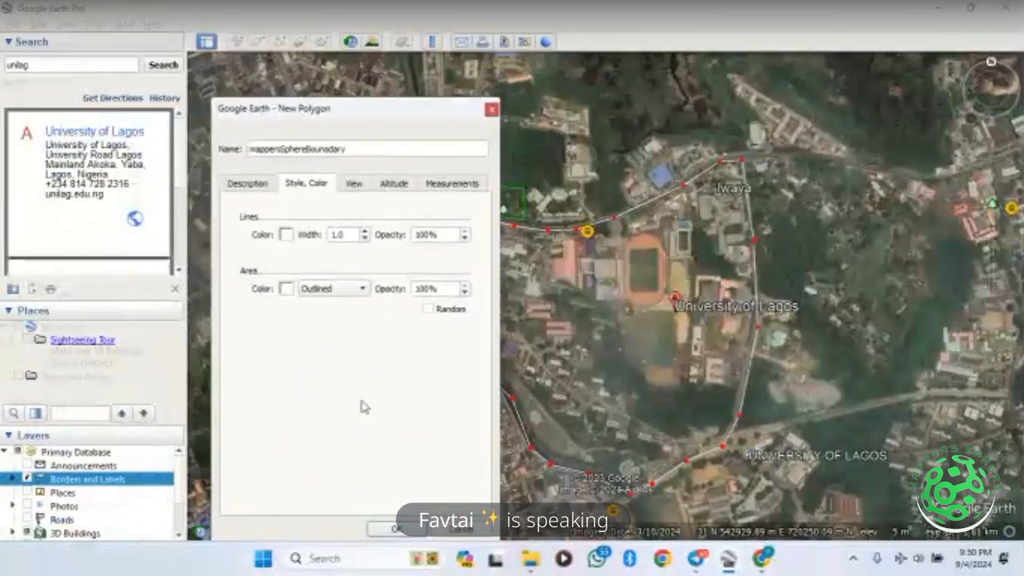
pyautogui.click(397, 528)
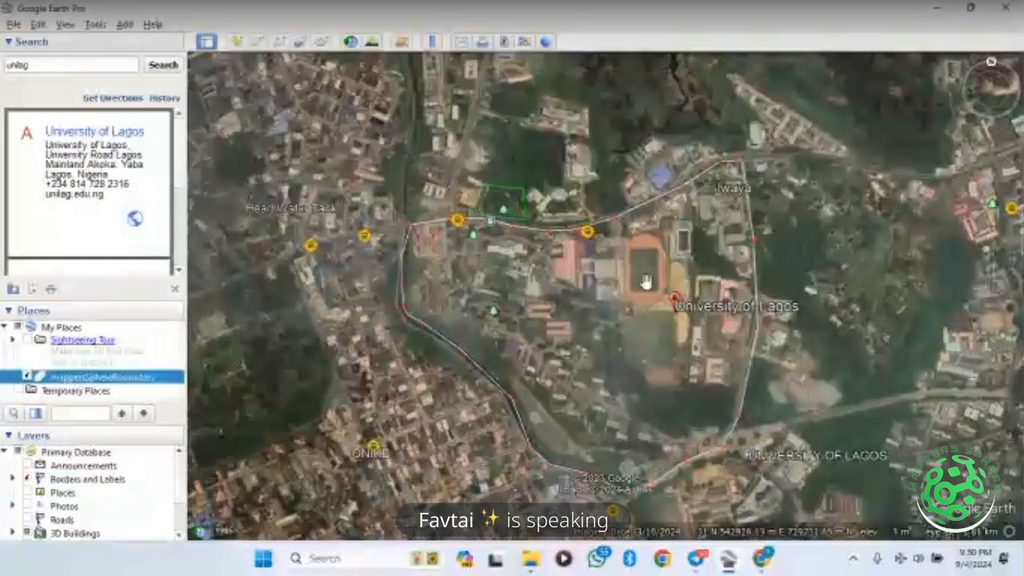
# Clear the University of Lagos search results while keeping the campus boundary in view
pyautogui.moveTo(703, 402); pyautogui.dragTo(646, 377)
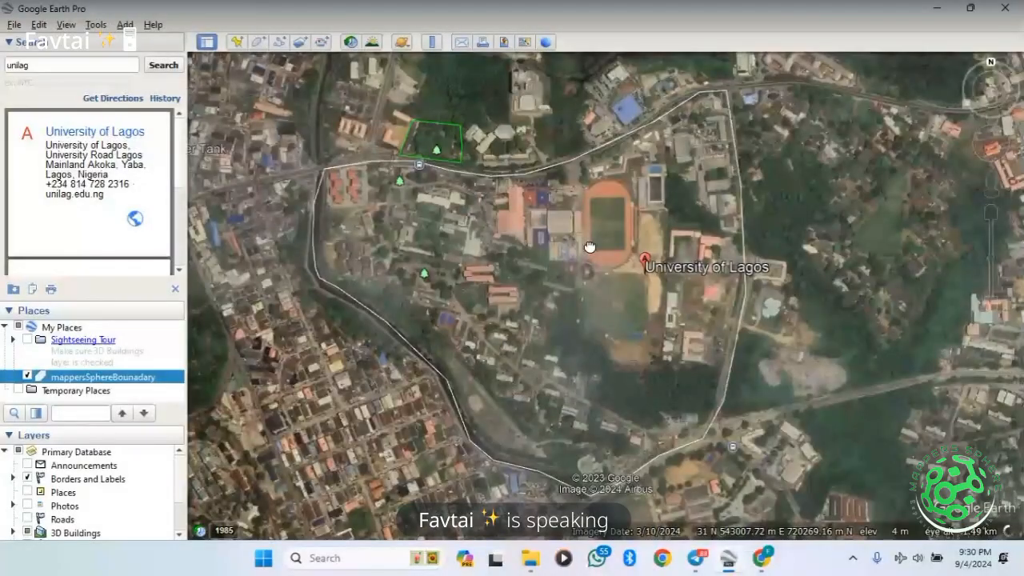
pyautogui.moveTo(589, 249); pyautogui.dragTo(556, 233)
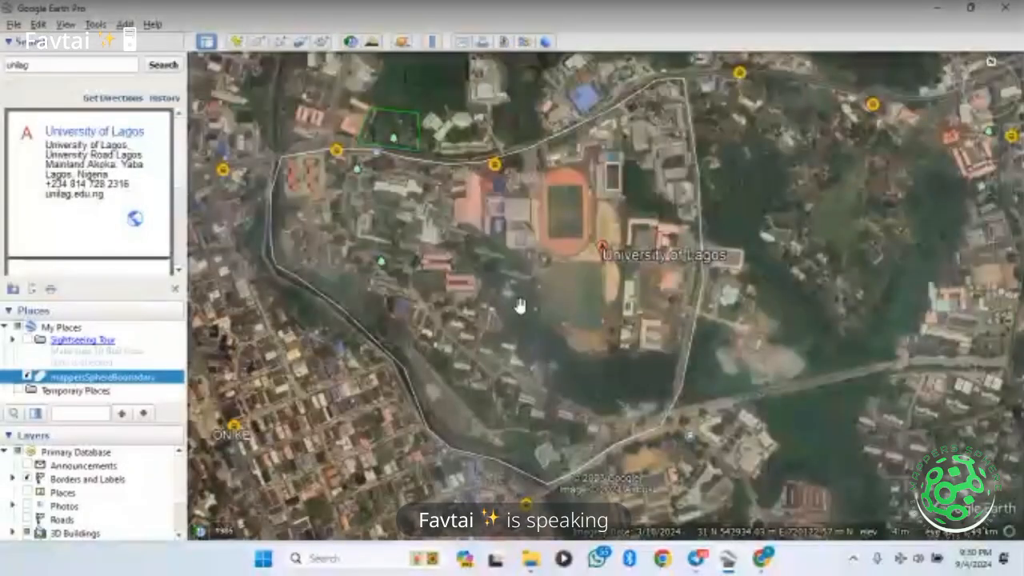
pyautogui.moveTo(521, 307); pyautogui.dragTo(583, 323)
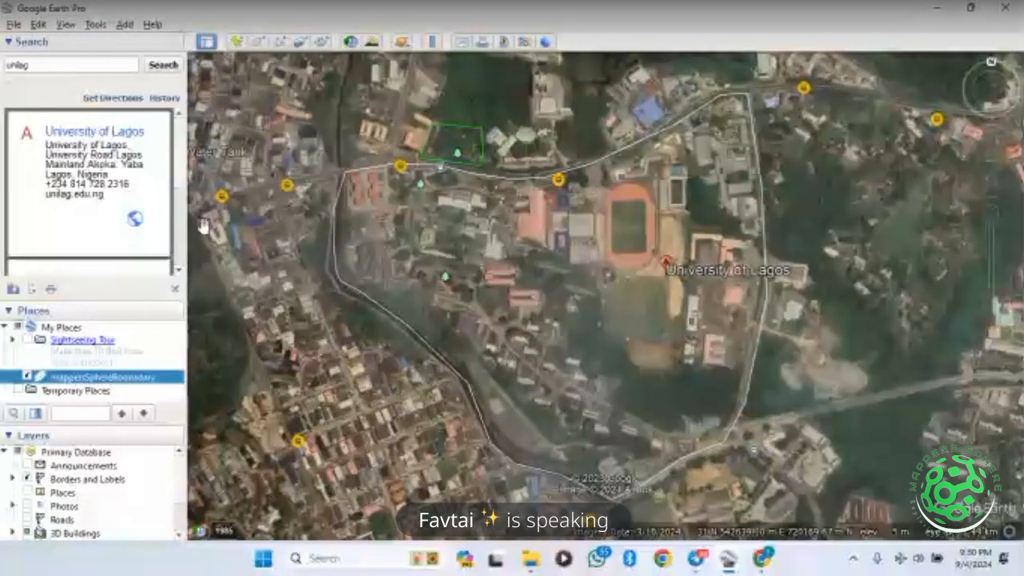
pyautogui.click(173, 290)
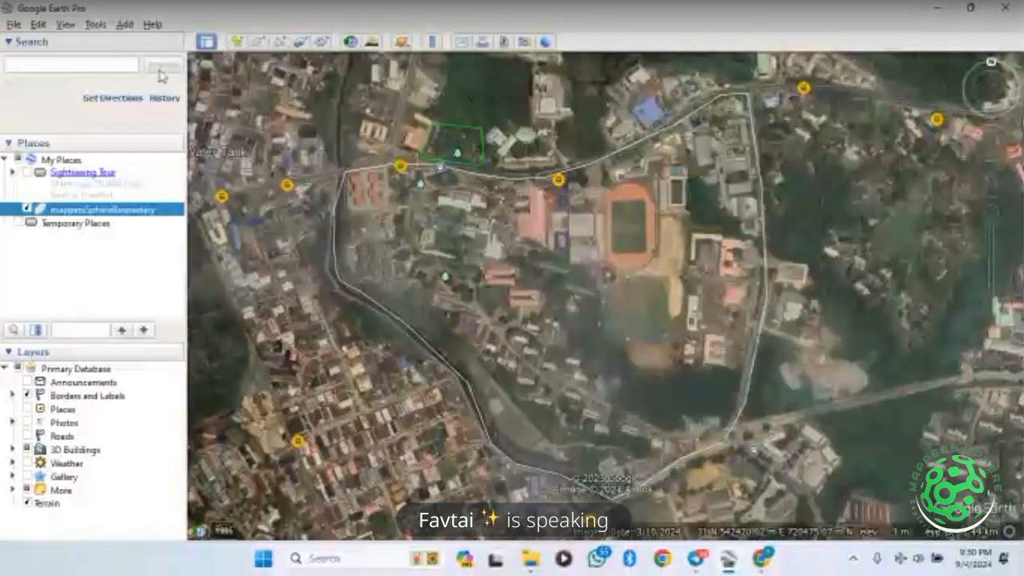
pyautogui.click(37, 25)
pyautogui.moveTo(14, 25)
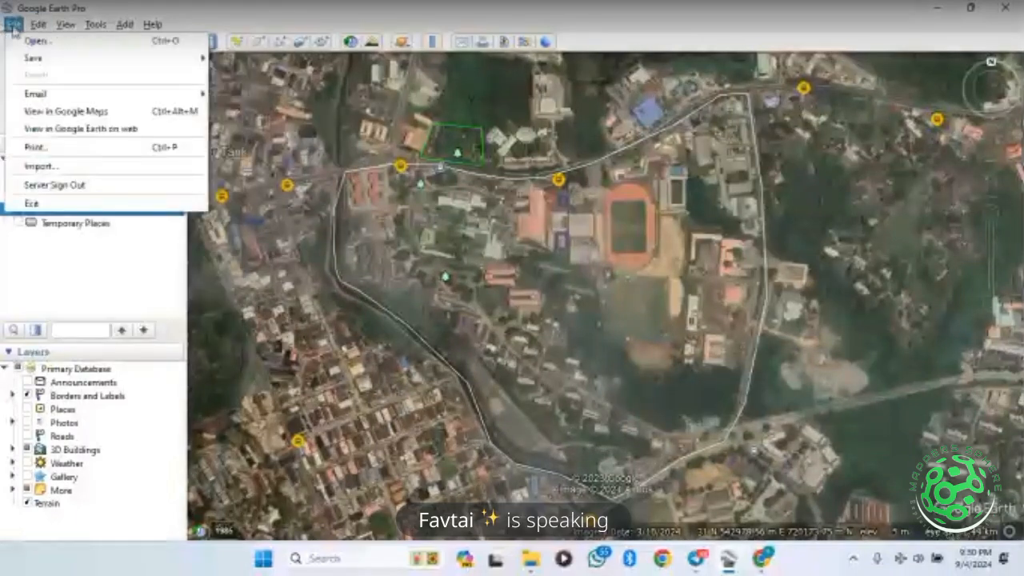
pyautogui.moveTo(176, 96)
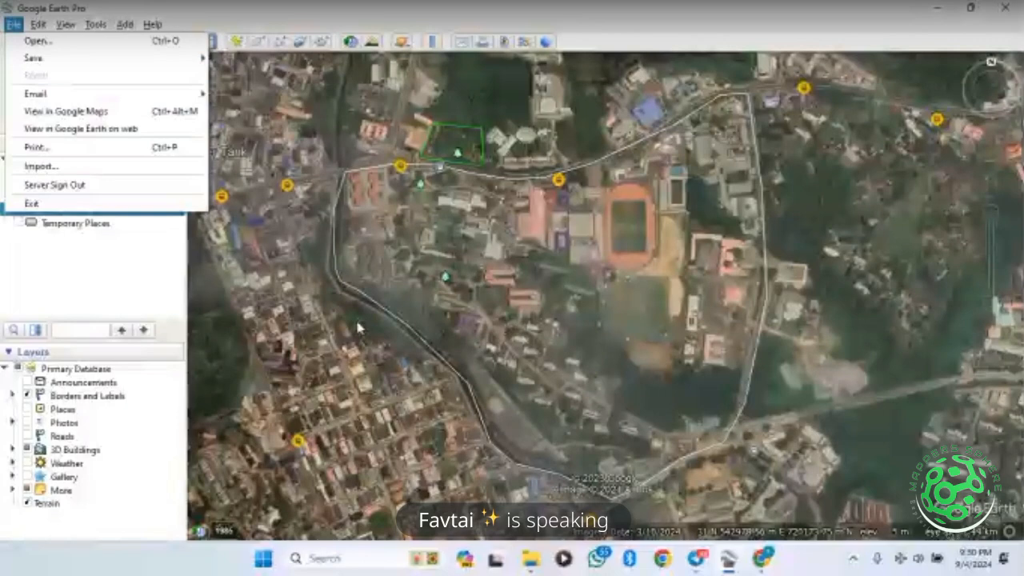
pyautogui.click(402, 269)
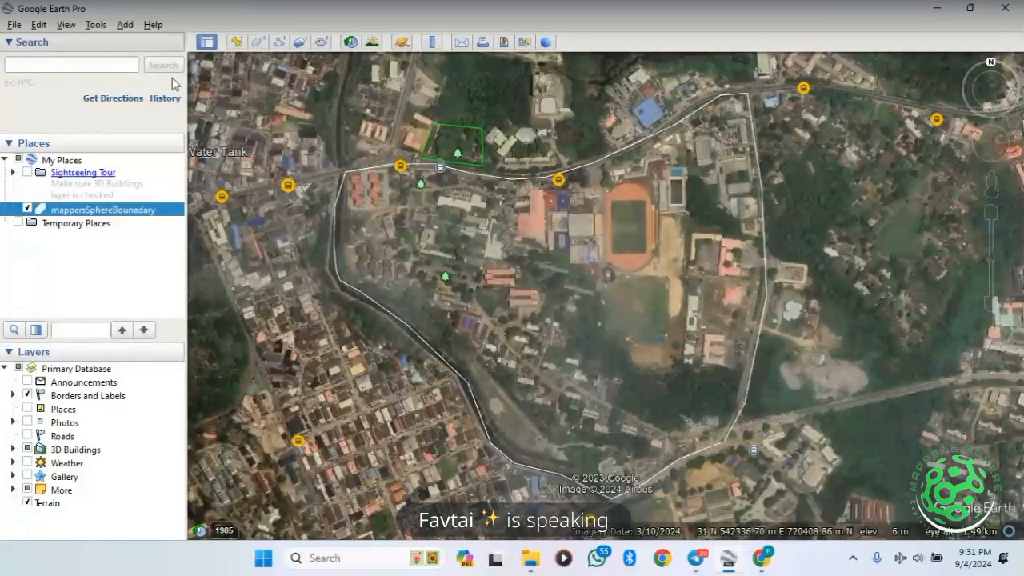
# Review the program options for 3D view, cache, touring, navigation and general settings, including coordinate format and measurement units, and close them without changes
pyautogui.click(65, 25)
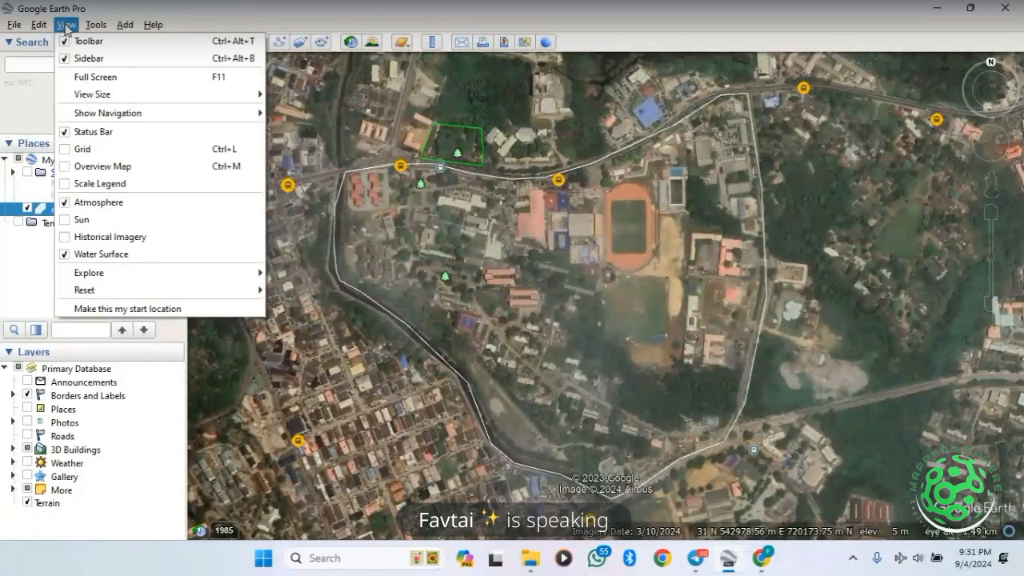
pyautogui.moveTo(96, 25)
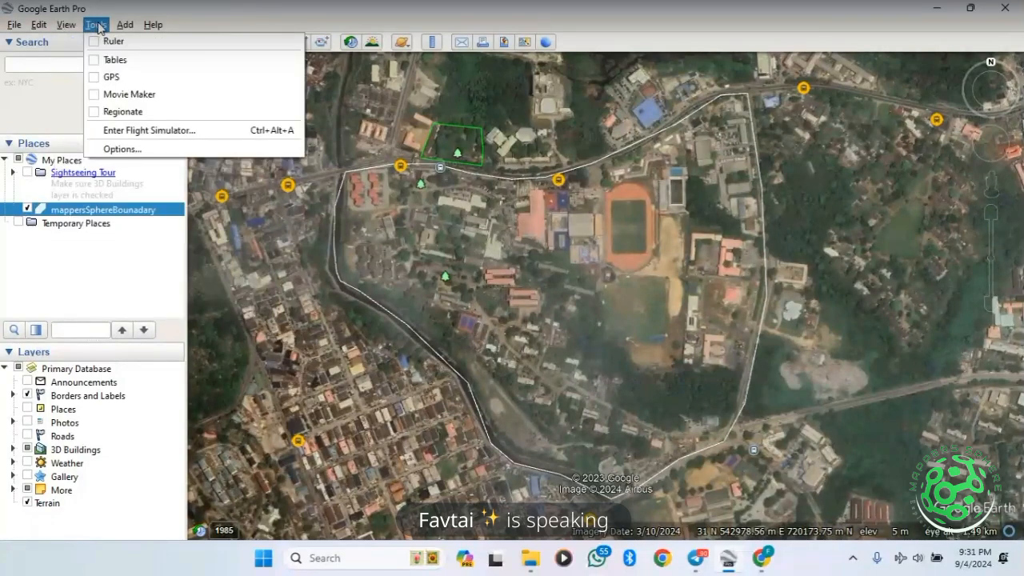
pyautogui.click(122, 149)
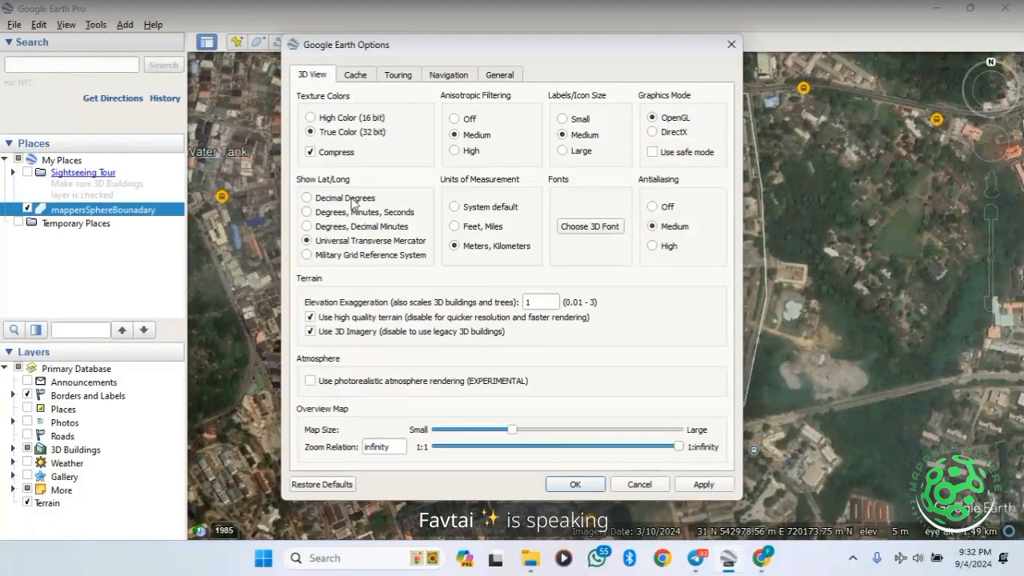
pyautogui.click(498, 76)
pyautogui.click(455, 78)
pyautogui.click(414, 76)
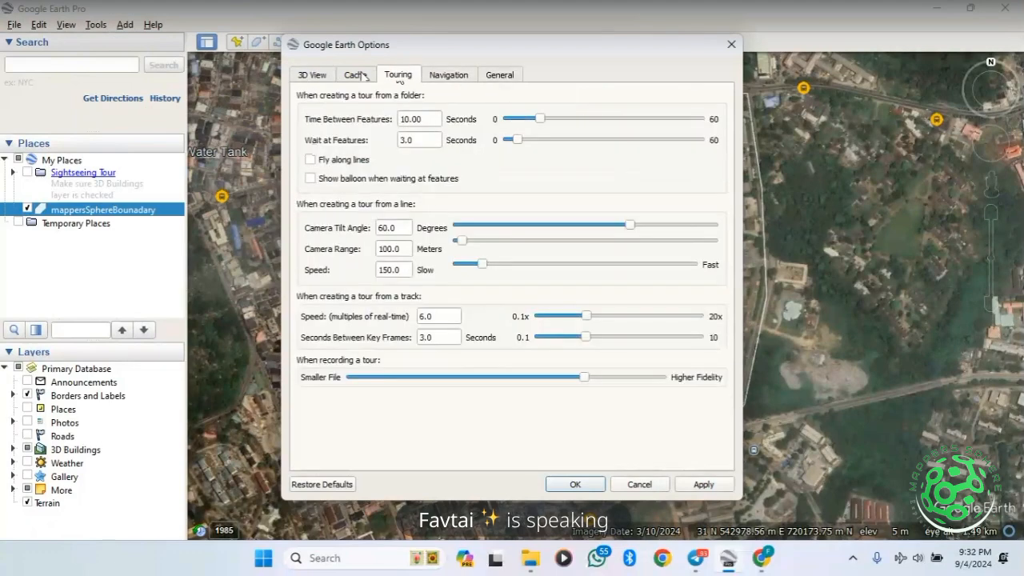
pyautogui.click(358, 75)
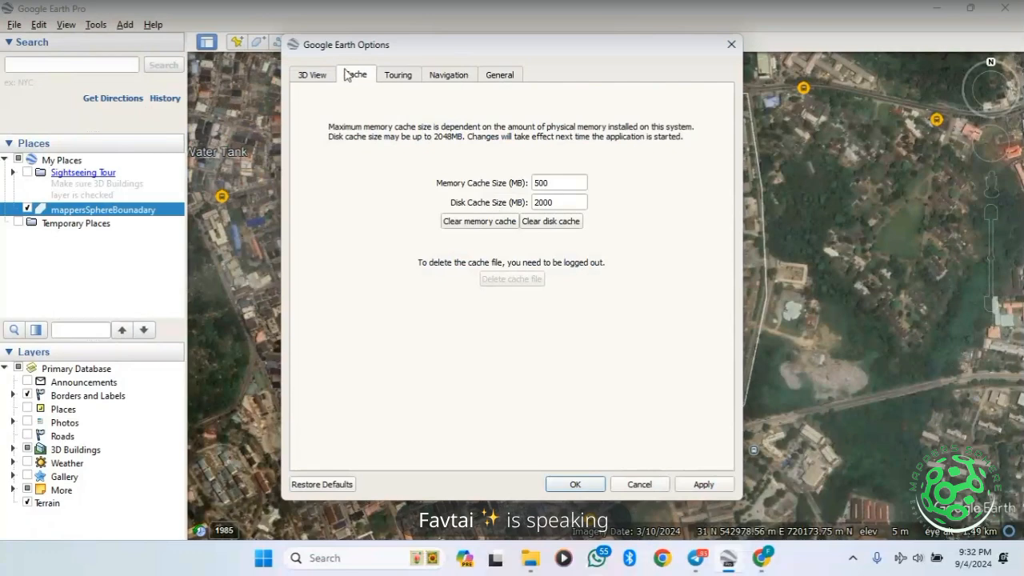
pyautogui.click(317, 77)
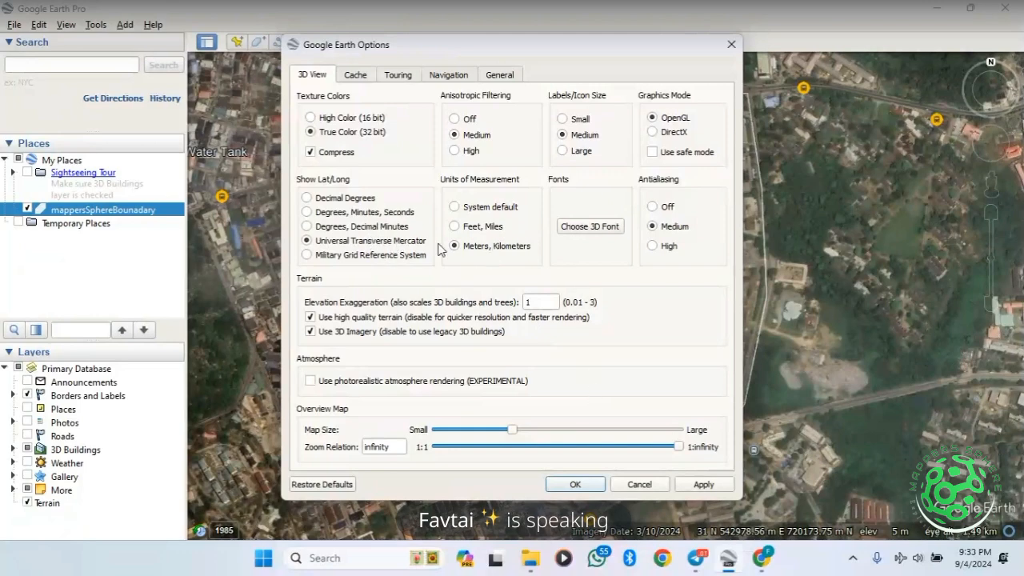
pyautogui.click(731, 44)
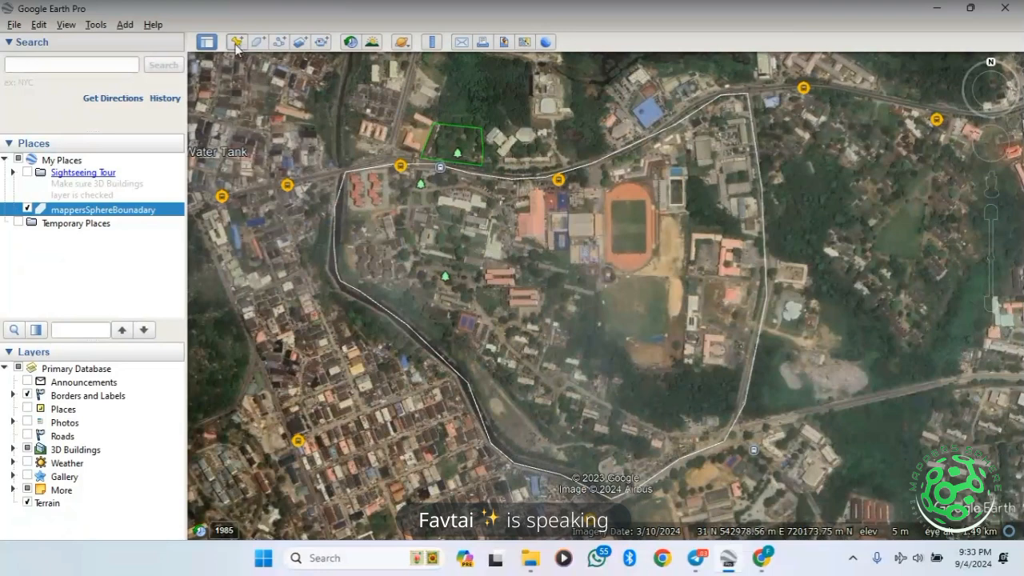
pyautogui.click(16, 26)
pyautogui.moveTo(38, 29)
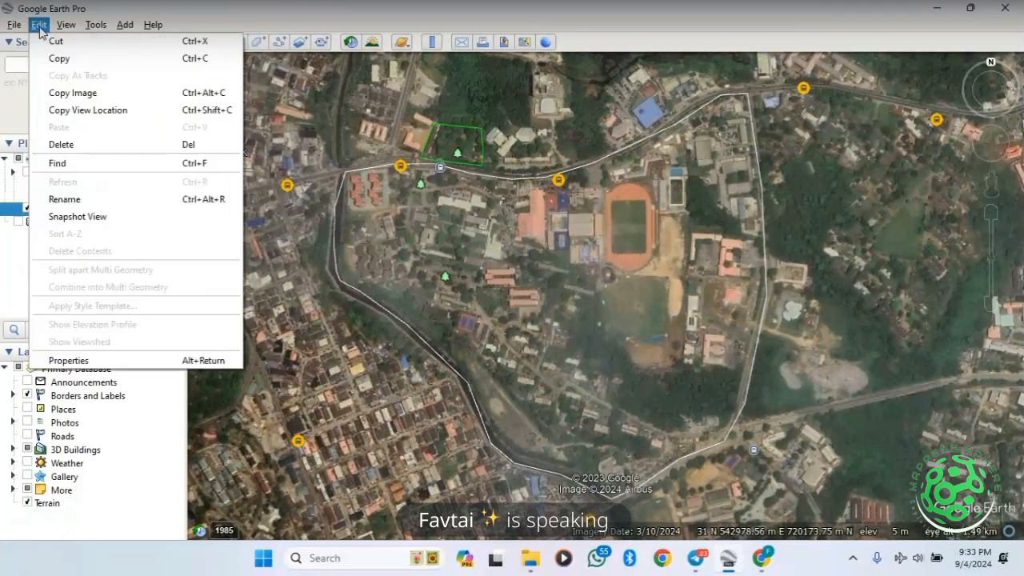
pyautogui.click(472, 80)
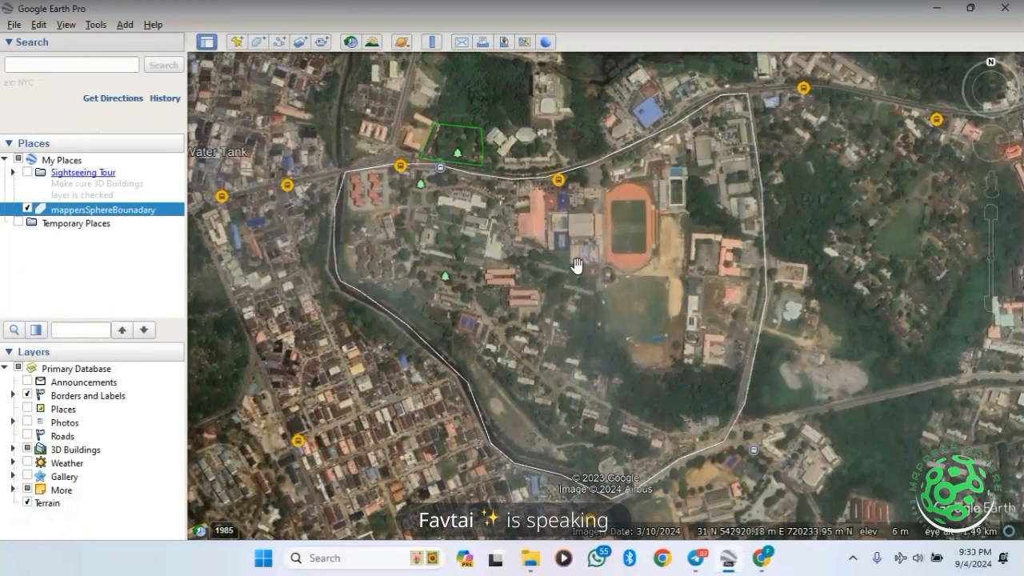
# Start a new placemark and position it on the sports field inside the running track
pyautogui.click(237, 45)
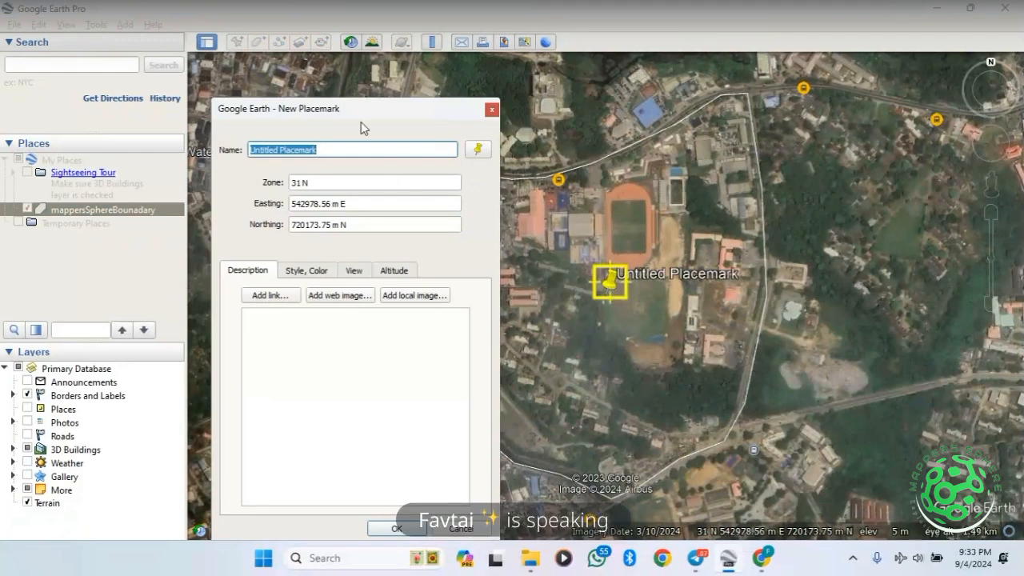
pyautogui.moveTo(329, 108); pyautogui.dragTo(160, 93)
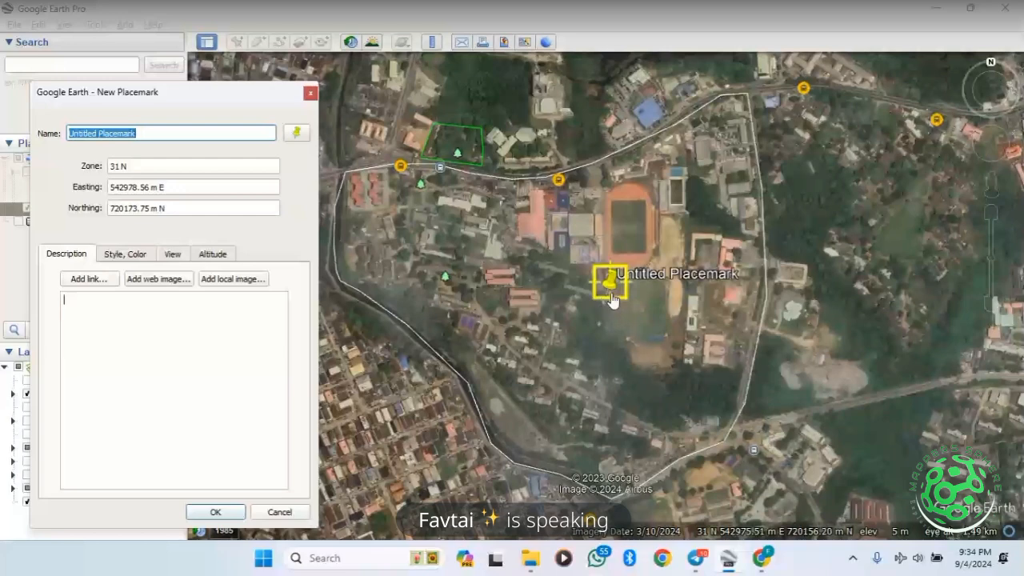
pyautogui.moveTo(612, 300); pyautogui.dragTo(626, 246)
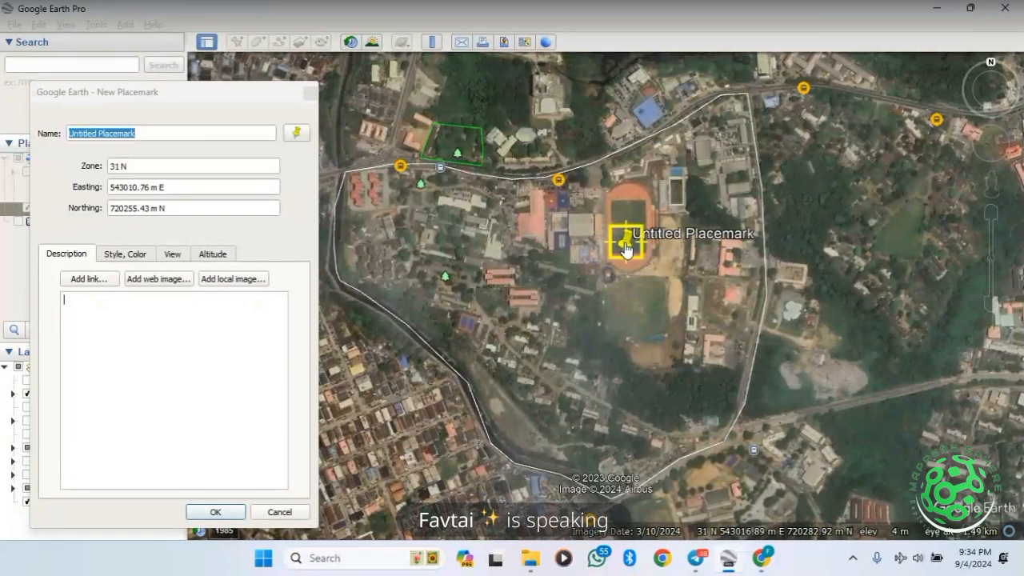
# Change the placemark's icon to the cross-hairs symbol with a scale of 1.0
pyautogui.click(296, 134)
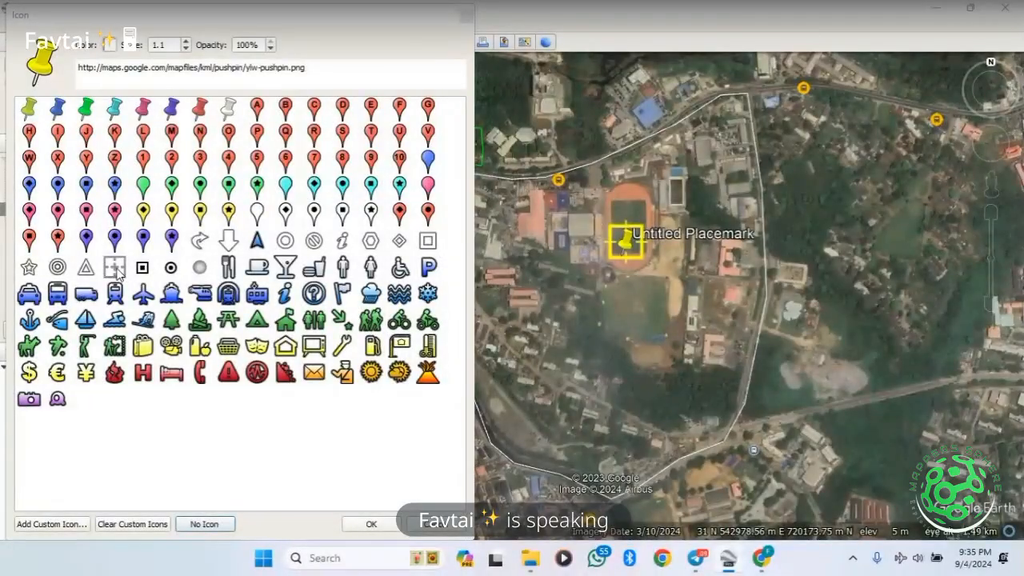
pyautogui.click(116, 270)
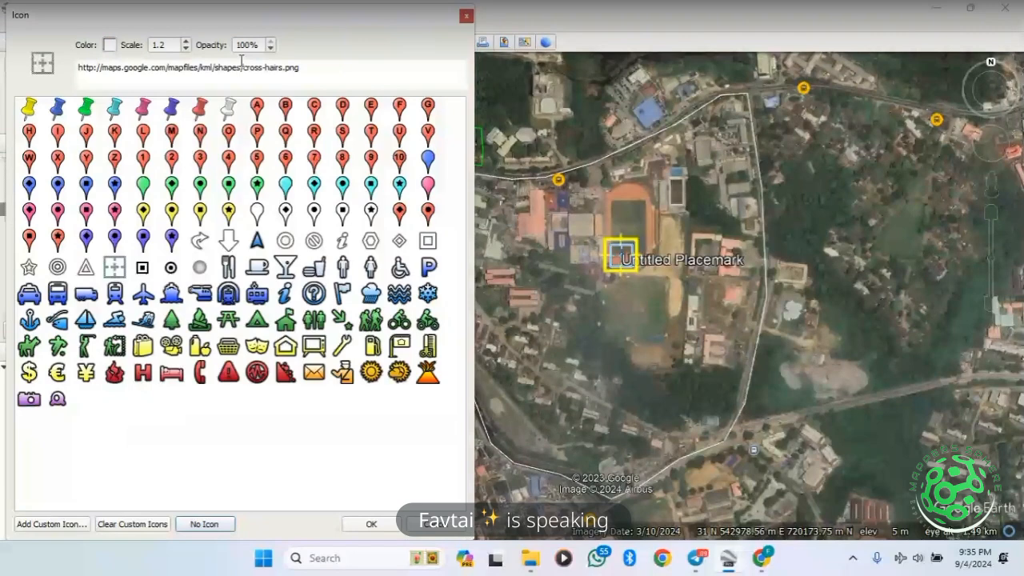
pyautogui.click(186, 49)
pyautogui.click(186, 50)
pyautogui.click(370, 525)
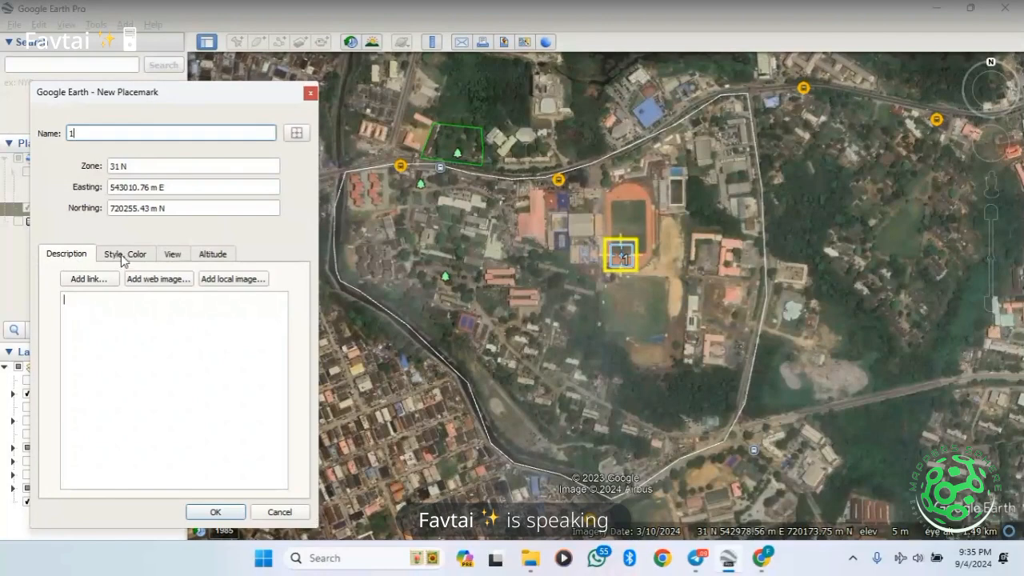
# Name the placemark 1 and enter the description "point 1 of mappers sphere"
pyautogui.click(137, 329)
pyautogui.write('point')
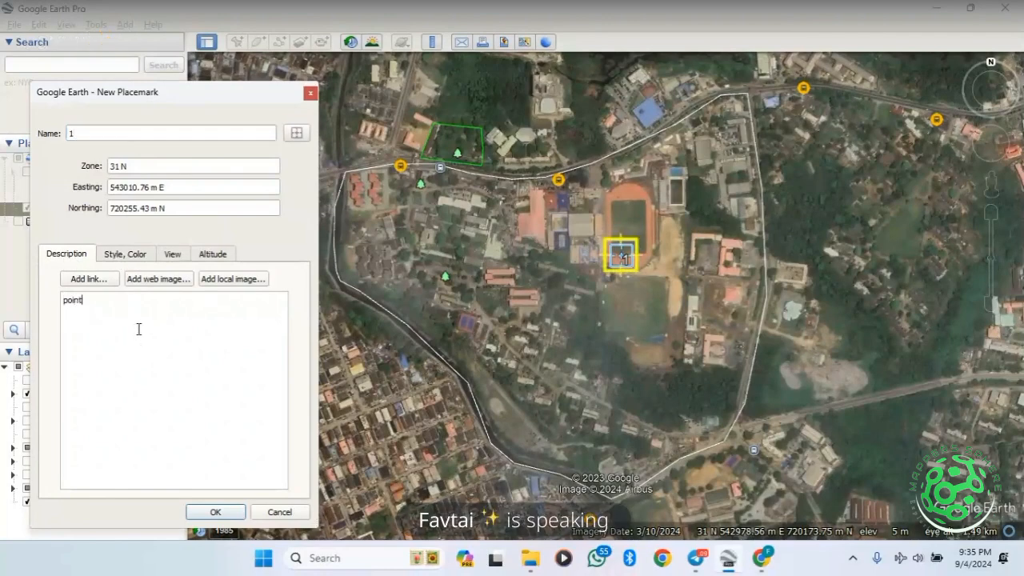
pyautogui.write(' 1 of mapper')
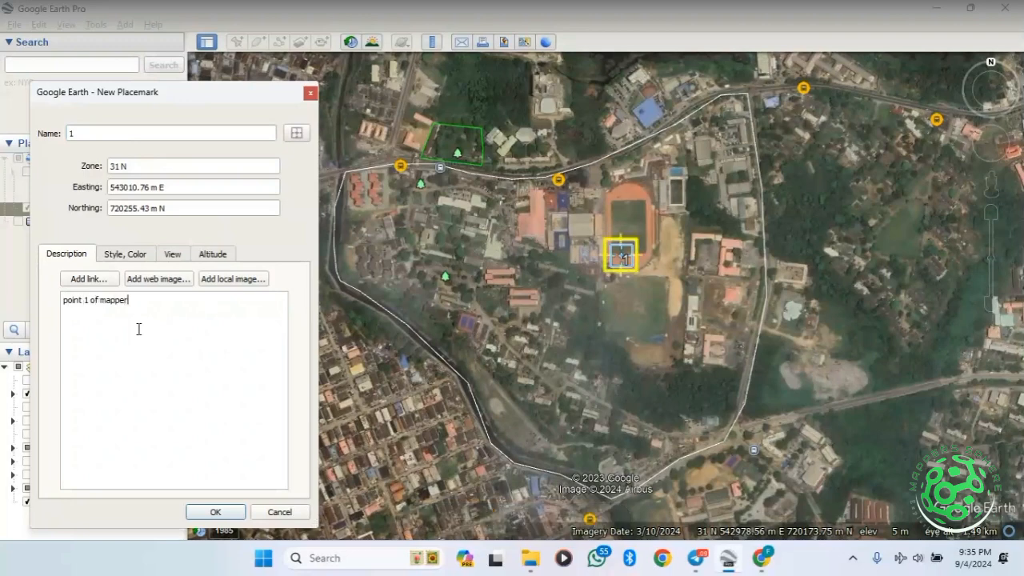
pyautogui.write('s sphere')
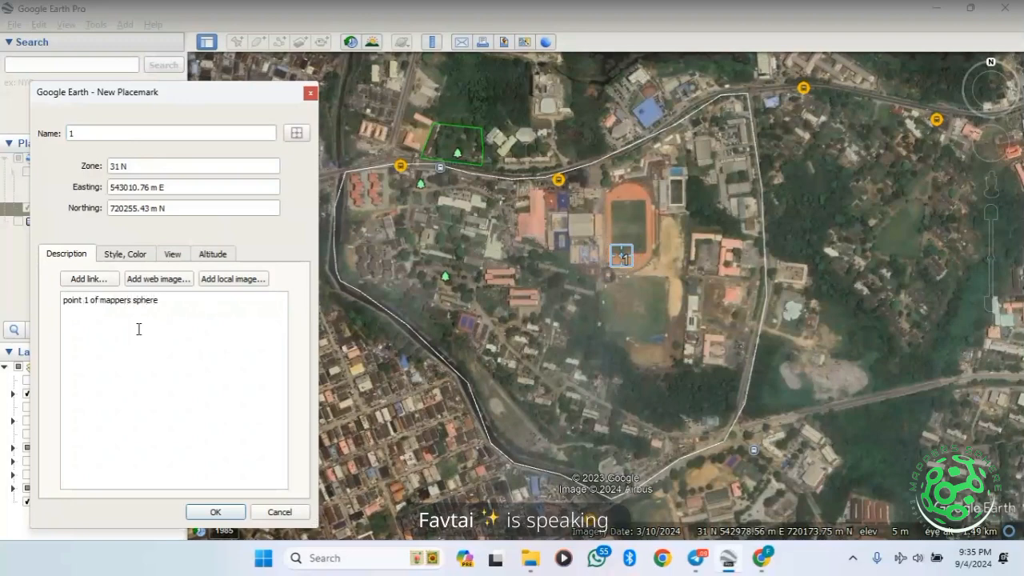
# Examine the placemark's style, view and altitude settings, its description and its UTM easting and northing
pyautogui.click(116, 254)
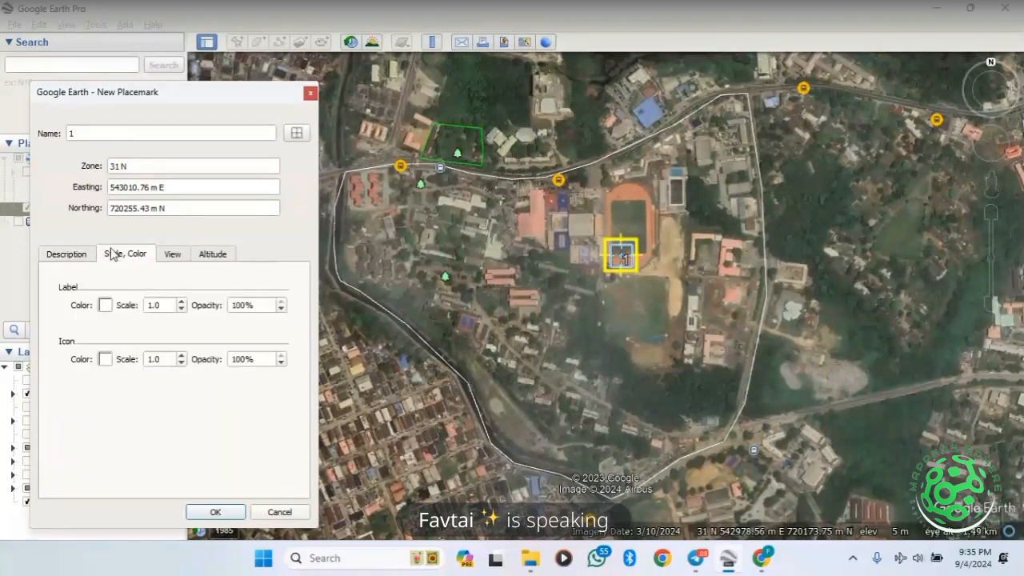
pyautogui.click(172, 254)
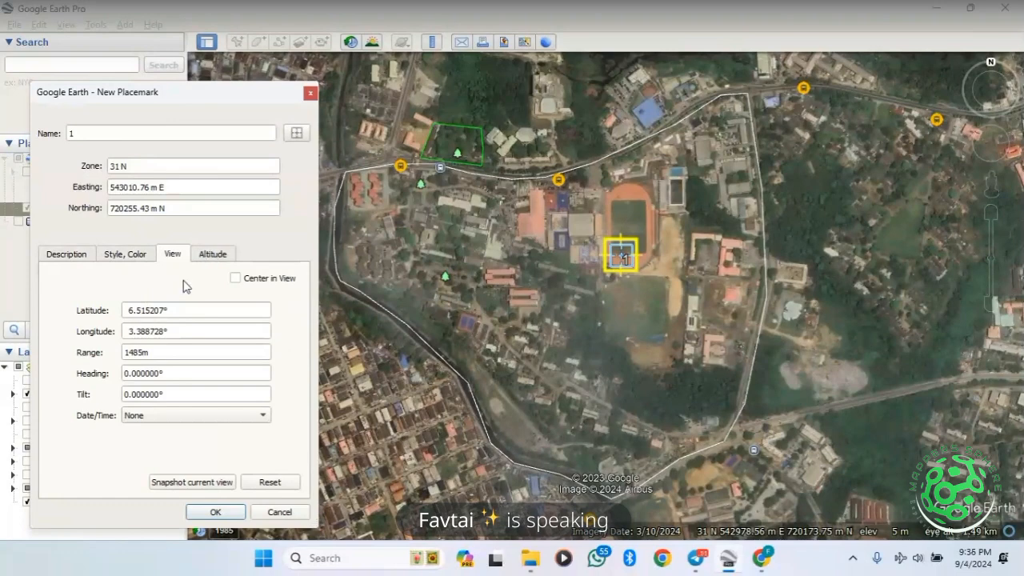
pyautogui.click(221, 255)
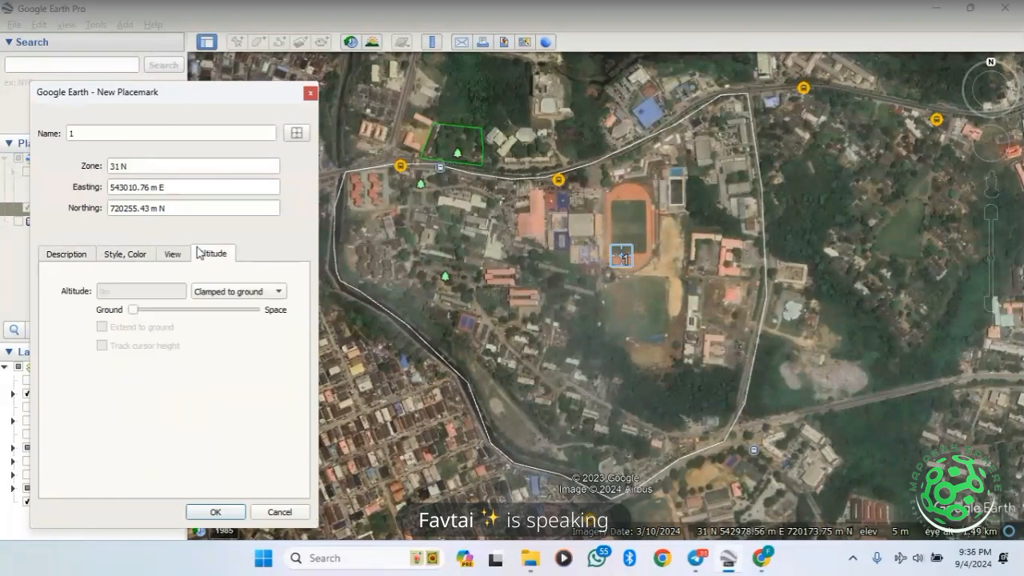
pyautogui.click(72, 257)
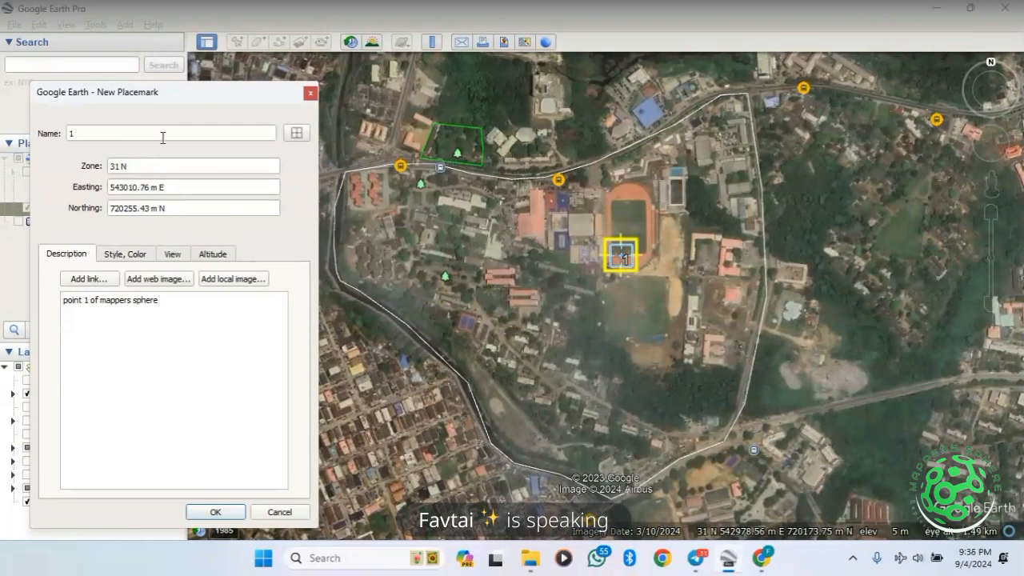
pyautogui.click(177, 256)
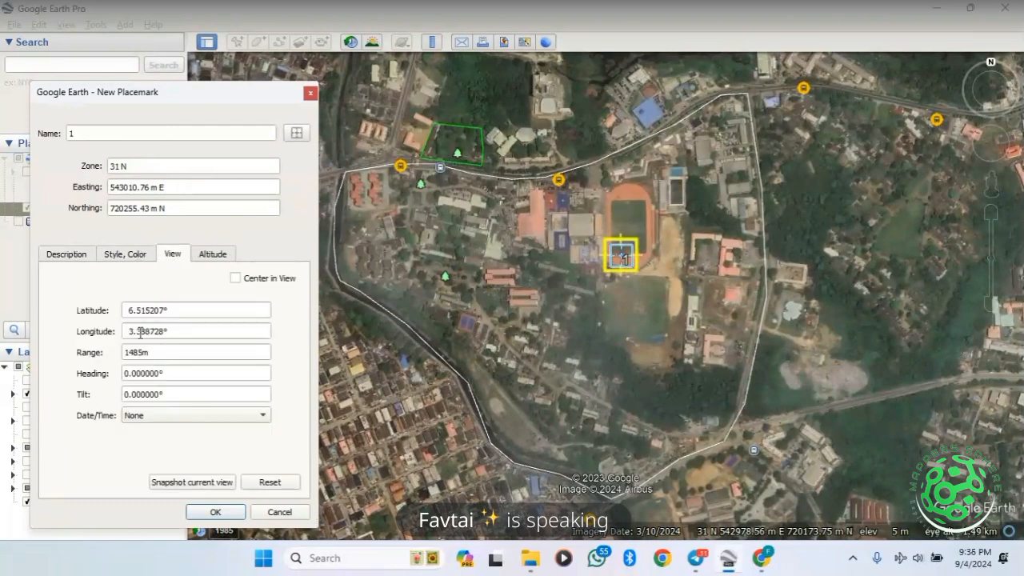
pyautogui.click(64, 253)
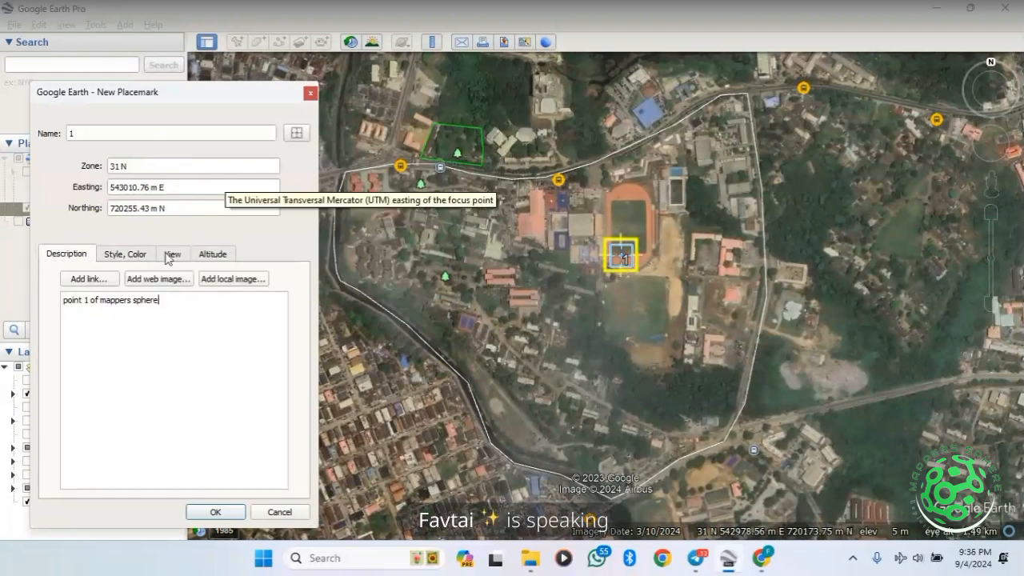
pyautogui.click(196, 256)
pyautogui.click(172, 255)
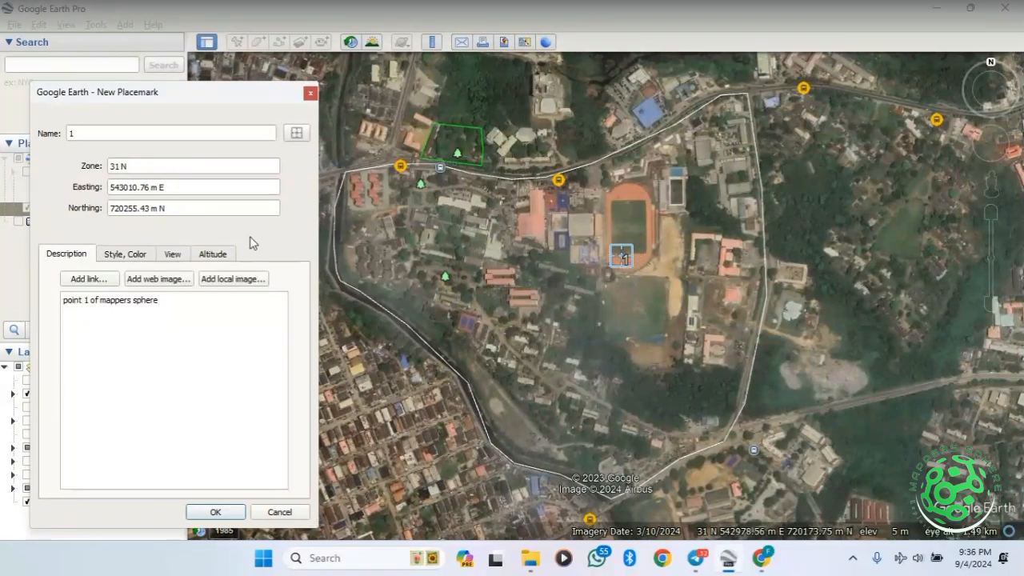
pyautogui.moveTo(164, 189); pyautogui.dragTo(88, 197)
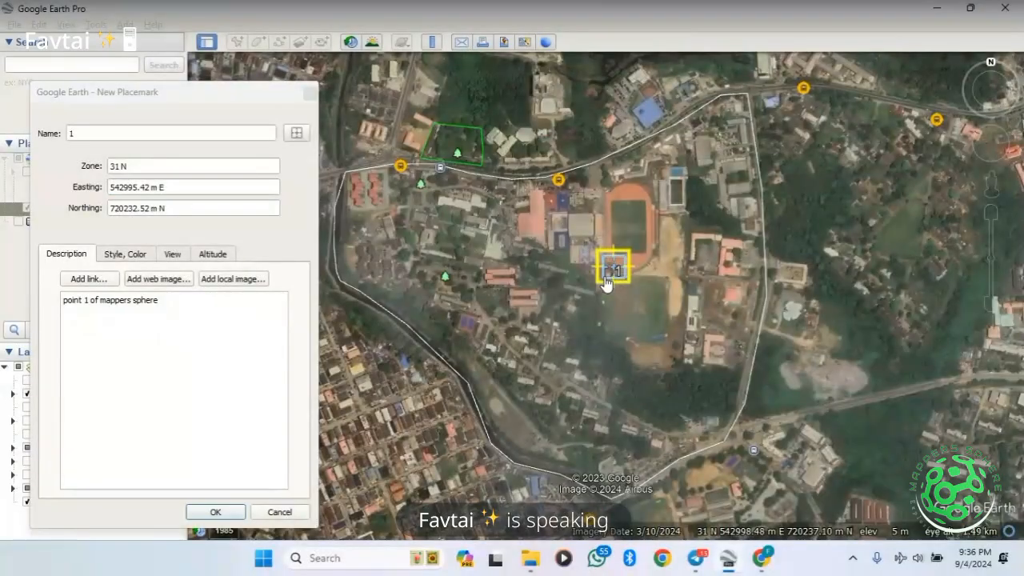
# Move the placemark outside the campus boundary to the northwest, just above the Water Tank label, at about 542308 m E, 720557 m N
pyautogui.moveTo(606, 282); pyautogui.dragTo(698, 255)
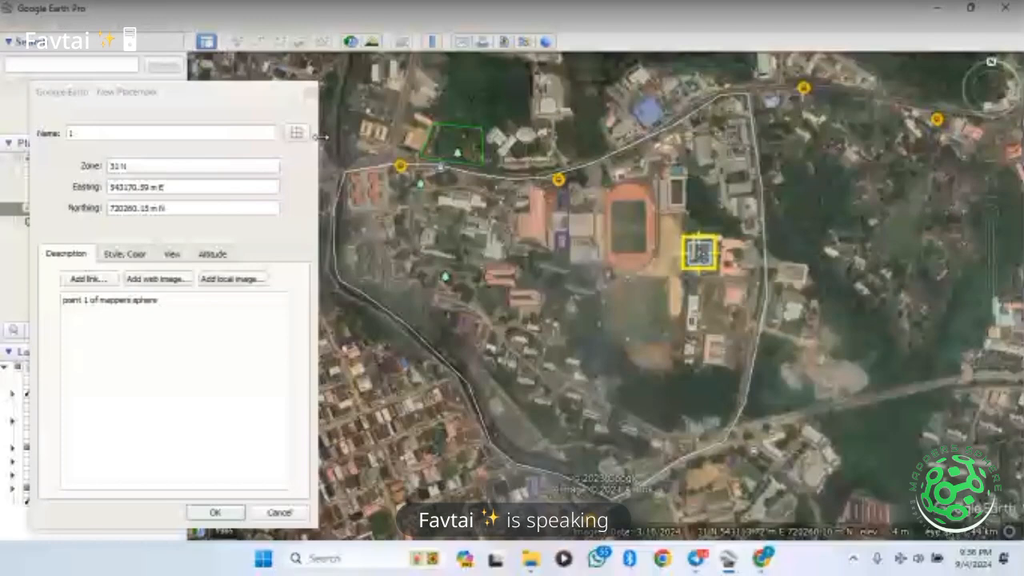
pyautogui.moveTo(139, 99); pyautogui.dragTo(70, 173)
pyautogui.moveTo(699, 254); pyautogui.dragTo(278, 109)
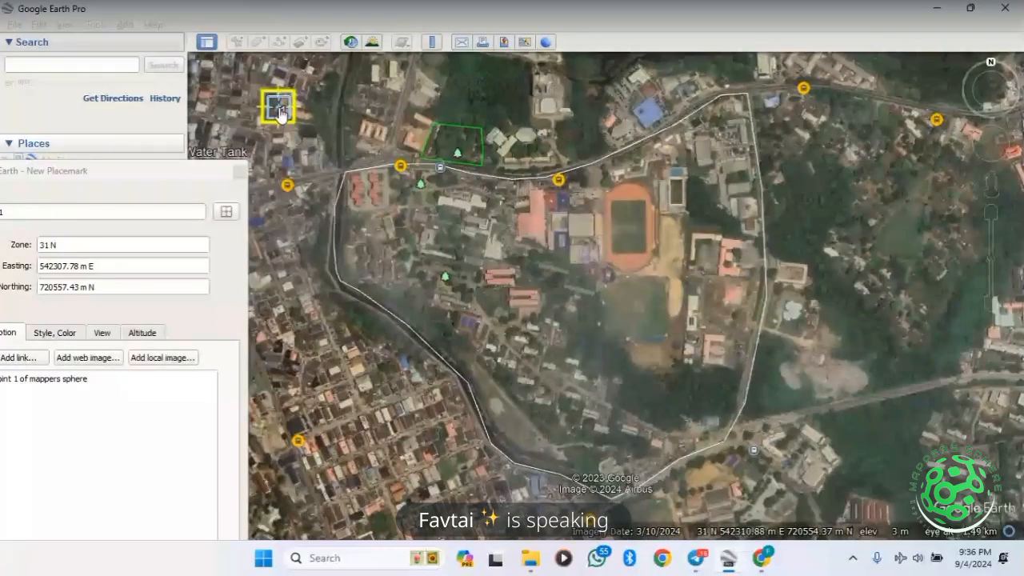
# Move placemark 1 farther north of the Water Tank label, to about 542322 m E, 720611 m N, and save it
pyautogui.moveTo(279, 112); pyautogui.dragTo(280, 89)
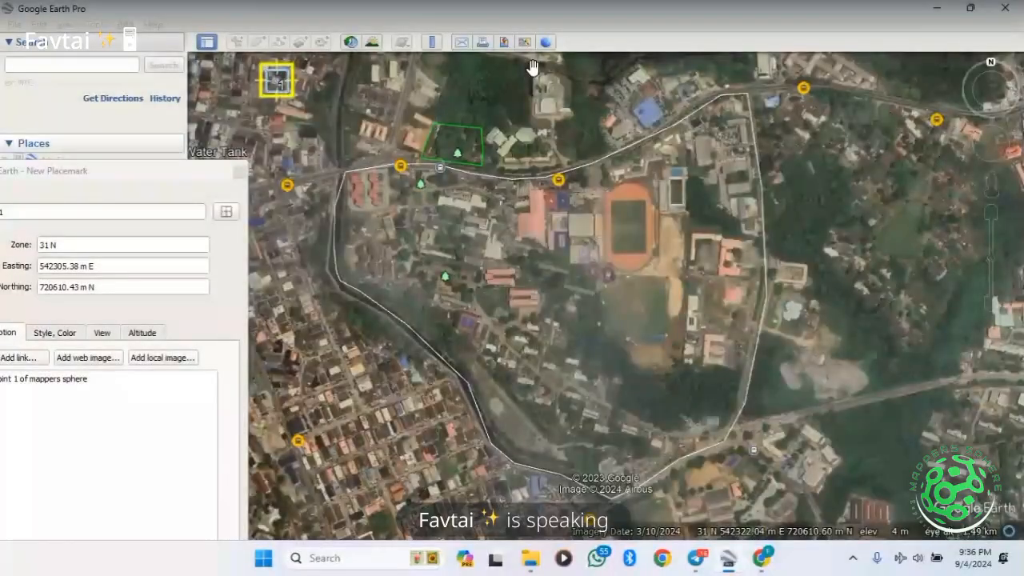
pyautogui.moveTo(276, 81)
pyautogui.mouseDown()
pyautogui.moveTo(283, 103)
pyautogui.moveTo(286, 86)
pyautogui.mouseUp()
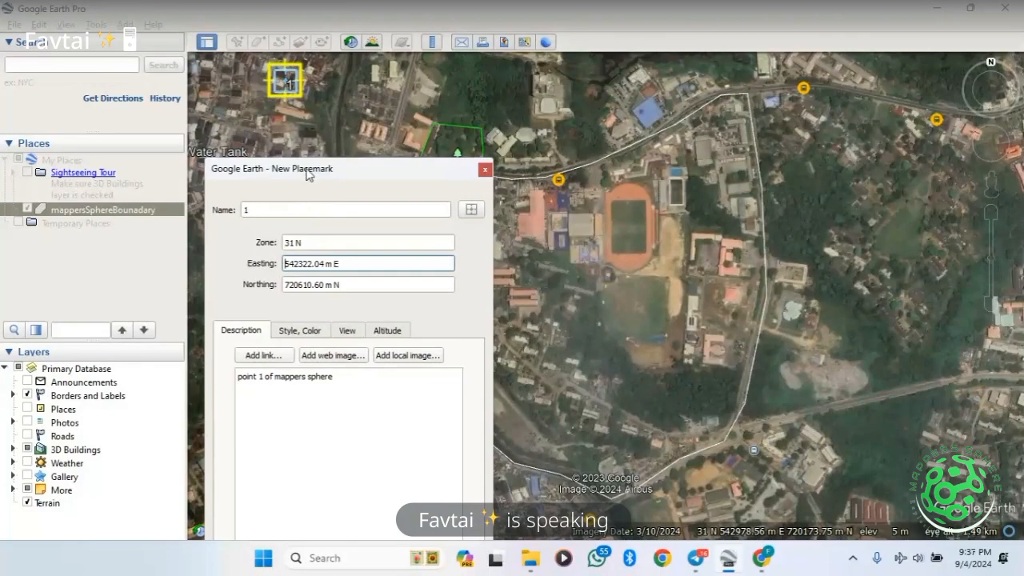
pyautogui.moveTo(307, 146); pyautogui.dragTo(309, 101)
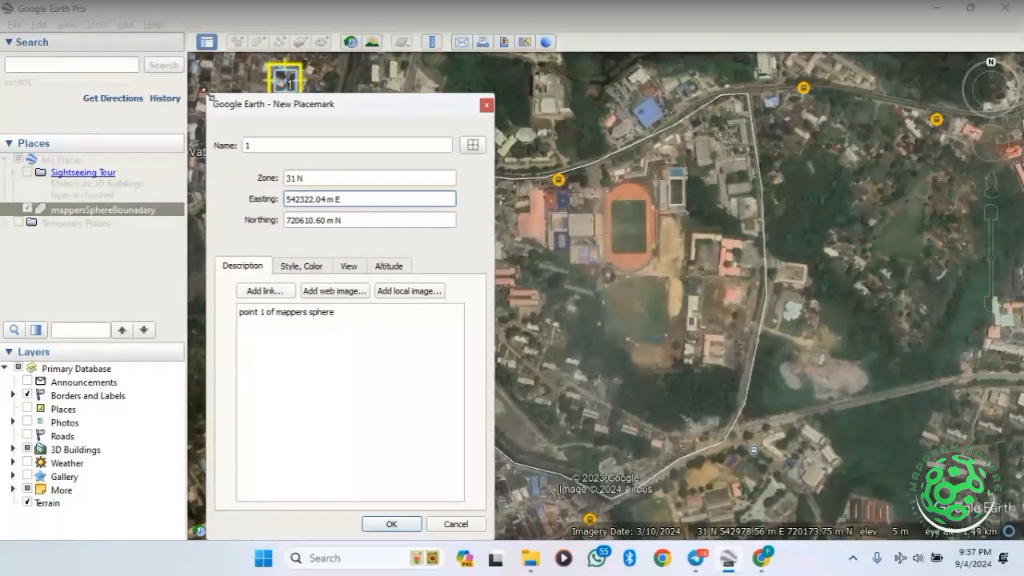
pyautogui.moveTo(209, 100); pyautogui.dragTo(211, 100)
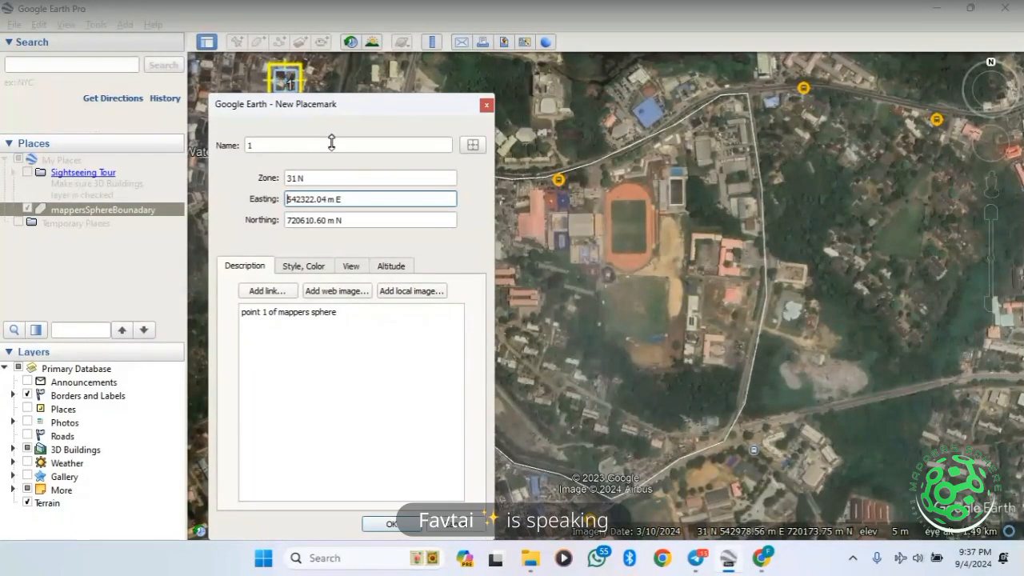
pyautogui.moveTo(298, 108); pyautogui.dragTo(353, 79)
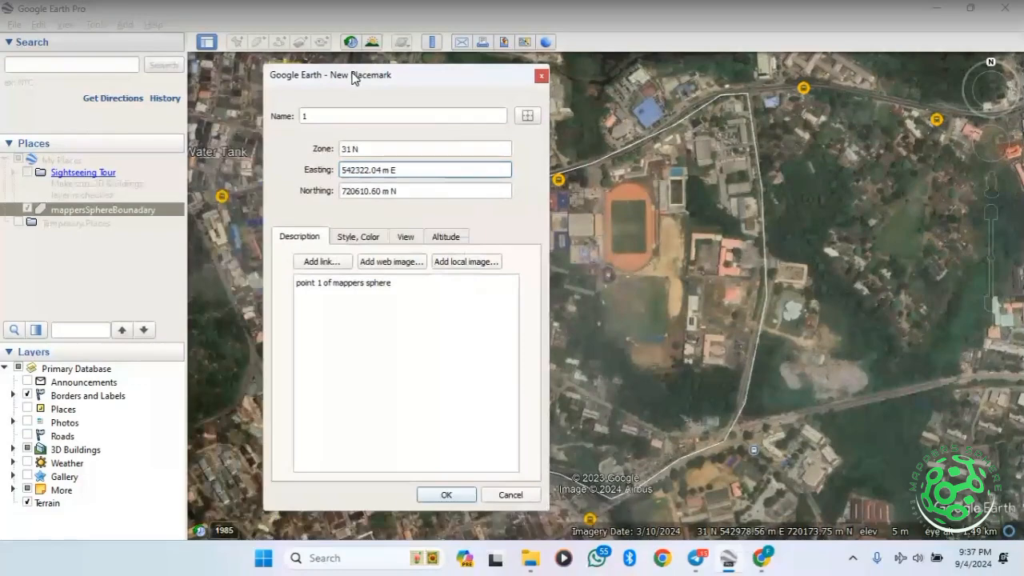
pyautogui.click(441, 493)
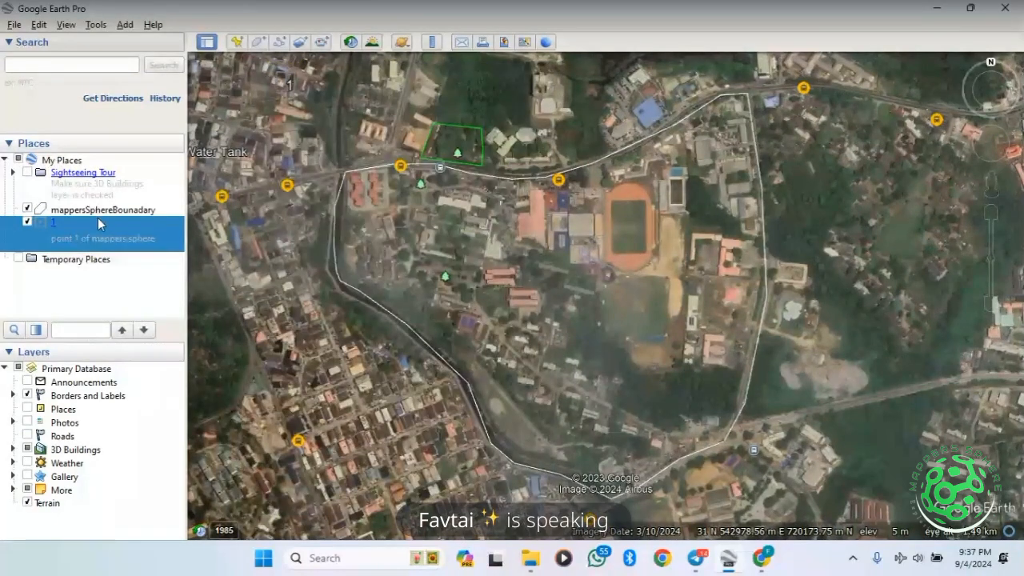
pyautogui.moveTo(97, 219); pyautogui.dragTo(71, 264)
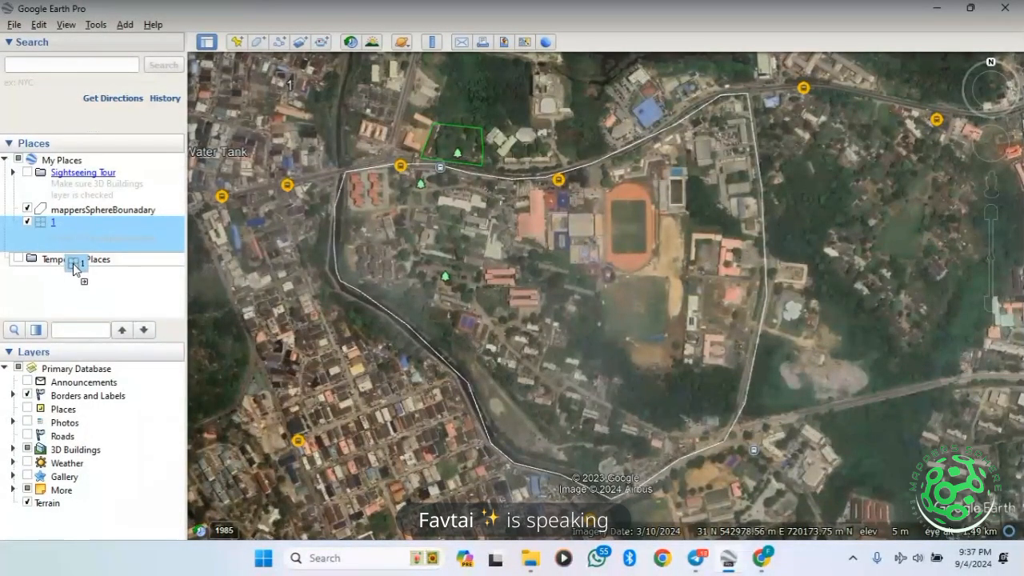
pyautogui.moveTo(73, 268); pyautogui.dragTo(78, 245)
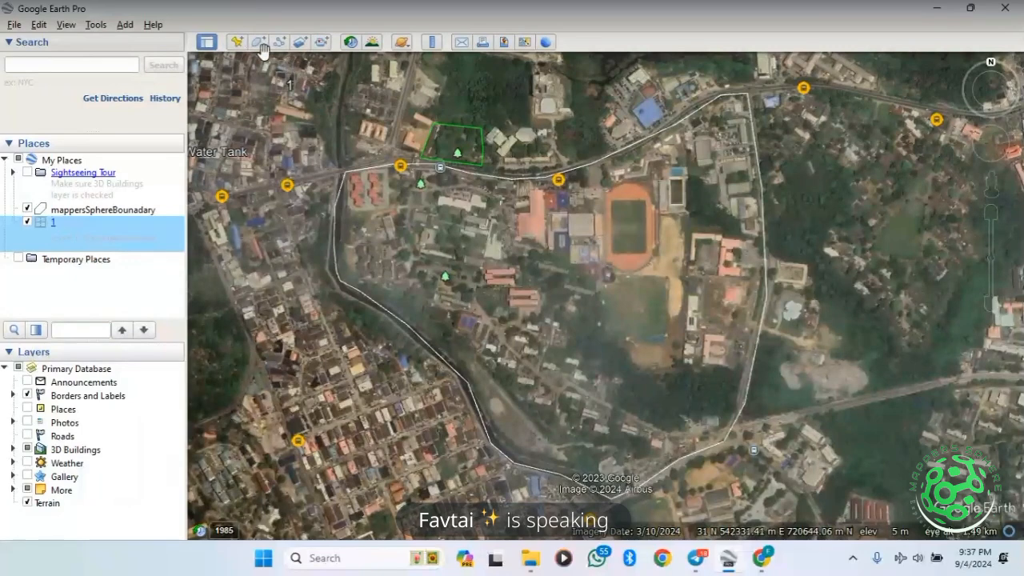
# Add a placemark named 2 just outside the boundary's northeast corner, at about 543357 m E, 720632 m N
pyautogui.click(238, 41)
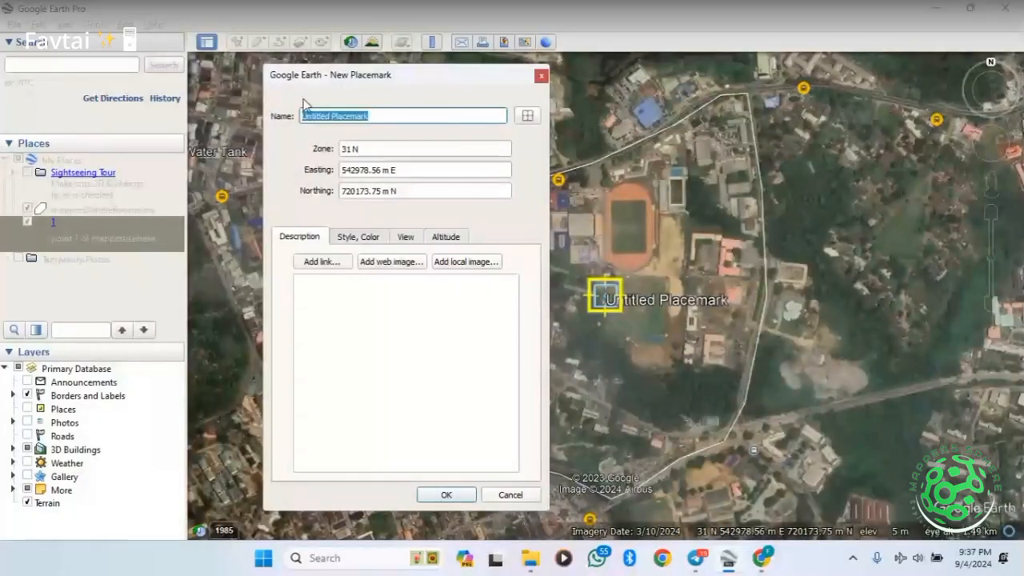
pyautogui.write('2')
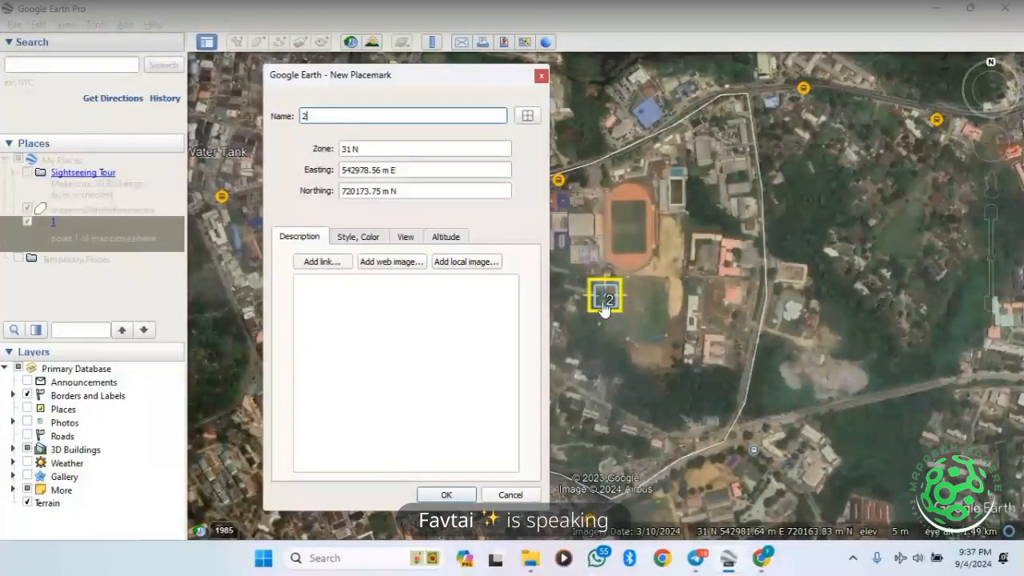
pyautogui.moveTo(607, 297); pyautogui.dragTo(793, 76)
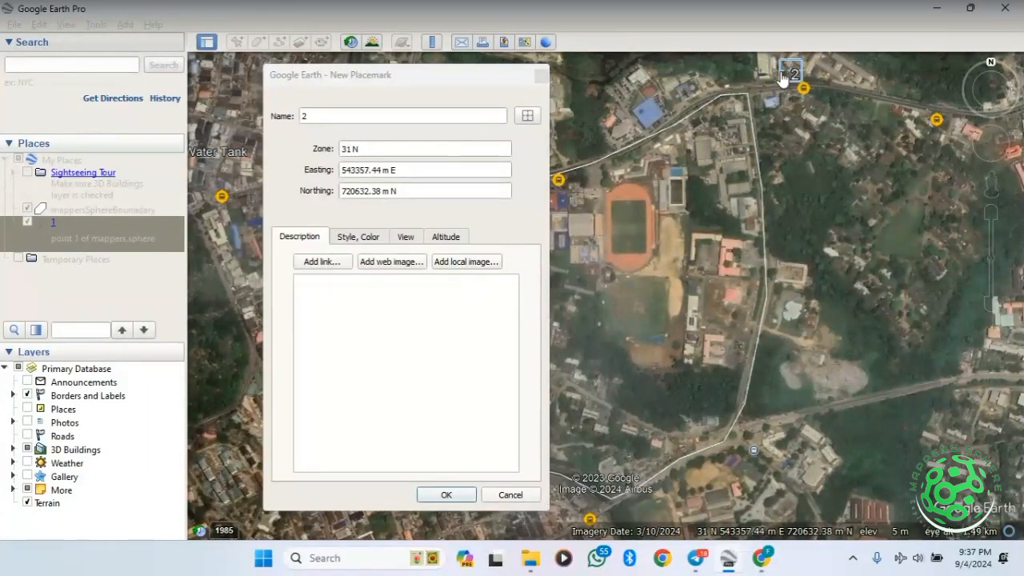
pyautogui.click(445, 496)
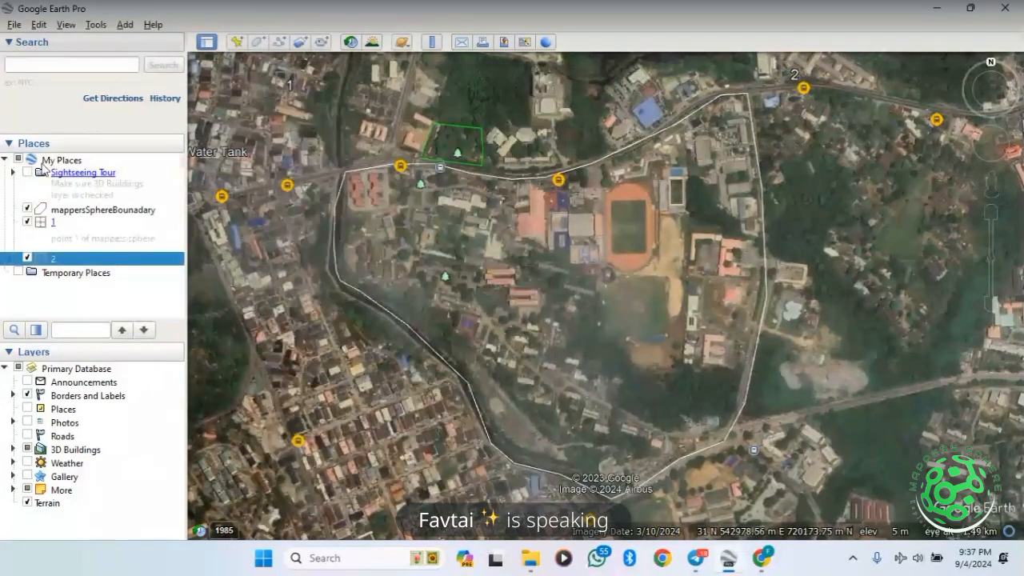
# Add a placemark named 3 outside the boundary to the southeast, at about 543408 m E, 719747 m N
pyautogui.click(237, 43)
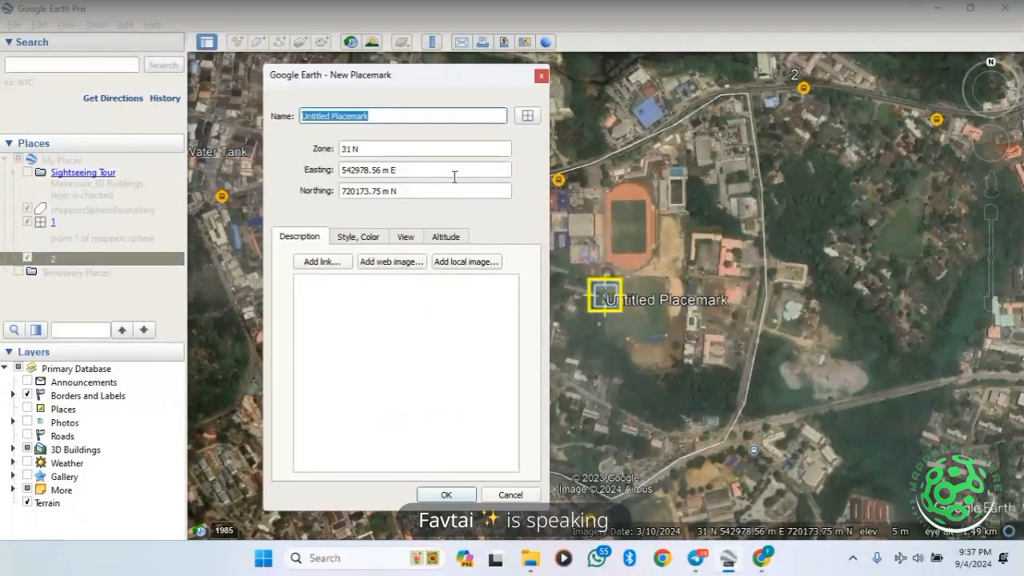
pyautogui.write('3')
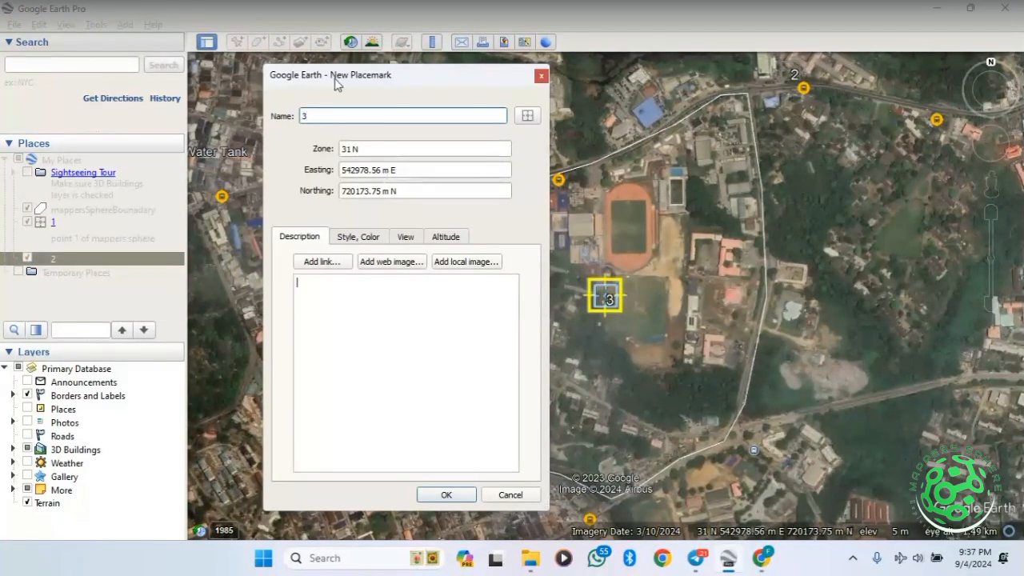
pyautogui.click(607, 301)
pyautogui.moveTo(606, 300); pyautogui.dragTo(816, 510)
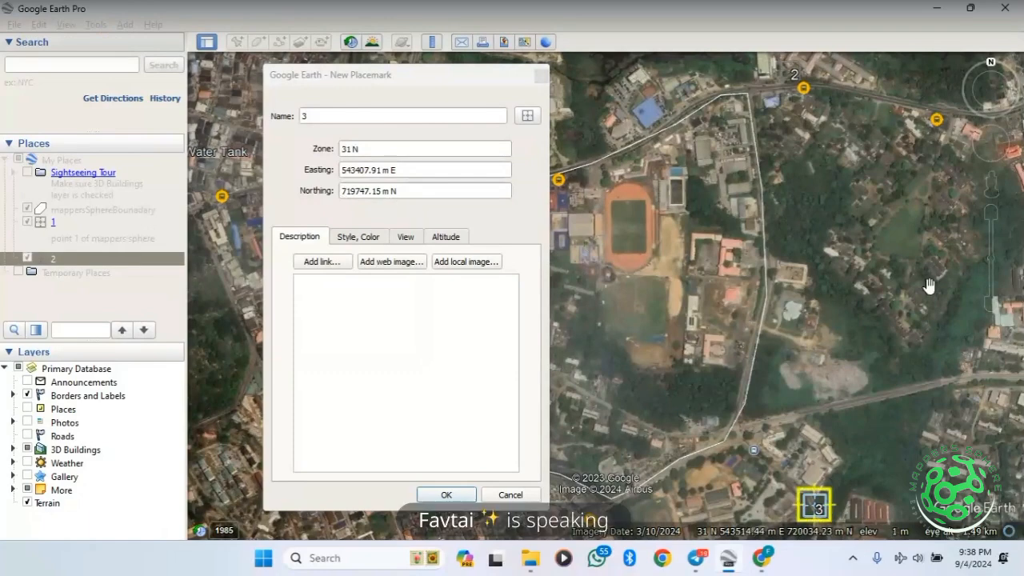
pyautogui.click(446, 495)
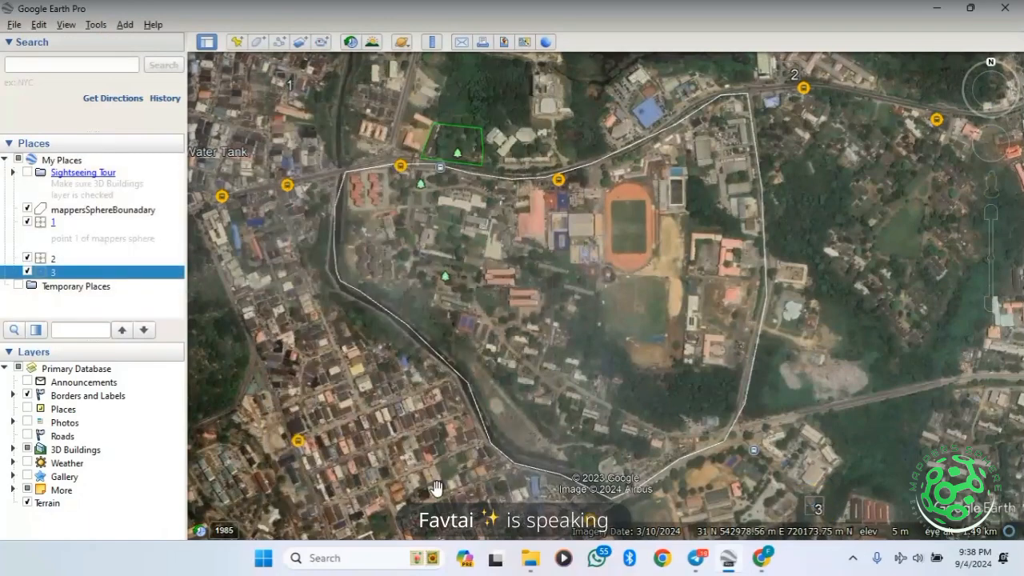
# Create a placemark named 4 outside the boundary to the southwest, at about 542358 m E, 719760 m N
pyautogui.click(236, 43)
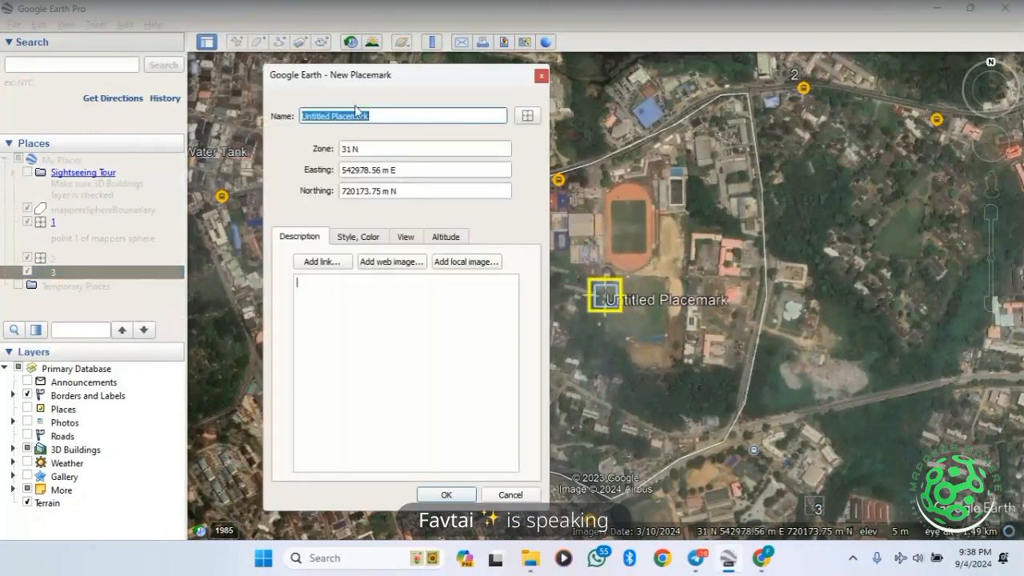
pyautogui.write('4')
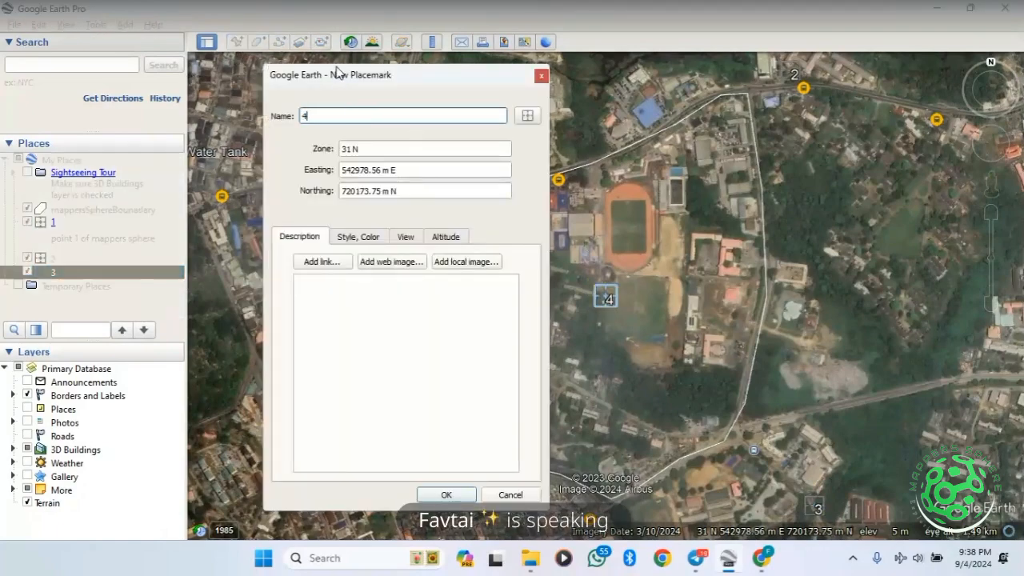
pyautogui.moveTo(336, 68); pyautogui.dragTo(750, 136)
pyautogui.moveTo(610, 305); pyautogui.dragTo(305, 504)
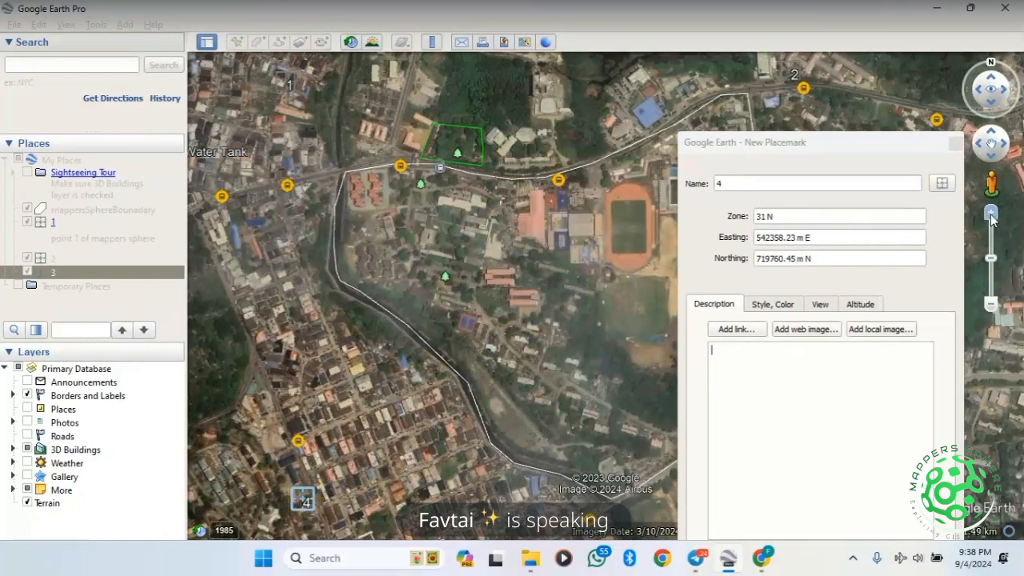
# Refine placemark 4's position beside the road to about 542352 m E, 719791 m N and save the placemark
pyautogui.scroll(1, 604, 295)
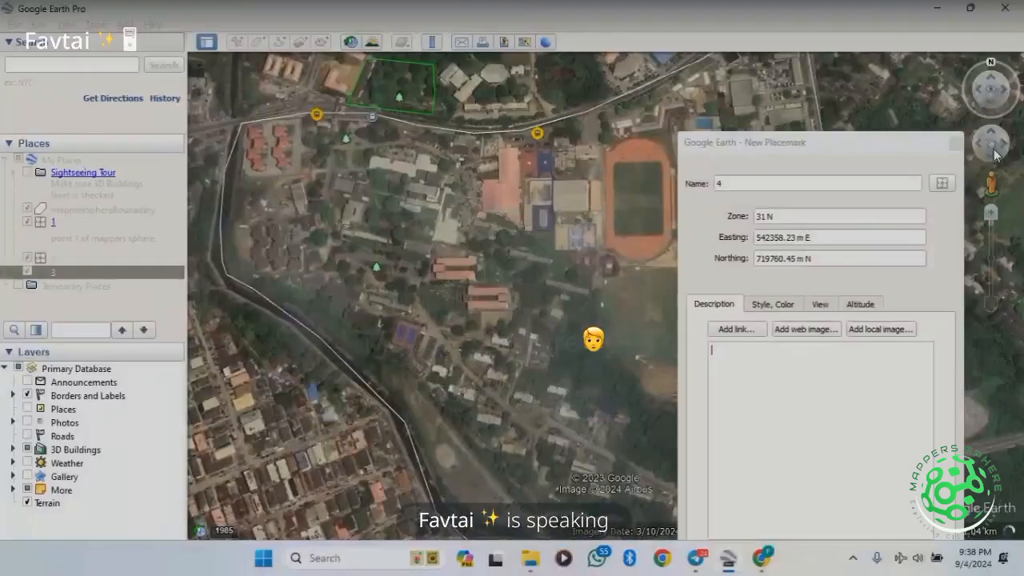
pyautogui.click(985, 152)
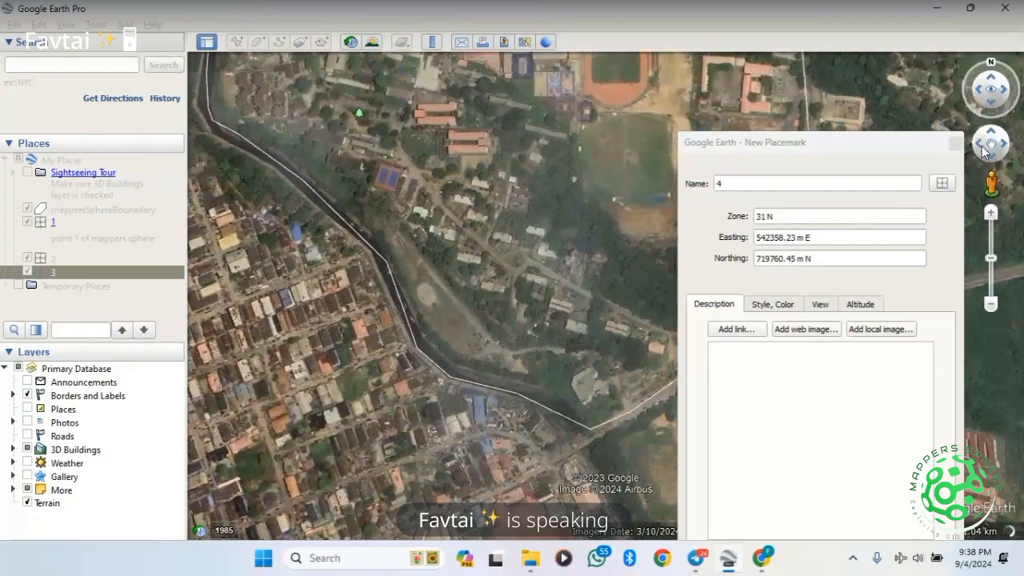
pyautogui.click(986, 152)
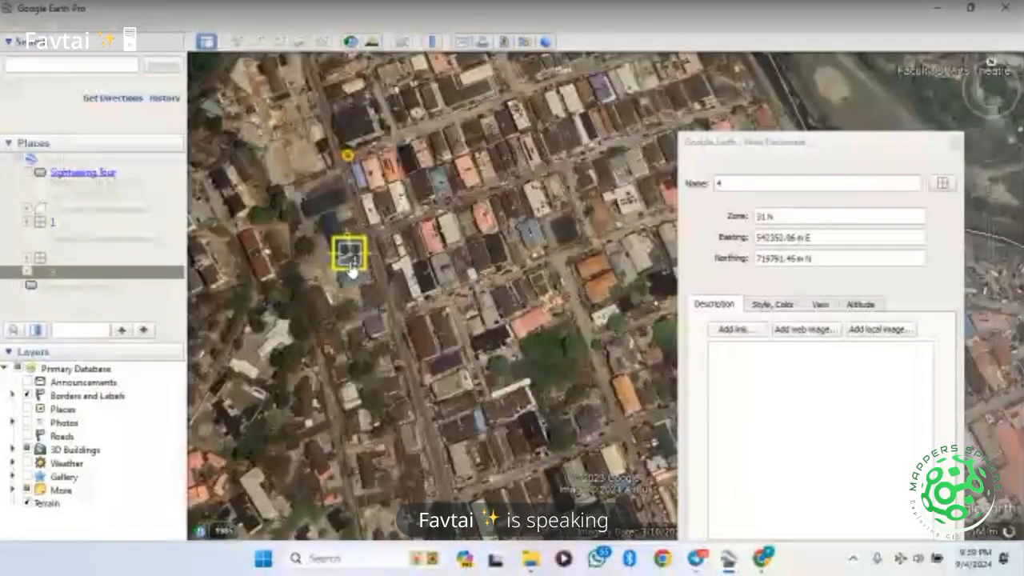
pyautogui.moveTo(352, 272); pyautogui.dragTo(351, 268)
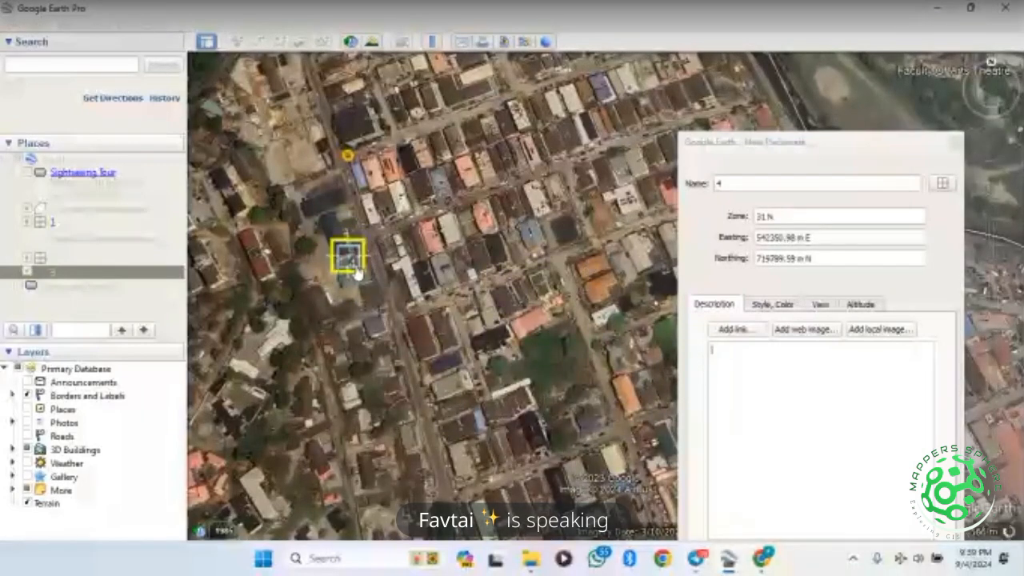
pyautogui.moveTo(357, 272)
pyautogui.mouseDown()
pyautogui.moveTo(350, 266)
pyautogui.moveTo(360, 269)
pyautogui.mouseUp()
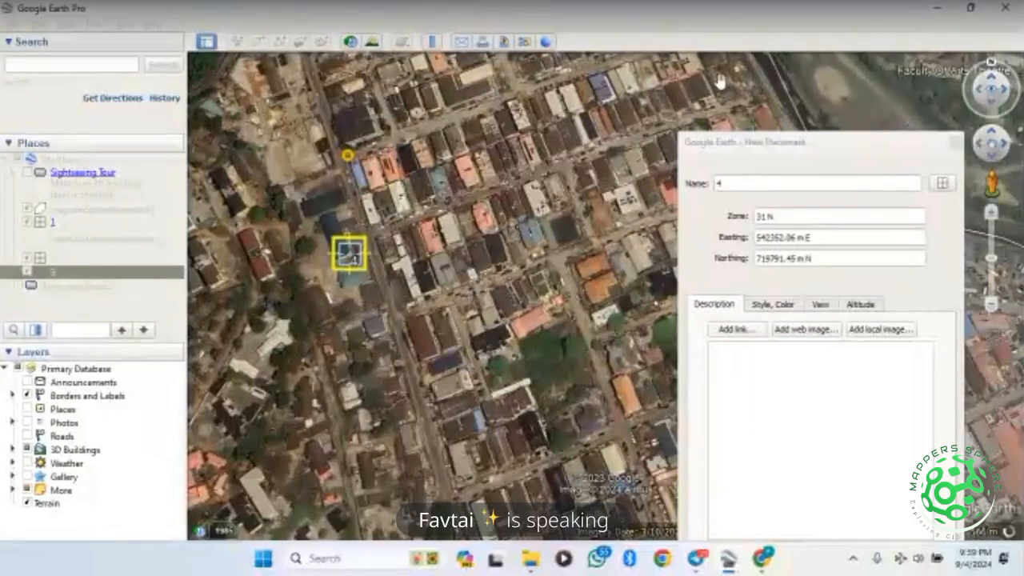
pyautogui.click(720, 142)
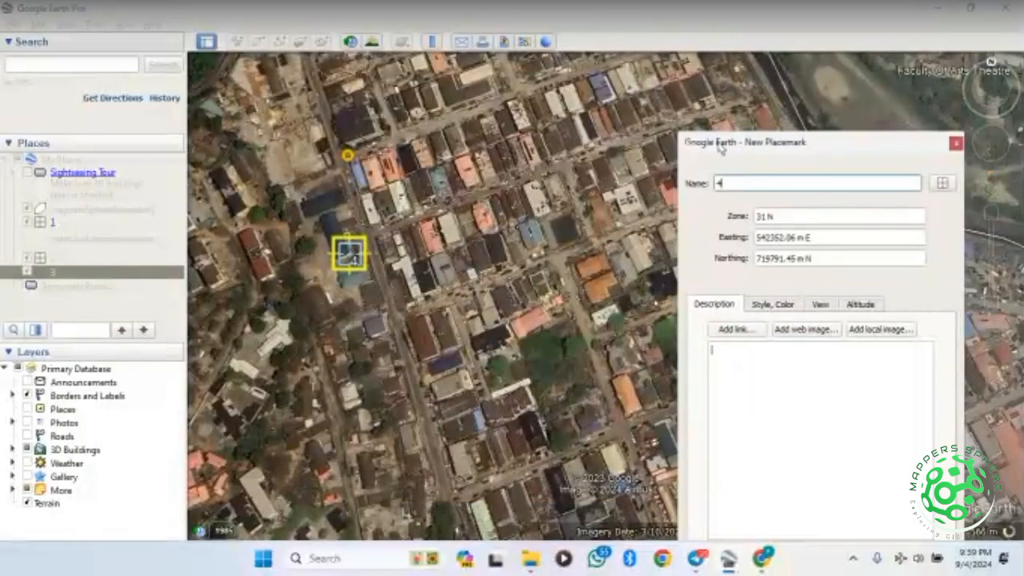
pyautogui.moveTo(719, 143); pyautogui.dragTo(691, 42)
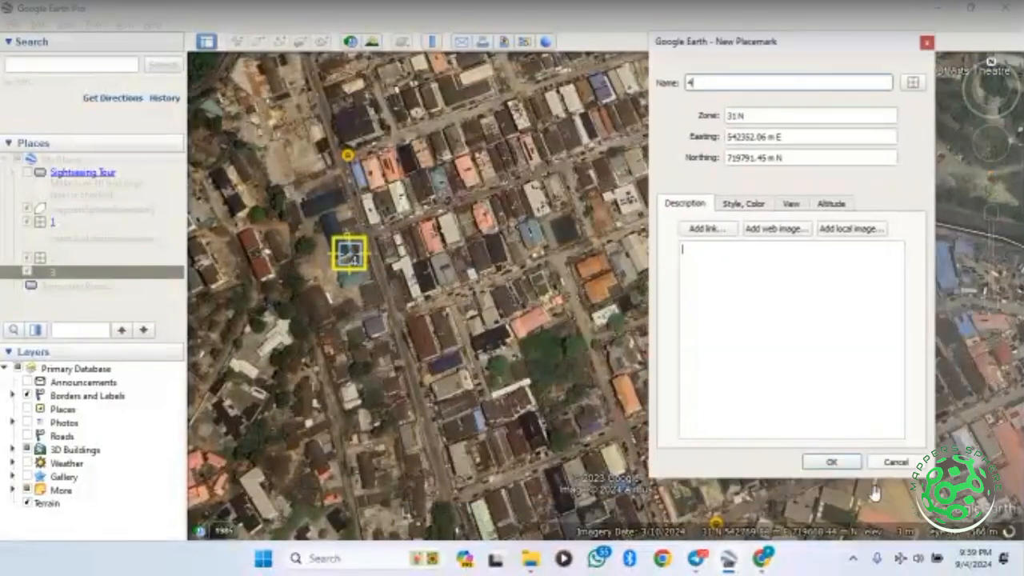
pyautogui.click(833, 464)
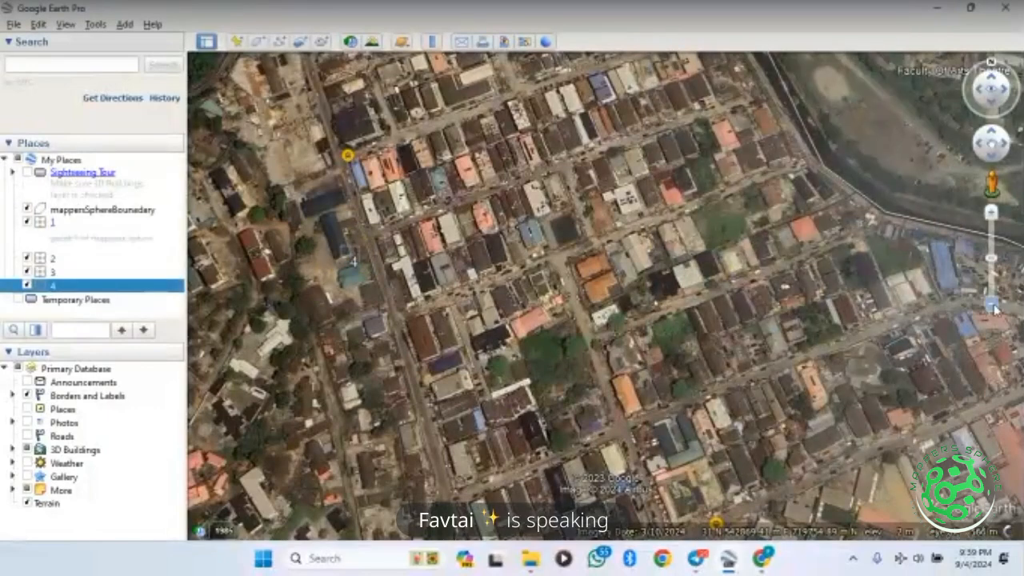
pyautogui.click(992, 306)
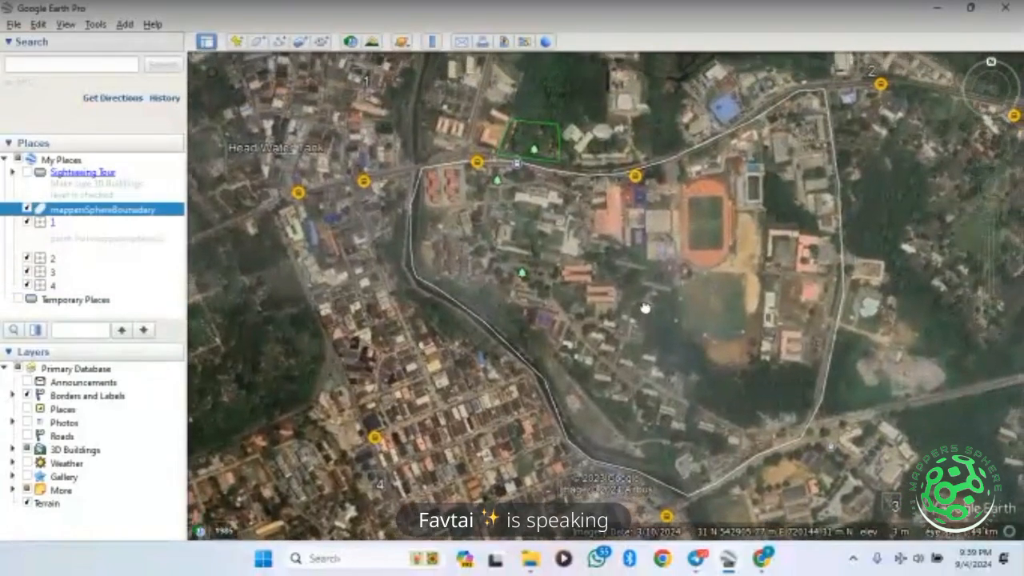
pyautogui.moveTo(648, 302); pyautogui.dragTo(602, 321)
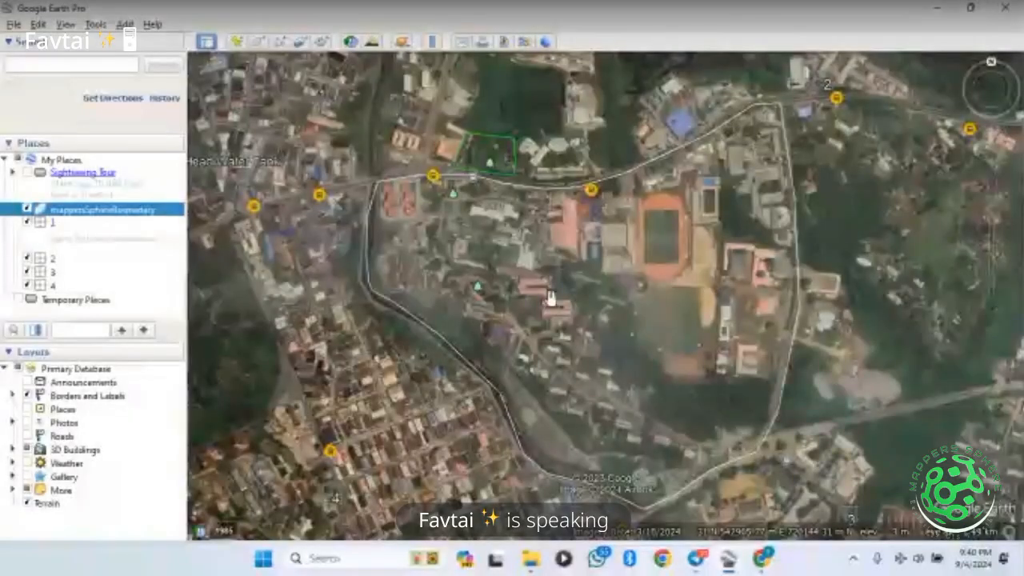
pyautogui.click(13, 25)
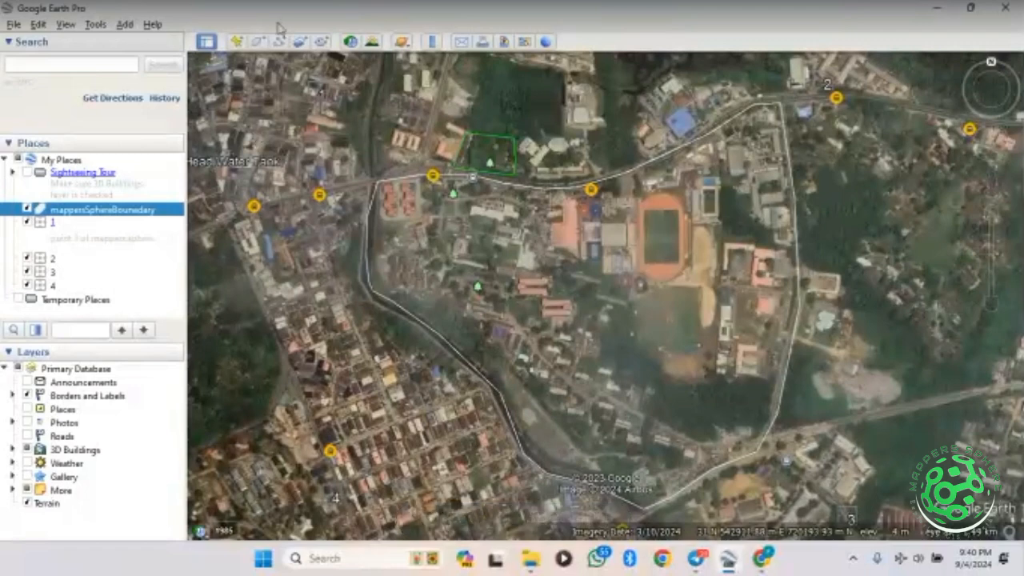
pyautogui.click(13, 25)
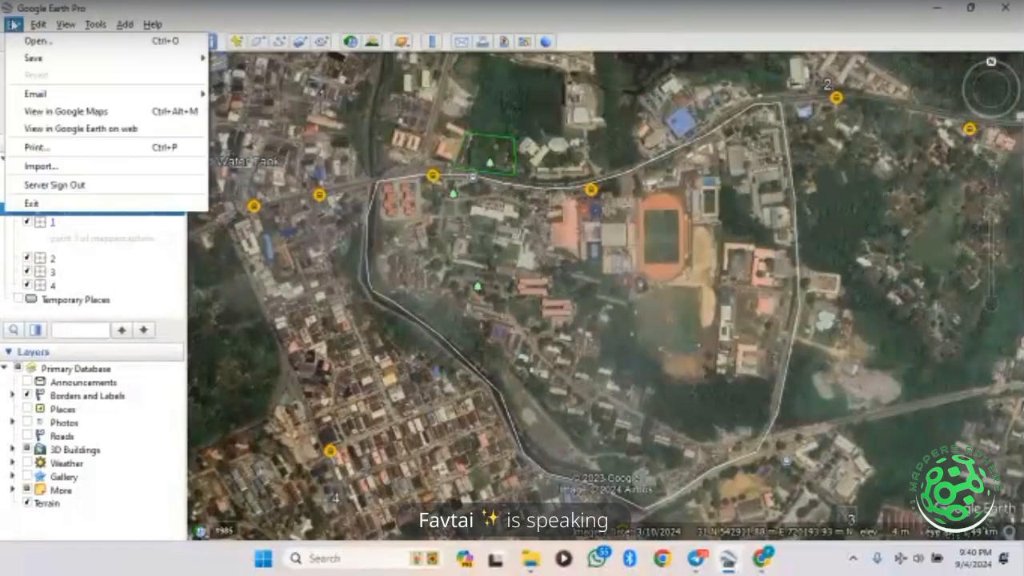
pyautogui.moveTo(33, 59)
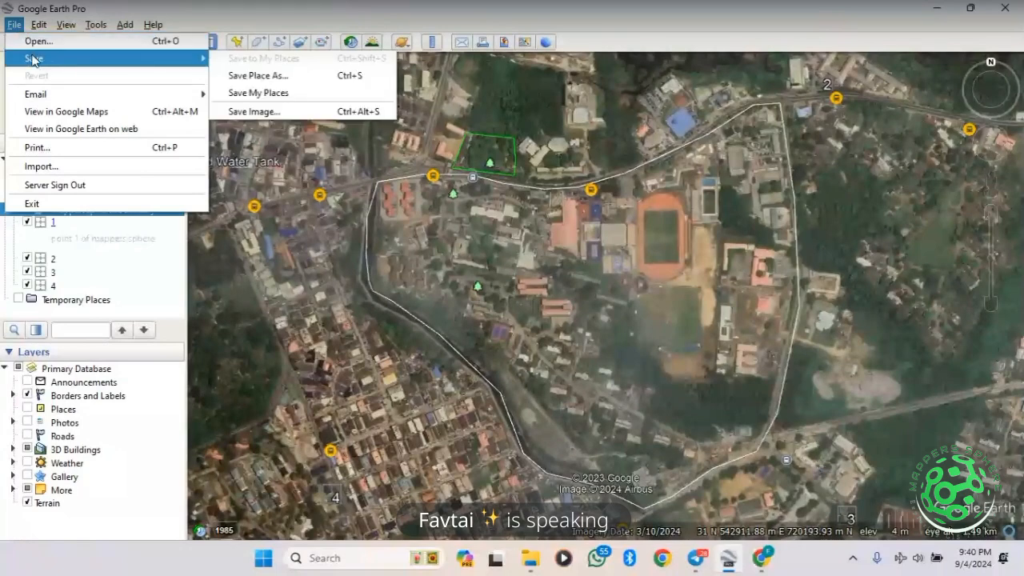
pyautogui.click(316, 76)
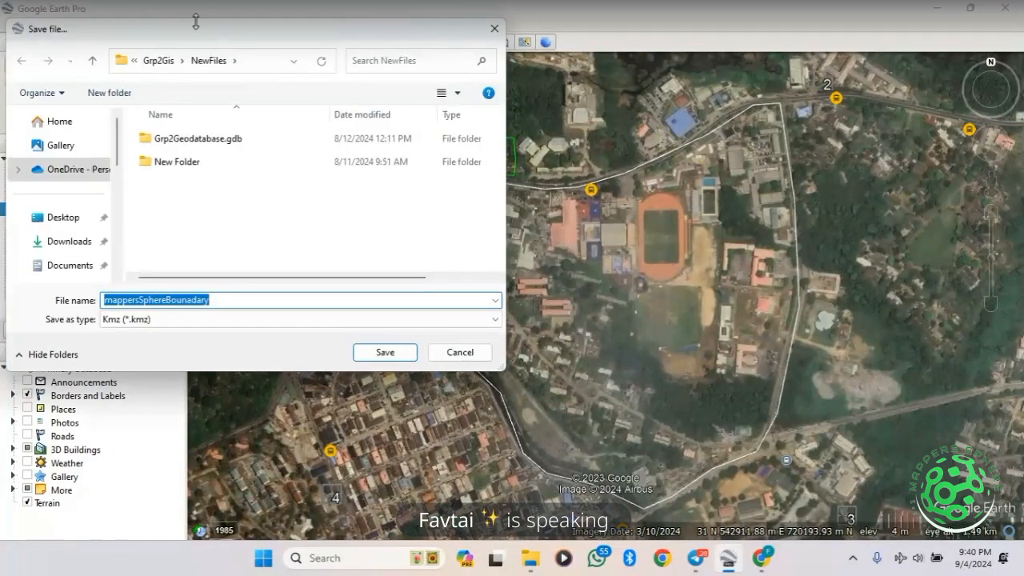
pyautogui.moveTo(196, 40); pyautogui.dragTo(571, 83)
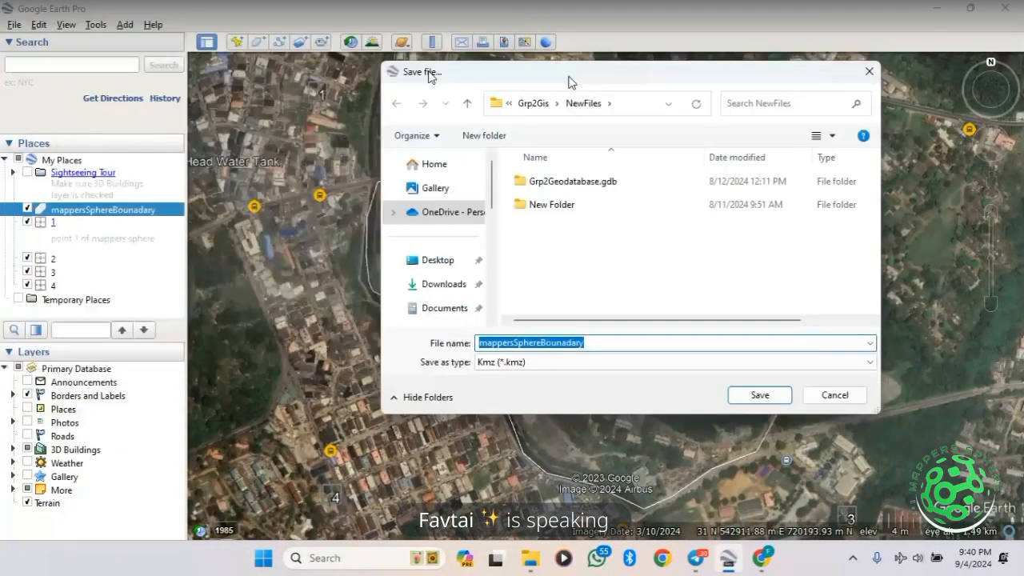
pyautogui.click(578, 360)
pyautogui.click(563, 389)
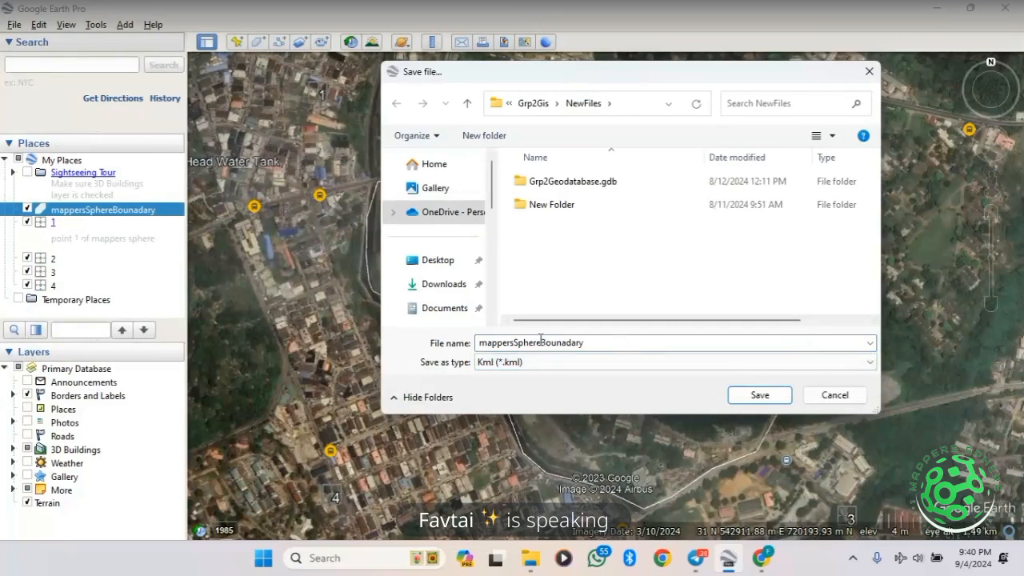
pyautogui.click(868, 72)
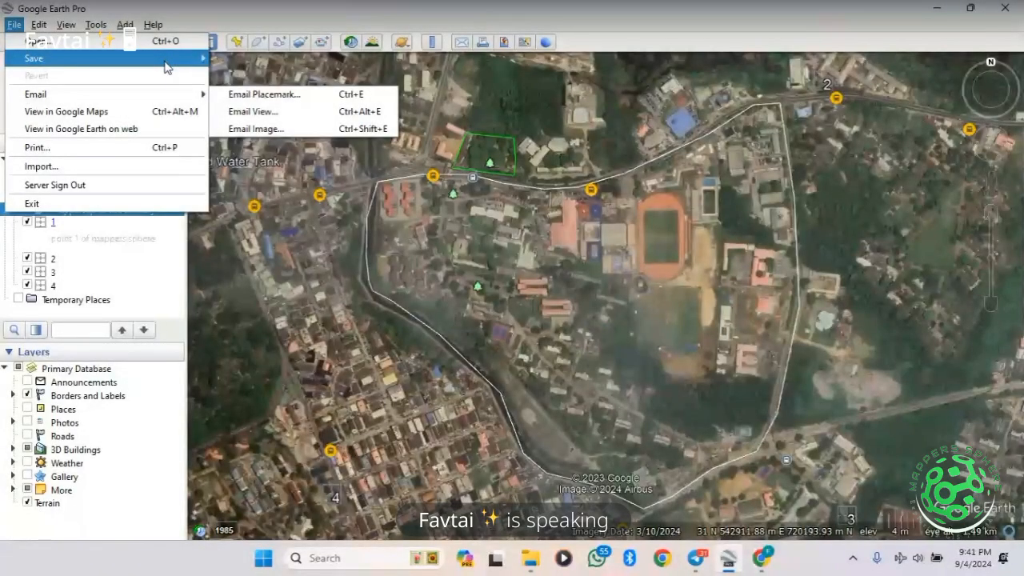
# Open the image-export layout for the current map view and hide the sidebar
pyautogui.moveTo(165, 62)
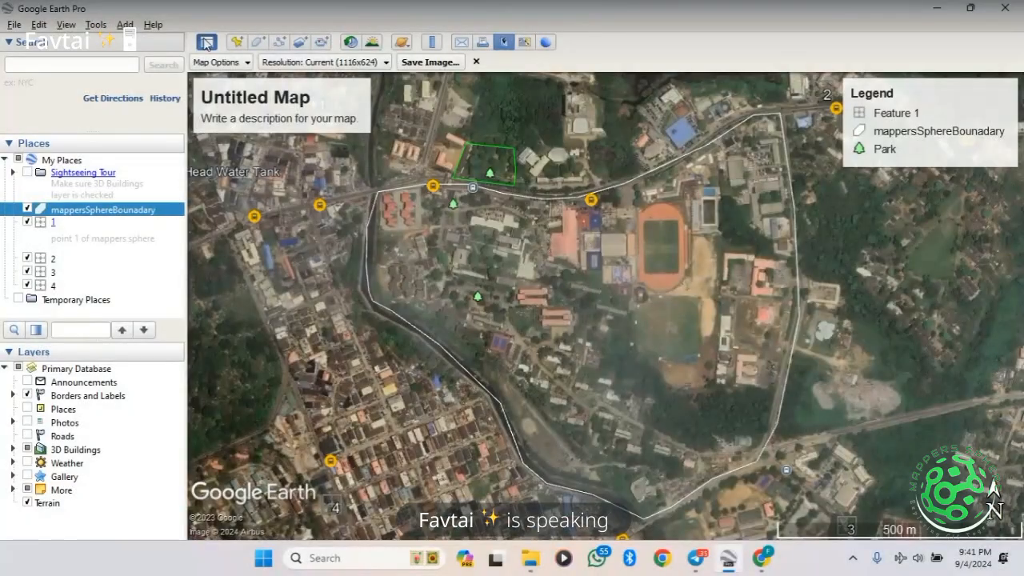
pyautogui.click(207, 42)
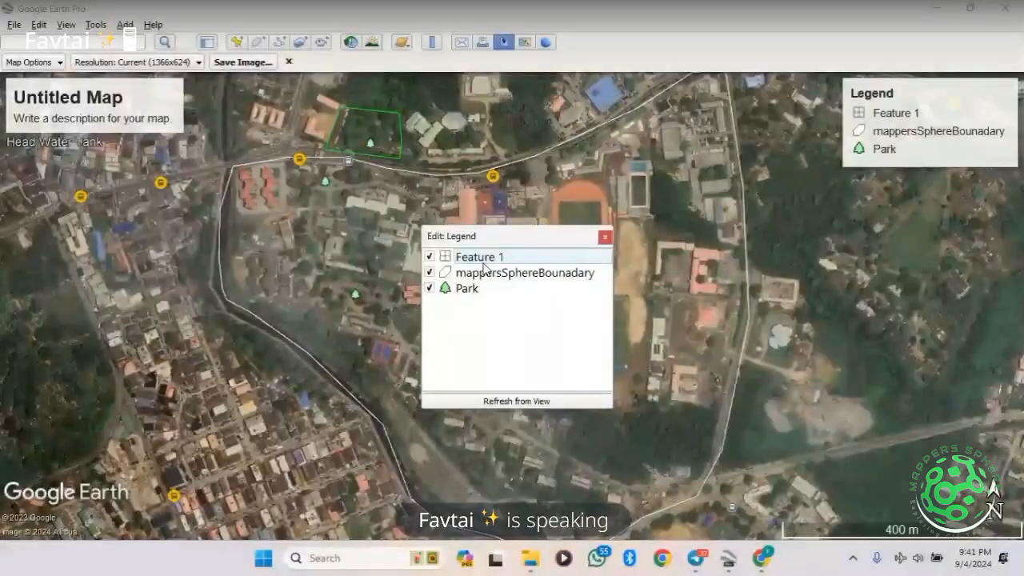
# Try renaming the legend entry Feature 1 to Feature kjghh, and shorten the name to Feature
pyautogui.doubleClick(498, 256)
pyautogui.moveTo(498, 257); pyautogui.dragTo(507, 257)
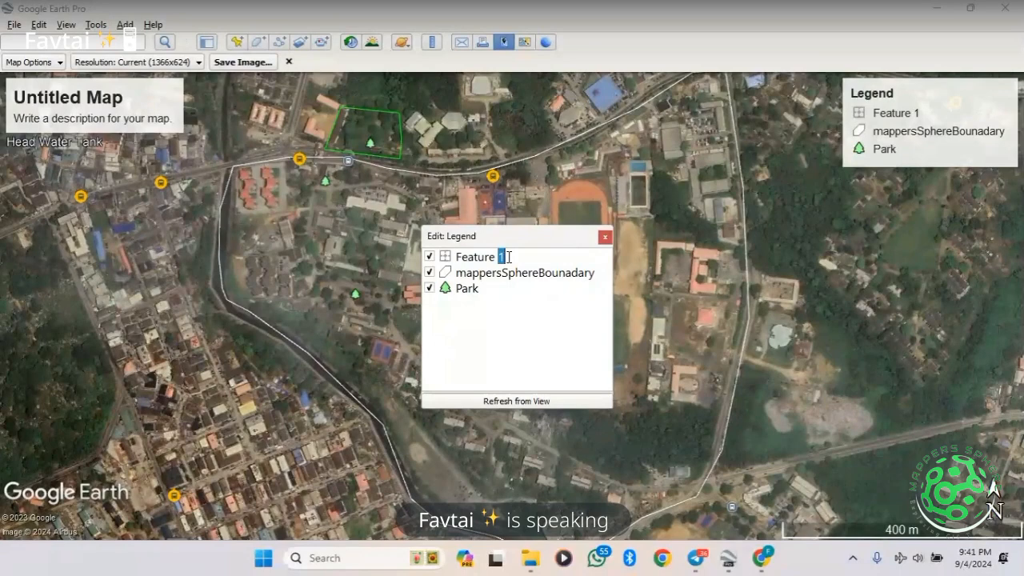
pyautogui.write('kjghh')
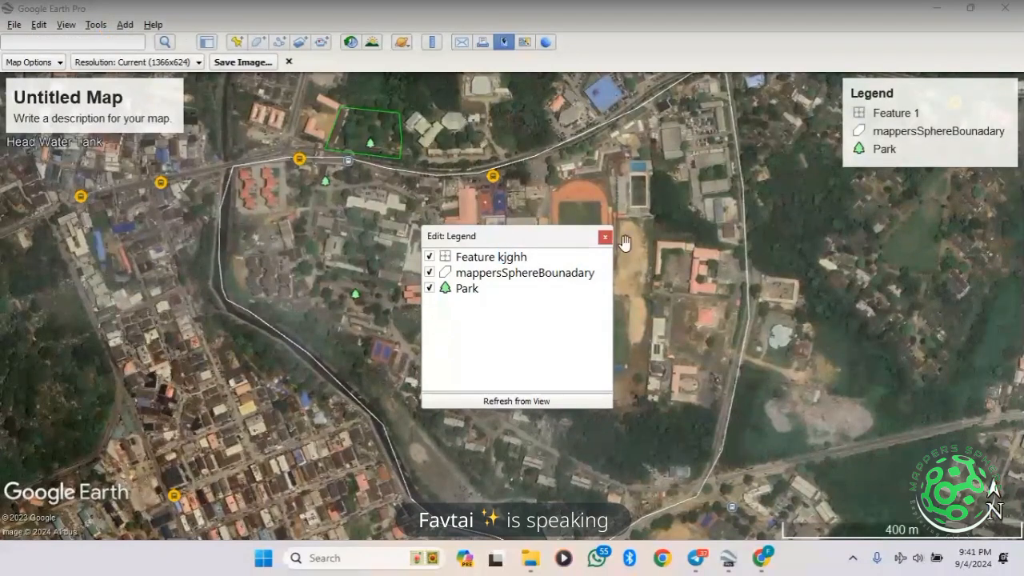
pyautogui.press('BackSpace')
pyautogui.press('BackSpace')
pyautogui.press('BackSpace')
pyautogui.press('BackSpace')
pyautogui.press('BackSpace')
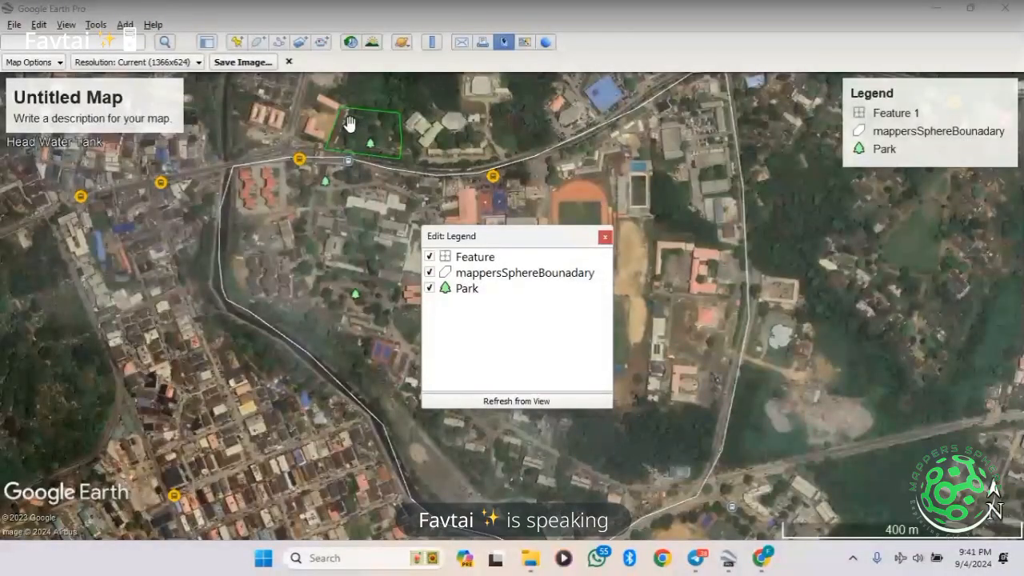
# Refresh the legend from the view and exclude the Park, mappersSphereBounadary and placemark entries from it
pyautogui.click(429, 289)
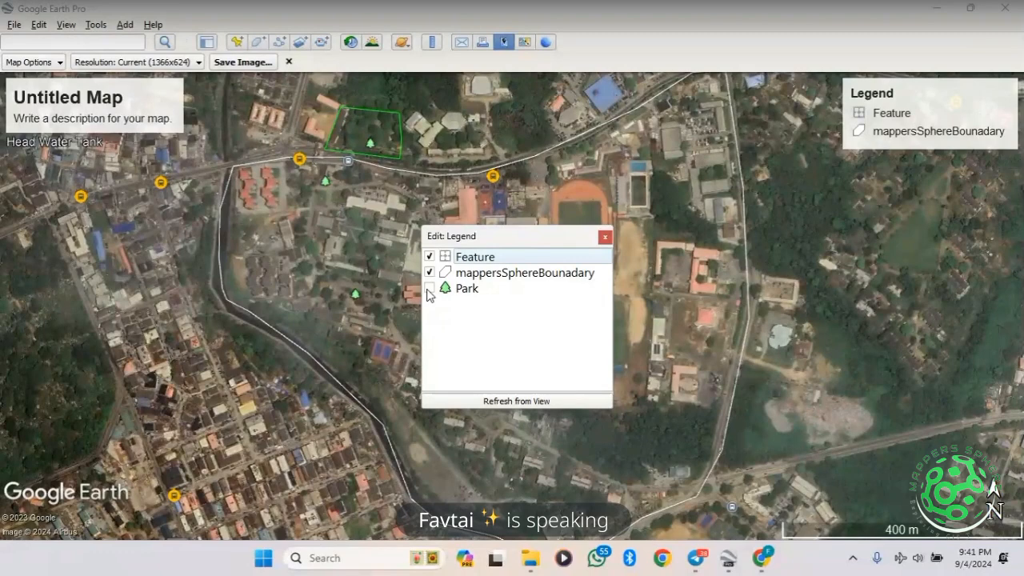
pyautogui.click(517, 401)
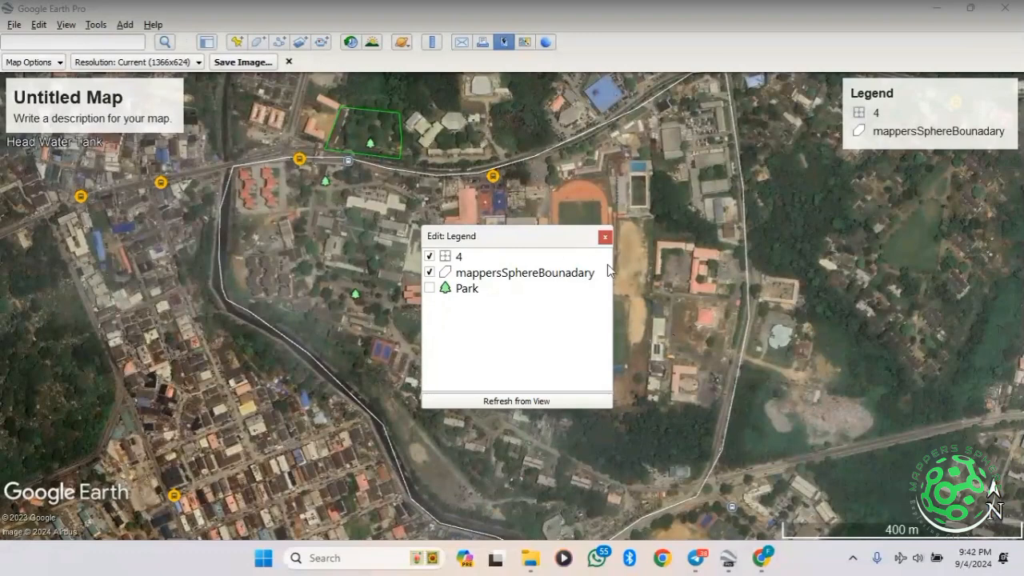
pyautogui.click(430, 272)
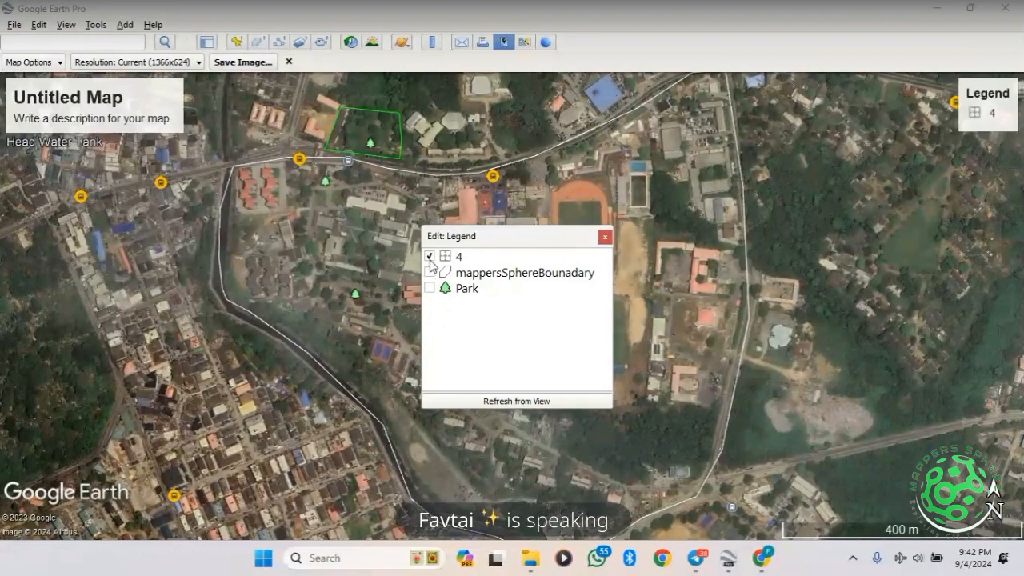
pyautogui.click(429, 256)
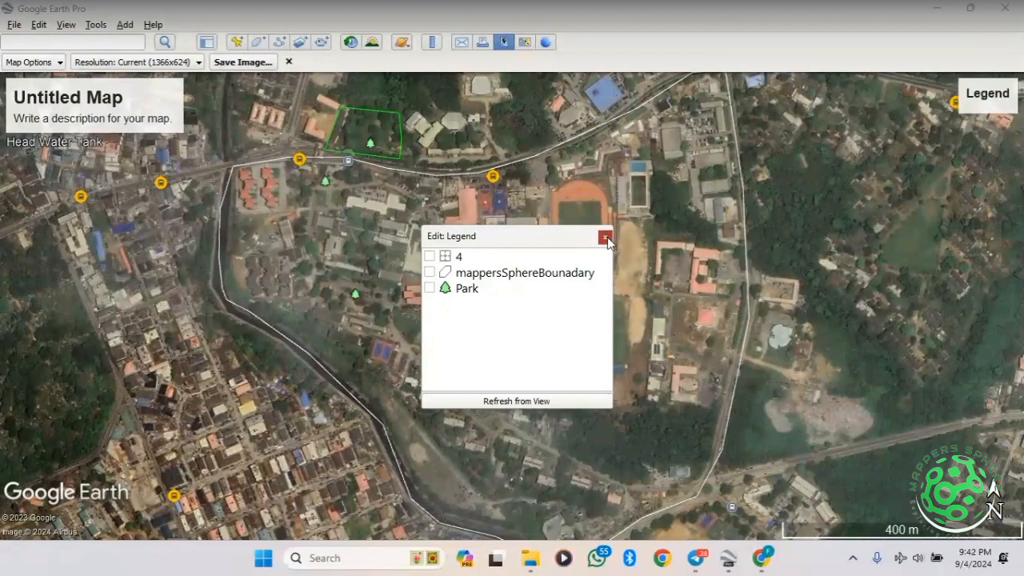
pyautogui.click(605, 236)
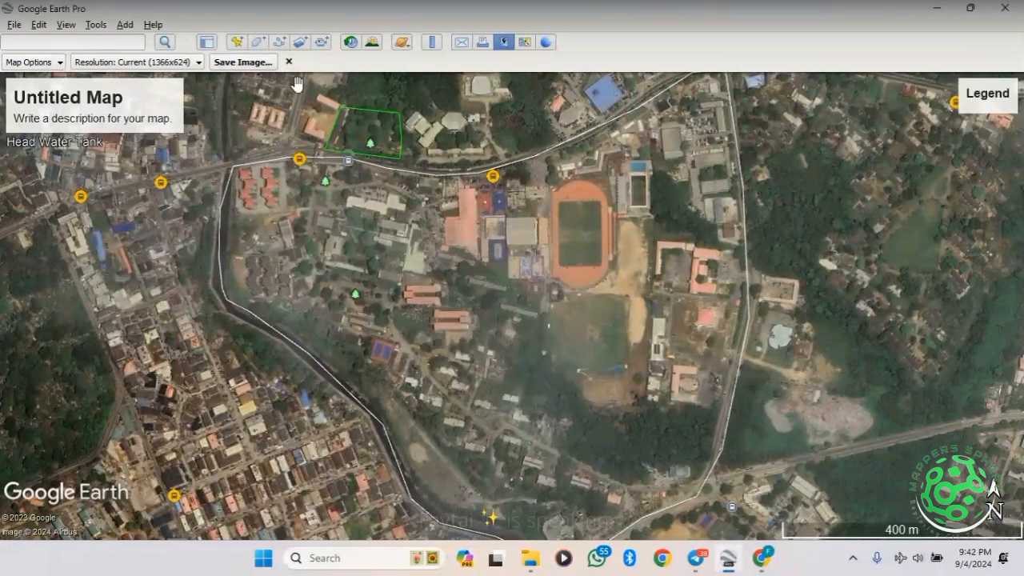
# Hide the title and description, legend, scale and compass elements from the map layout
pyautogui.click(49, 64)
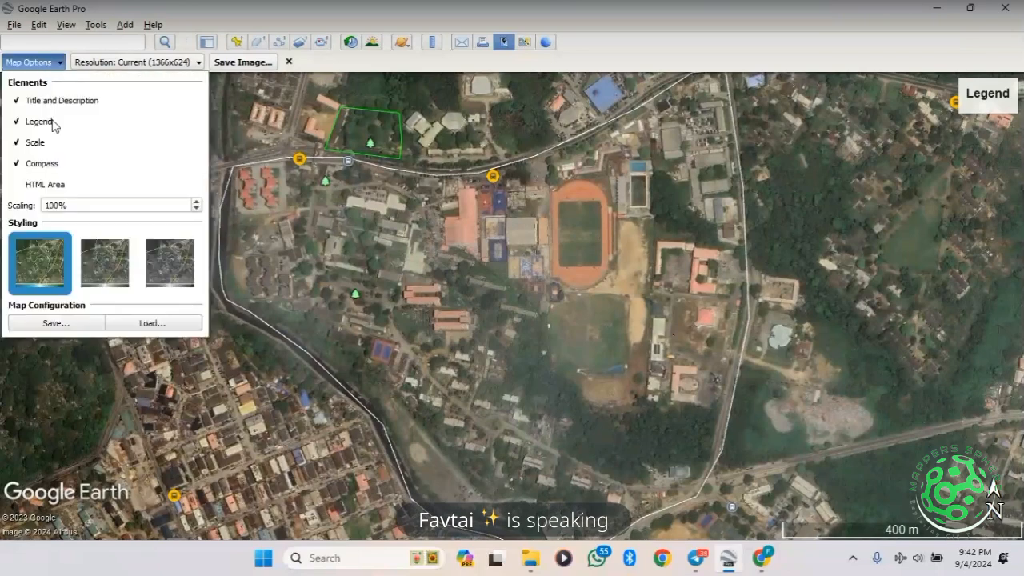
pyautogui.click(16, 102)
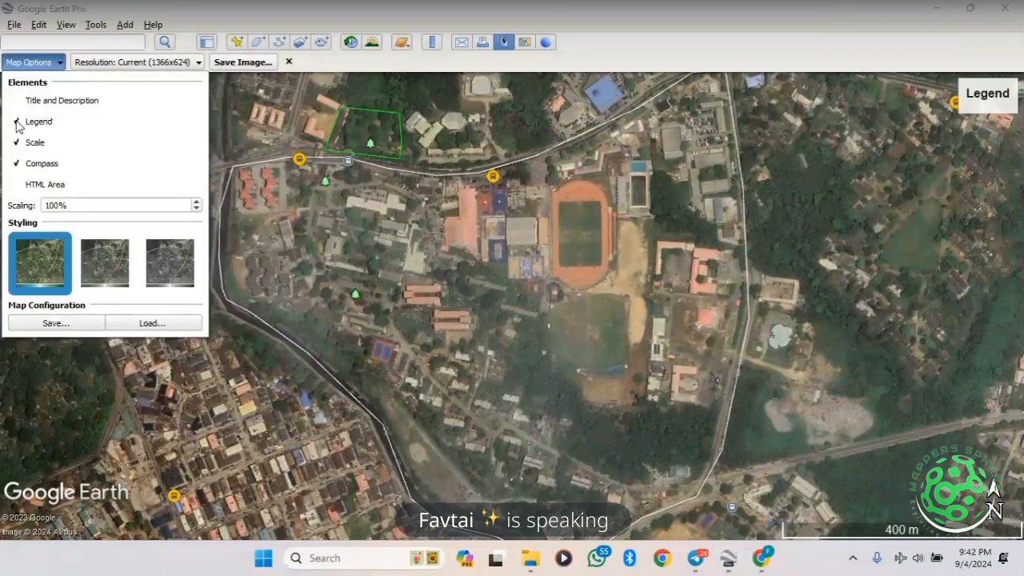
pyautogui.click(16, 123)
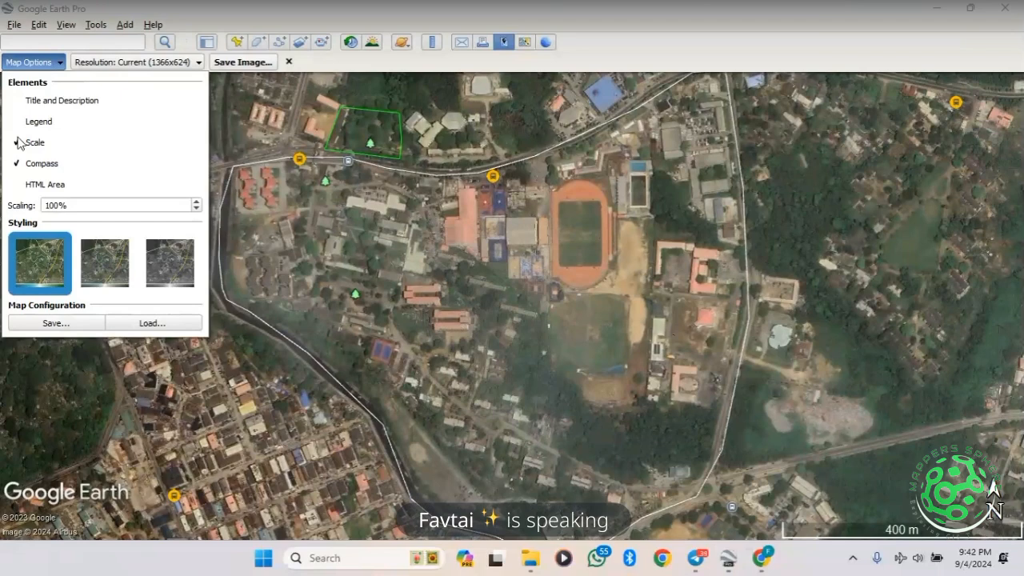
pyautogui.click(16, 143)
pyautogui.click(17, 164)
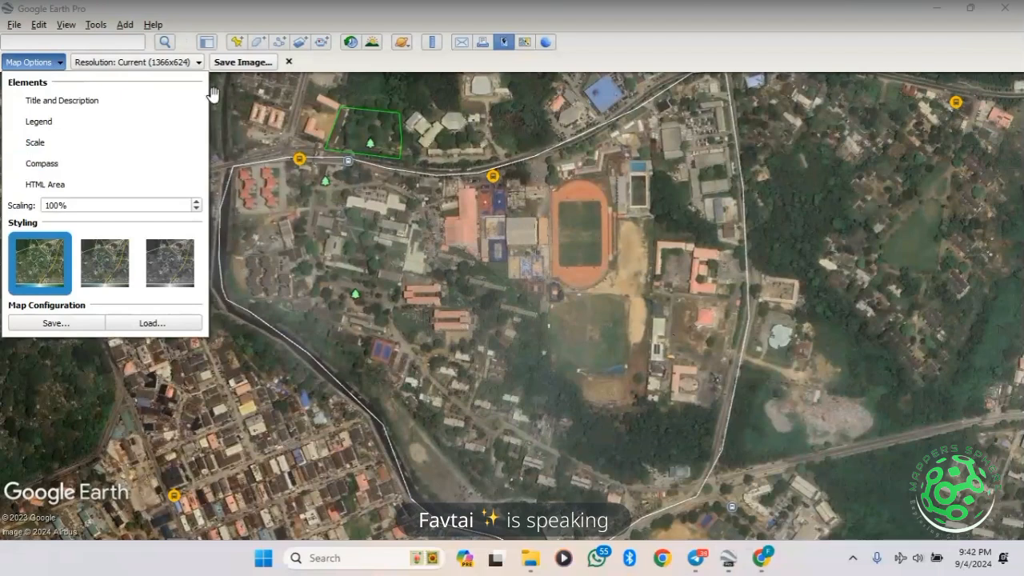
pyautogui.click(367, 67)
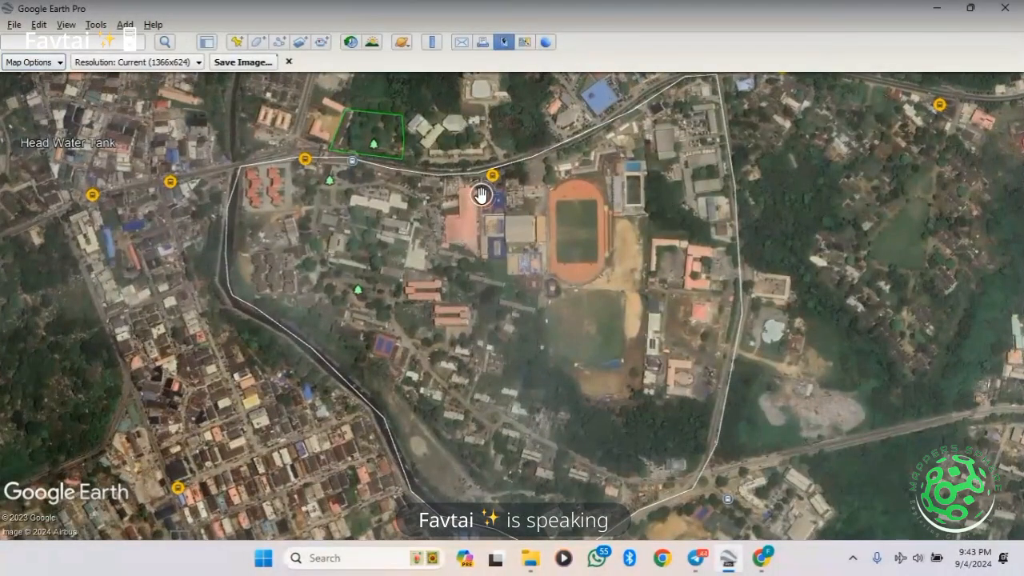
# Frame the whole boundary with all four placemarks and set the image resolution to Maximum (8192x3742)
pyautogui.scroll(-2, 480, 194)
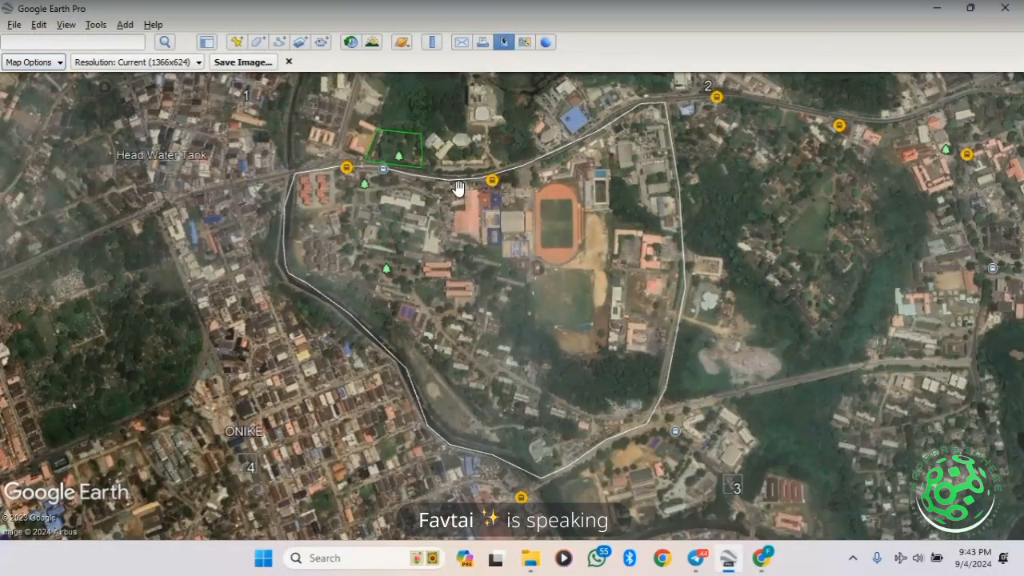
pyautogui.moveTo(459, 188); pyautogui.dragTo(461, 211)
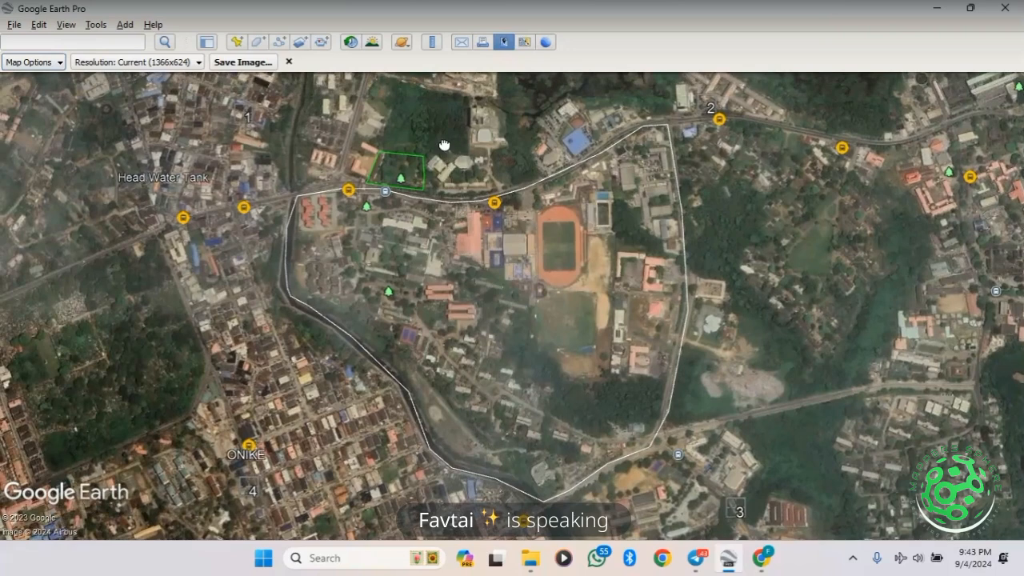
pyautogui.moveTo(446, 136); pyautogui.dragTo(461, 148)
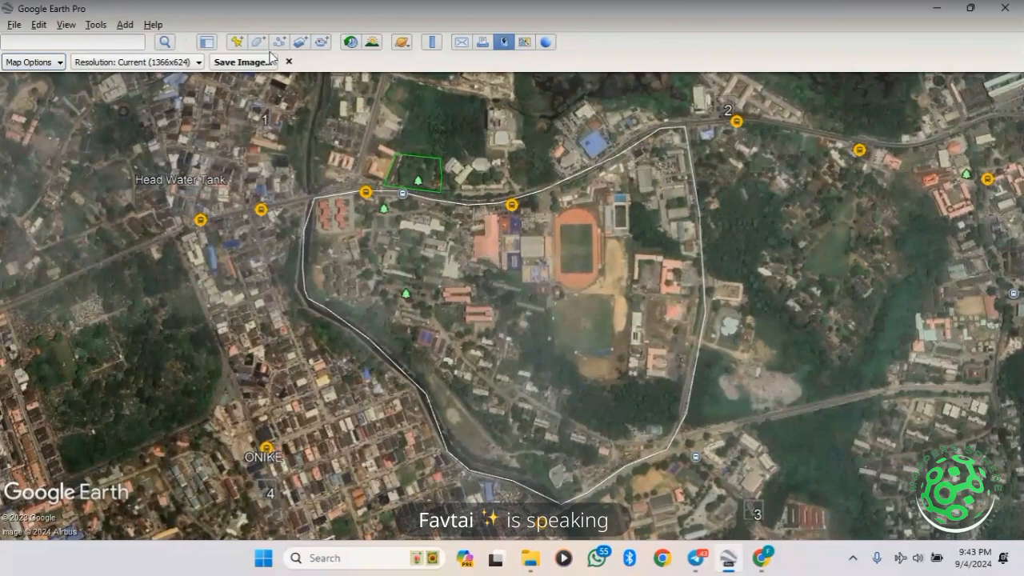
pyautogui.click(192, 63)
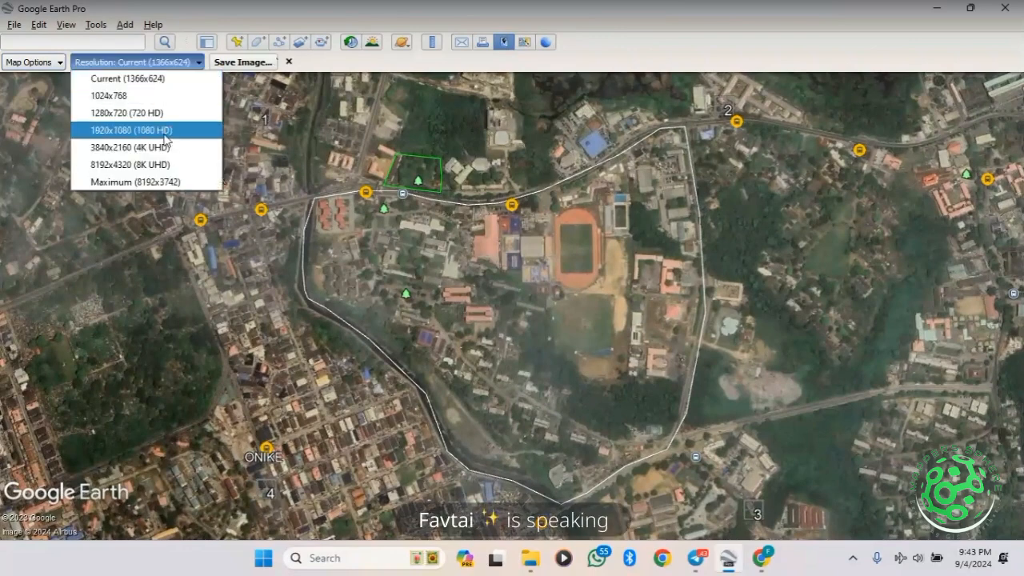
pyautogui.click(164, 182)
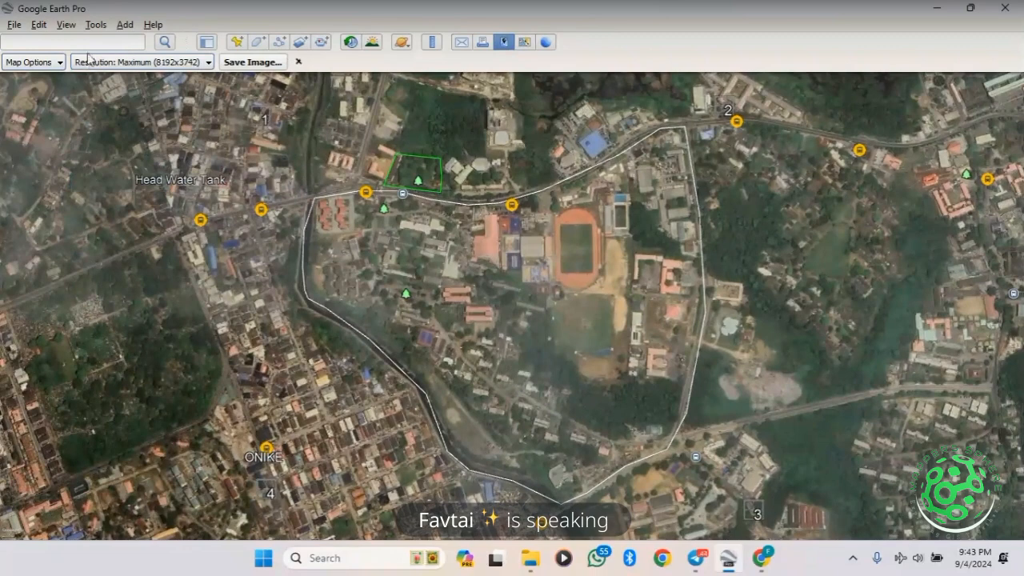
# Compare the two muted map styling presets and apply the second of the three presets to the imagery
pyautogui.click(44, 64)
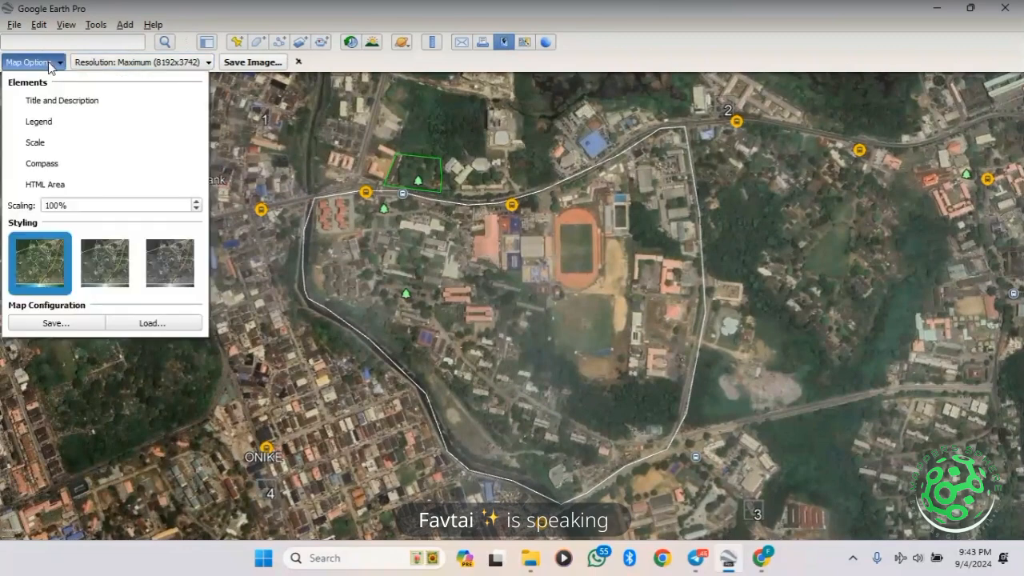
pyautogui.click(100, 276)
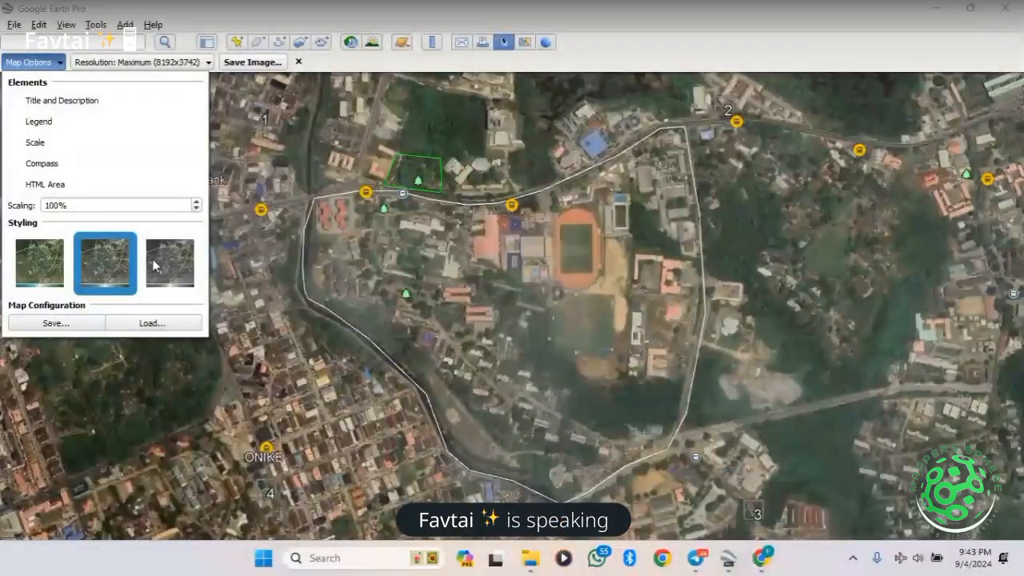
pyautogui.click(168, 270)
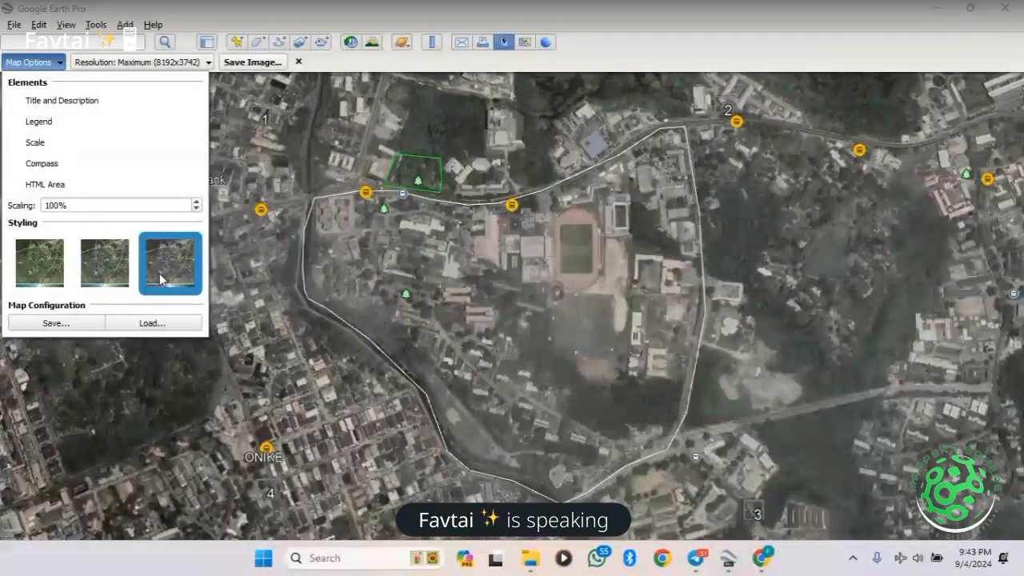
pyautogui.click(89, 262)
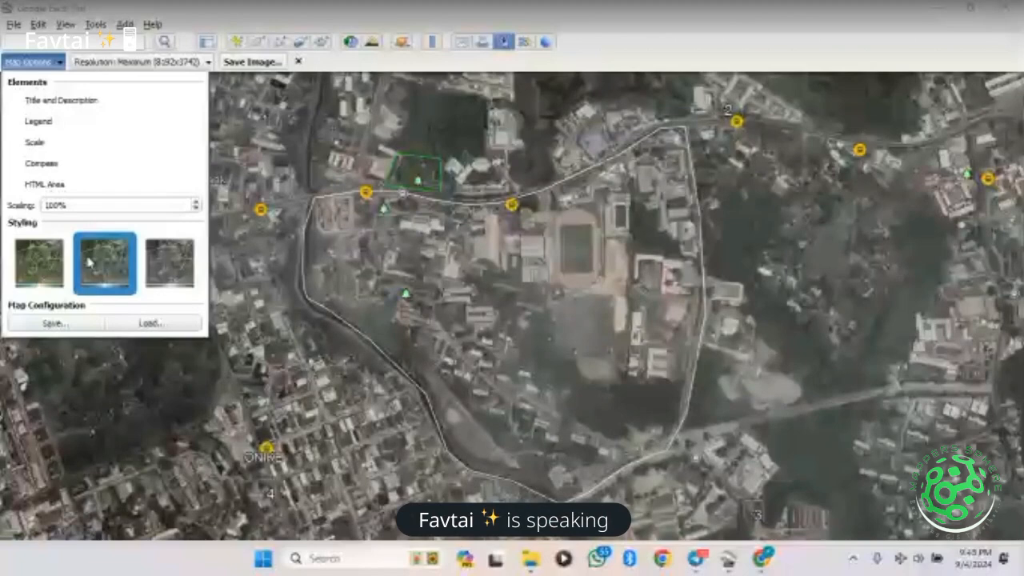
pyautogui.click(61, 64)
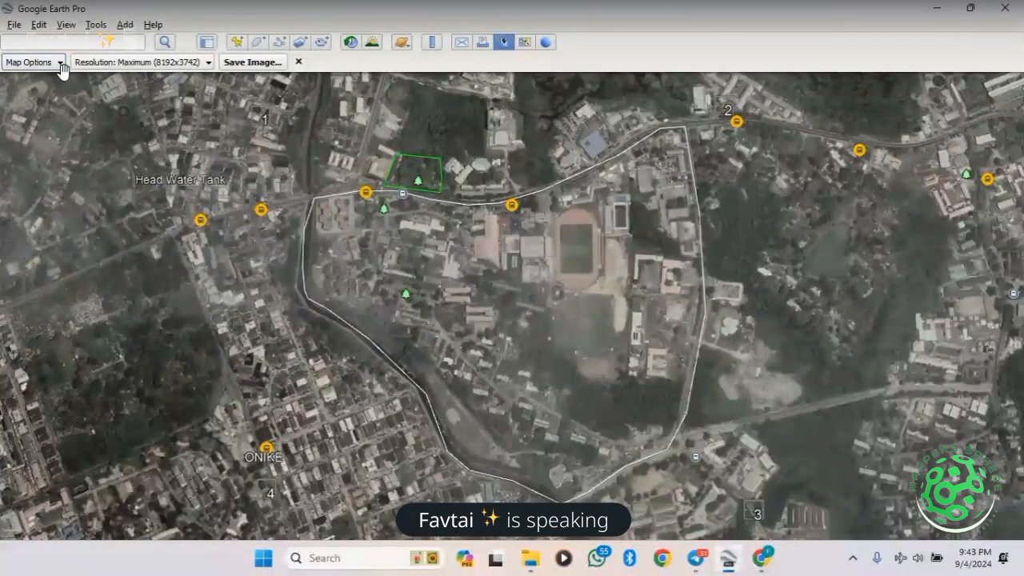
pyautogui.click(61, 65)
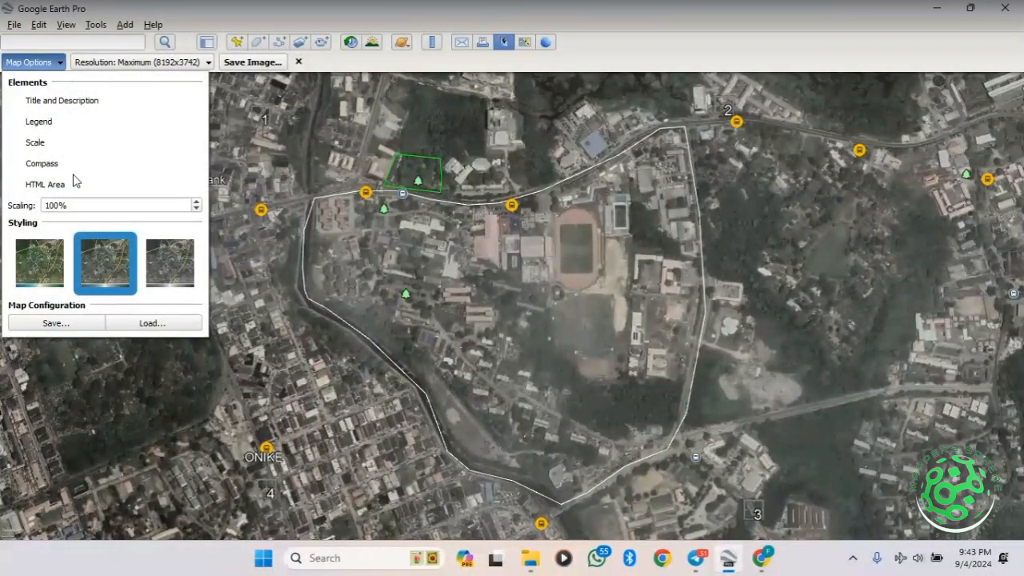
# Apply the first, full-colour styling preset to the imagery and frame the whole boundary with all four placemarks
pyautogui.click(36, 264)
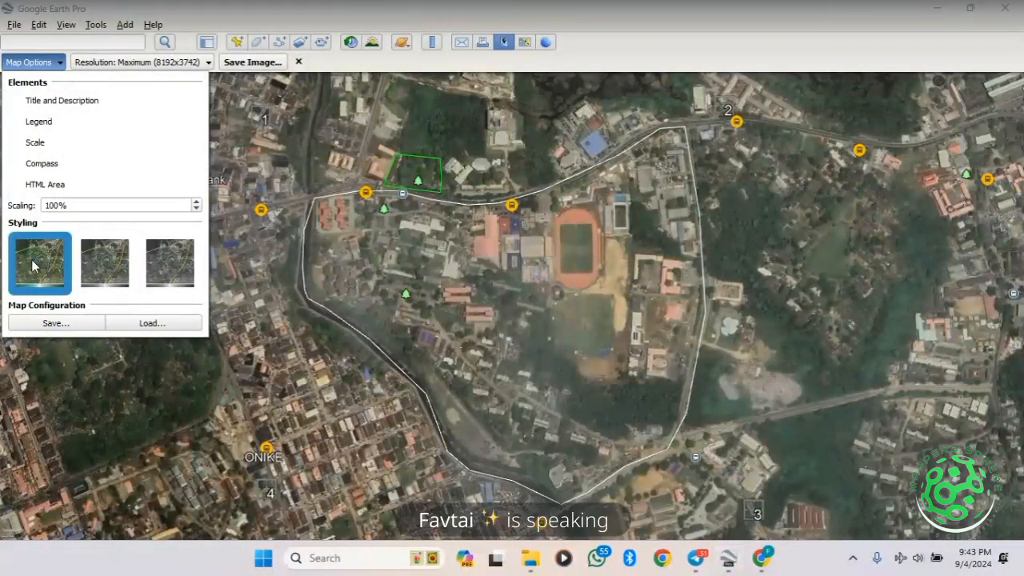
pyautogui.click(234, 257)
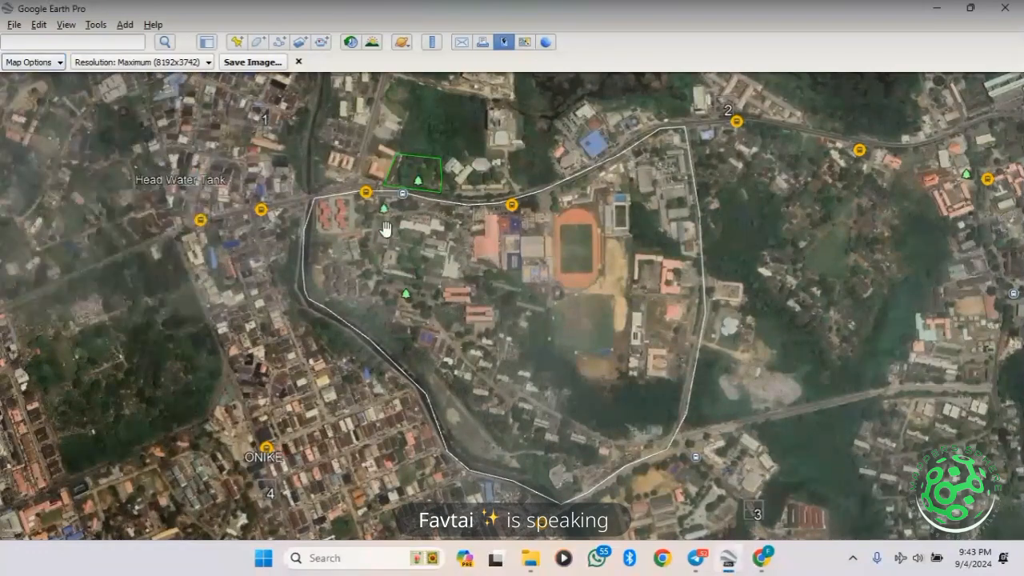
pyautogui.scroll(3, 385, 229)
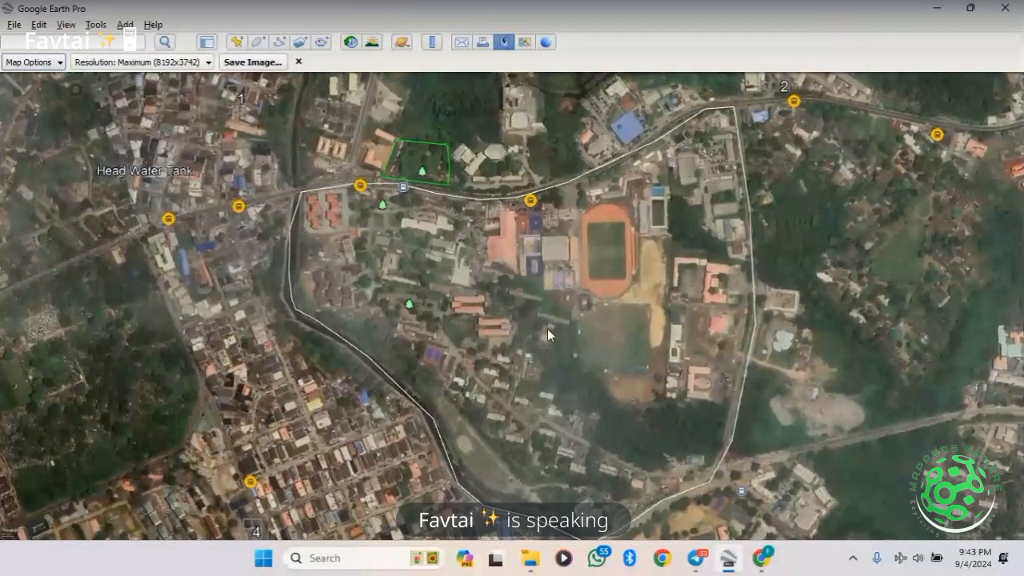
pyautogui.moveTo(523, 318); pyautogui.dragTo(514, 296)
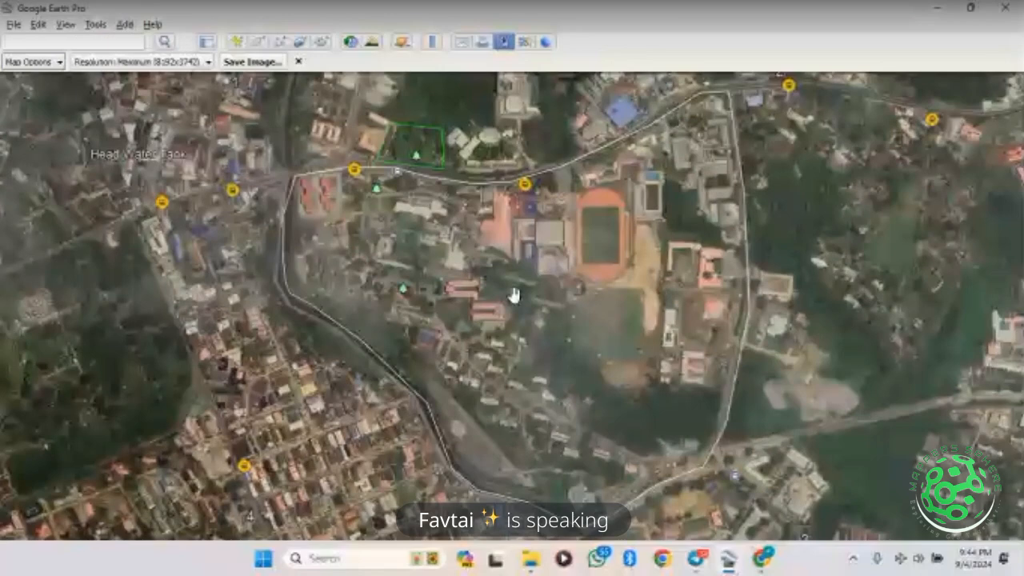
pyautogui.scroll(-1, 514, 296)
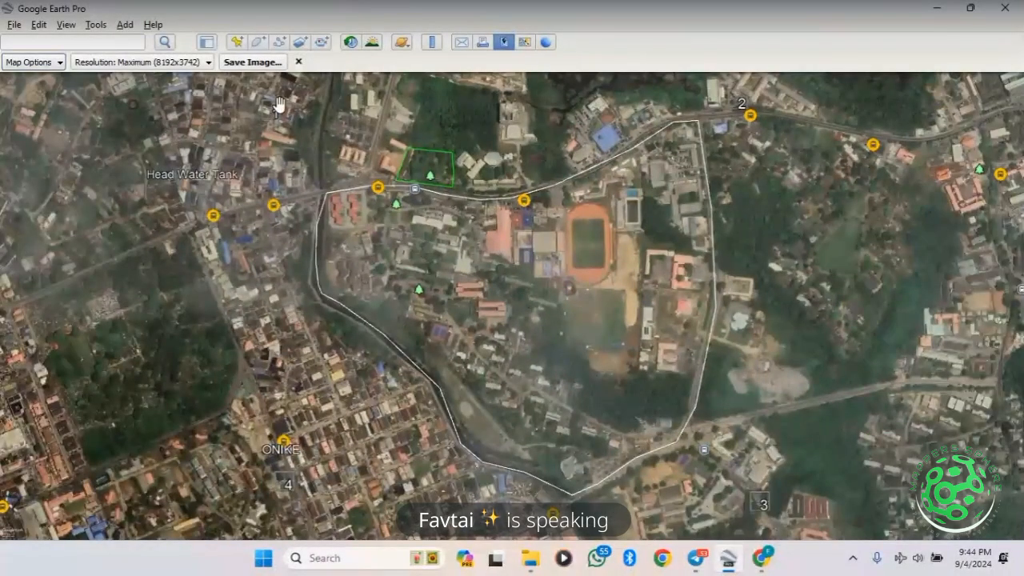
# Start saving the map image as a JPEG and browse to the Others folder inside INternship on the Desktop
pyautogui.click(249, 64)
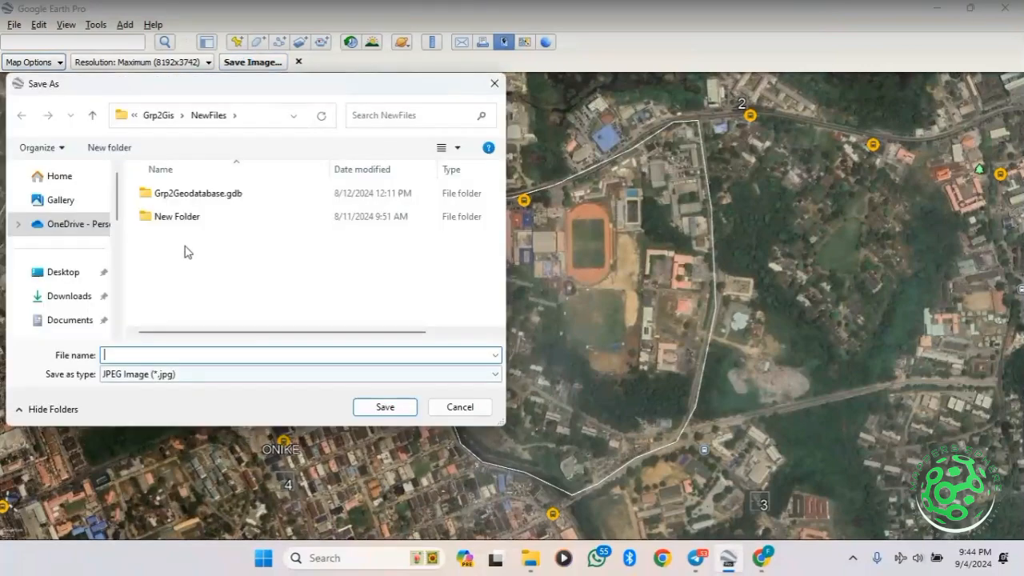
pyautogui.click(186, 373)
pyautogui.click(187, 374)
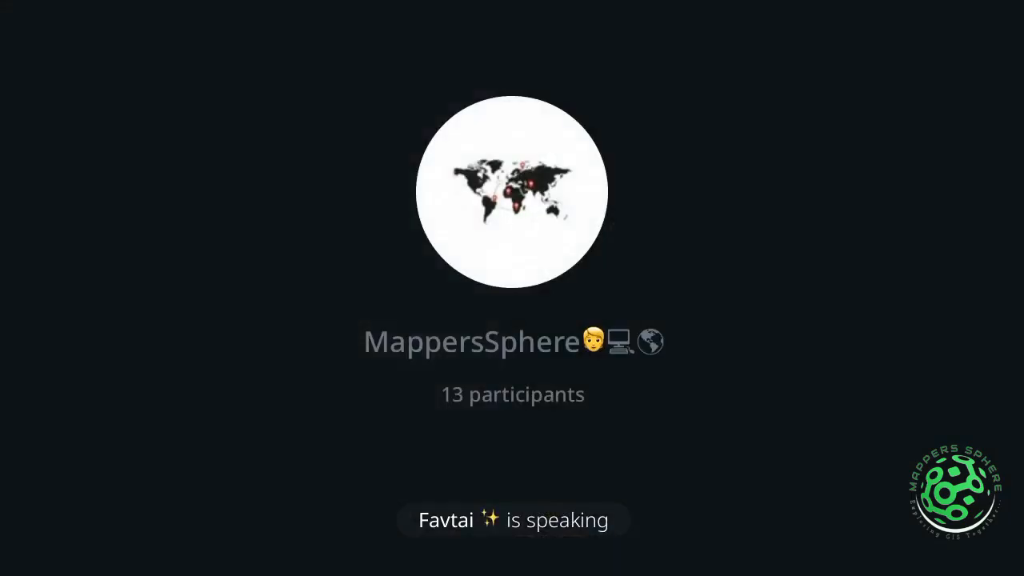
pyautogui.click(63, 272)
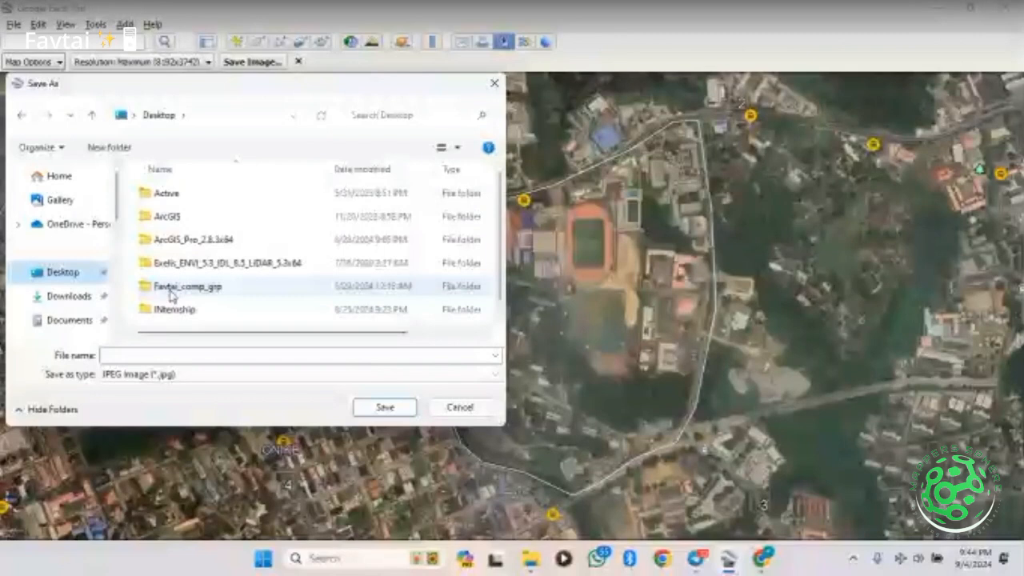
pyautogui.doubleClick(172, 308)
pyautogui.scroll(-2, 206, 288)
pyautogui.scroll(2, 212, 312)
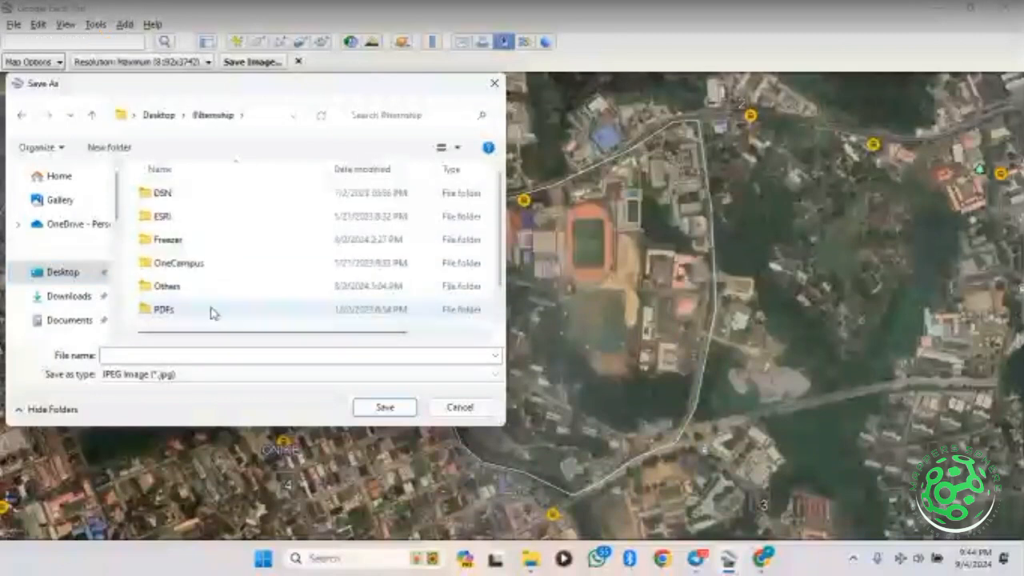
pyautogui.scroll(-2, 212, 313)
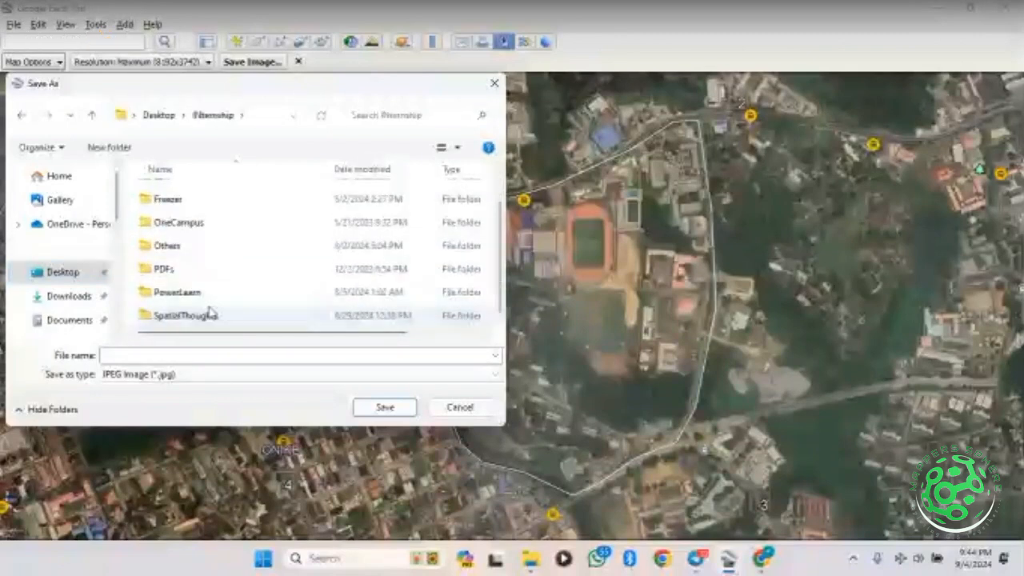
pyautogui.scroll(2, 210, 312)
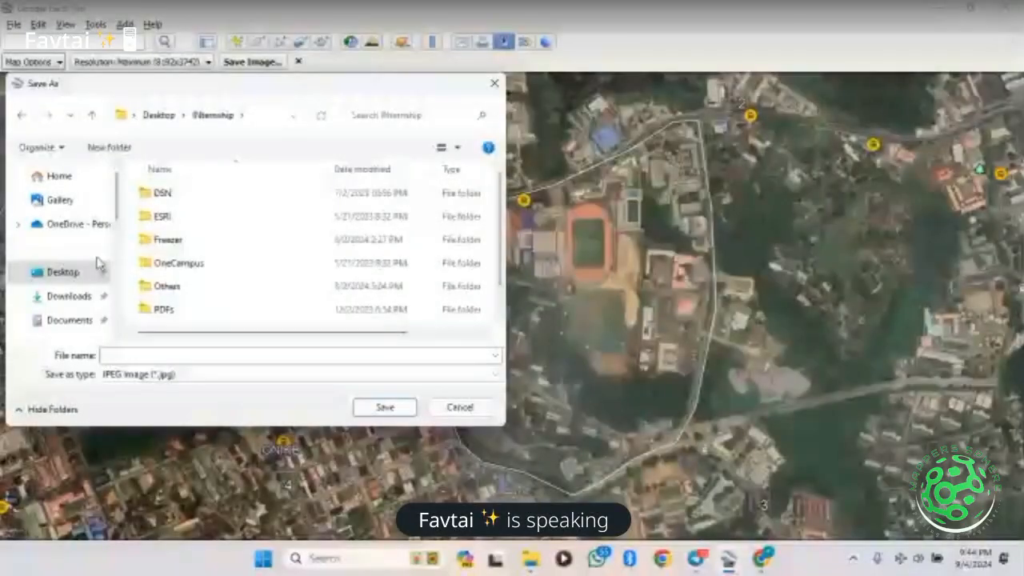
pyautogui.click(71, 273)
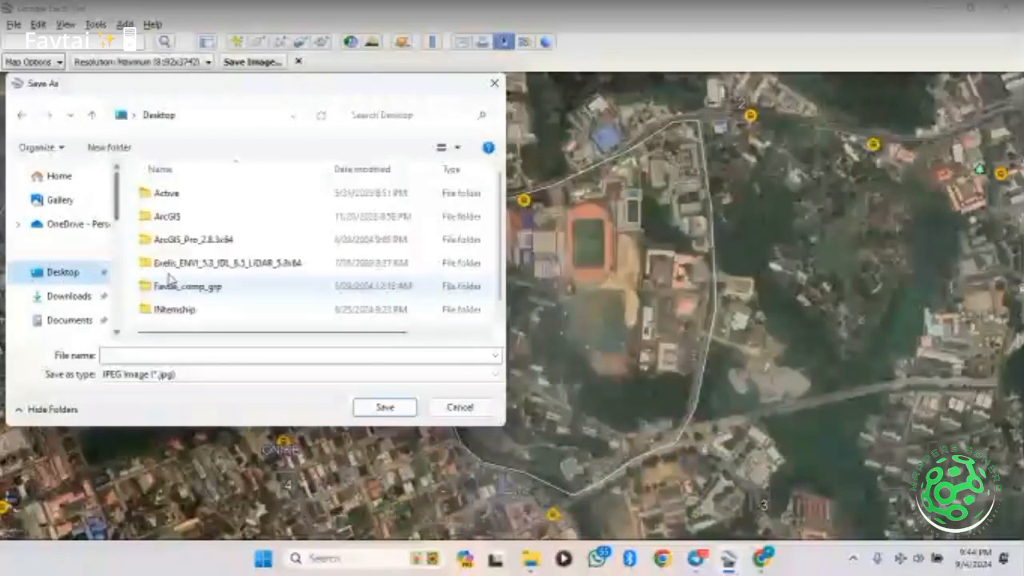
pyautogui.doubleClick(174, 309)
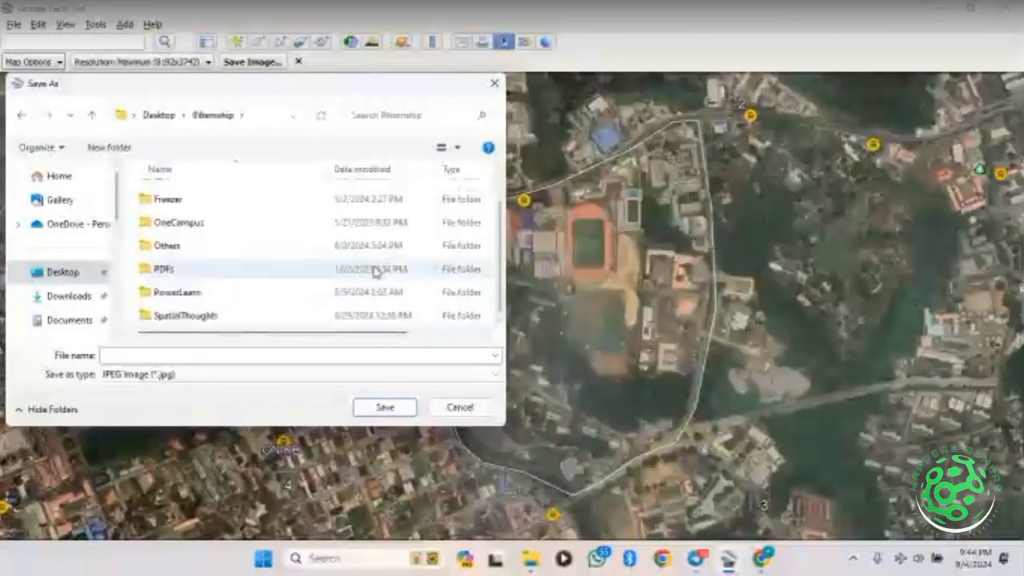
pyautogui.doubleClick(290, 247)
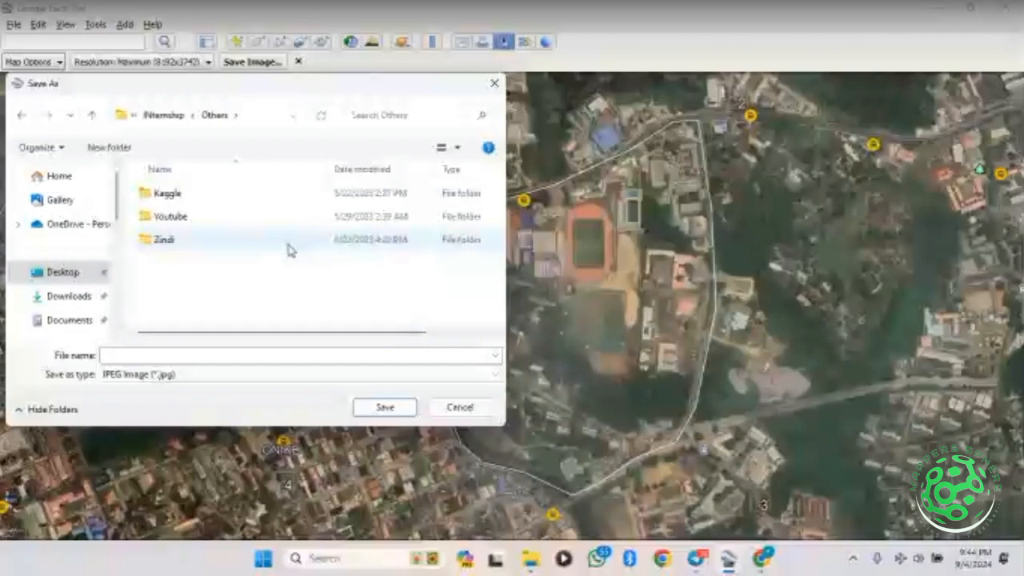
# Create a folder named MappersSphere inside Others and open it as the save location
pyautogui.rightClick(292, 287)
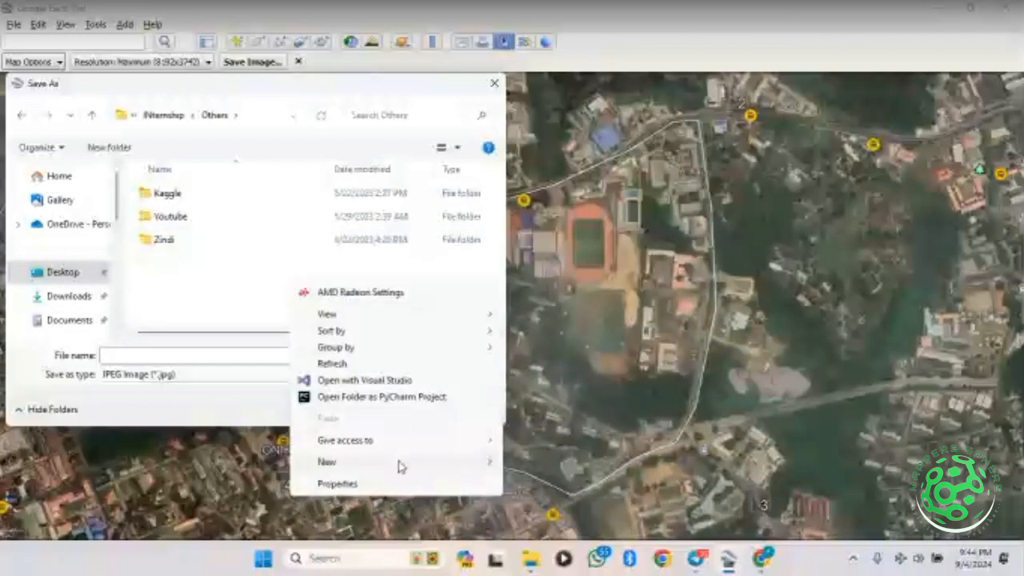
pyautogui.moveTo(400, 466)
pyautogui.click(529, 269)
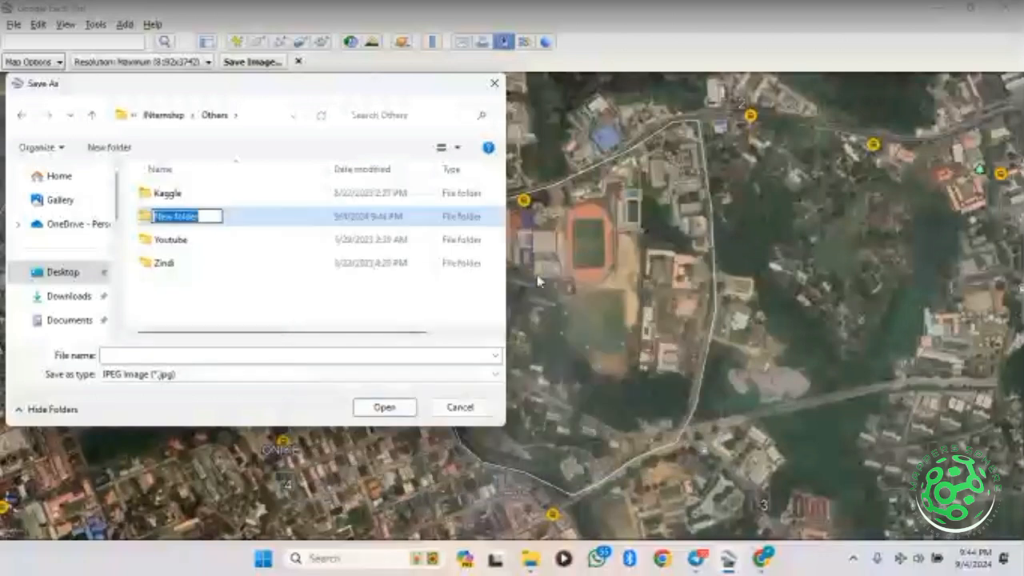
pyautogui.write('Mapp')
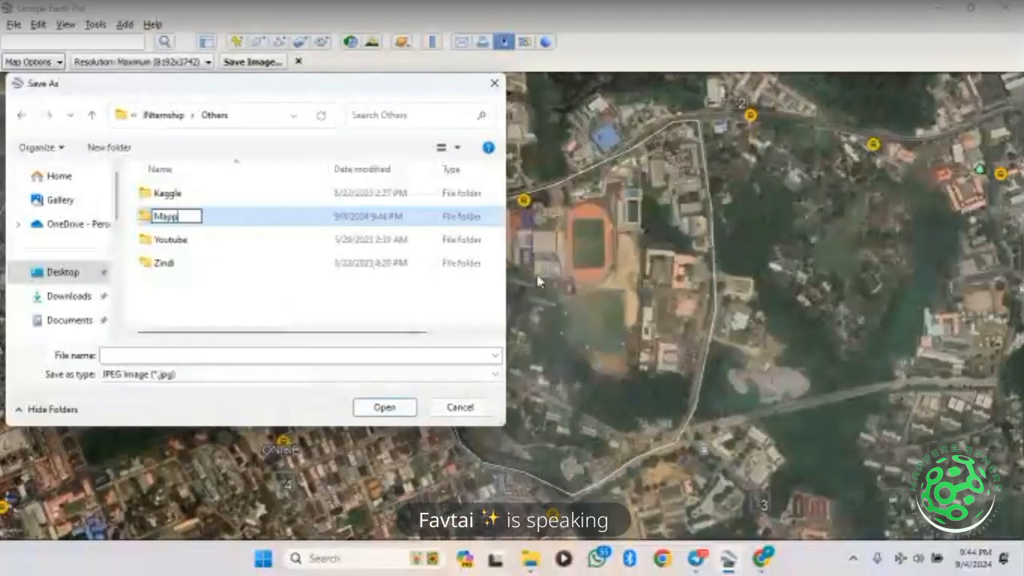
pyautogui.write('ersSp')
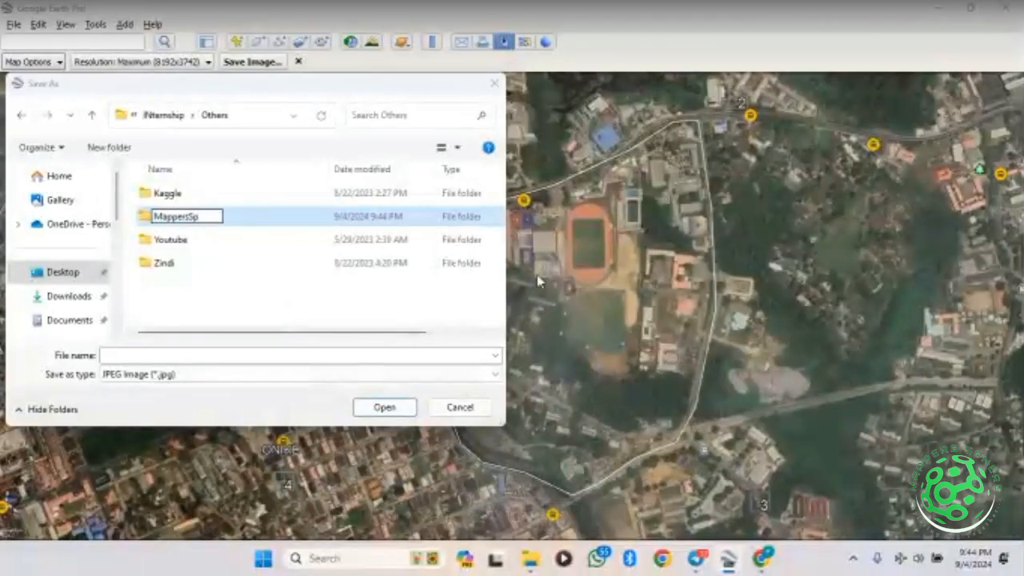
pyautogui.write('here')
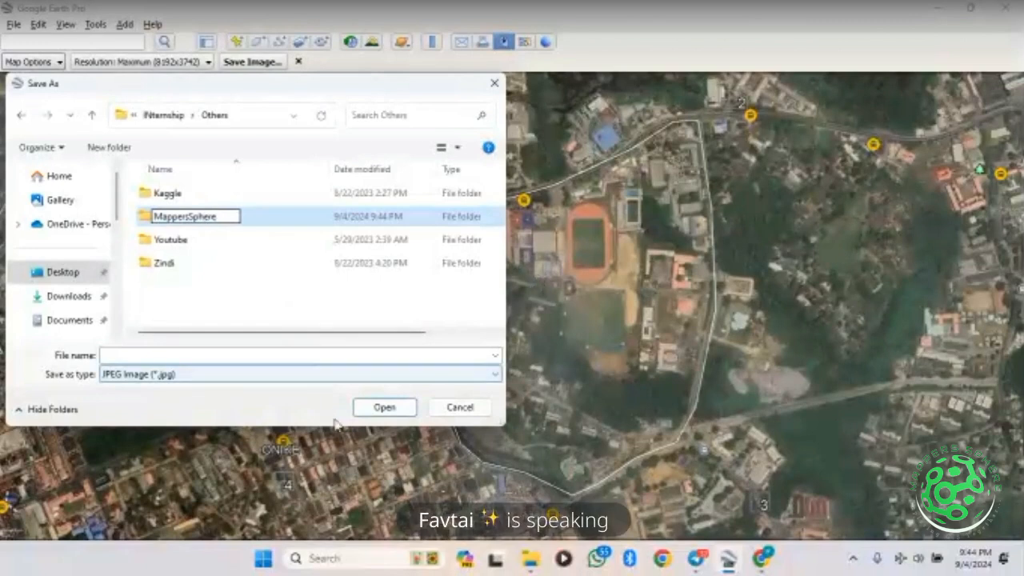
pyautogui.doubleClick(303, 220)
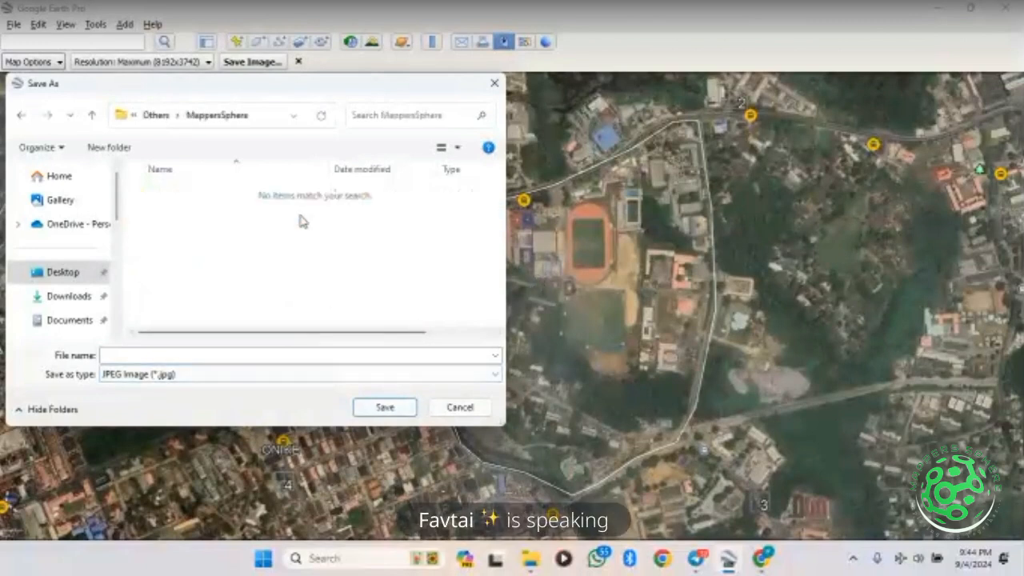
# Name the map image "image" and save it as a JPEG in the MappersSphere folder
pyautogui.click(176, 353)
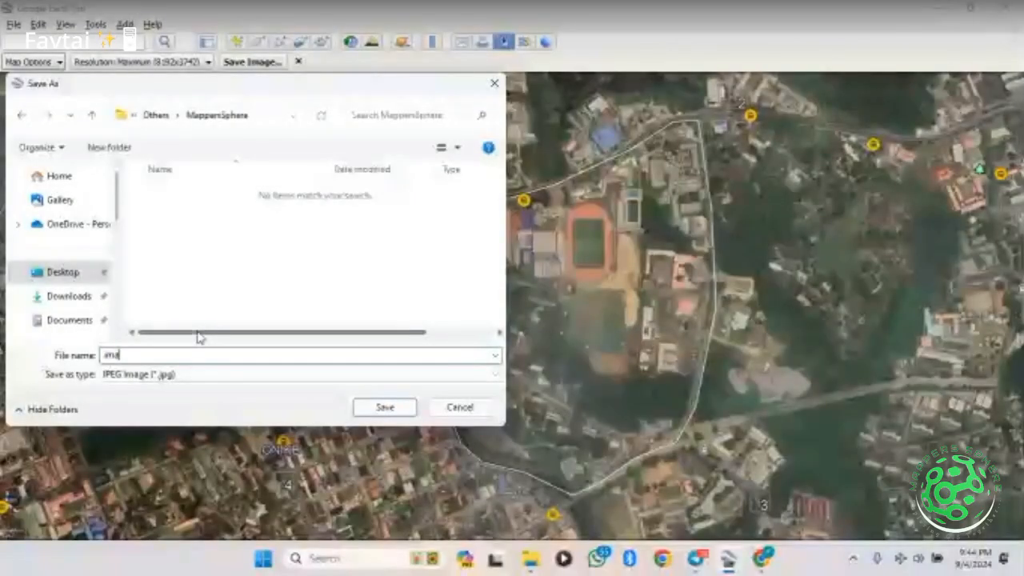
pyautogui.write('ge')
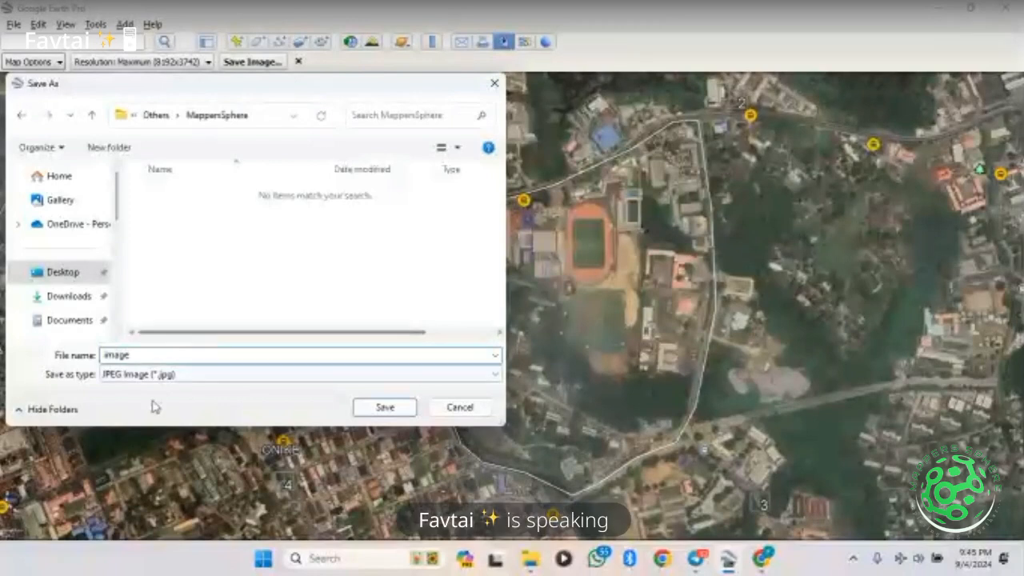
pyautogui.click(385, 408)
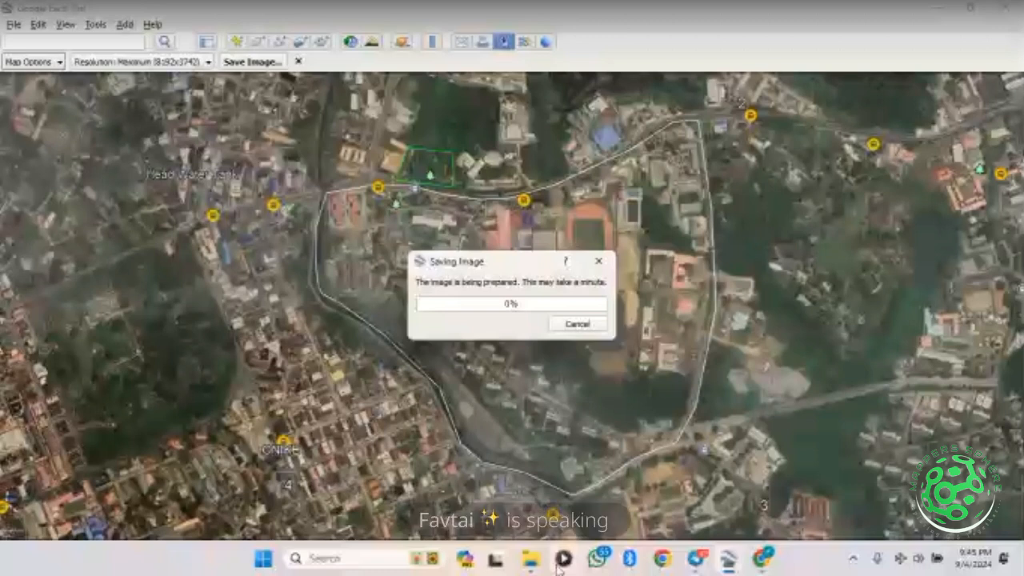
# Search the computer for Offline Map Maker, launch it, and return to Google Earth Pro
pyautogui.click(330, 558)
pyautogui.write('d')
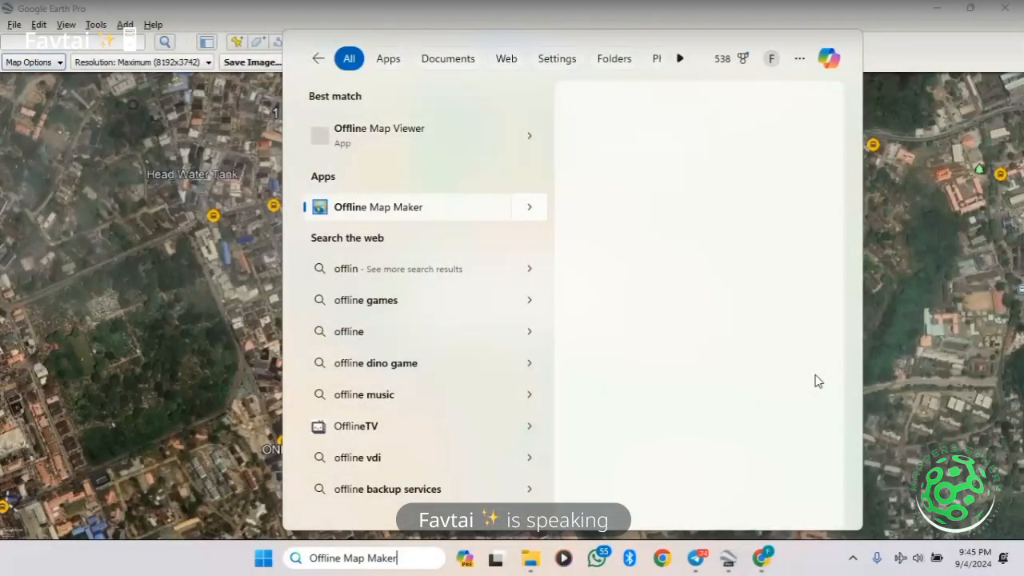
pyautogui.press('Return')
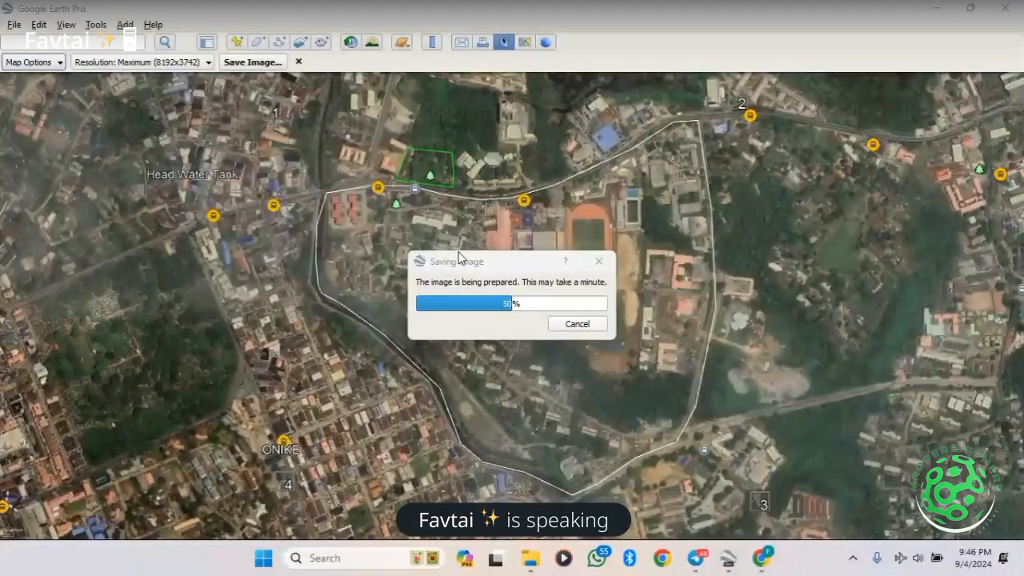
pyautogui.click(728, 560)
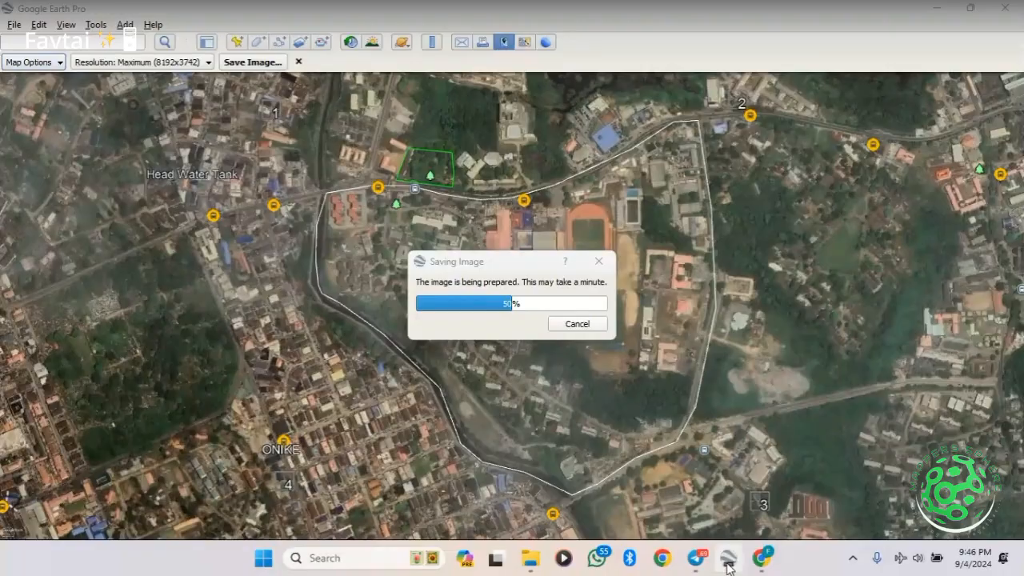
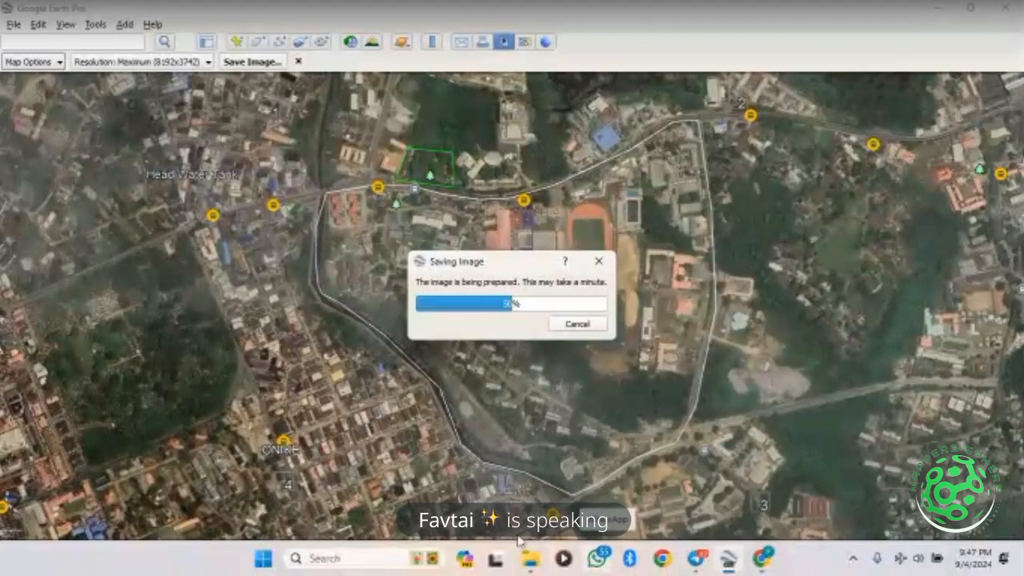
# Show the sidebar with Places and Layers again, and try to quit the program, cancelling at the unsaved-items prompt
pyautogui.moveTo(526, 546)
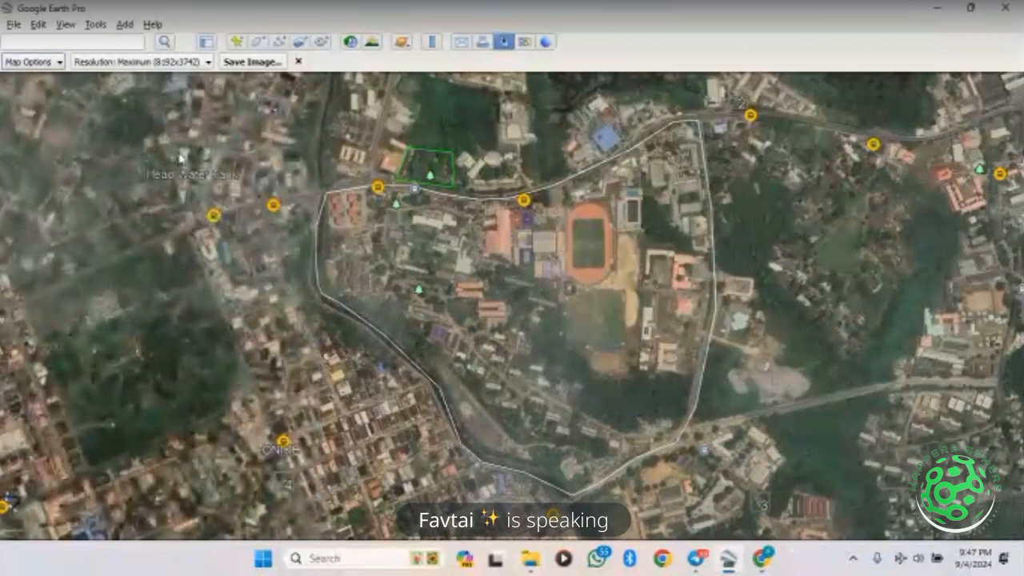
pyautogui.click(206, 41)
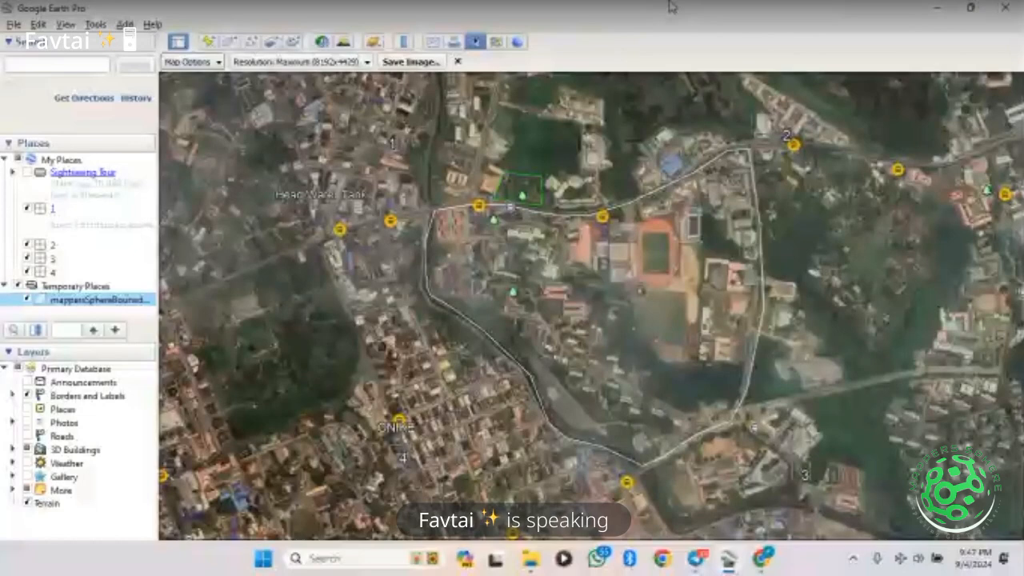
pyautogui.click(1005, 6)
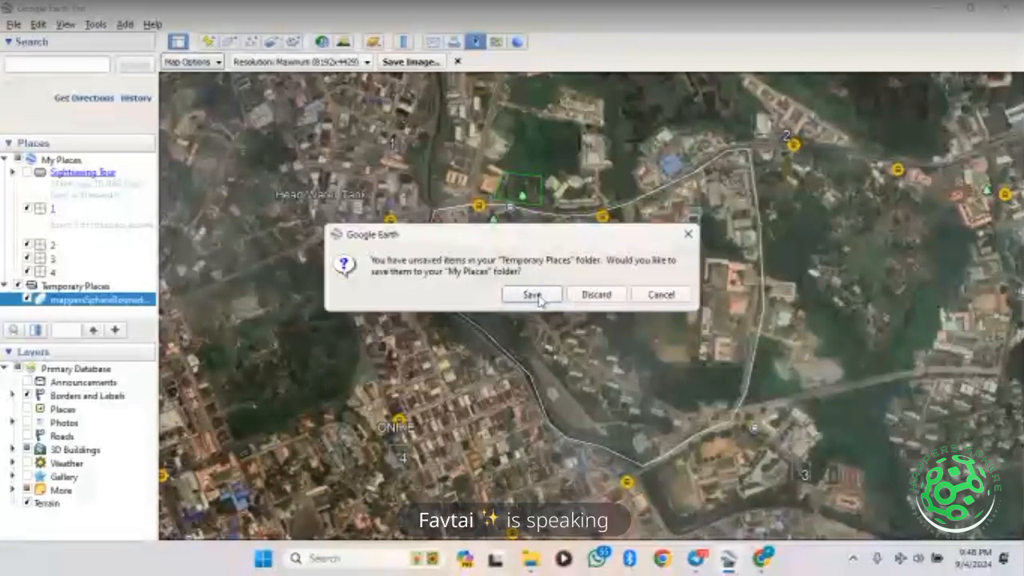
pyautogui.click(688, 234)
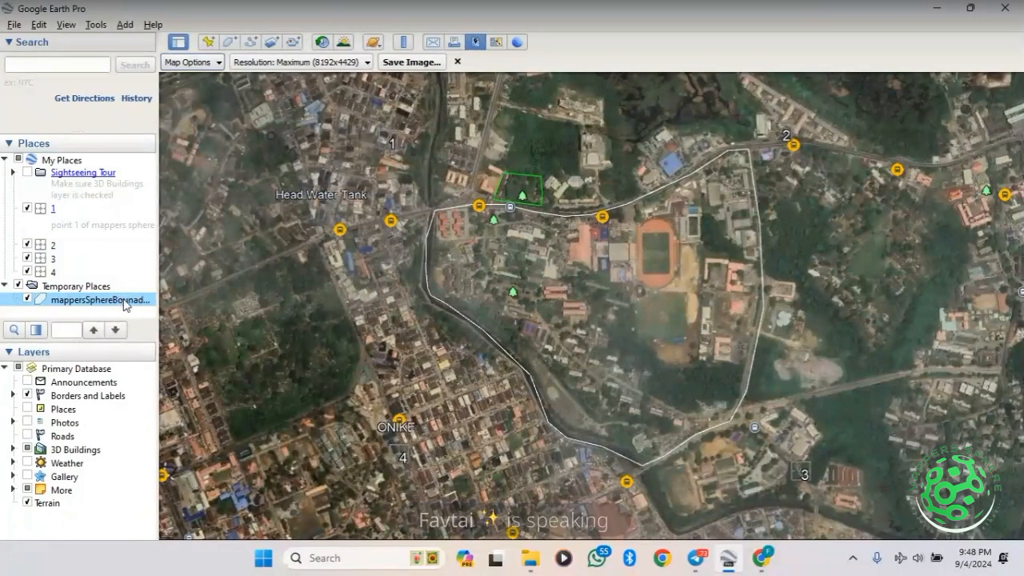
# Save the mappersSphereBounadary polygon to My Places and open the dialog for saving it as a place file
pyautogui.rightClick(124, 301)
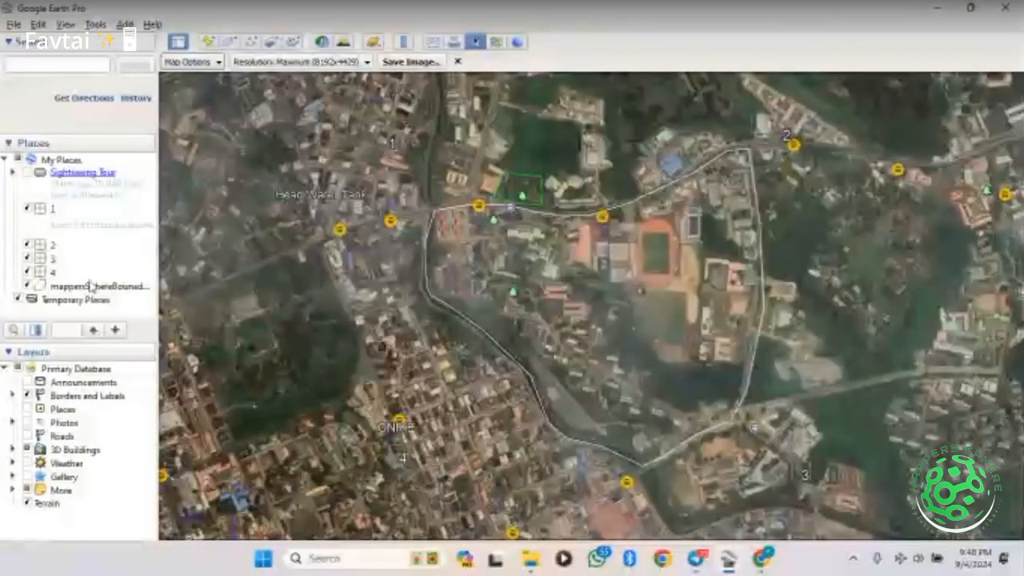
pyautogui.click(89, 287)
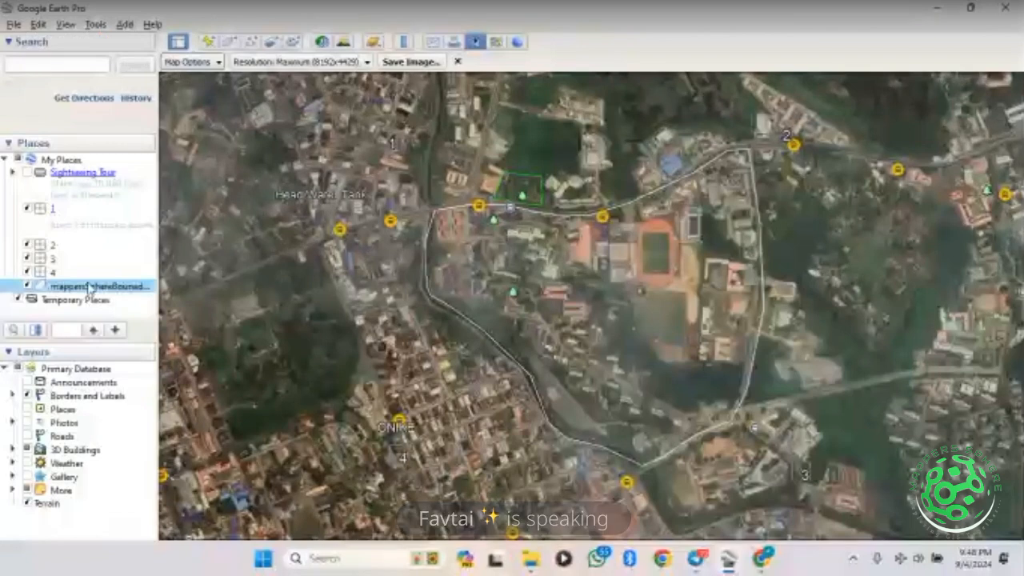
pyautogui.rightClick(90, 287)
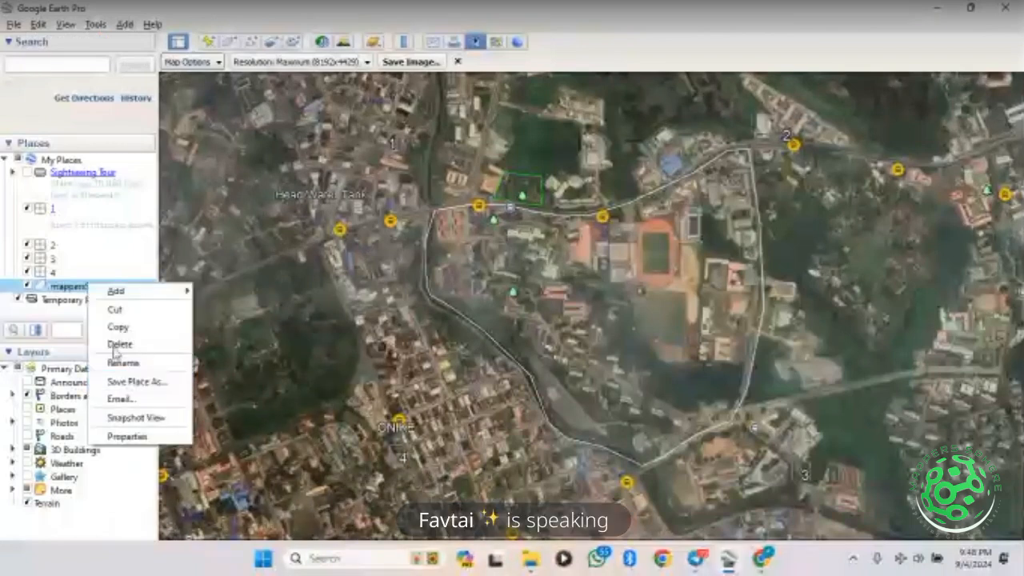
pyautogui.press('Escape')
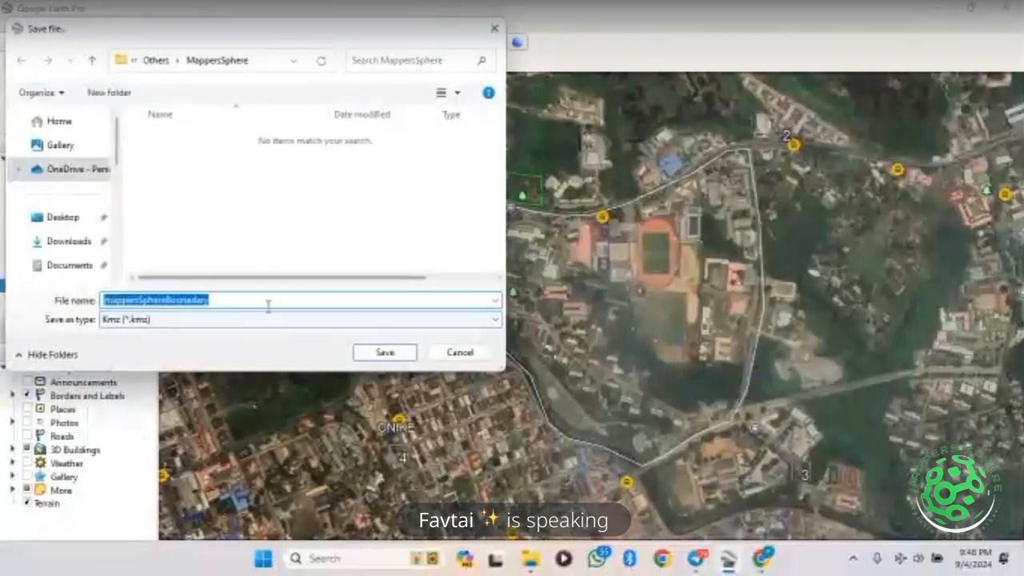
# Set the boundary's file type to Kml (*.kml) and save it as mappersSphereBounadary in the MappersSphere folder
pyautogui.click(270, 320)
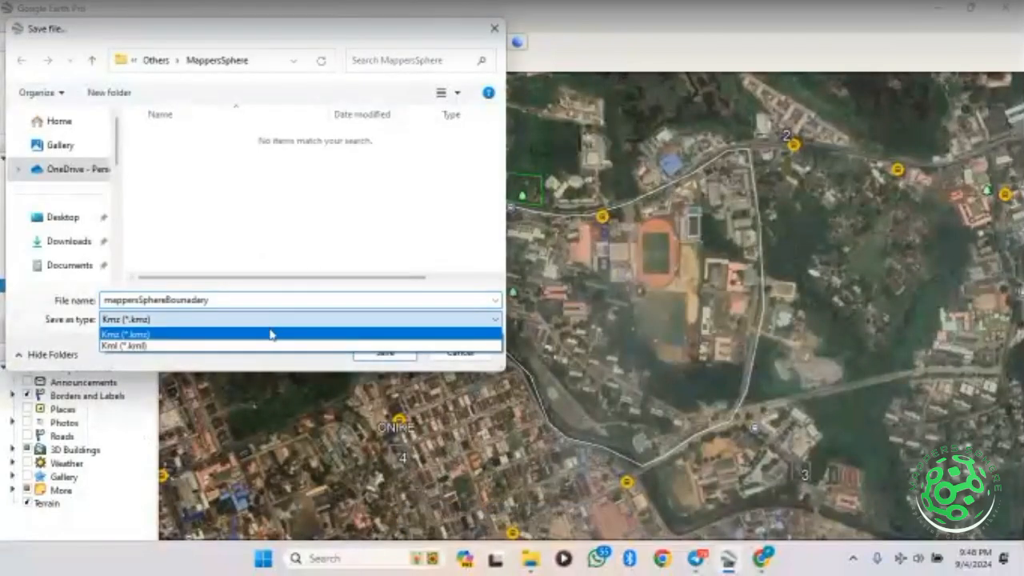
pyautogui.click(269, 335)
pyautogui.click(224, 320)
pyautogui.click(225, 346)
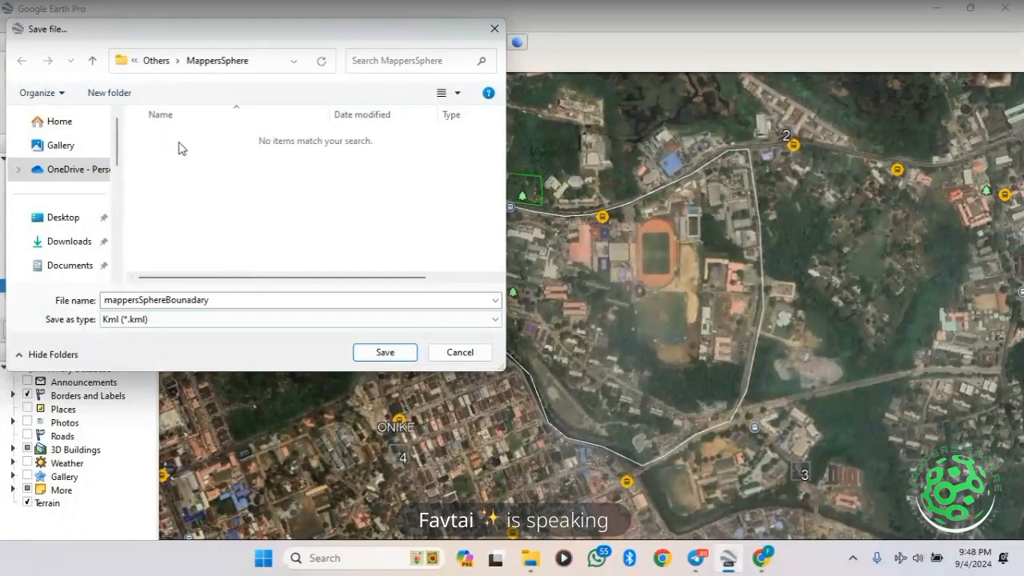
pyautogui.click(364, 353)
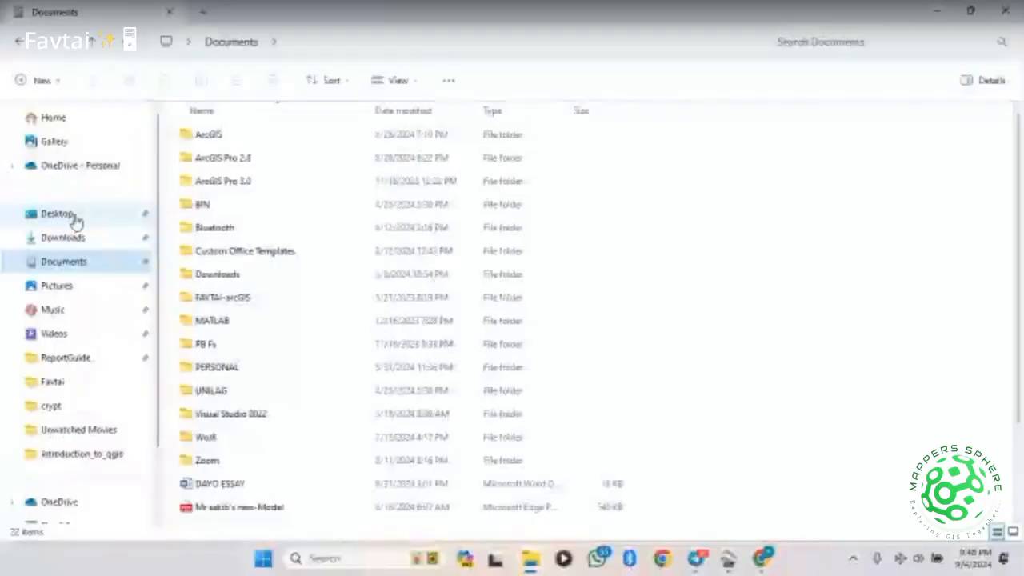
# In File Explorer, go to Desktop > INternship > Others > MappersSphere and open the saved map image
pyautogui.click(56, 214)
pyautogui.click(251, 253)
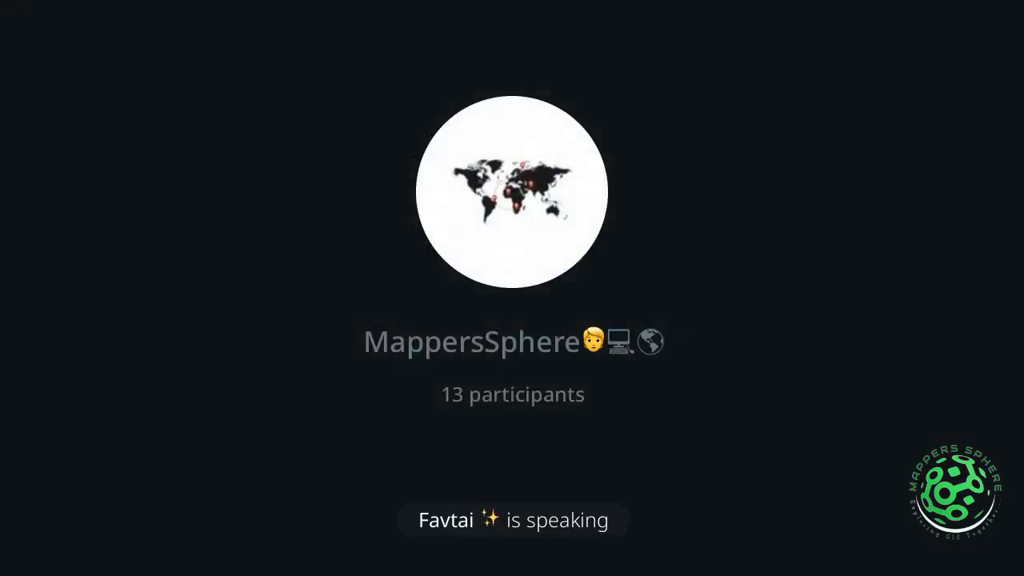
pyautogui.doubleClick(251, 253)
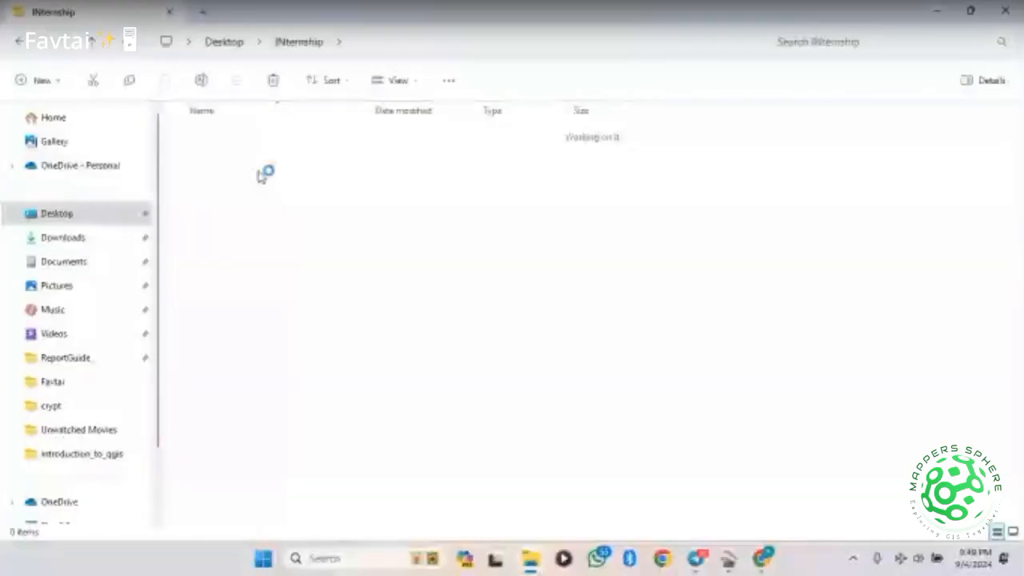
pyautogui.doubleClick(263, 175)
pyautogui.click(255, 160)
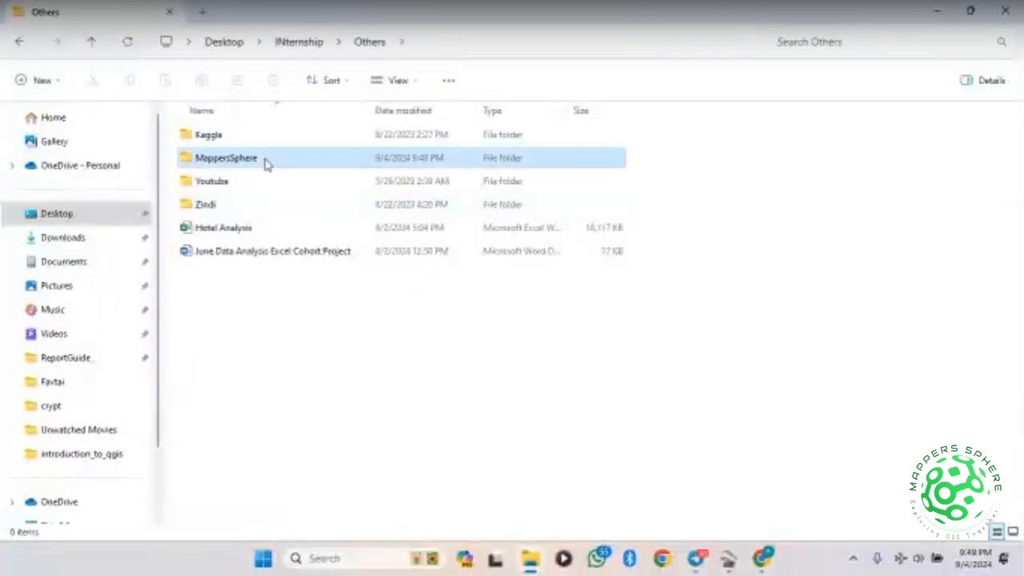
pyautogui.doubleClick(260, 158)
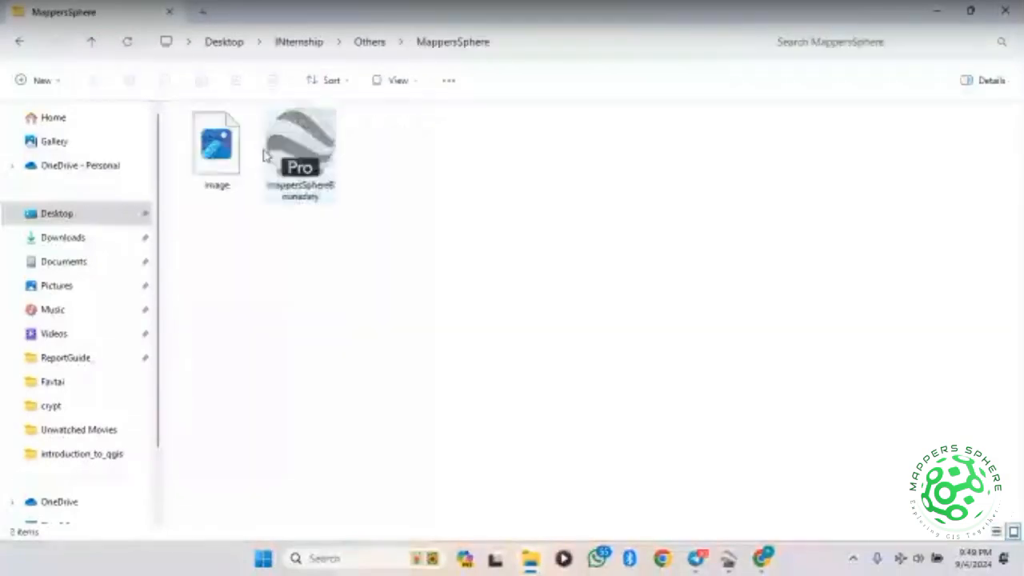
pyautogui.click(213, 145)
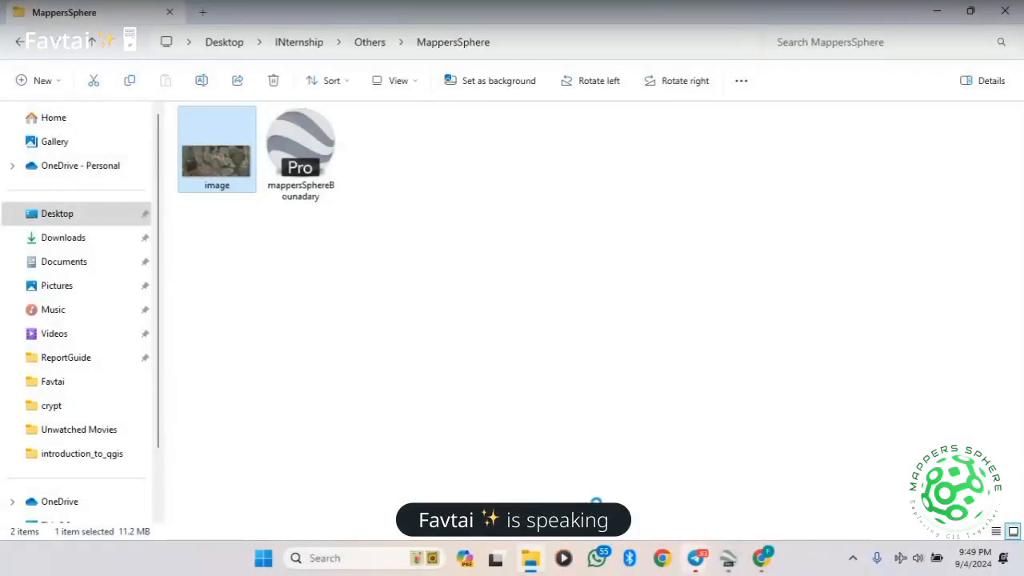
# Find and launch Offline Map Maker through the computer search, and close Google Earth Pro
pyautogui.click(348, 559)
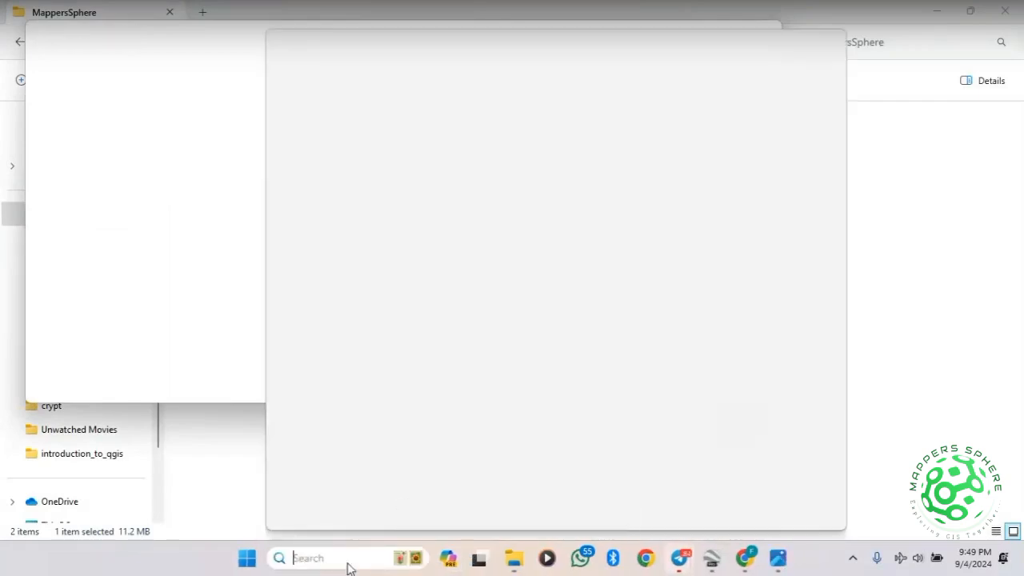
pyautogui.write('o')
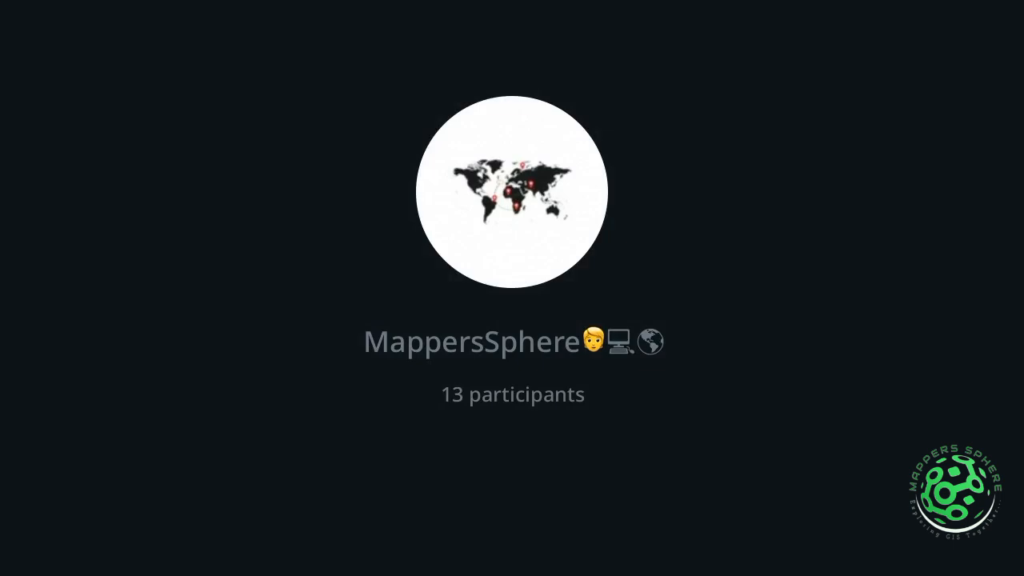
pyautogui.write('m')
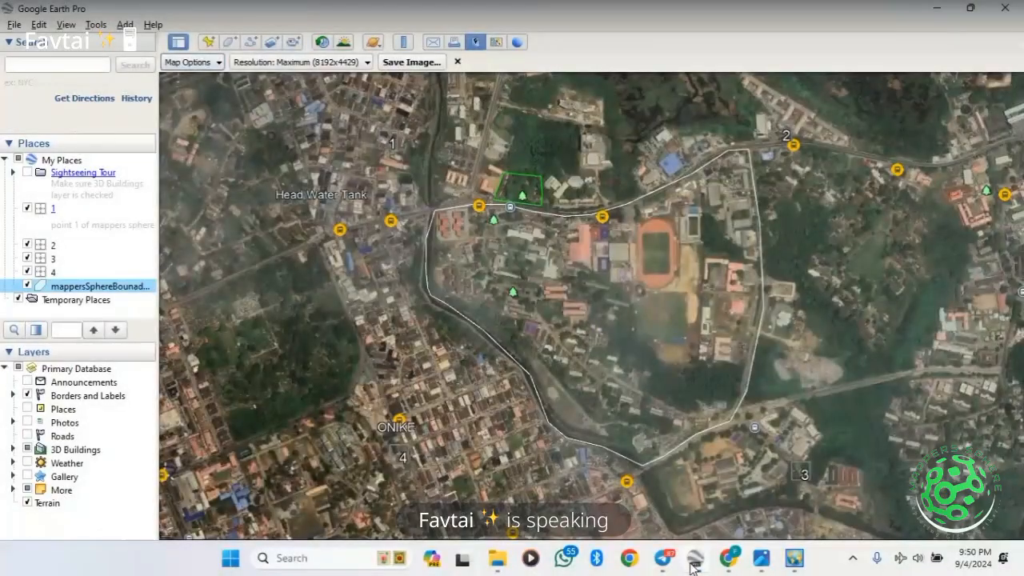
pyautogui.click(1002, 8)
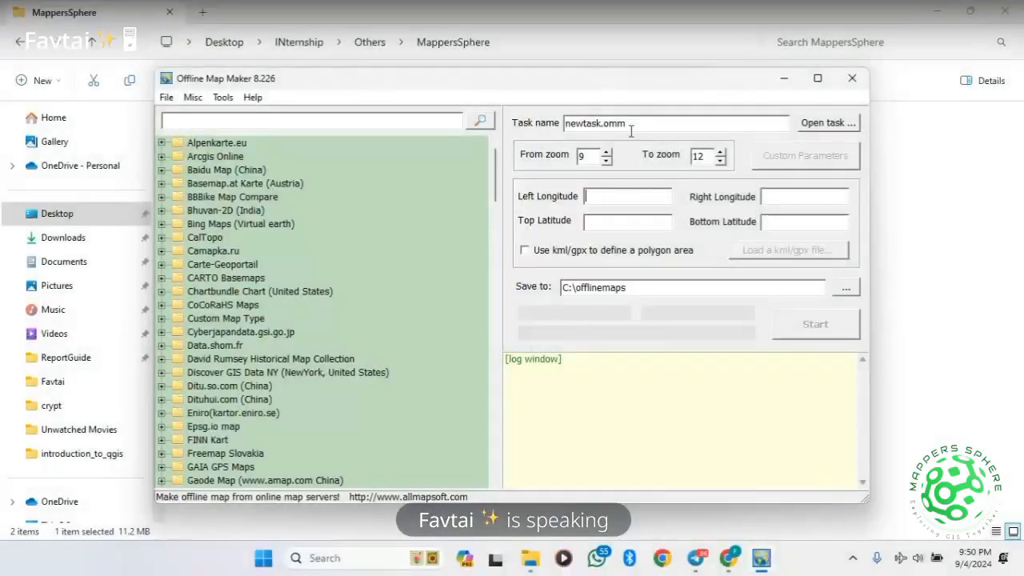
# Replace the task name in Offline Map Maker with a new one beginning with "Map"
pyautogui.moveTo(634, 83); pyautogui.dragTo(655, 105)
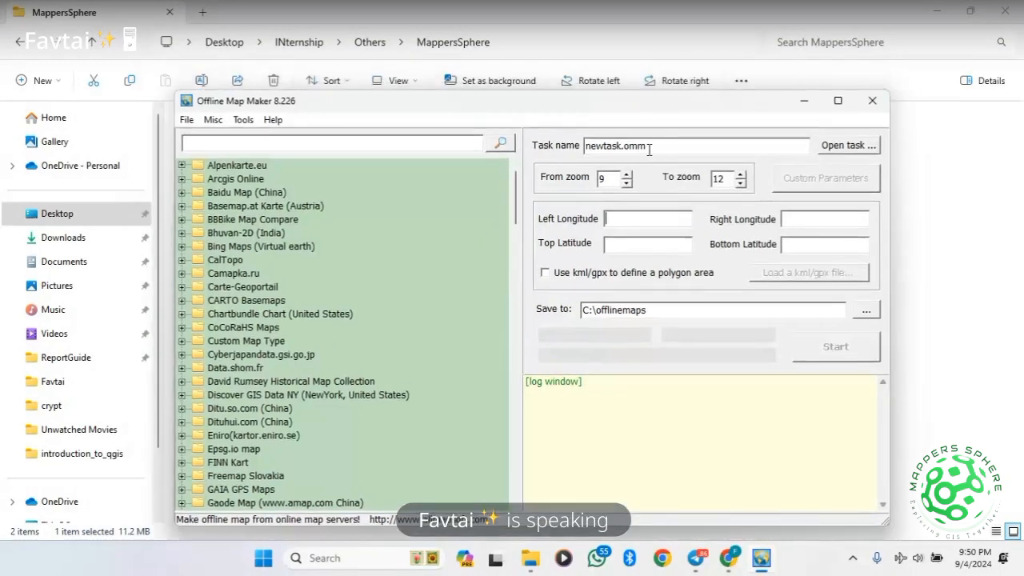
pyautogui.moveTo(667, 144); pyautogui.dragTo(536, 148)
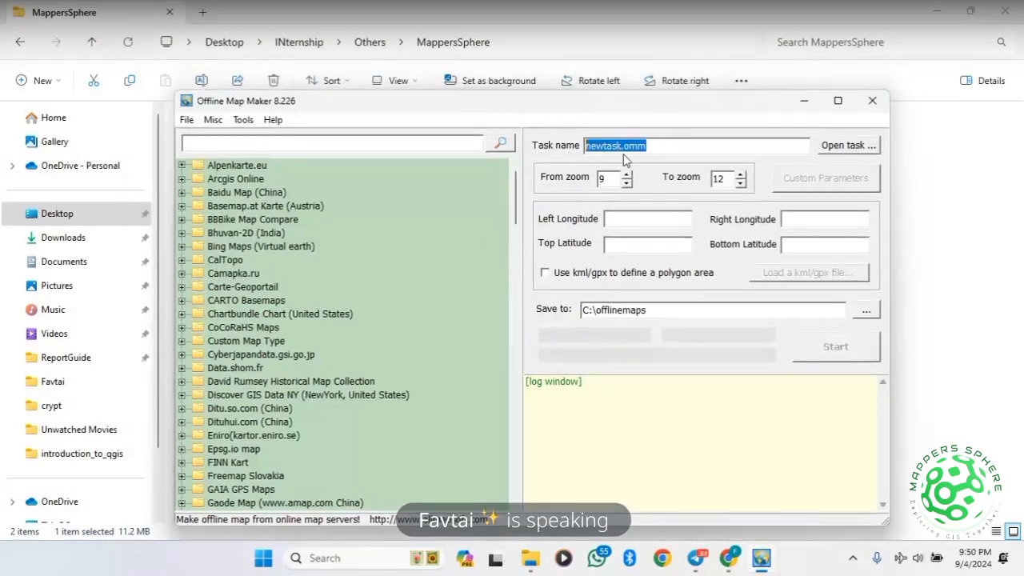
pyautogui.click(680, 145)
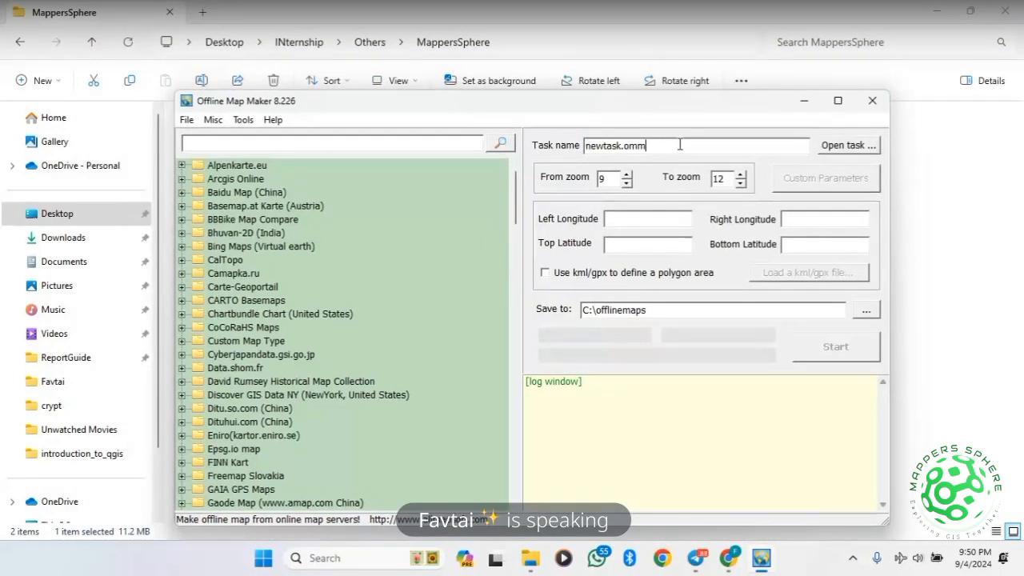
pyautogui.moveTo(680, 144); pyautogui.dragTo(579, 146)
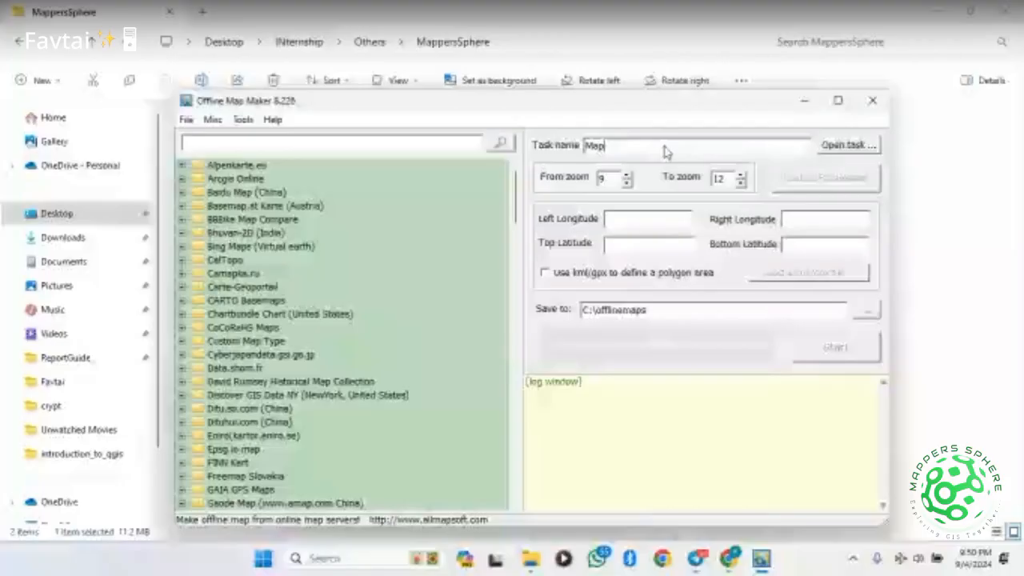
# Name the map download task MappersSphereOMM
pyautogui.write('persSp')
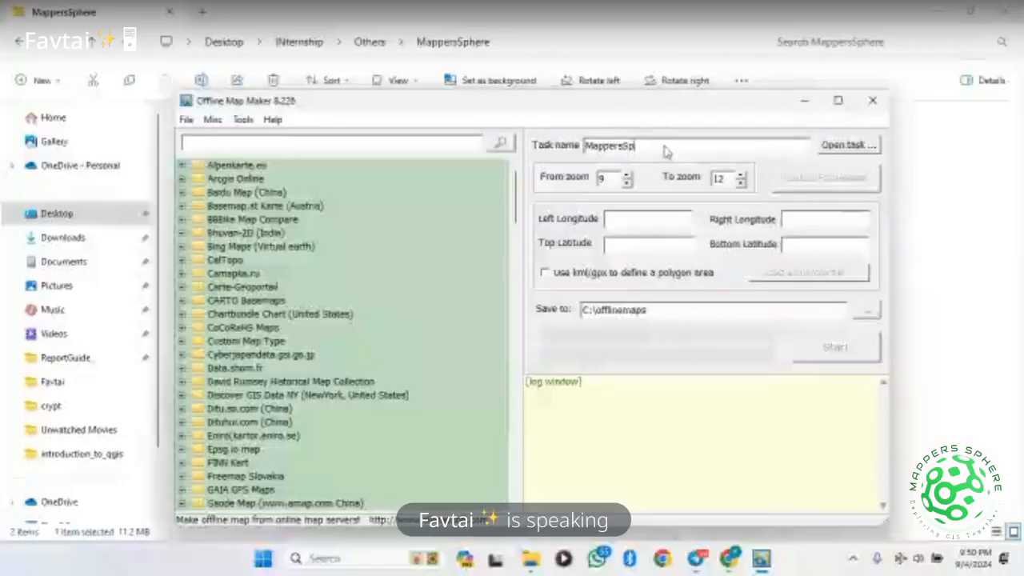
pyautogui.write('he')
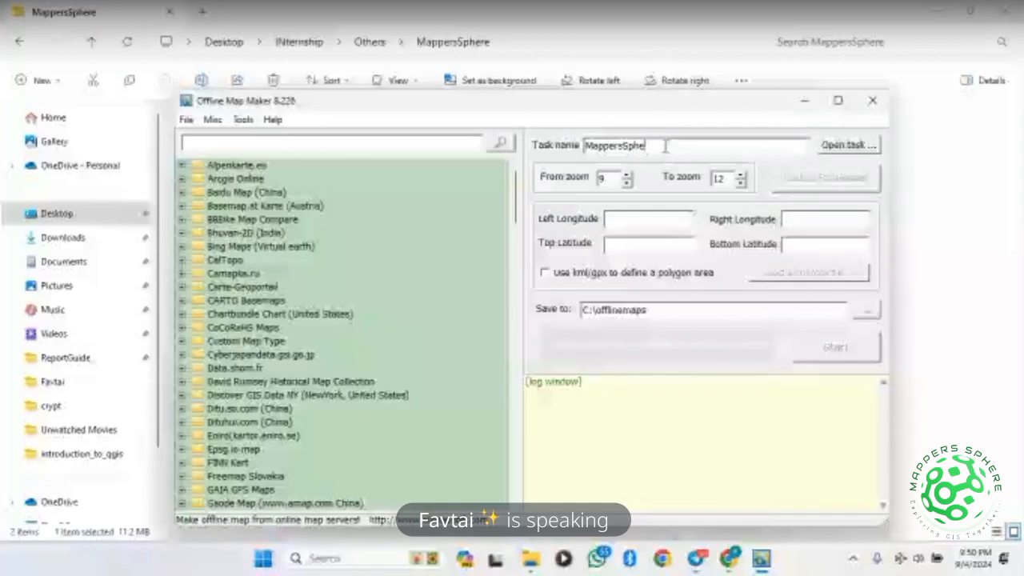
pyautogui.write('re')
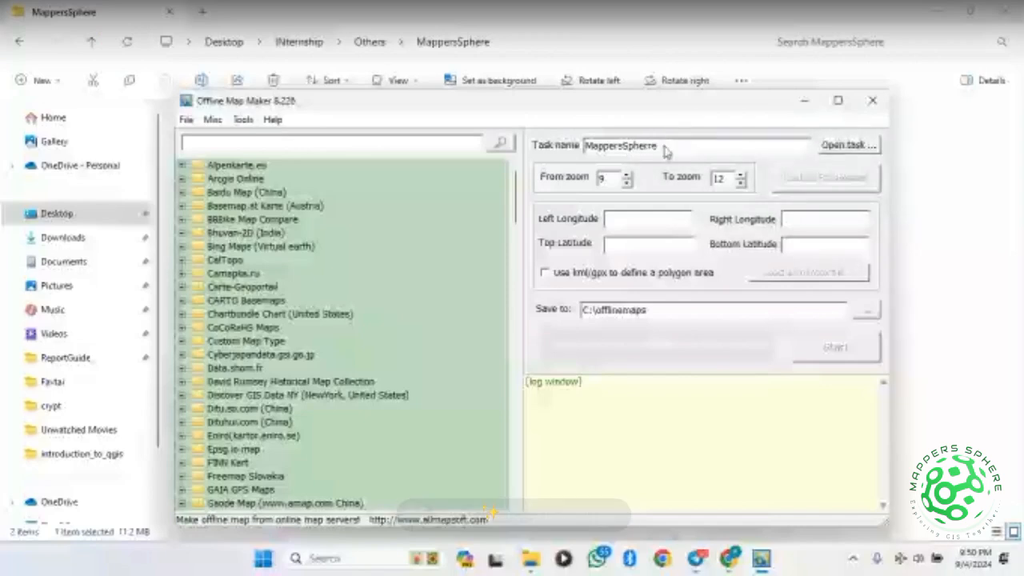
pyautogui.write('0')
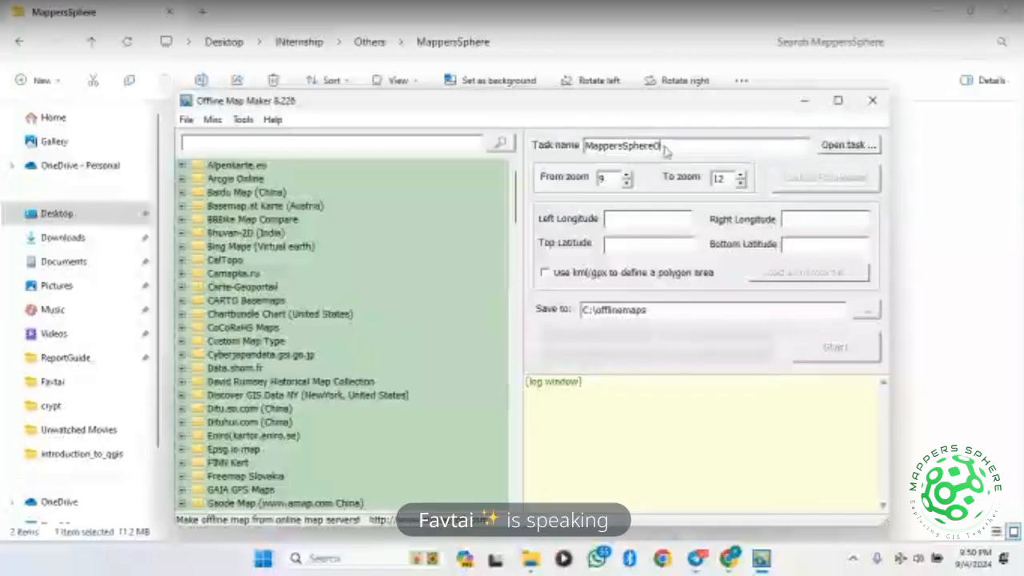
pyautogui.write('1')
pyautogui.write('MM')
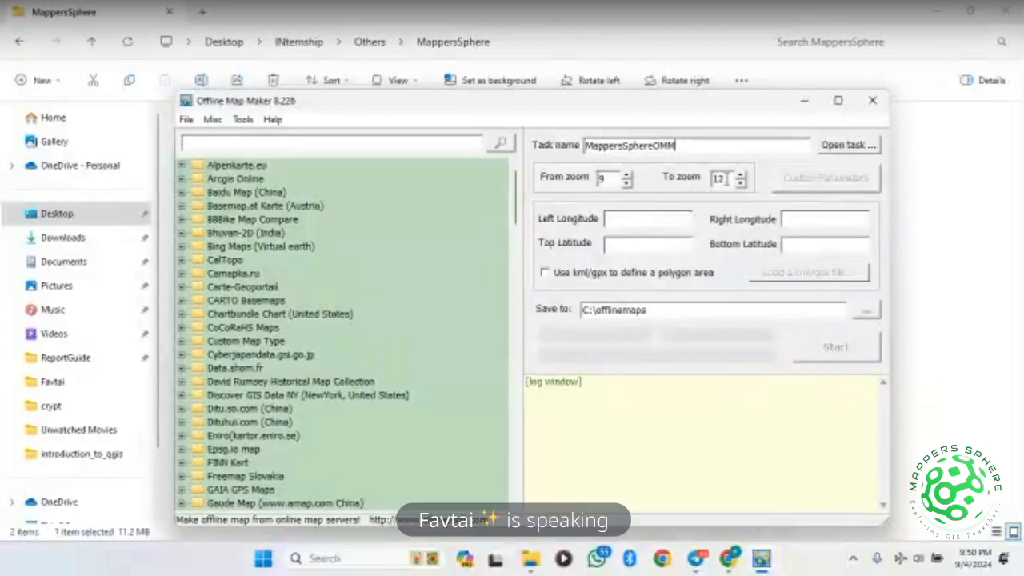
# Raise the task's upper zoom level to 22
pyautogui.click(741, 175)
pyautogui.click(741, 176)
pyautogui.click(741, 175)
pyautogui.click(741, 175)
pyautogui.click(741, 175)
pyautogui.click(741, 175)
pyautogui.click(740, 175)
pyautogui.click(741, 176)
pyautogui.click(741, 175)
pyautogui.click(741, 175)
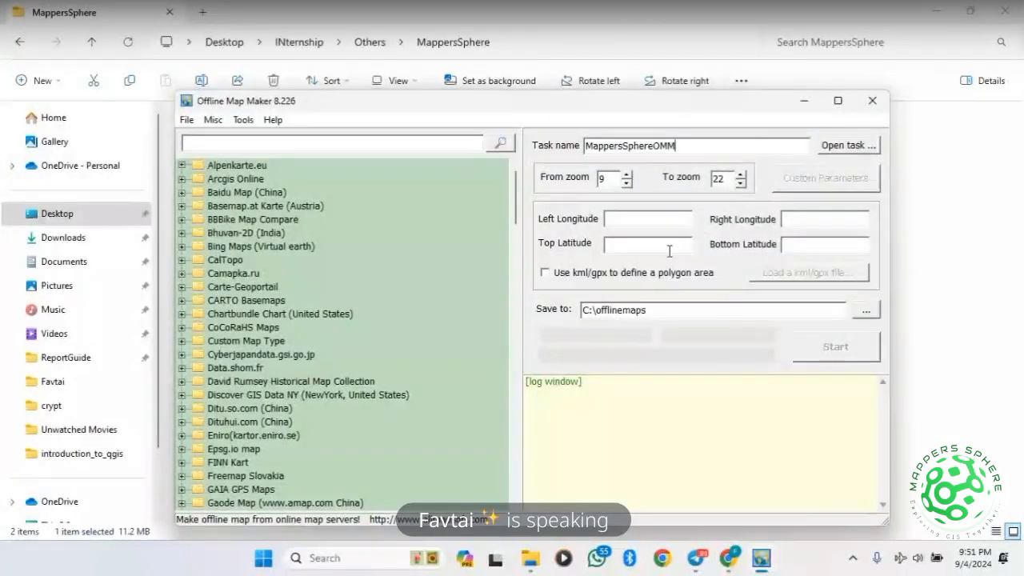
# Search the computer for "earth" and open Google Earth Pro to find the bounding coordinates
pyautogui.click(614, 218)
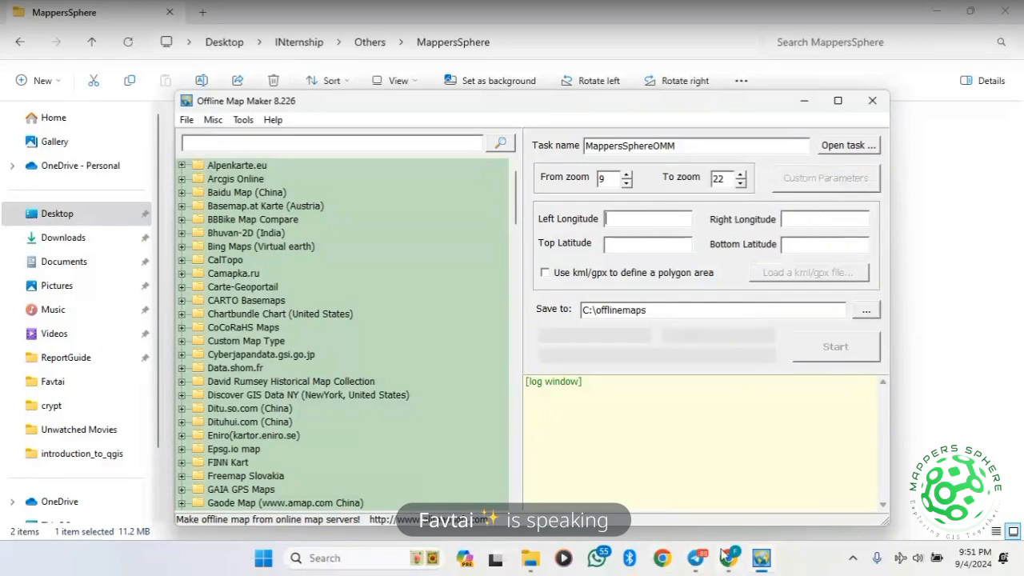
pyautogui.click(379, 565)
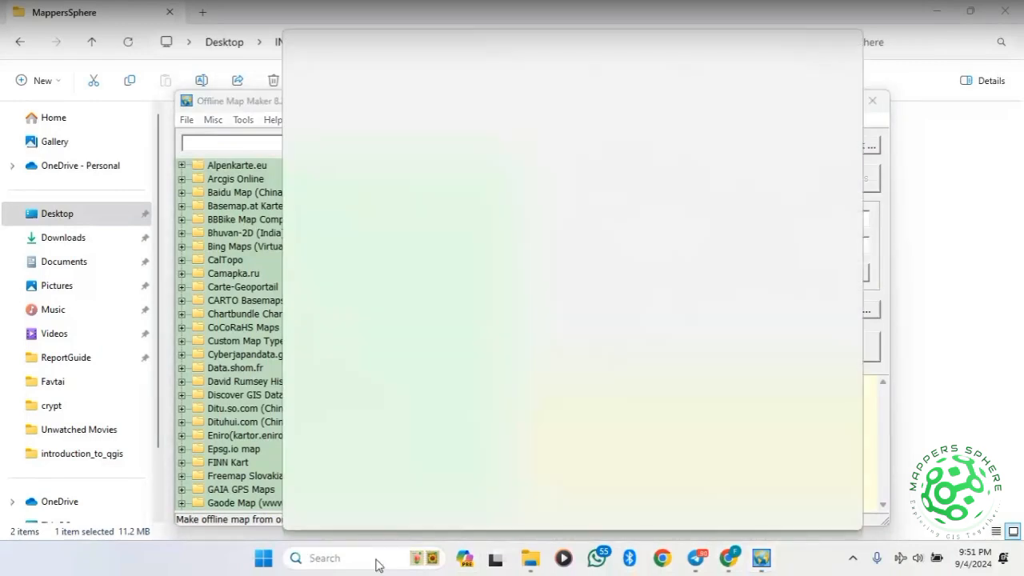
pyautogui.write('ear')
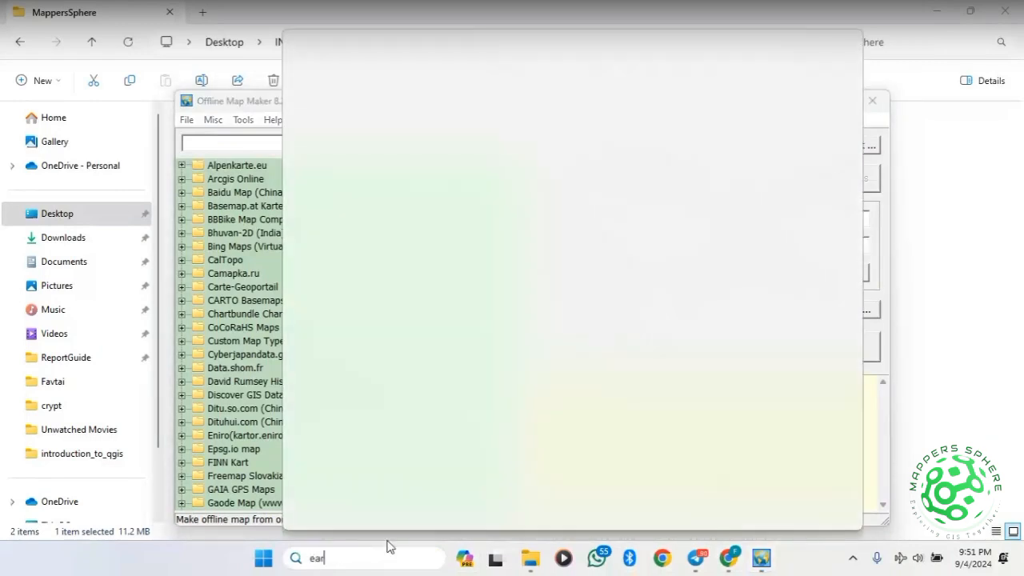
pyautogui.write('th')
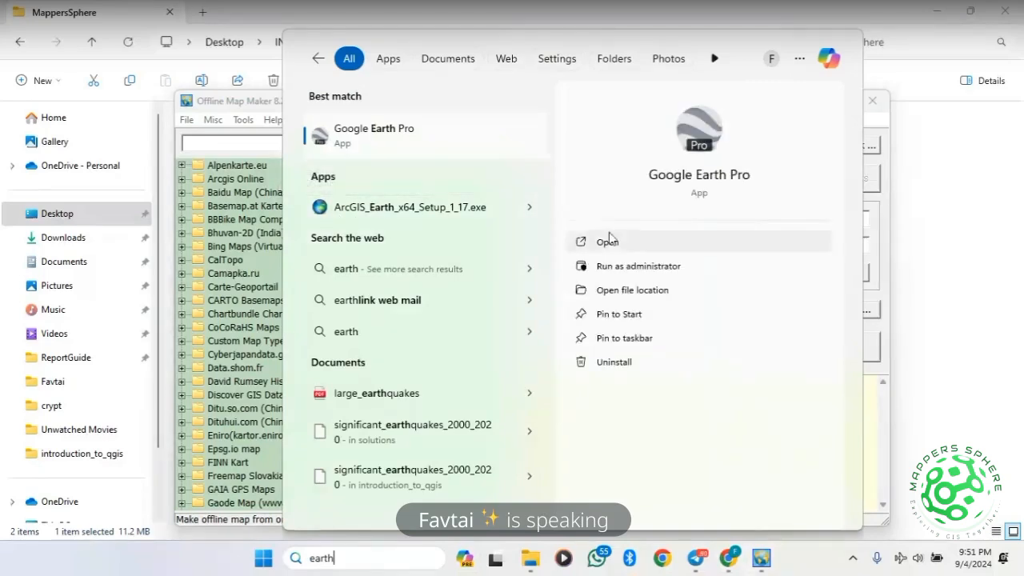
pyautogui.click(678, 194)
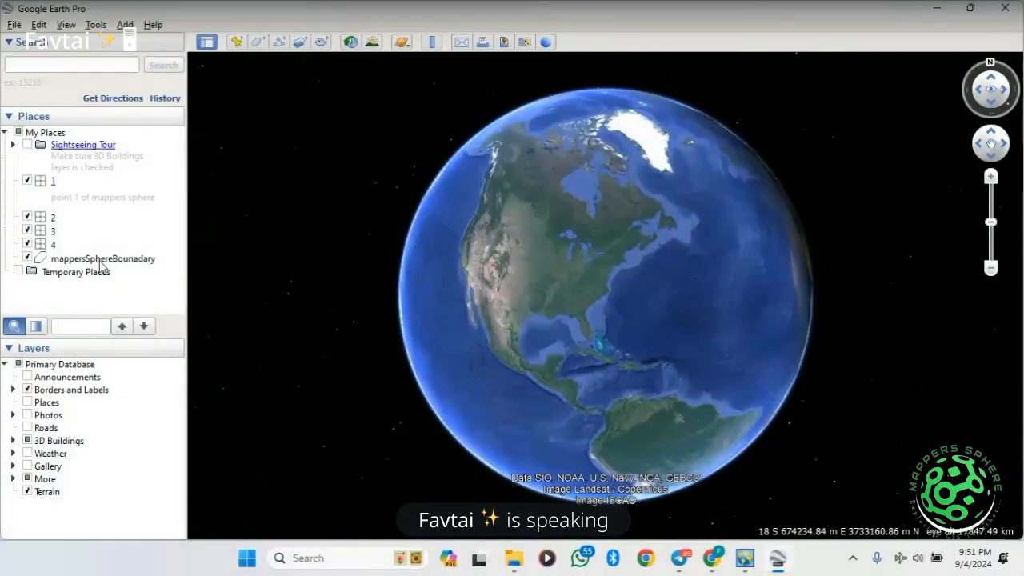
# Fly to the saved mappersSphereBounadary polygon and frame the whole boundary in the 3D view
pyautogui.click(101, 260)
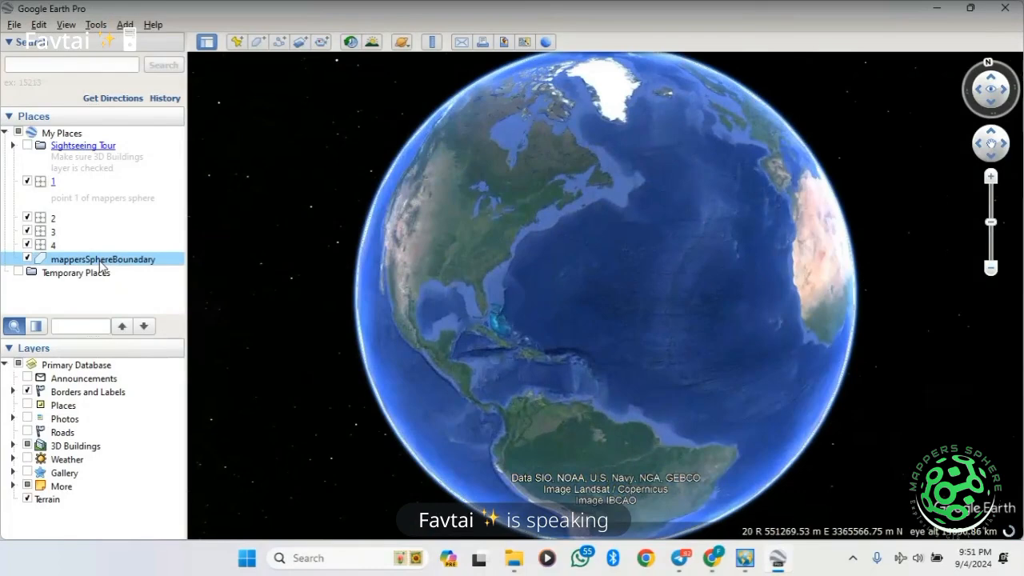
pyautogui.doubleClick(101, 260)
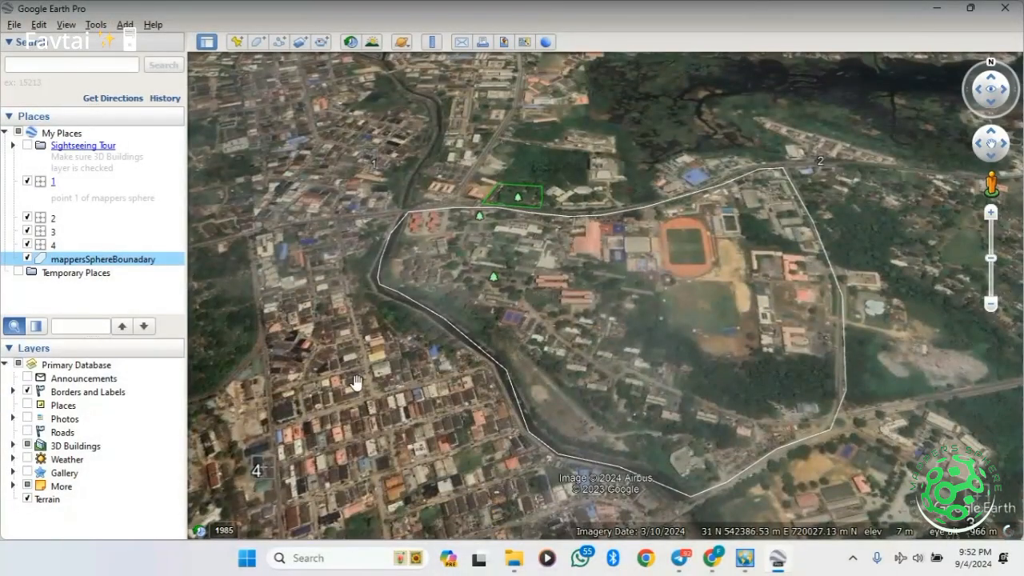
pyautogui.moveTo(356, 382); pyautogui.dragTo(350, 368)
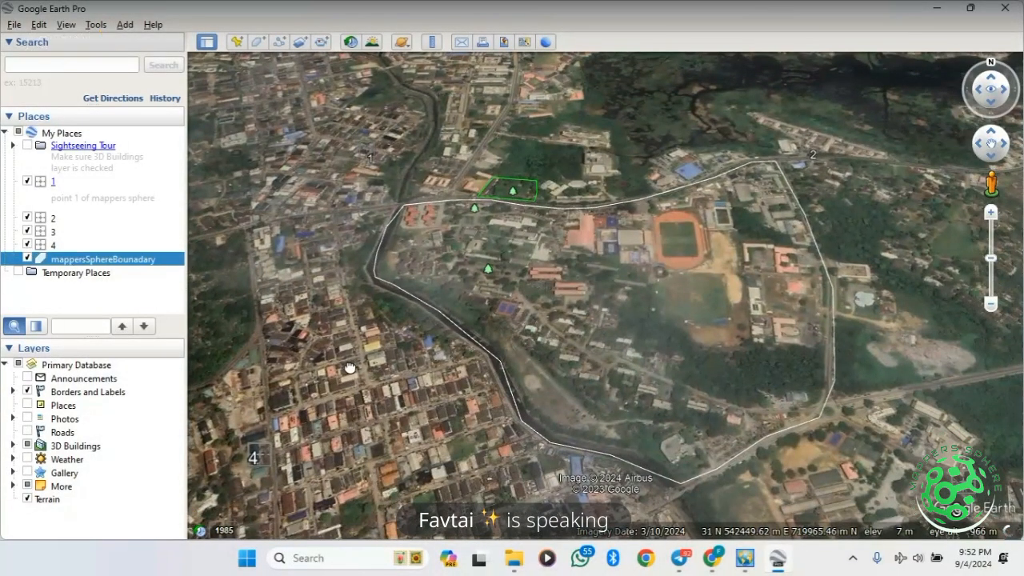
pyautogui.scroll(-3, 366, 200)
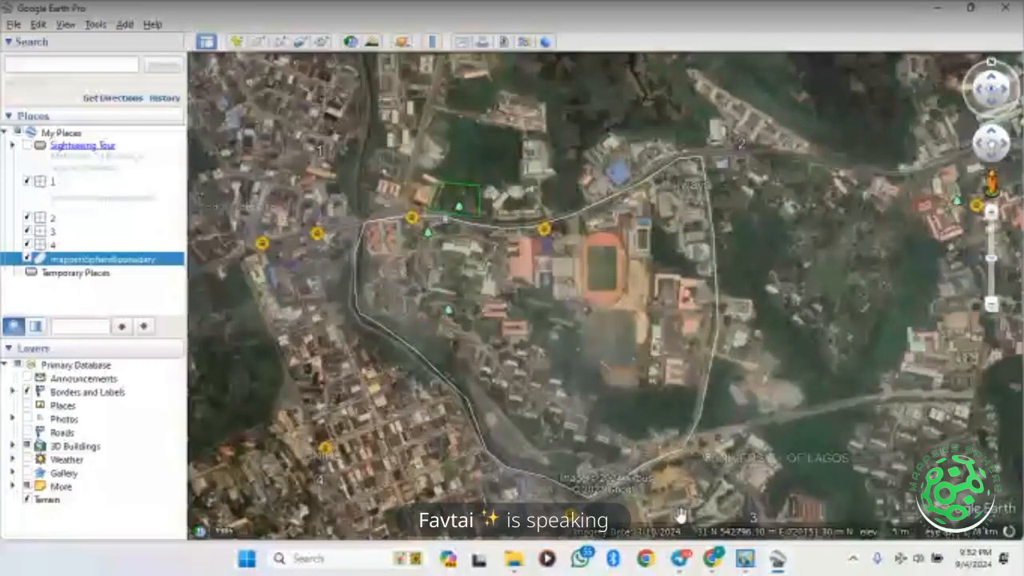
# Check Offline Map Maker's coordinate fields, and in Google Earth Pro's options set the latitude/longitude display to Decimal Degrees
pyautogui.click(745, 558)
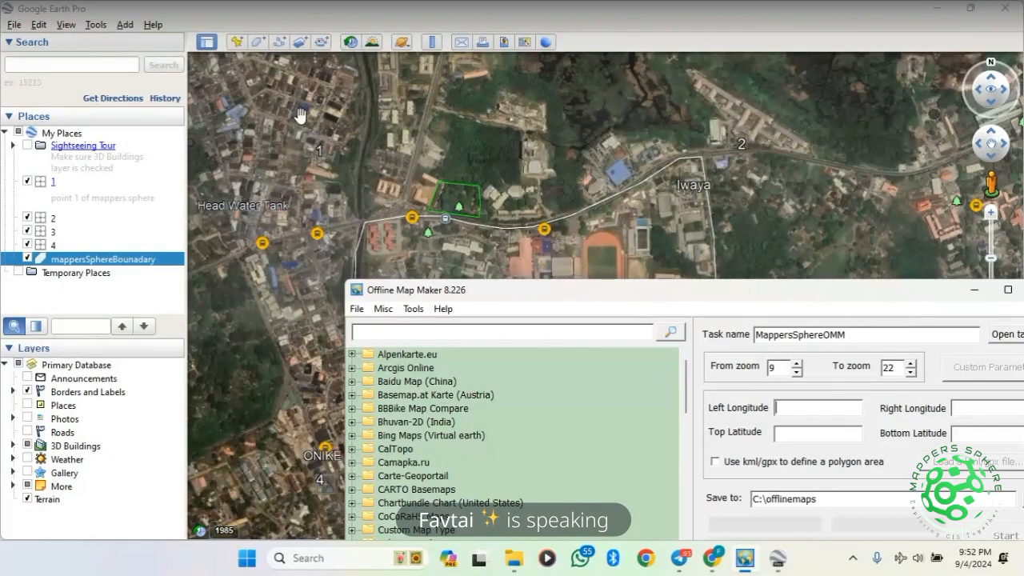
pyautogui.click(66, 25)
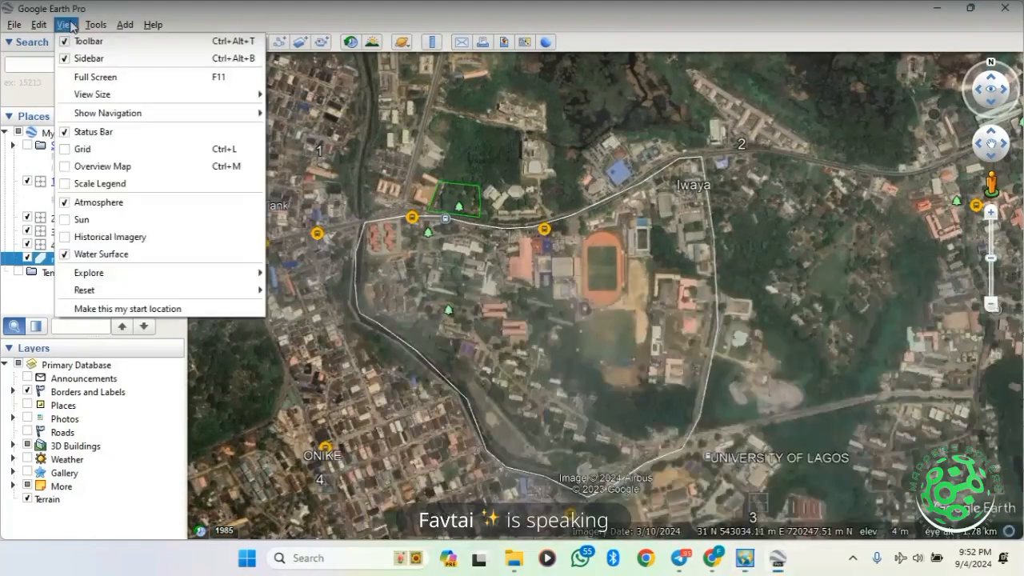
pyautogui.click(66, 25)
pyautogui.click(95, 25)
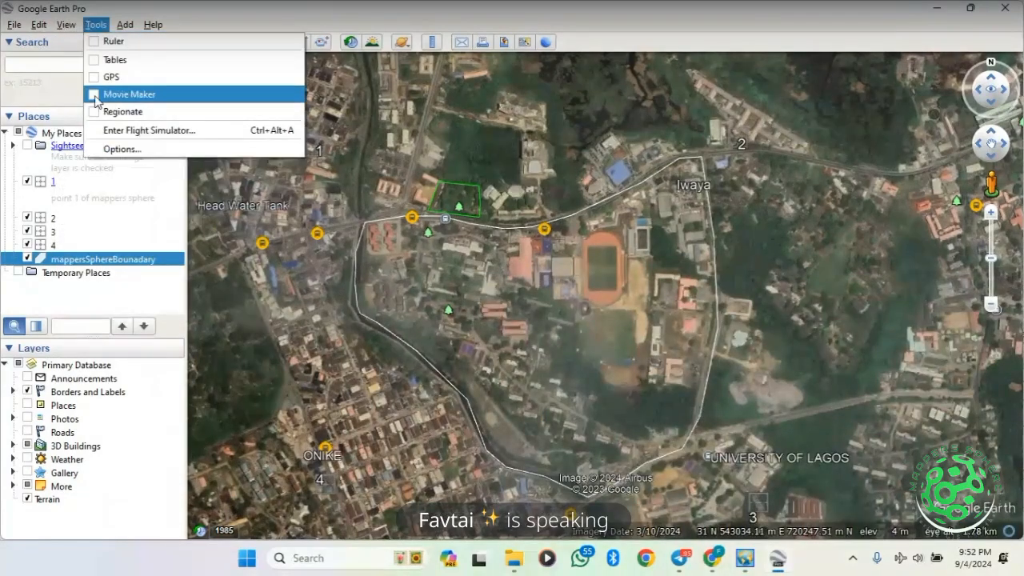
pyautogui.click(118, 149)
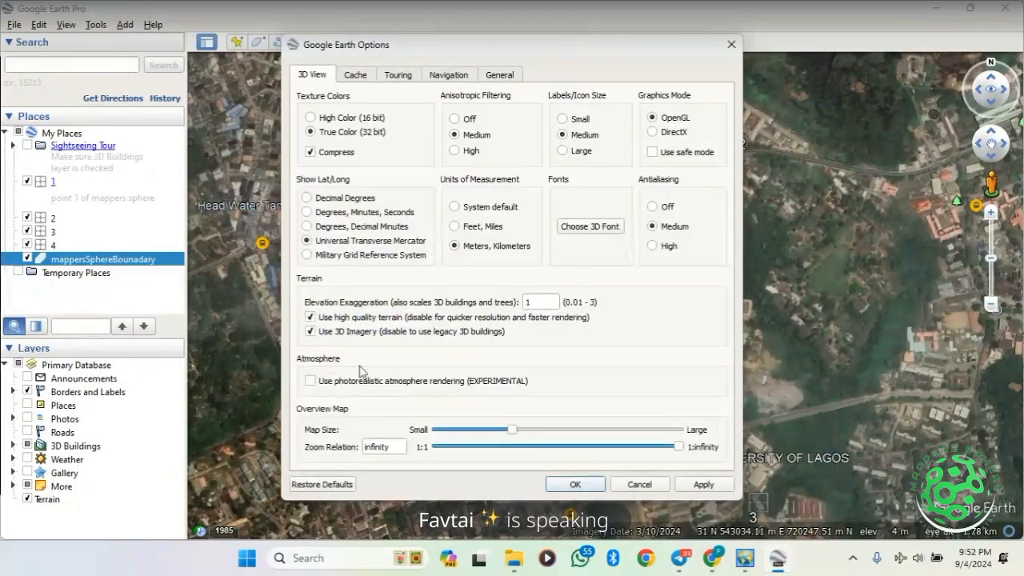
pyautogui.click(340, 200)
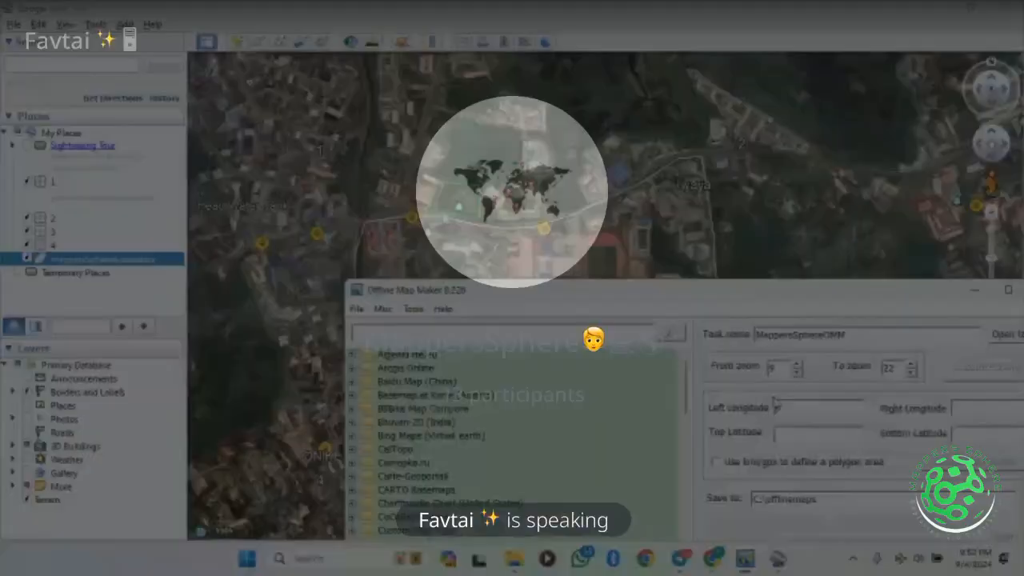
# In Offline Map Maker, enable using a kml/gpx file to define the polygon area
pyautogui.moveTo(596, 296); pyautogui.dragTo(579, 321)
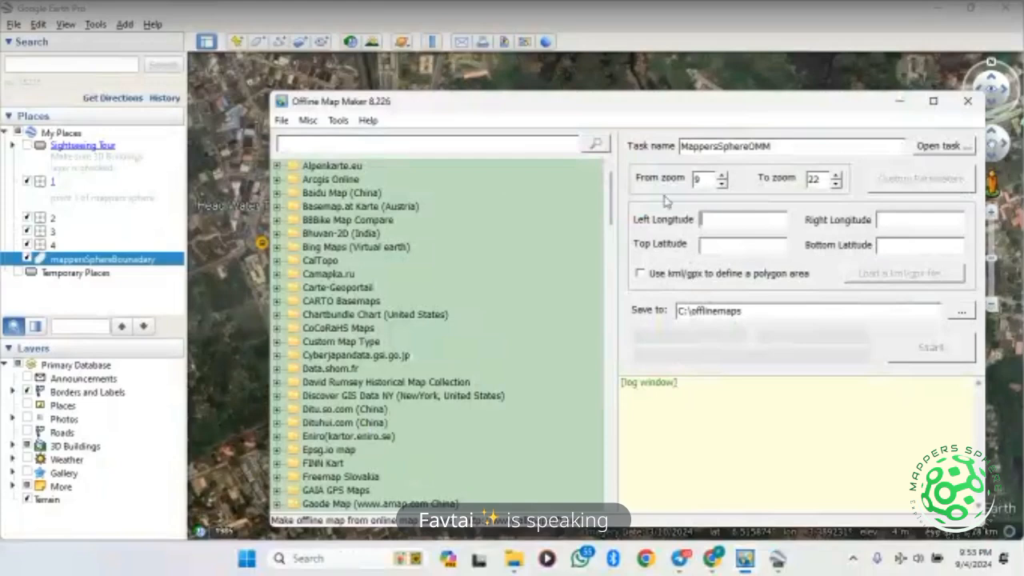
pyautogui.click(640, 274)
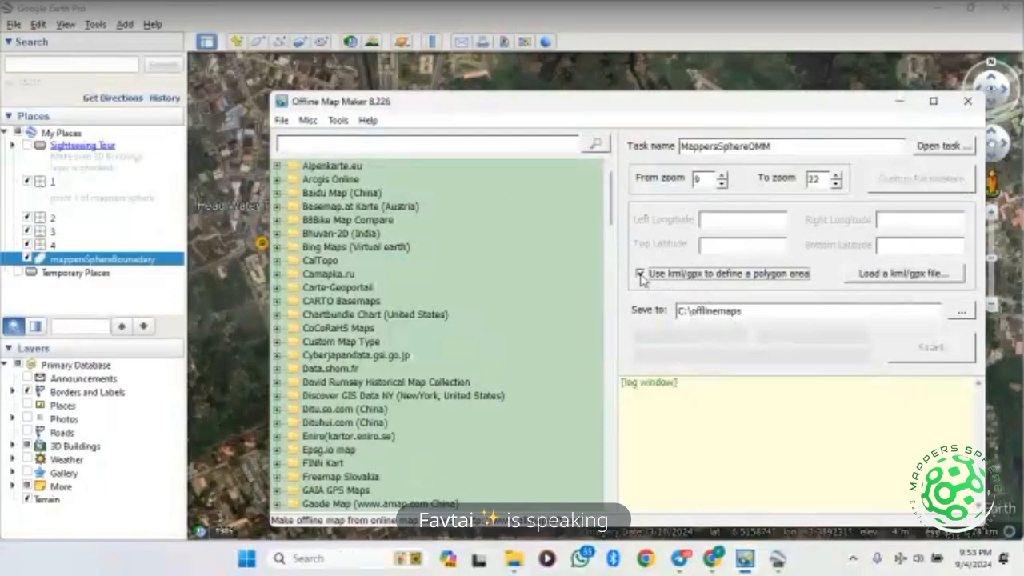
pyautogui.click(857, 275)
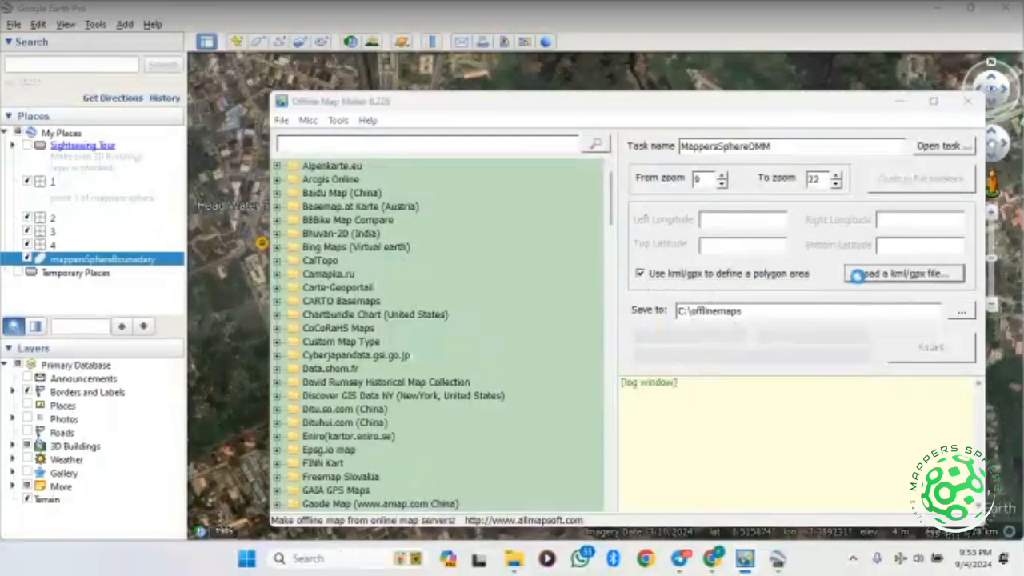
pyautogui.click(854, 278)
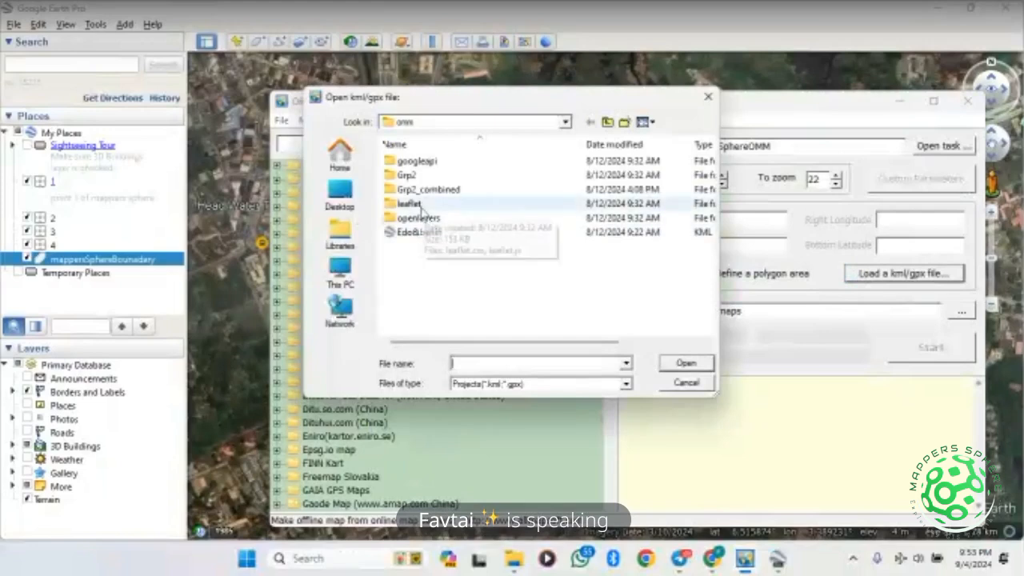
pyautogui.click(344, 206)
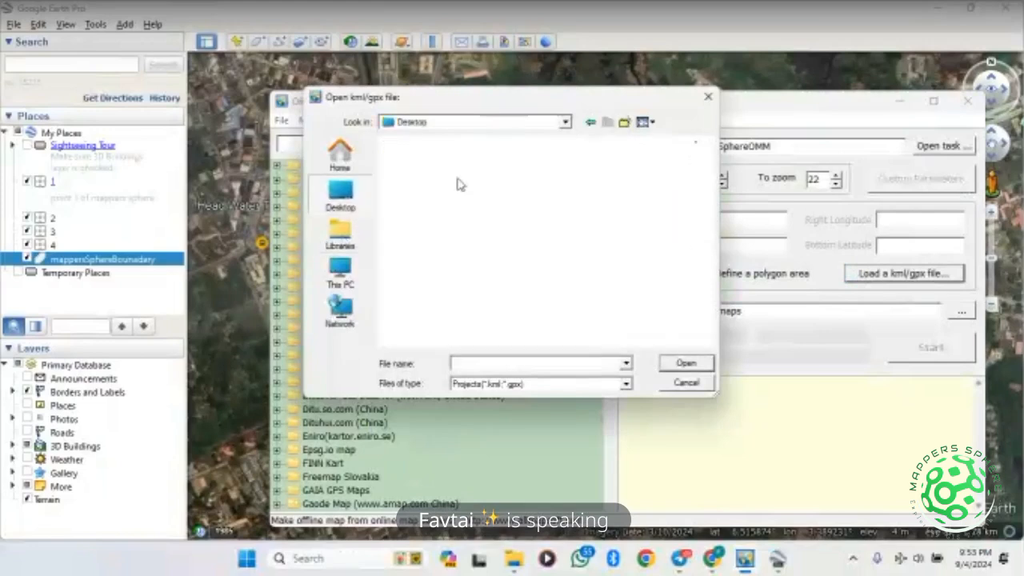
pyautogui.scroll(-2, 472, 238)
pyautogui.scroll(-5, 472, 238)
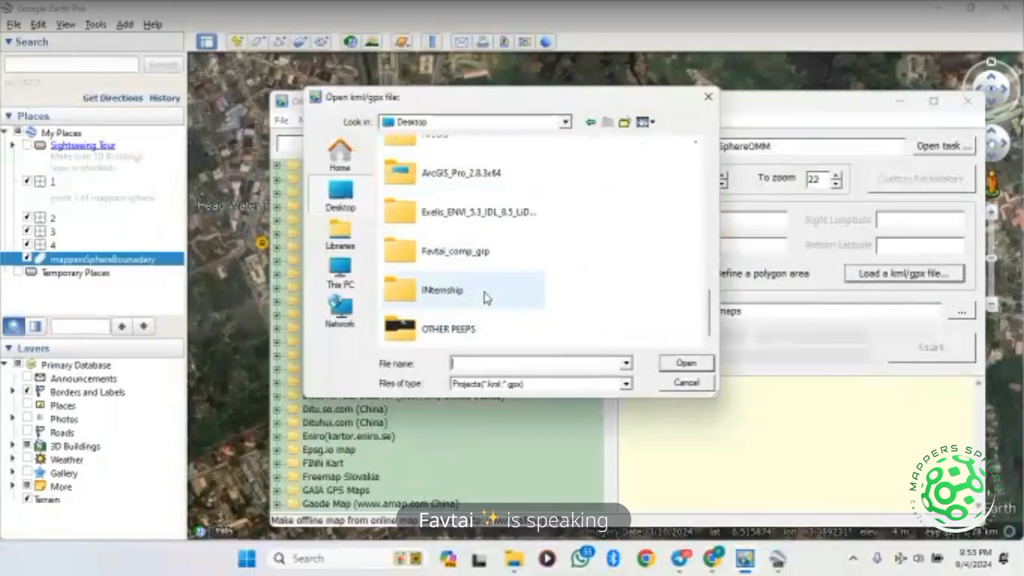
pyautogui.scroll(8, 490, 272)
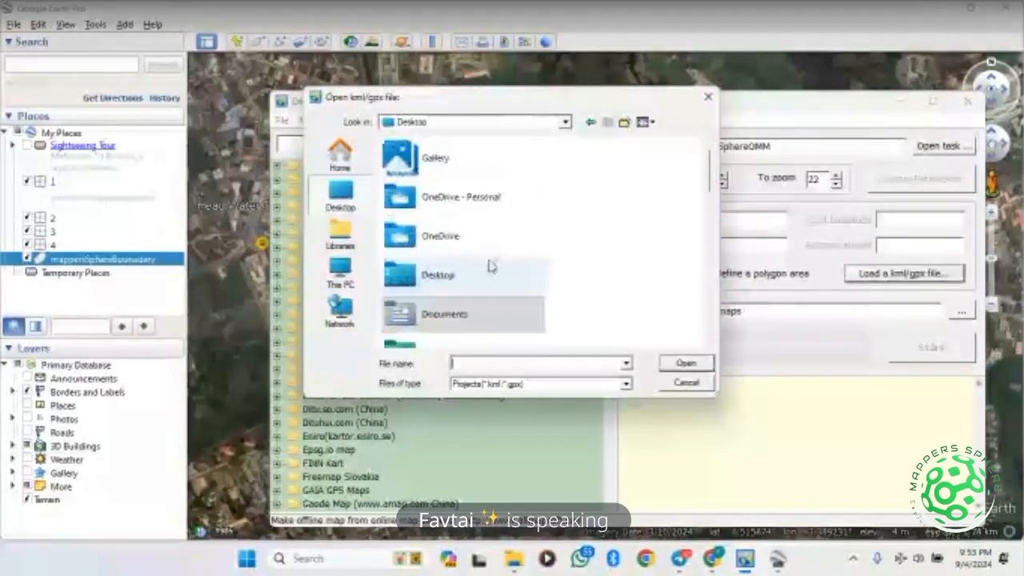
pyautogui.click(707, 97)
# Back in Google Earth Pro, draw a new four-corner polygon around the boundary, with corners near placemarks 1, 2, 3 and 4
pyautogui.click(899, 102)
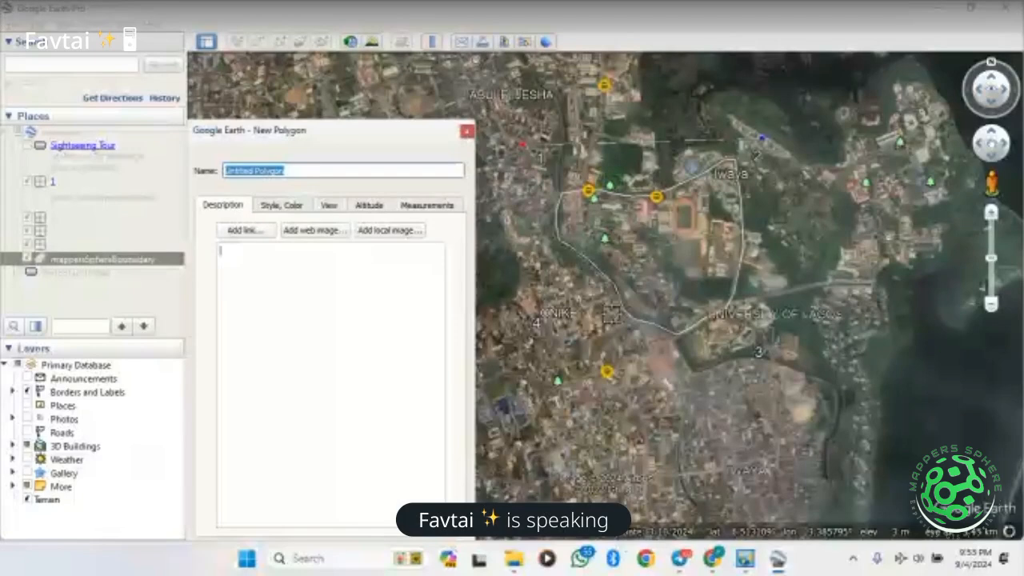
pyautogui.click(760, 330)
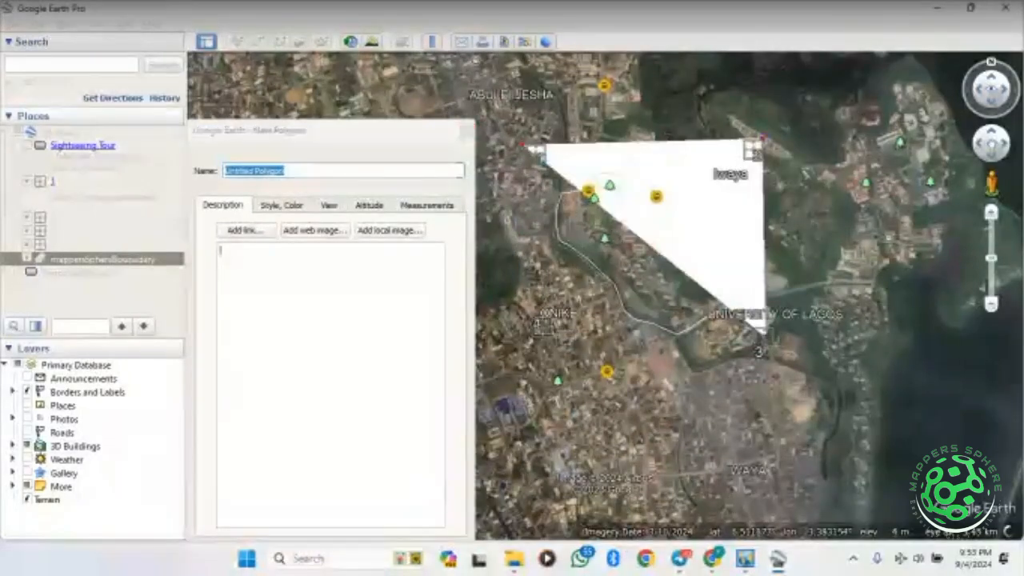
pyautogui.click(541, 321)
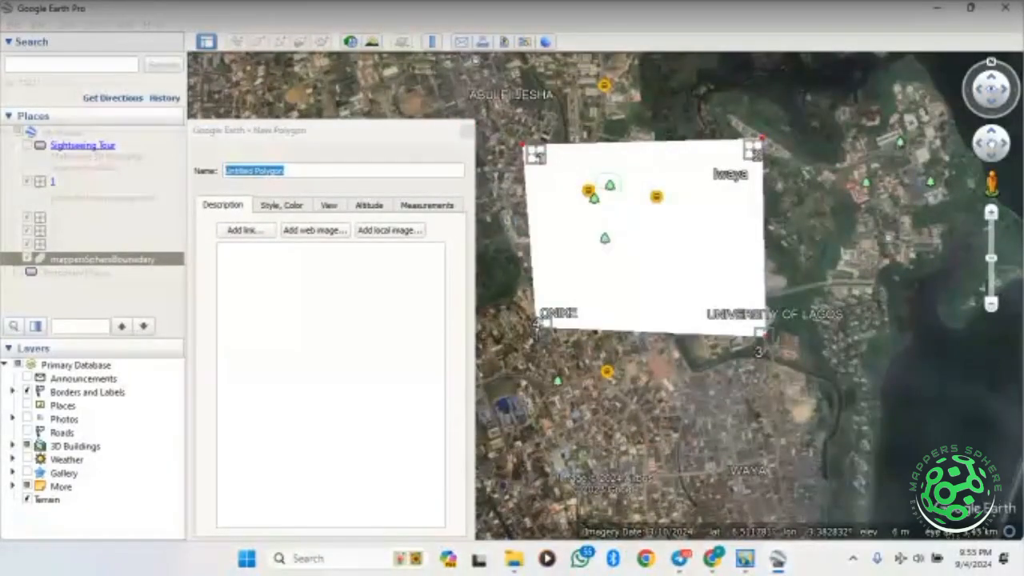
# Adjust the new polygon's two southern corners near placemarks 3 and 4 so it covers the whole boundary as a rough rectangle
pyautogui.scroll(2, 614, 312)
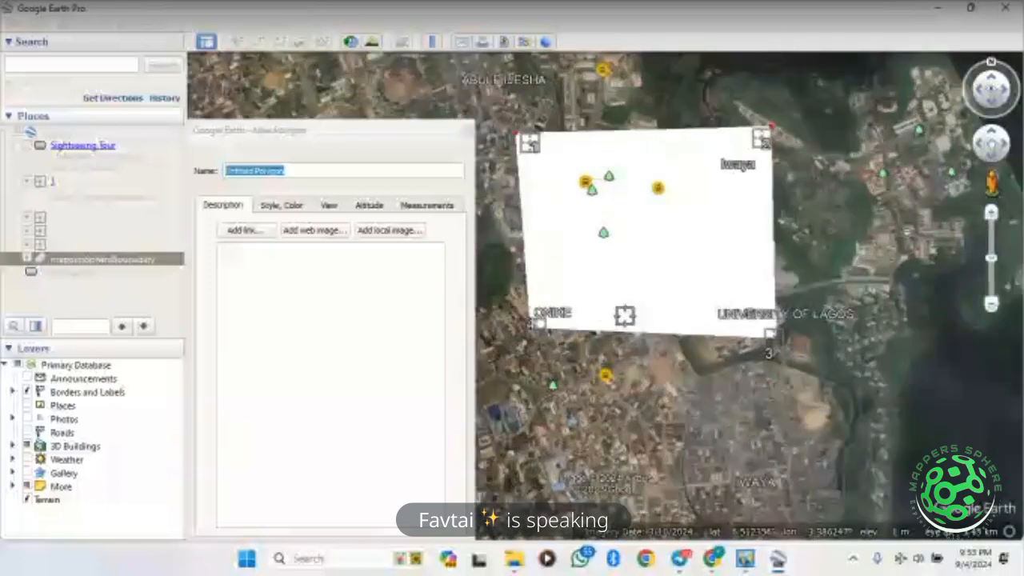
pyautogui.moveTo(800, 339); pyautogui.dragTo(804, 323)
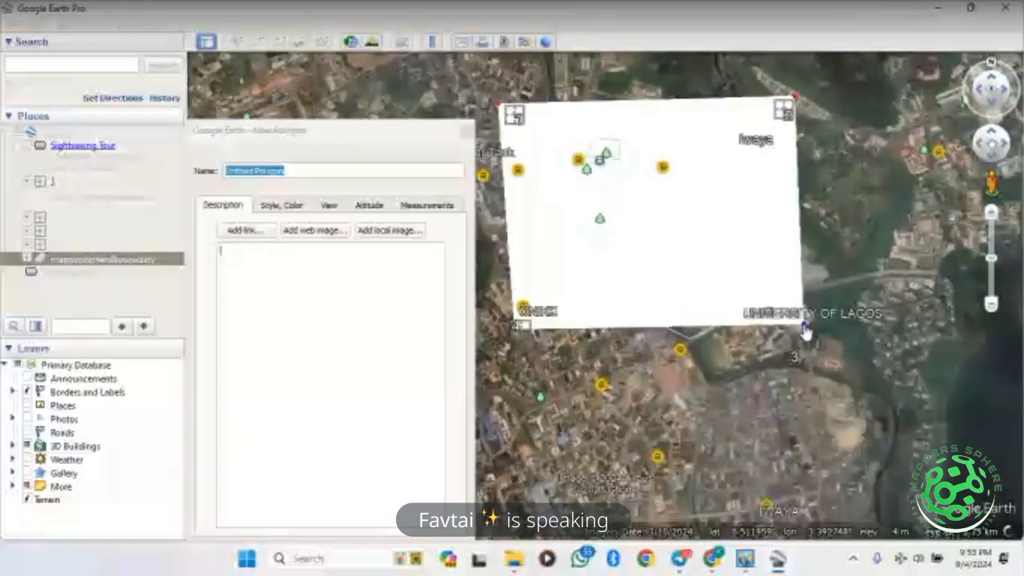
pyautogui.moveTo(515, 327); pyautogui.dragTo(508, 349)
pyautogui.moveTo(507, 355); pyautogui.dragTo(503, 358)
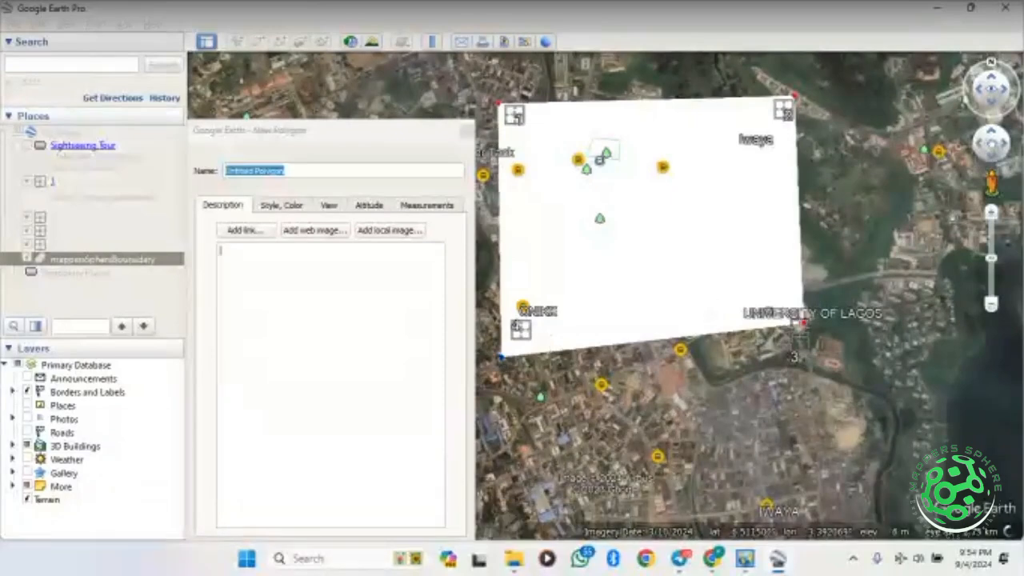
pyautogui.moveTo(802, 323); pyautogui.dragTo(800, 357)
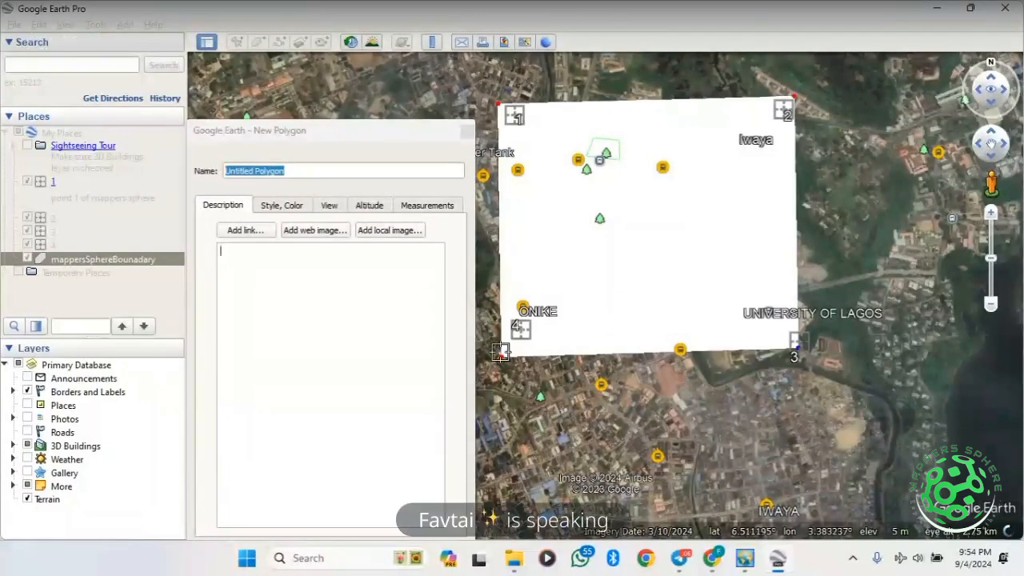
pyautogui.moveTo(503, 357); pyautogui.dragTo(507, 358)
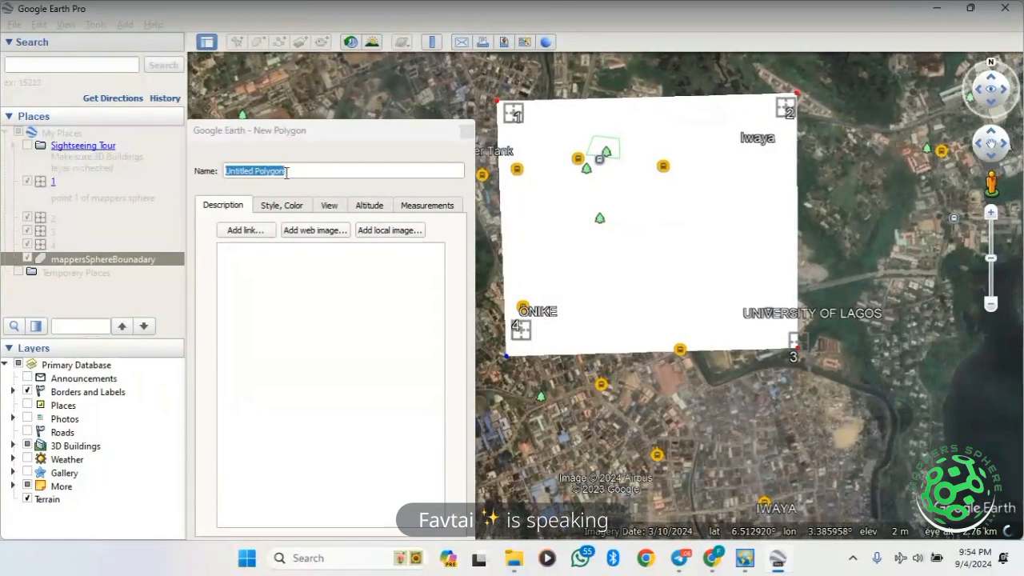
# Name the new polygon boundMS and finish creating it
pyautogui.click(288, 172)
pyautogui.hotkey('ctrl', 'a')
pyautogui.write('bo')
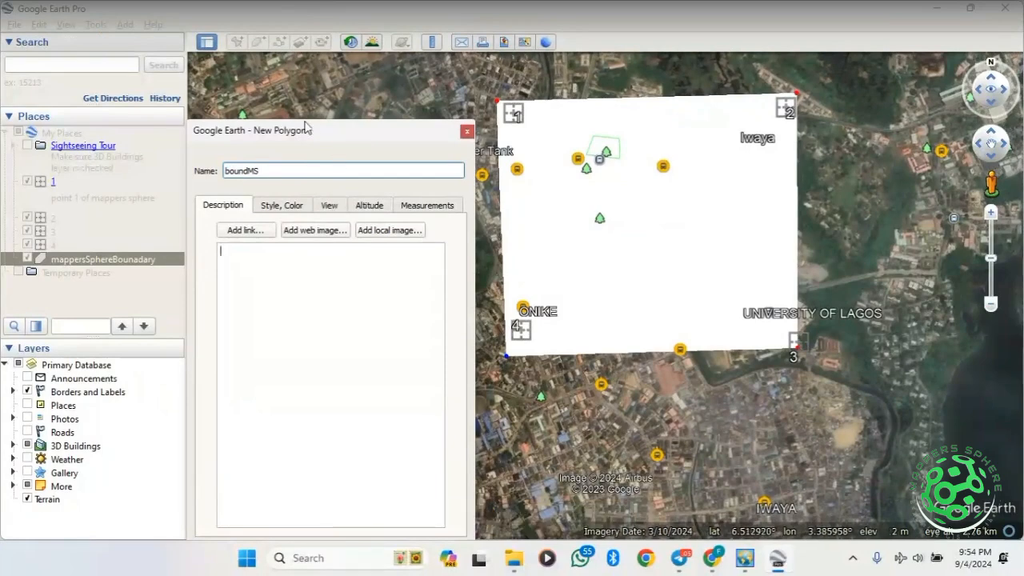
pyautogui.moveTo(306, 130); pyautogui.dragTo(329, 72)
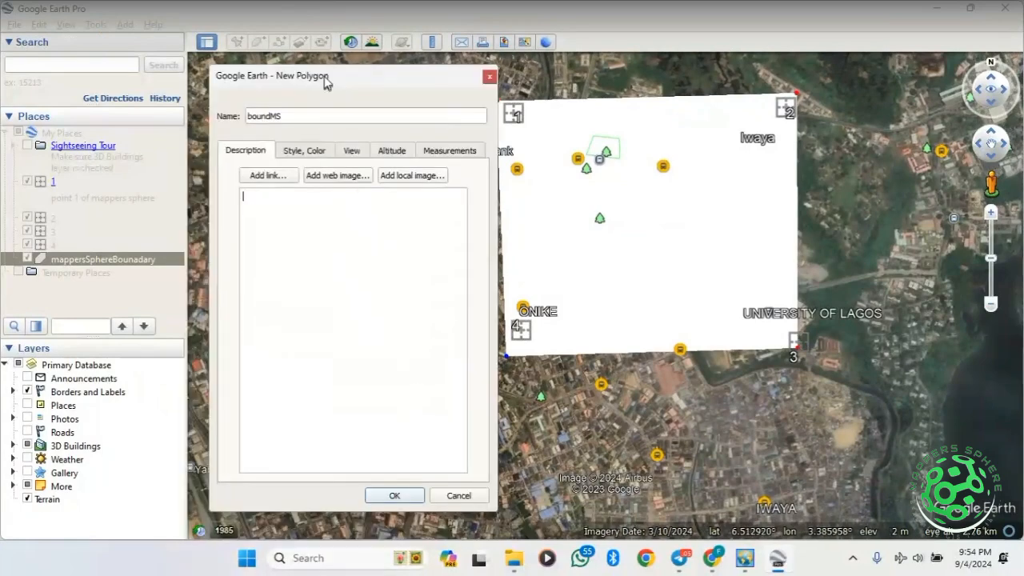
pyautogui.click(394, 492)
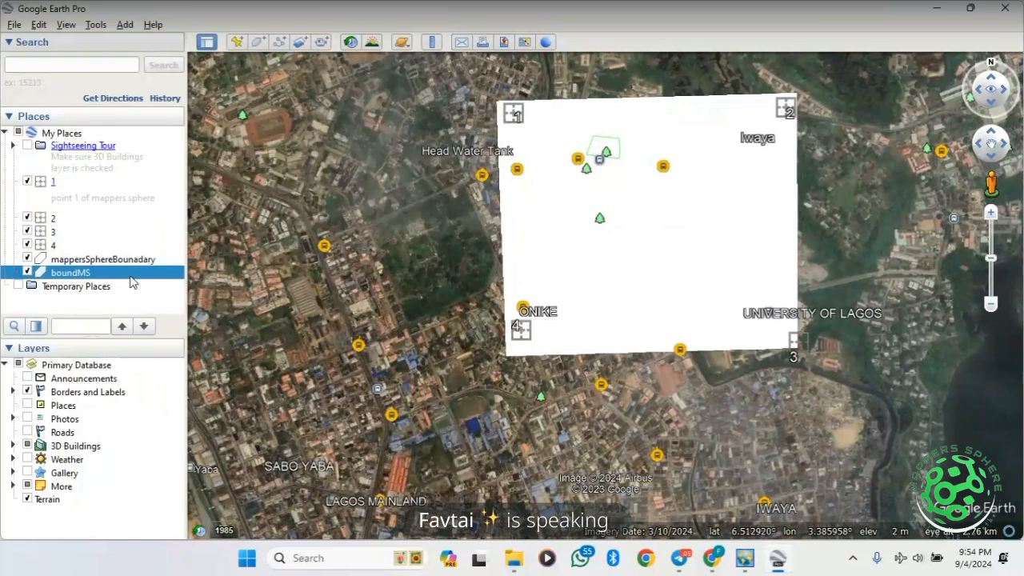
# Save the boundMS polygon as a Kml file named boundMS in the MappersSphere folder and close Google Earth Pro
pyautogui.rightClick(131, 279)
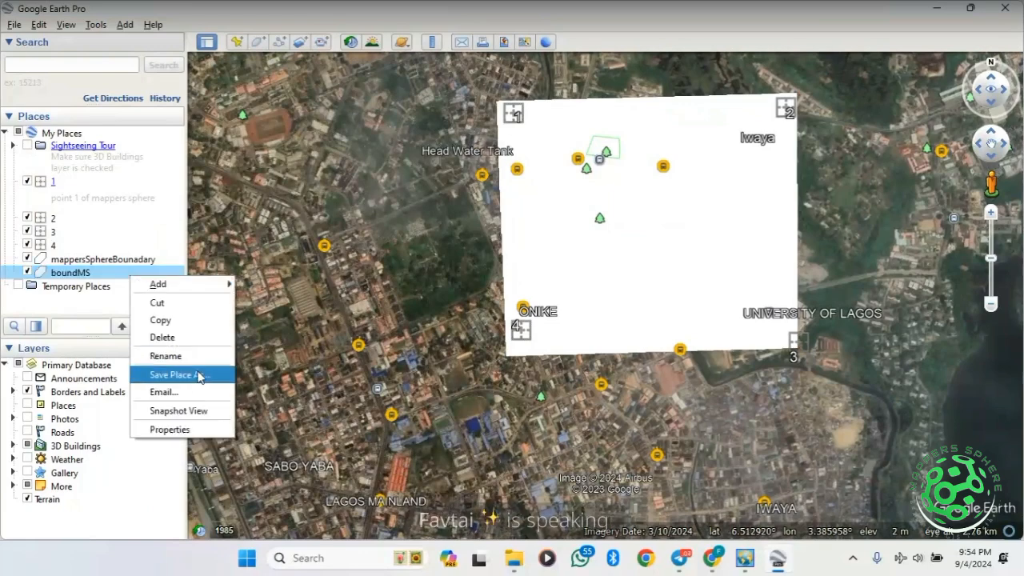
pyautogui.click(199, 376)
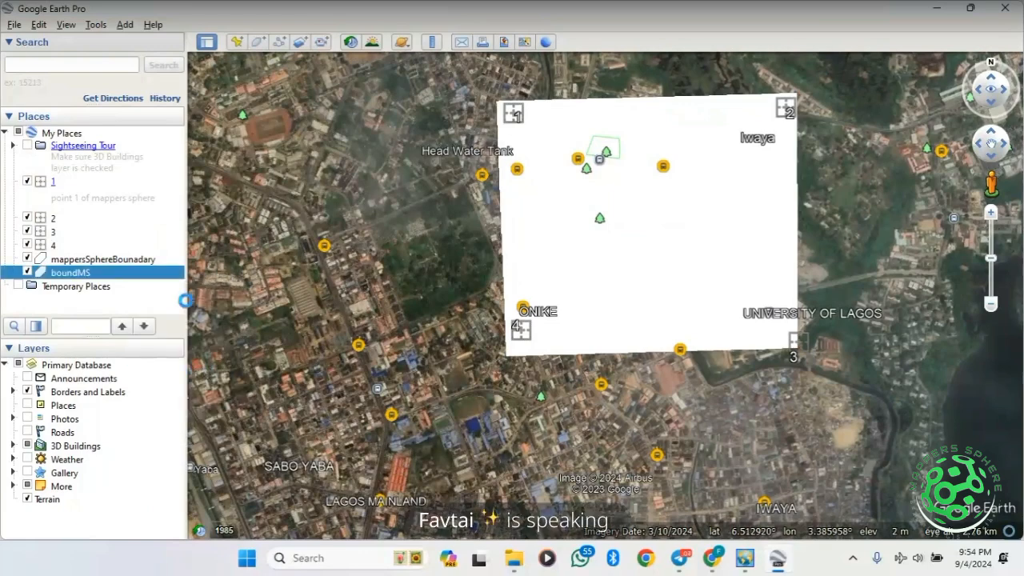
pyautogui.click(393, 355)
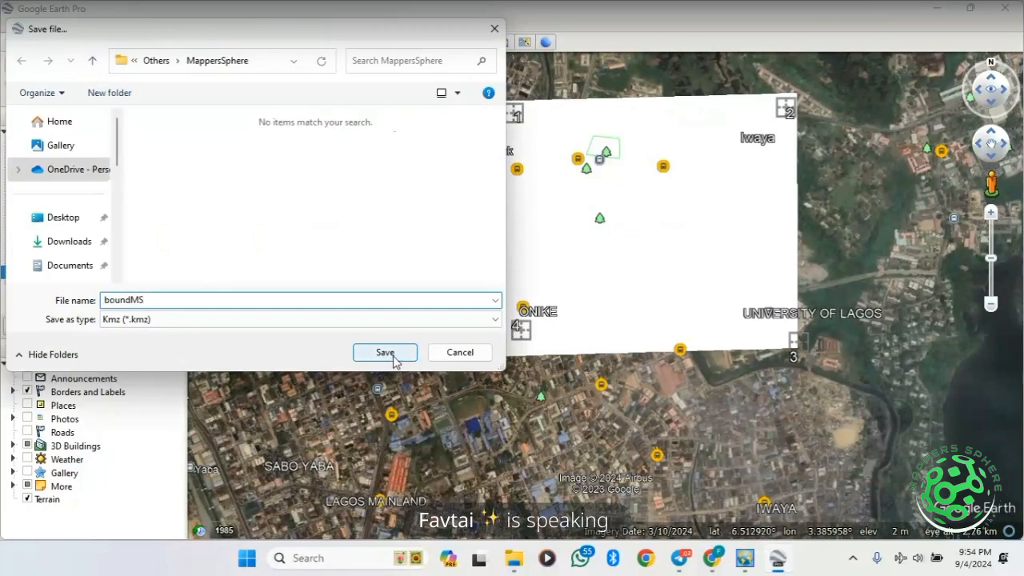
pyautogui.click(336, 319)
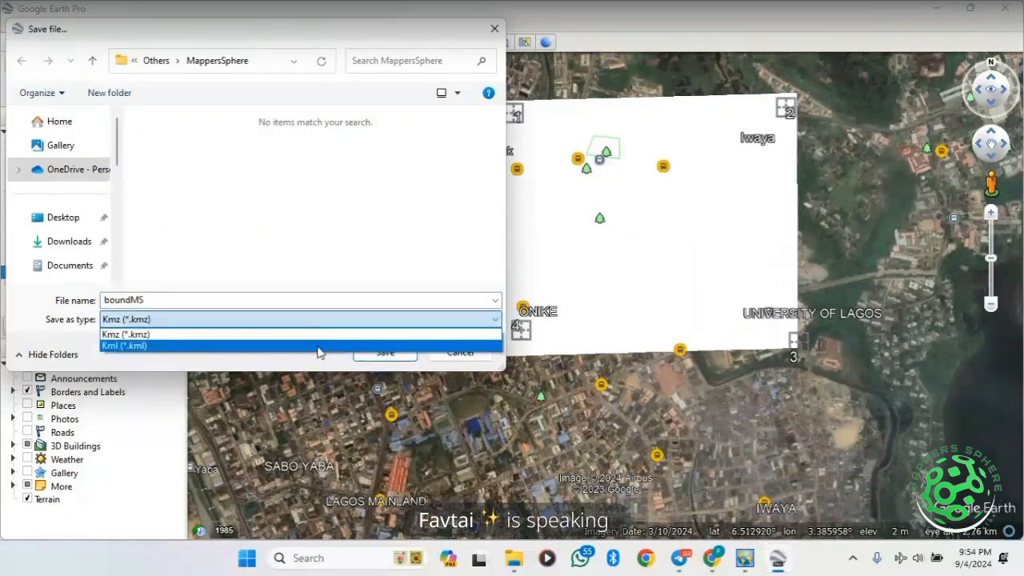
pyautogui.click(336, 346)
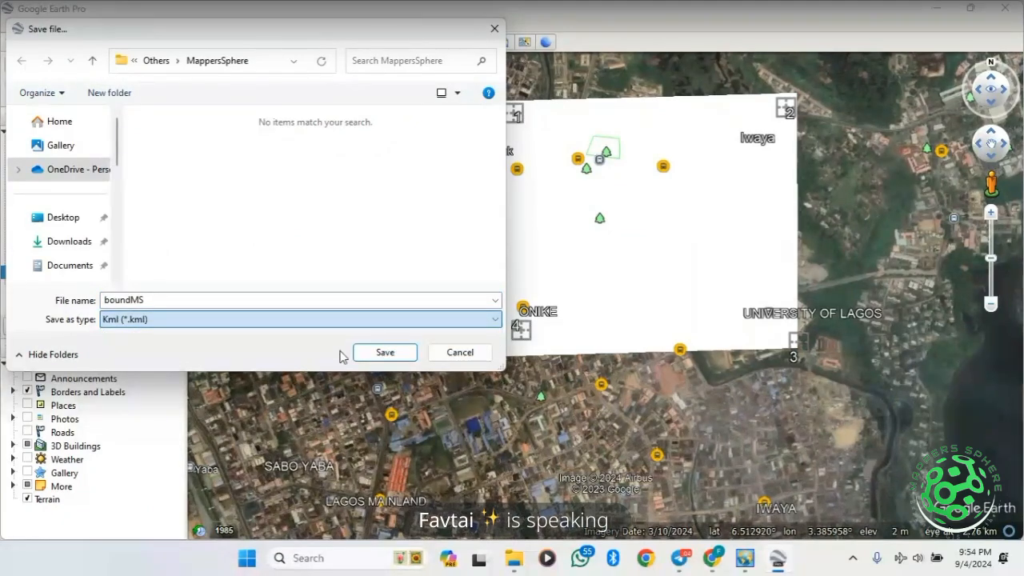
pyautogui.click(382, 355)
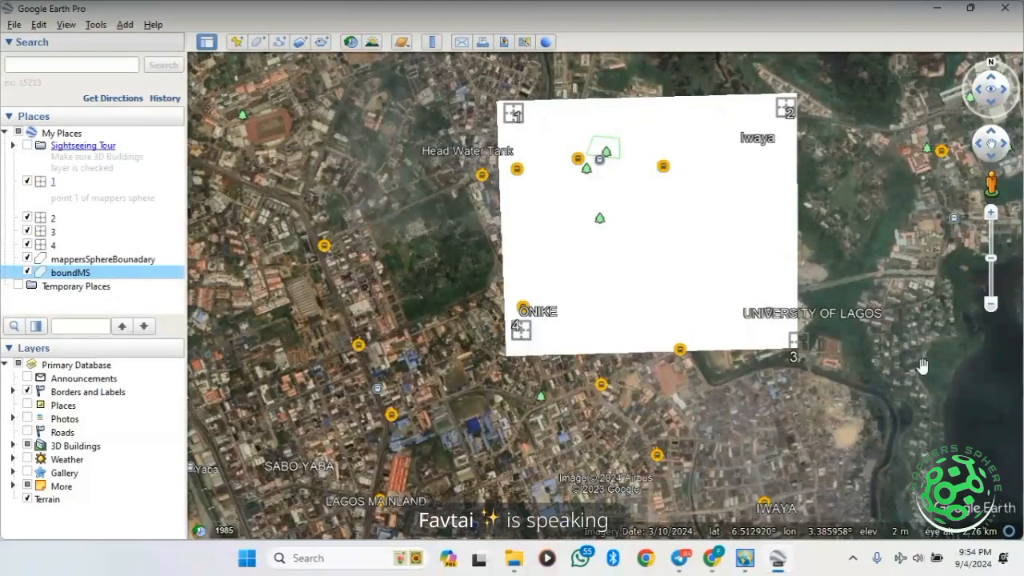
pyautogui.click(1006, 7)
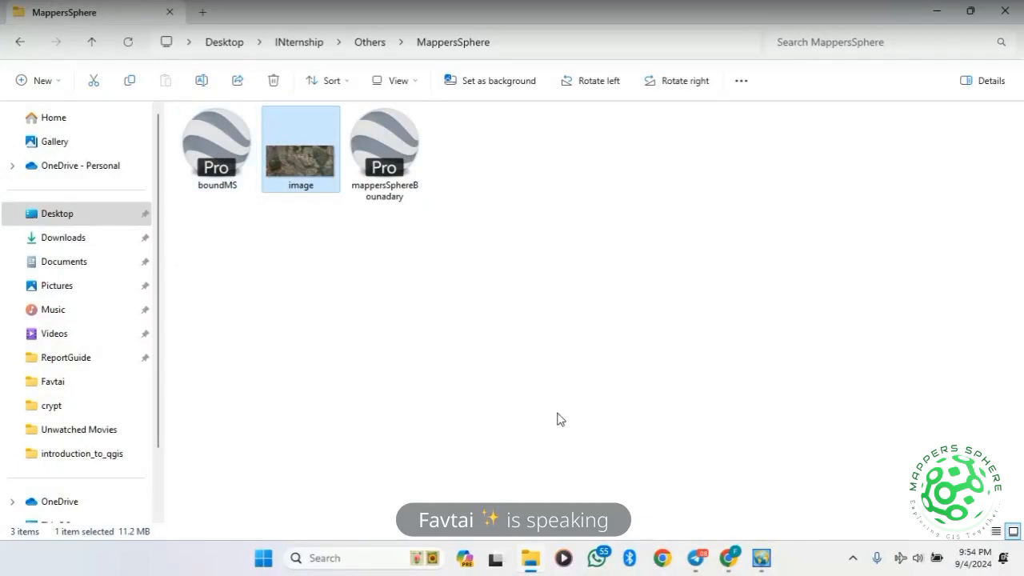
# Switch to Offline Map Maker and load the boundMS kml file from Desktop > INternship > Others > MappersSphere as the polygon area
pyautogui.click(760, 559)
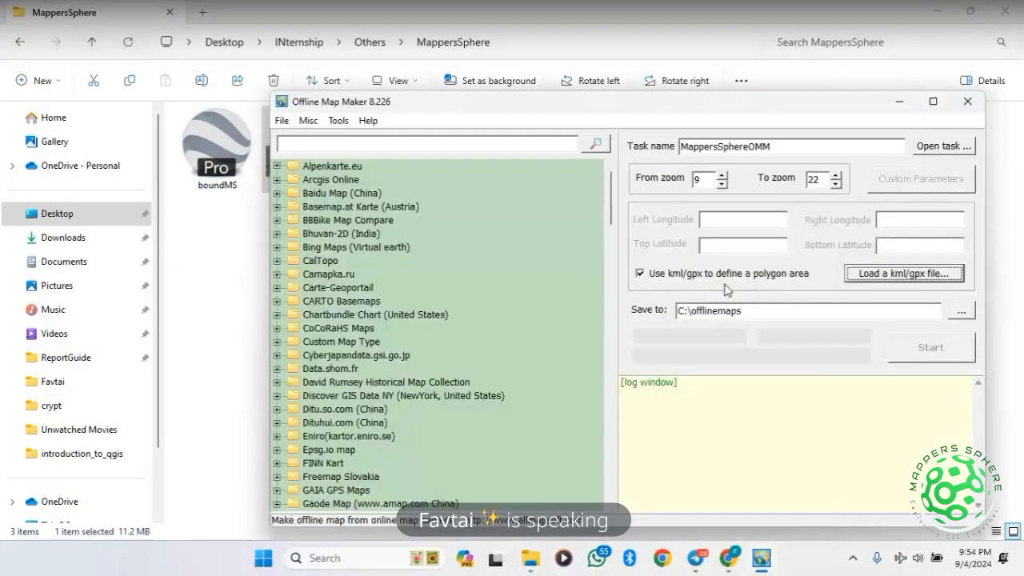
pyautogui.click(893, 274)
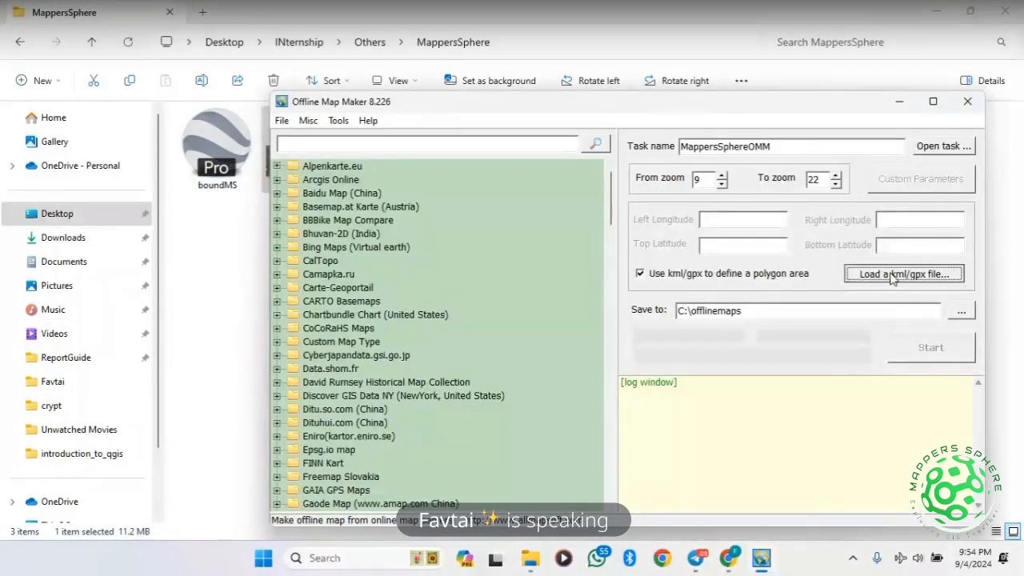
pyautogui.click(327, 188)
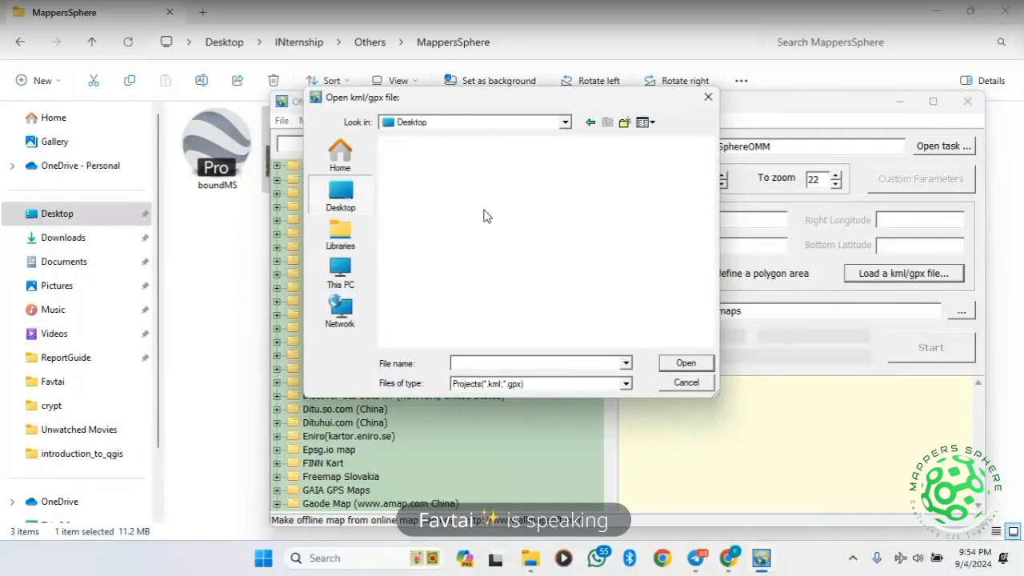
pyautogui.scroll(-1, 442, 224)
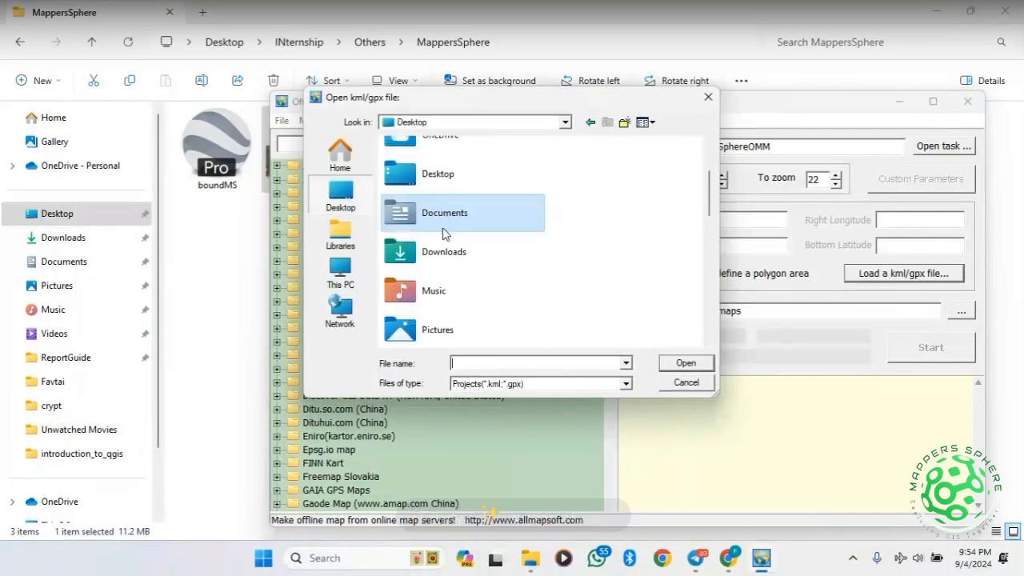
pyautogui.doubleClick(446, 178)
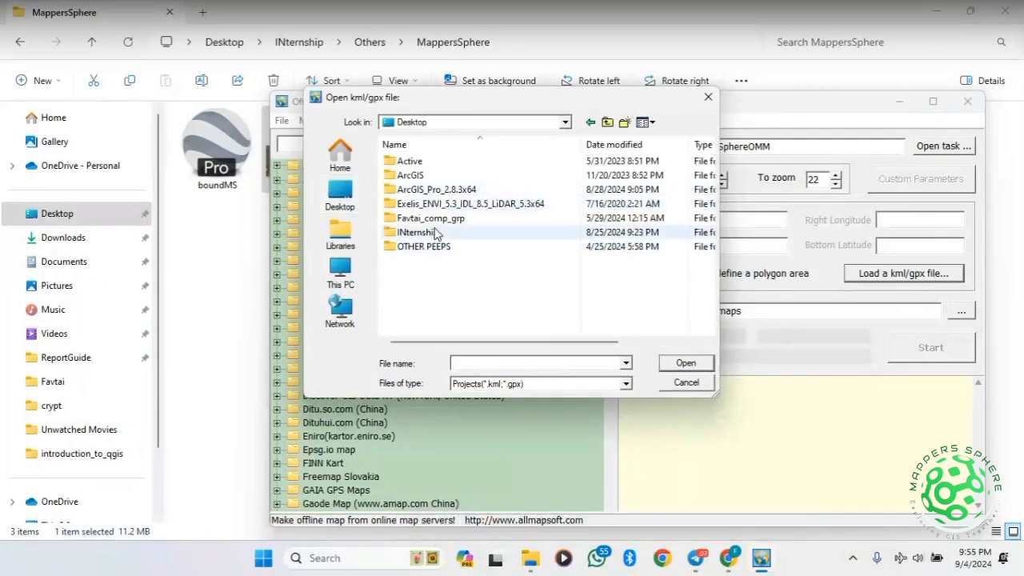
pyautogui.doubleClick(440, 232)
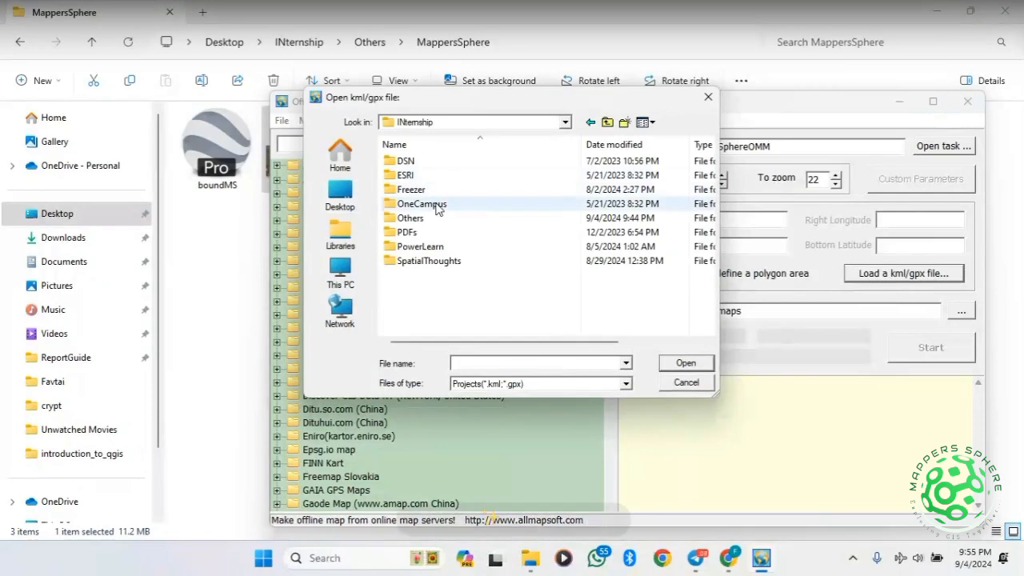
pyautogui.doubleClick(430, 218)
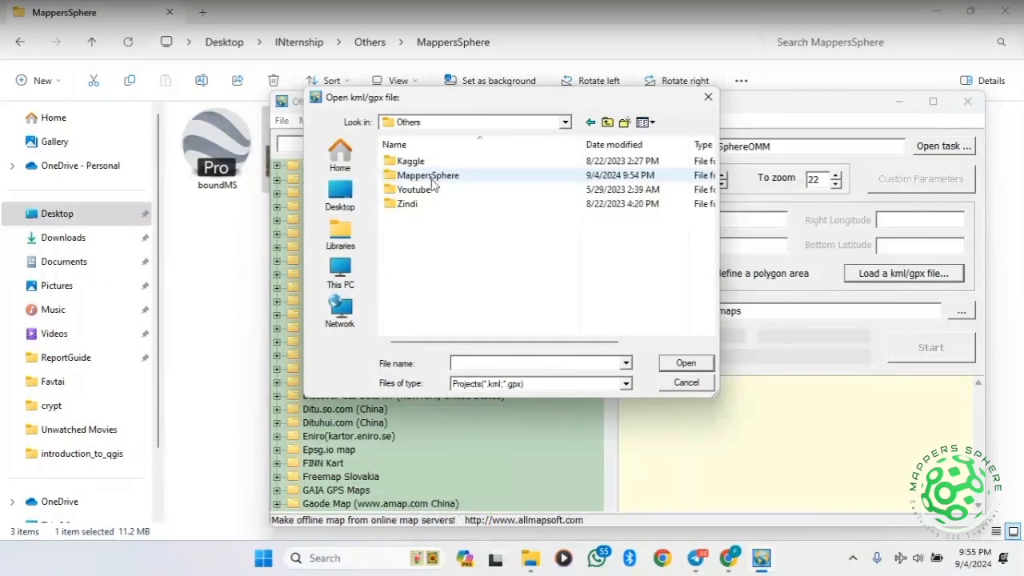
pyautogui.doubleClick(432, 177)
pyautogui.click(423, 199)
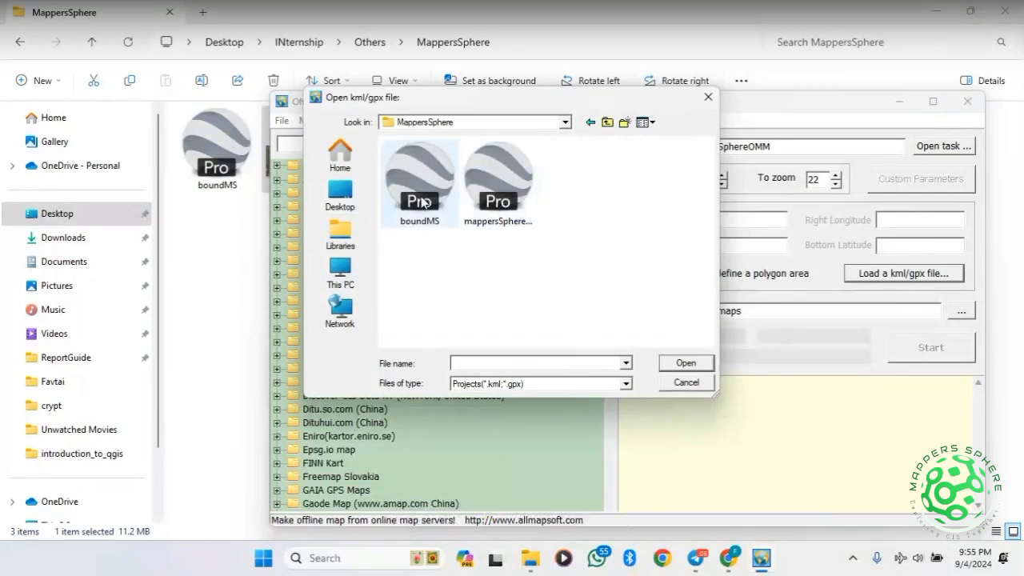
pyautogui.click(686, 364)
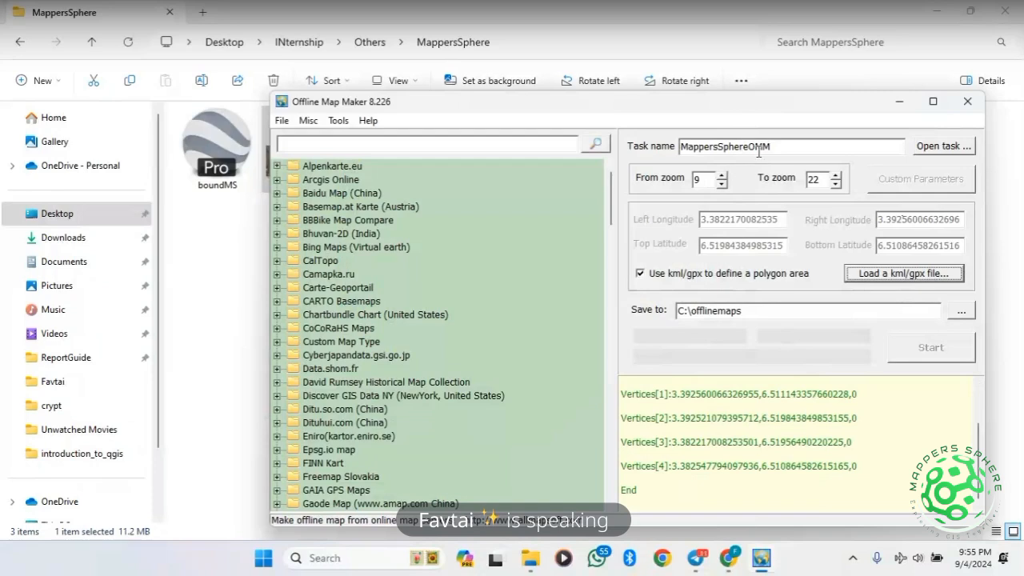
# Set the task's save location to the MappersSphere folder under Desktop > INternship > Others
pyautogui.click(960, 310)
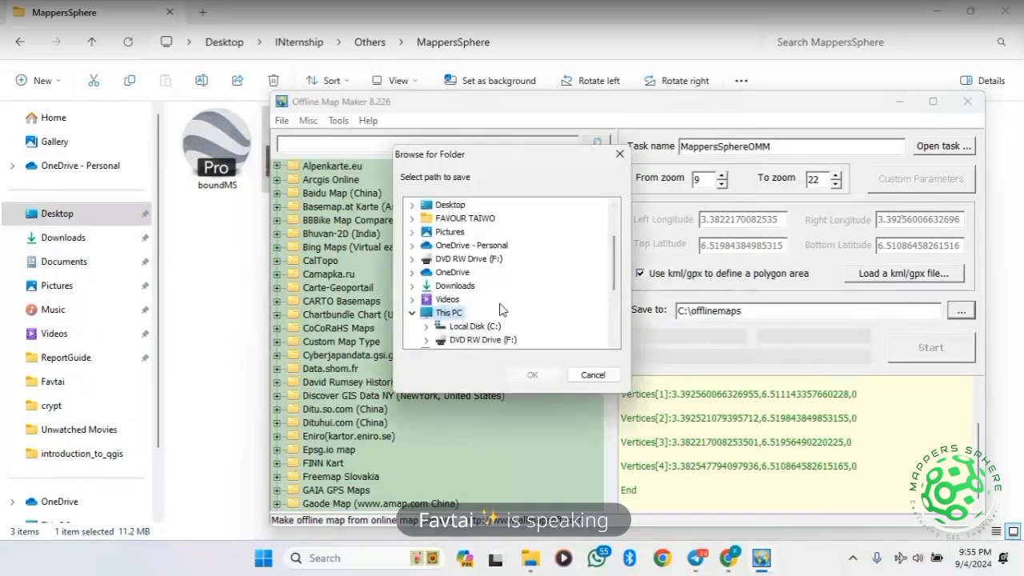
pyautogui.click(412, 205)
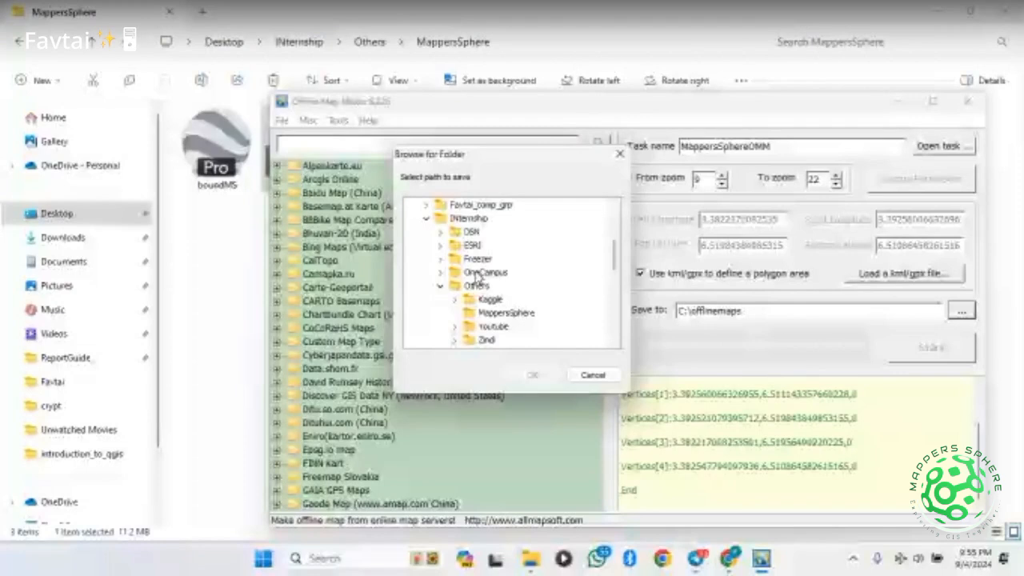
pyautogui.scroll(-1, 496, 272)
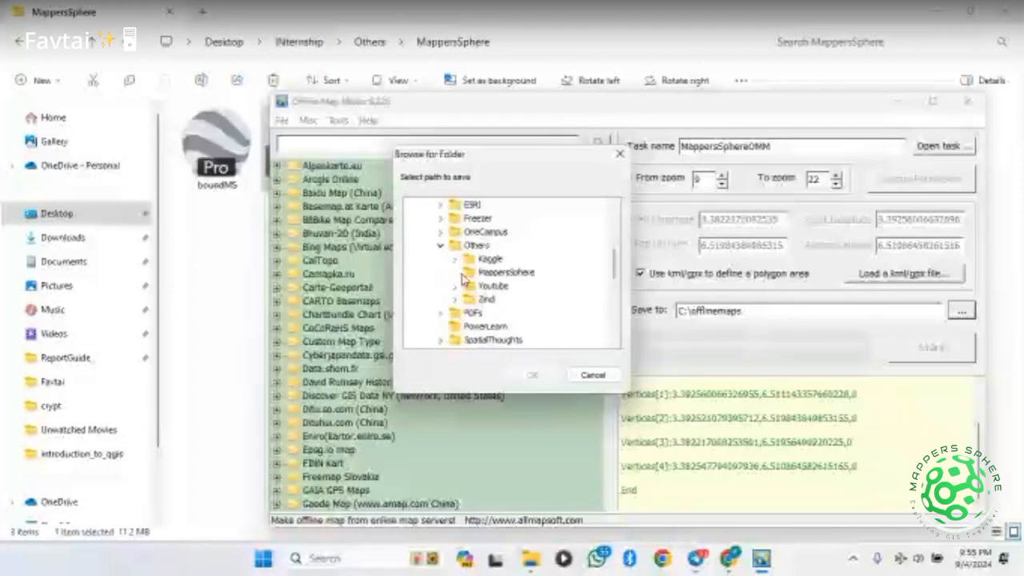
pyautogui.click(474, 273)
pyautogui.click(476, 274)
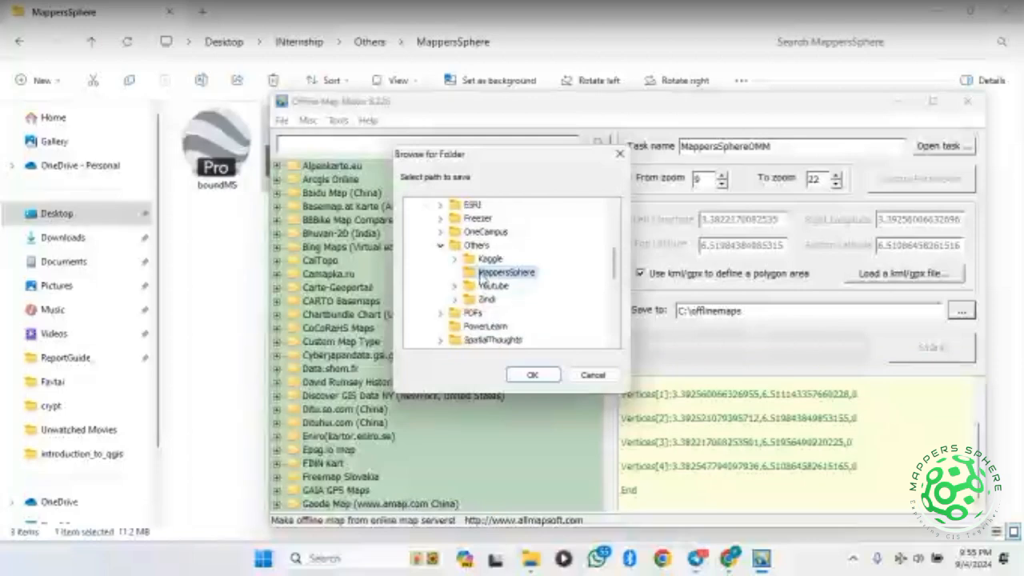
pyautogui.click(536, 372)
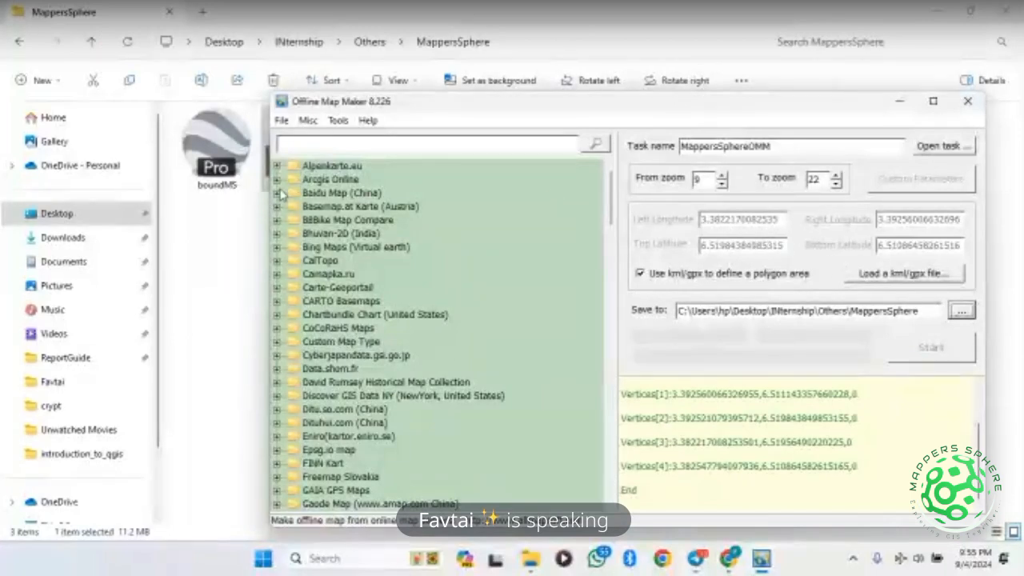
# Look through the list of map providers, checking the Arcgis Online and OpenStreetMap entries
pyautogui.click(277, 180)
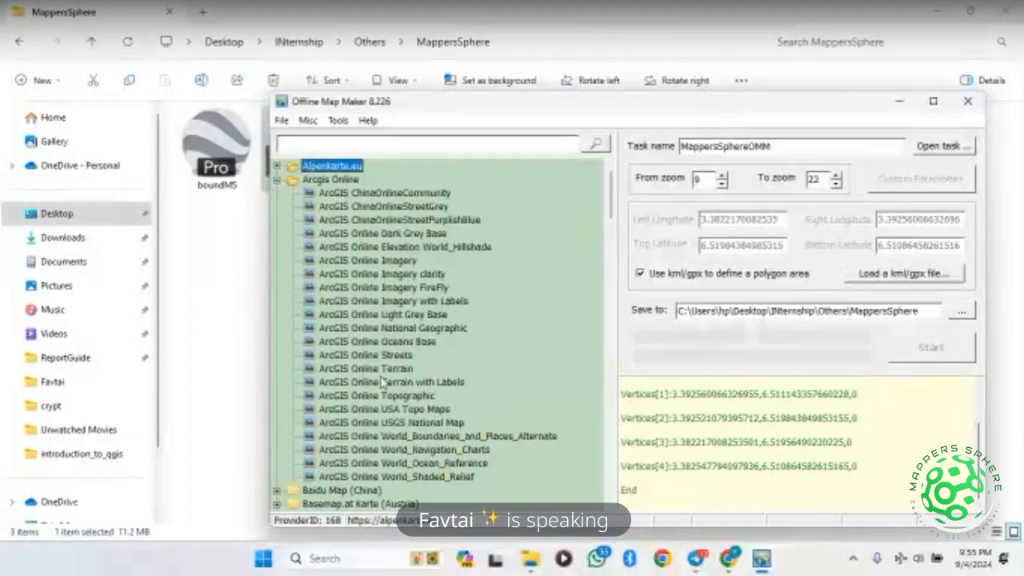
pyautogui.click(276, 181)
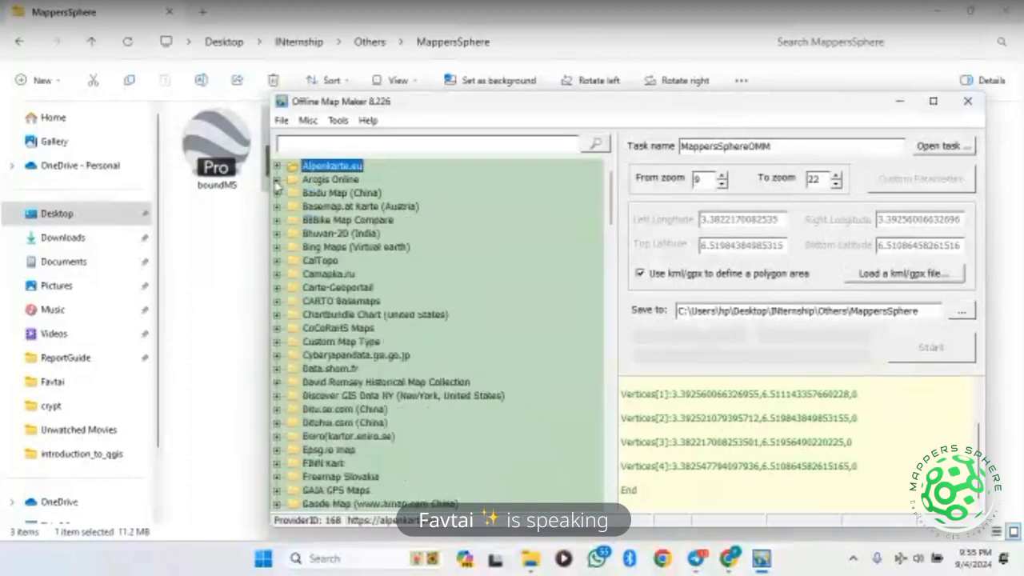
pyautogui.scroll(-12, 323, 255)
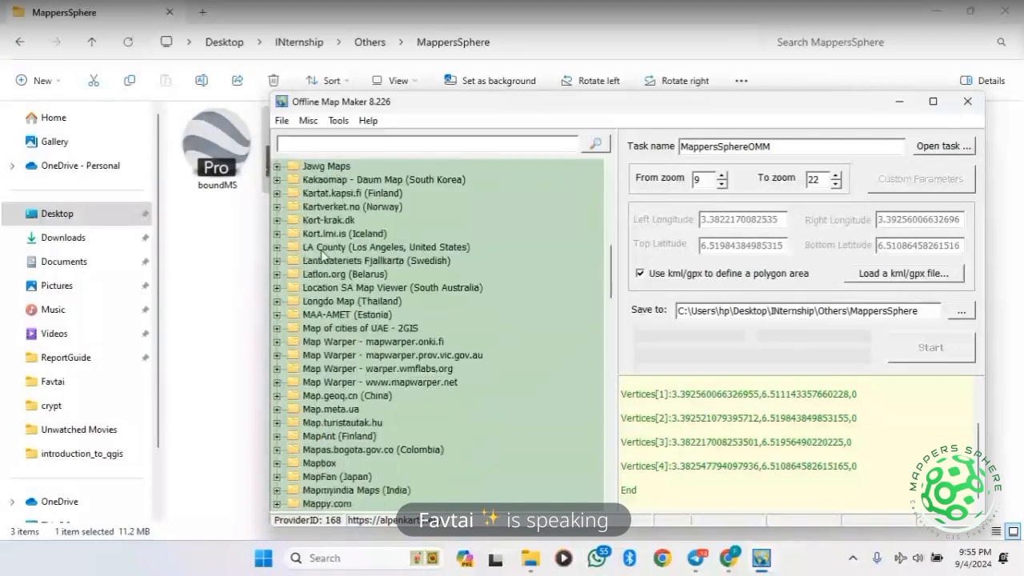
pyautogui.scroll(-20, 322, 254)
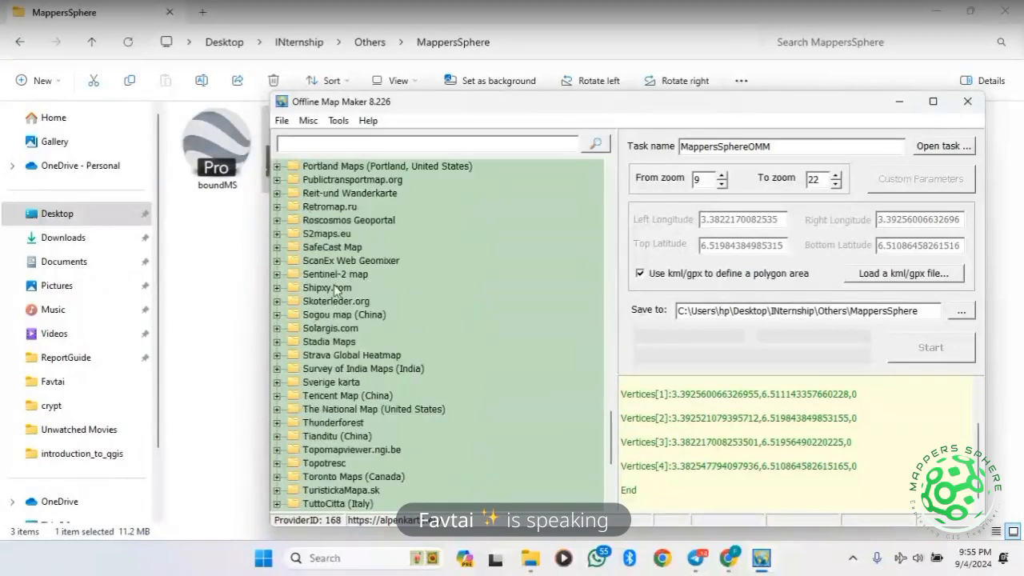
pyautogui.scroll(7, 335, 291)
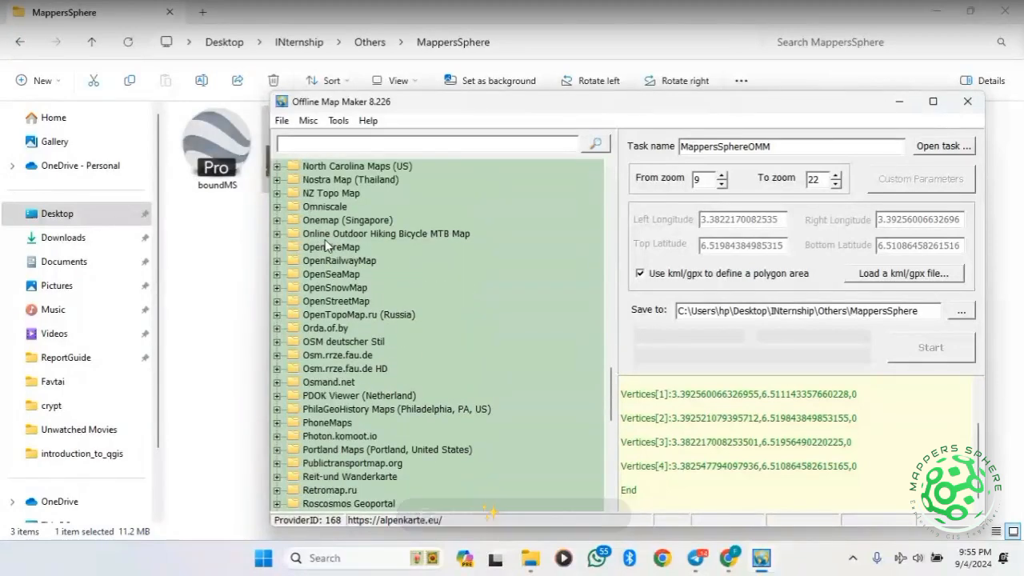
pyautogui.scroll(-1, 326, 245)
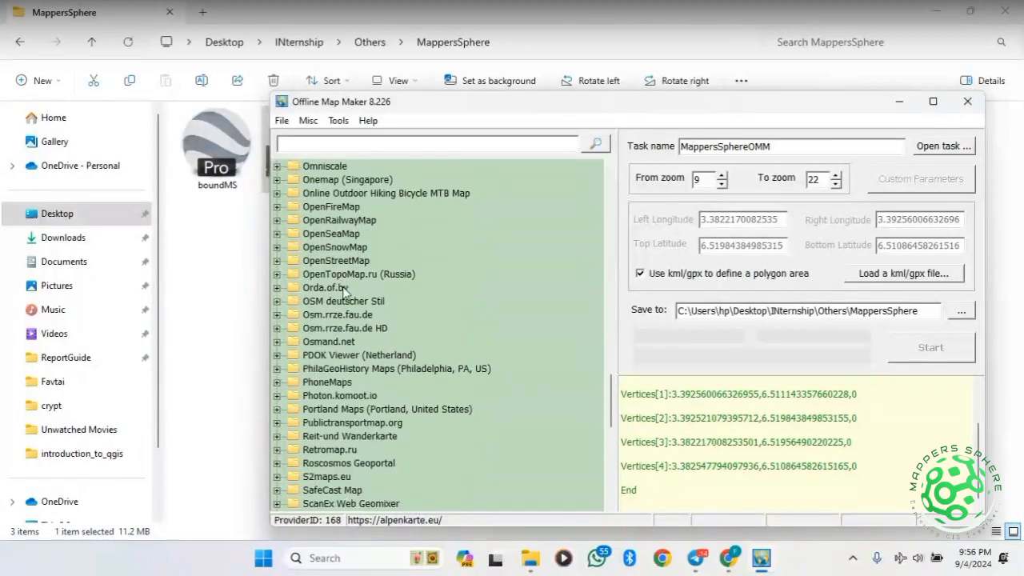
pyautogui.click(278, 261)
pyautogui.click(278, 261)
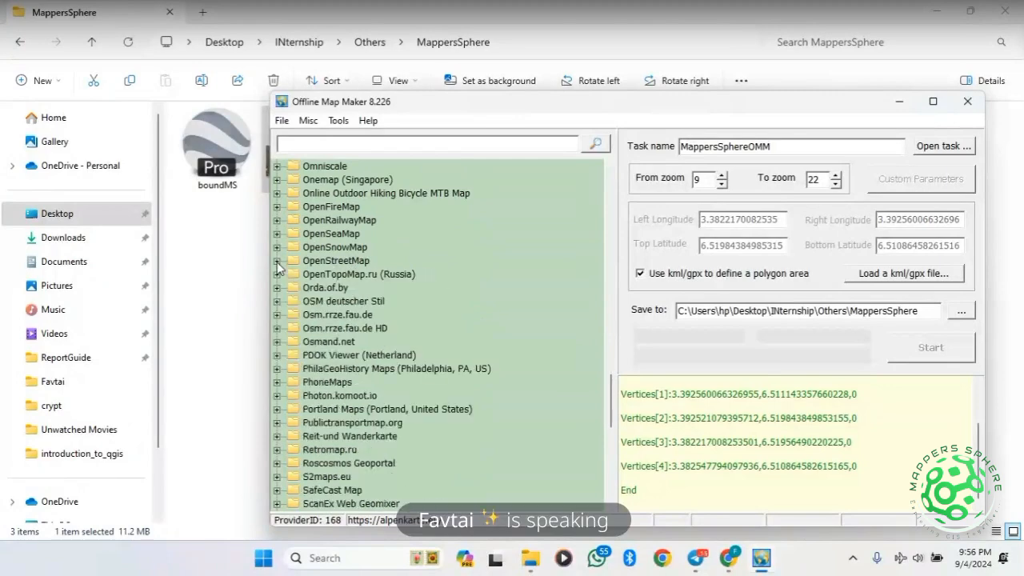
# Find the Google Maps provider in the list and select Google Hybrid Maps (English) as the map source
pyautogui.scroll(8, 330, 259)
pyautogui.scroll(16, 330, 257)
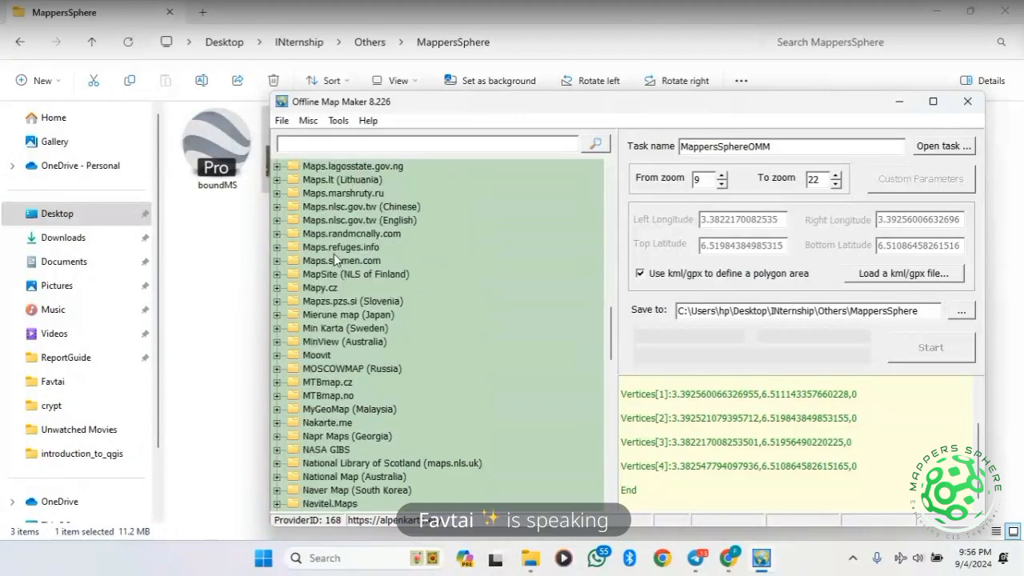
pyautogui.scroll(7, 334, 245)
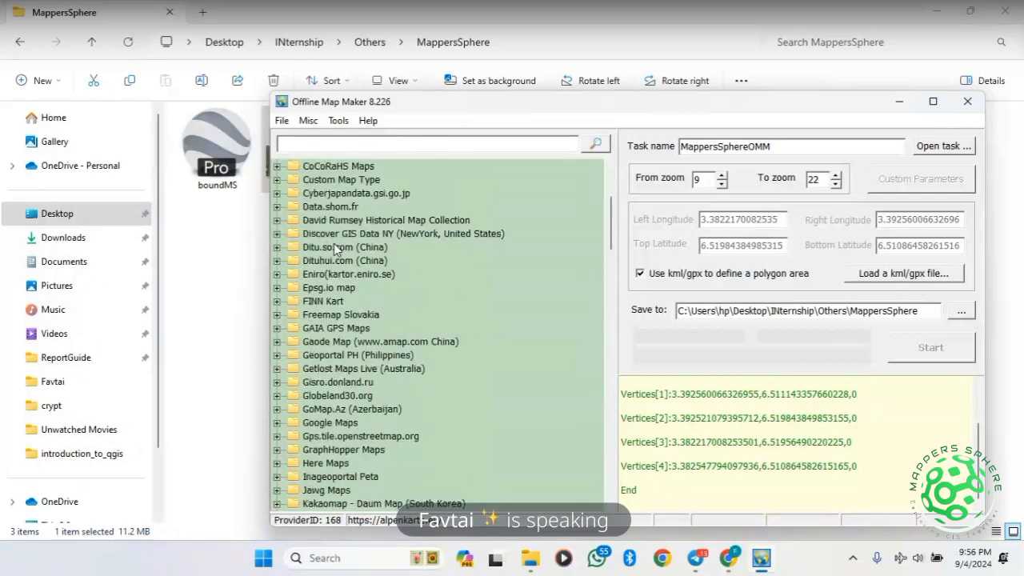
pyautogui.scroll(-3, 335, 245)
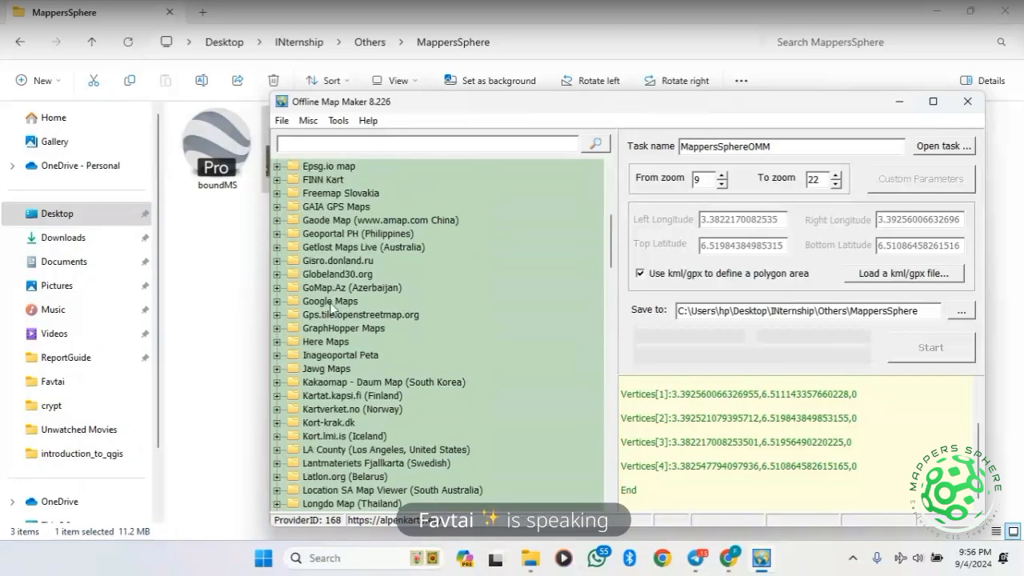
pyautogui.click(277, 302)
pyautogui.scroll(-4, 348, 320)
pyautogui.scroll(5, 352, 316)
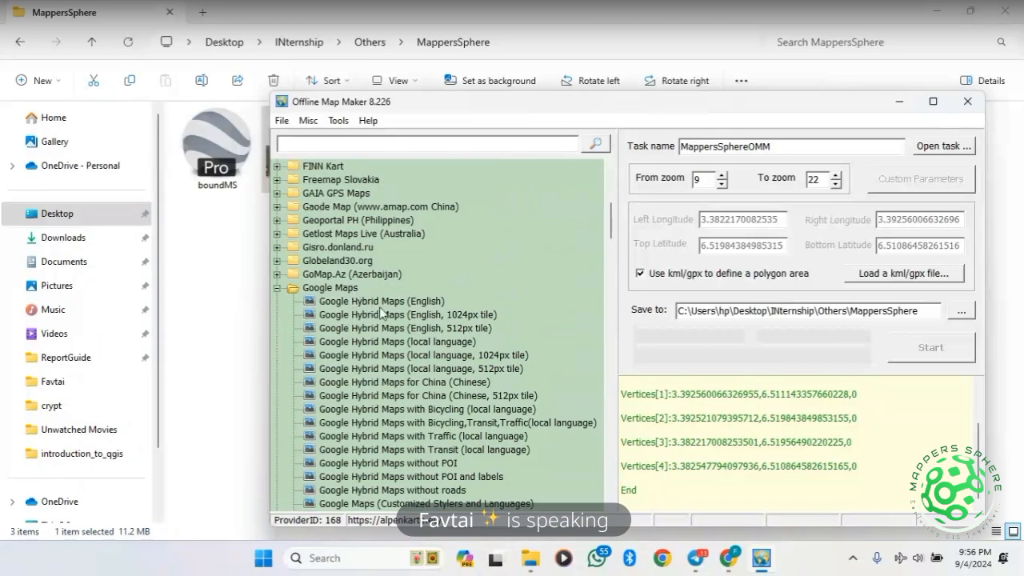
pyautogui.click(354, 301)
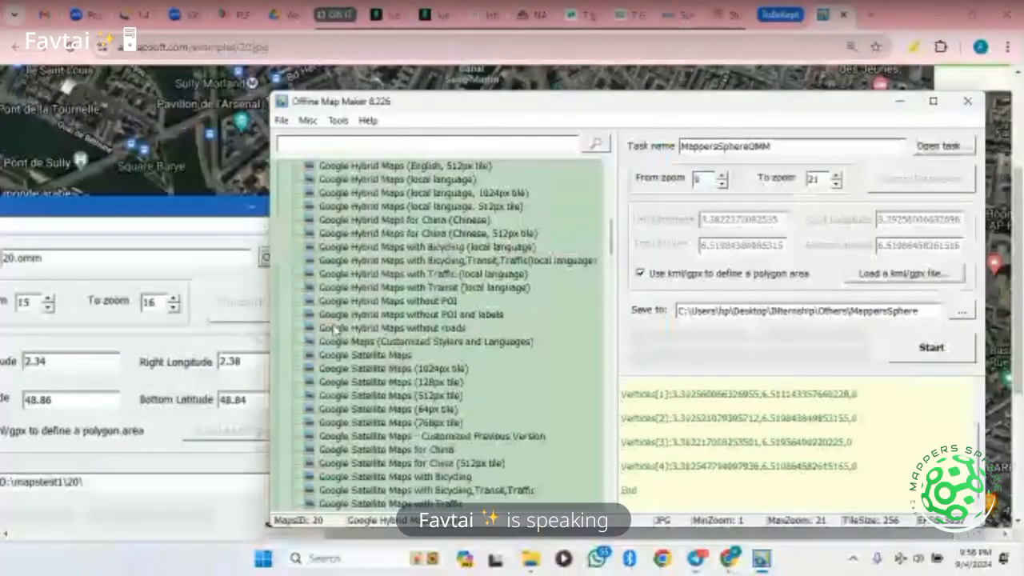
# View the Google Satellite Maps example image up close, close the example pages, and return to Offline Map Maker
pyautogui.doubleClick(376, 355)
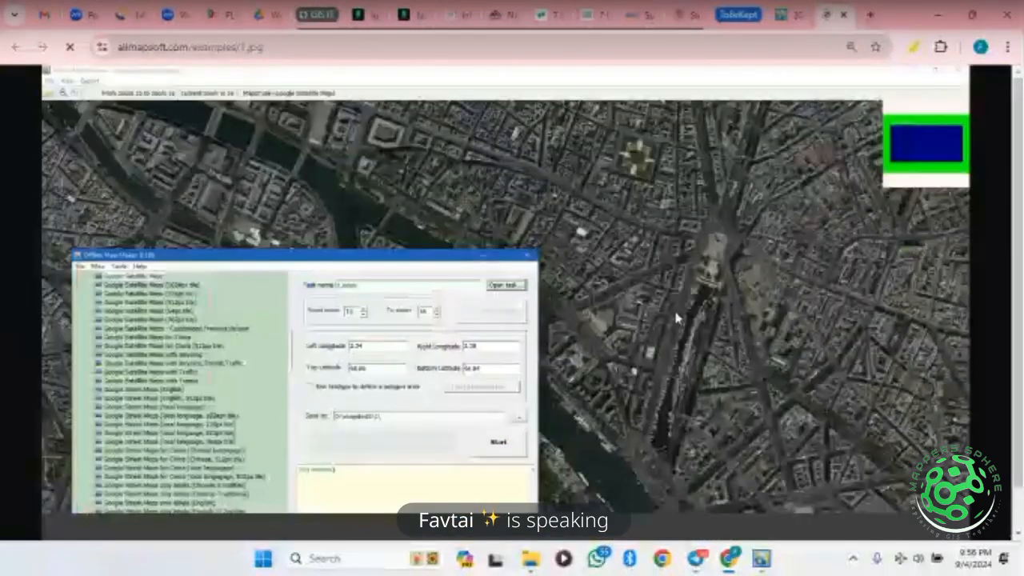
pyautogui.rightClick(676, 319)
pyautogui.click(642, 286)
pyautogui.click(641, 285)
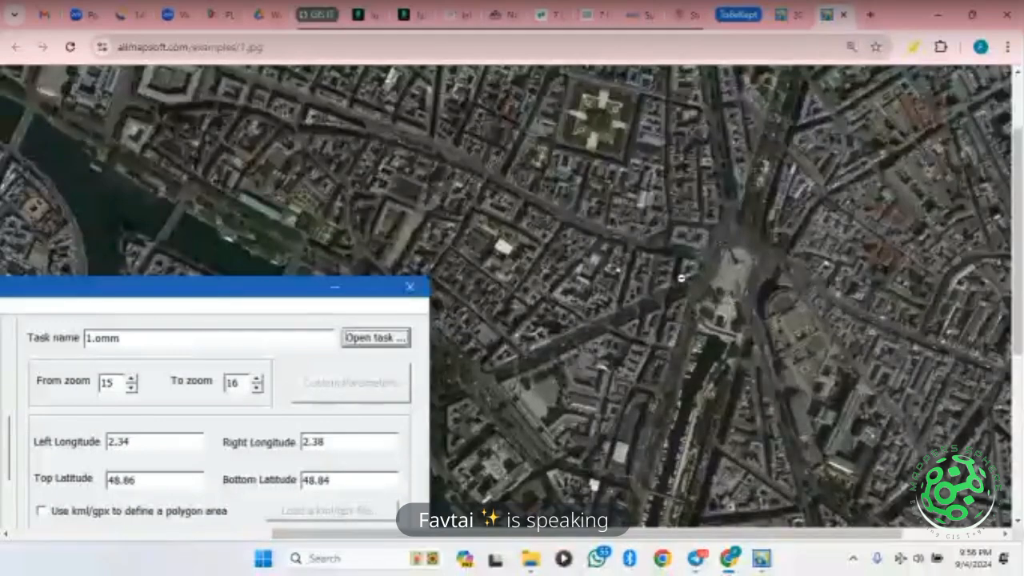
pyautogui.click(842, 17)
pyautogui.click(782, 15)
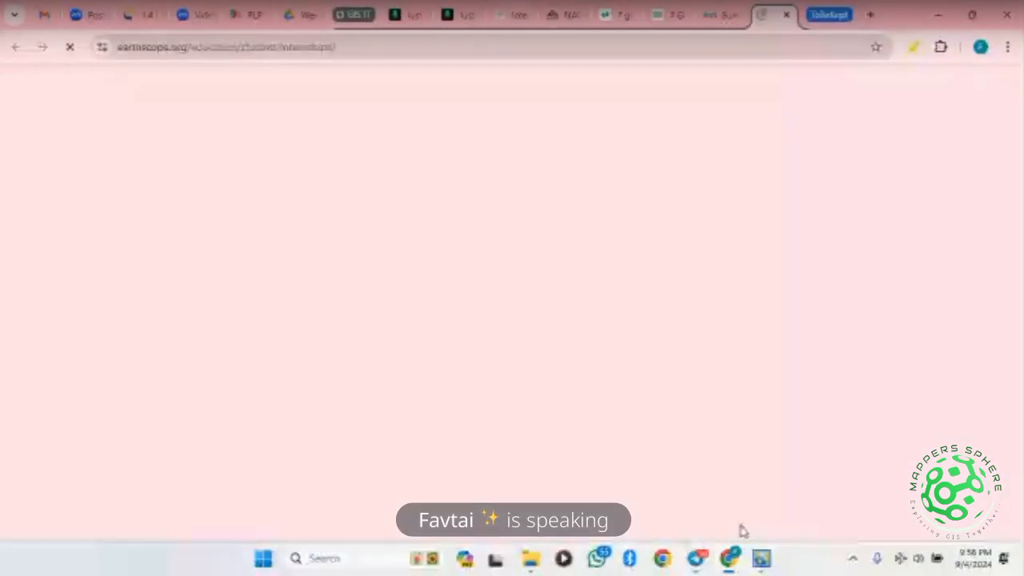
pyautogui.moveTo(760, 555)
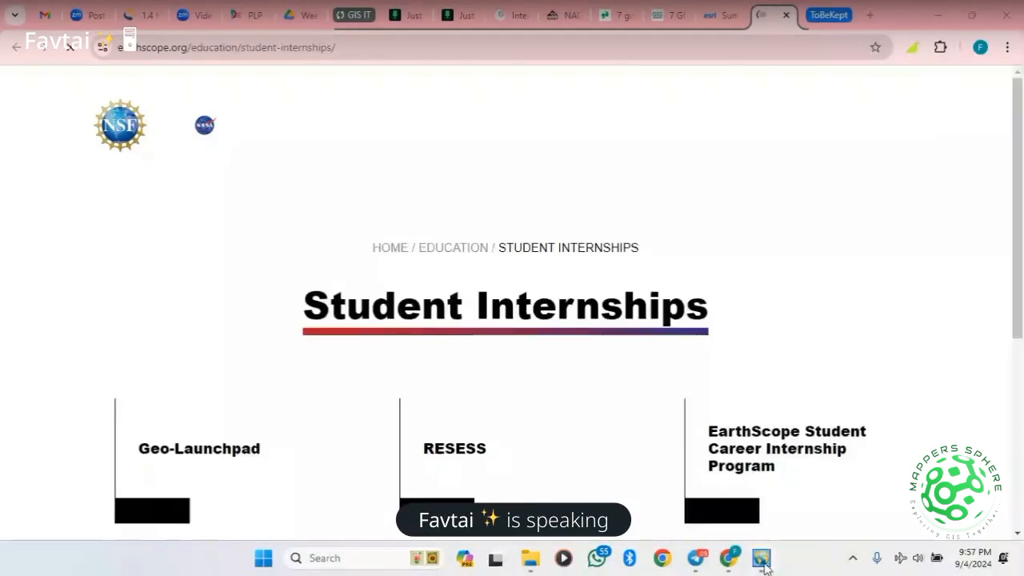
pyautogui.click(725, 502)
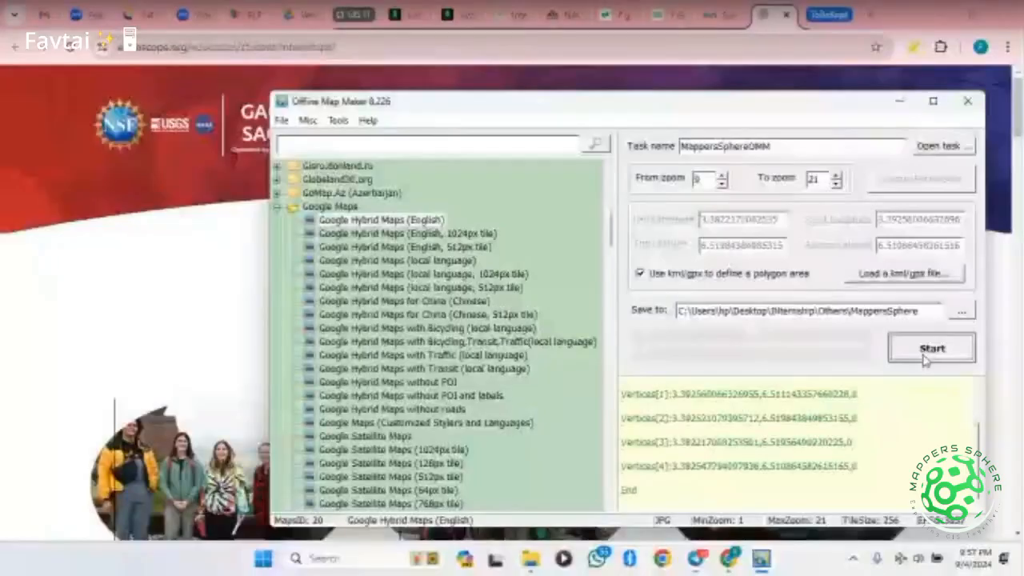
# Try the Google Hybrid Maps download at zoom 9 to 21 and at zoom 21 only, stopping each run
pyautogui.click(926, 353)
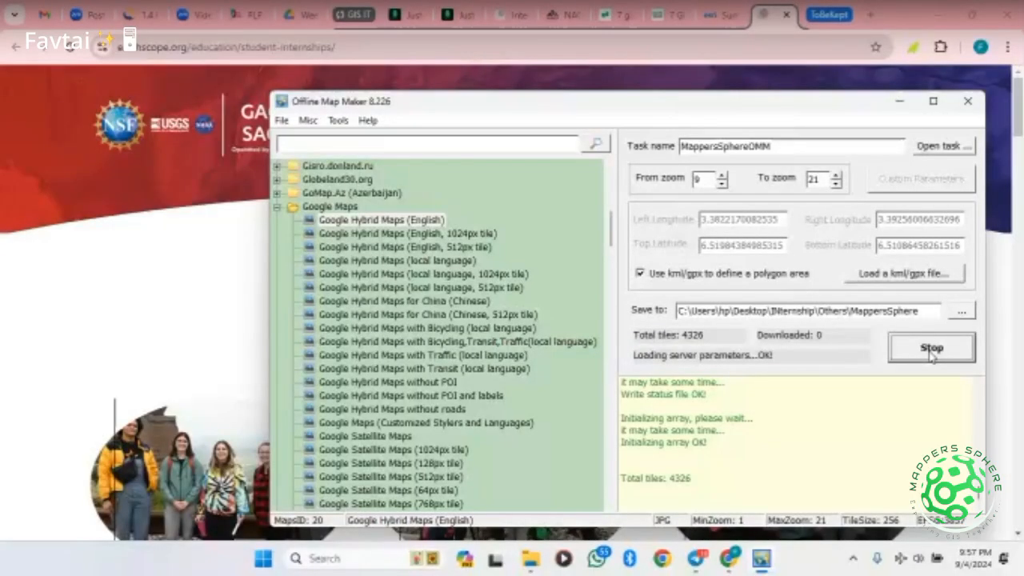
pyautogui.click(930, 351)
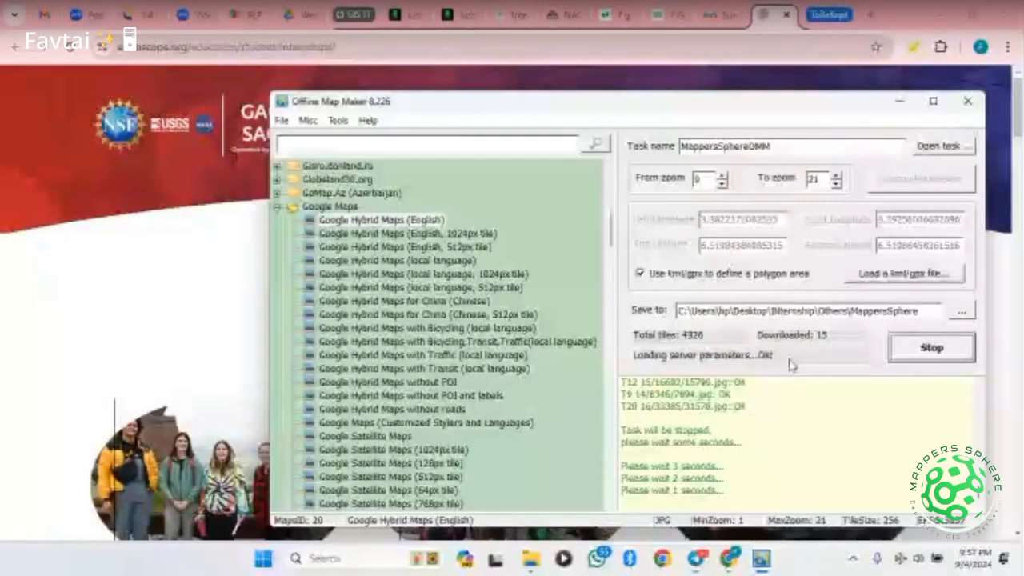
pyautogui.press('Return')
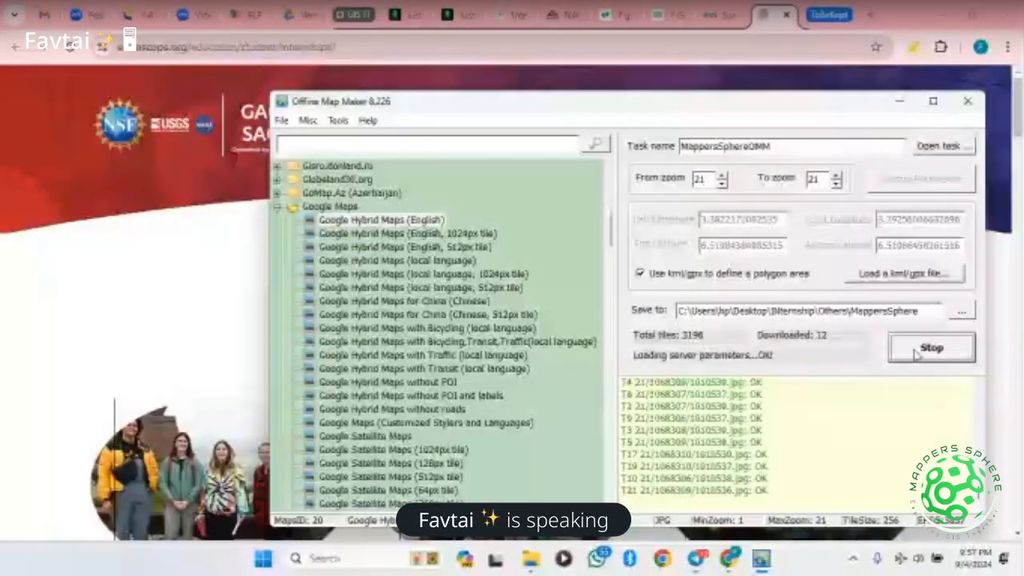
pyautogui.click(920, 350)
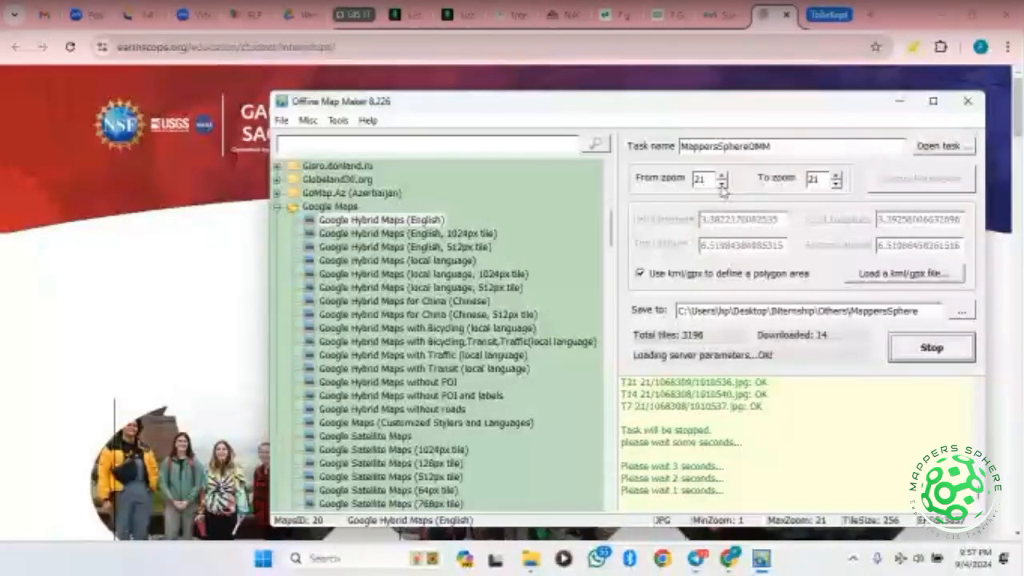
# Lower the task's starting zoom level to 11
pyautogui.click(722, 184)
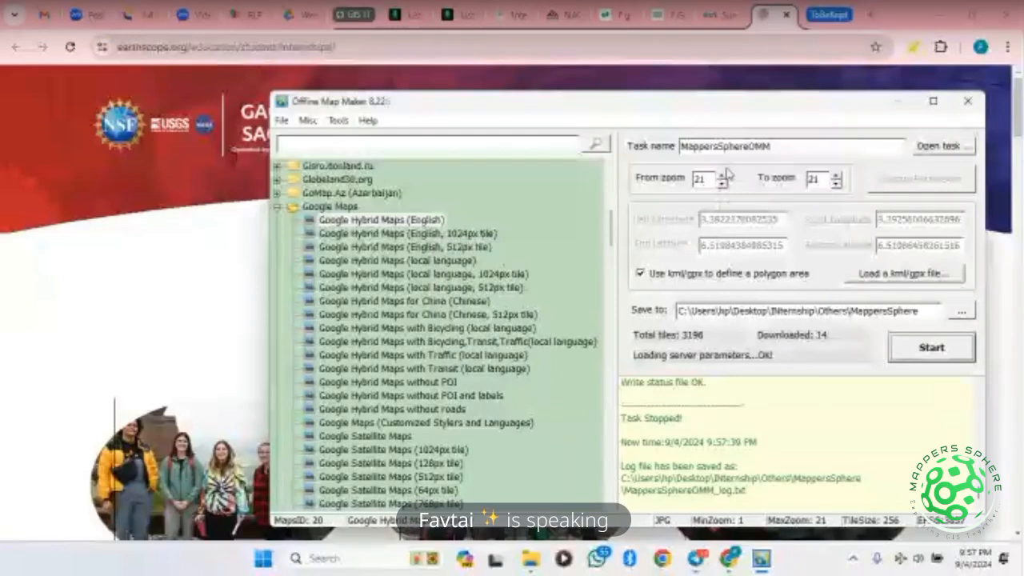
pyautogui.click(722, 183)
pyautogui.click(723, 184)
pyautogui.click(722, 184)
pyautogui.click(723, 183)
pyautogui.click(723, 183)
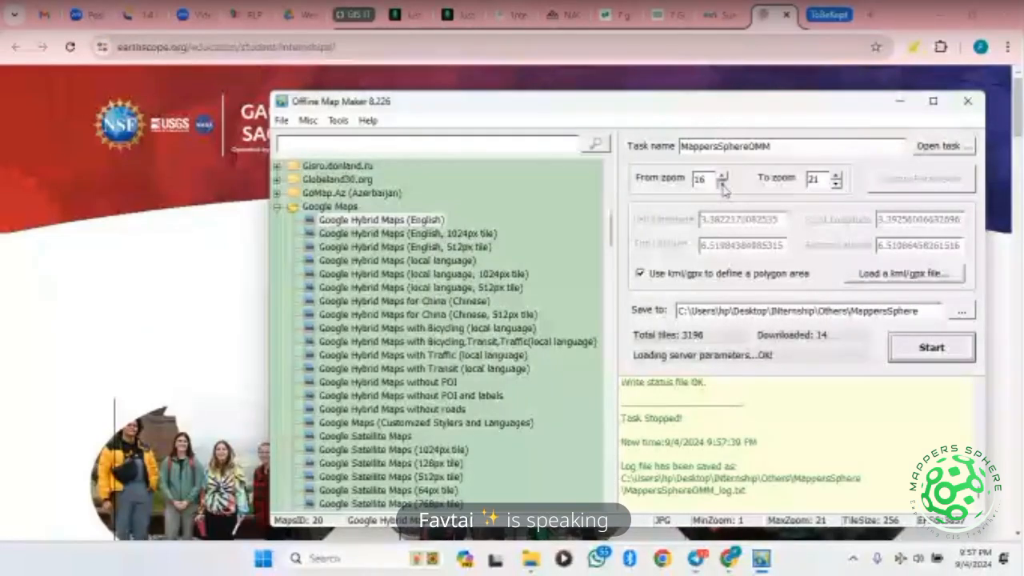
pyautogui.click(723, 183)
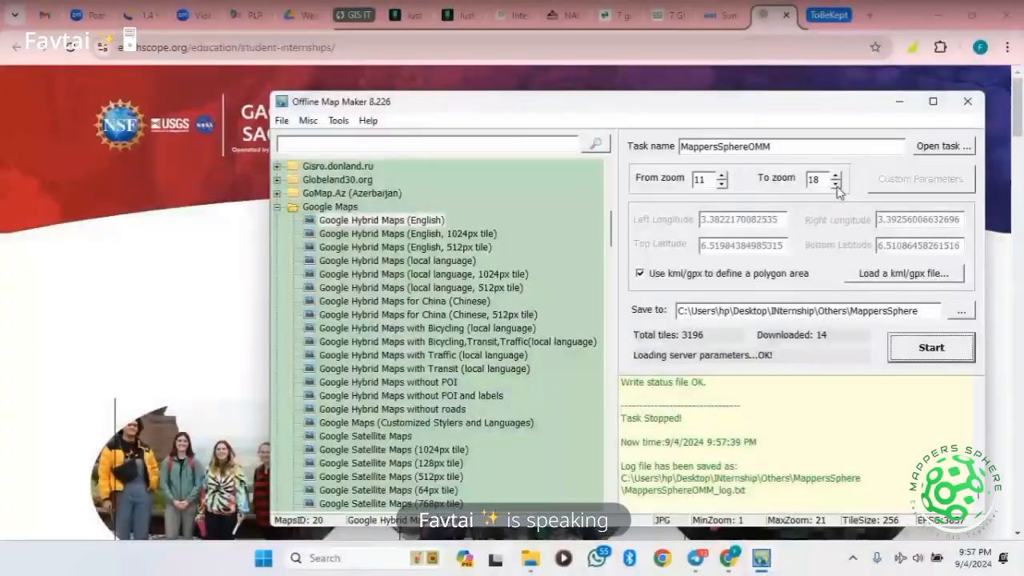
# Lower the task's end zoom level to 9
pyautogui.click(836, 183)
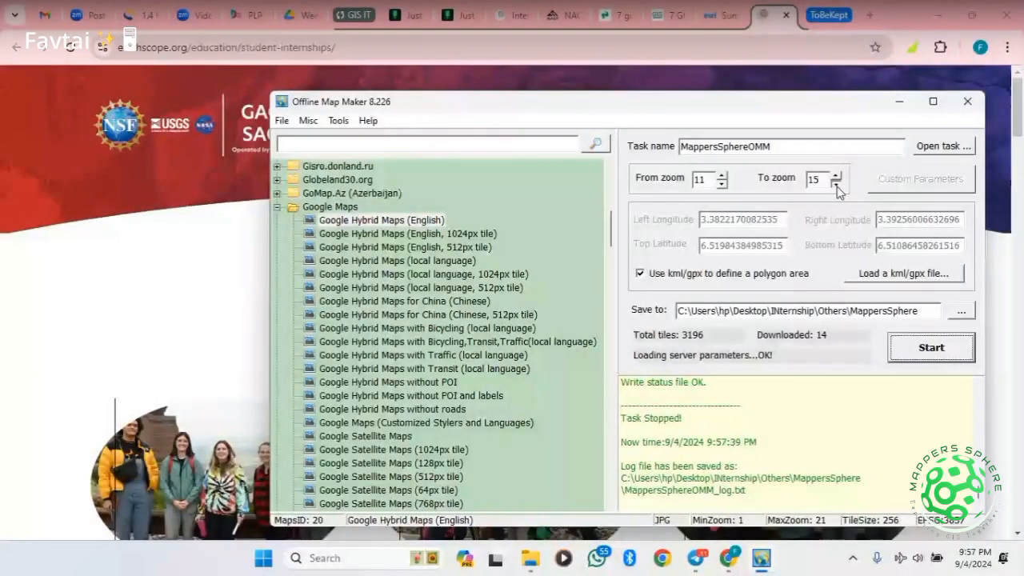
pyautogui.click(836, 184)
pyautogui.click(836, 184)
pyautogui.click(836, 184)
pyautogui.click(836, 184)
pyautogui.click(836, 184)
pyautogui.click(836, 184)
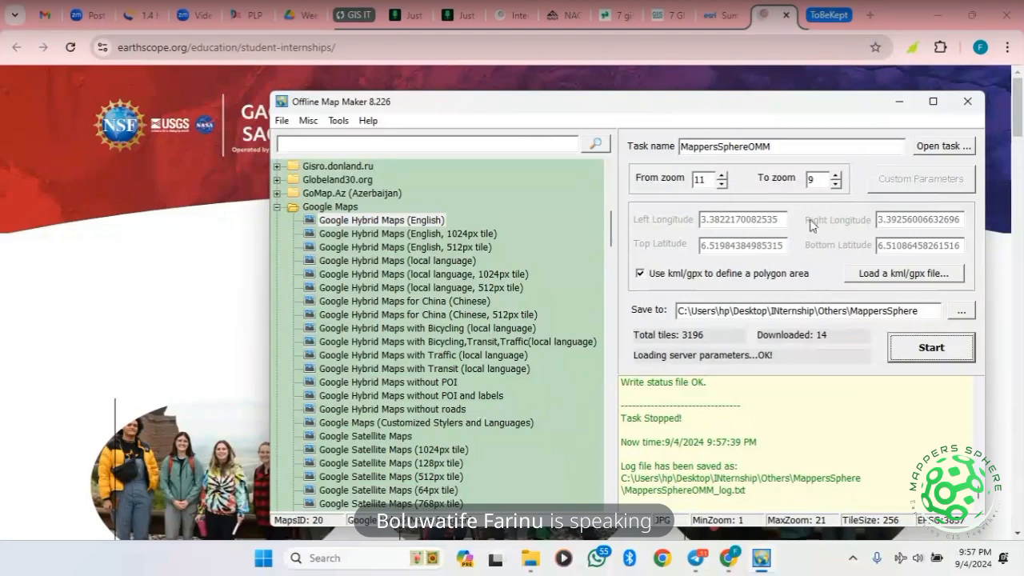
# Set both the starting and end zoom levels to 21 and start downloading the map tiles
pyautogui.click(835, 175)
pyautogui.click(835, 175)
pyautogui.click(835, 175)
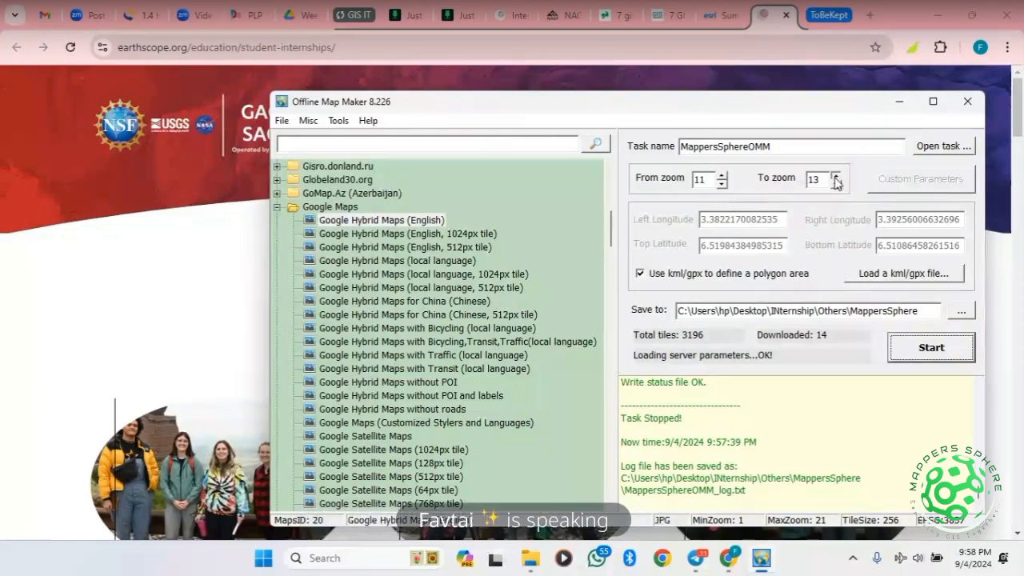
pyautogui.click(835, 175)
pyautogui.click(835, 175)
pyautogui.click(835, 175)
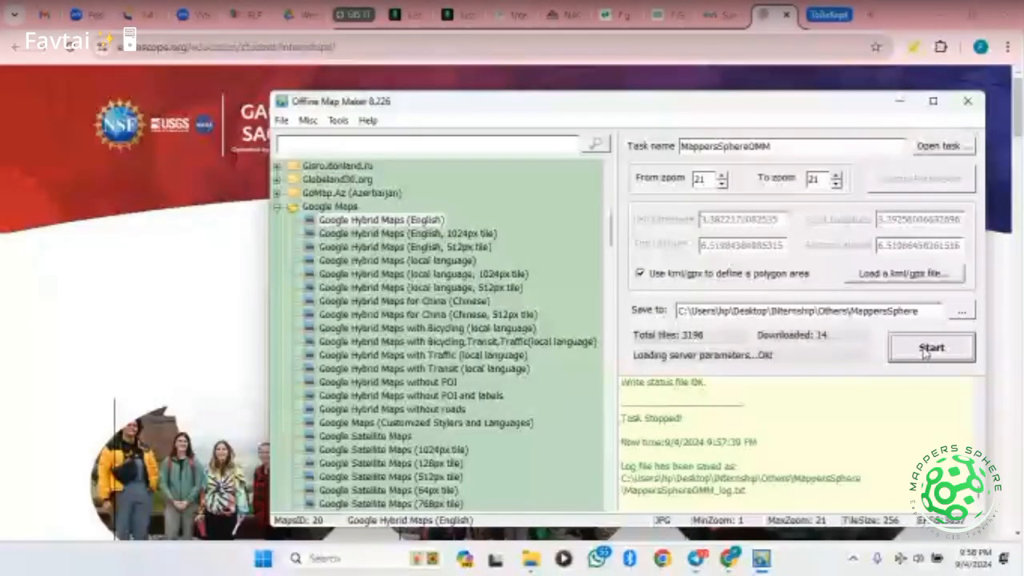
pyautogui.click(928, 352)
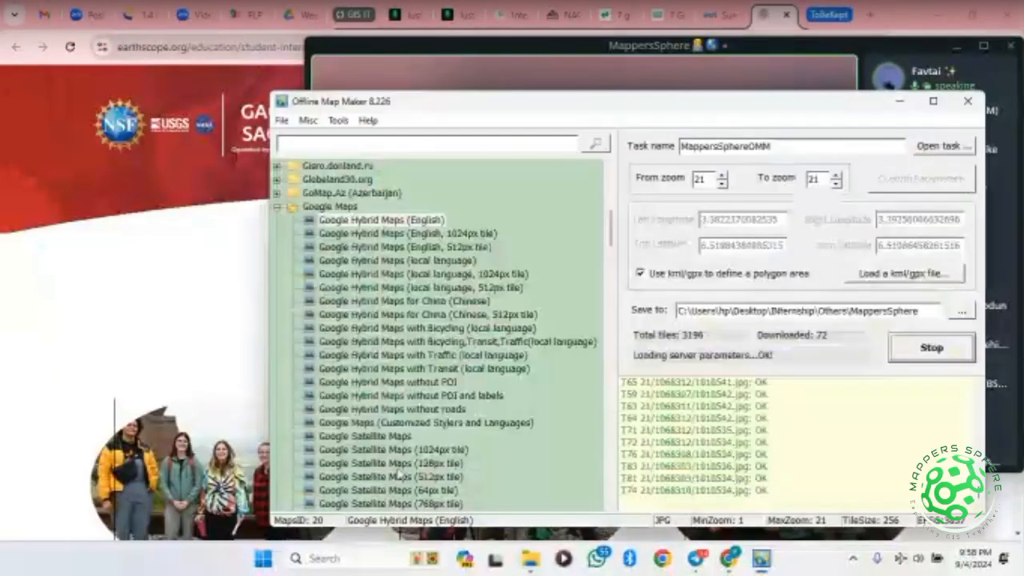
# Bring up the MappersSphere group call and look through its participant list
pyautogui.click(534, 489)
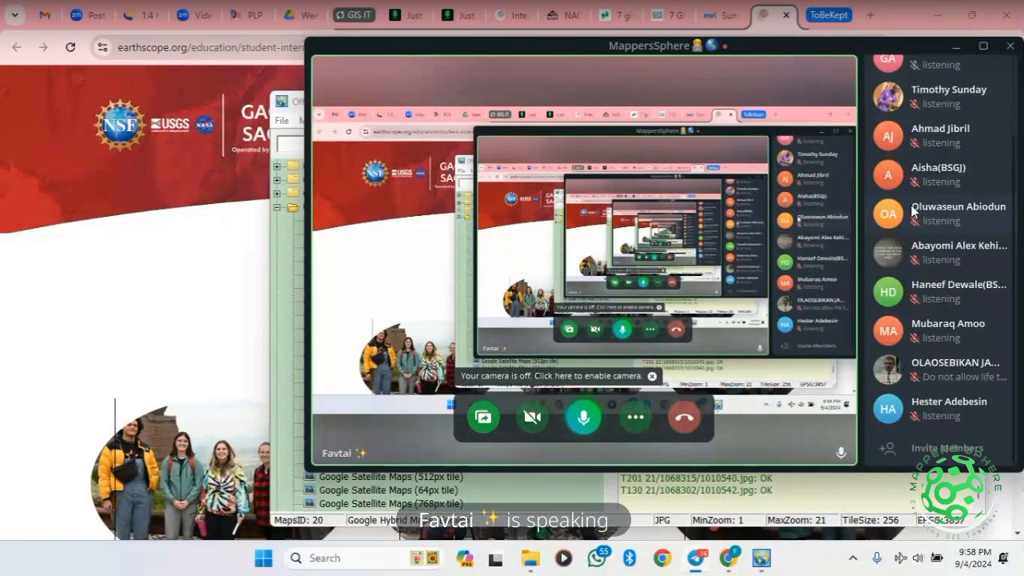
pyautogui.scroll(2, 912, 211)
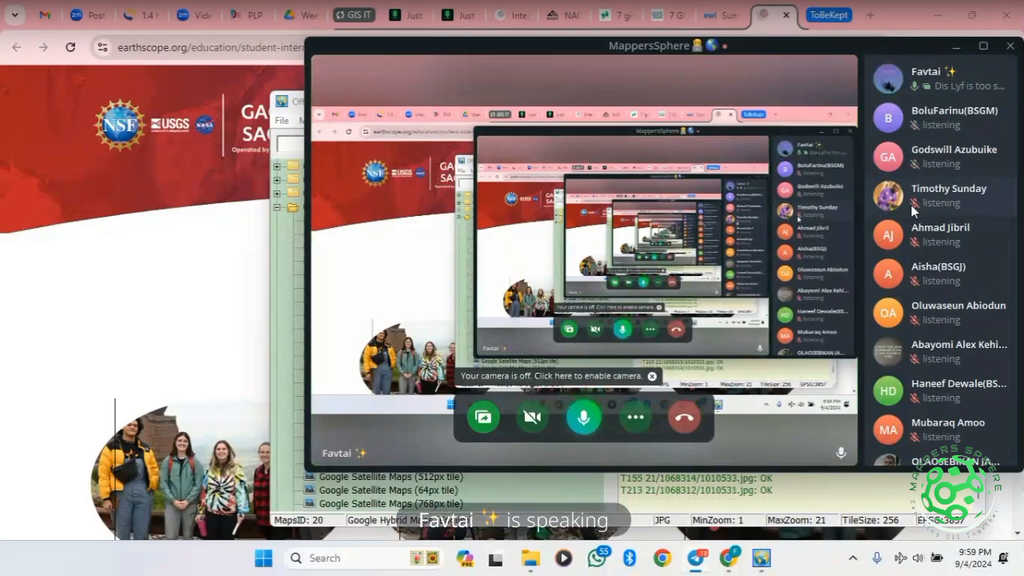
pyautogui.scroll(-2, 912, 210)
pyautogui.scroll(1, 913, 212)
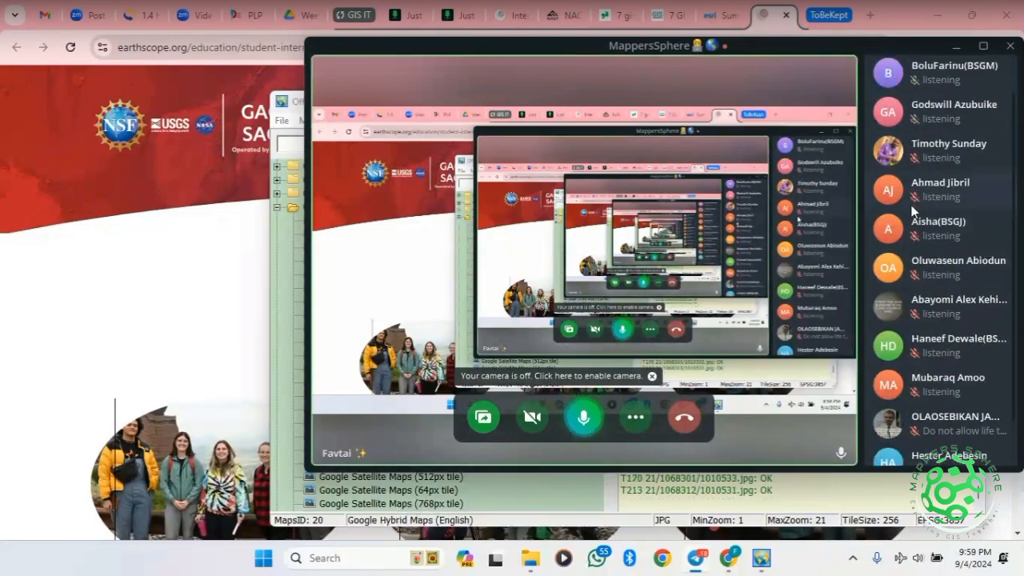
pyautogui.scroll(1, 912, 205)
pyautogui.scroll(-3, 910, 206)
pyautogui.scroll(2, 910, 208)
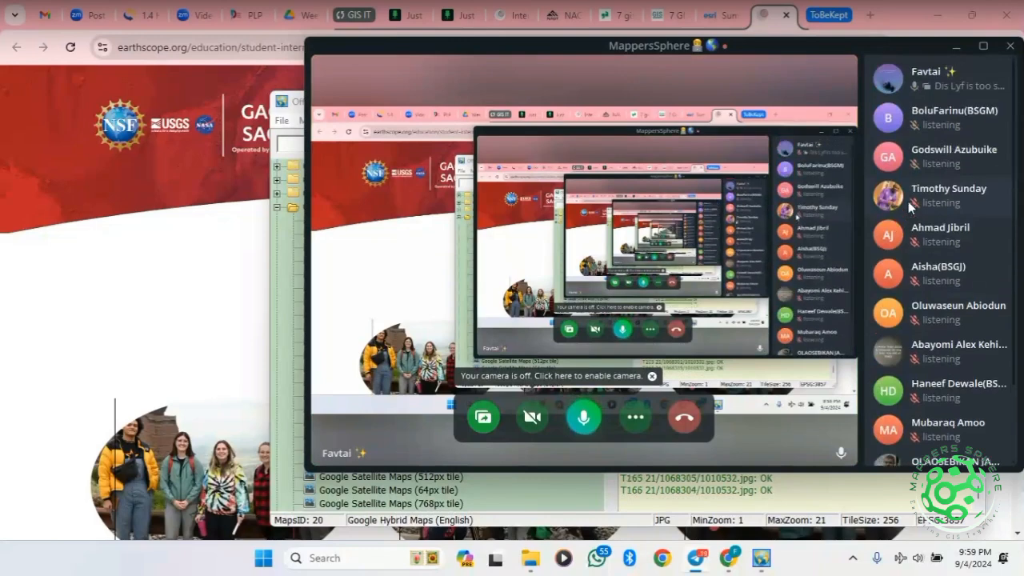
pyautogui.scroll(-2, 910, 208)
pyautogui.scroll(2, 910, 207)
pyautogui.scroll(-2, 909, 208)
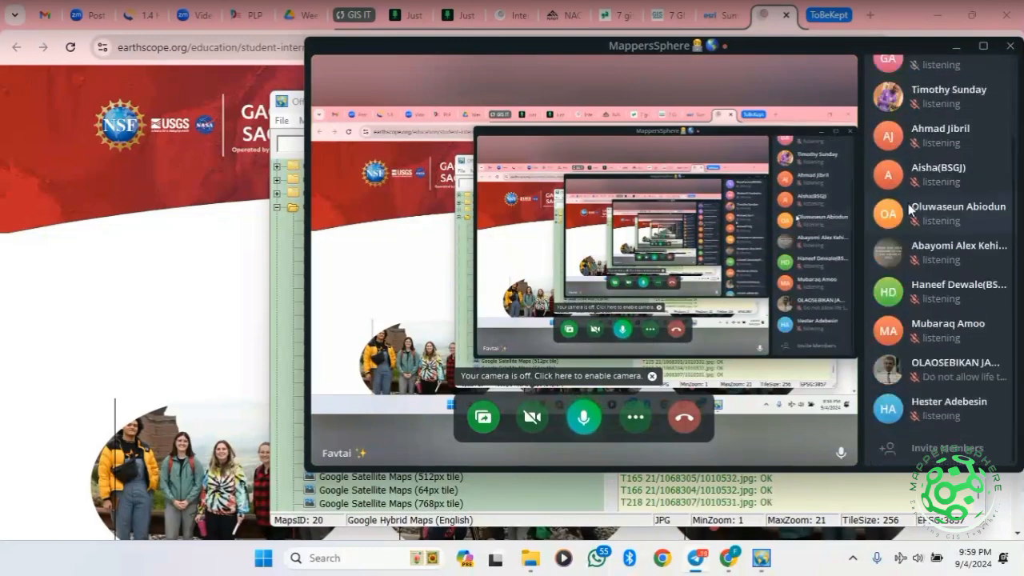
pyautogui.scroll(1, 910, 210)
pyautogui.scroll(1, 909, 206)
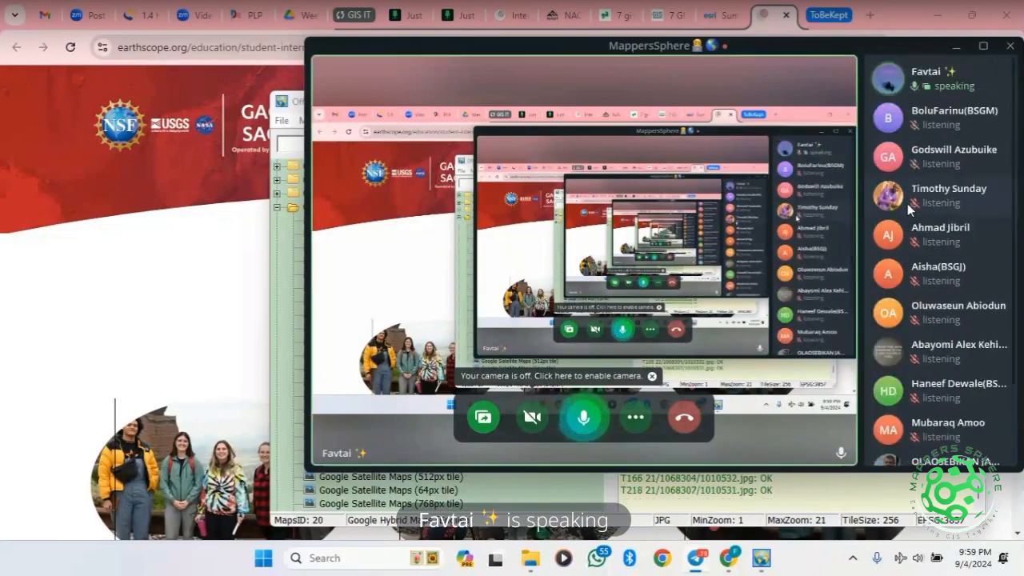
# Mute the microphone in the group call and try to stop sharing the screen
pyautogui.click(584, 417)
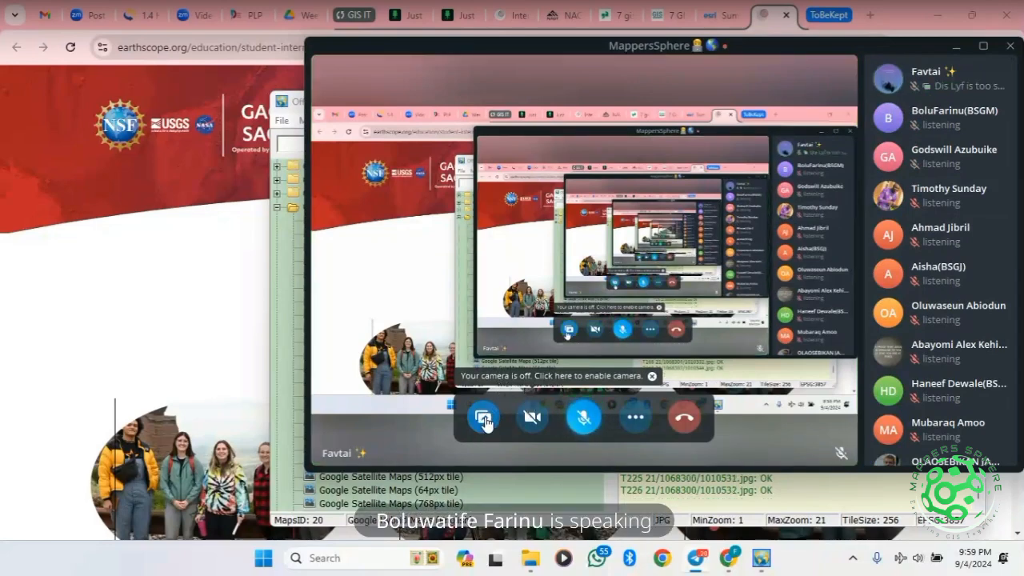
pyautogui.click(484, 420)
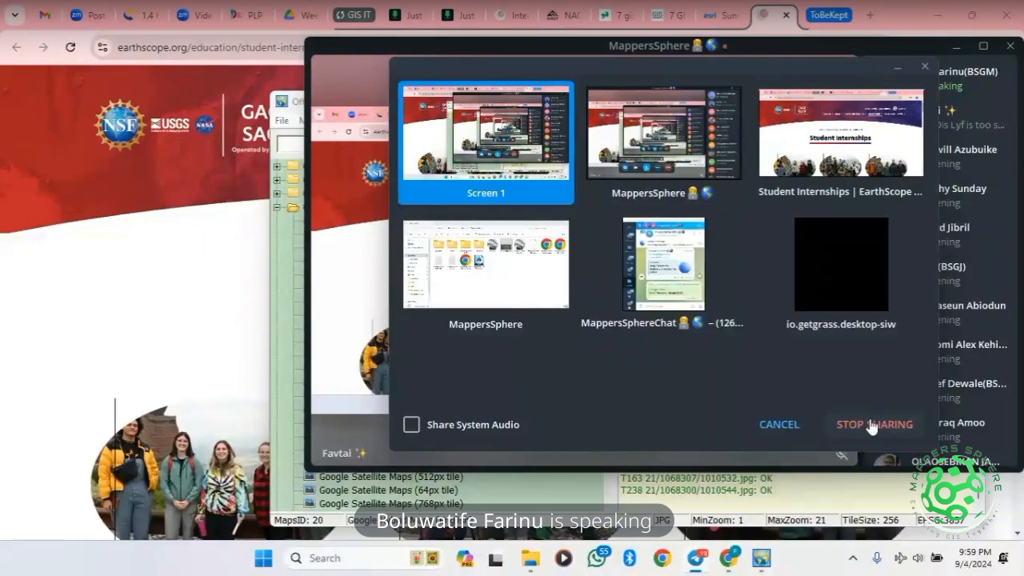
pyautogui.click(872, 427)
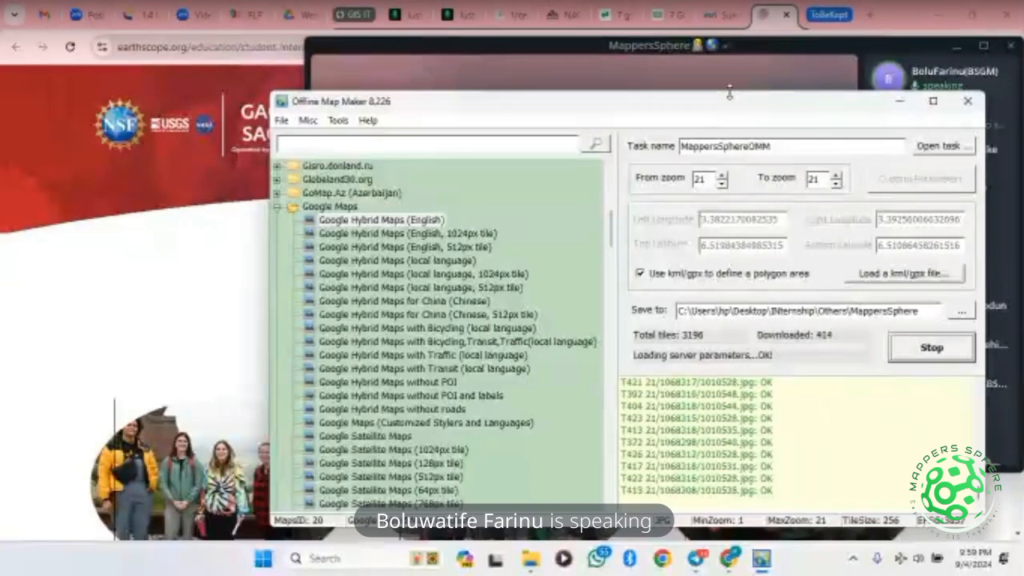
# Make the Offline Map Maker window taller, move it clear of the group call, and bring the call forward
pyautogui.moveTo(730, 94); pyautogui.dragTo(722, 36)
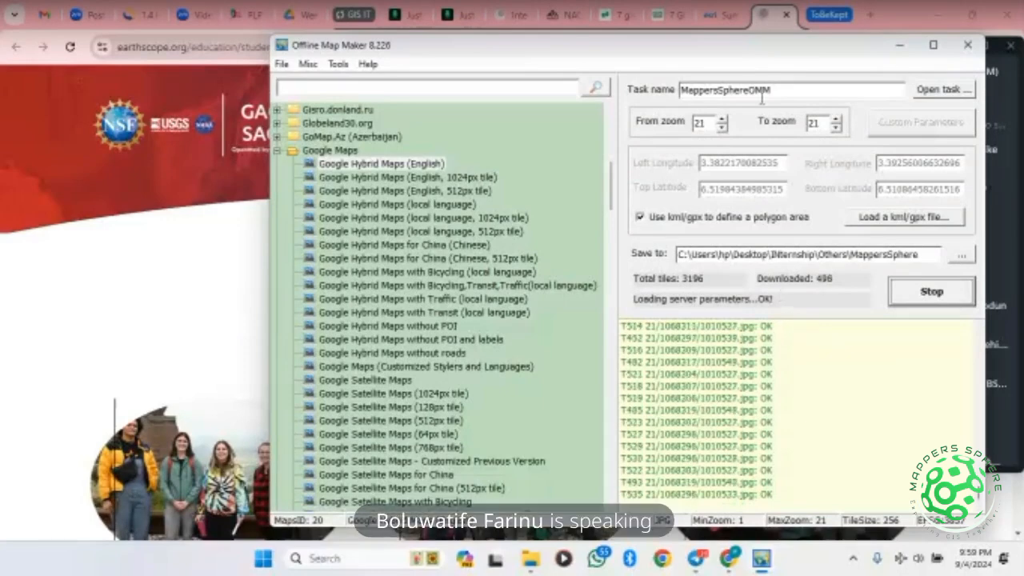
pyautogui.moveTo(750, 48); pyautogui.dragTo(558, 198)
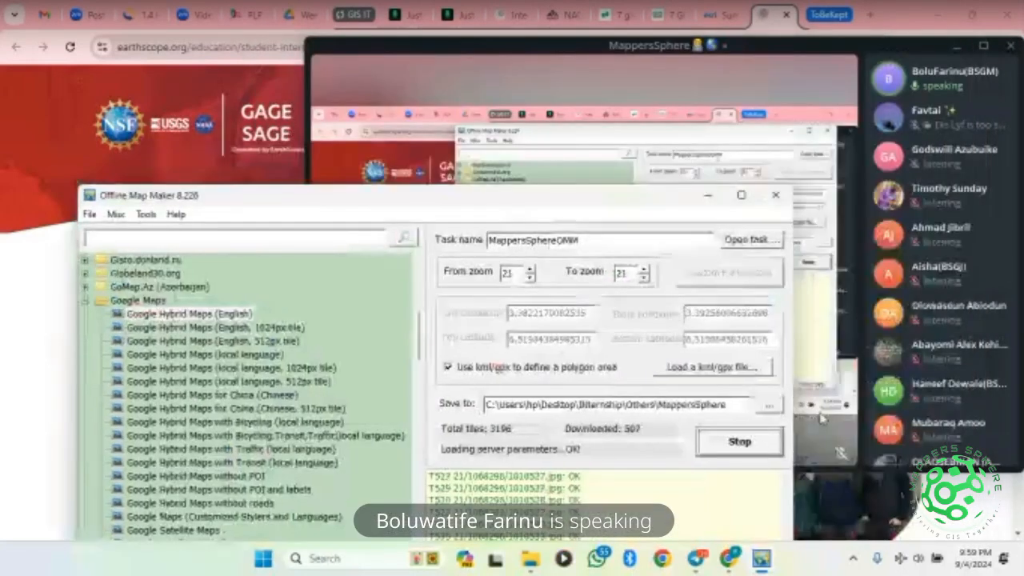
pyautogui.click(822, 418)
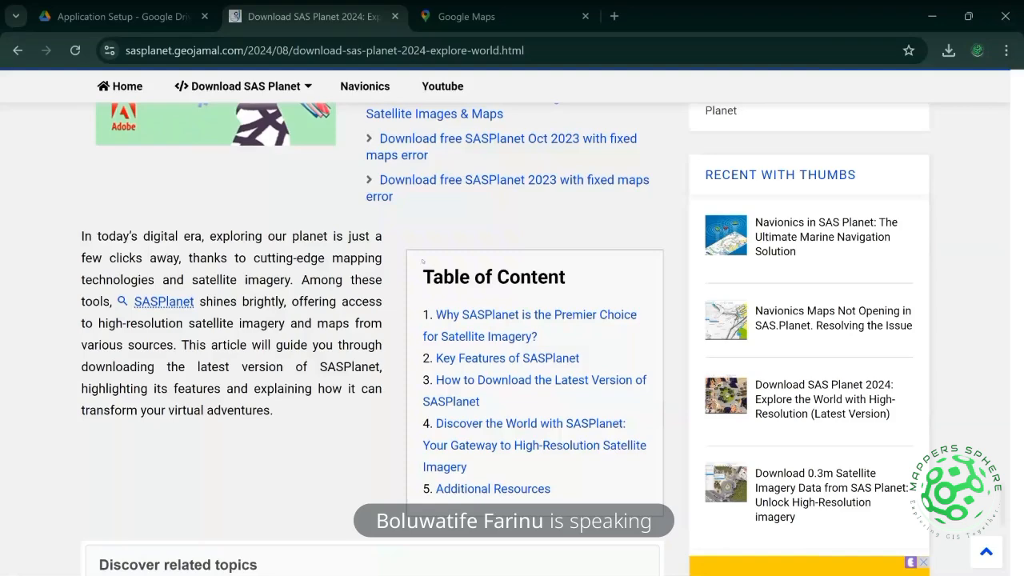
# Read through the SAS Planet download article, examining the key features of SASPlanet from map sources to customization options
pyautogui.scroll(-5, 256, 366)
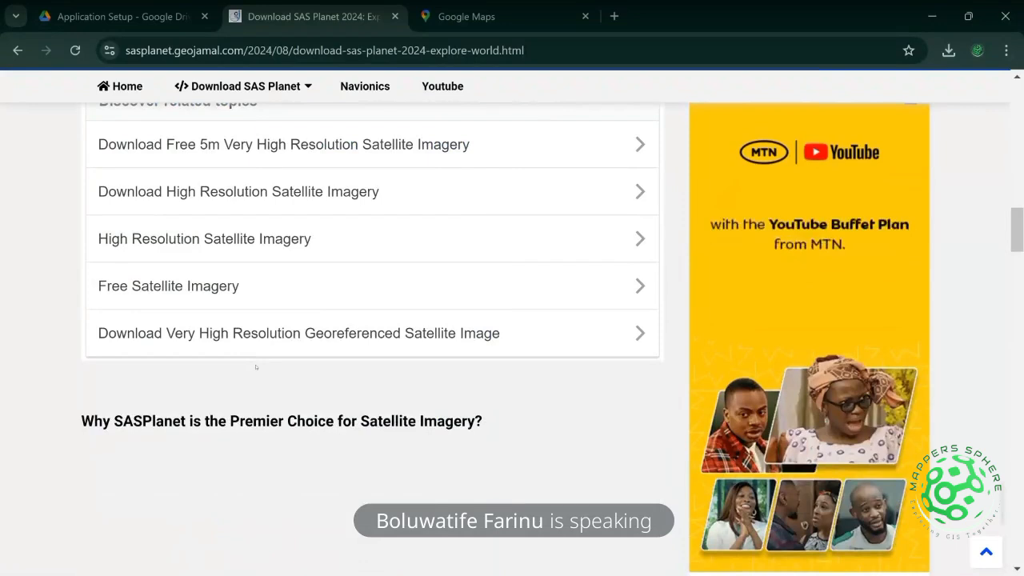
pyautogui.scroll(-1, 256, 366)
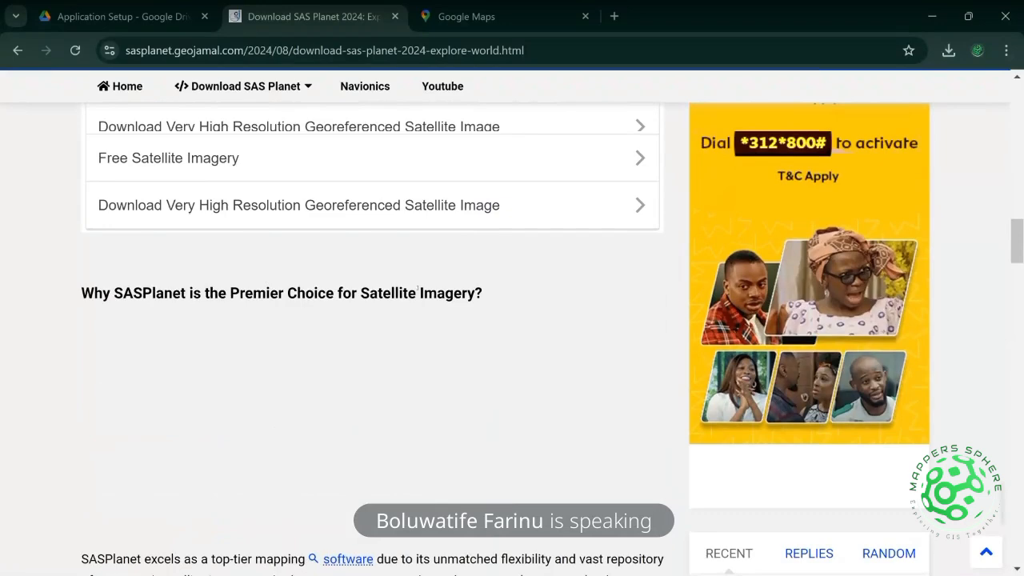
pyautogui.scroll(-4, 417, 291)
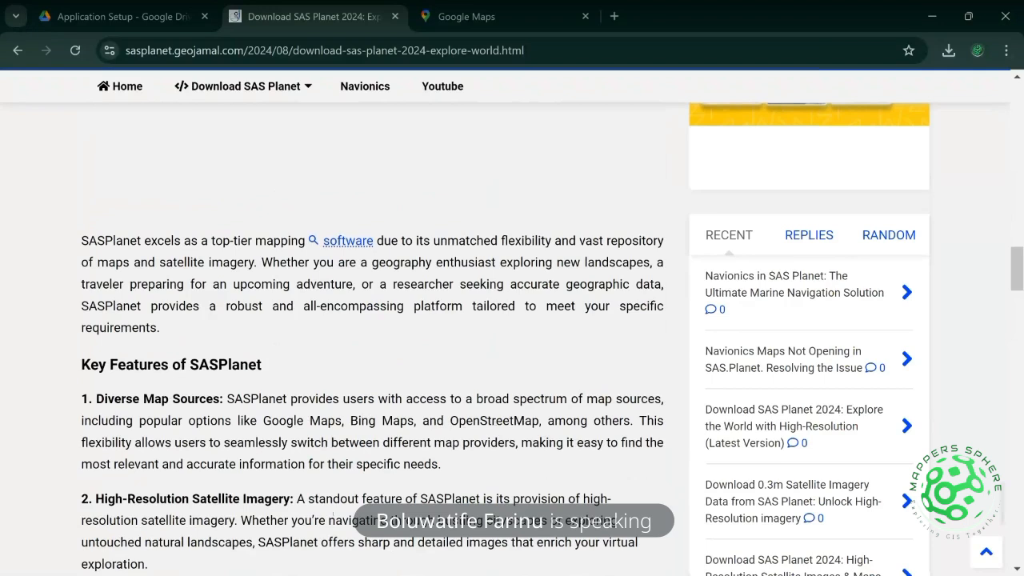
pyautogui.scroll(-1, 333, 513)
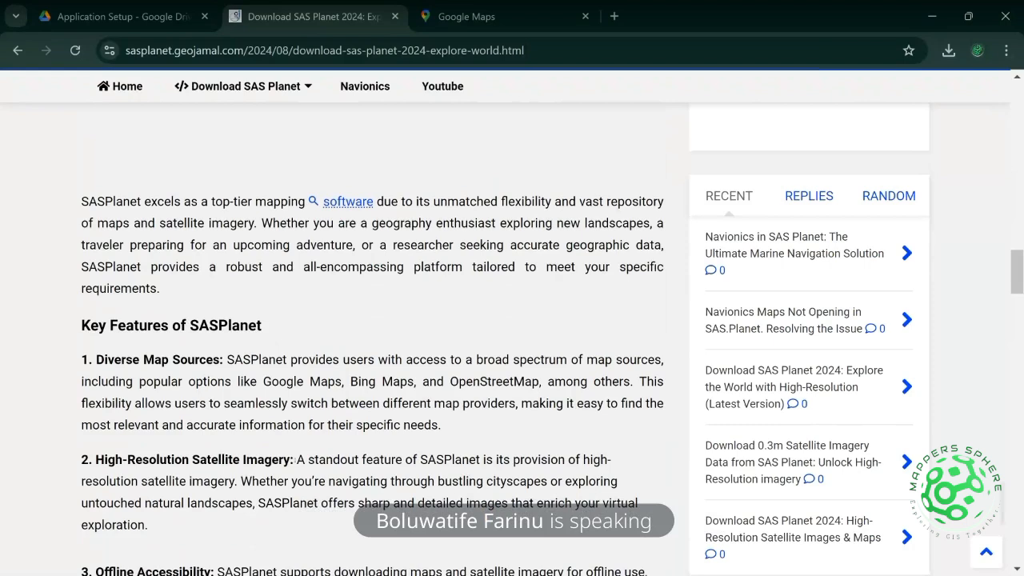
pyautogui.scroll(-1, 512, 320)
pyautogui.scroll(-2, 295, 463)
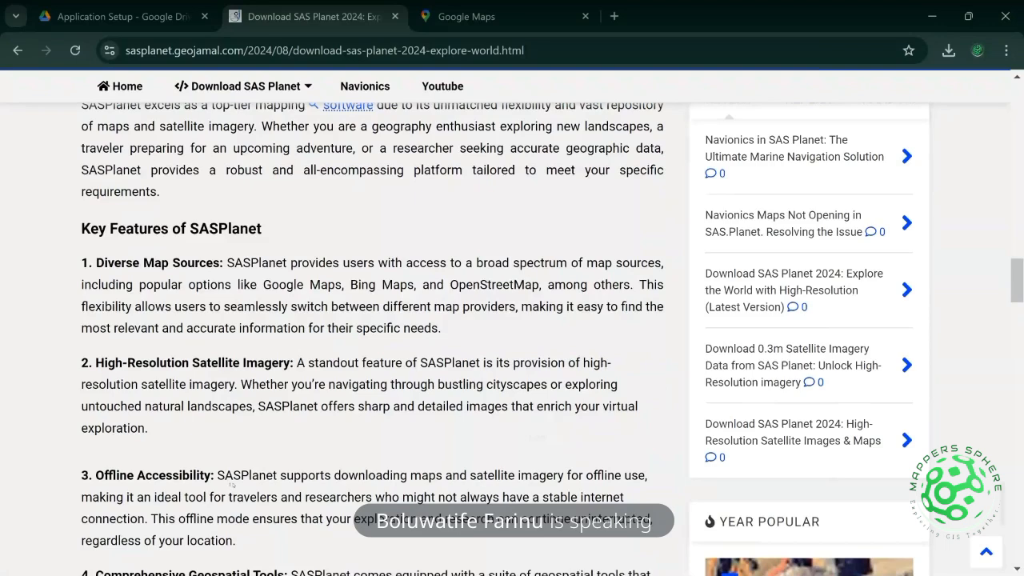
pyautogui.scroll(-3, 231, 483)
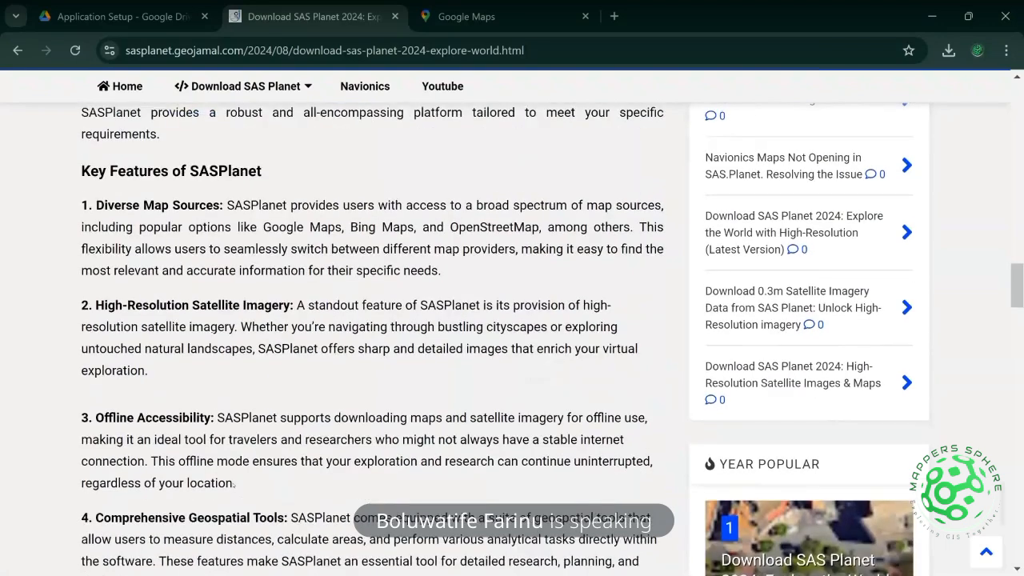
pyautogui.scroll(-1, 147, 524)
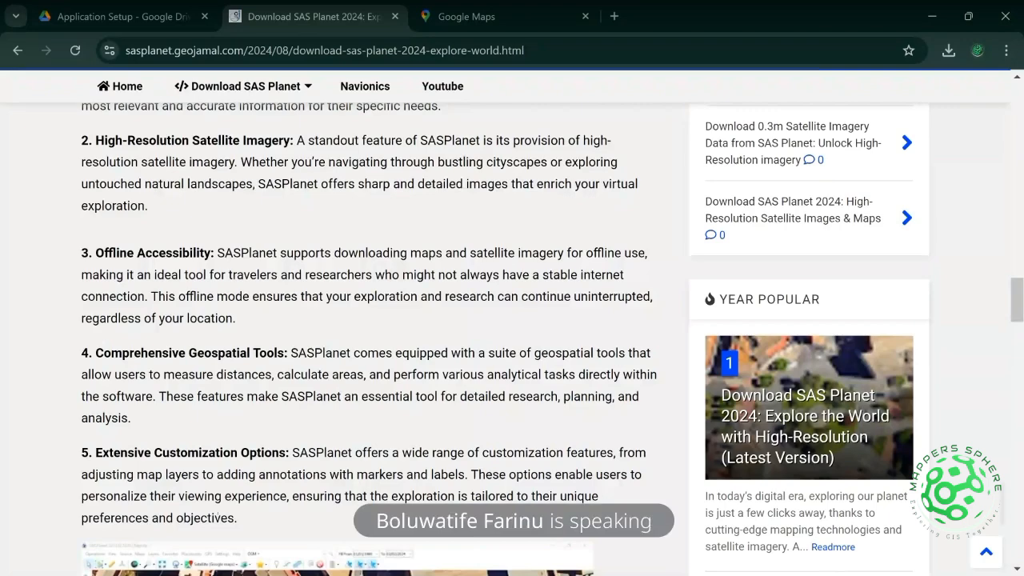
pyautogui.scroll(-1, 512, 320)
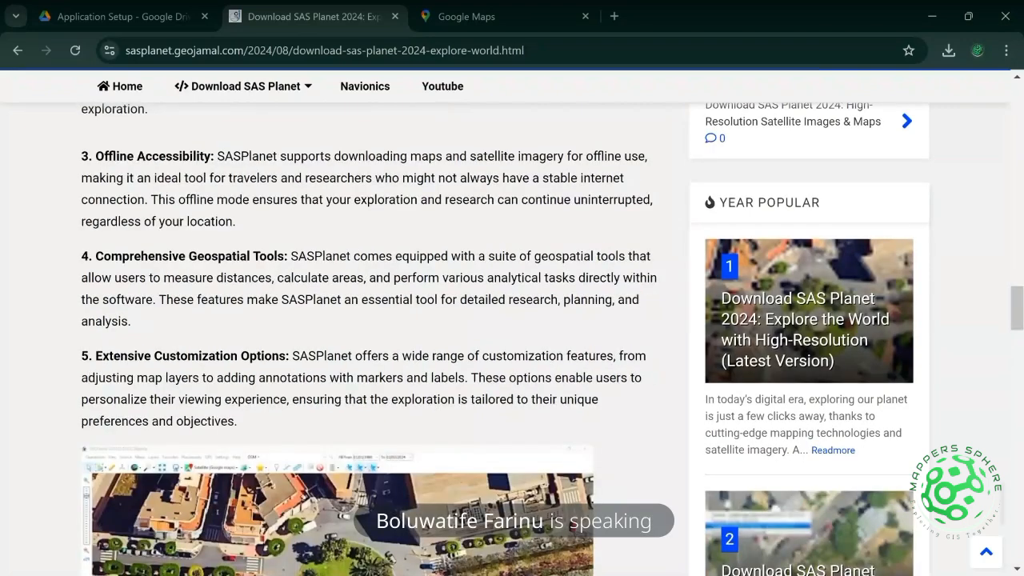
pyautogui.scroll(-1, 304, 235)
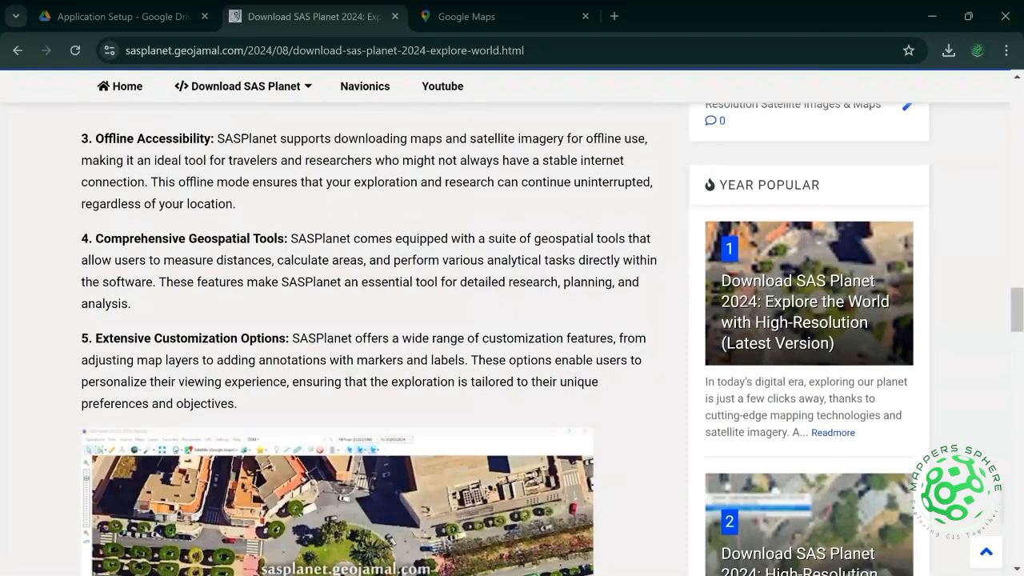
# Switch to File Explorer, open the SAS.Planet.Nightly.240807.10614 folder in Downloads and run the SASPlanet application
pyautogui.hotkey('alt', 'Tab')
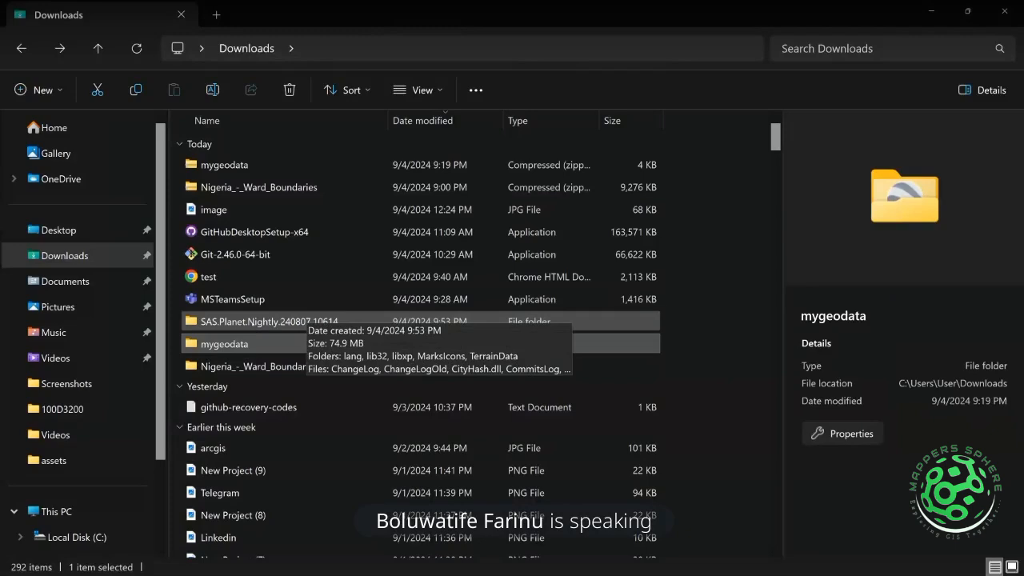
pyautogui.click(253, 322)
pyautogui.doubleClick(253, 322)
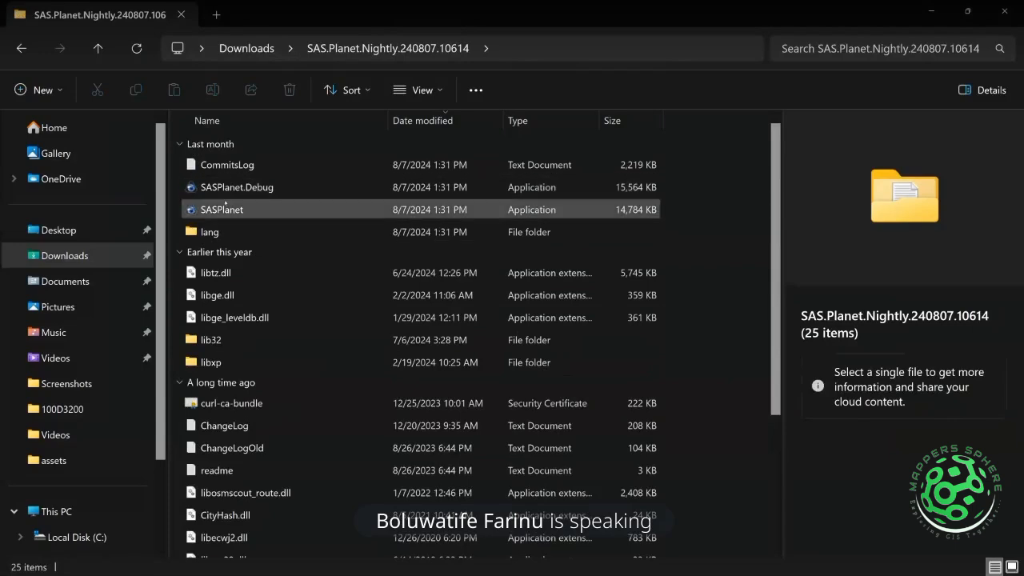
pyautogui.moveTo(209, 208)
pyautogui.click(238, 209)
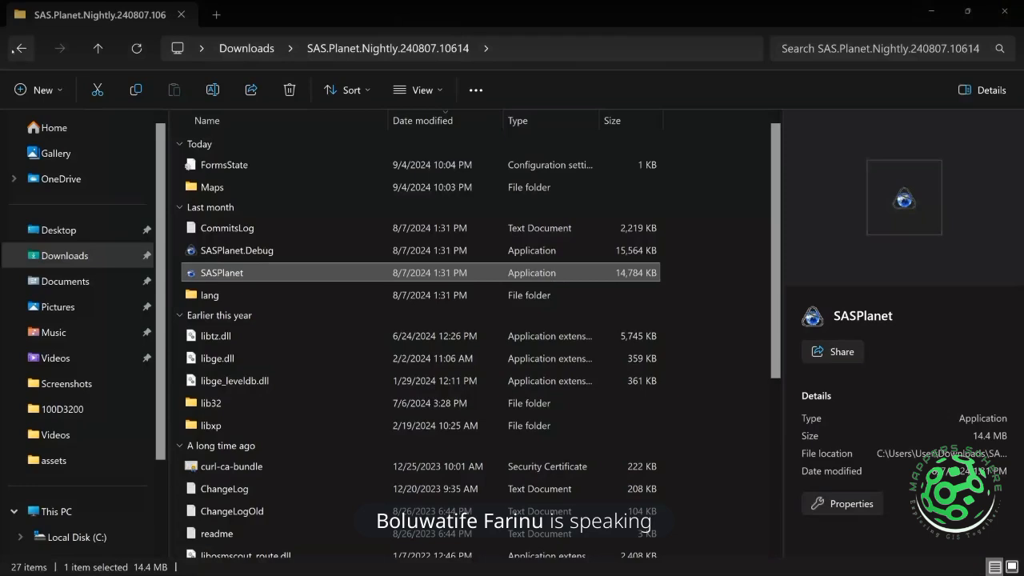
# Return to Downloads and permanently delete the SAS.Planet.Nightly.240807.10614 folder
pyautogui.click(22, 47)
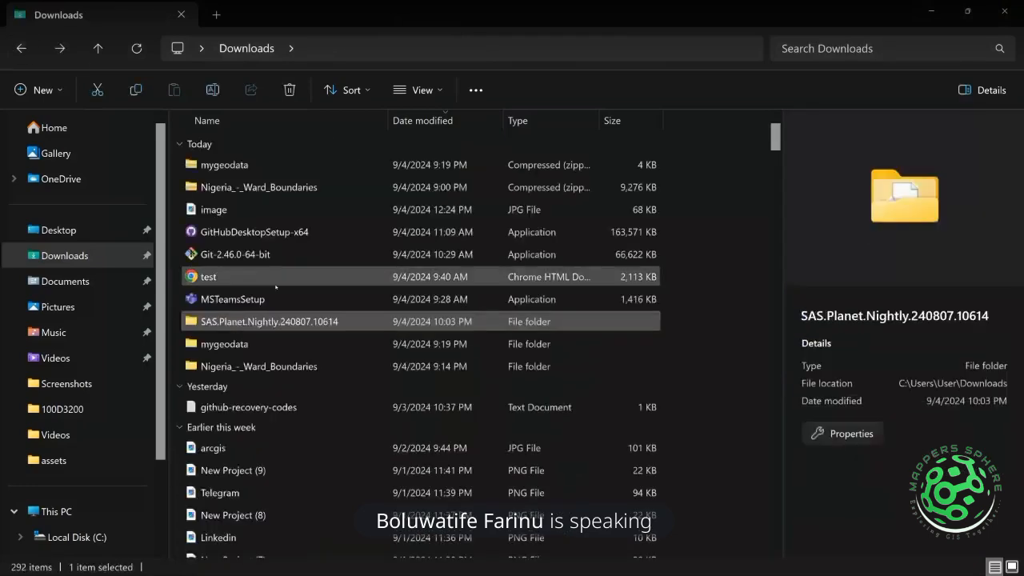
pyautogui.hotkey('shift', 'Delete')
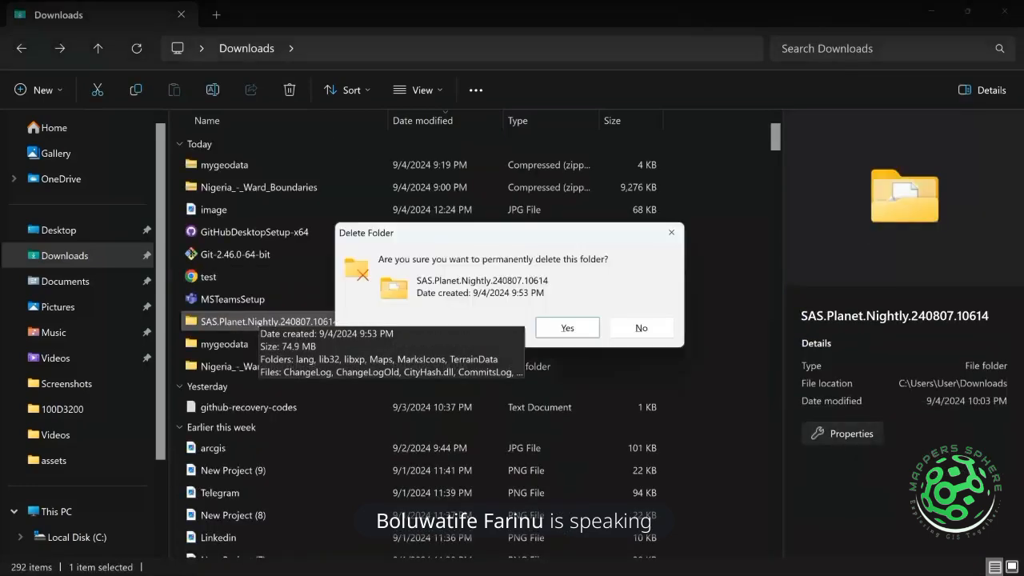
pyautogui.press('Return')
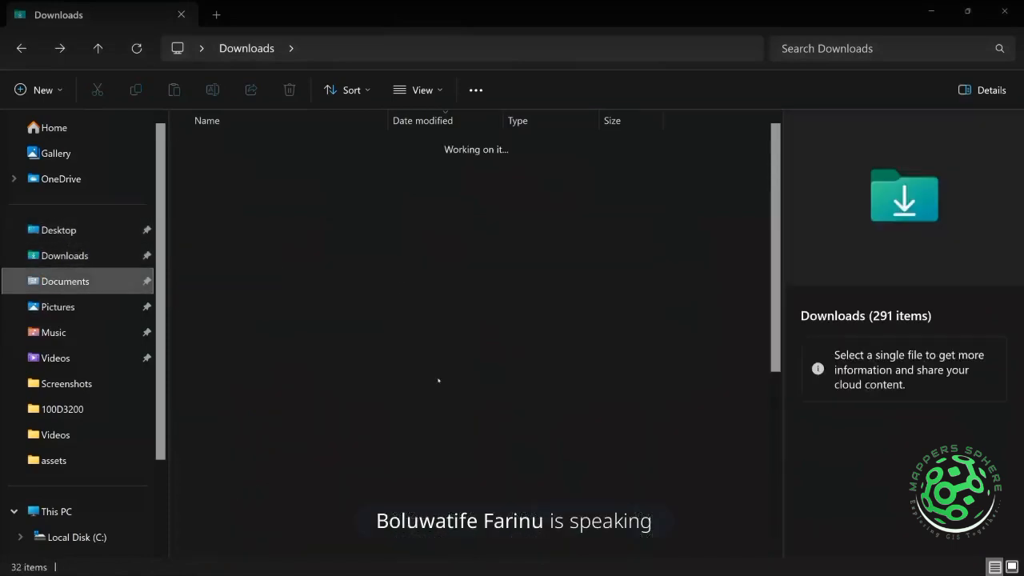
# Open SAS.Planet.Nightly.210906.10172 inside the SASMap folder in Documents and select the SASPlanet application
pyautogui.scroll(-5, 227, 552)
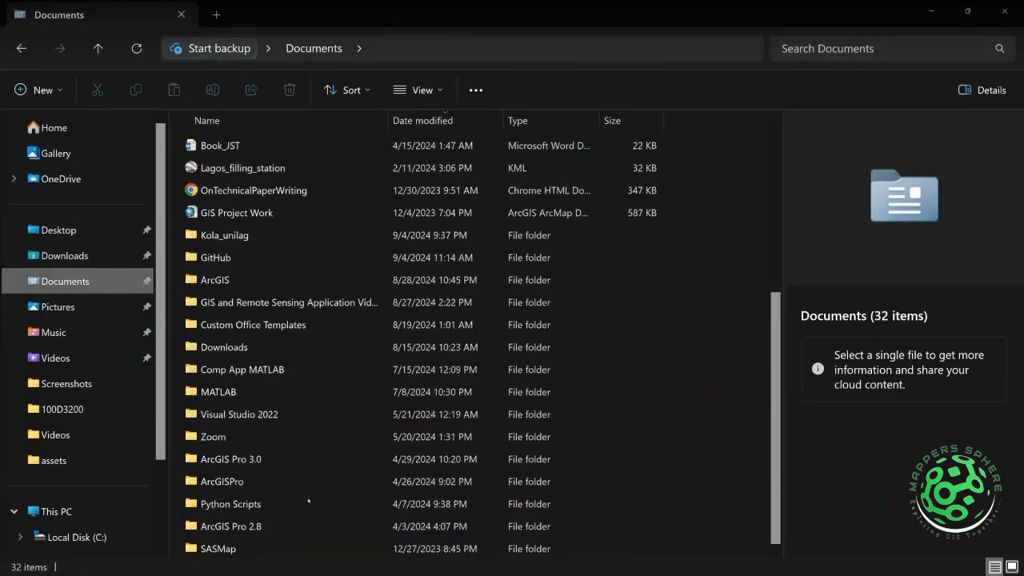
pyautogui.doubleClick(228, 550)
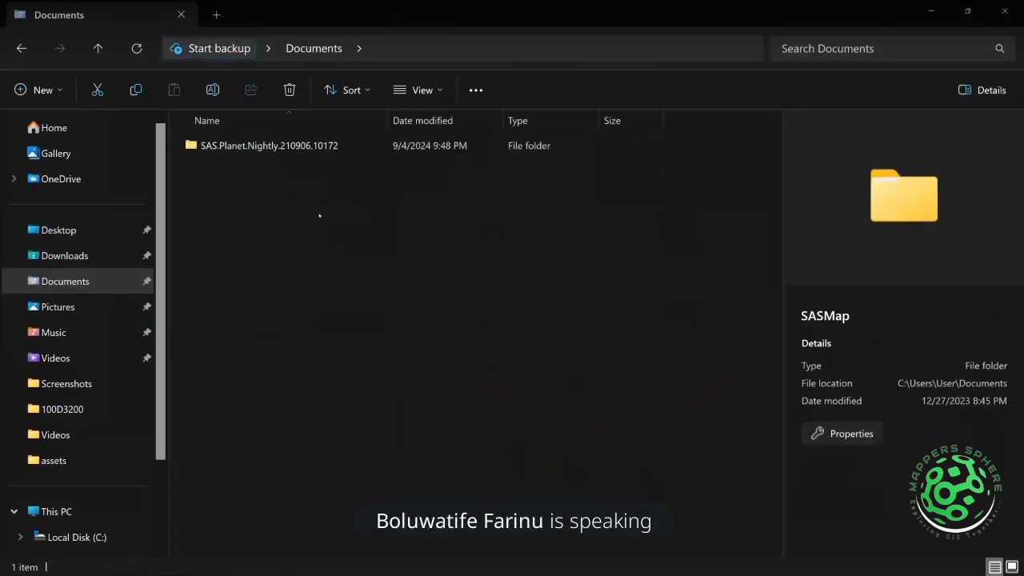
pyautogui.doubleClick(238, 144)
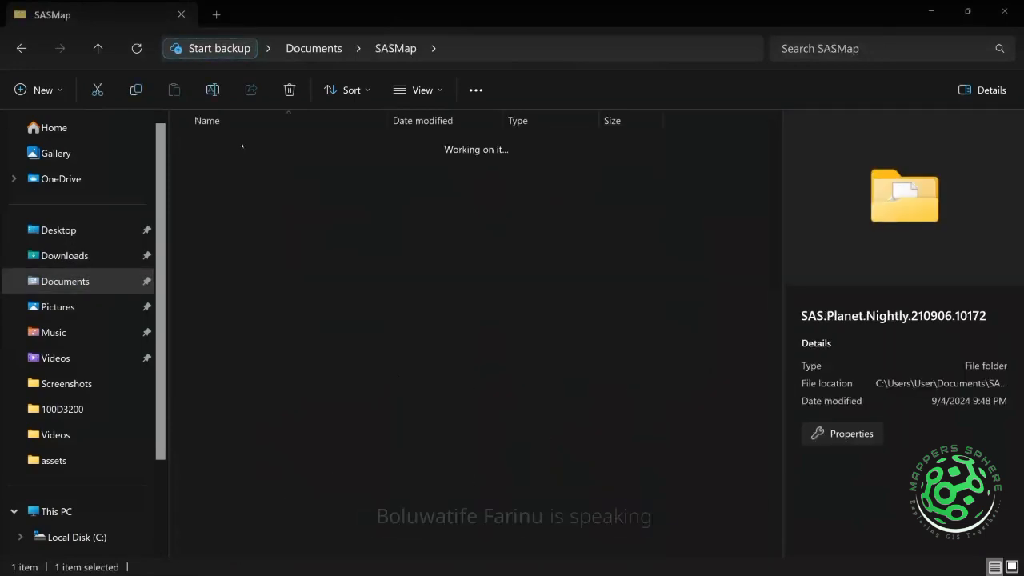
pyautogui.scroll(-6, 289, 381)
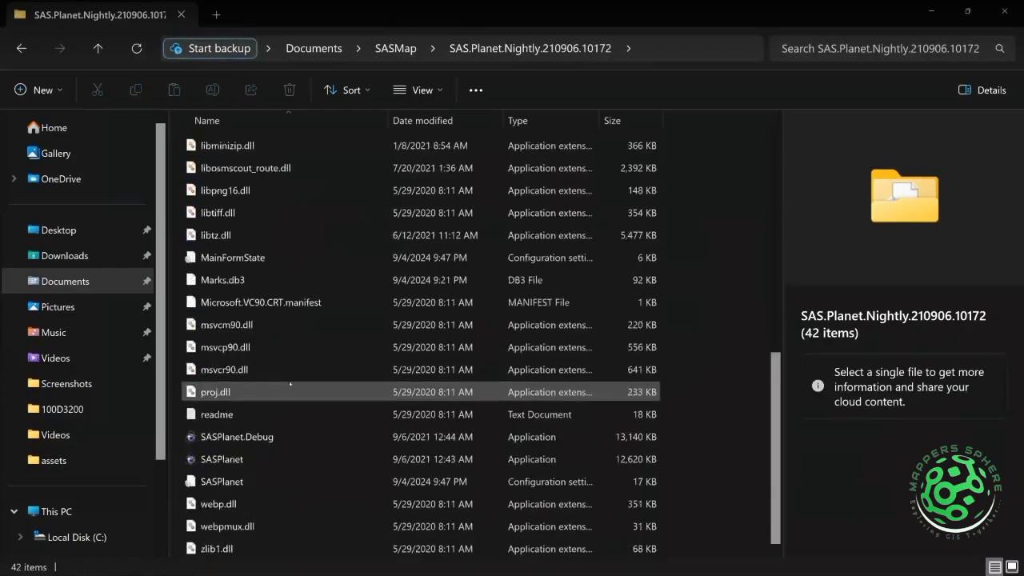
pyautogui.click(217, 459)
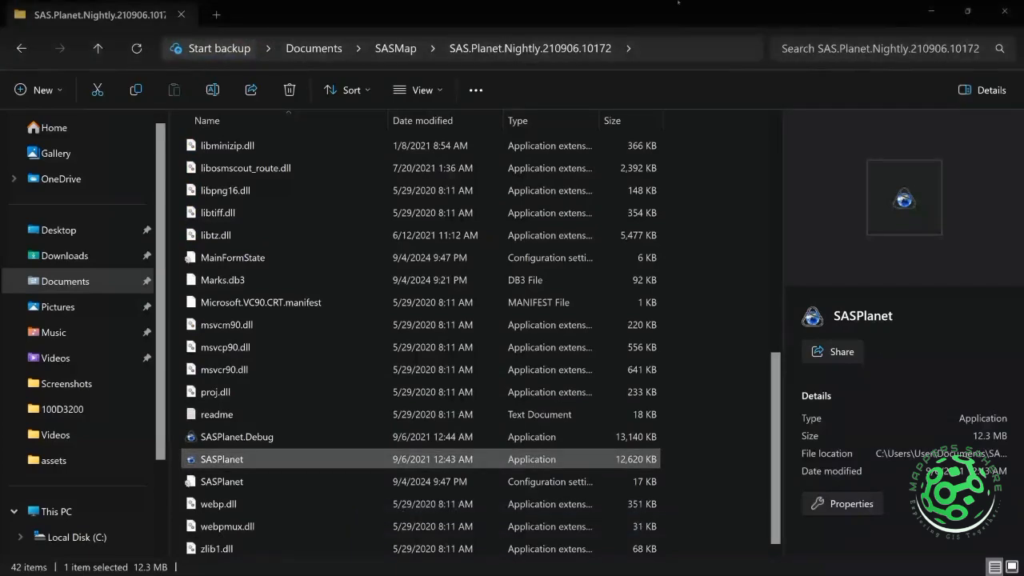
# Go back to Documents and permanently delete the SASMap folder
pyautogui.scroll(6, 380, 264)
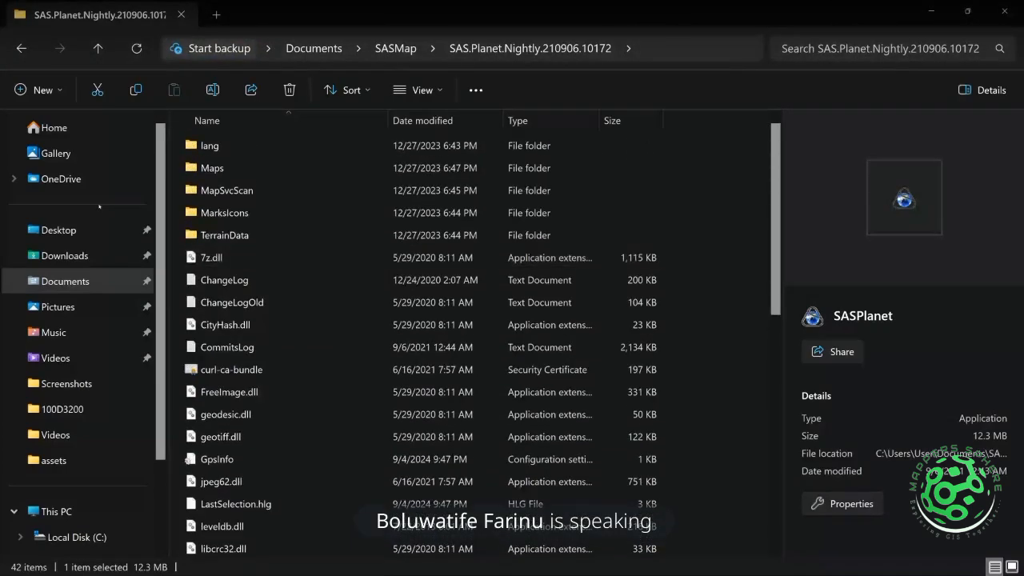
pyautogui.click(21, 49)
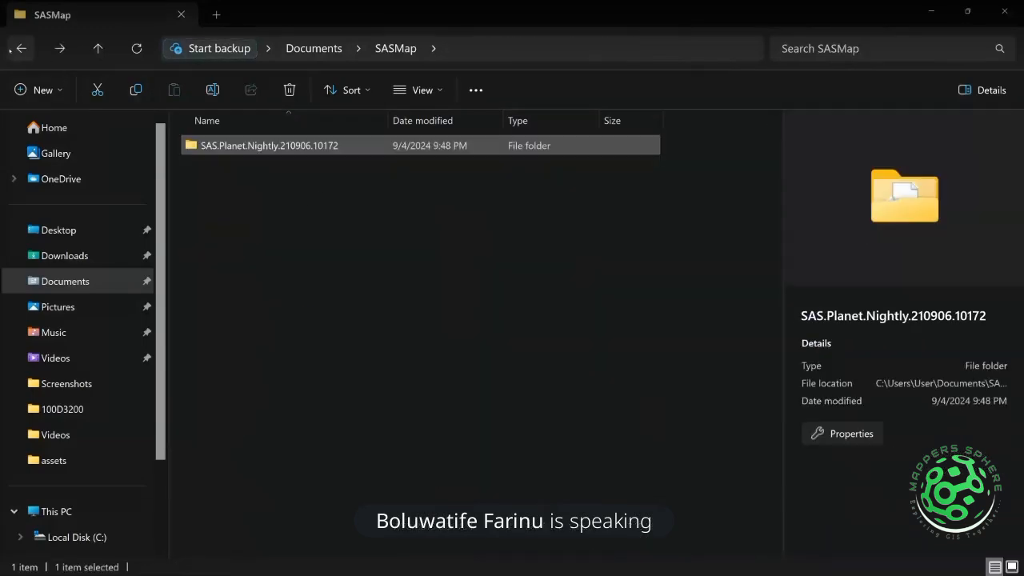
pyautogui.click(15, 50)
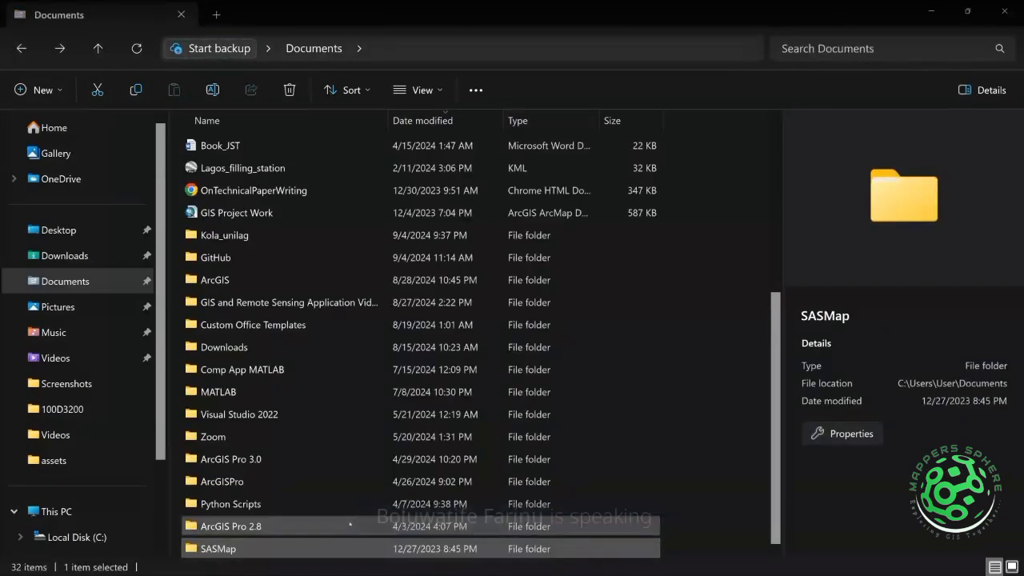
pyautogui.hotkey('shift', 'Delete')
pyautogui.press('Return')
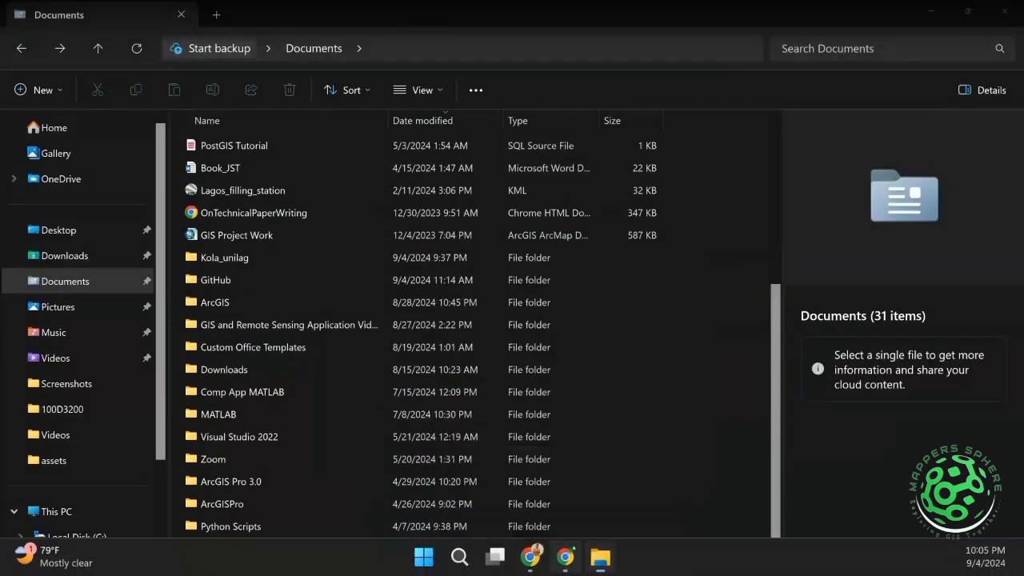
# Switch to Chrome, download the free SAS Planet archive SAS.Planet.Nightly.240807.10614.7z from the article's MediaFire link, and close the advertising pop-up
pyautogui.click(565, 557)
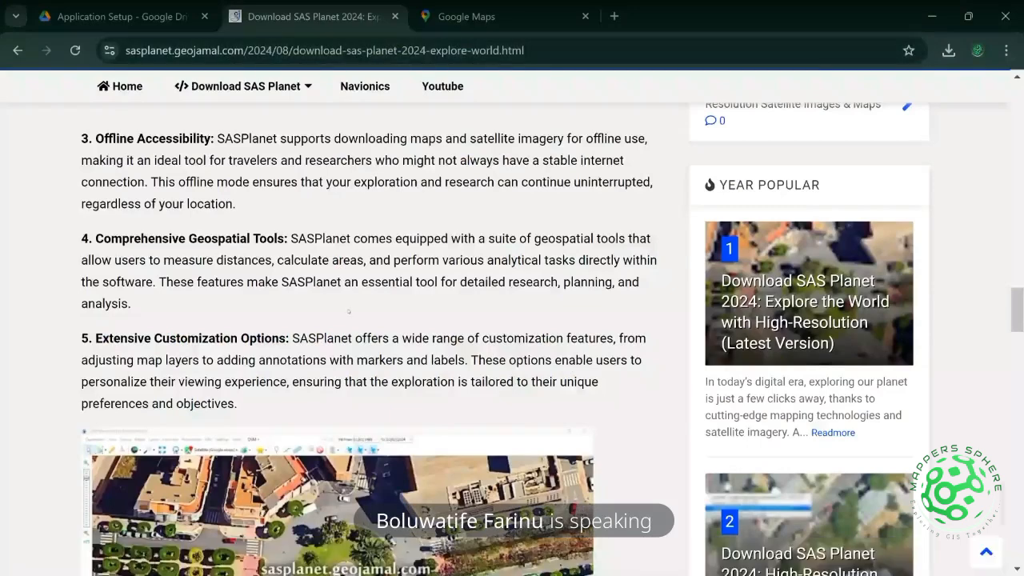
pyautogui.scroll(-8, 349, 311)
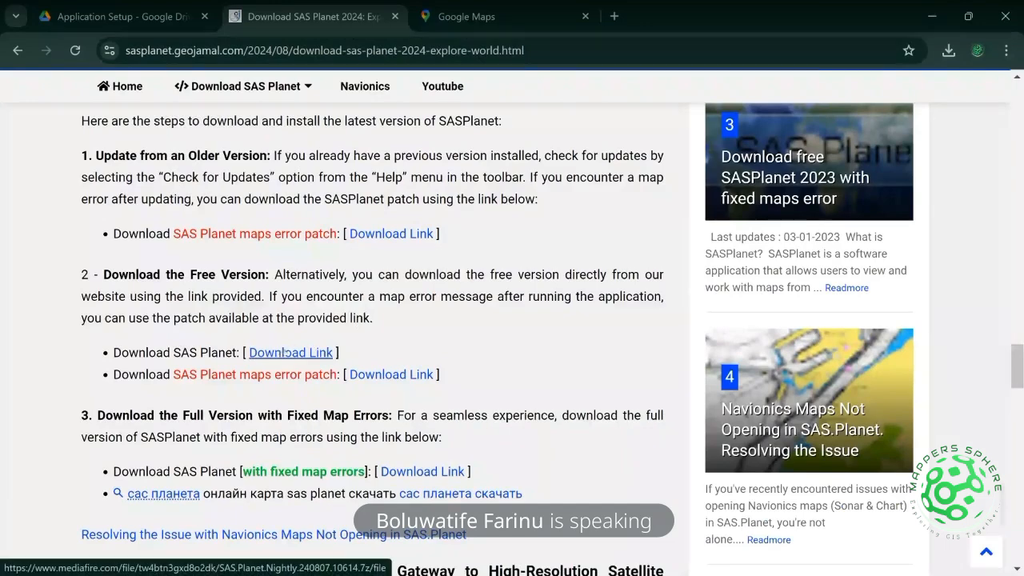
pyautogui.click(291, 352)
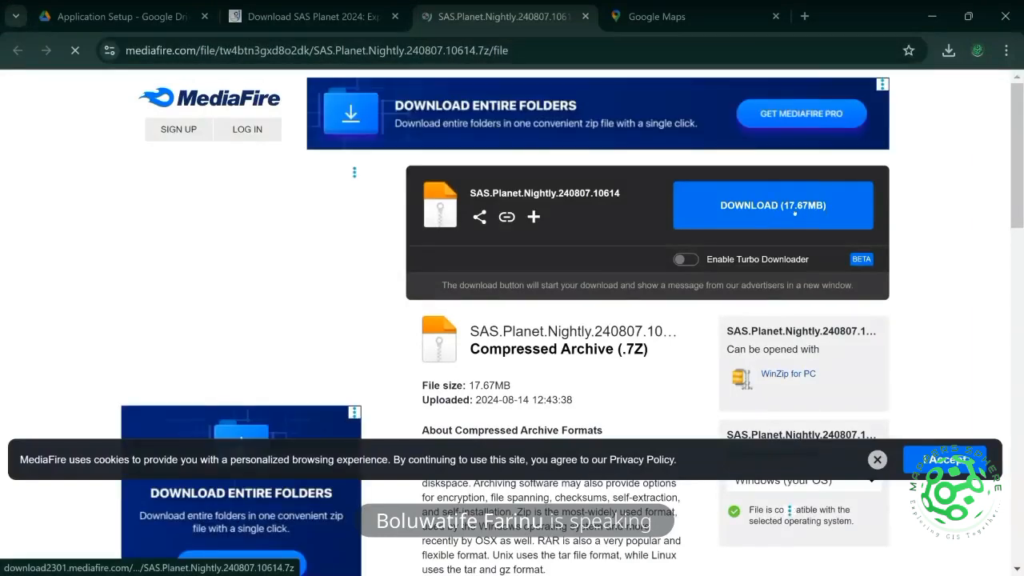
pyautogui.click(794, 213)
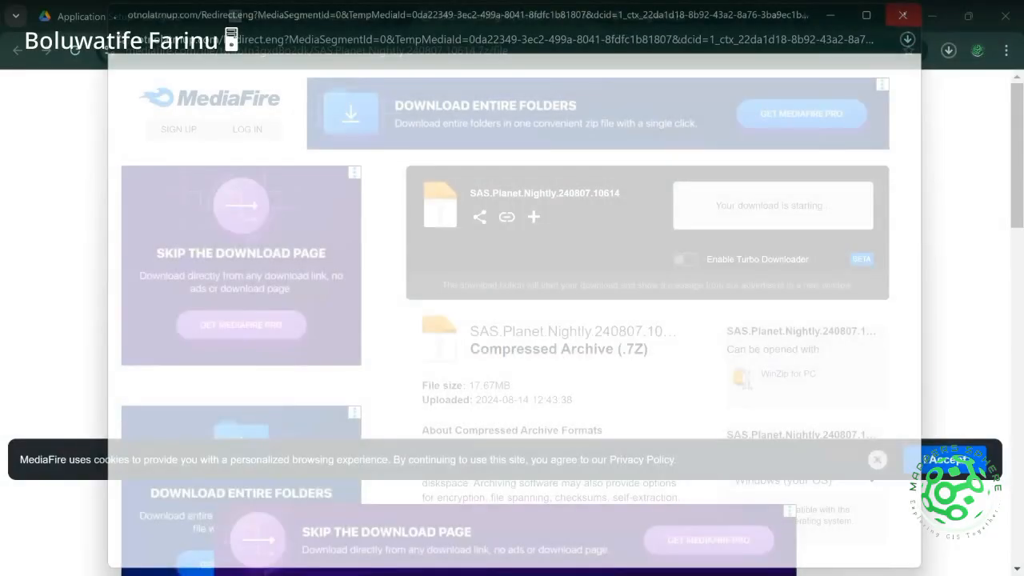
pyautogui.click(903, 14)
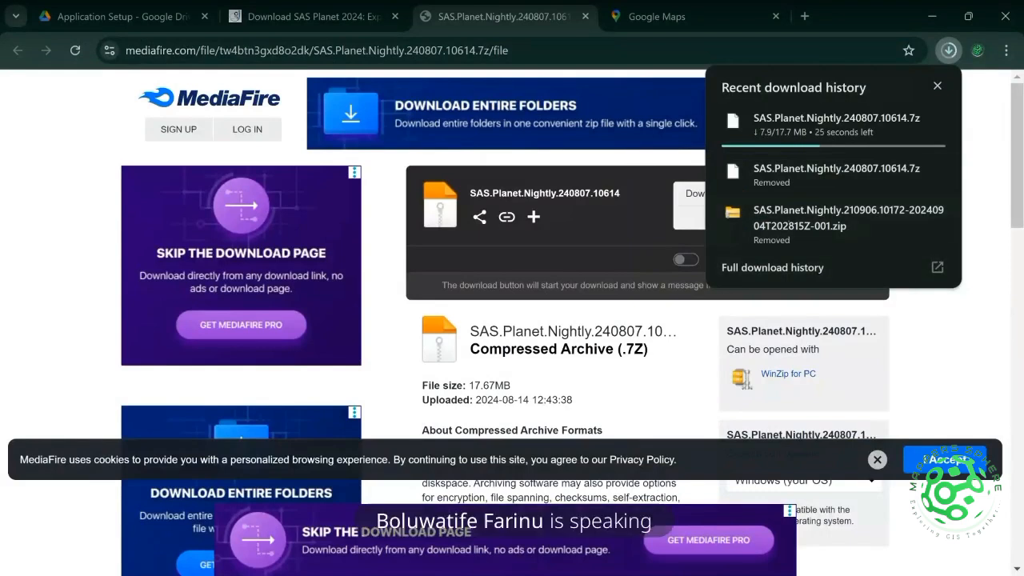
# Find the downloaded SAS.Planet.Nightly.240807.10614.7z archive in the download history and show it in its folder
pyautogui.press('Escape')
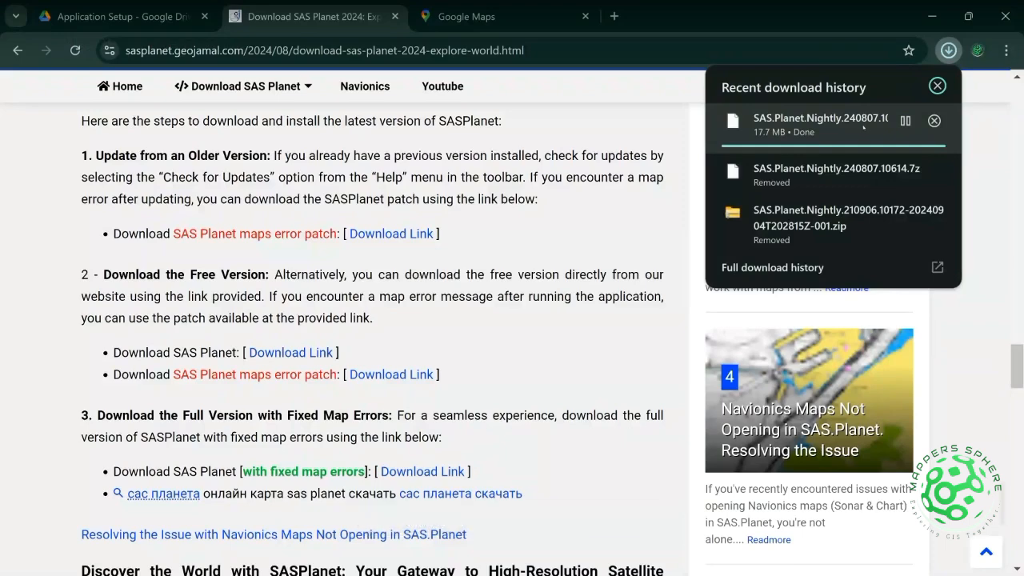
pyautogui.click(862, 125)
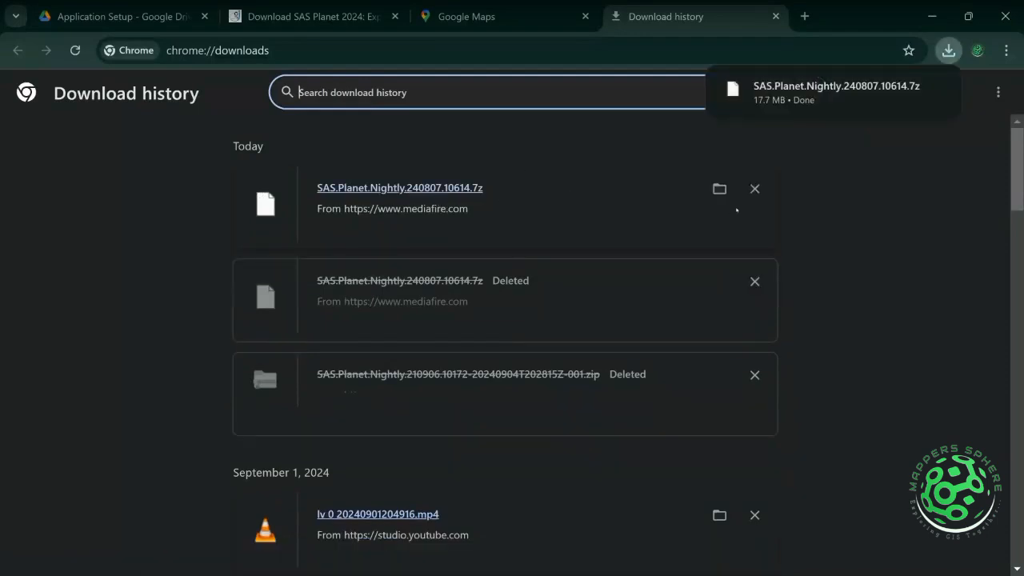
pyautogui.click(720, 188)
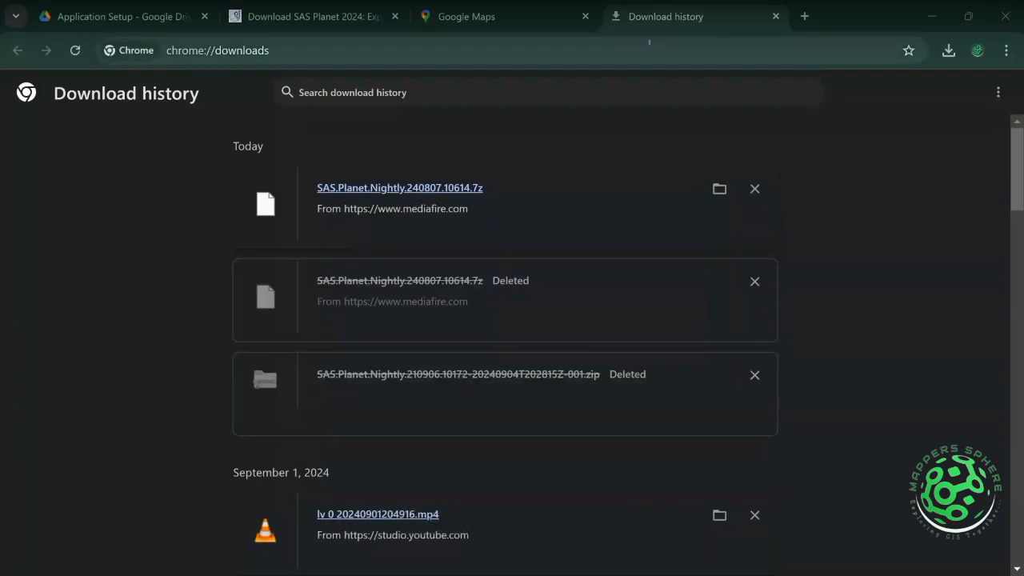
# Go to Google Drive and open the Mappers Sphere folder in My Drive
pyautogui.click(642, 50)
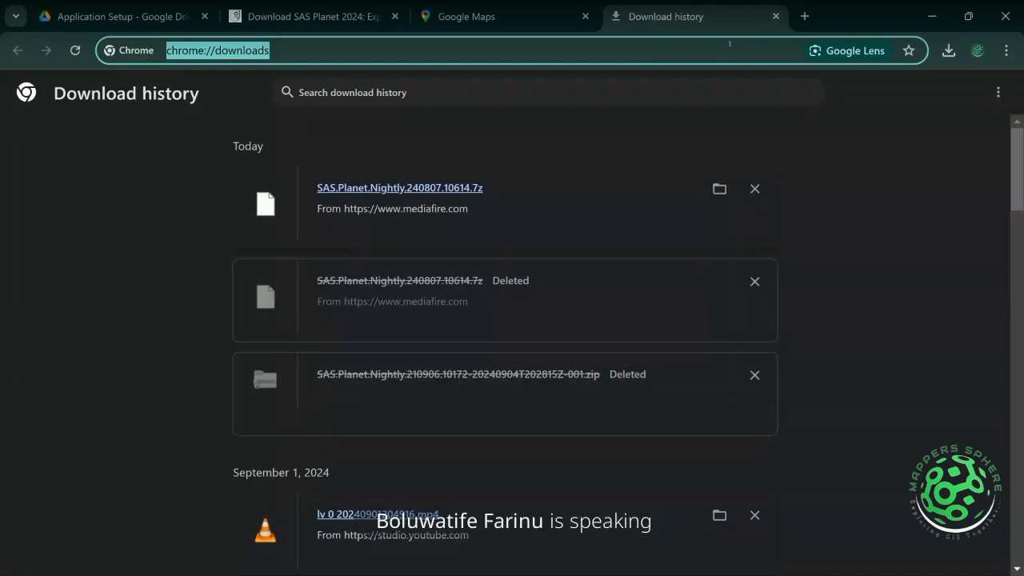
pyautogui.write('drive')
pyautogui.press('Return')
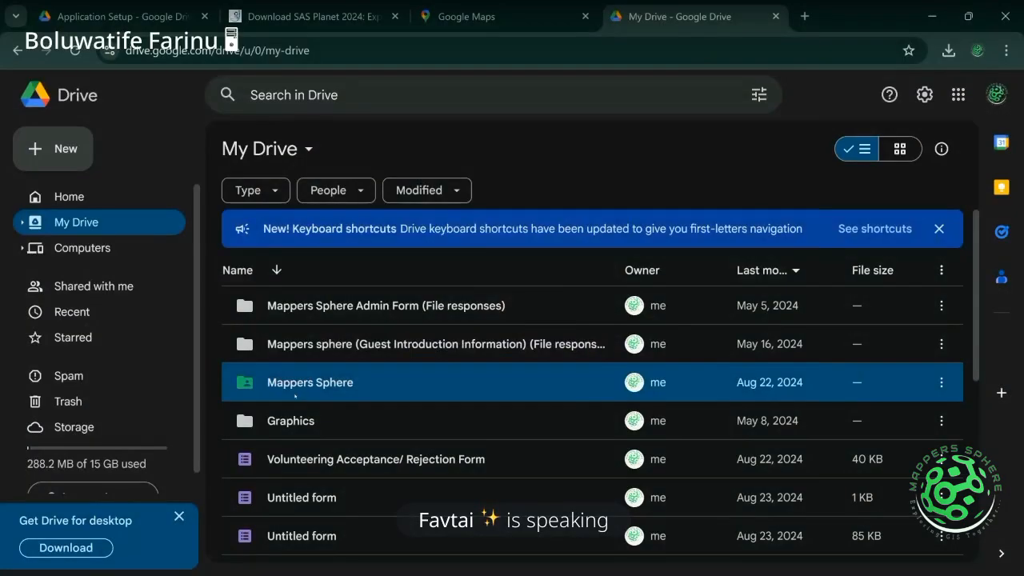
pyautogui.doubleClick(344, 381)
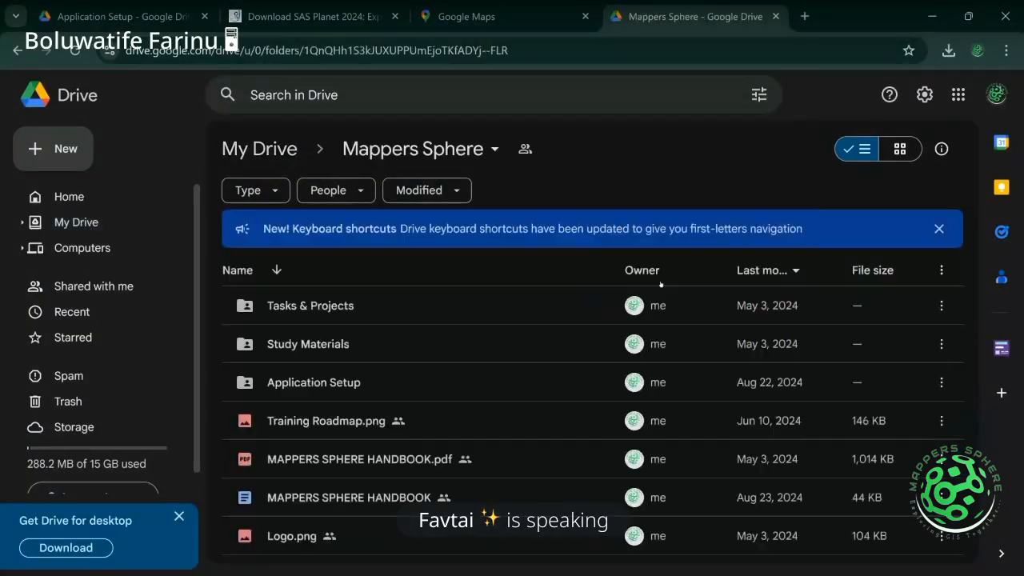
# Open the Application Setup folder and try to download the SAS.Planet.Nightly.210906.10172 folder
pyautogui.doubleClick(344, 381)
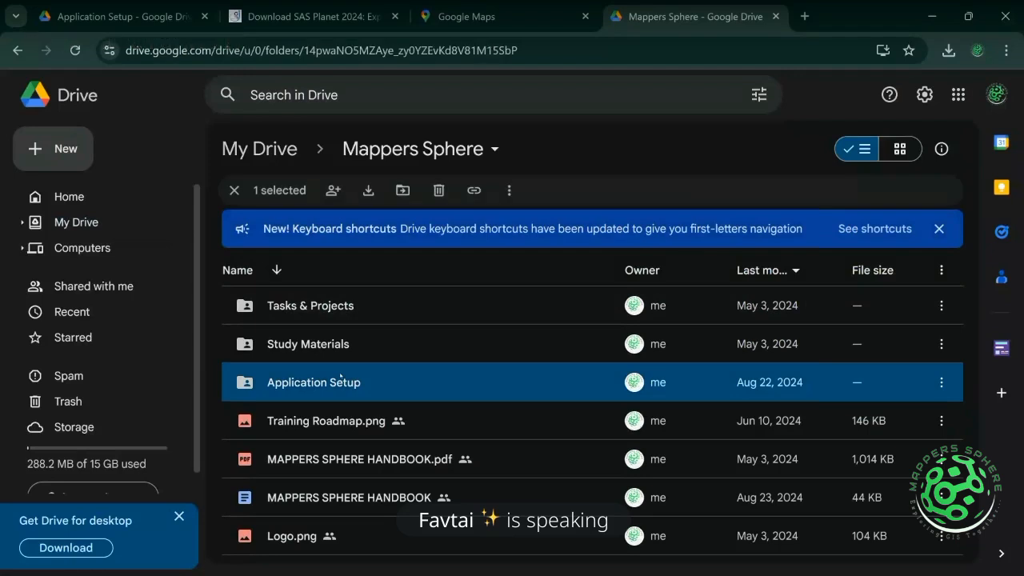
pyautogui.click(942, 305)
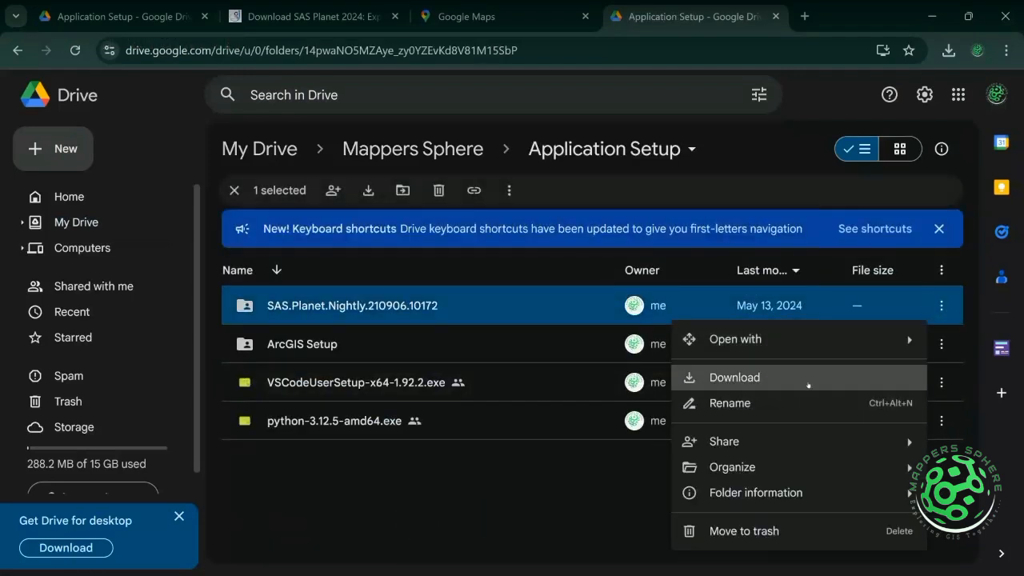
pyautogui.click(804, 382)
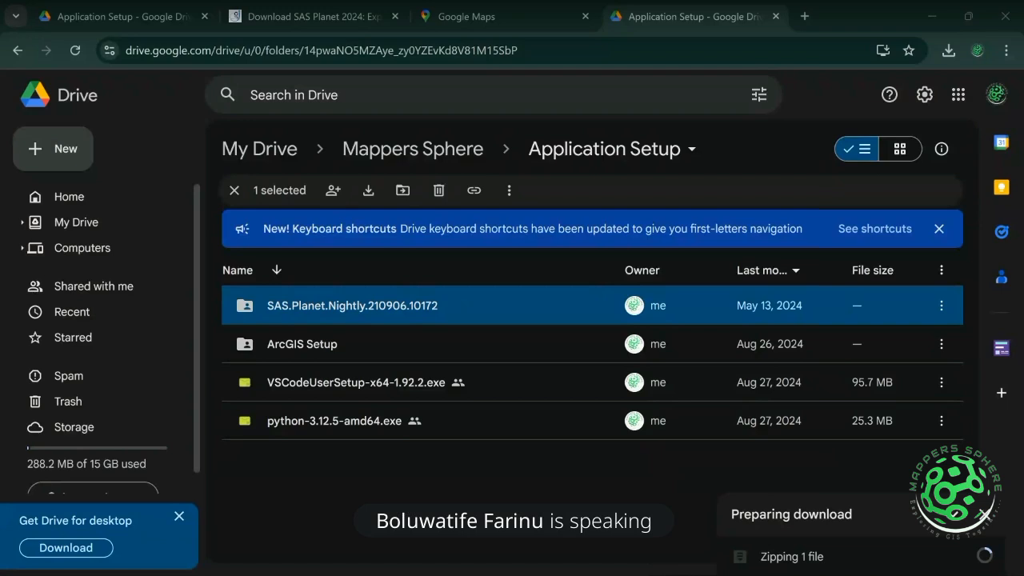
pyautogui.click(985, 515)
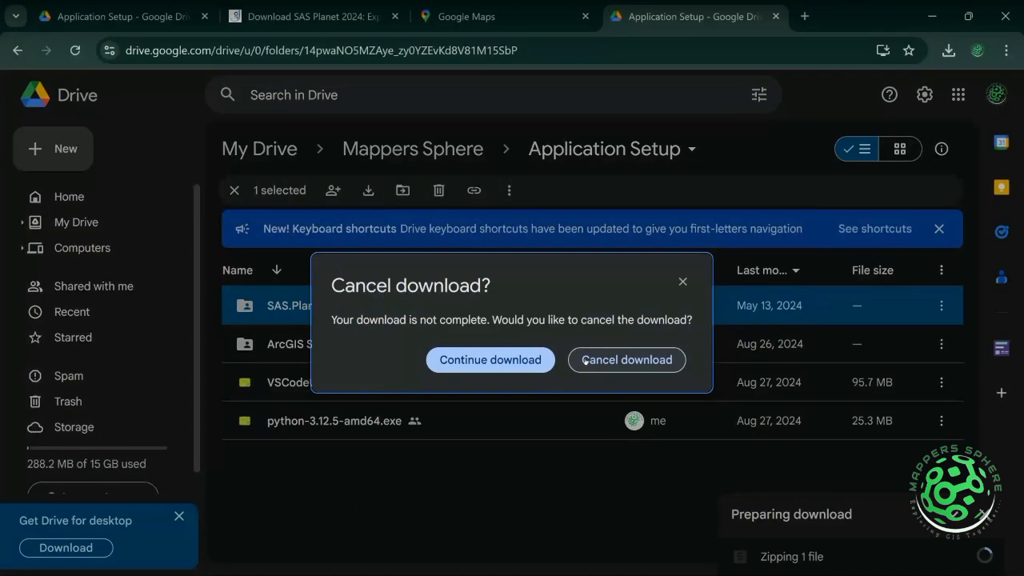
pyautogui.click(585, 361)
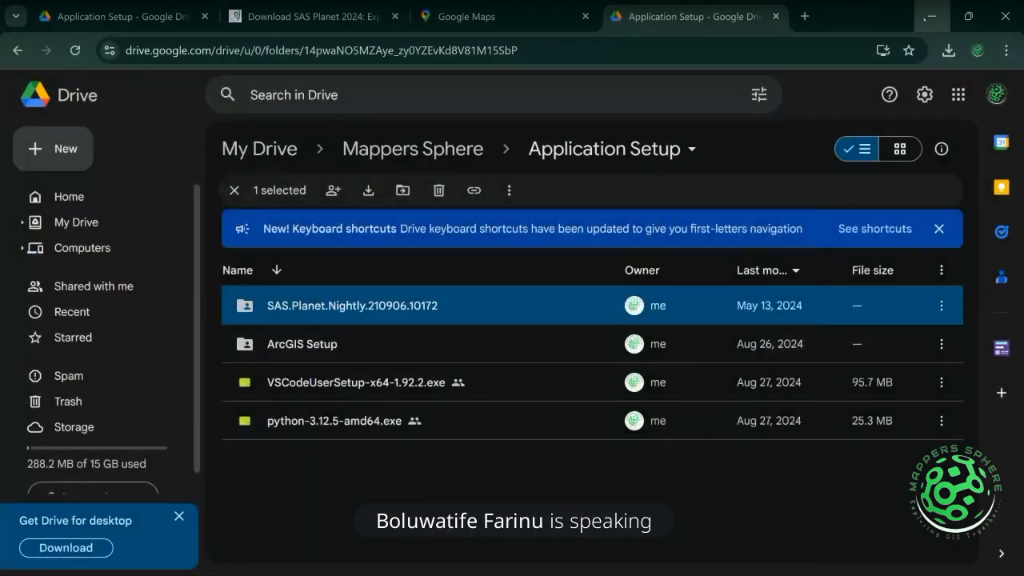
pyautogui.click(928, 17)
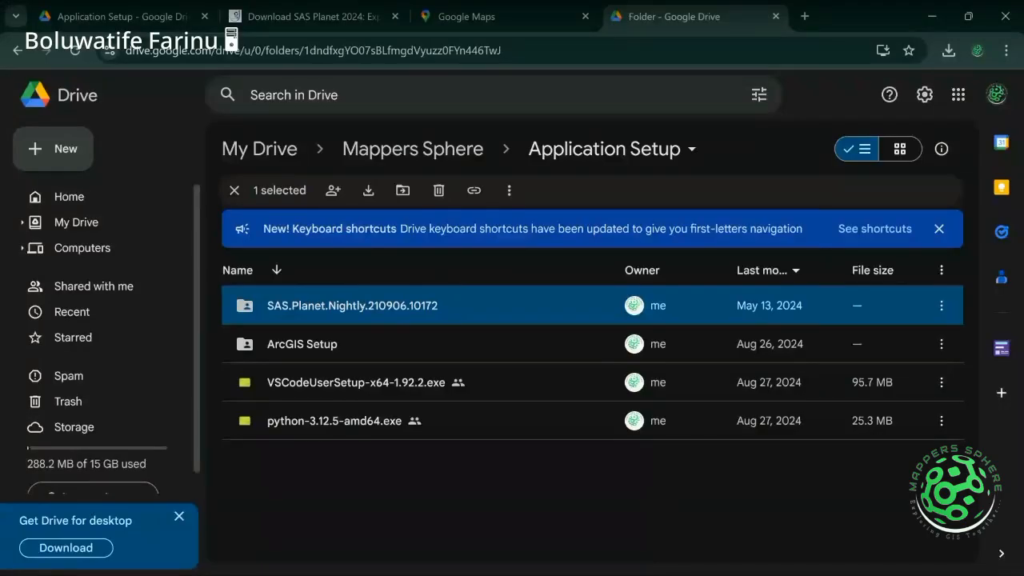
# Open the SAS.Planet.Nightly.210906.10172 folder in Drive and look through all its subfolders and files
pyautogui.press('Return')
pyautogui.scroll(-2, 358, 388)
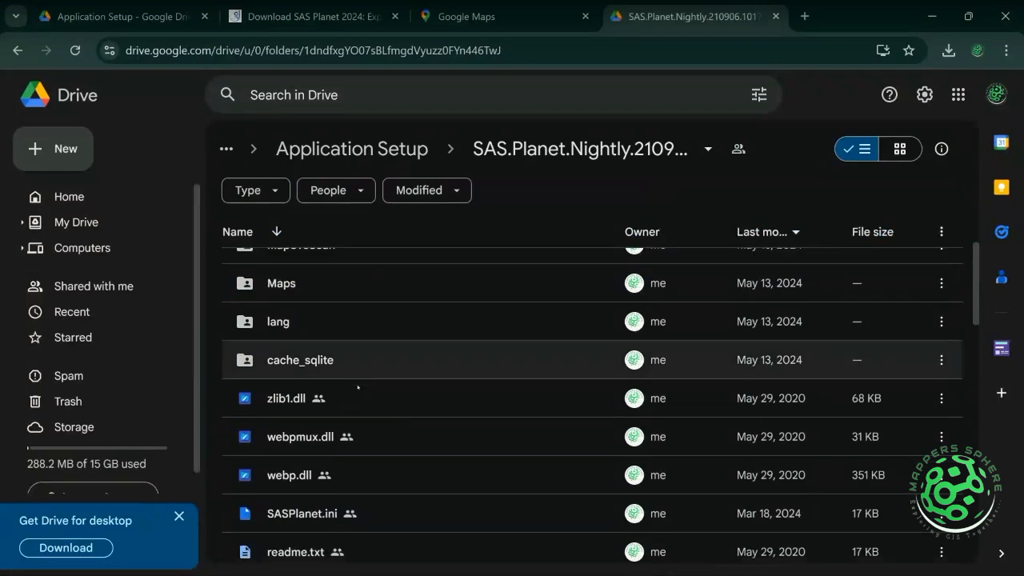
pyautogui.scroll(-7, 358, 388)
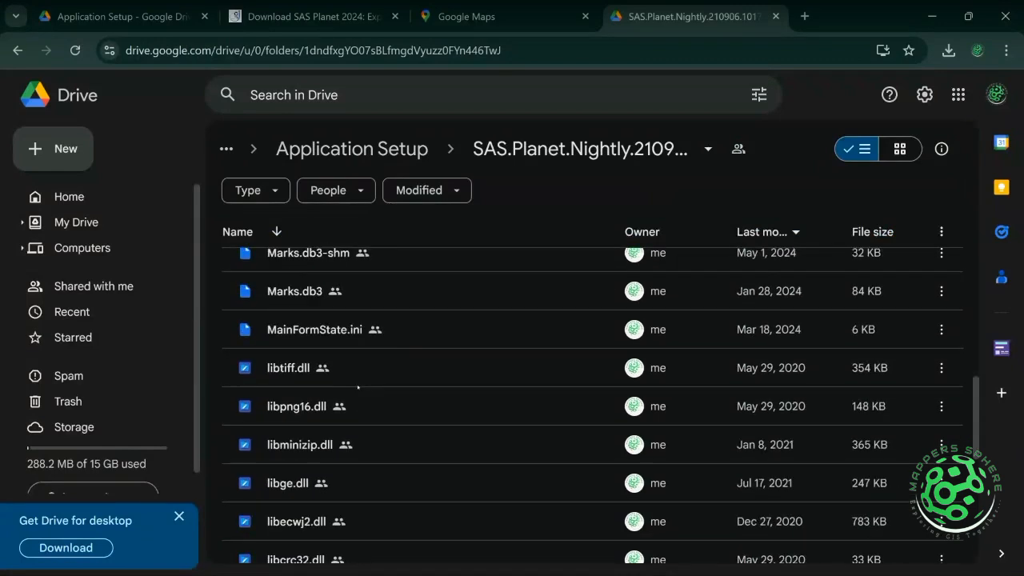
pyautogui.scroll(-7, 357, 388)
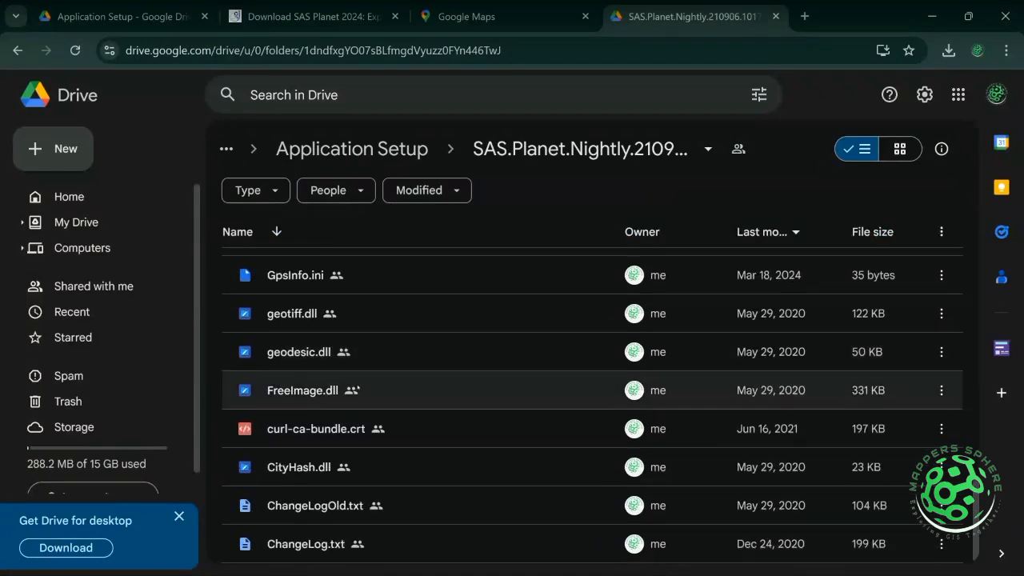
pyautogui.scroll(3, 336, 390)
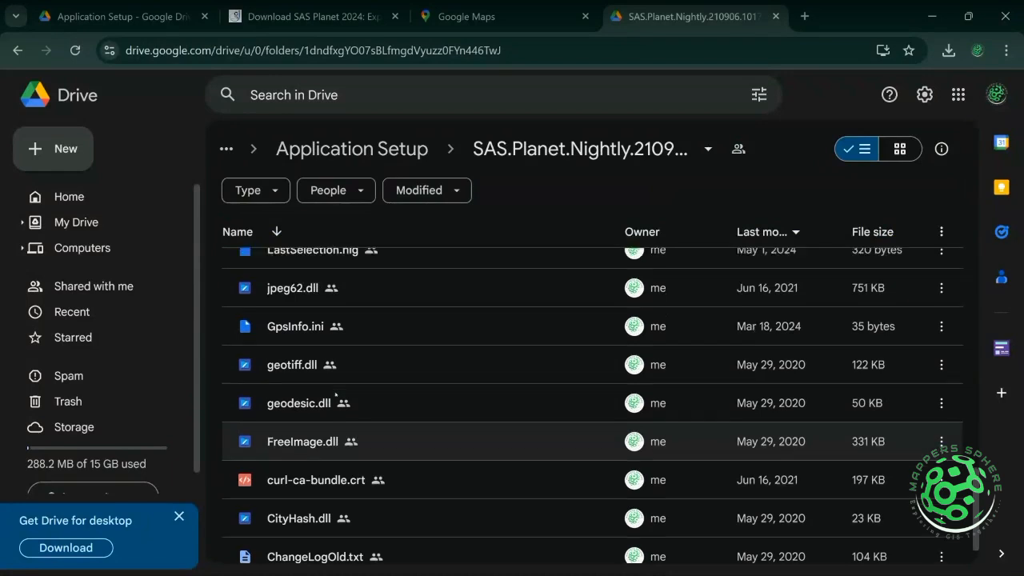
pyautogui.scroll(5, 336, 397)
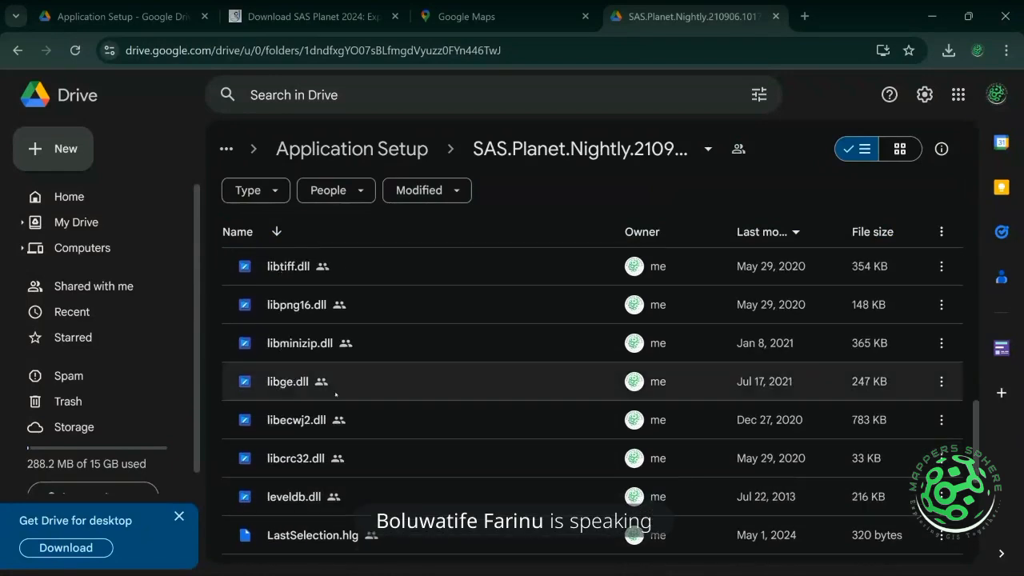
pyautogui.scroll(5, 335, 394)
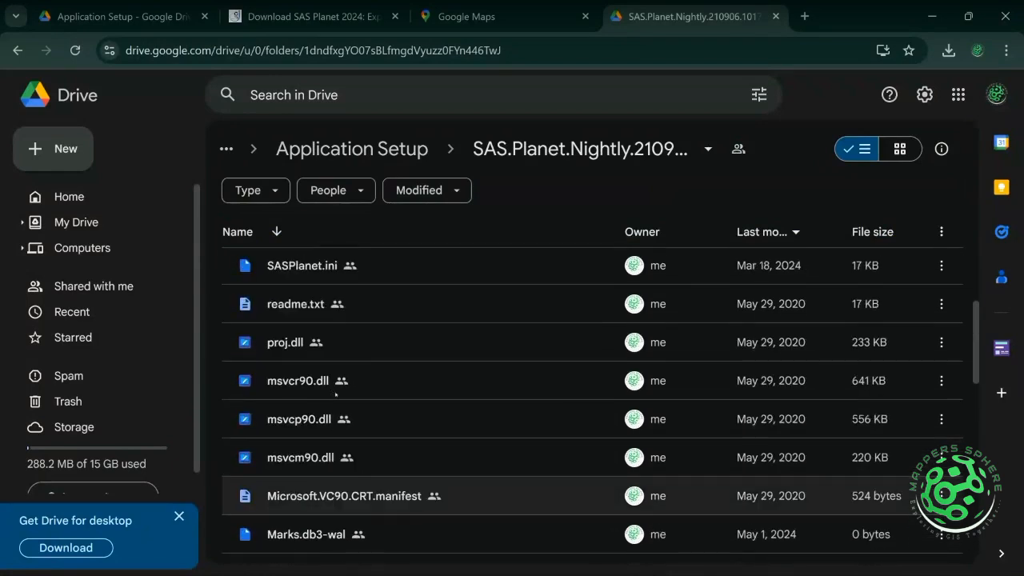
pyautogui.scroll(4, 336, 394)
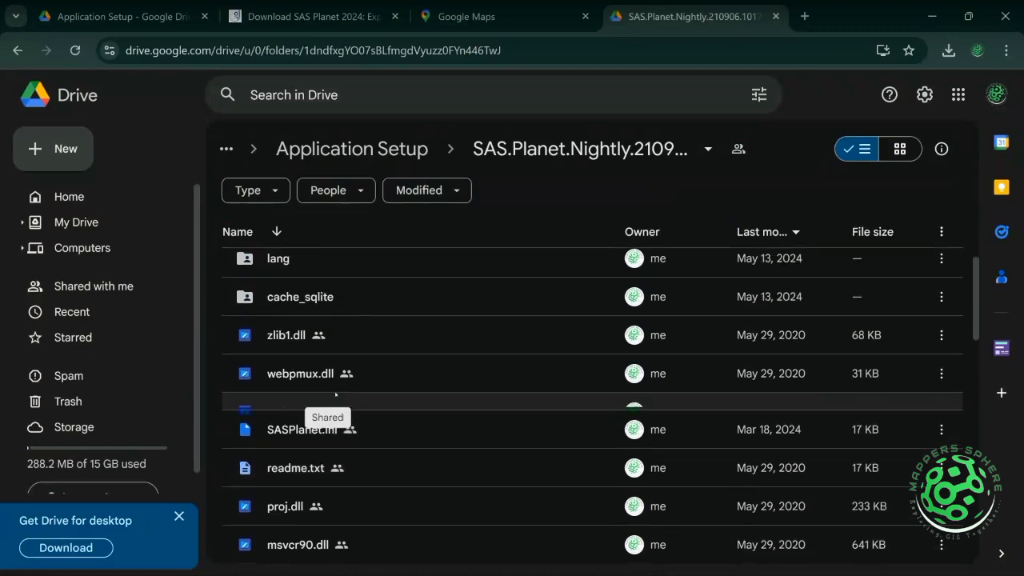
pyautogui.scroll(2, 336, 393)
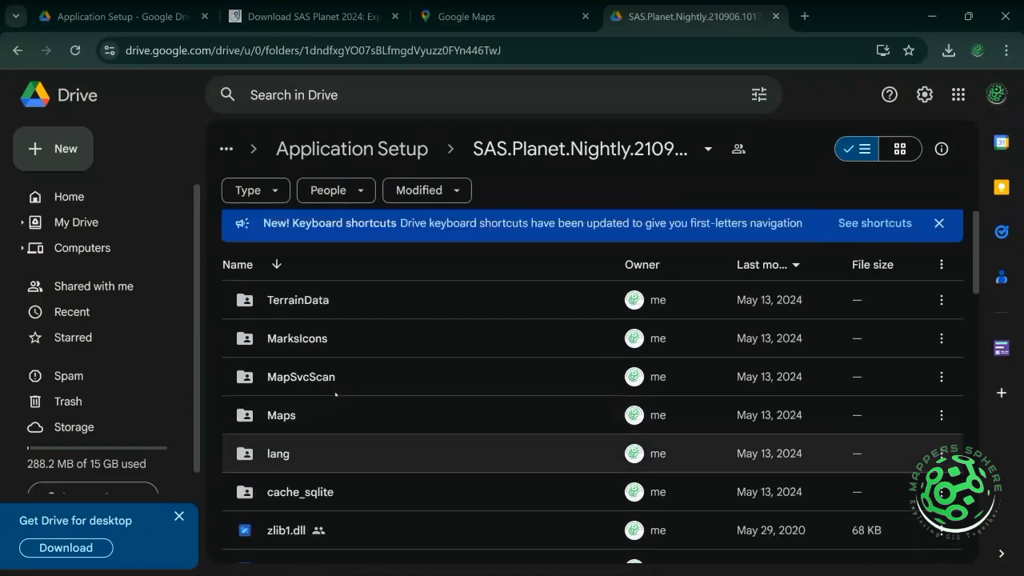
pyautogui.scroll(-1, 336, 393)
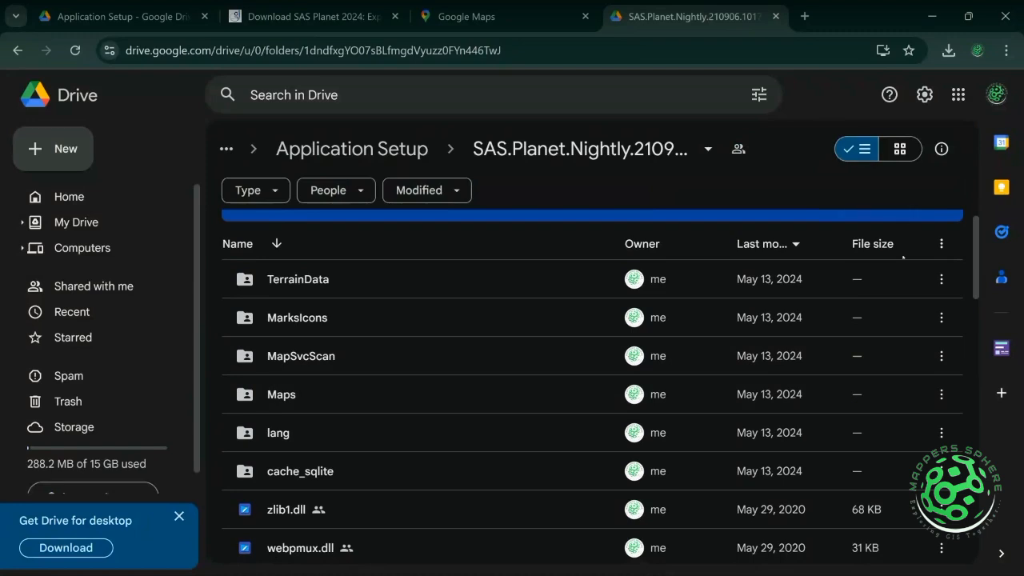
pyautogui.click(941, 244)
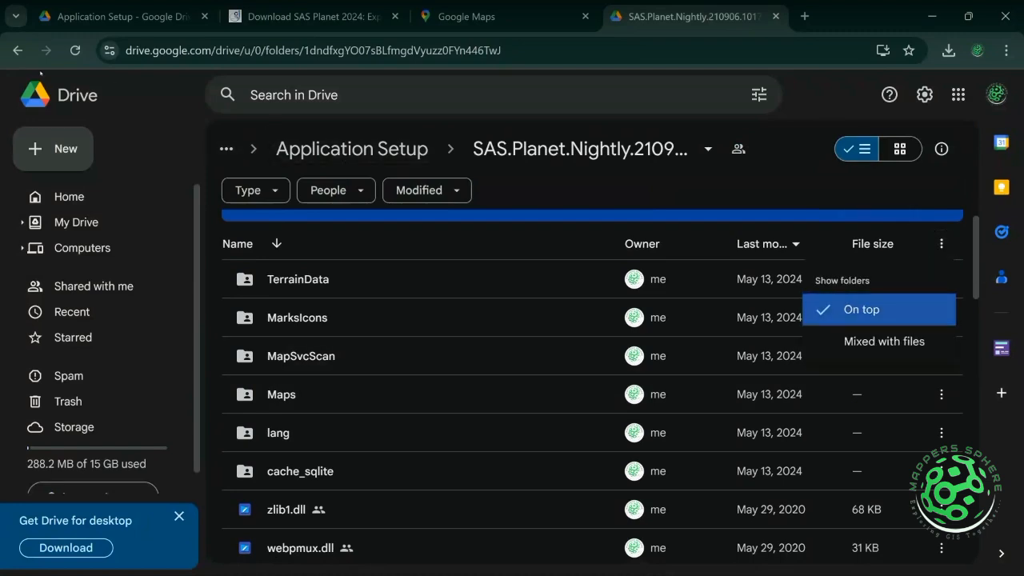
# Return to the Application Setup folder and start downloading the SAS.Planet.Nightly.210906.10172 folder
pyautogui.click(18, 51)
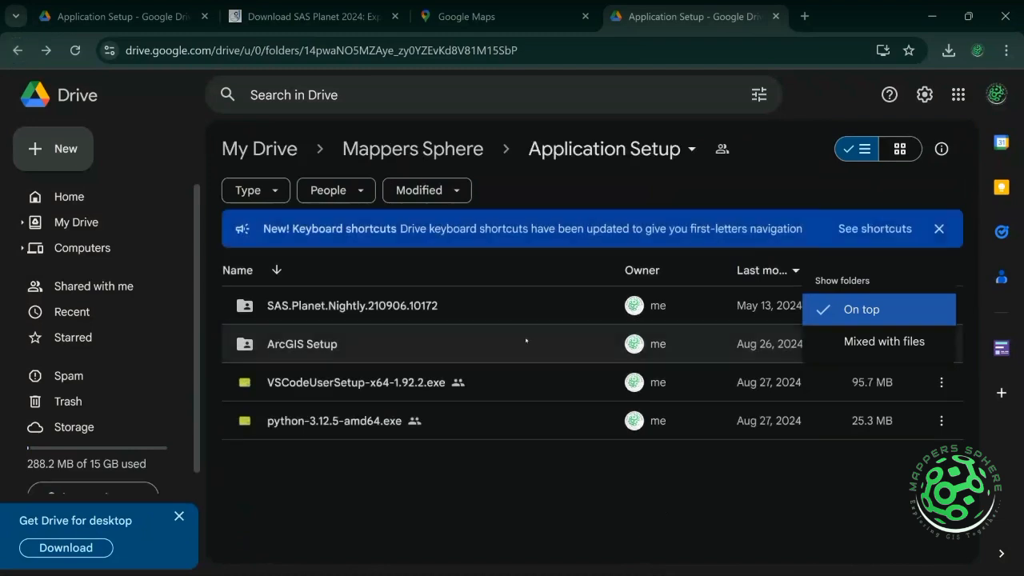
pyautogui.rightClick(728, 307)
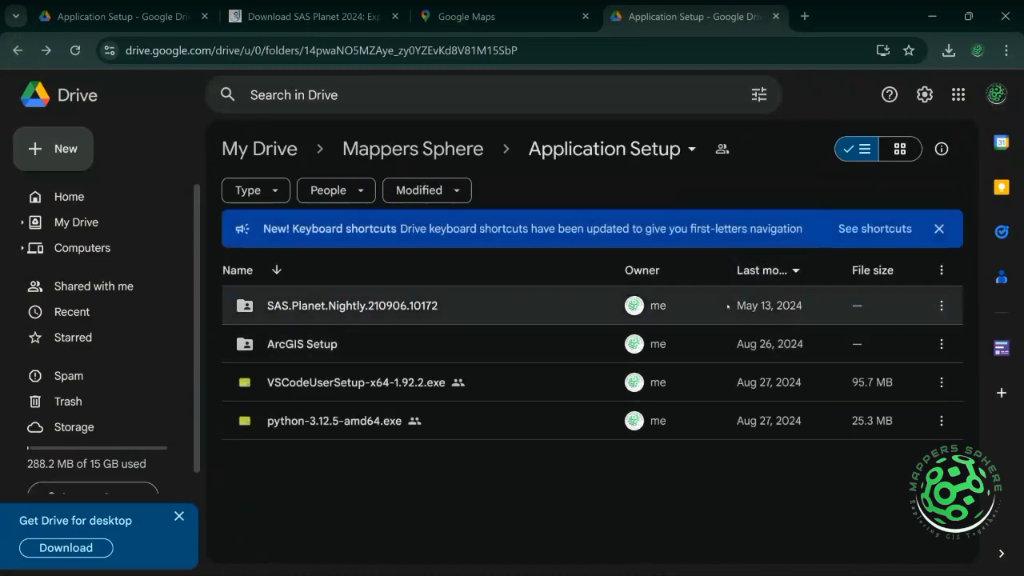
pyautogui.click(772, 361)
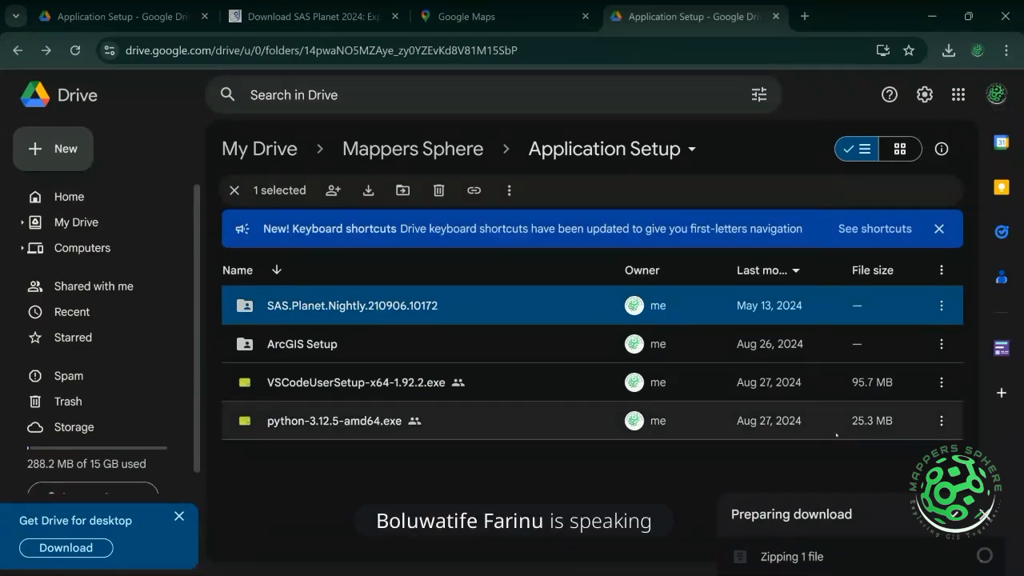
pyautogui.moveTo(524, 574)
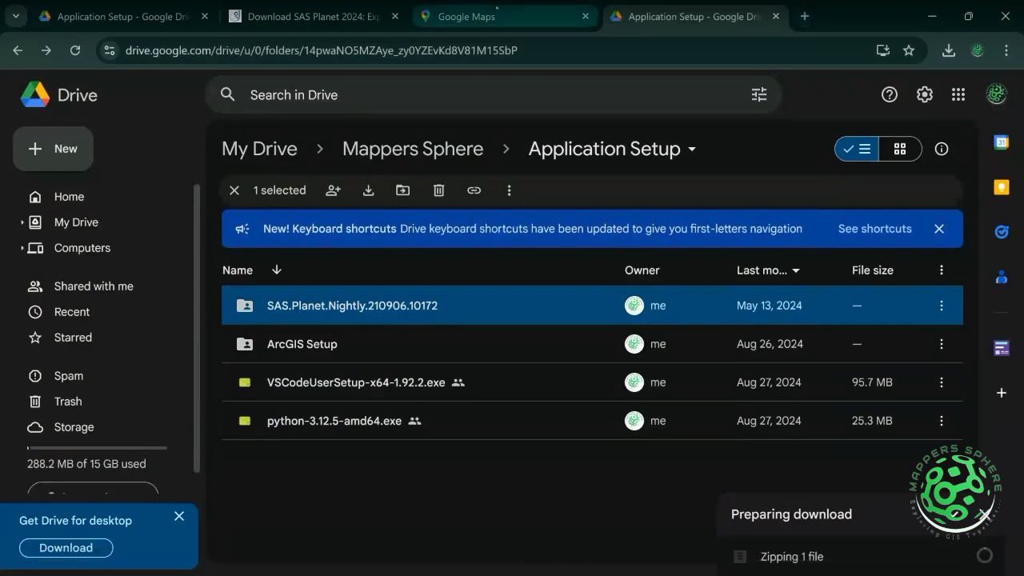
# Download the full SAS Planet version with fixed map errors from the article's MediaFire link, and close the advertising pop-up
pyautogui.click(308, 16)
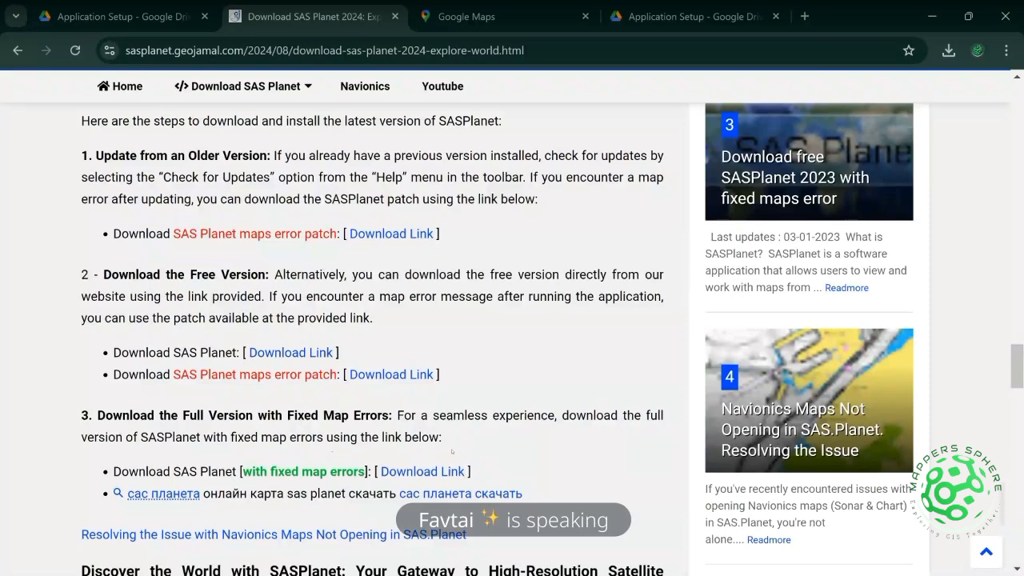
pyautogui.click(439, 472)
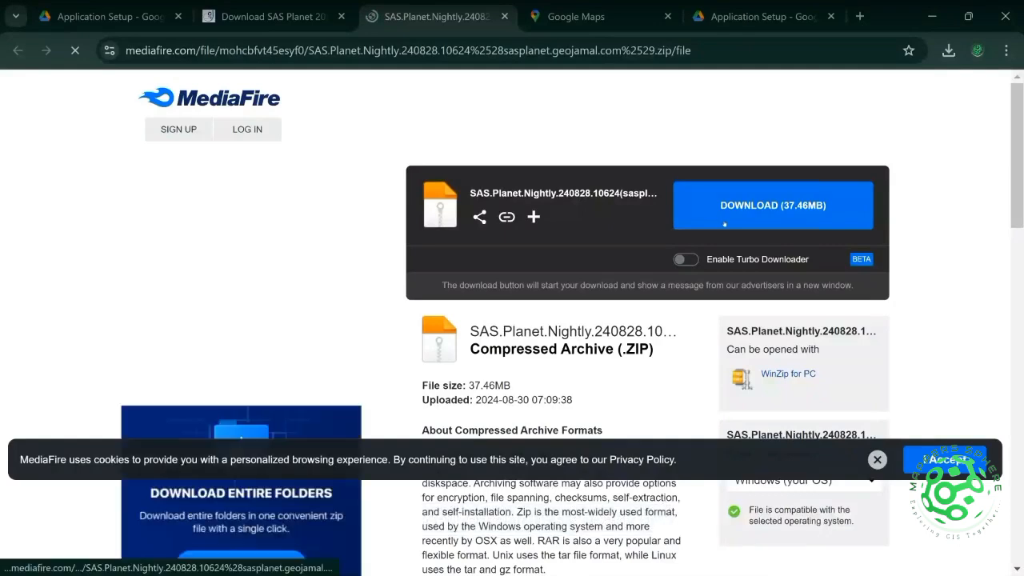
pyautogui.click(724, 225)
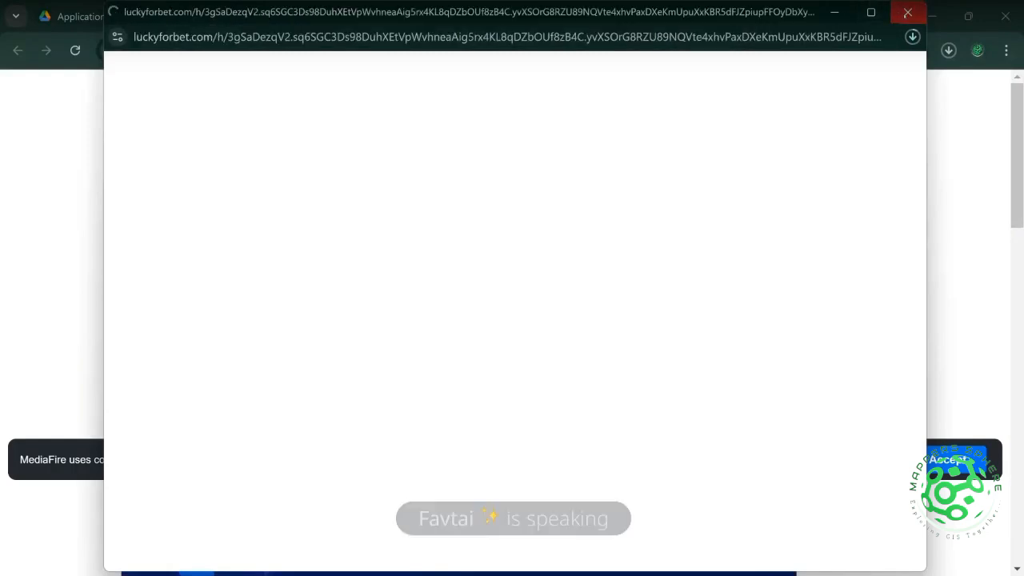
pyautogui.click(908, 12)
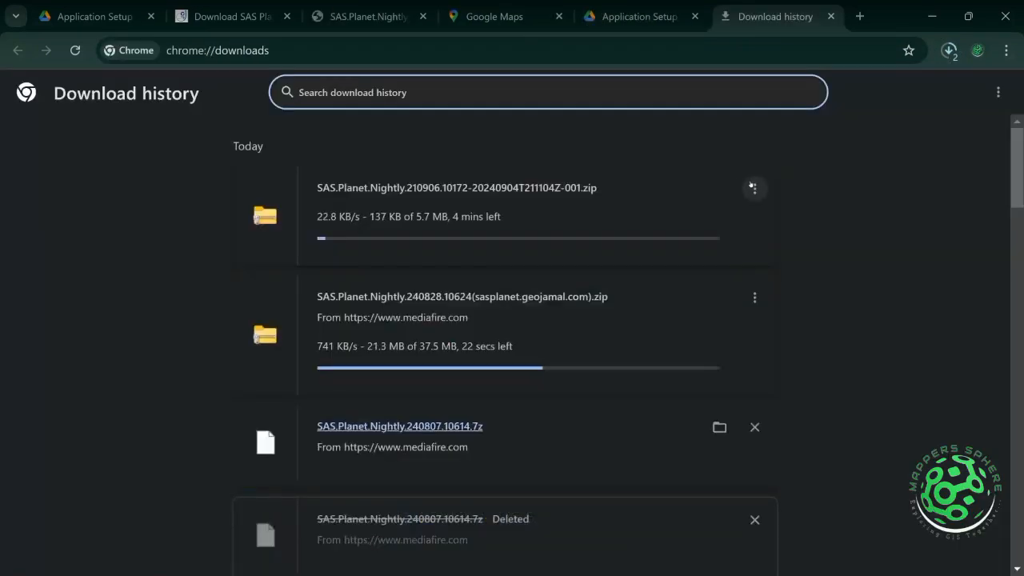
# Cancel the running SAS.Planet.Nightly.210906.10172 zip download and remove its entry from the download history
pyautogui.click(752, 188)
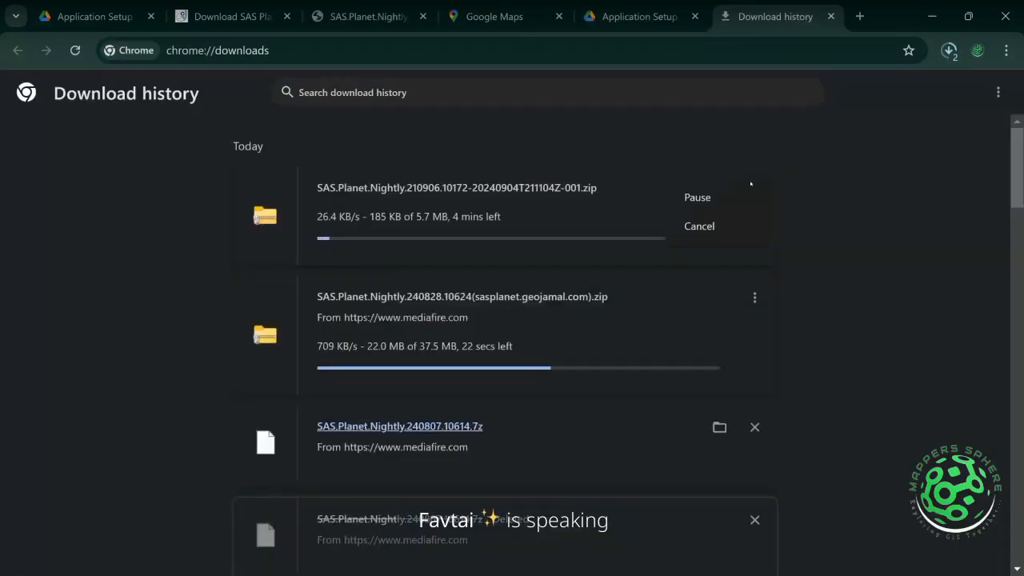
pyautogui.click(720, 225)
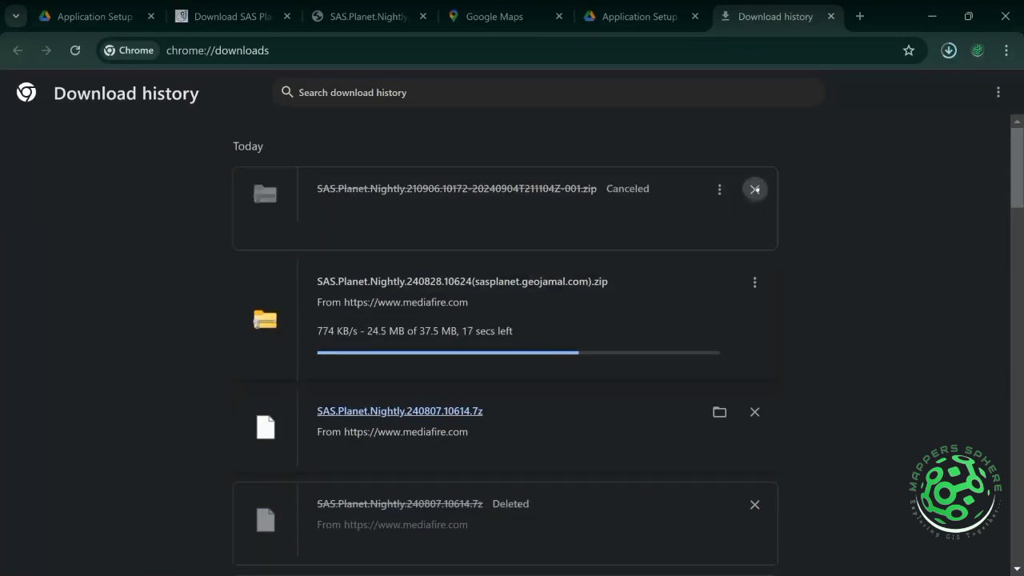
pyautogui.click(754, 189)
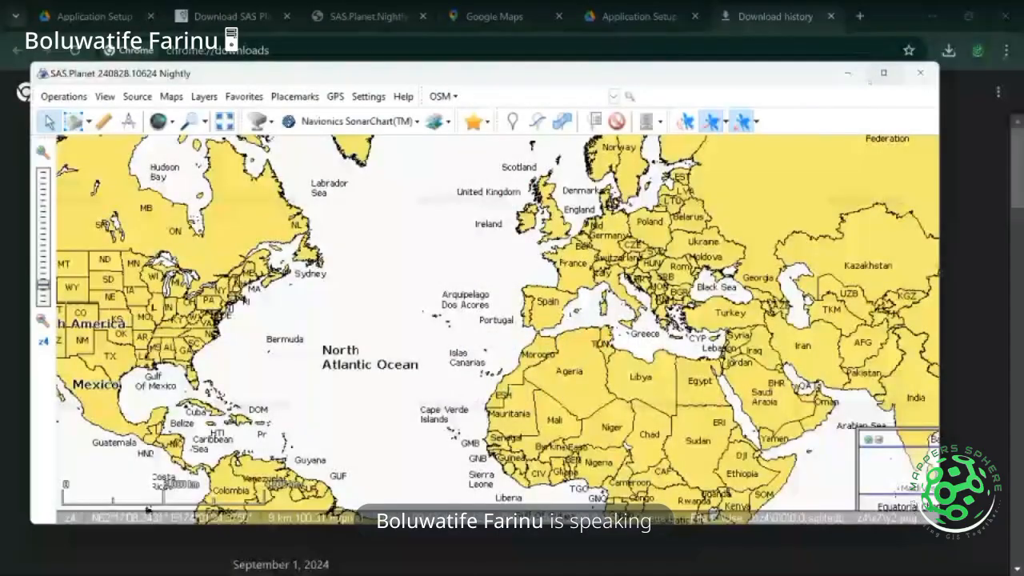
# Maximise the SAS.Planet window and switch its base map to the Google - Satellite imagery
pyautogui.moveTo(871, 80)
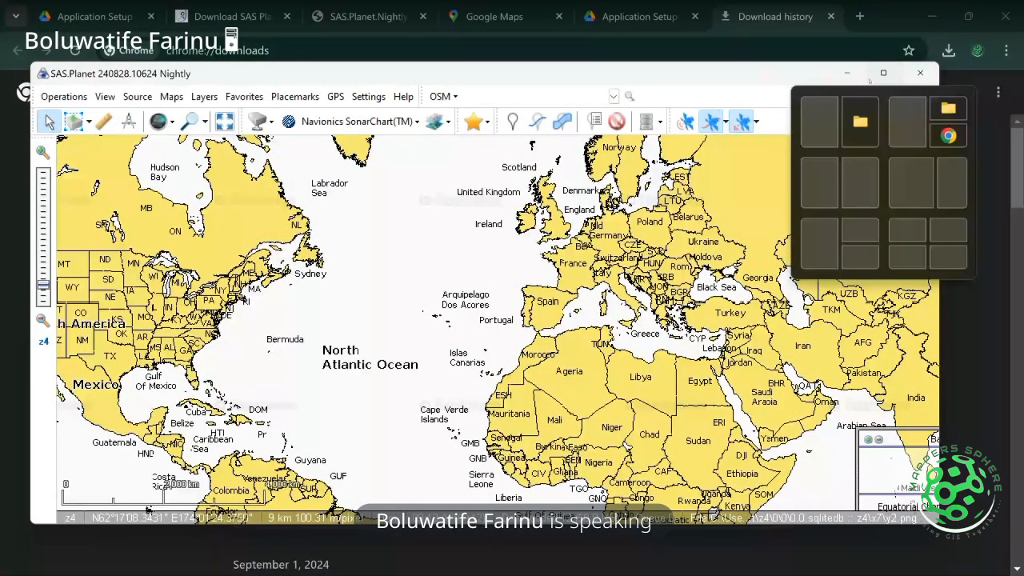
pyautogui.click(872, 77)
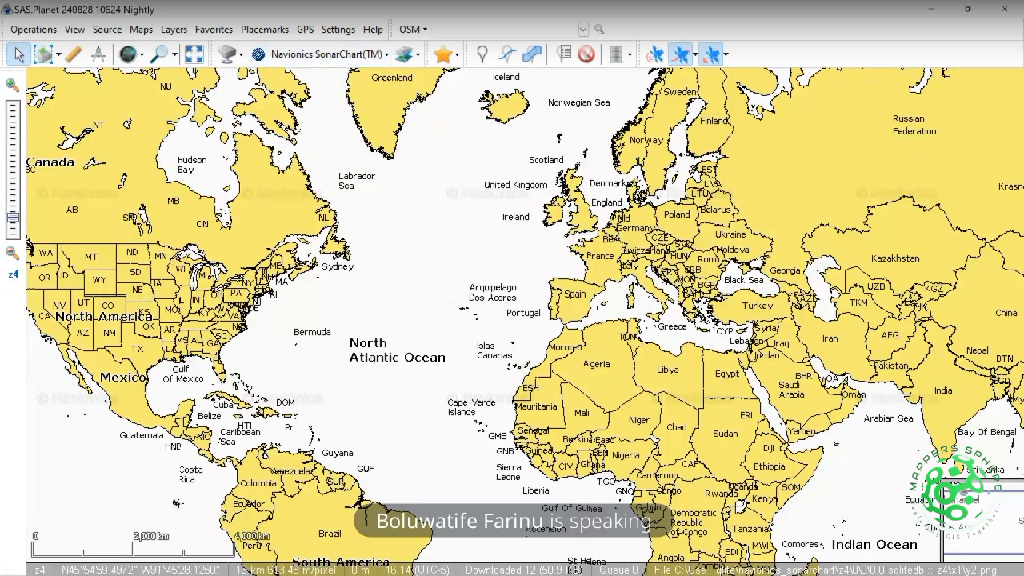
pyautogui.moveTo(175, 264); pyautogui.dragTo(352, 293)
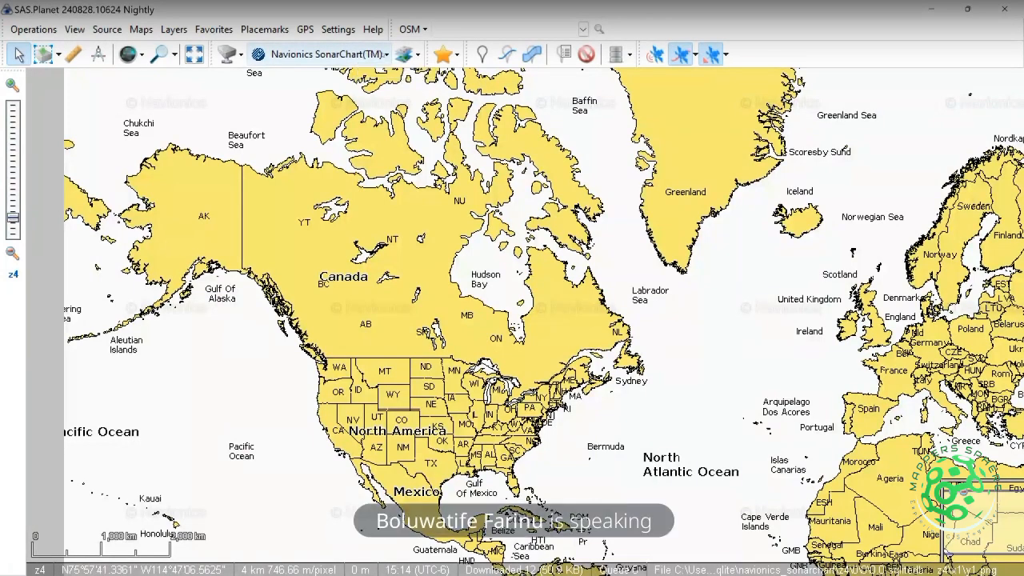
pyautogui.click(320, 54)
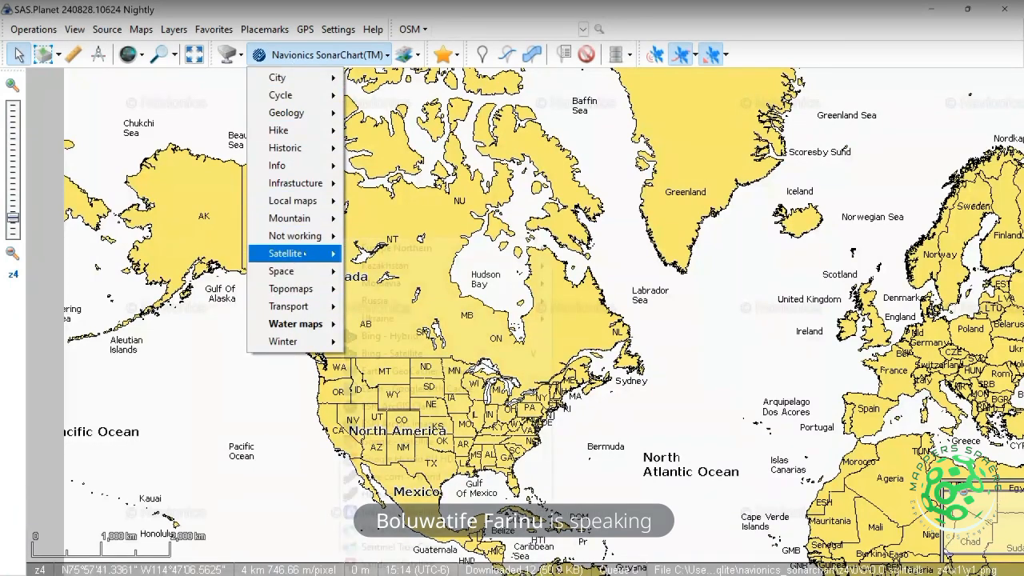
pyautogui.moveTo(305, 253)
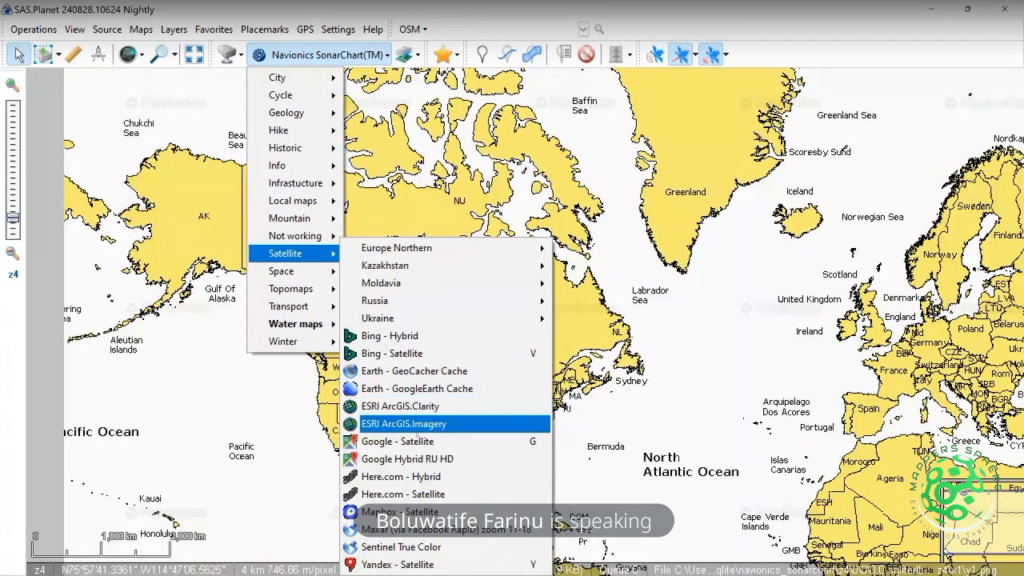
pyautogui.click(397, 442)
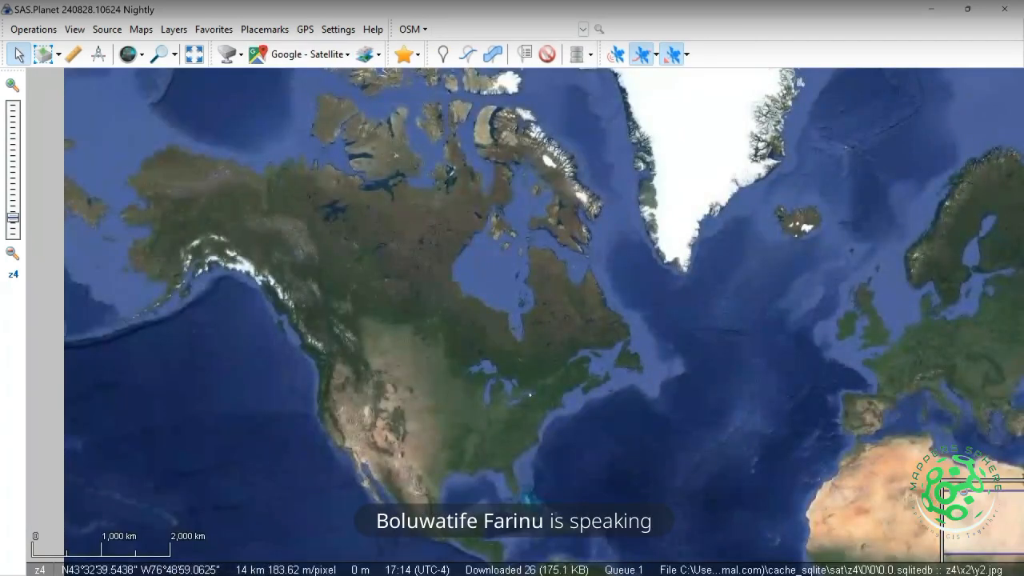
pyautogui.scroll(-1, 529, 393)
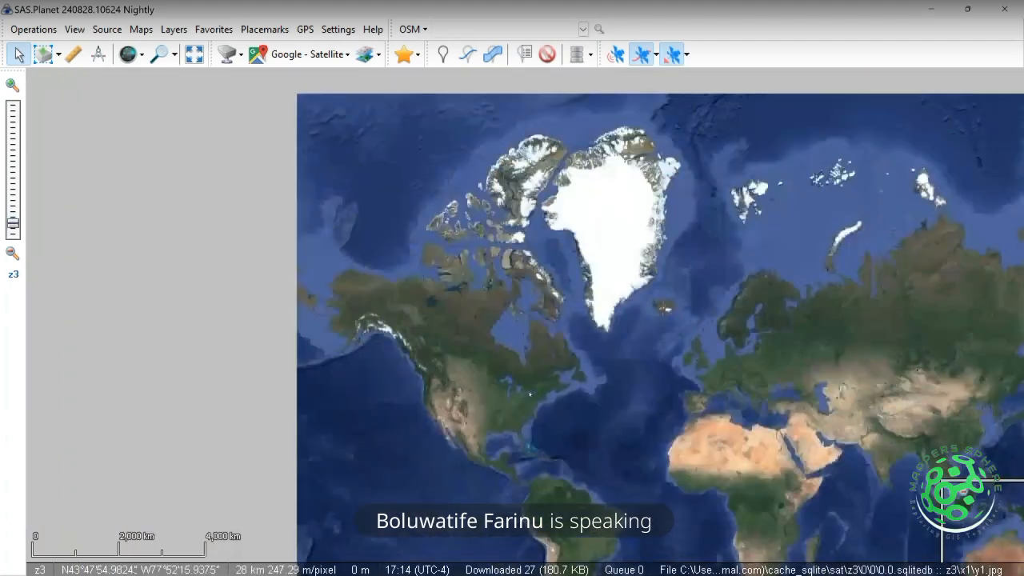
pyautogui.moveTo(804, 354); pyautogui.dragTo(496, 391)
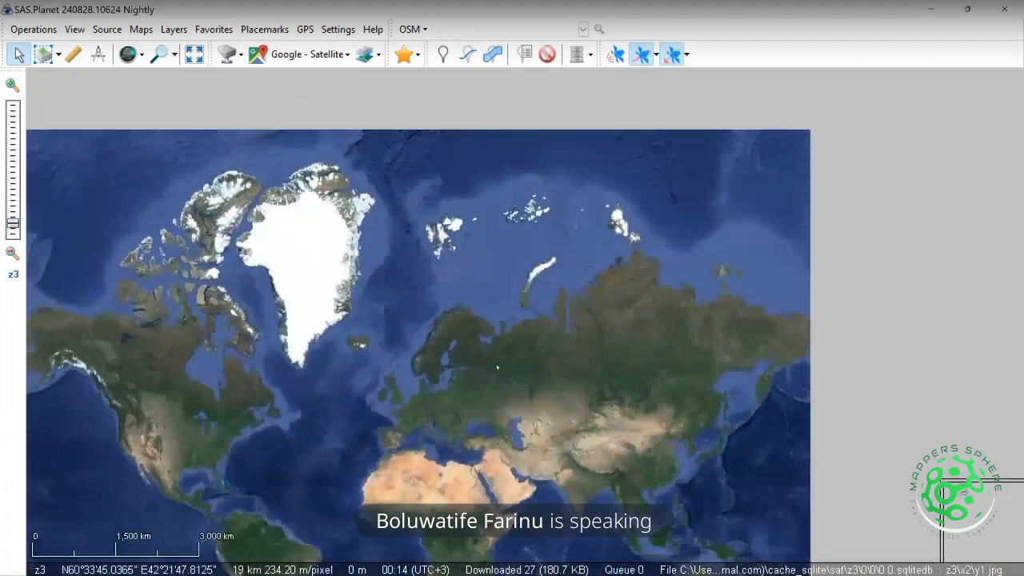
# Zoom the satellite map from the world view to building level on the West African coast, around N6°29' E3°21' at zoom level 20
pyautogui.moveTo(481, 470); pyautogui.dragTo(455, 355)
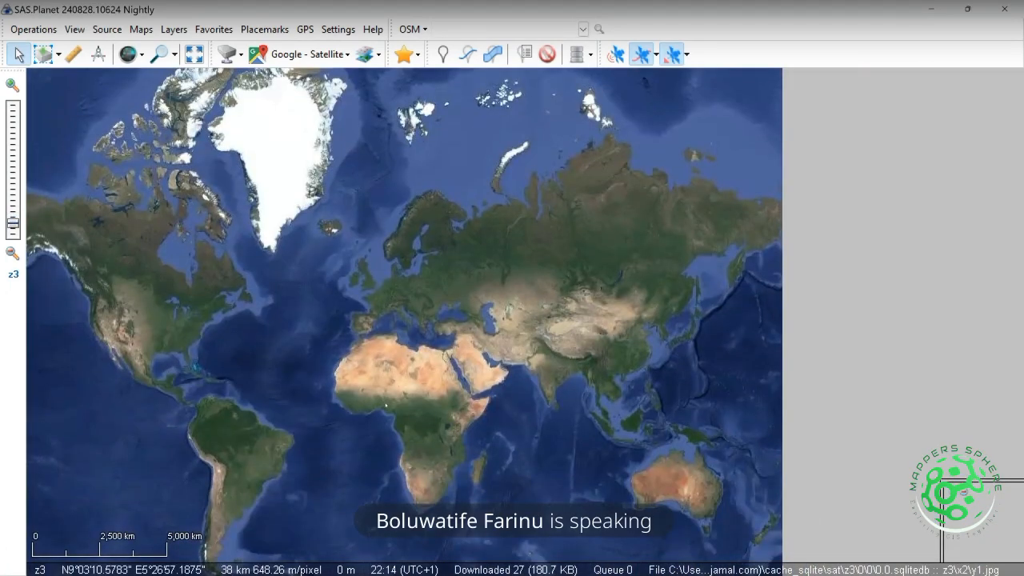
pyautogui.scroll(-1, 385, 406)
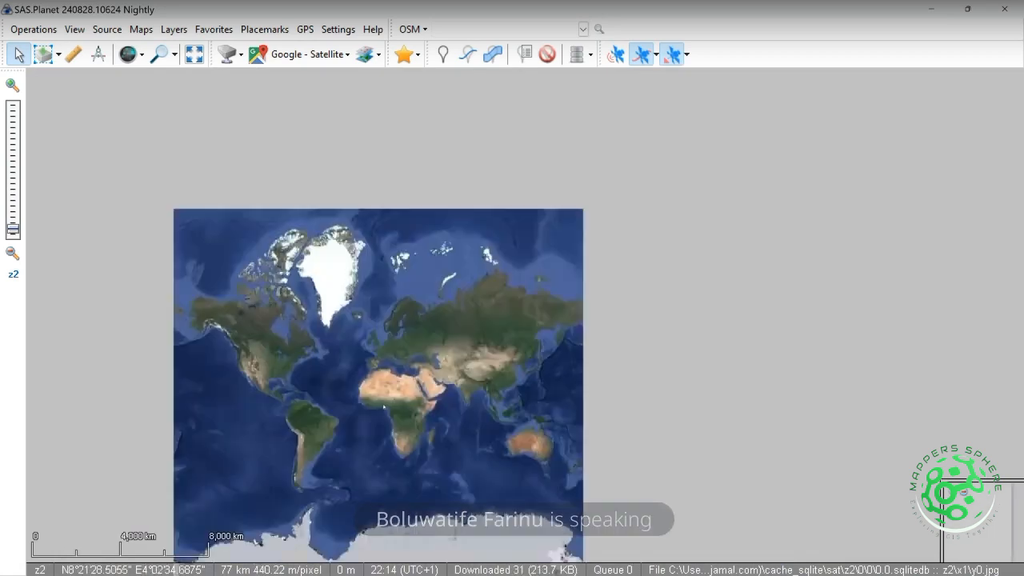
pyautogui.scroll(1, 385, 406)
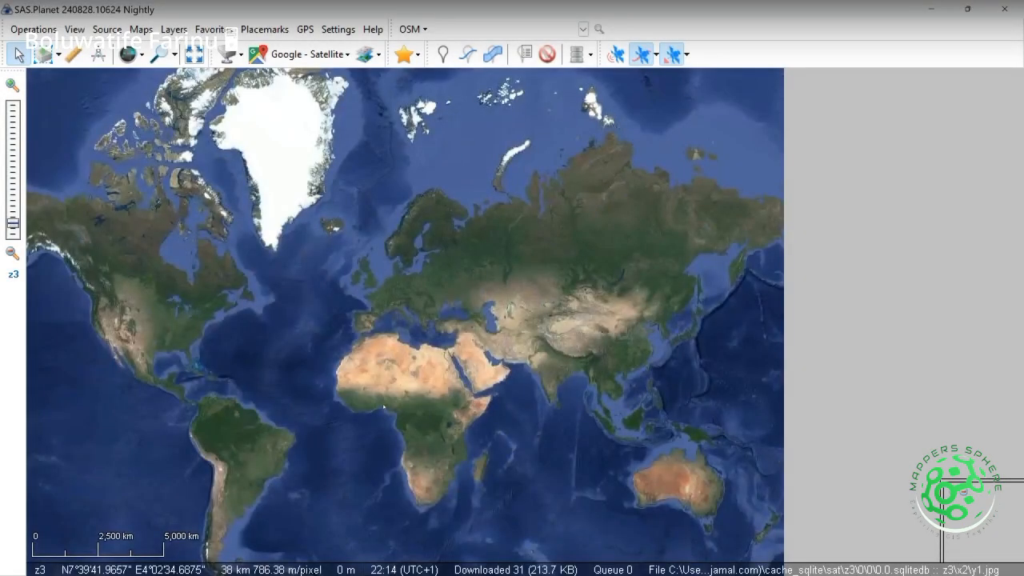
pyautogui.scroll(5, 385, 406)
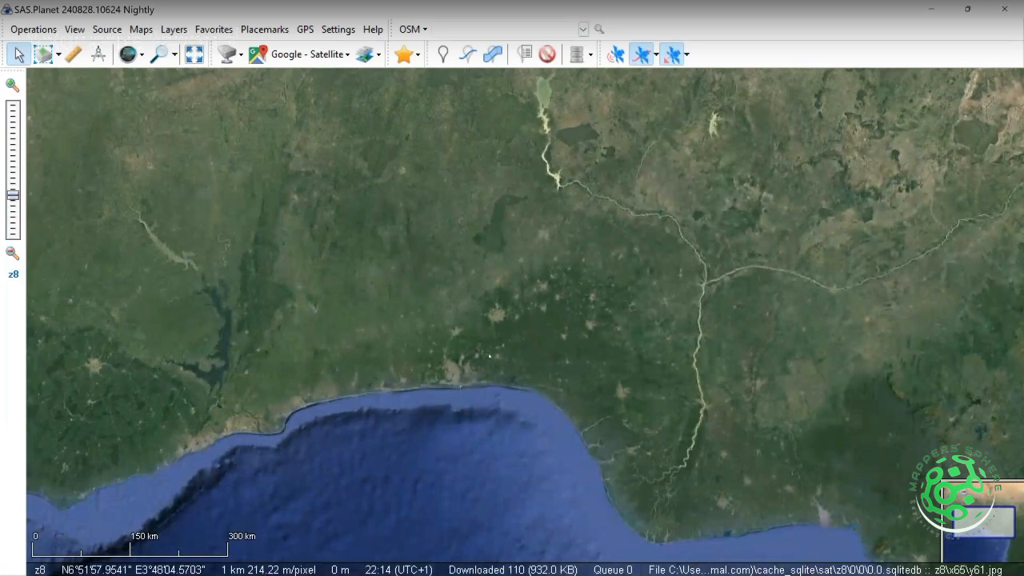
pyautogui.scroll(2, 489, 356)
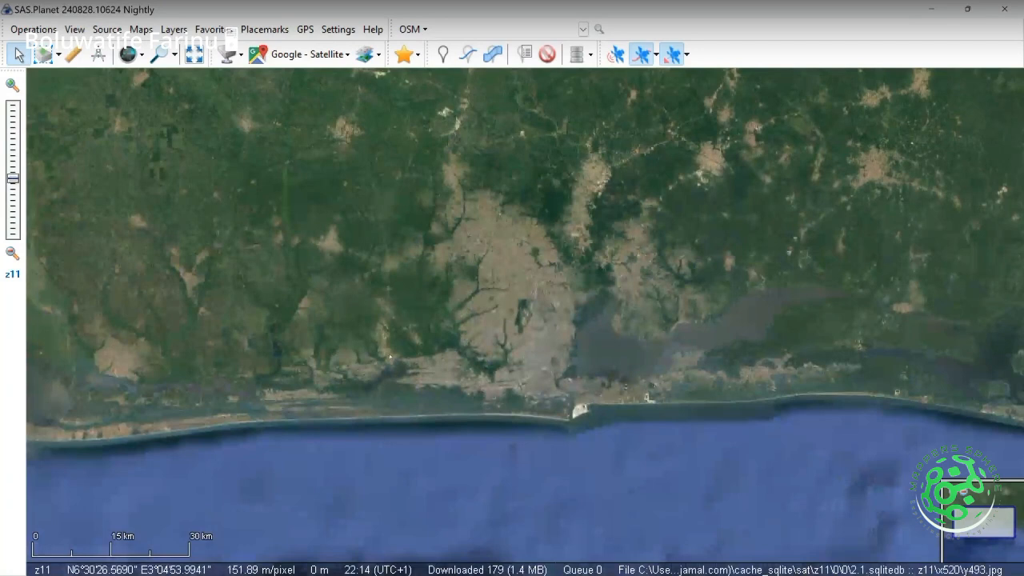
pyautogui.scroll(1, 560, 384)
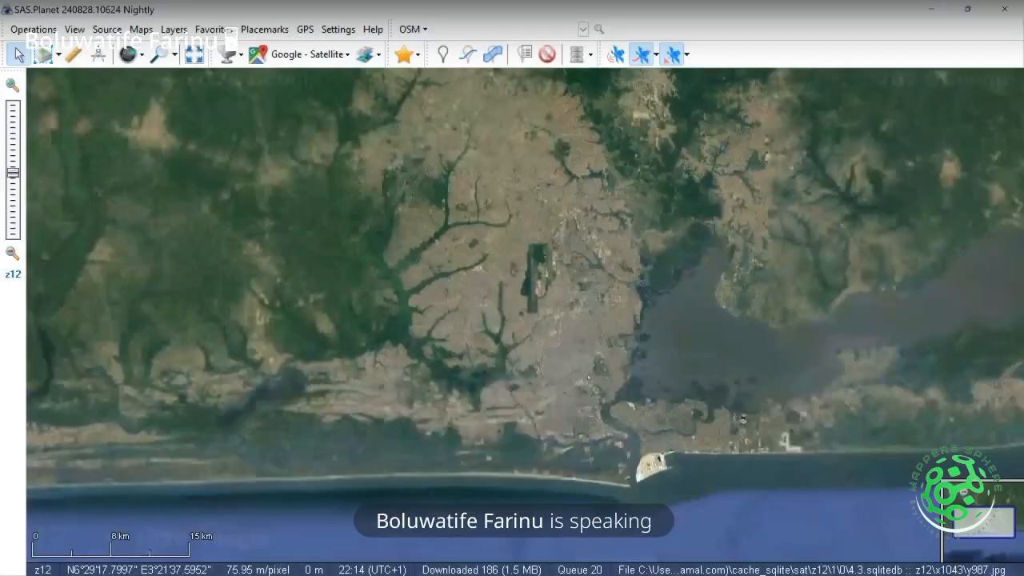
pyautogui.scroll(2, 589, 378)
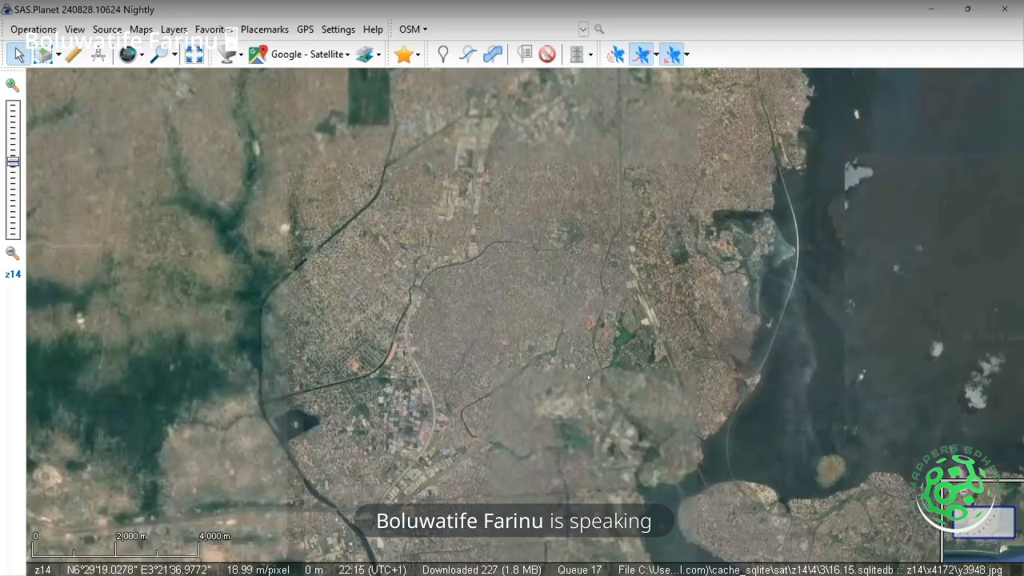
pyautogui.scroll(2, 589, 376)
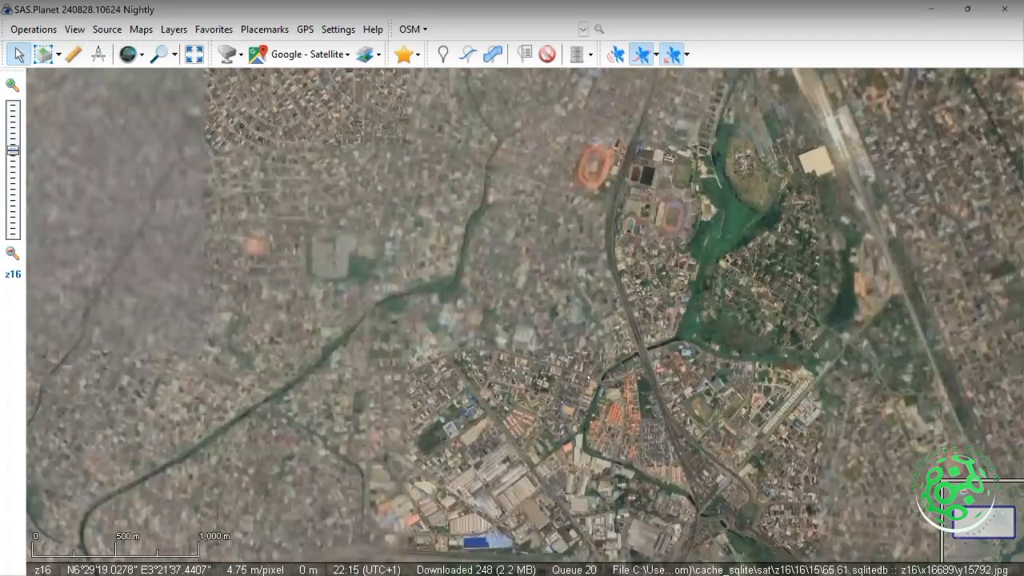
pyautogui.scroll(1, 589, 377)
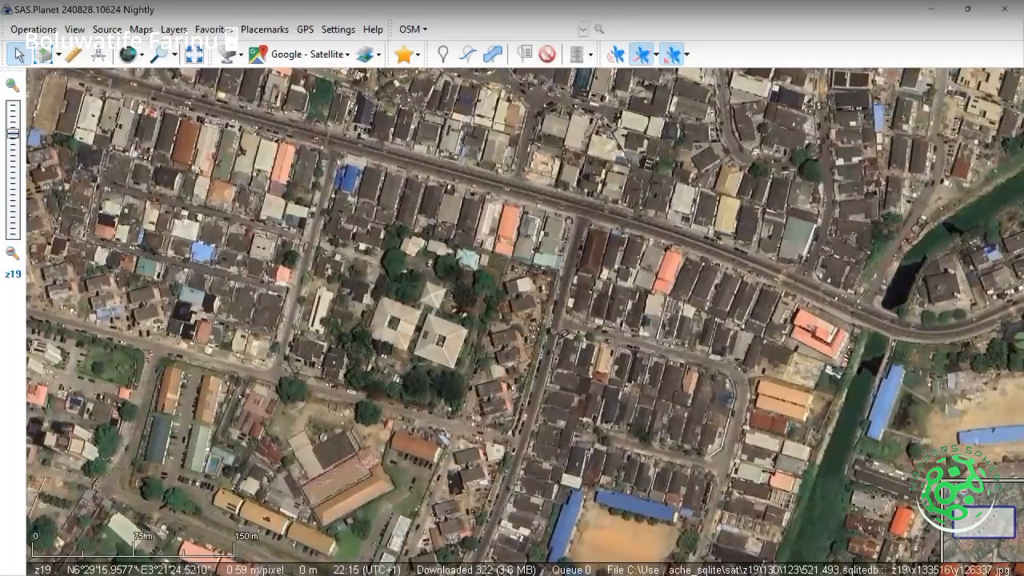
pyautogui.scroll(1, 423, 390)
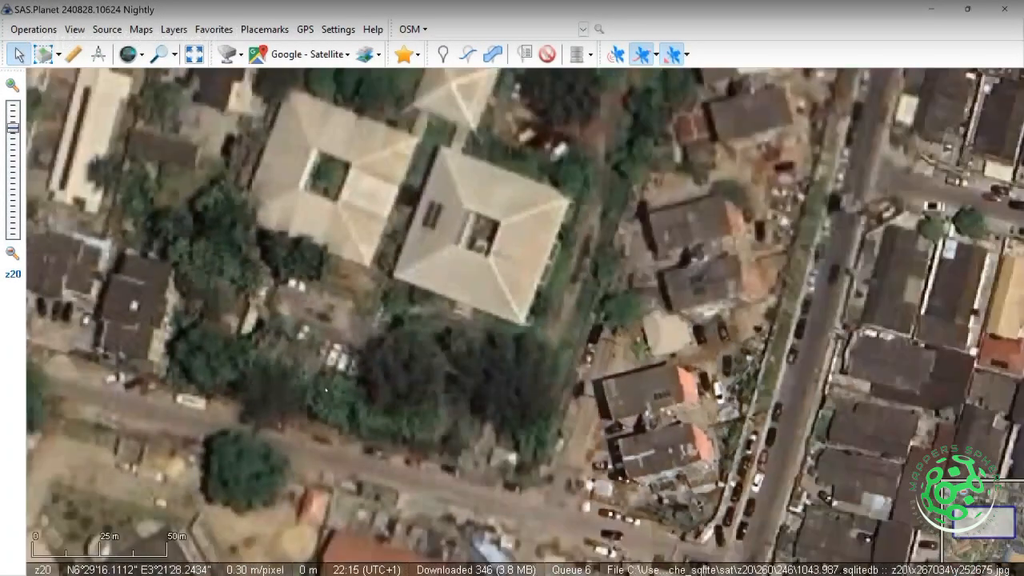
# Examine the neighbourhood around the sandy yard with blue-roofed buildings at zoom level 19
pyautogui.scroll(-1, 326, 389)
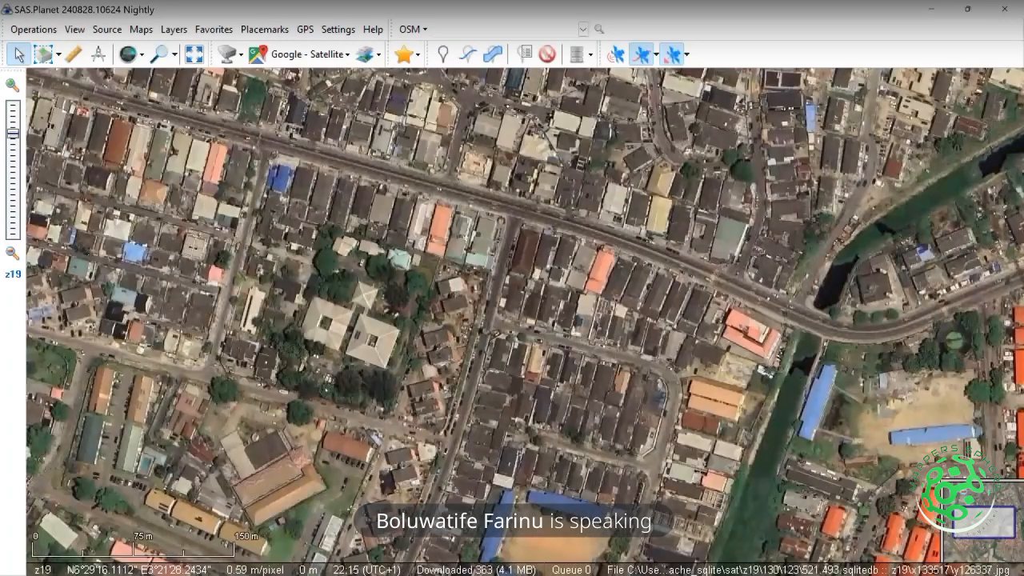
pyautogui.moveTo(360, 387); pyautogui.dragTo(457, 355)
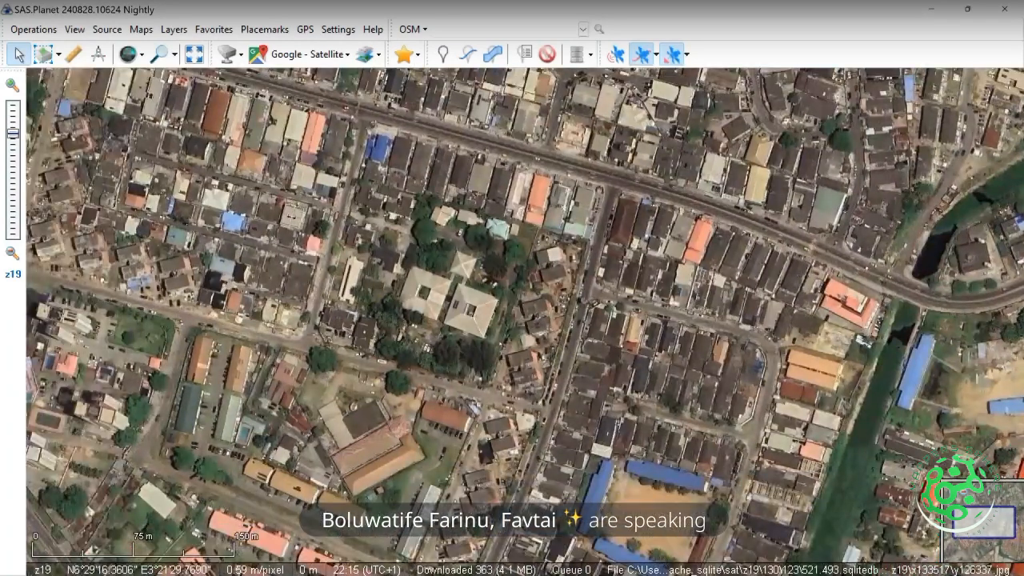
pyautogui.moveTo(582, 438); pyautogui.dragTo(594, 338)
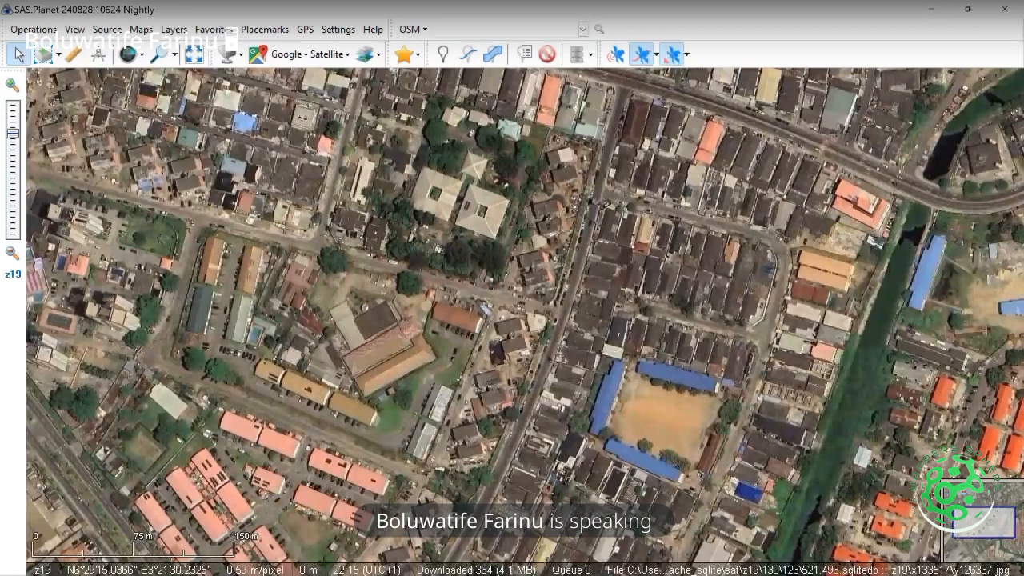
pyautogui.moveTo(538, 322); pyautogui.dragTo(546, 343)
pyautogui.moveTo(608, 352); pyautogui.dragTo(624, 354)
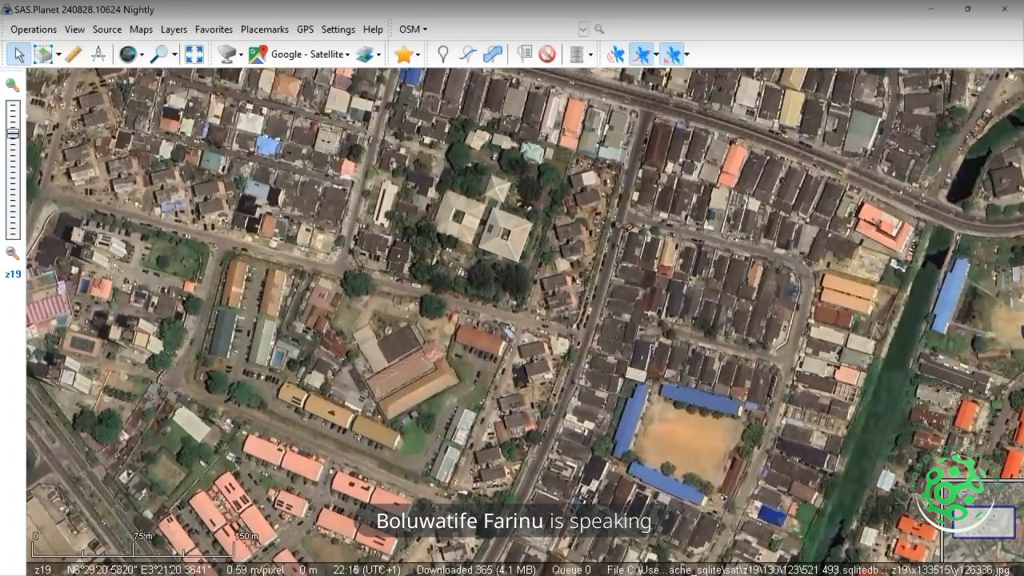
# Review the zoom-level options of the cached-tile map and the available Satellite map sources, including the Kazakhstan and Europe Northern groups
pyautogui.click(130, 54)
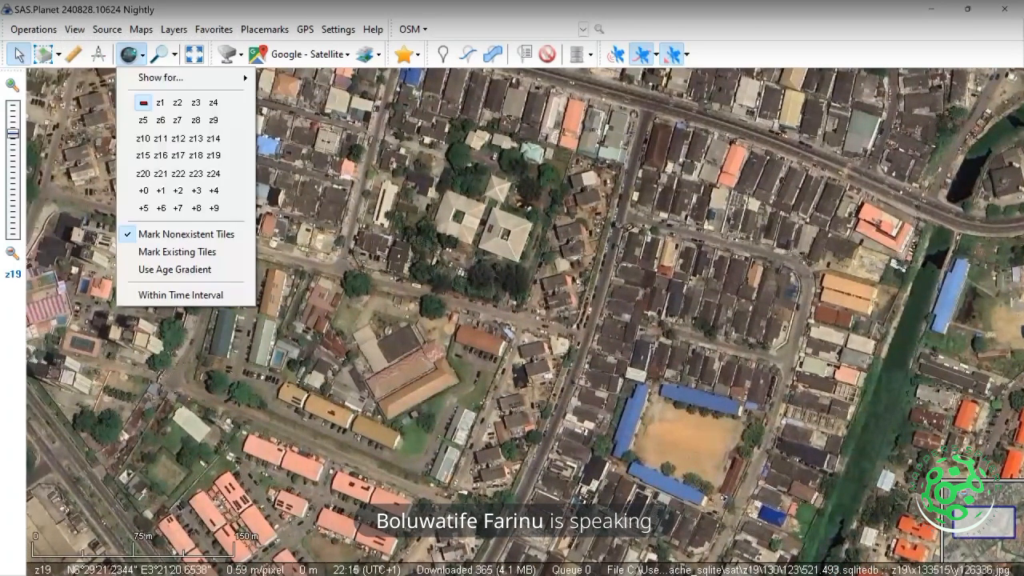
pyautogui.click(311, 54)
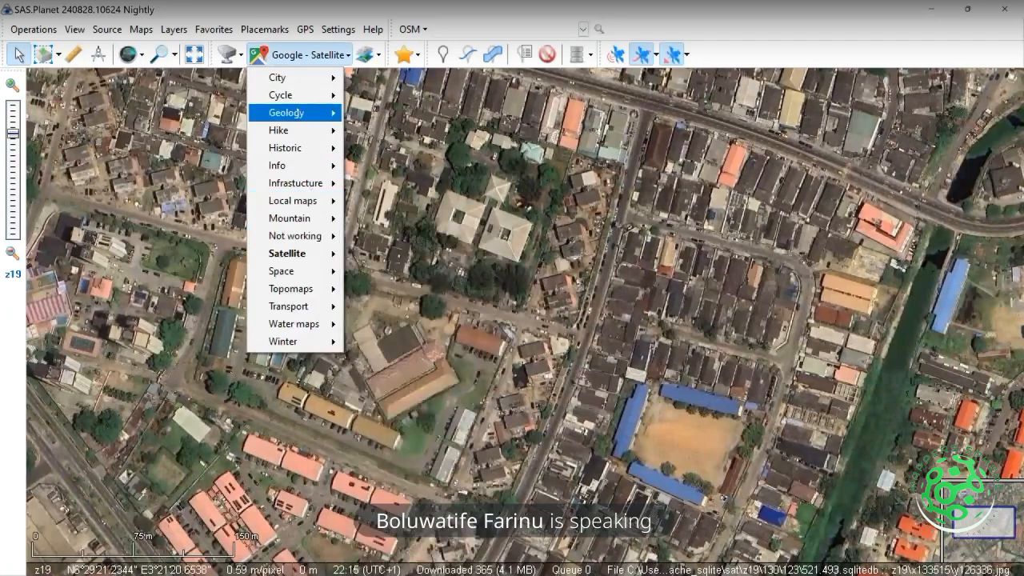
pyautogui.moveTo(311, 250)
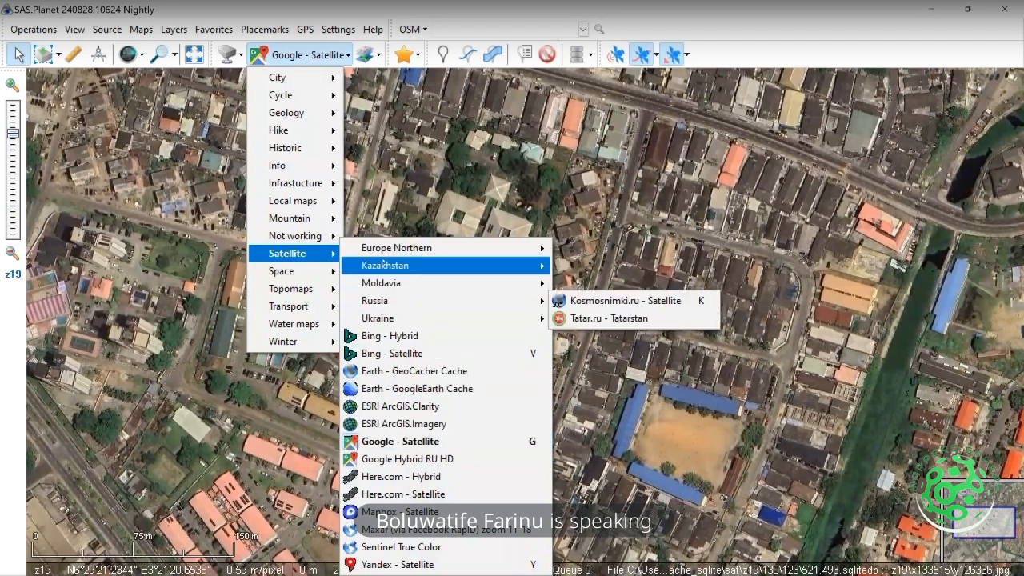
pyautogui.moveTo(392, 248)
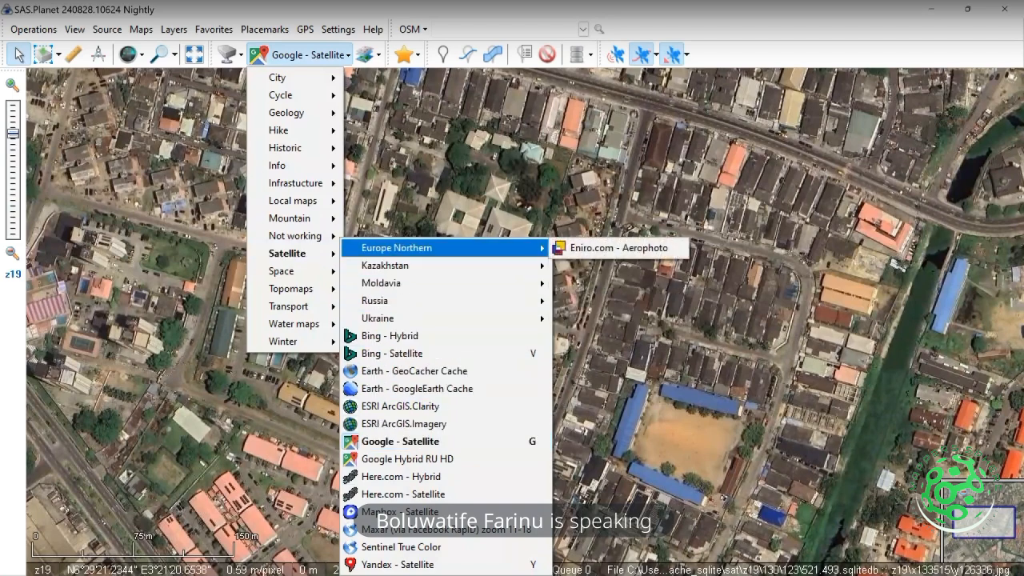
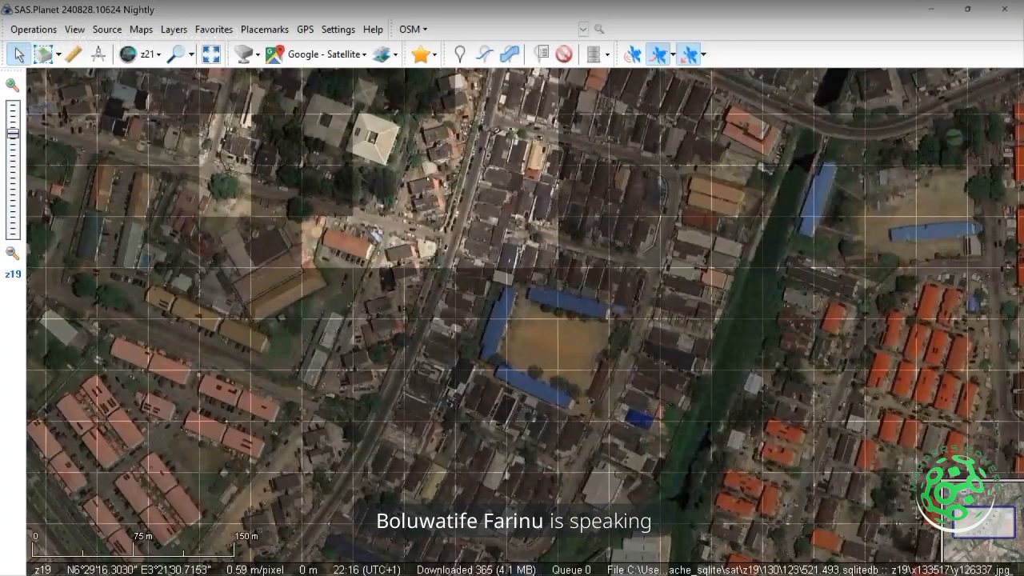
# Inspect the sandy yard between the blue-roofed buildings at zoom level 21 and compare its z21 tile coverage at lower zoom levels
pyautogui.press('Up')
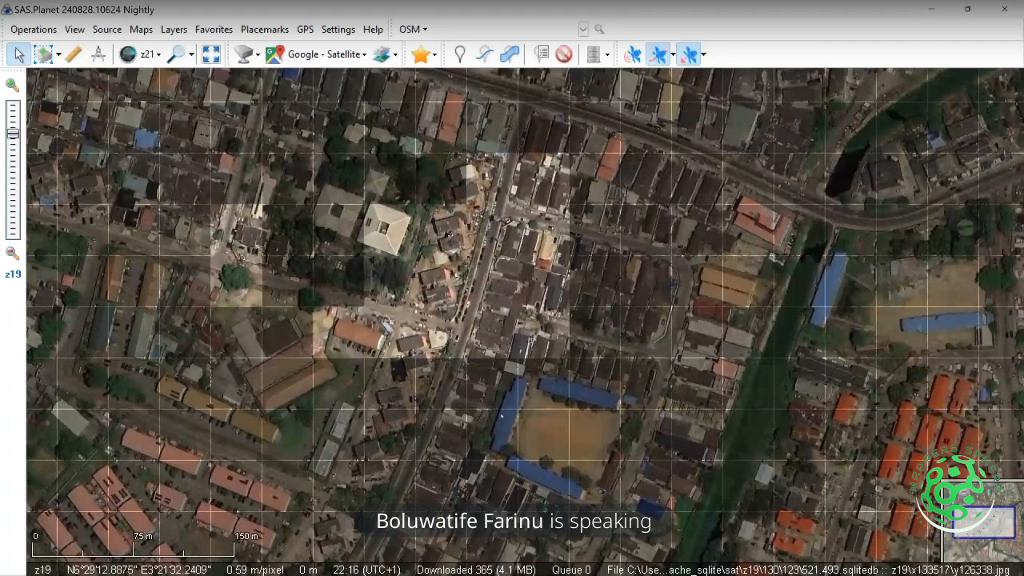
pyautogui.scroll(-1, 546, 451)
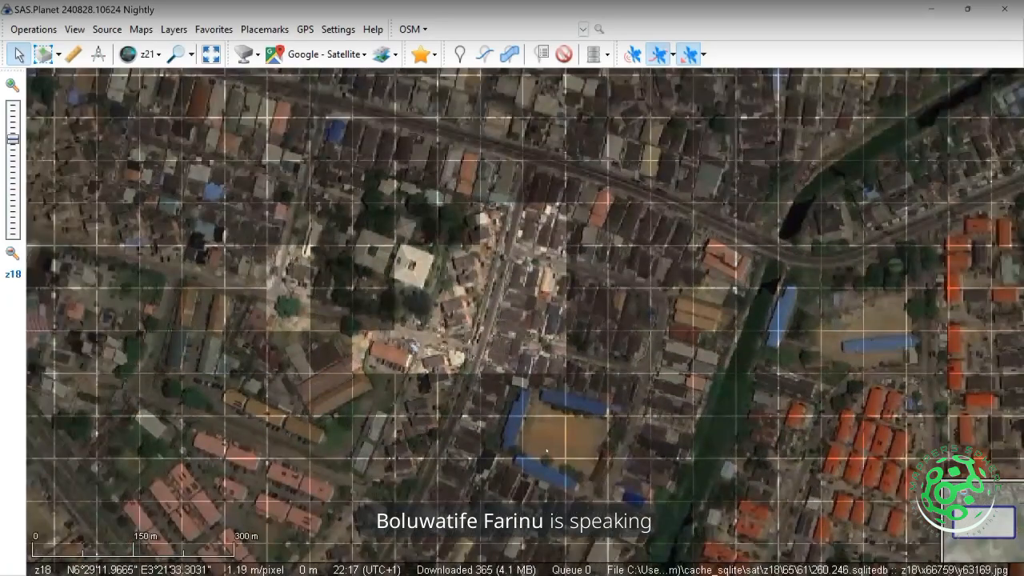
pyautogui.scroll(3, 540, 452)
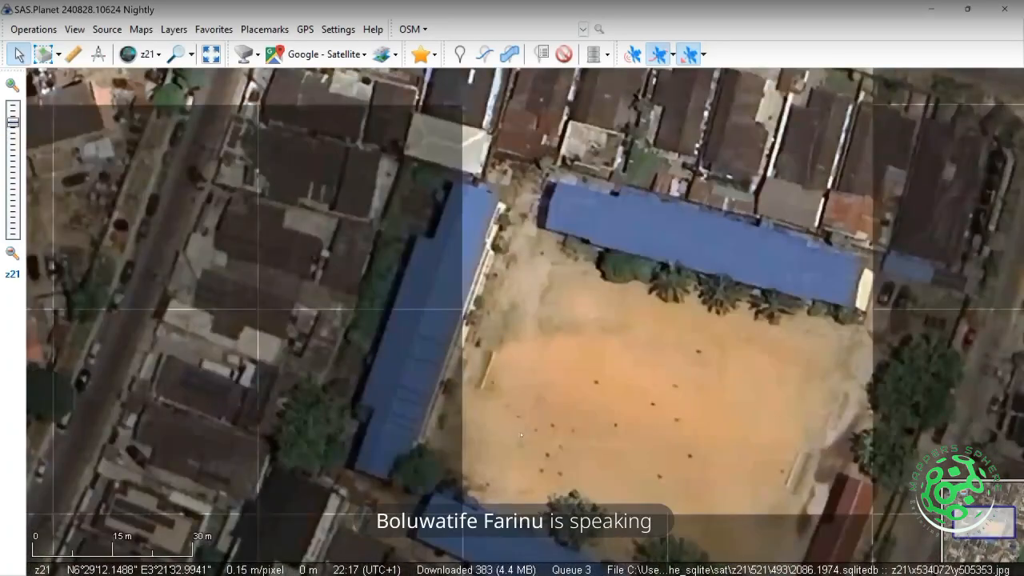
pyautogui.scroll(-1, 484, 427)
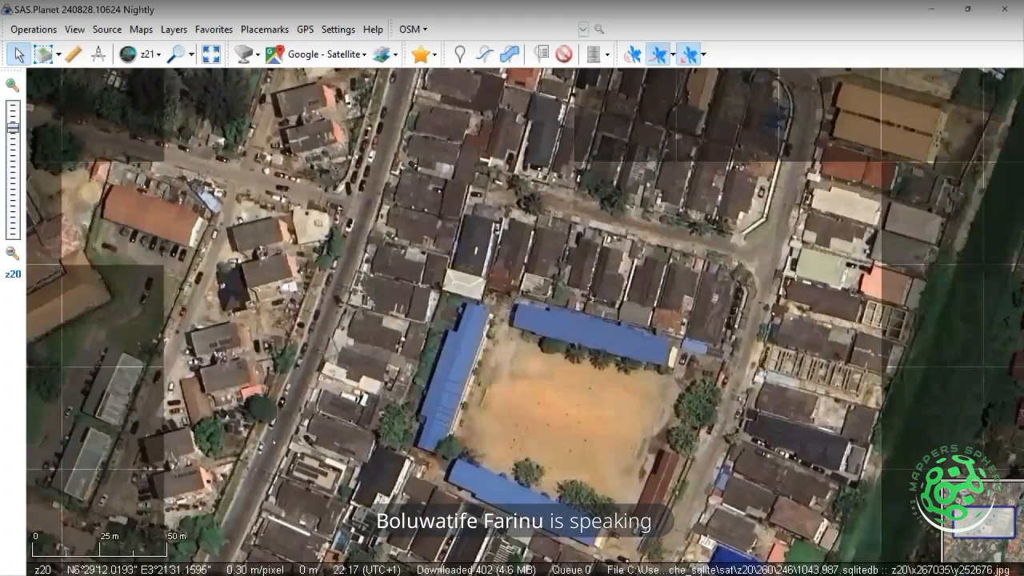
pyautogui.scroll(-1, 484, 426)
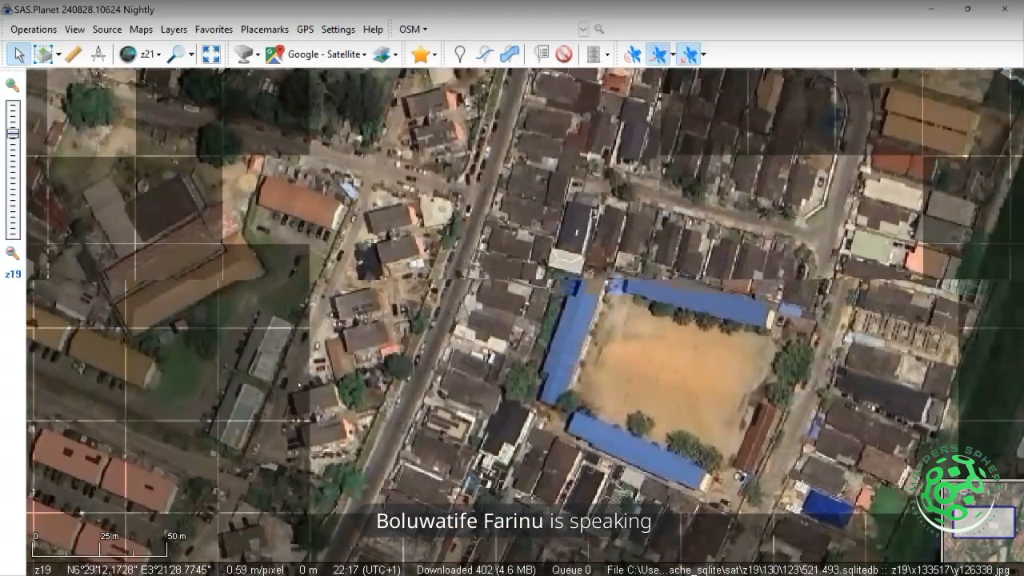
pyautogui.scroll(-1, 300, 386)
# Load level 21 imagery of the buildings west of the sandy yard and check the z21 tile coverage at levels 19 and 18
pyautogui.scroll(2, 300, 386)
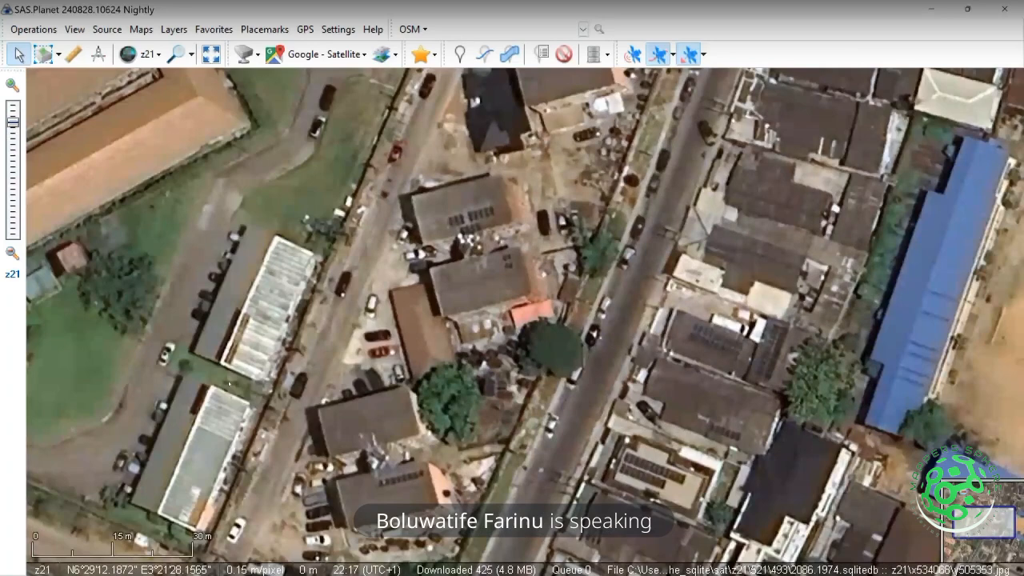
pyautogui.moveTo(267, 385); pyautogui.dragTo(664, 253)
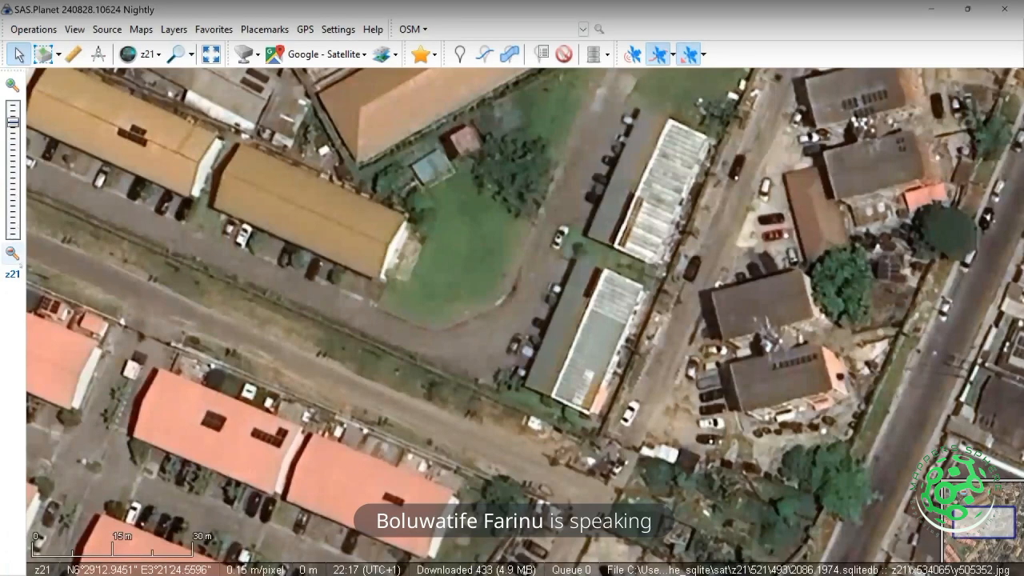
pyautogui.scroll(-1, 231, 251)
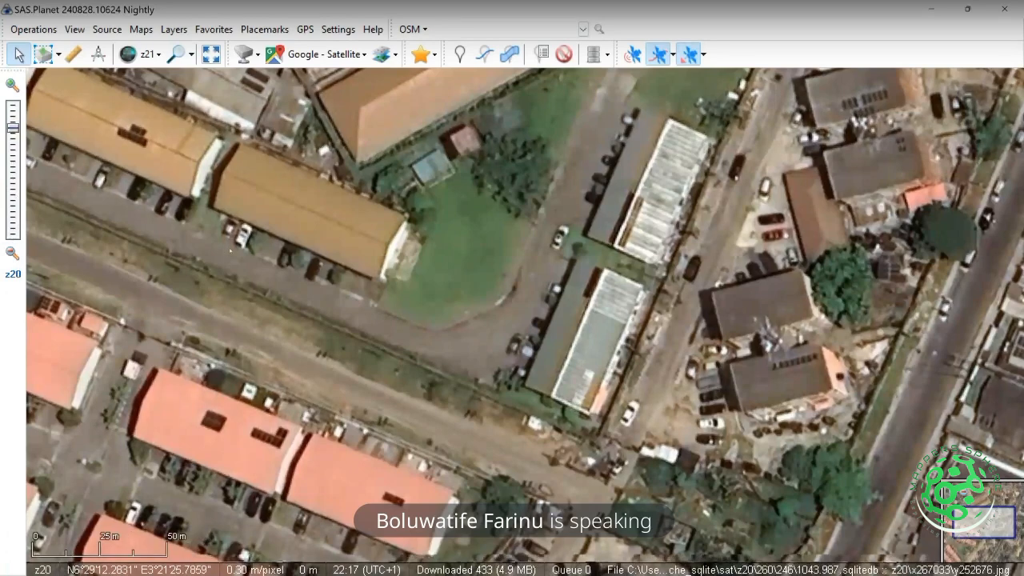
pyautogui.scroll(-1, 230, 251)
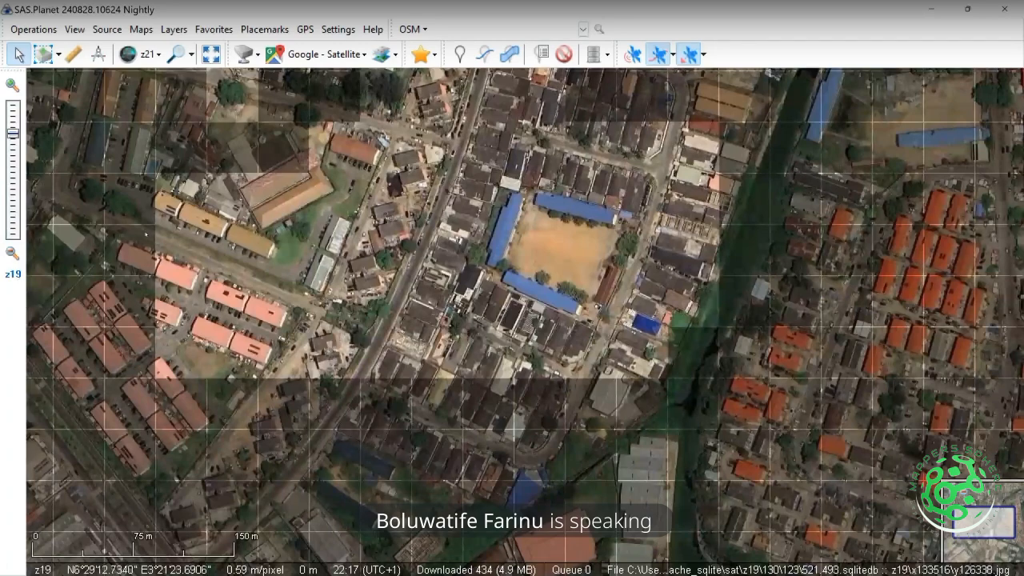
pyautogui.moveTo(128, 264); pyautogui.dragTo(434, 336)
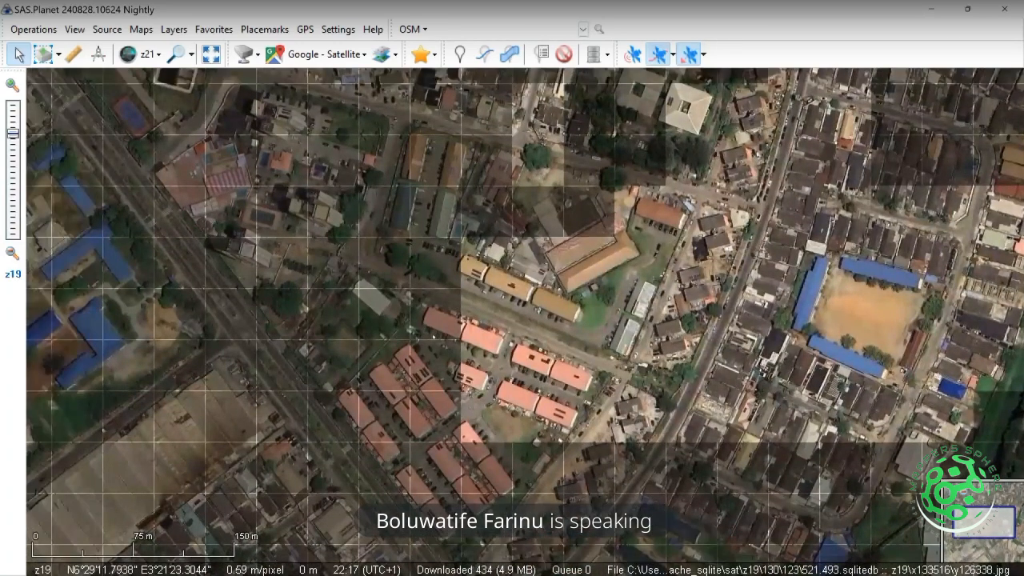
pyautogui.scroll(-1, 434, 336)
pyautogui.scroll(1, 435, 337)
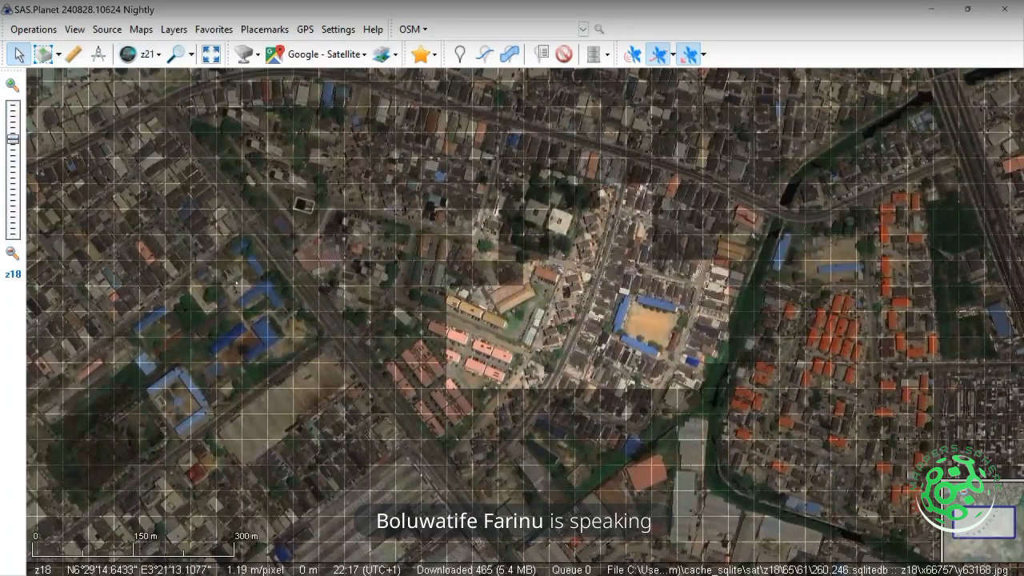
# Examine the z21 tile grid at levels 18 and 17, plus level 21 imagery of the blue-roofed compound across the highway and the housing farther west
pyautogui.moveTo(223, 276); pyautogui.dragTo(173, 319)
pyautogui.moveTo(276, 348); pyautogui.dragTo(198, 351)
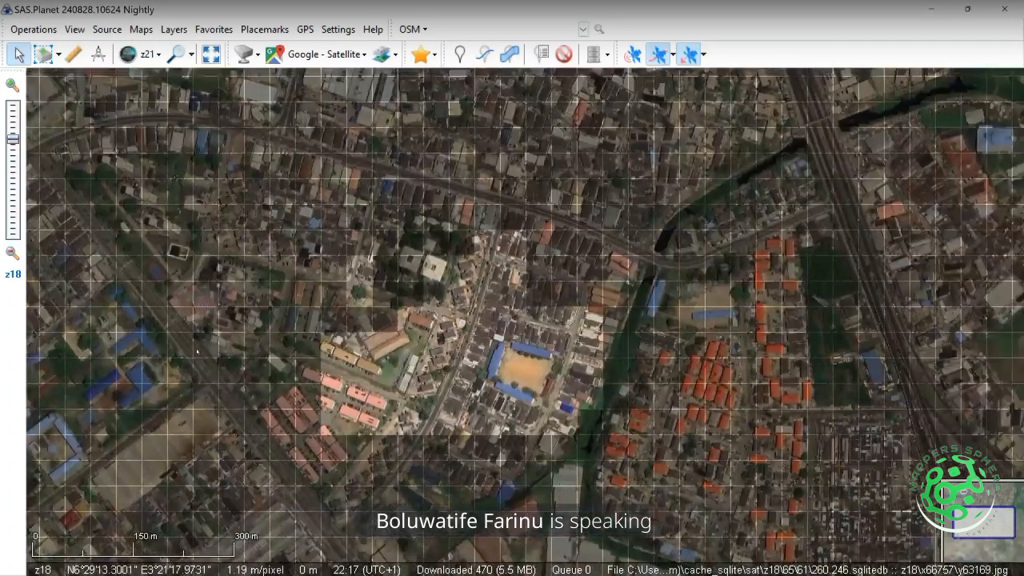
pyautogui.scroll(-1, 197, 351)
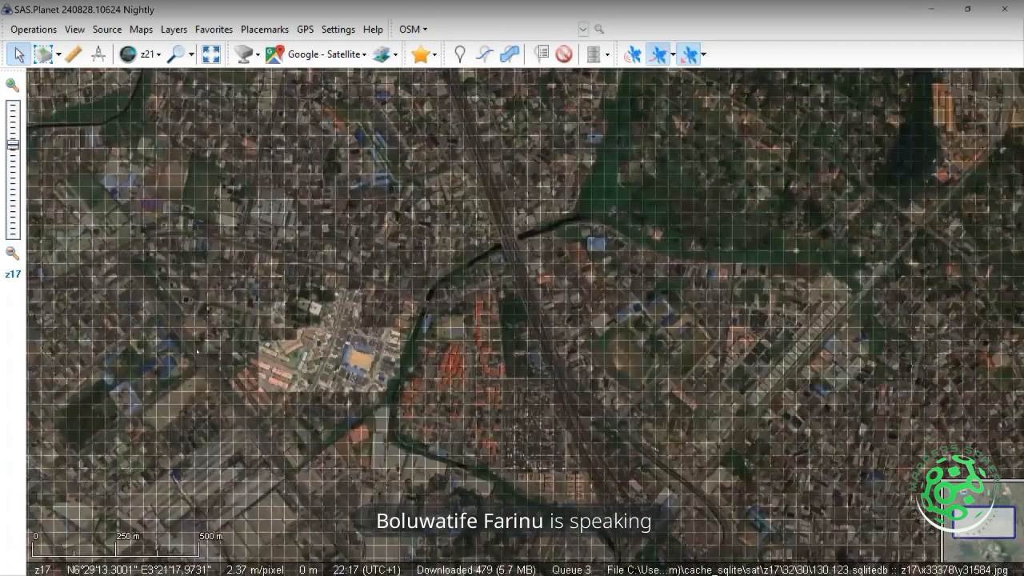
pyautogui.scroll(2, 197, 351)
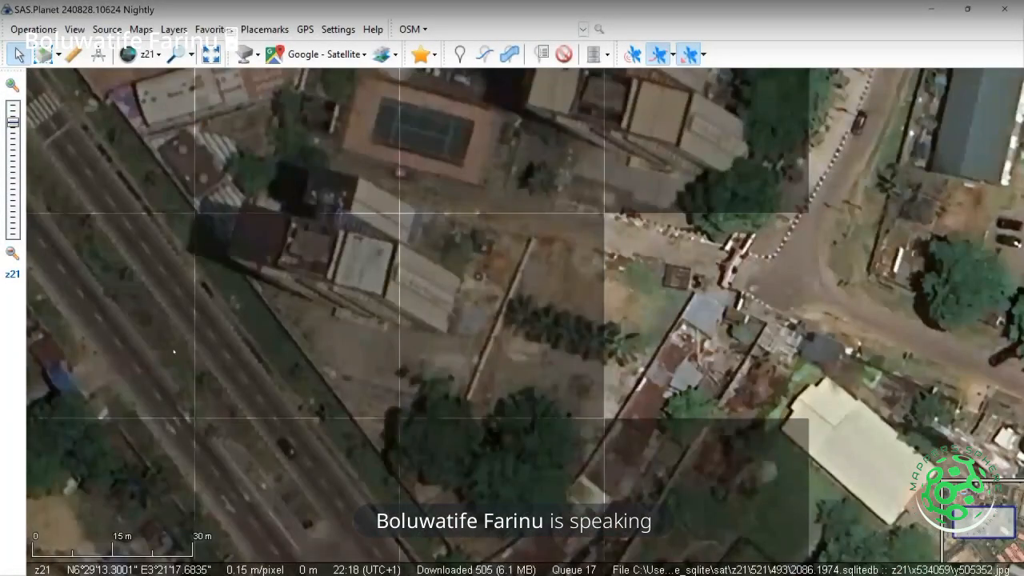
pyautogui.moveTo(174, 351); pyautogui.dragTo(260, 90)
pyautogui.moveTo(292, 279); pyautogui.dragTo(886, 239)
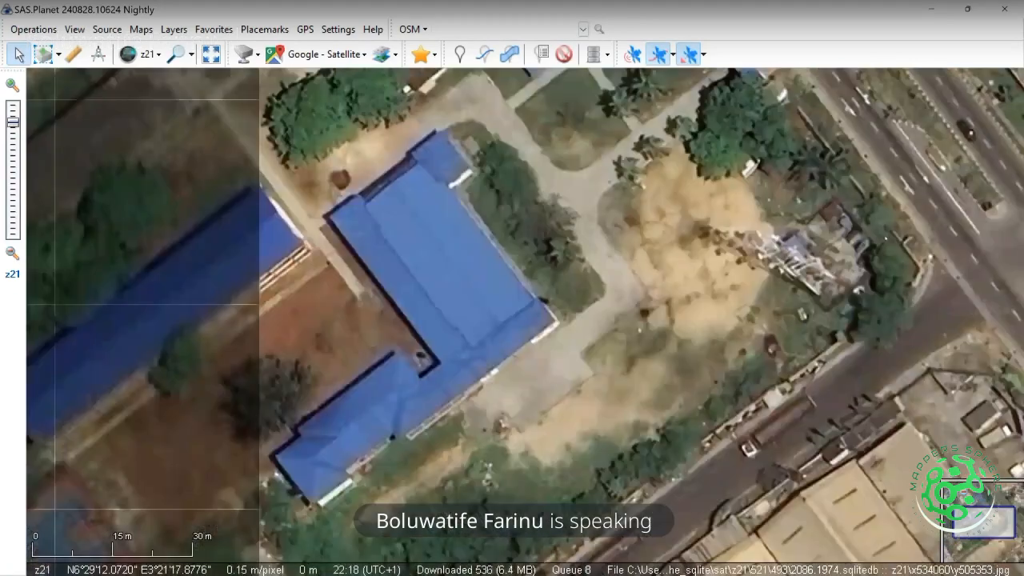
pyautogui.moveTo(256, 430); pyautogui.dragTo(872, 290)
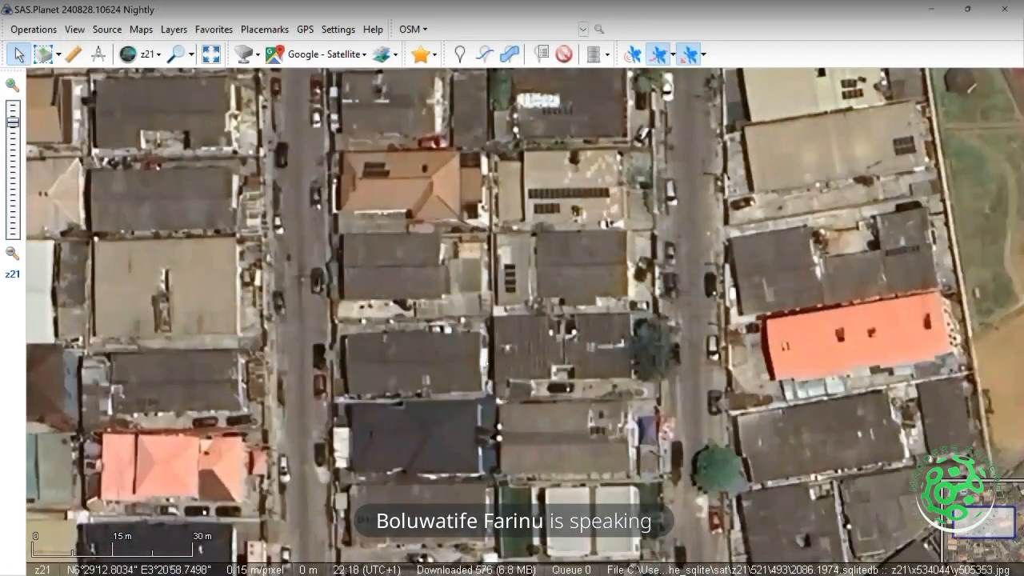
# Inspect level 21 imagery of the housing blocks southeast of the current view, across the overgrown strip to the buildings beyond the road
pyautogui.moveTo(512, 411); pyautogui.dragTo(283, 114)
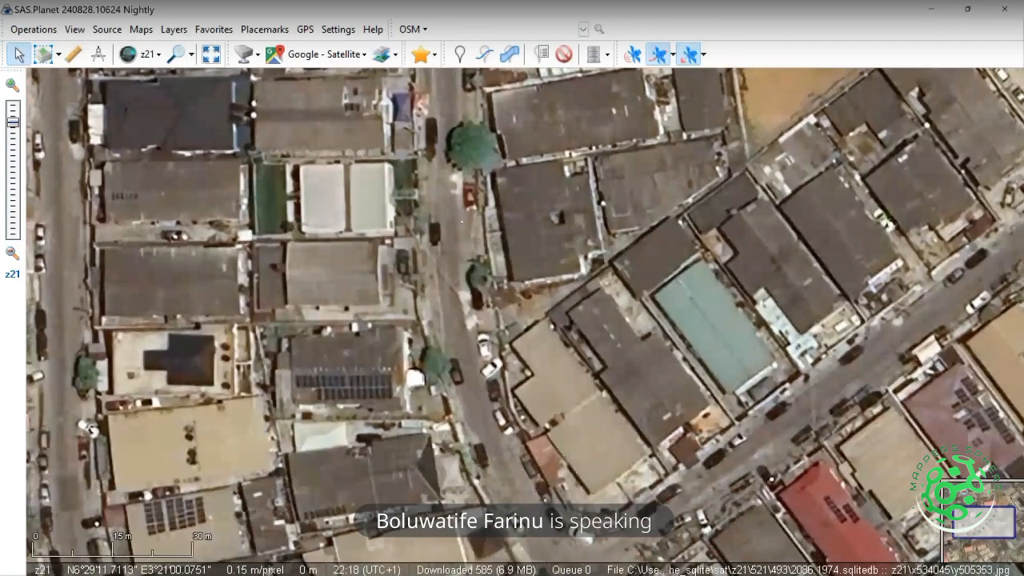
pyautogui.moveTo(516, 388); pyautogui.dragTo(340, 176)
pyautogui.moveTo(478, 344); pyautogui.dragTo(279, 63)
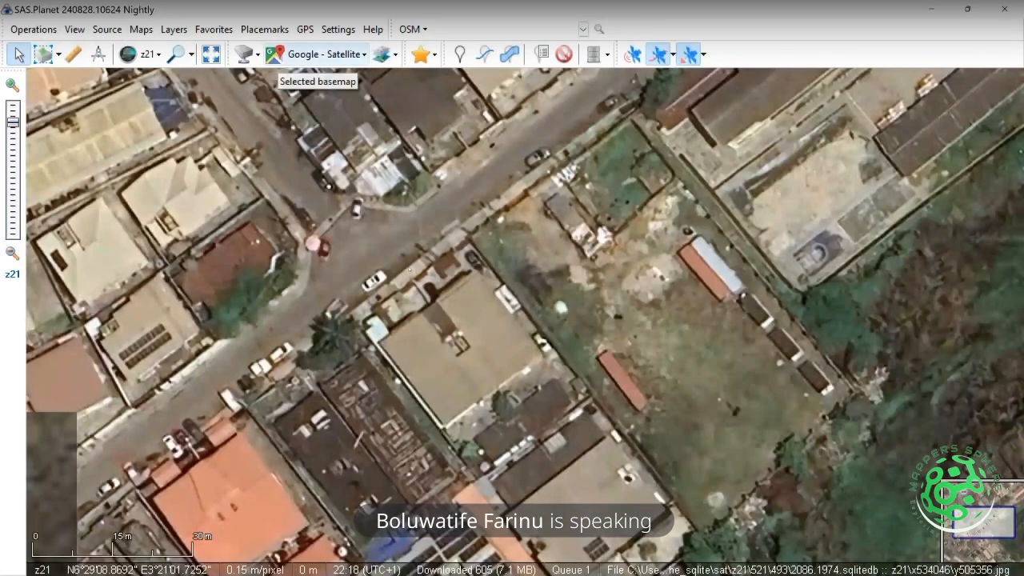
pyautogui.moveTo(712, 350); pyautogui.dragTo(367, 405)
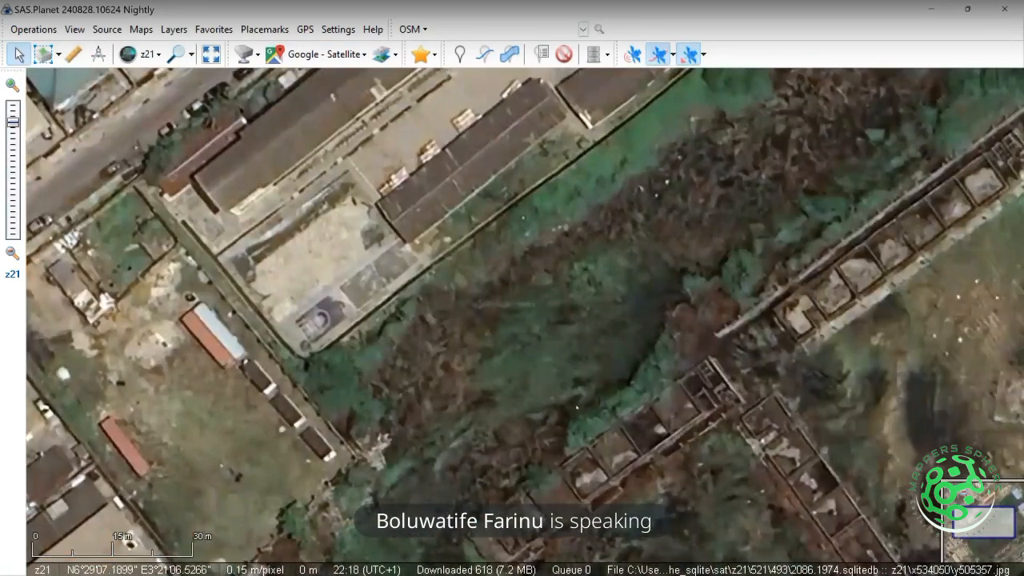
pyautogui.moveTo(768, 396); pyautogui.dragTo(414, 417)
pyautogui.moveTo(772, 464); pyautogui.dragTo(414, 276)
pyautogui.moveTo(596, 384); pyautogui.dragTo(452, 84)
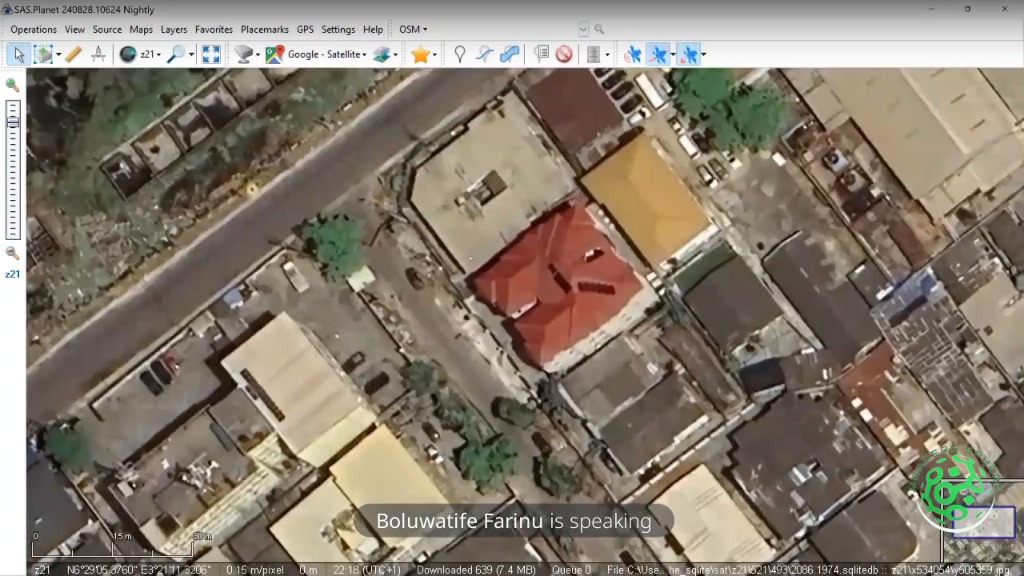
pyautogui.moveTo(488, 479); pyautogui.dragTo(452, 50)
pyautogui.moveTo(239, 396); pyautogui.dragTo(501, 107)
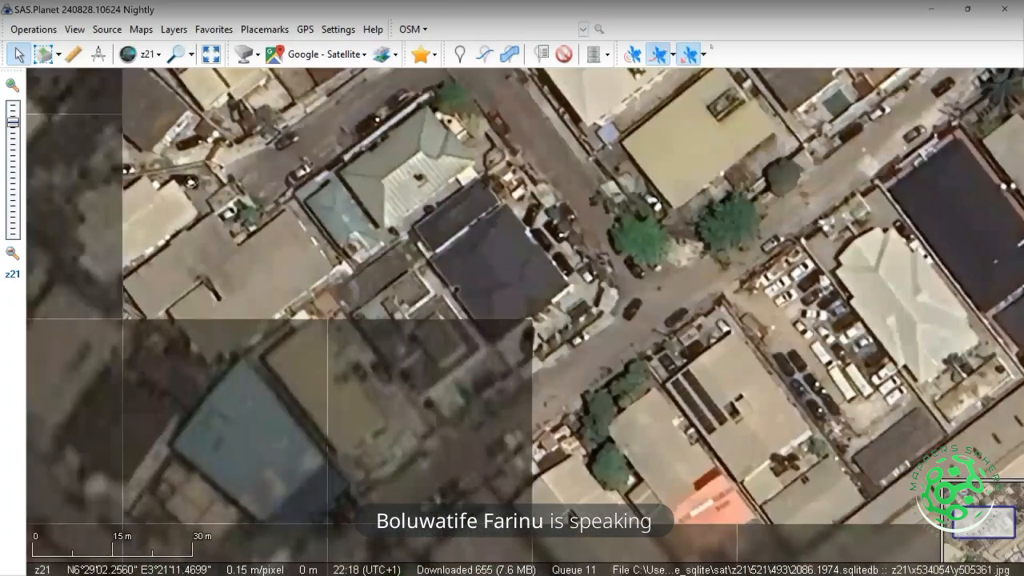
# Set the cached-tile map to z22 and load level 22 imagery of the housing around the road junction and farther west
pyautogui.click(143, 54)
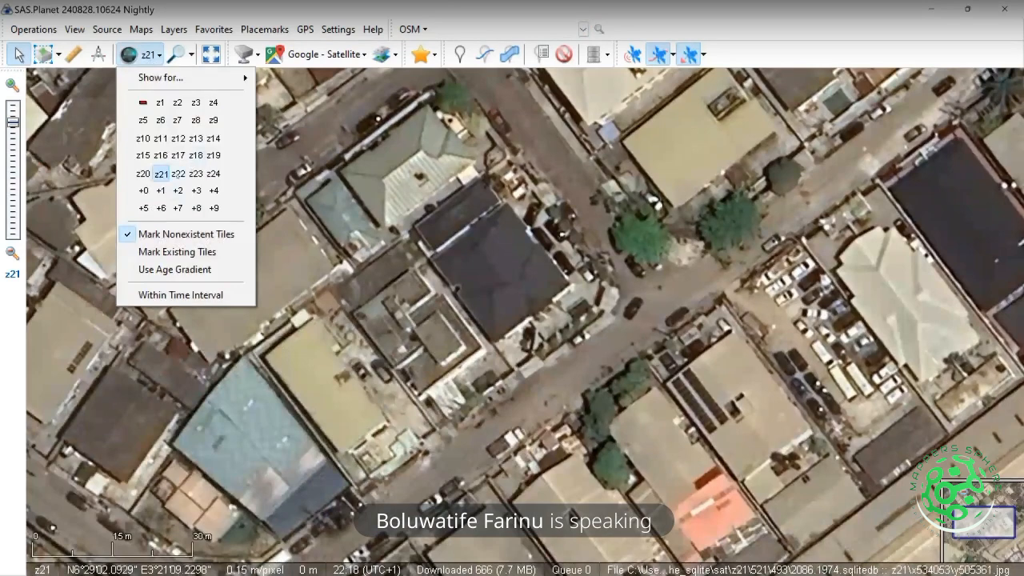
pyautogui.click(177, 173)
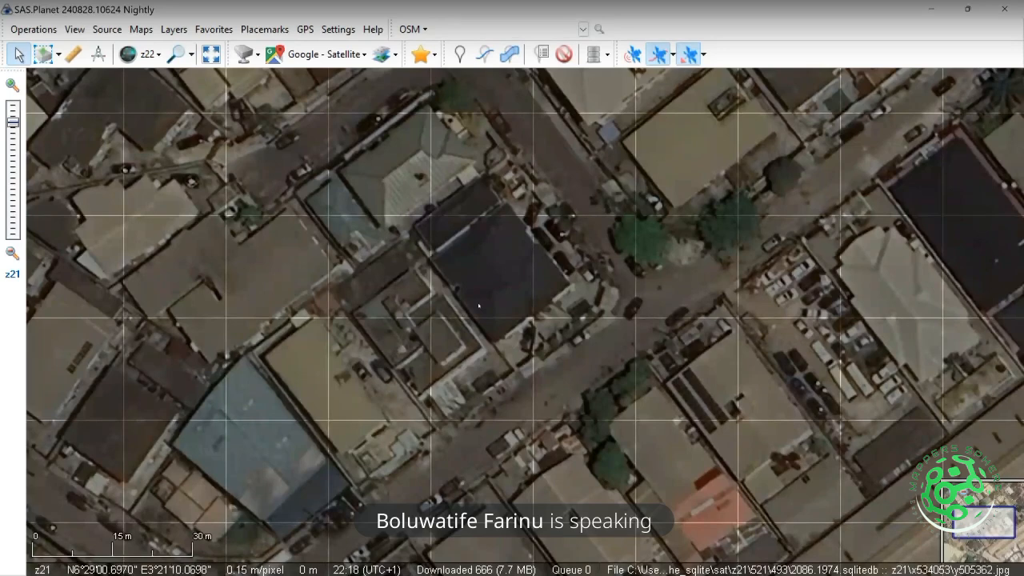
pyautogui.scroll(-1, 478, 304)
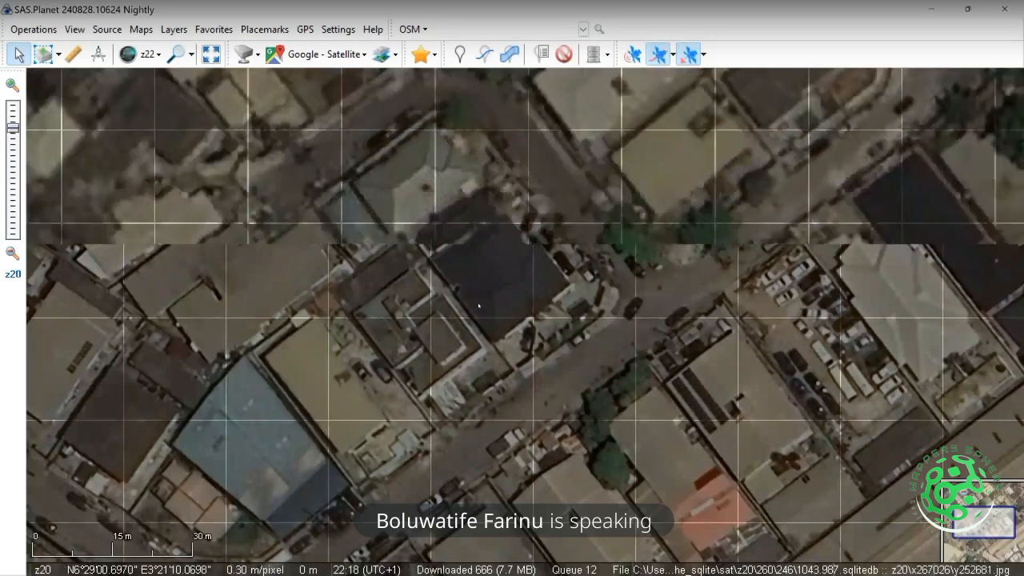
pyautogui.scroll(1, 478, 305)
pyautogui.scroll(1, 478, 304)
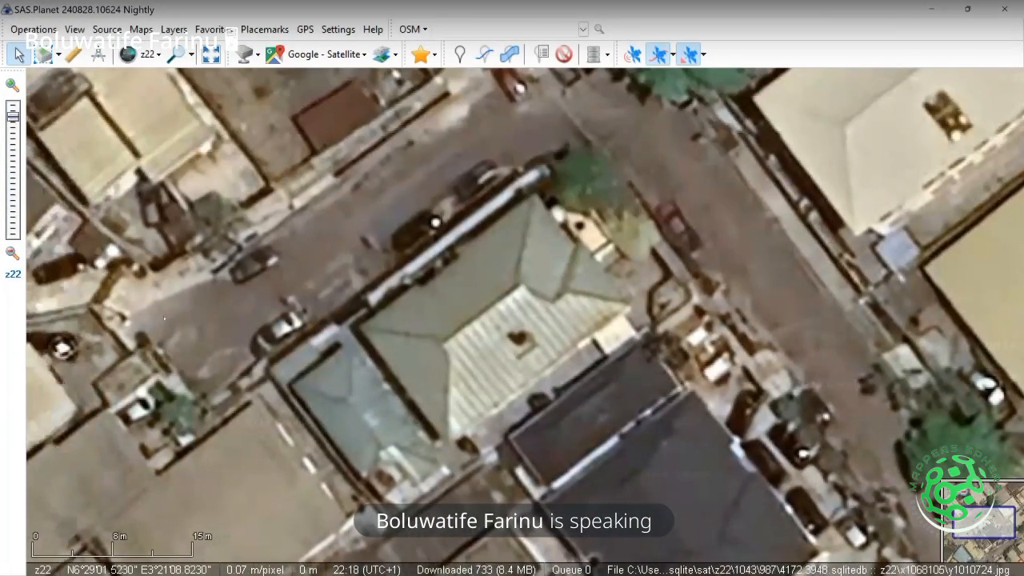
pyautogui.moveTo(82, 347); pyautogui.dragTo(897, 235)
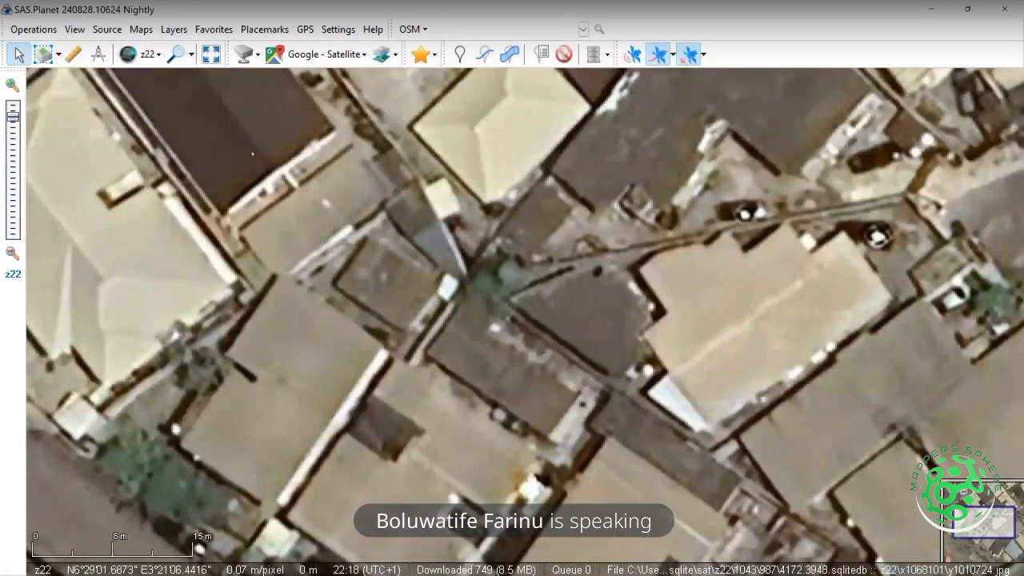
# Compare the z22 tile coverage of the housing block at zoom levels 19, 18 and 17
pyautogui.scroll(-1, 252, 153)
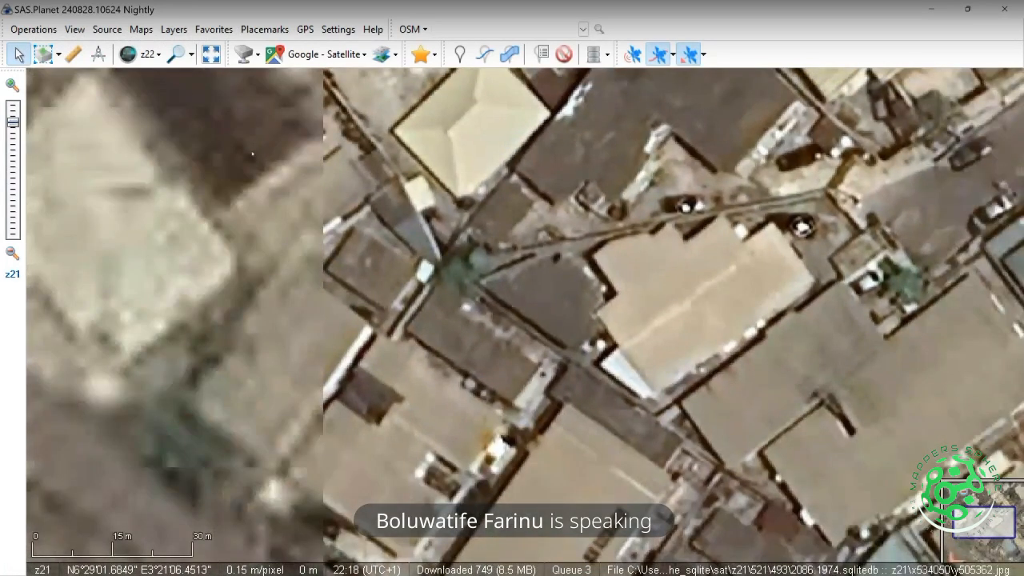
pyautogui.scroll(-2, 252, 153)
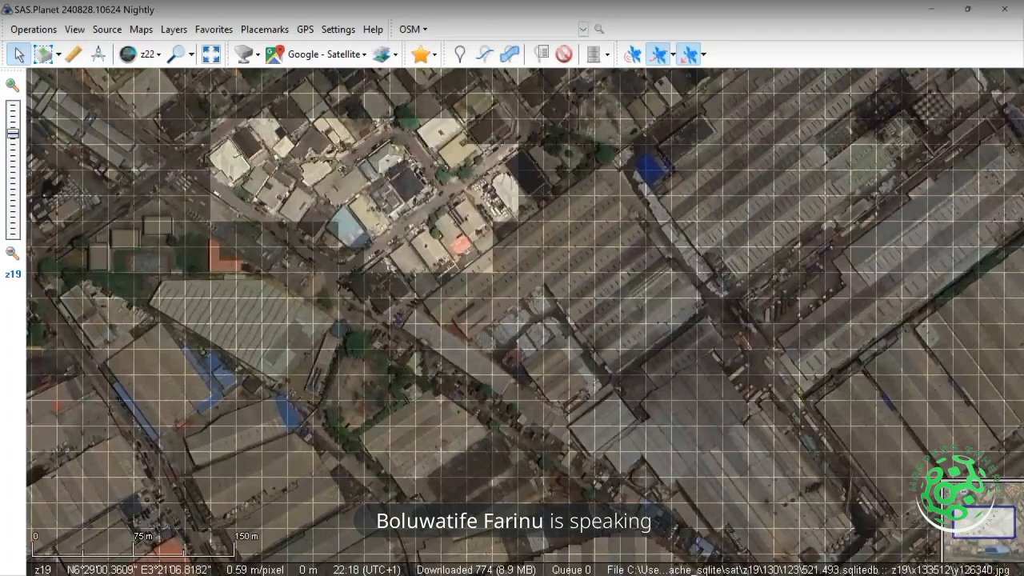
pyautogui.scroll(1, 262, 202)
pyautogui.scroll(-2, 261, 202)
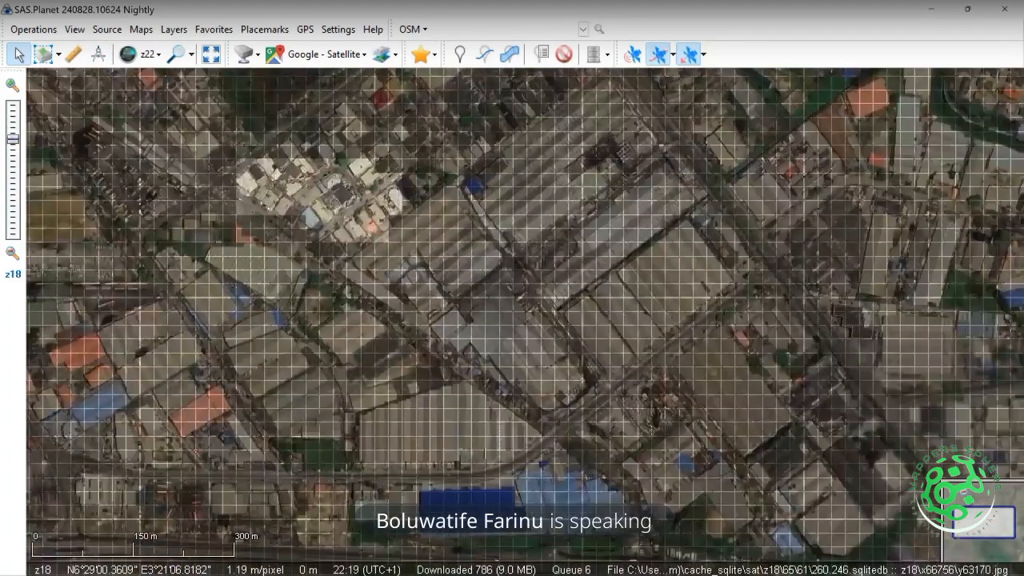
pyautogui.scroll(-1, 264, 208)
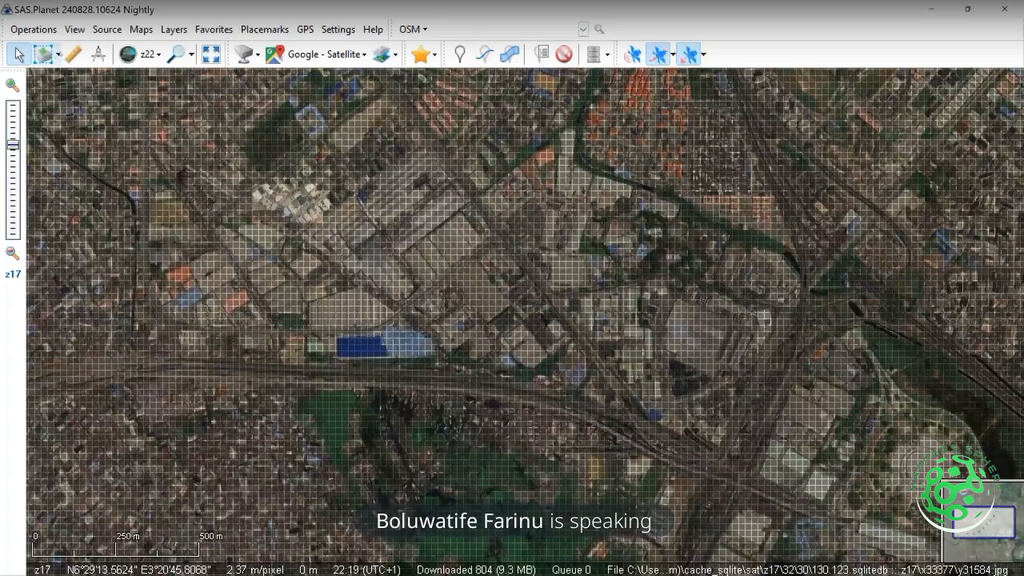
# Select a rectangular area around the loaded housing block, the warehouses and the highway, and close the resulting Selection Manager without starting a download
pyautogui.click(58, 54)
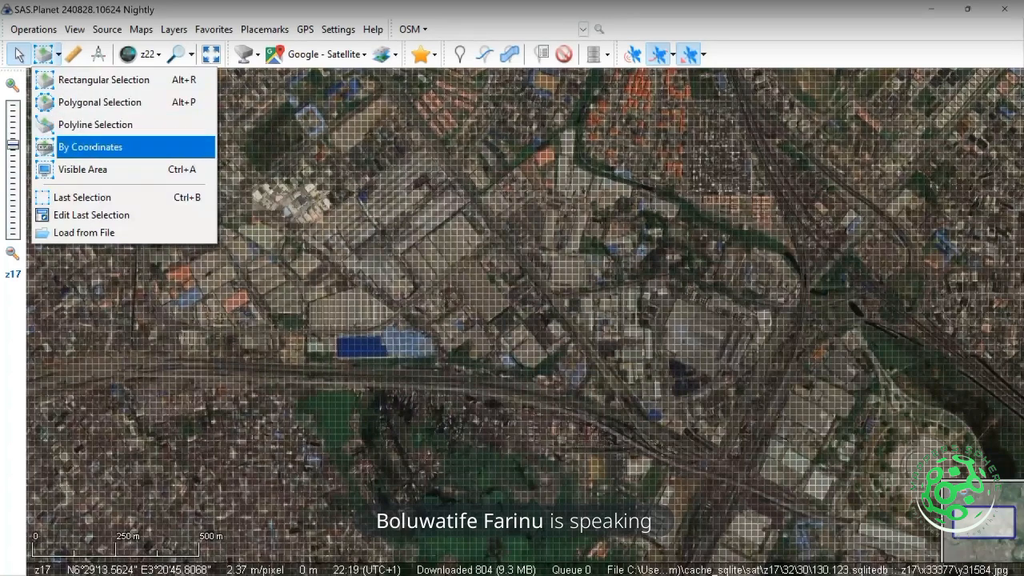
pyautogui.click(57, 55)
pyautogui.click(58, 55)
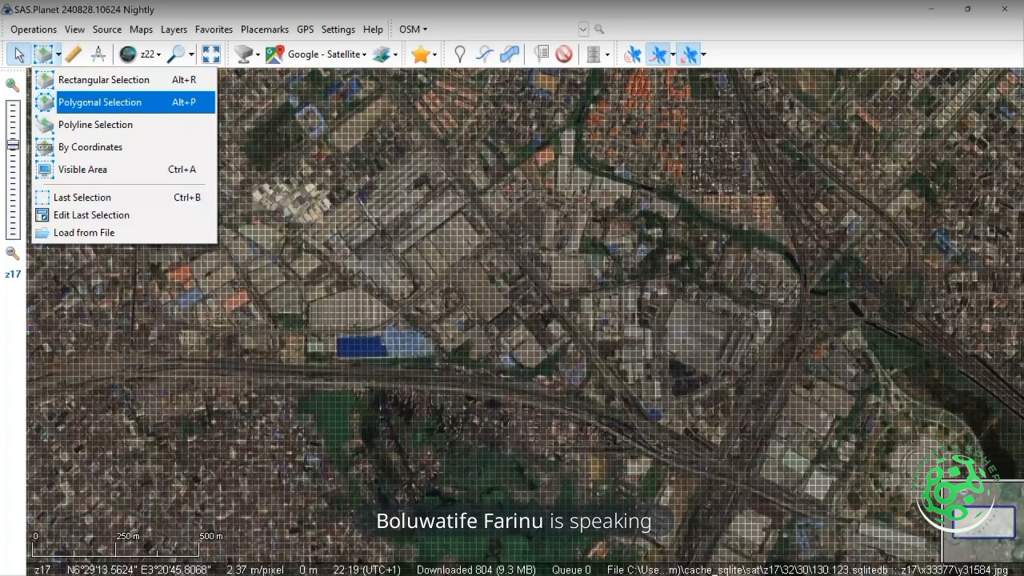
pyautogui.click(120, 103)
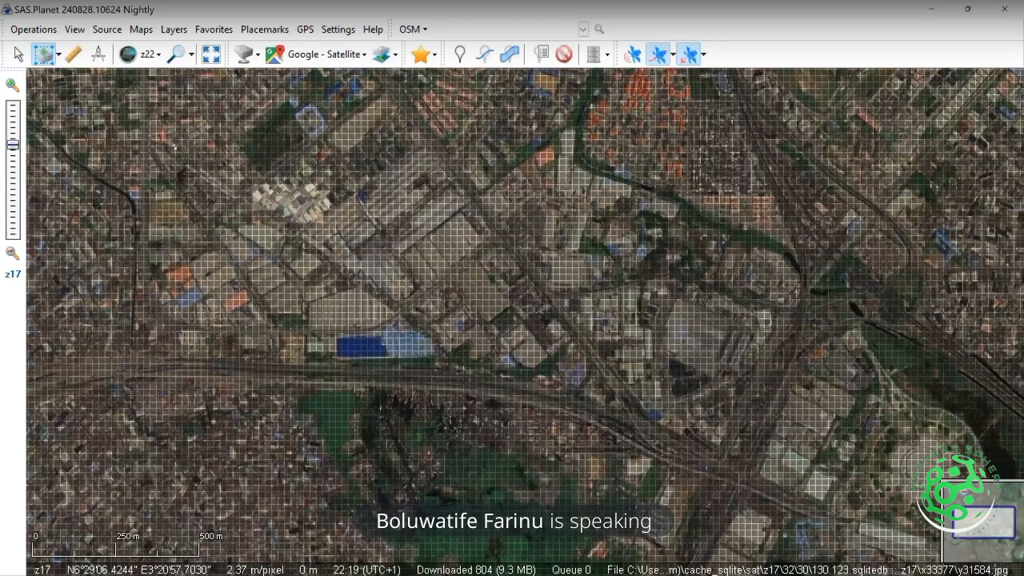
pyautogui.moveTo(174, 146); pyautogui.dragTo(653, 448)
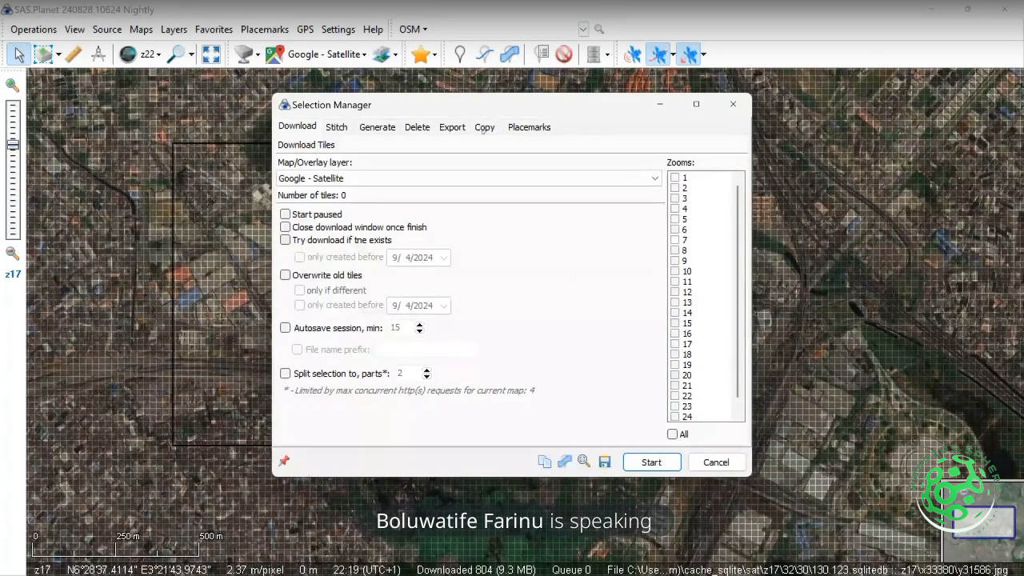
pyautogui.moveTo(470, 112); pyautogui.dragTo(648, 132)
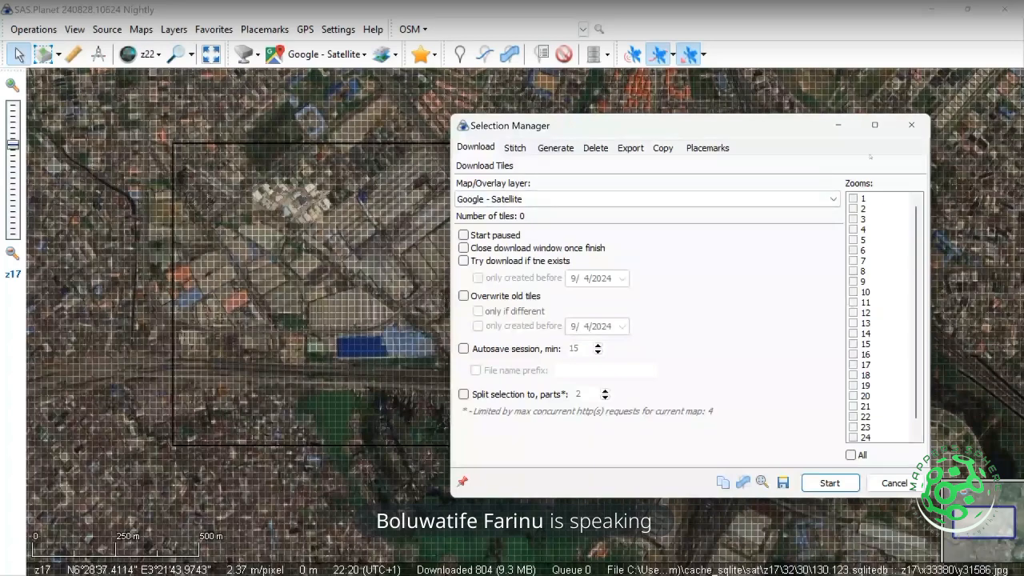
pyautogui.click(909, 125)
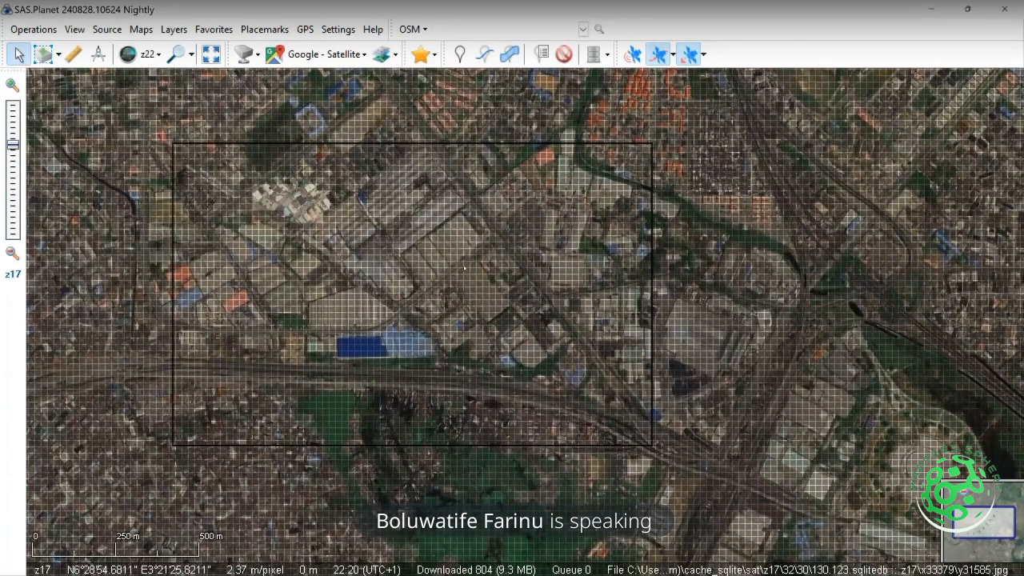
# Inspect level 22 imagery of the warehouses, the car yard and the overgrown plot inside the selected rectangle
pyautogui.scroll(-1, 464, 267)
pyautogui.scroll(1, 464, 267)
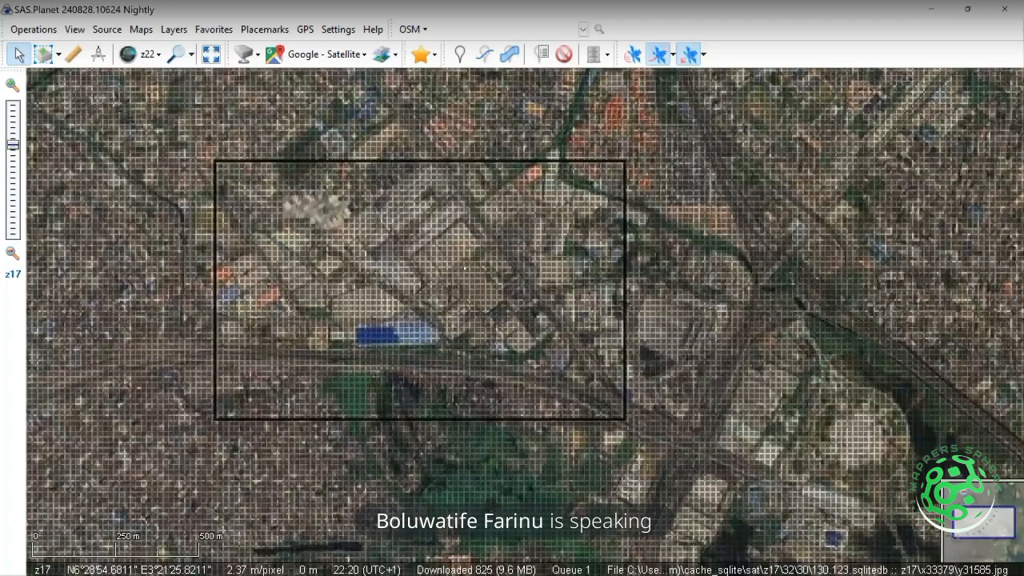
pyautogui.scroll(1, 464, 267)
pyautogui.scroll(1, 457, 365)
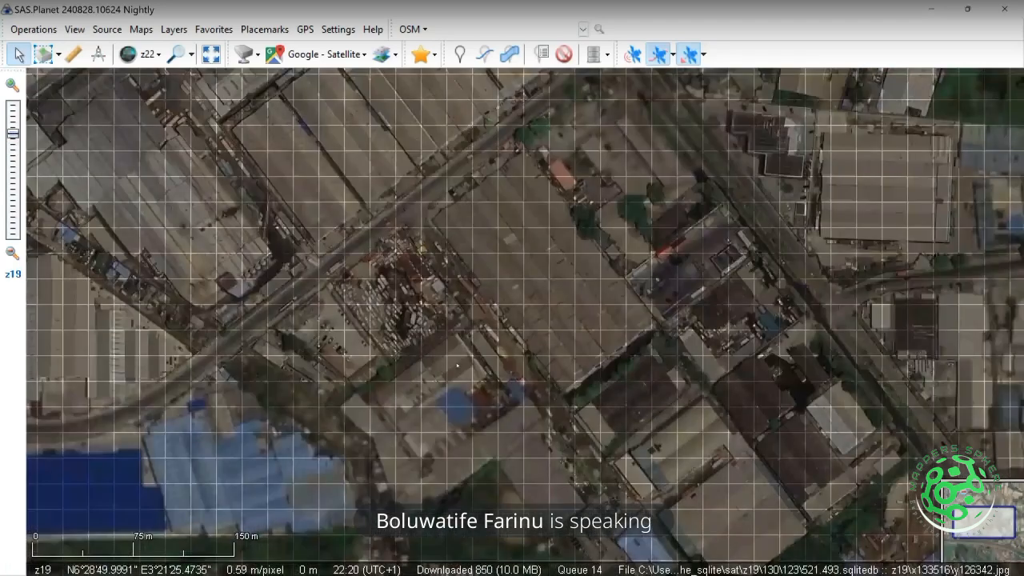
pyautogui.scroll(1, 458, 366)
pyautogui.scroll(2, 458, 365)
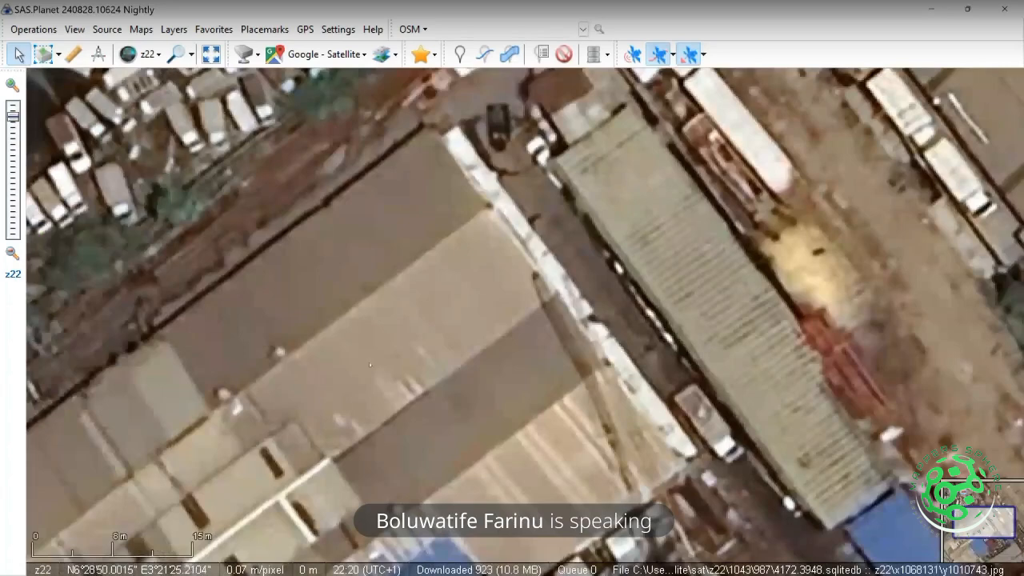
pyautogui.moveTo(369, 362); pyautogui.dragTo(744, 270)
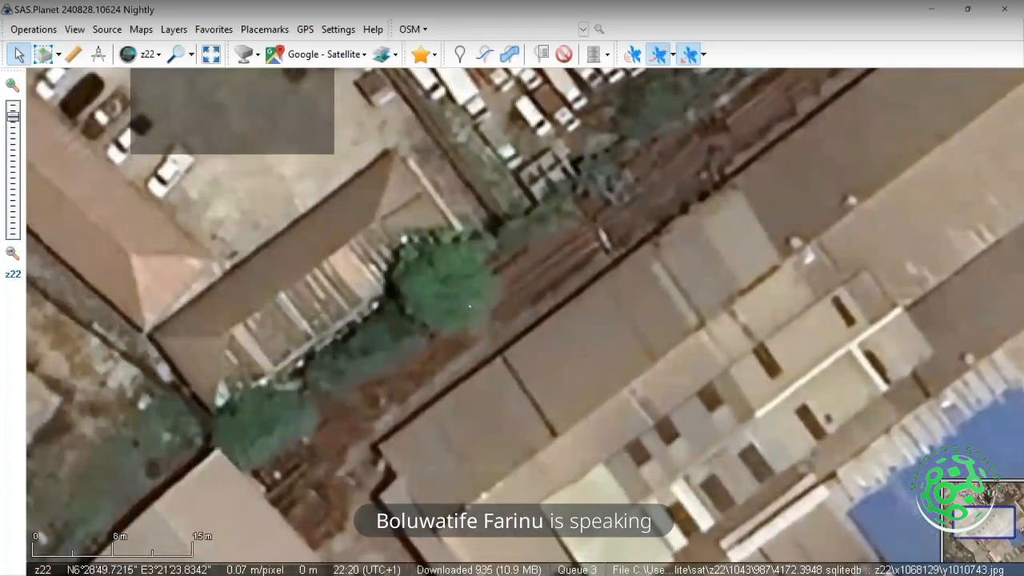
pyautogui.moveTo(470, 306); pyautogui.dragTo(983, 572)
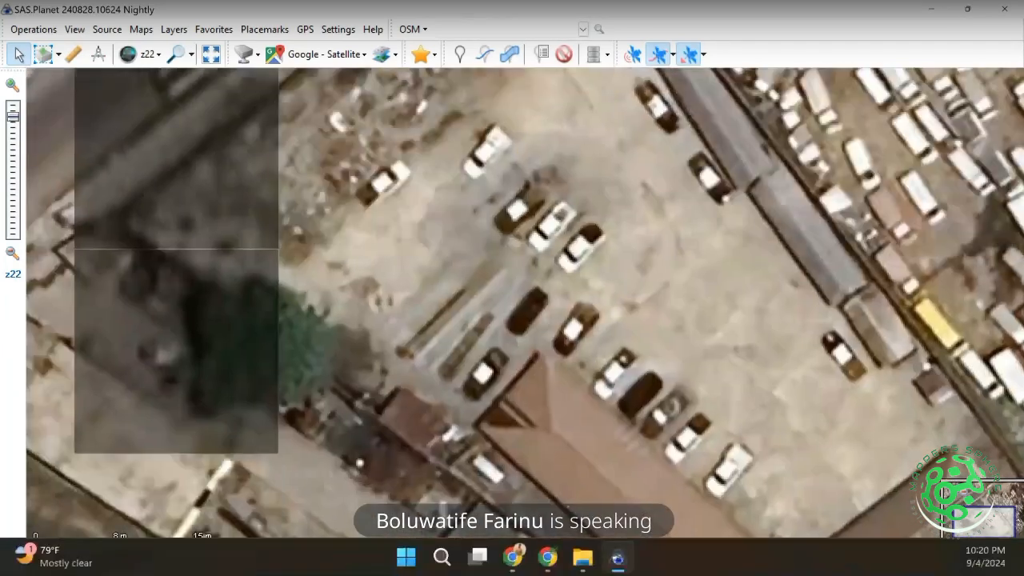
pyautogui.moveTo(375, 337); pyautogui.dragTo(832, 153)
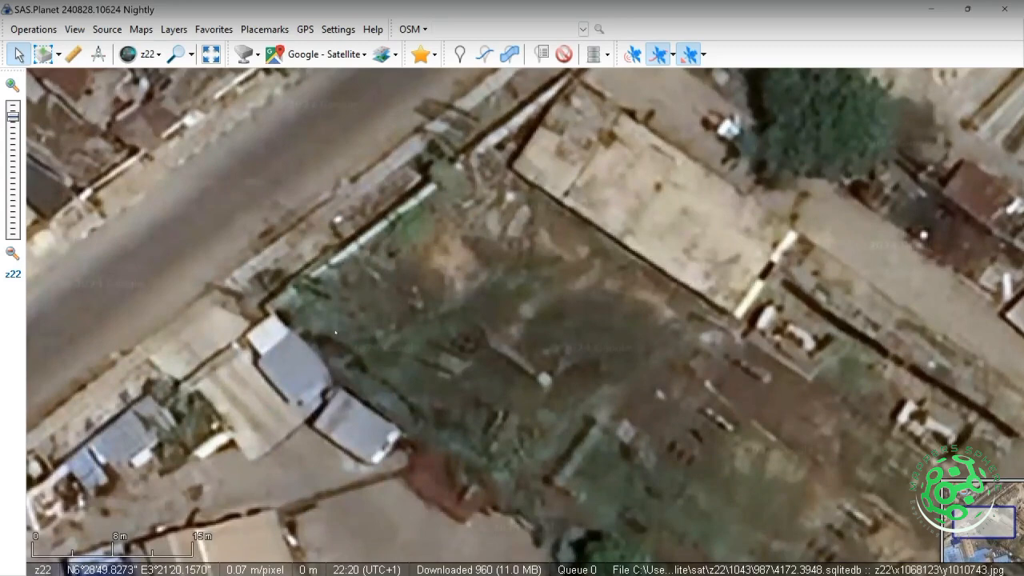
pyautogui.moveTo(720, 464); pyautogui.dragTo(1, 202)
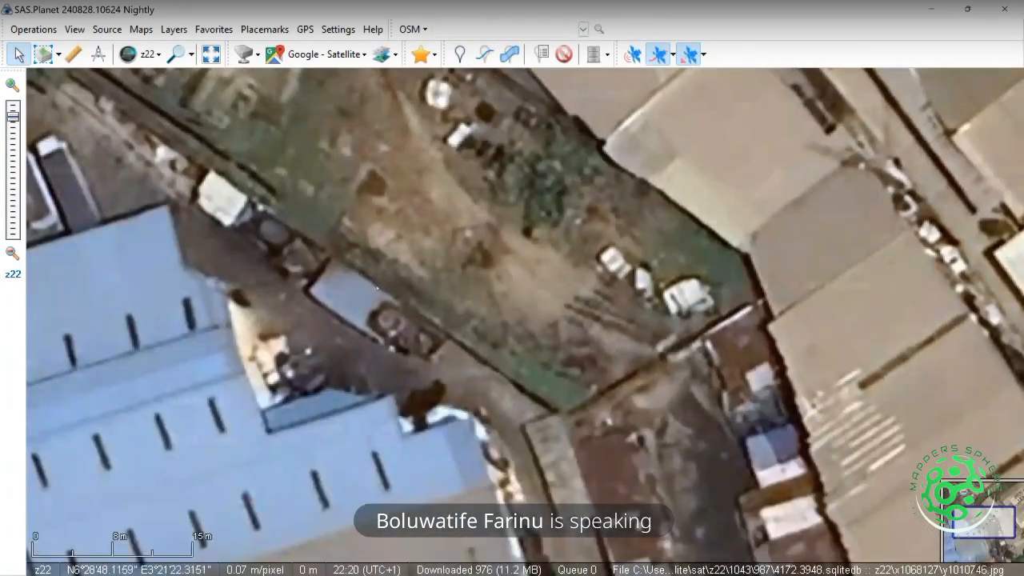
# Examine level 22 imagery of the light-blue-roofed warehouses and the buildings across the curved road, plus their z22 tile coverage at level 20
pyautogui.moveTo(377, 288); pyautogui.dragTo(583, 152)
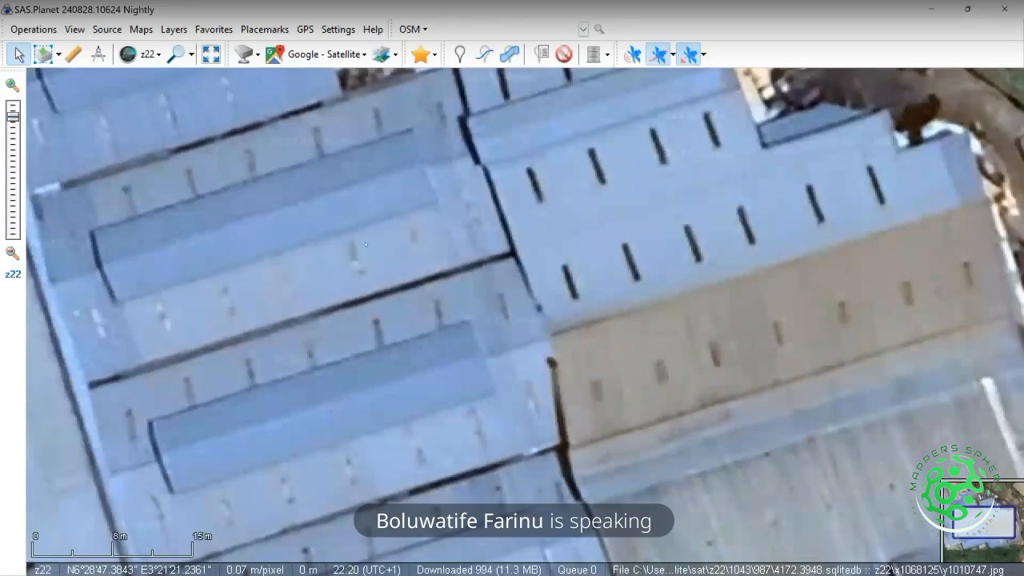
pyautogui.moveTo(365, 244); pyautogui.dragTo(637, 247)
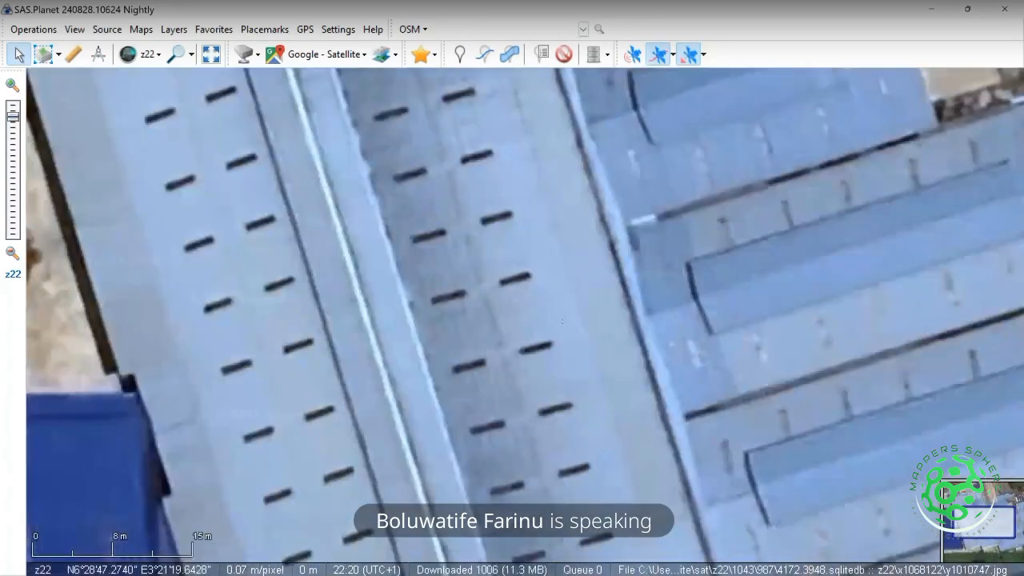
pyautogui.moveTo(562, 321); pyautogui.dragTo(724, 485)
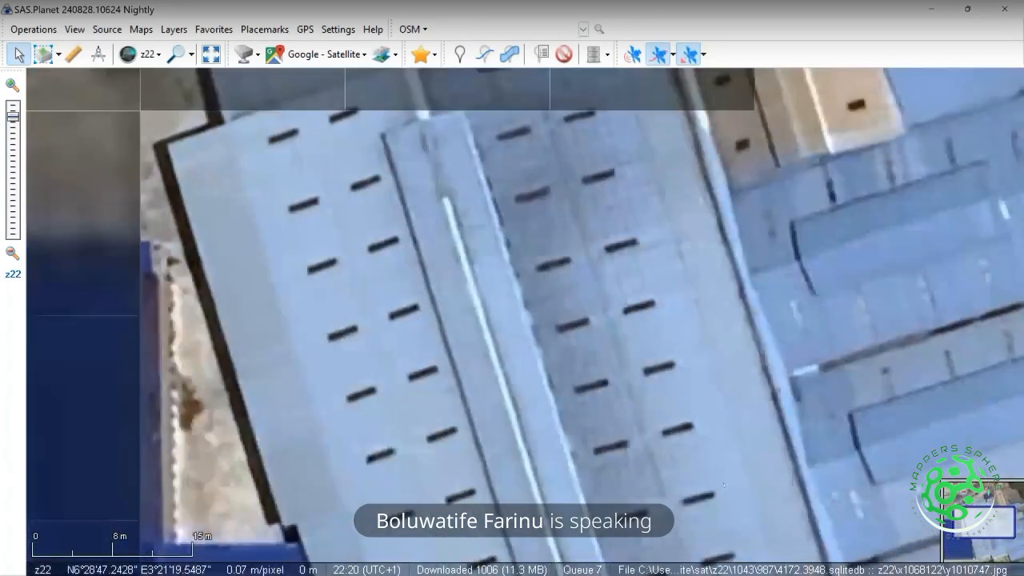
pyautogui.moveTo(429, 158); pyautogui.dragTo(536, 370)
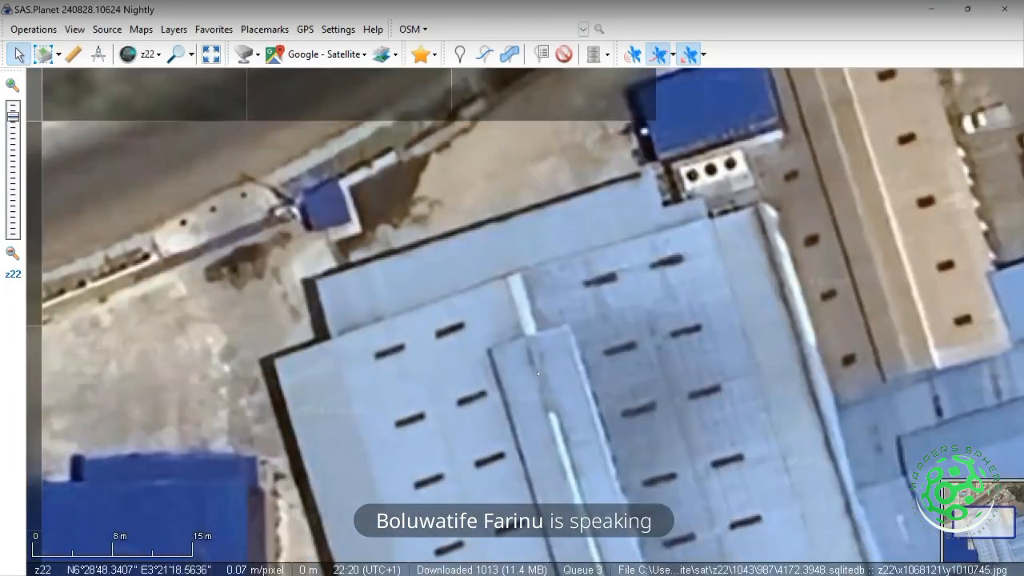
pyautogui.moveTo(304, 173); pyautogui.dragTo(454, 383)
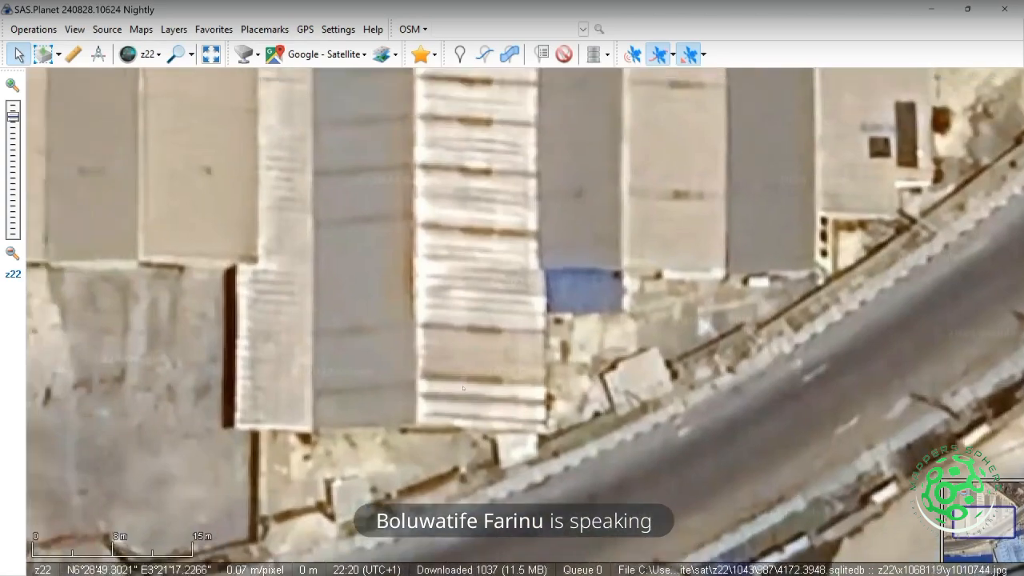
pyautogui.scroll(-1, 411, 329)
pyautogui.scroll(-1, 411, 330)
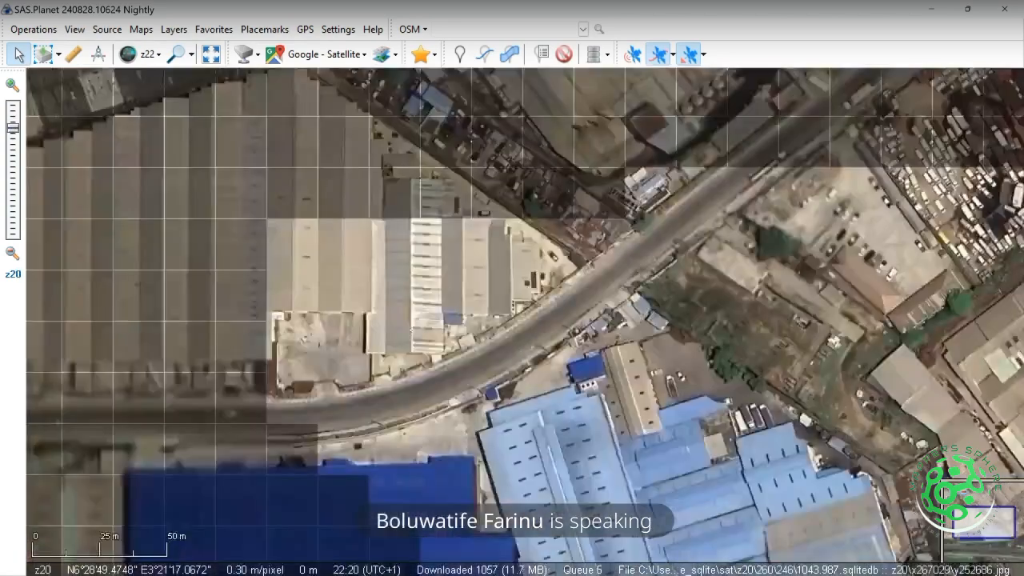
# Reopen the Selection Manager for the selected rectangle and review its Stitch, Generate, Export, Copy and Placemarks operations
pyautogui.scroll(-2, 411, 330)
pyautogui.scroll(-2, 396, 290)
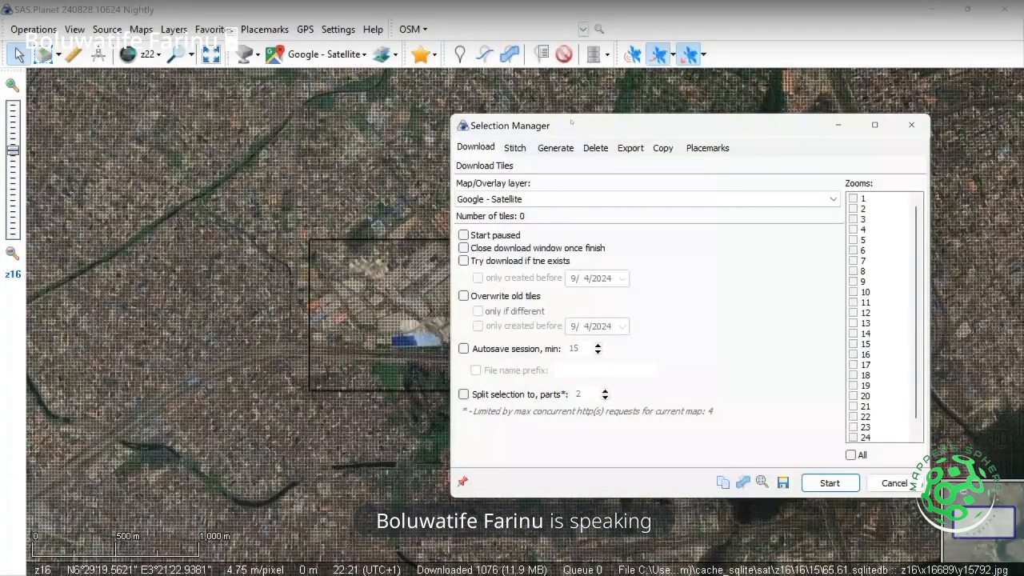
pyautogui.moveTo(571, 122); pyautogui.dragTo(291, 162)
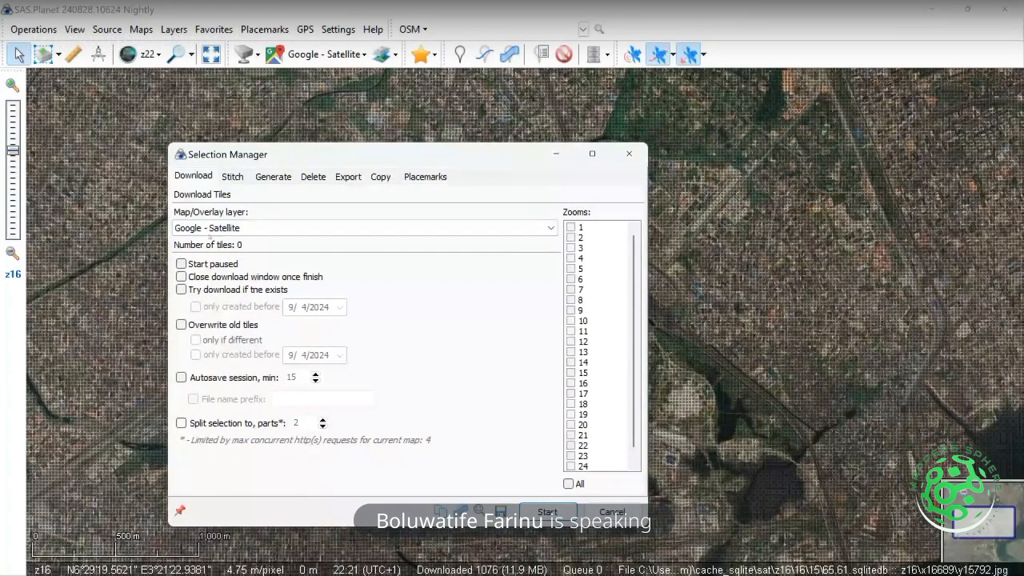
pyautogui.click(232, 177)
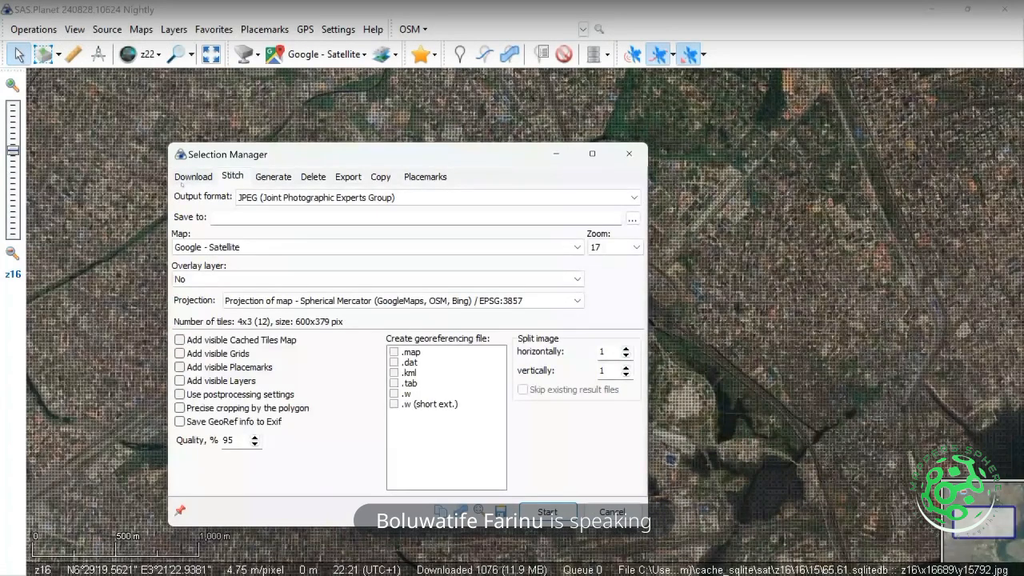
pyautogui.click(273, 176)
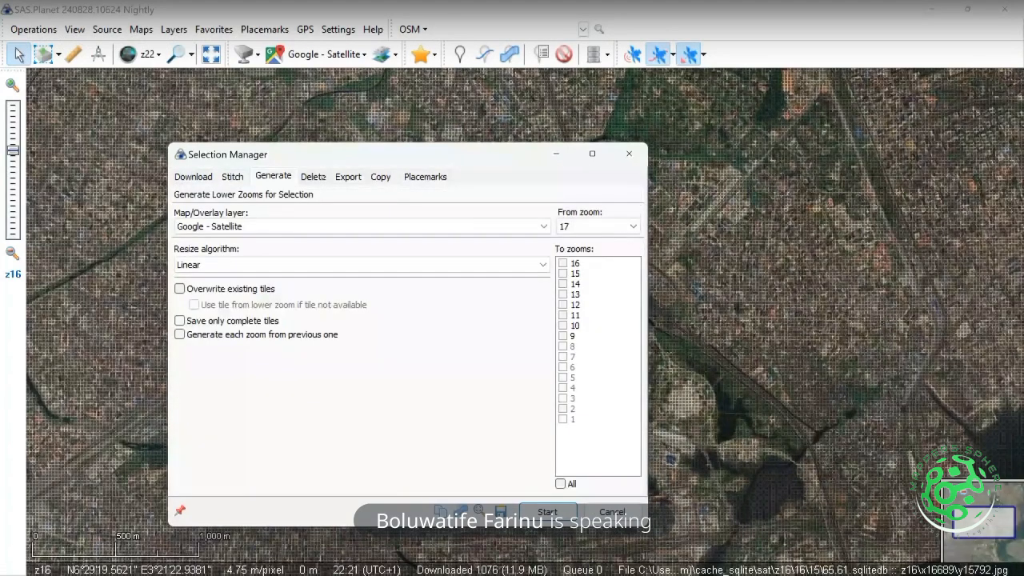
pyautogui.click(348, 176)
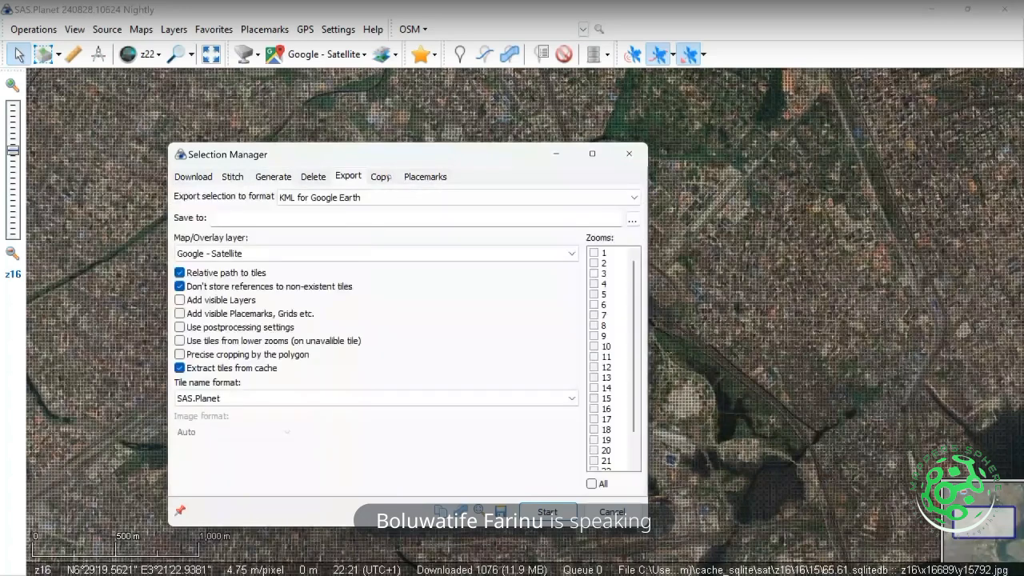
pyautogui.click(382, 177)
pyautogui.click(425, 176)
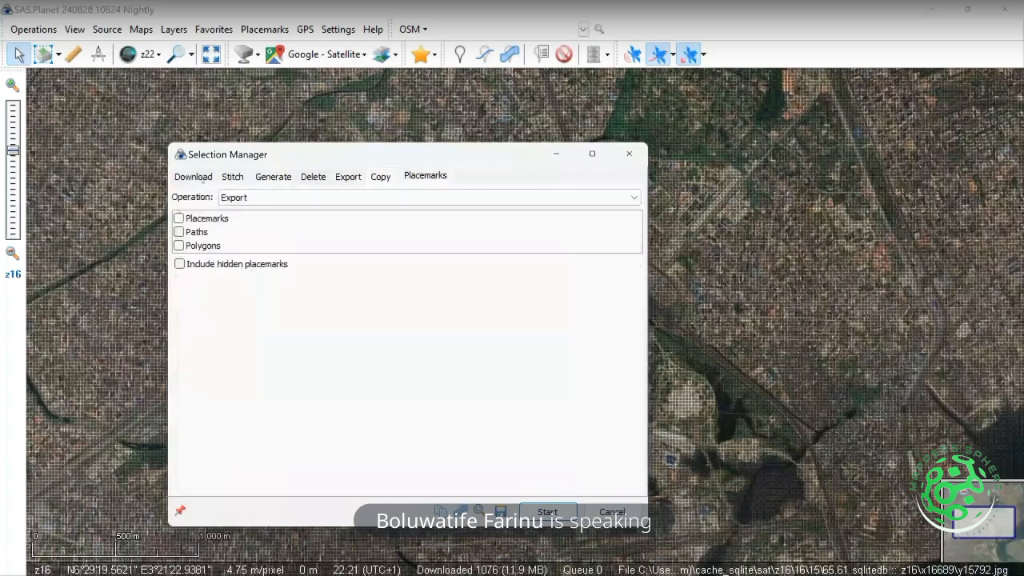
pyautogui.click(200, 177)
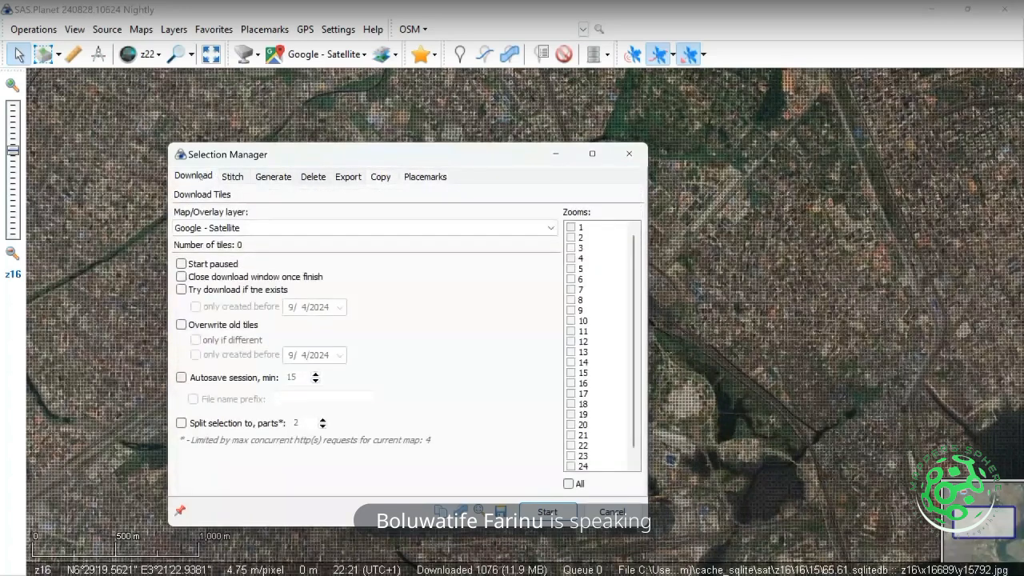
pyautogui.click(232, 176)
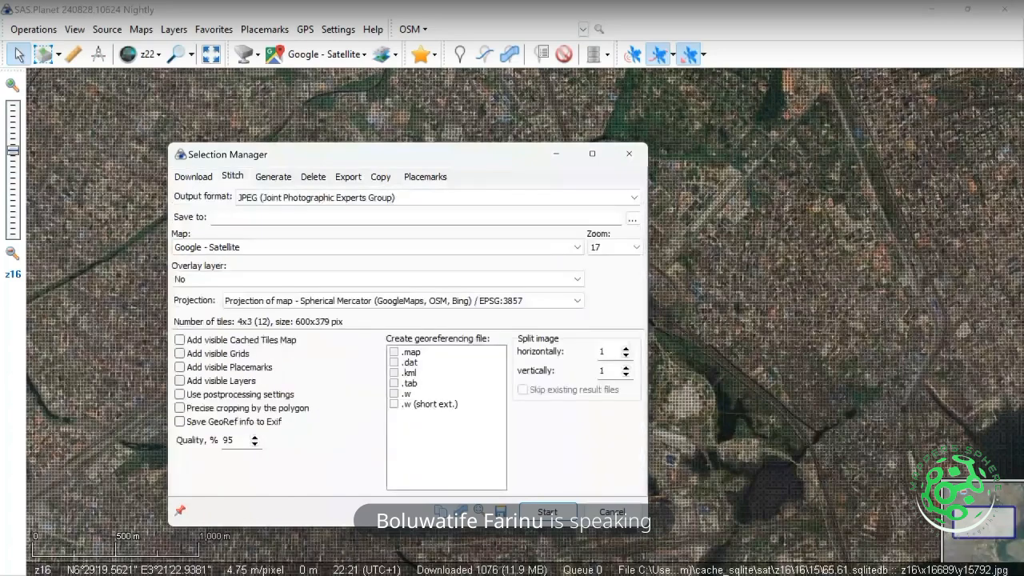
# Start downloading the zoom 22 Google - Satellite tiles for the selected rectangle, and move the progress window off the selection
pyautogui.click(184, 176)
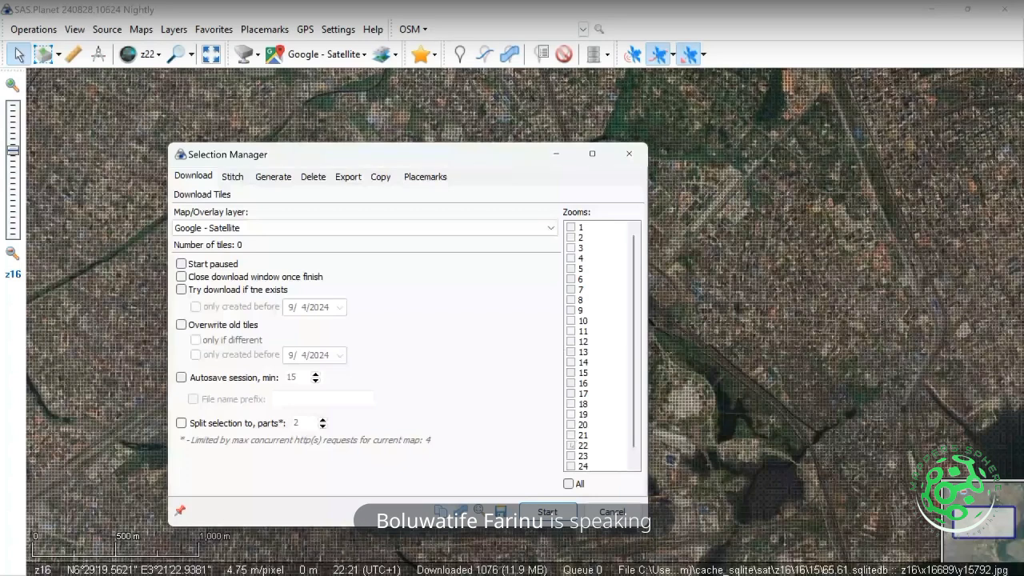
pyautogui.click(571, 444)
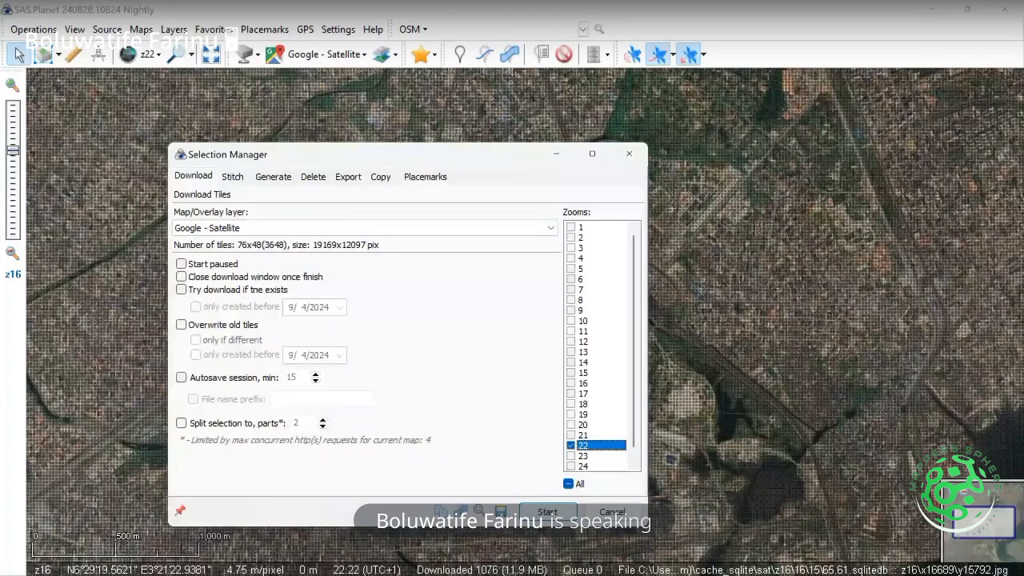
pyautogui.click(547, 512)
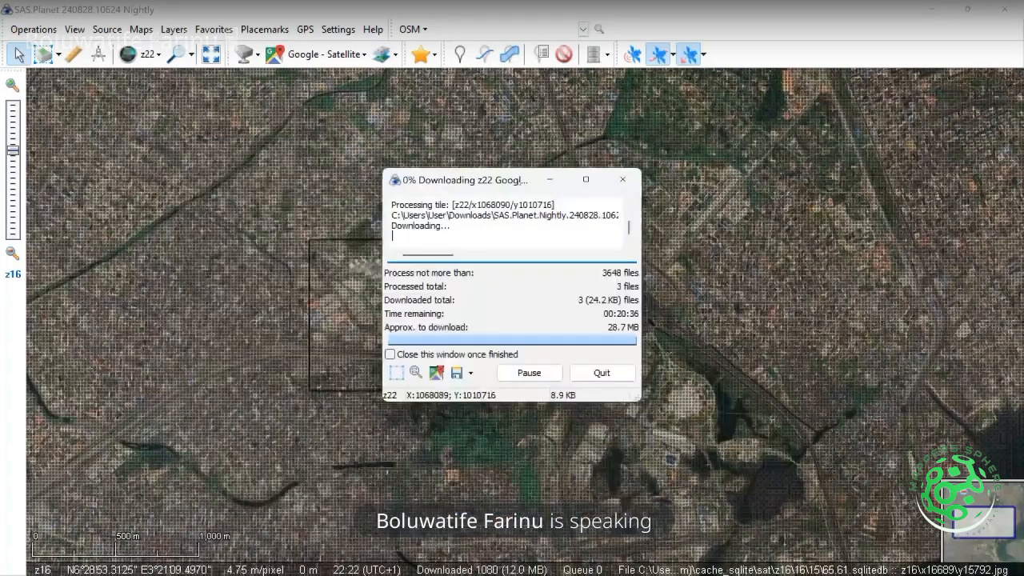
pyautogui.moveTo(522, 181); pyautogui.dragTo(762, 170)
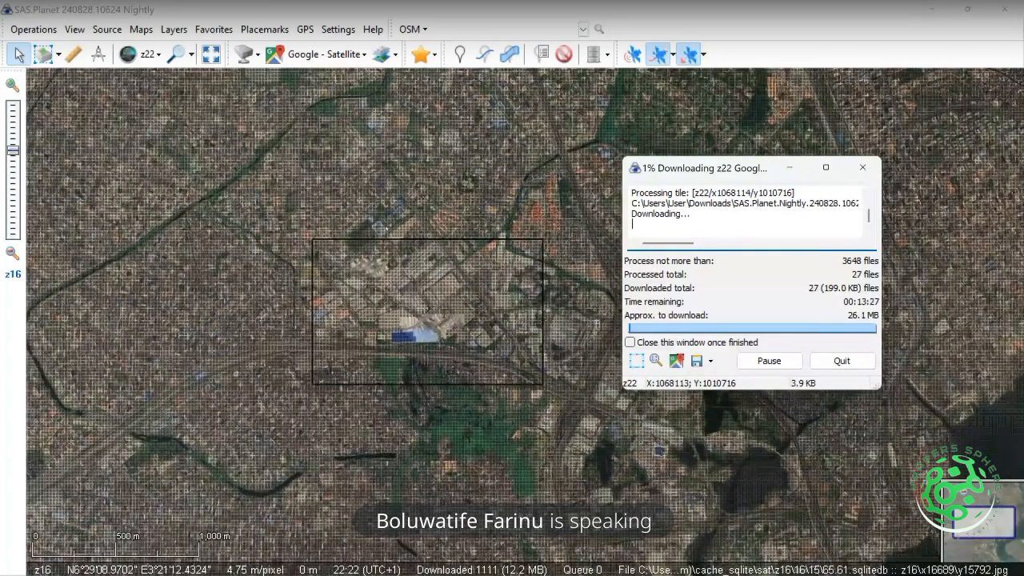
# Check the z22 tile coverage along the selection's northern edge at zoom levels 18 and 17
pyautogui.scroll(2, 390, 227)
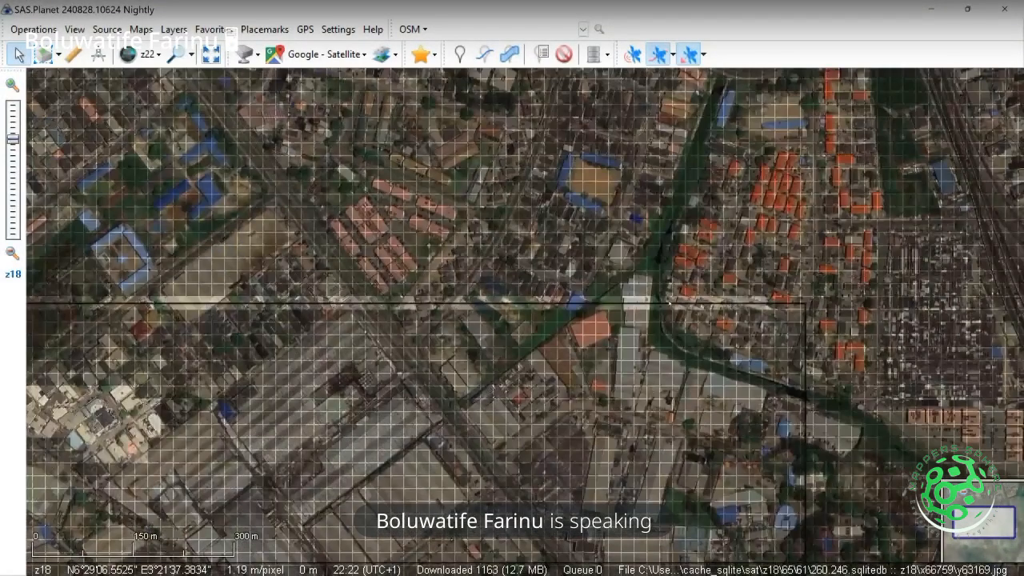
pyautogui.moveTo(668, 302); pyautogui.dragTo(972, 291)
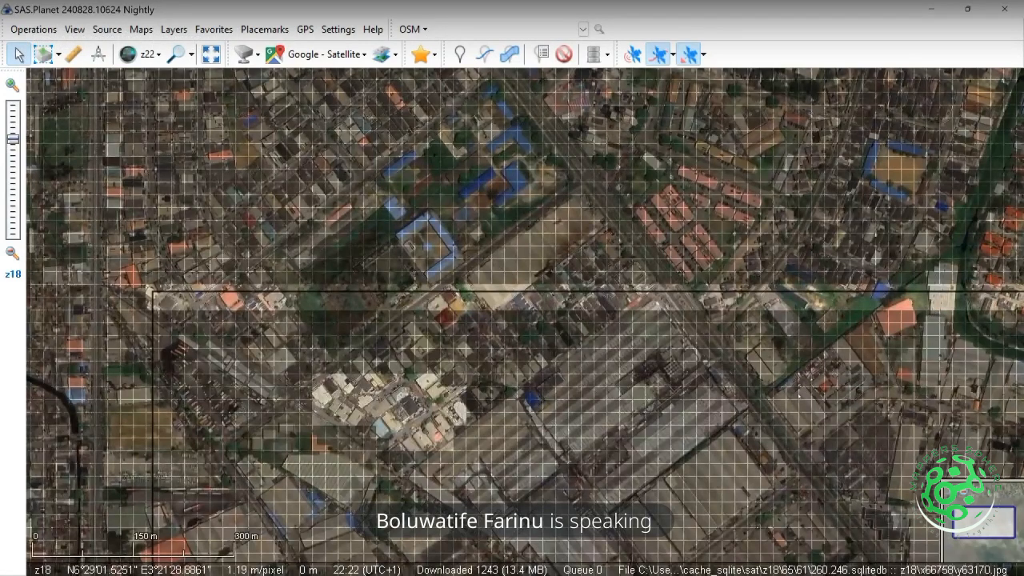
pyautogui.moveTo(764, 385); pyautogui.dragTo(696, 379)
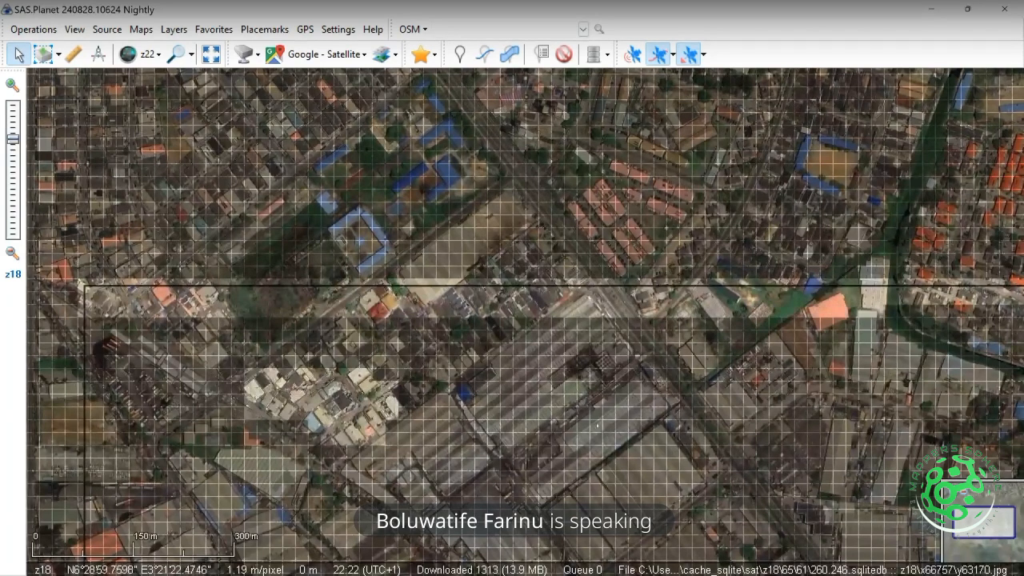
pyautogui.moveTo(589, 422); pyautogui.dragTo(562, 393)
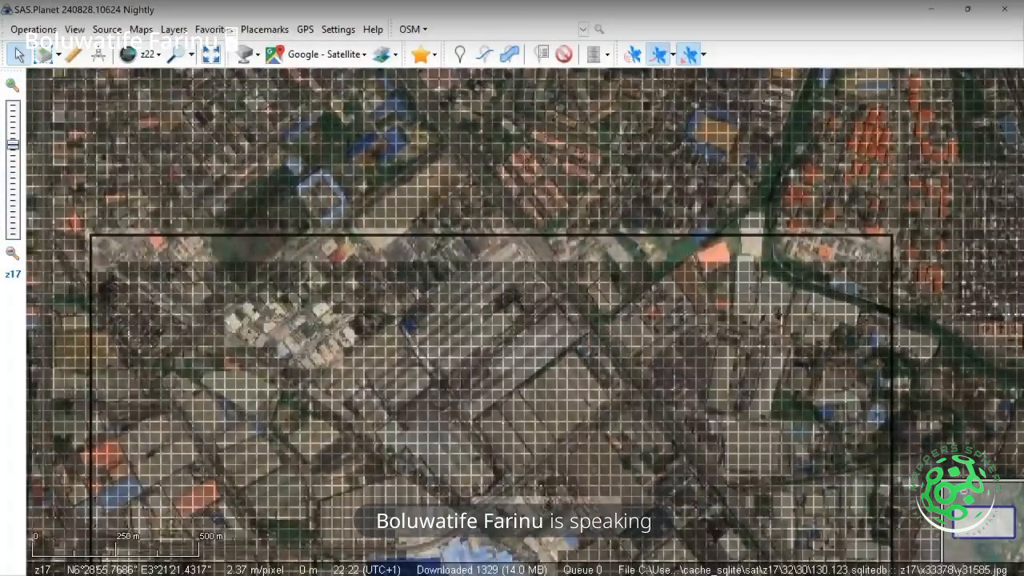
# Inspect the long warehouse roofs inside the selected rectangle at zoom levels 22 and 24
pyautogui.scroll(4, 502, 423)
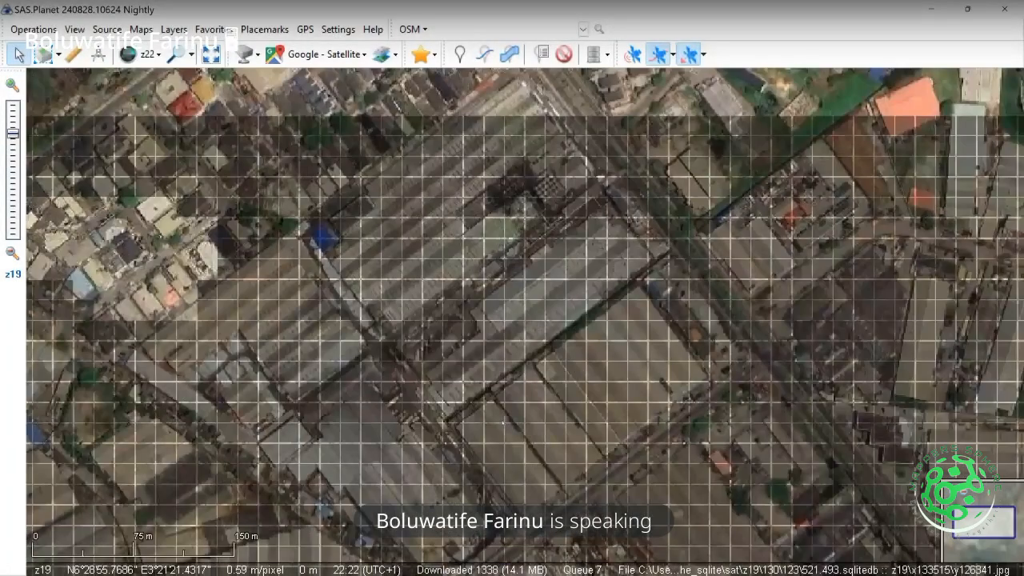
pyautogui.scroll(1, 502, 423)
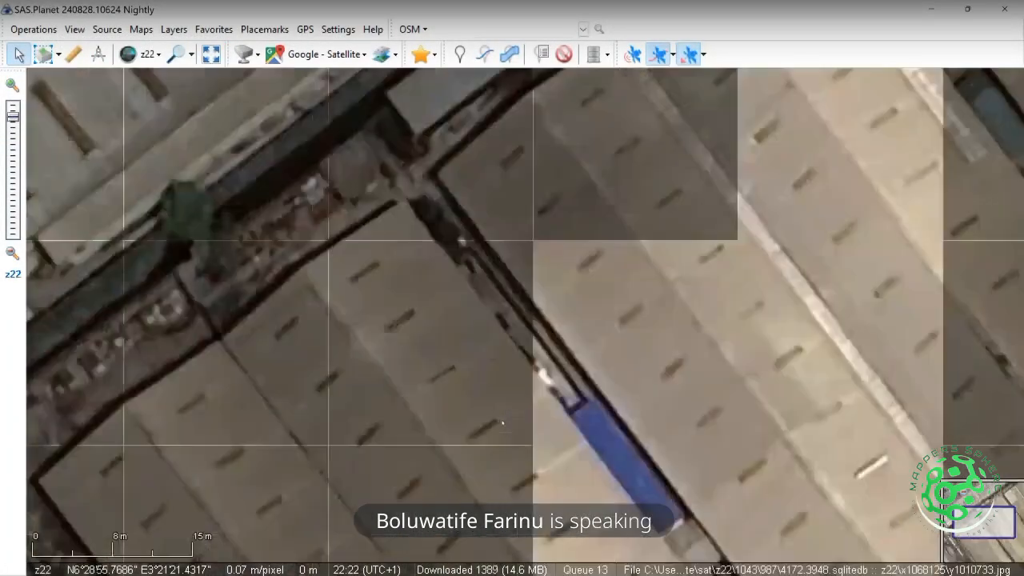
pyautogui.moveTo(502, 423); pyautogui.dragTo(696, 130)
pyautogui.moveTo(537, 455); pyautogui.dragTo(943, 1)
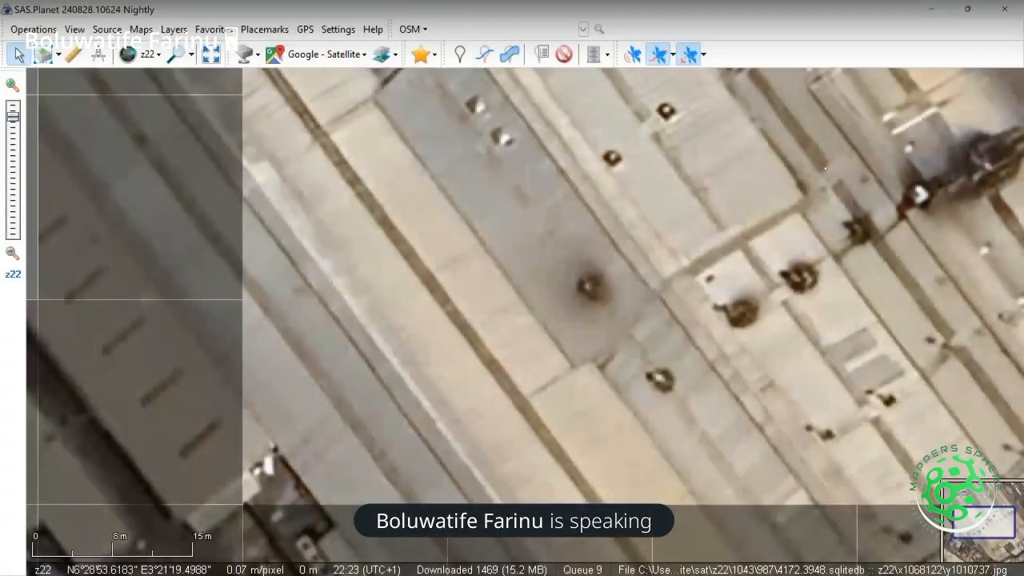
pyautogui.scroll(2, 525, 320)
pyautogui.scroll(-4, 525, 320)
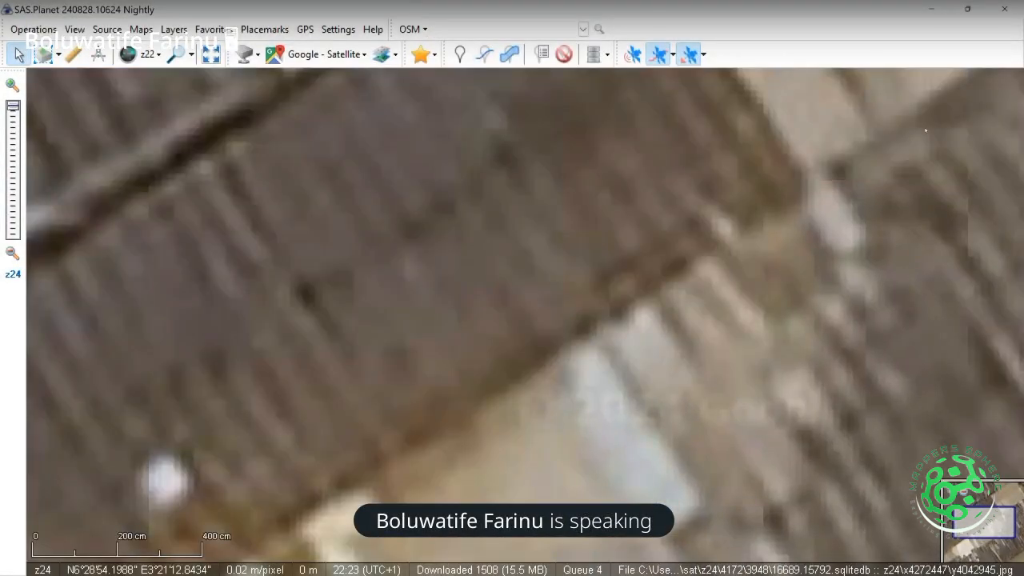
# Check the z22 tile coverage of the selected rectangle at zoom levels 19 and 17, and maximize the map window
pyautogui.scroll(-1, 524, 320)
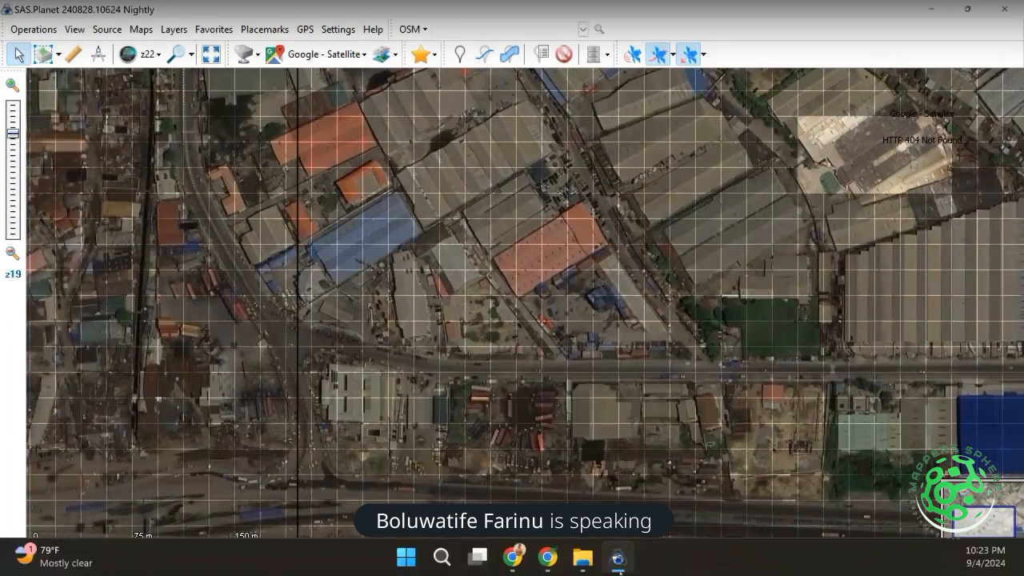
pyautogui.moveTo(618, 558)
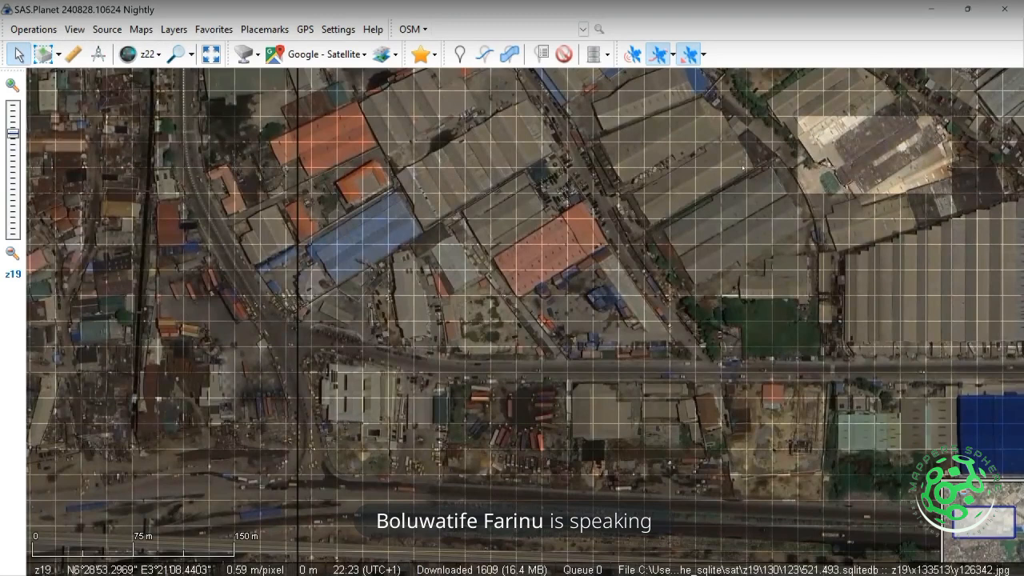
pyautogui.scroll(1, 744, 168)
pyautogui.scroll(-1, 742, 167)
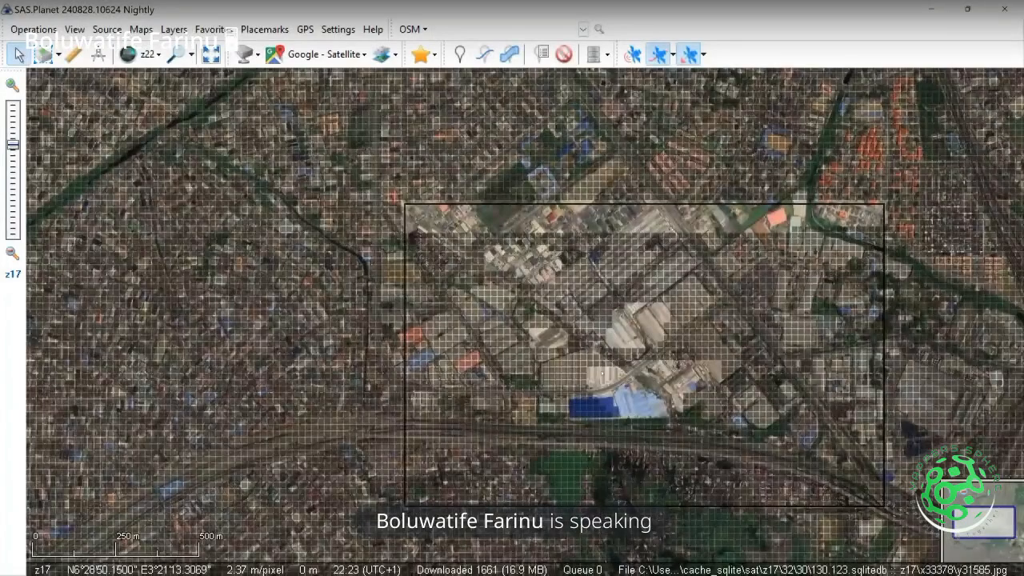
pyautogui.moveTo(664, 371); pyautogui.dragTo(559, 374)
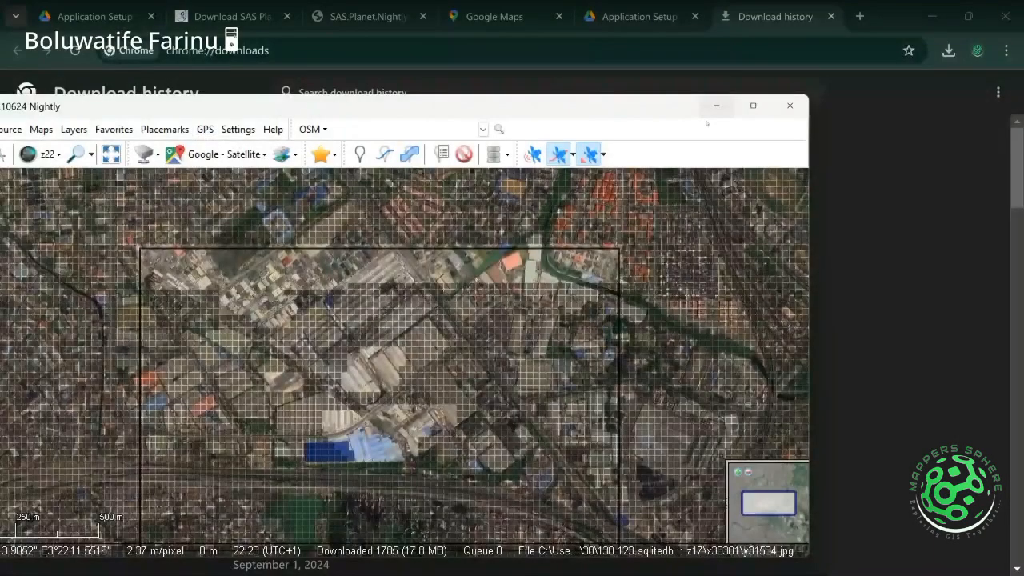
pyautogui.click(752, 107)
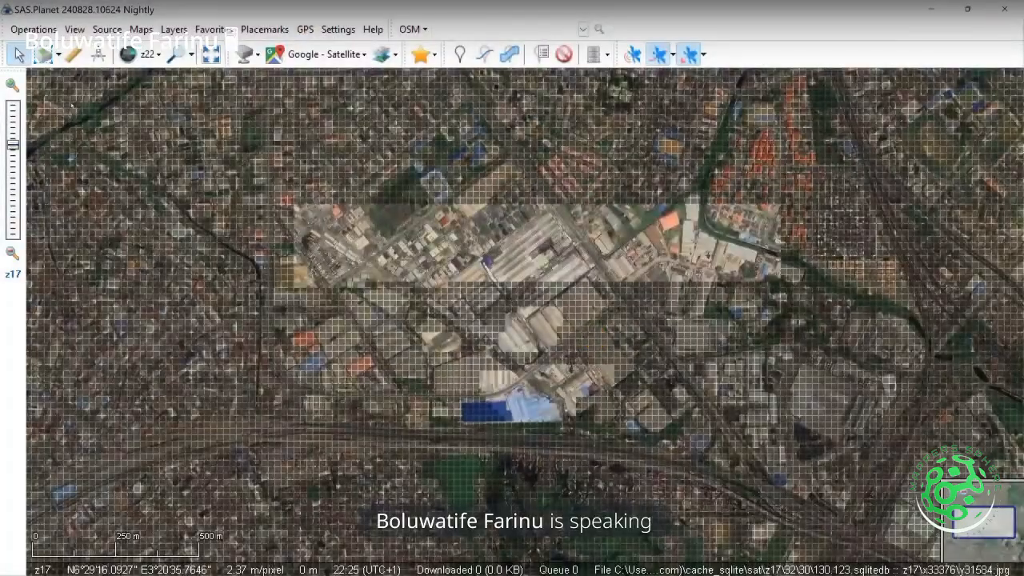
# Select a rectangle over the dense housing west of the loaded area and start downloading its zoom 22 Google - Satellite tiles
pyautogui.click(44, 54)
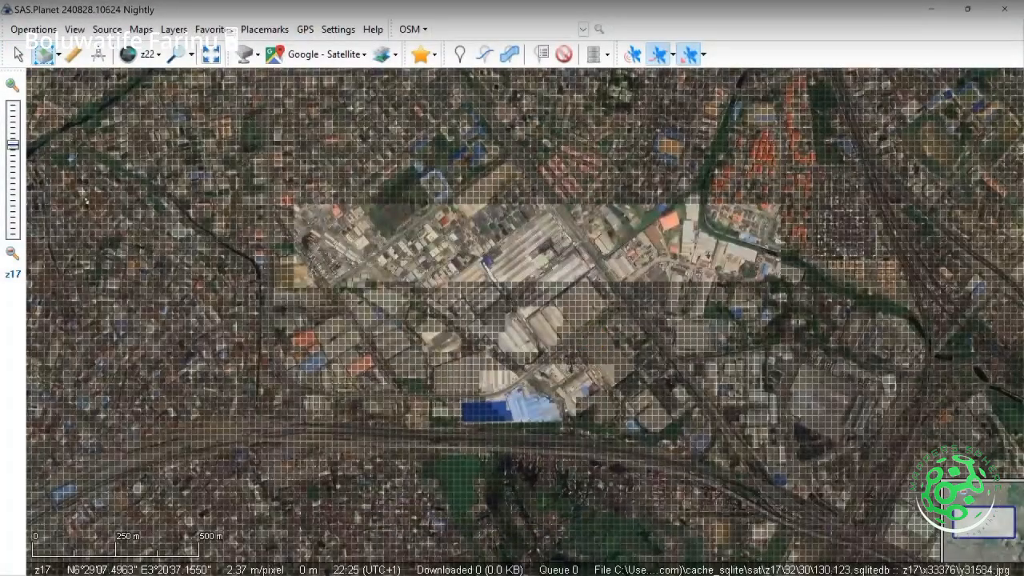
pyautogui.moveTo(84, 195); pyautogui.dragTo(257, 359)
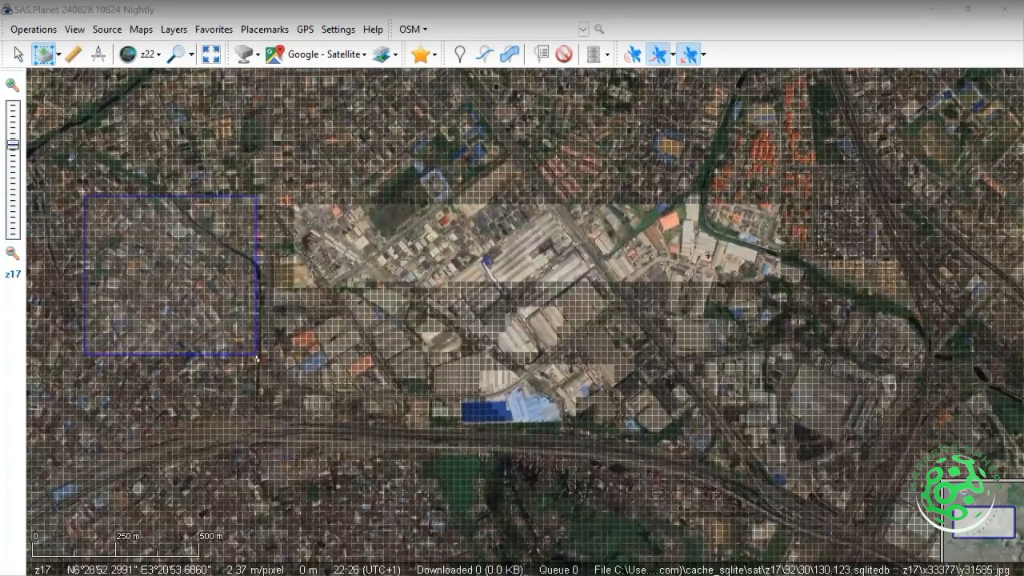
pyautogui.click(258, 359)
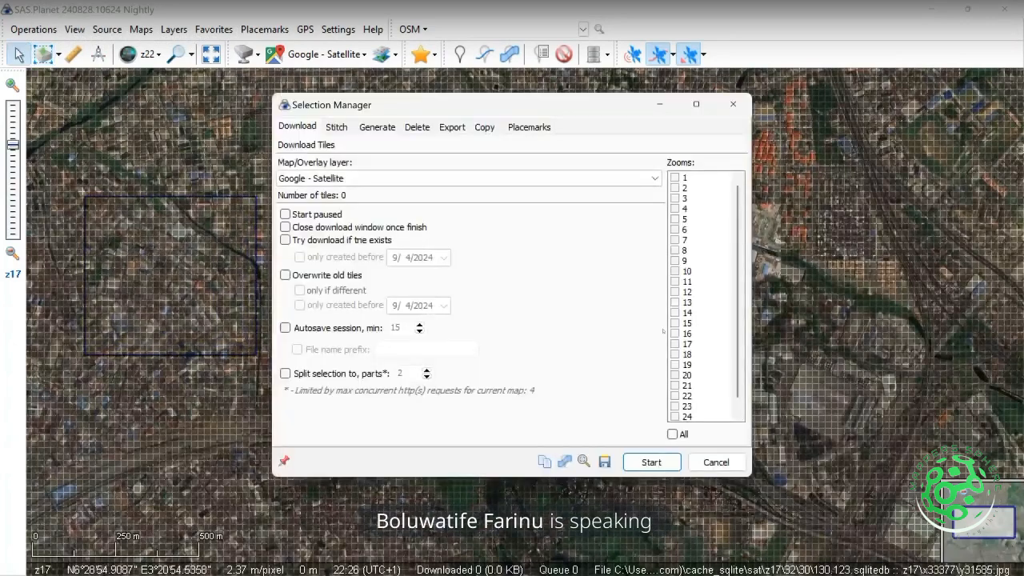
pyautogui.click(675, 395)
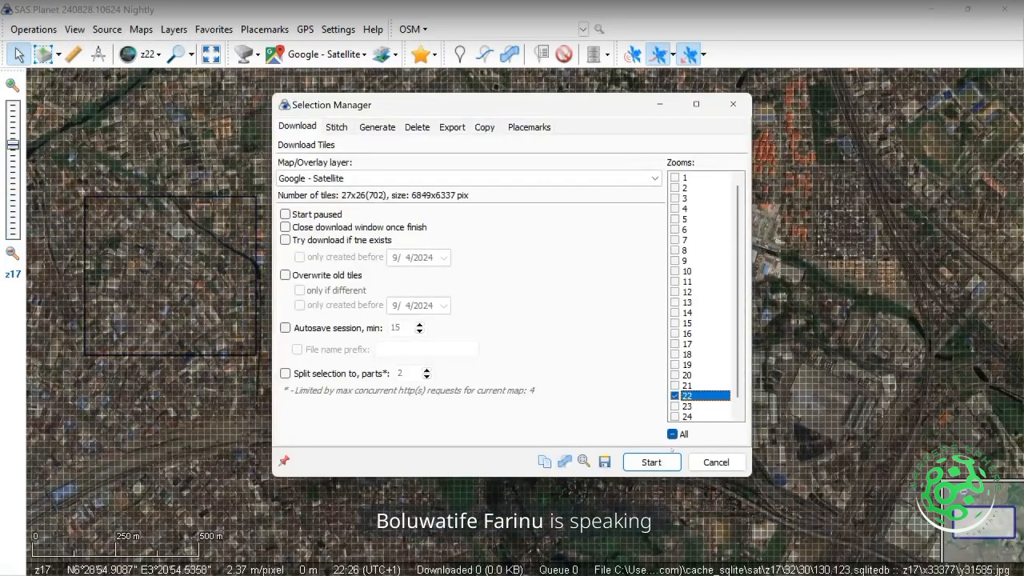
pyautogui.click(652, 461)
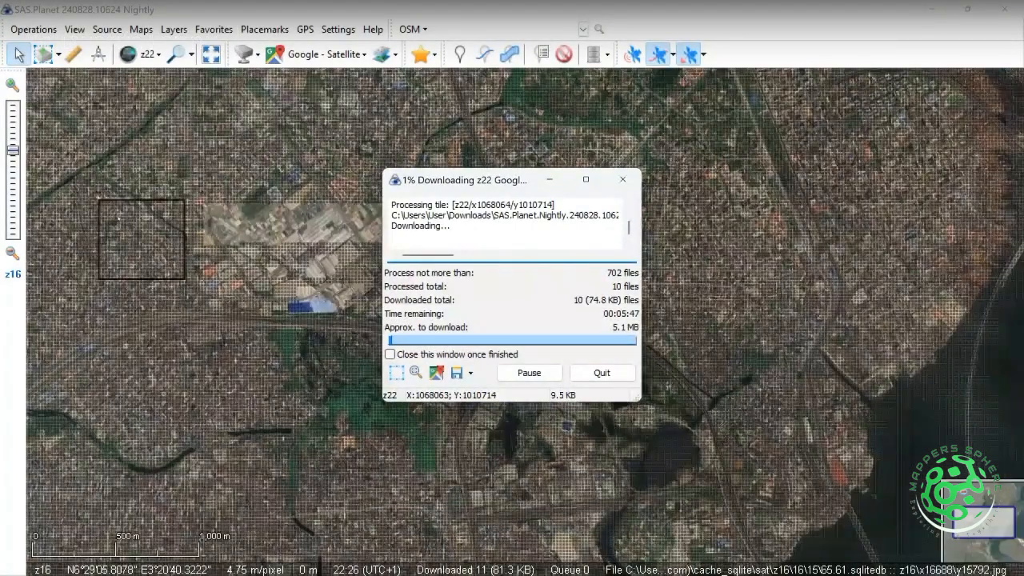
# Move the download progress window aside and examine level 22 imagery of the houses and streets inside the new selection
pyautogui.scroll(2, 118, 216)
pyautogui.moveTo(125, 207); pyautogui.dragTo(193, 197)
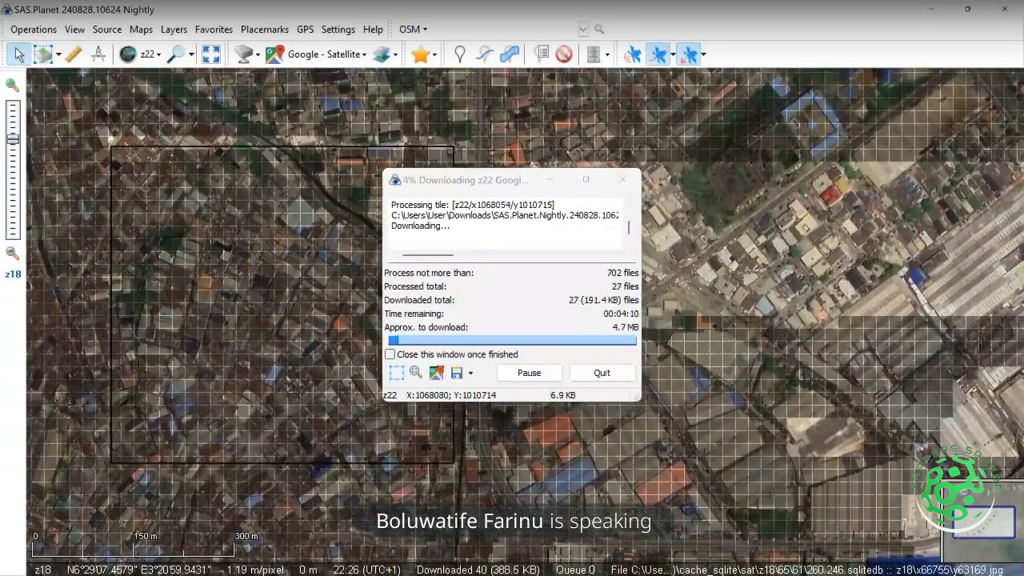
pyautogui.moveTo(501, 186); pyautogui.dragTo(696, 202)
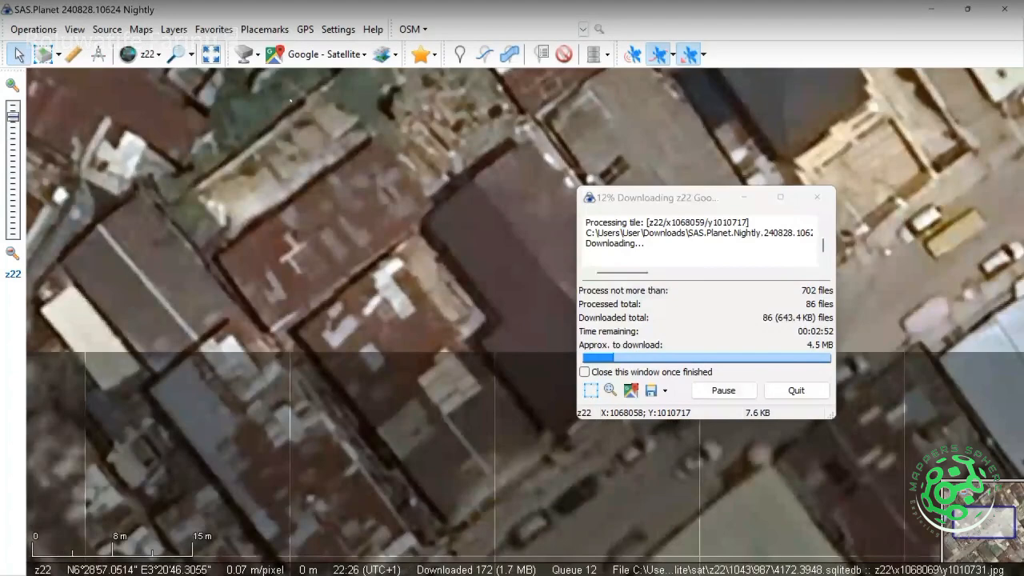
pyautogui.moveTo(381, 391); pyautogui.dragTo(370, 338)
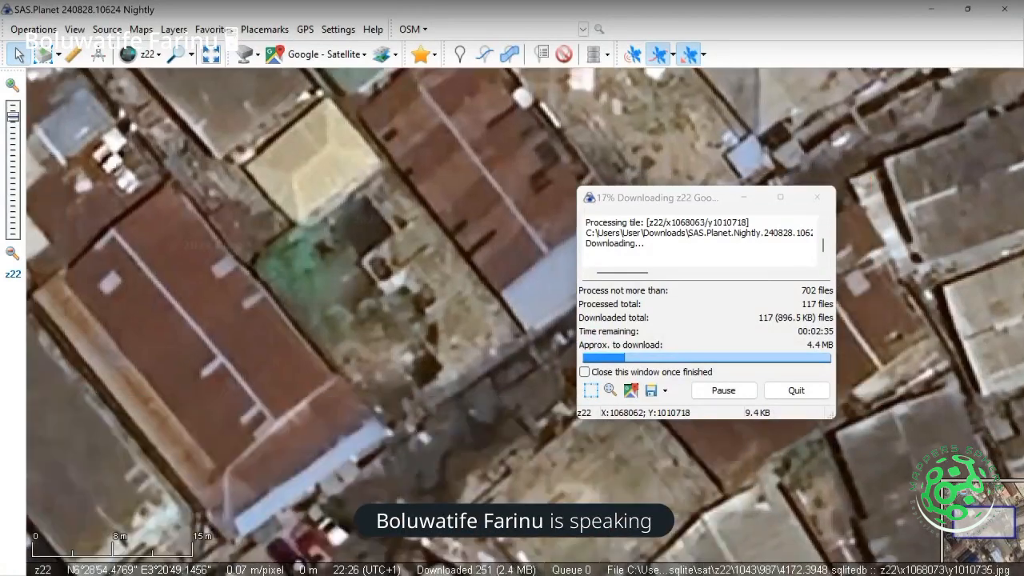
pyautogui.moveTo(276, 397); pyautogui.dragTo(760, 144)
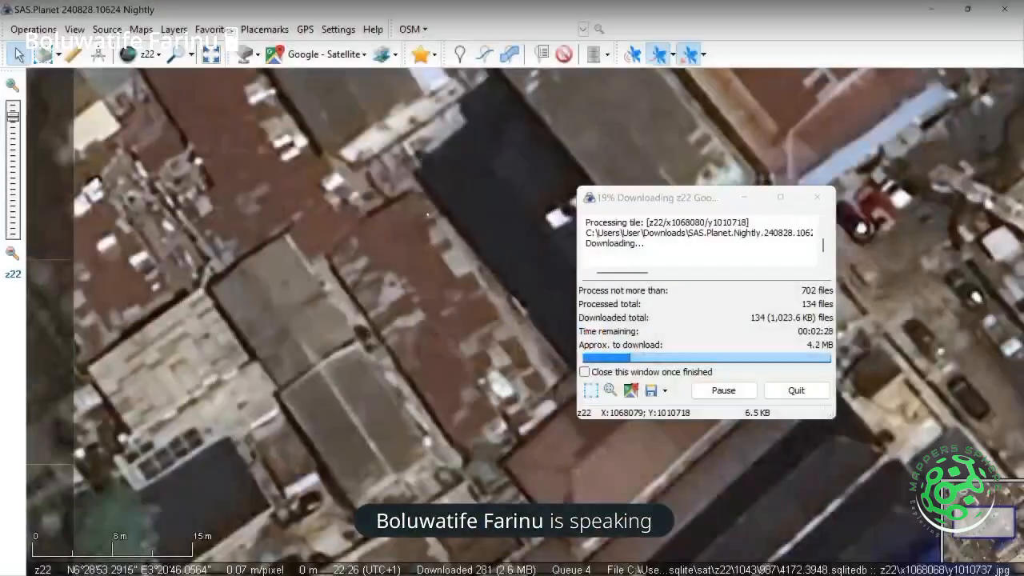
pyautogui.moveTo(83, 473); pyautogui.dragTo(503, 337)
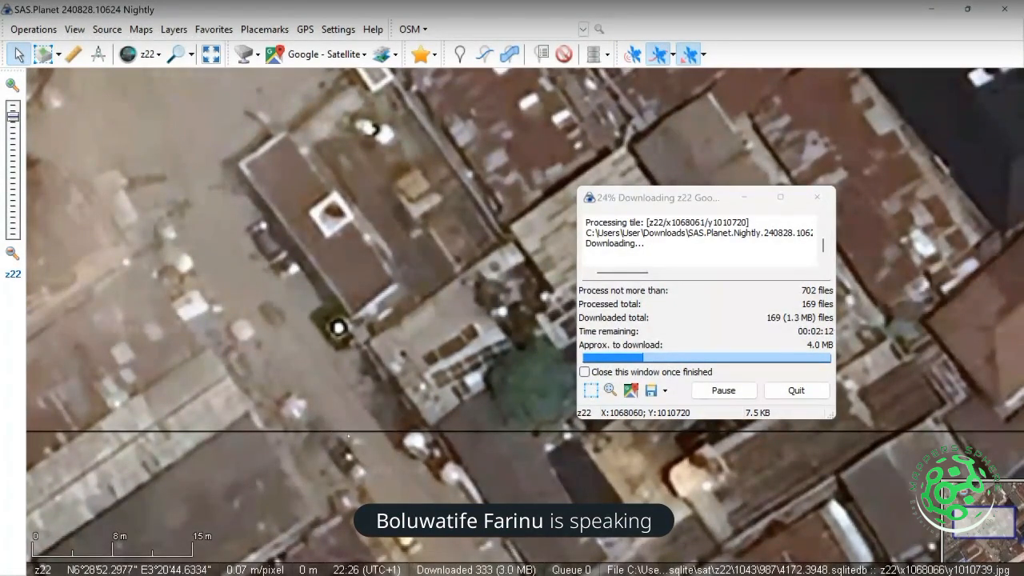
# Examine level 22 imagery westward toward the selection's southwest corner, and check the z22 tile coverage at zoom levels 20, 19 and 17
pyautogui.moveTo(222, 381); pyautogui.dragTo(540, 446)
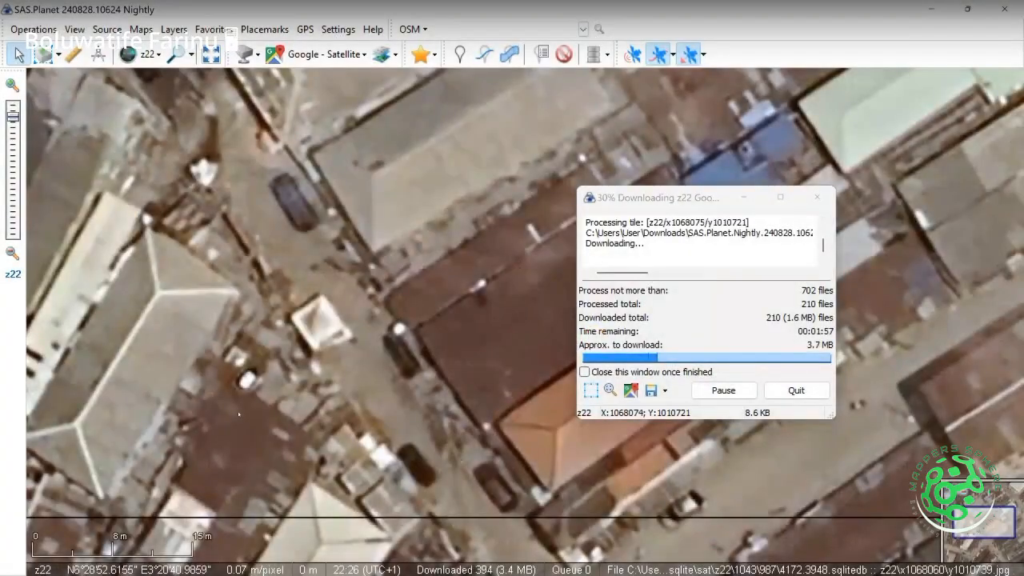
pyautogui.moveTo(239, 414); pyautogui.dragTo(604, 286)
pyautogui.moveTo(265, 313); pyautogui.dragTo(464, 365)
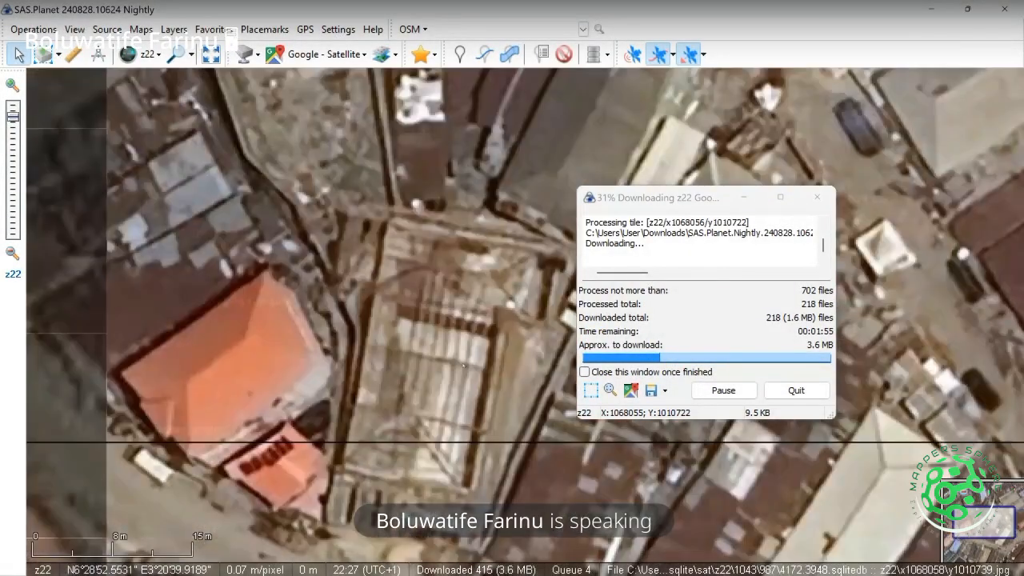
pyautogui.scroll(-1, 464, 369)
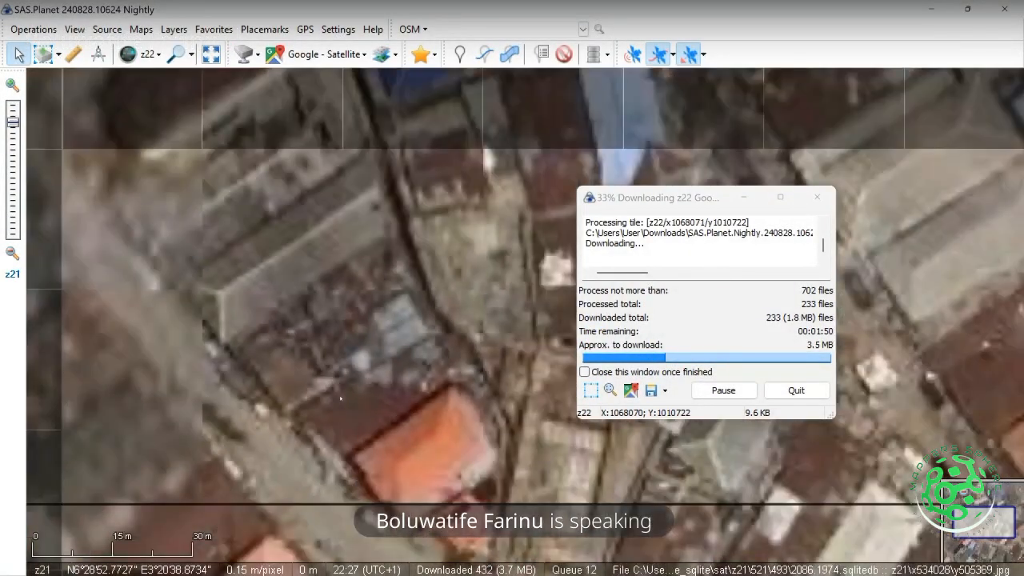
pyautogui.scroll(-1, 340, 398)
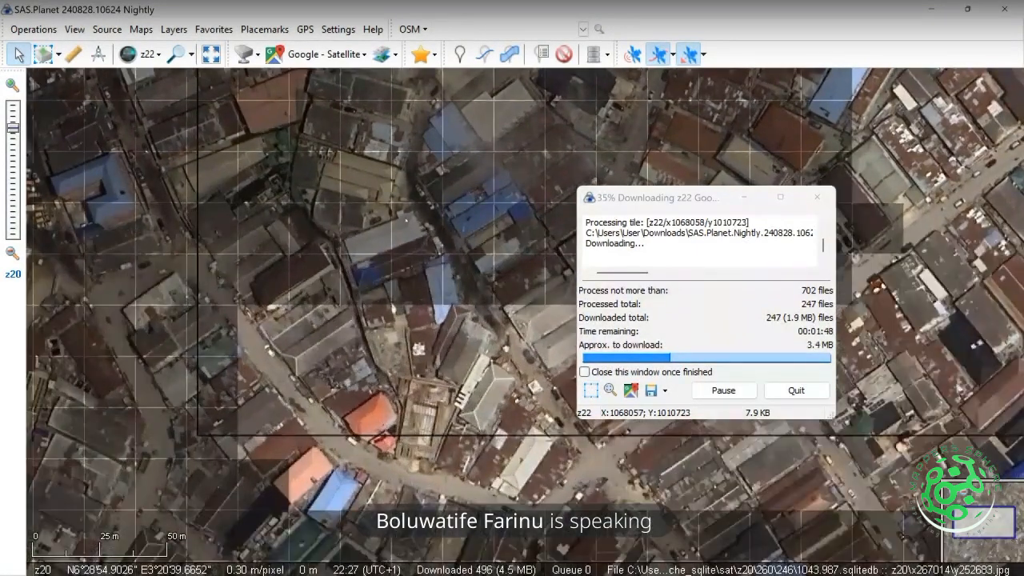
pyautogui.scroll(2, 406, 219)
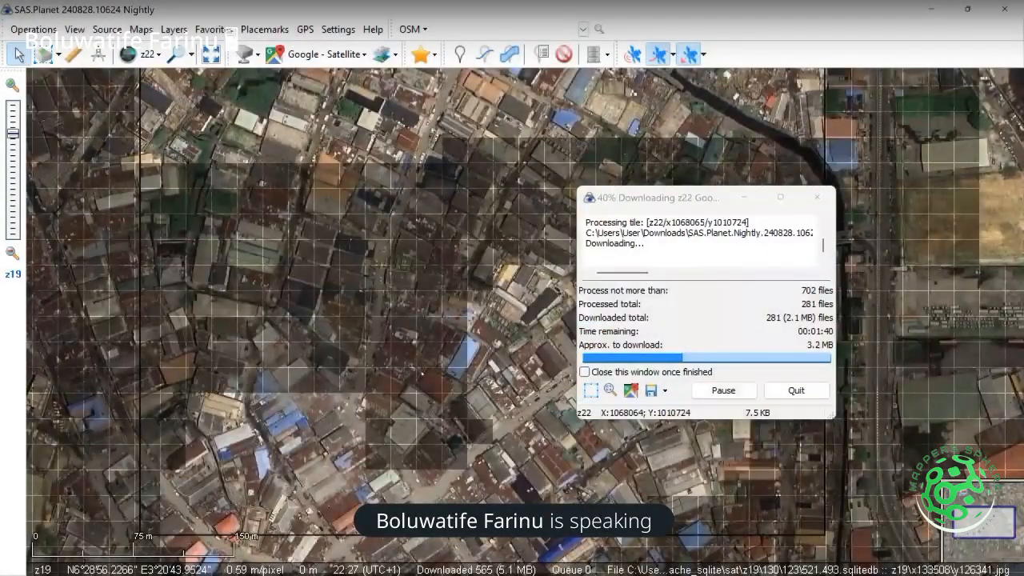
pyautogui.scroll(-2, 422, 373)
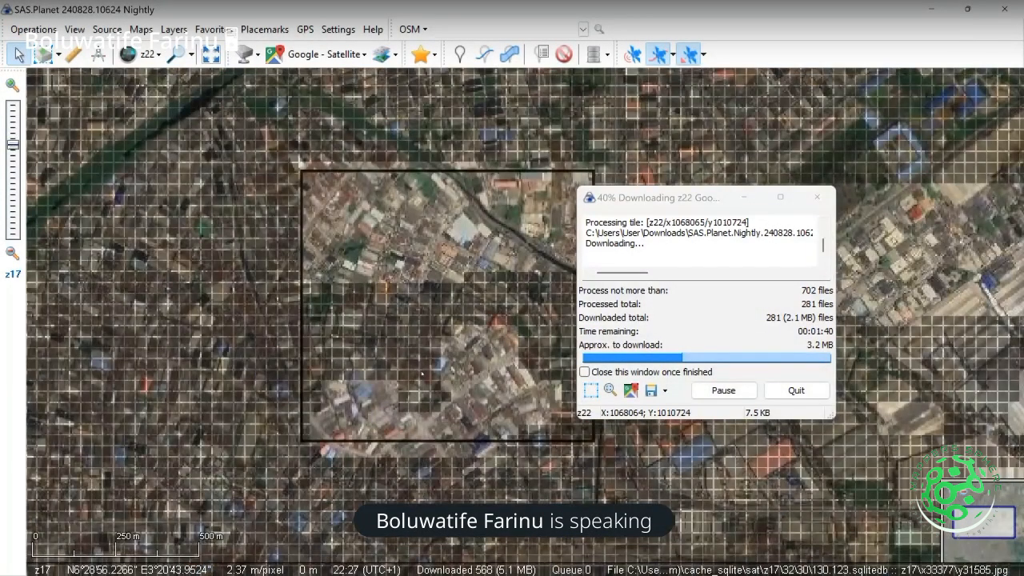
# Inspect the rooftops and street in the selection's southeast part at zoom level 22, and review the surrounding coverage at zoom level 19
pyautogui.scroll(3, 421, 373)
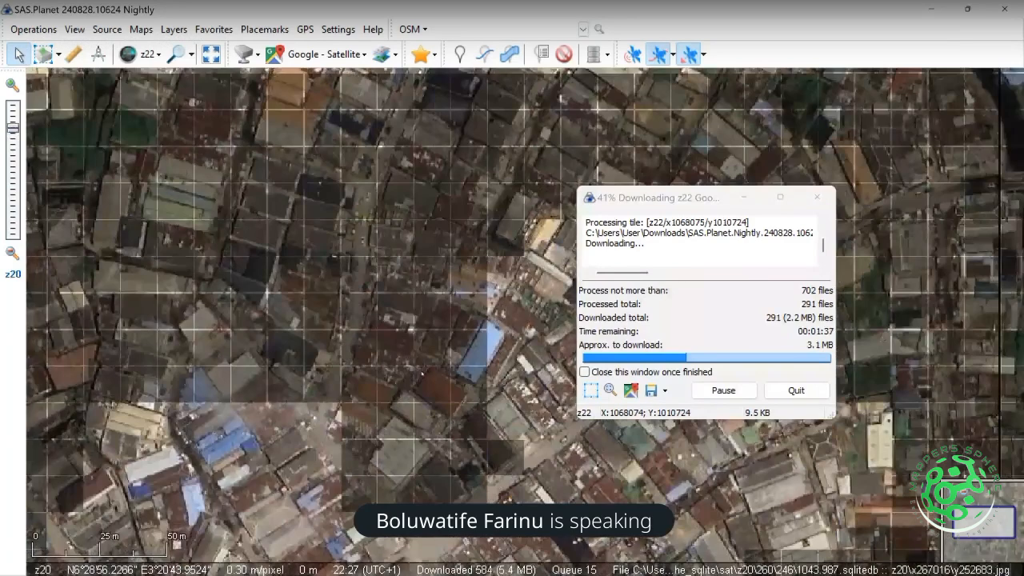
pyautogui.scroll(2, 422, 372)
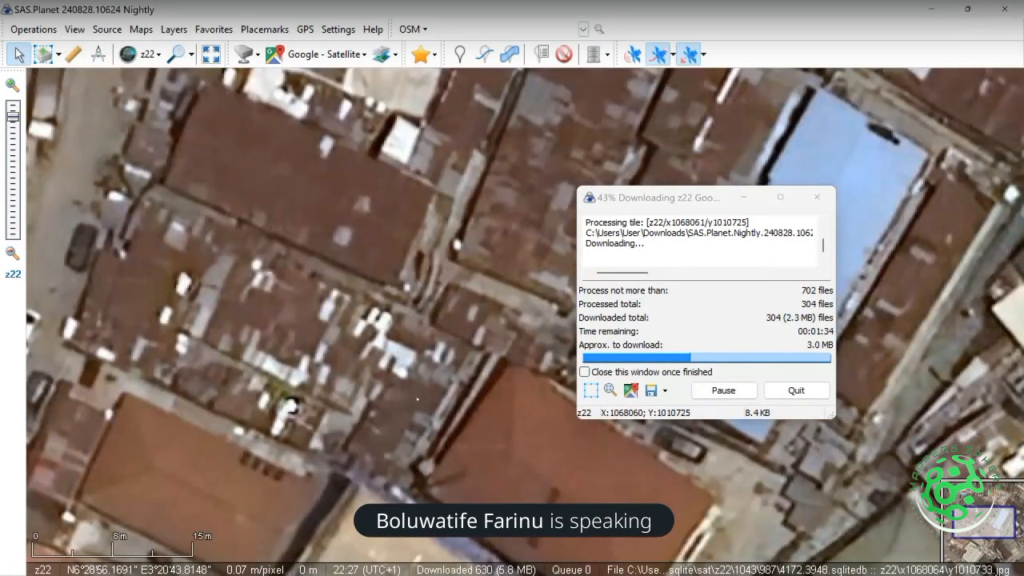
pyautogui.moveTo(417, 398); pyautogui.dragTo(204, 101)
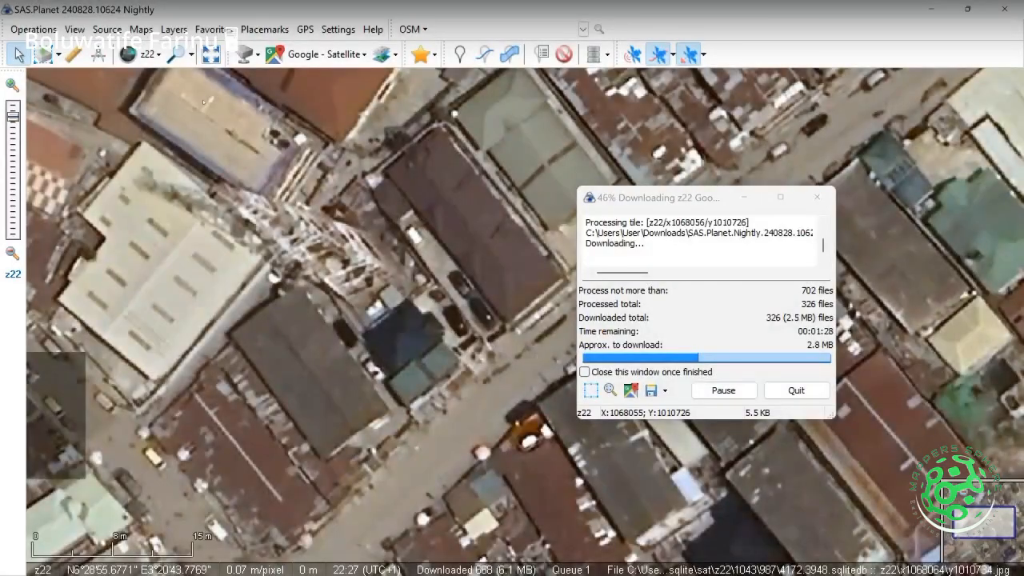
pyautogui.scroll(-3, 204, 100)
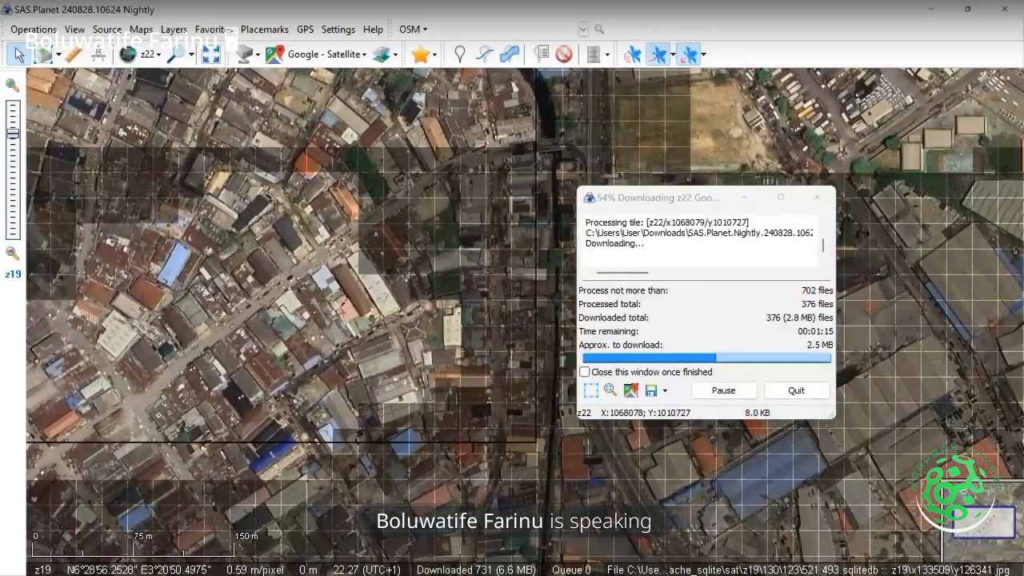
pyautogui.moveTo(341, 324); pyautogui.dragTo(385, 322)
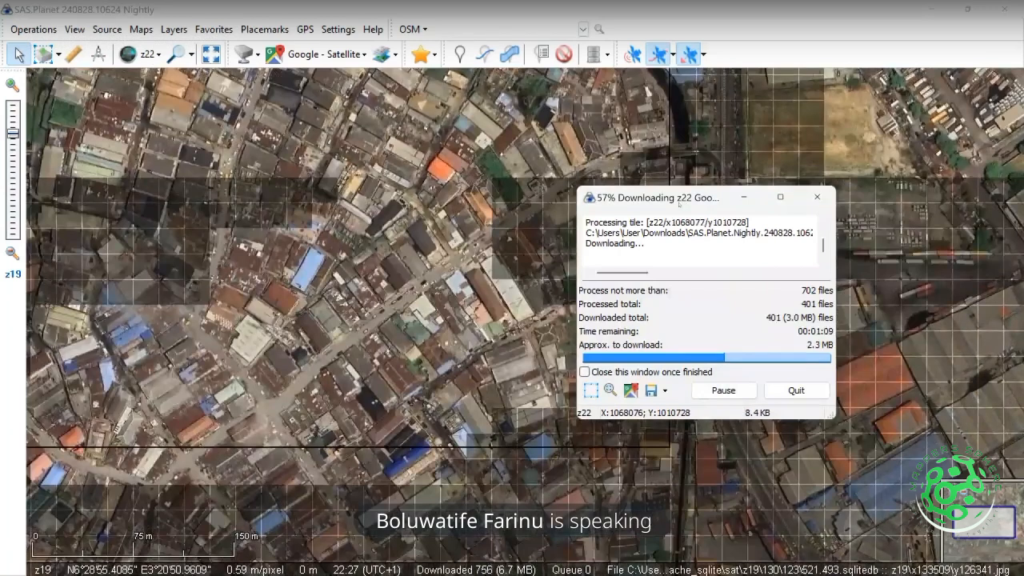
# Move the download progress window off the selection's eastern edge and close it once the zoom 22 download completes
pyautogui.moveTo(679, 203); pyautogui.dragTo(406, 226)
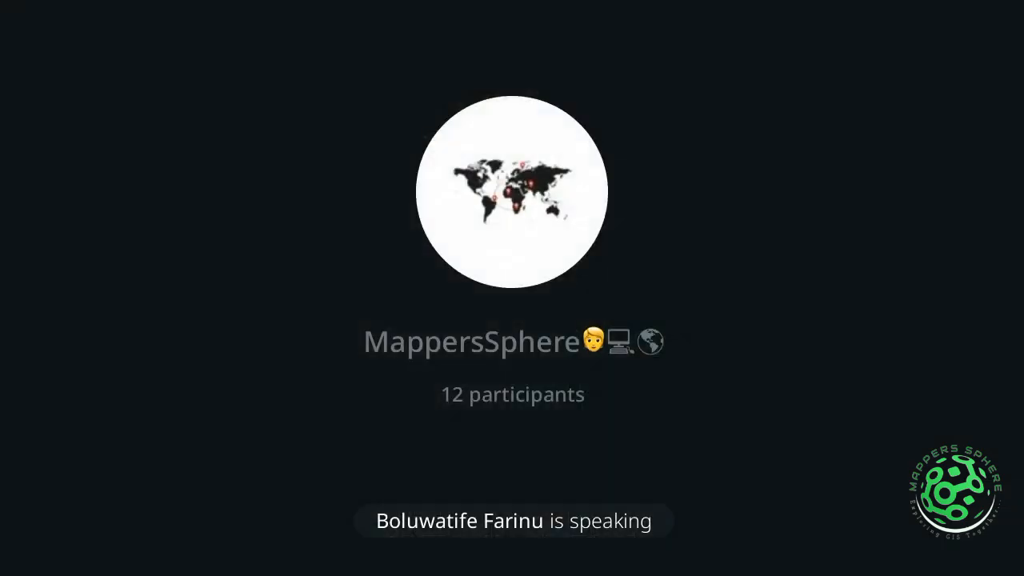
pyautogui.moveTo(408, 228); pyautogui.dragTo(345, 217)
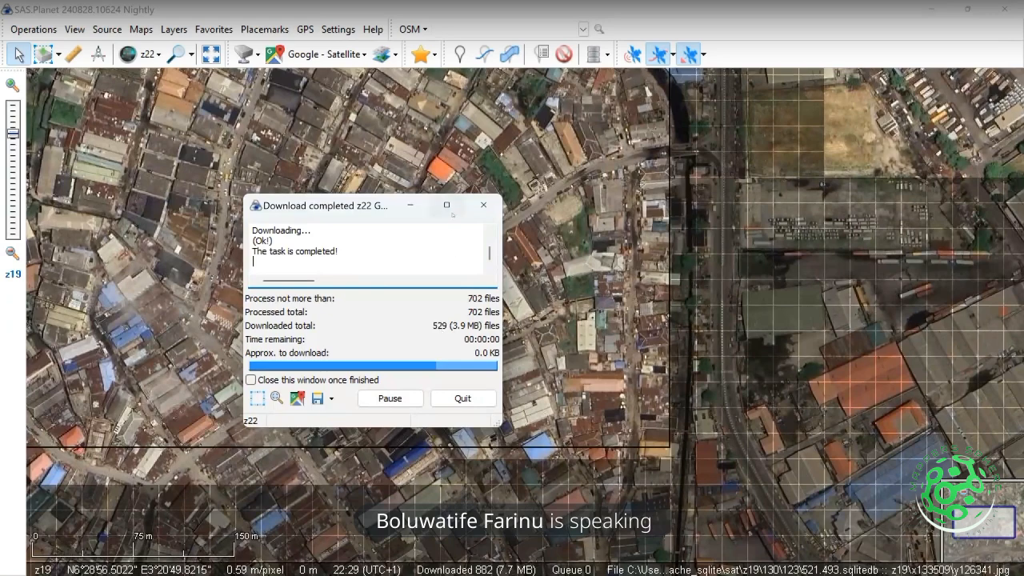
pyautogui.click(485, 208)
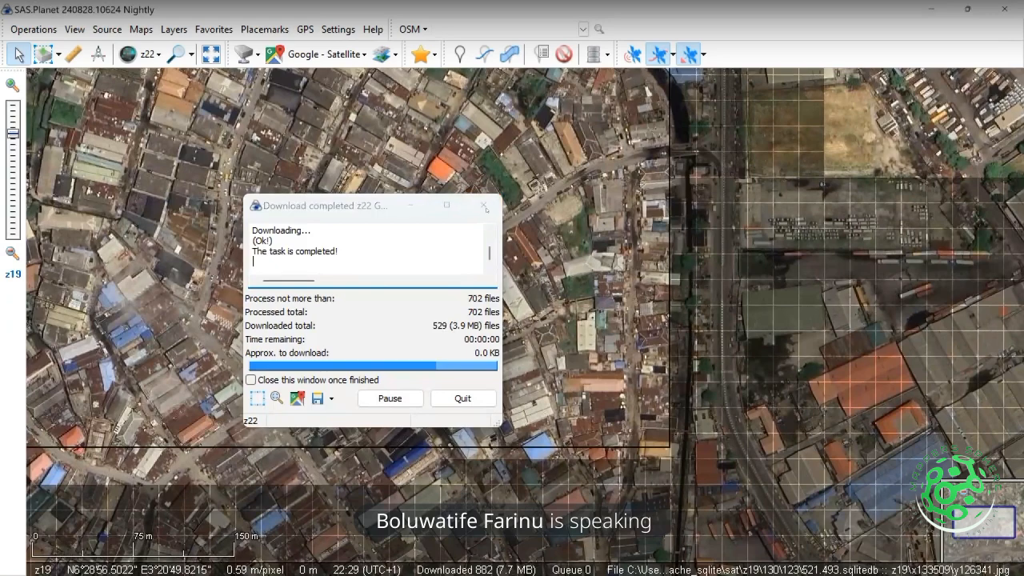
# Open the area selection options, including the one for reusing the last selection
pyautogui.click(59, 55)
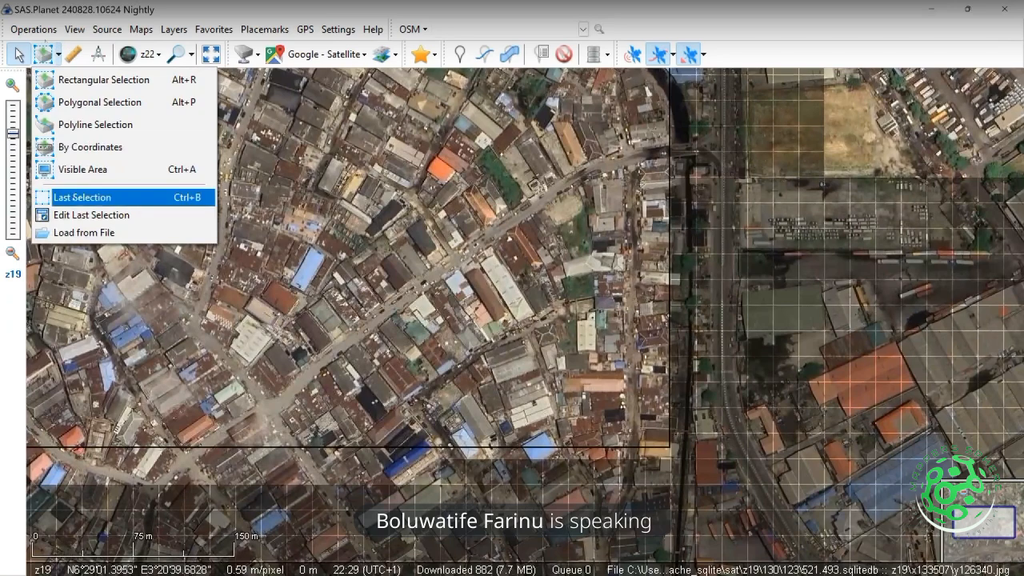
# Reopen the last selection in the Selection Manager and set its stitch output format to GeoTIFF
pyautogui.click(74, 197)
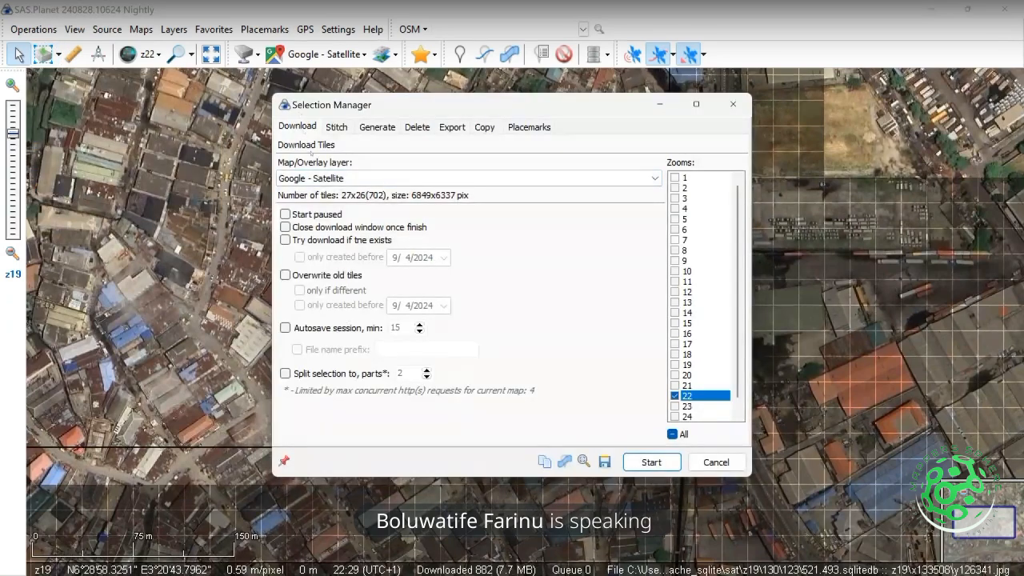
pyautogui.click(336, 126)
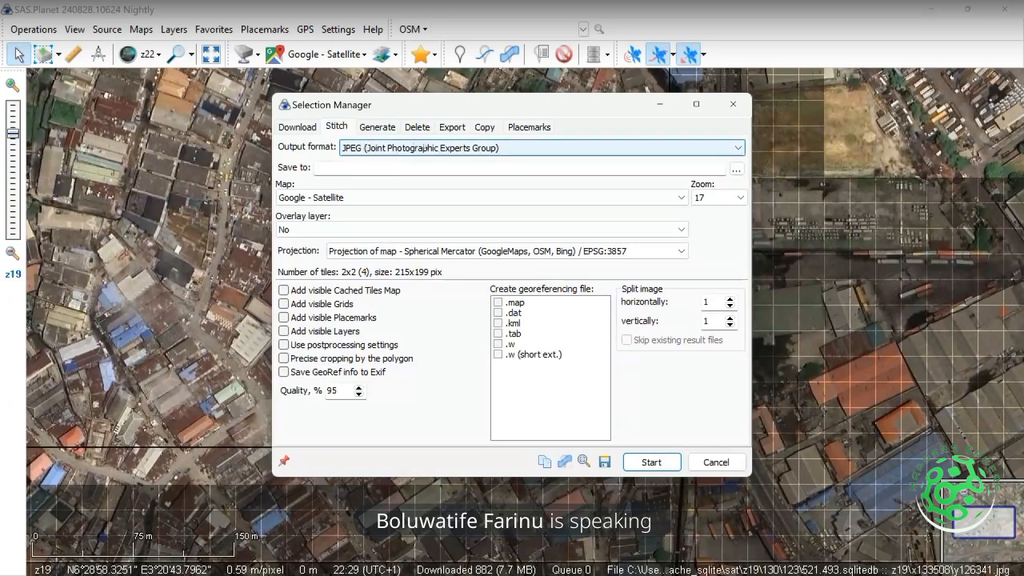
pyautogui.click(721, 149)
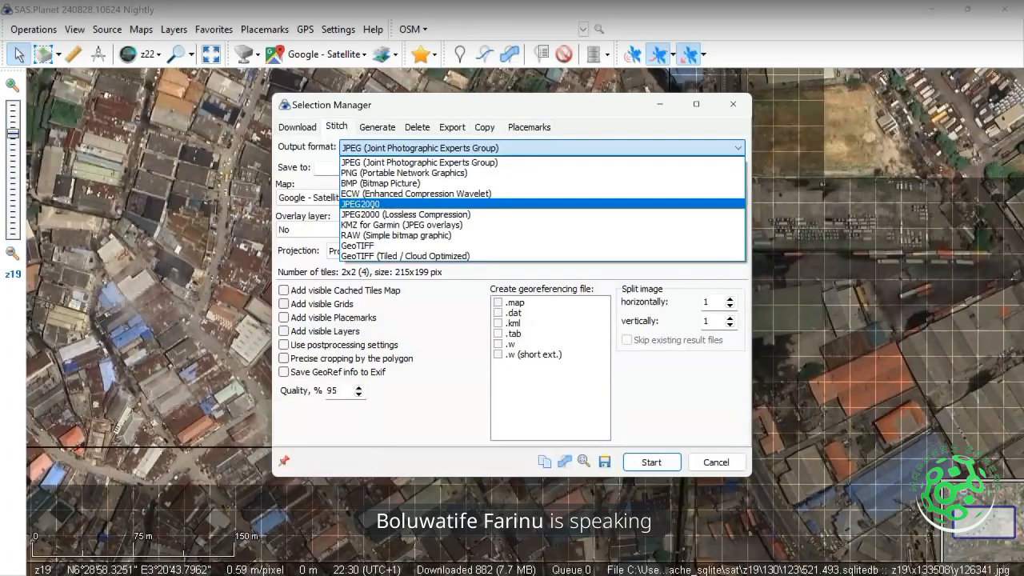
pyautogui.press('Down')
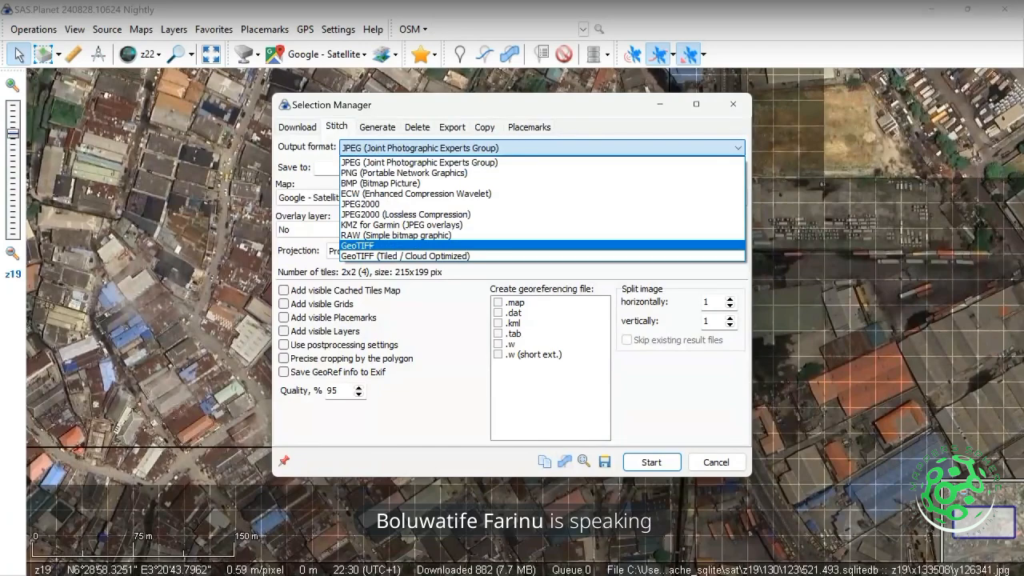
pyautogui.click(560, 245)
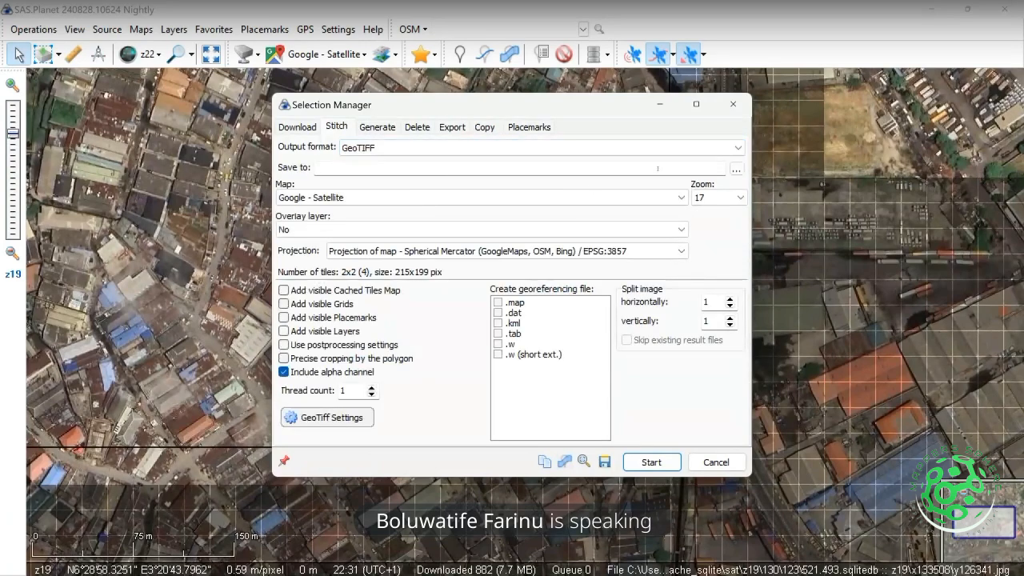
# Set the stitched image to be saved as Mappers_sphere in the Mappers Sphere folder on the Desktop
pyautogui.click(736, 169)
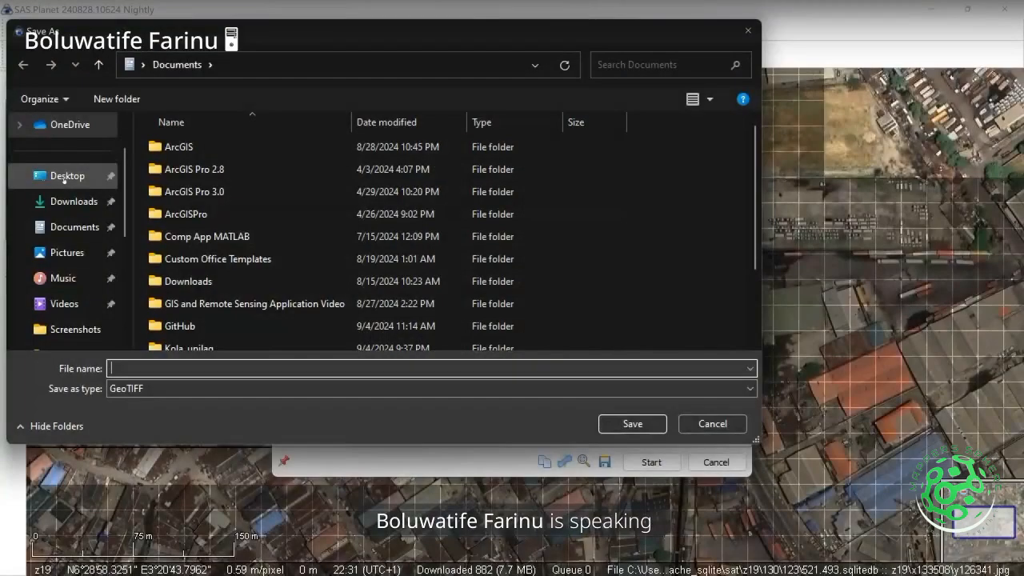
pyautogui.click(66, 178)
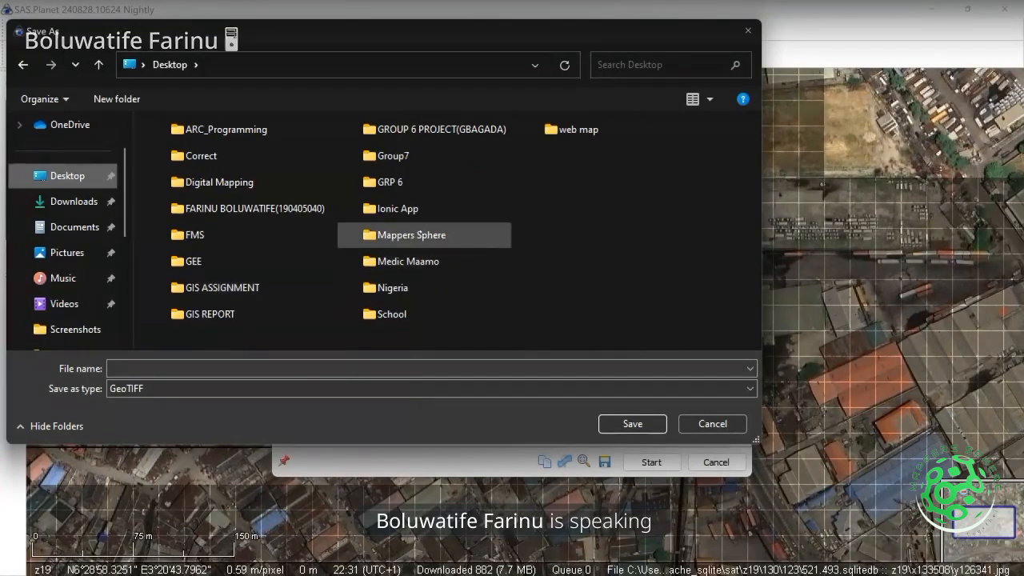
pyautogui.doubleClick(411, 234)
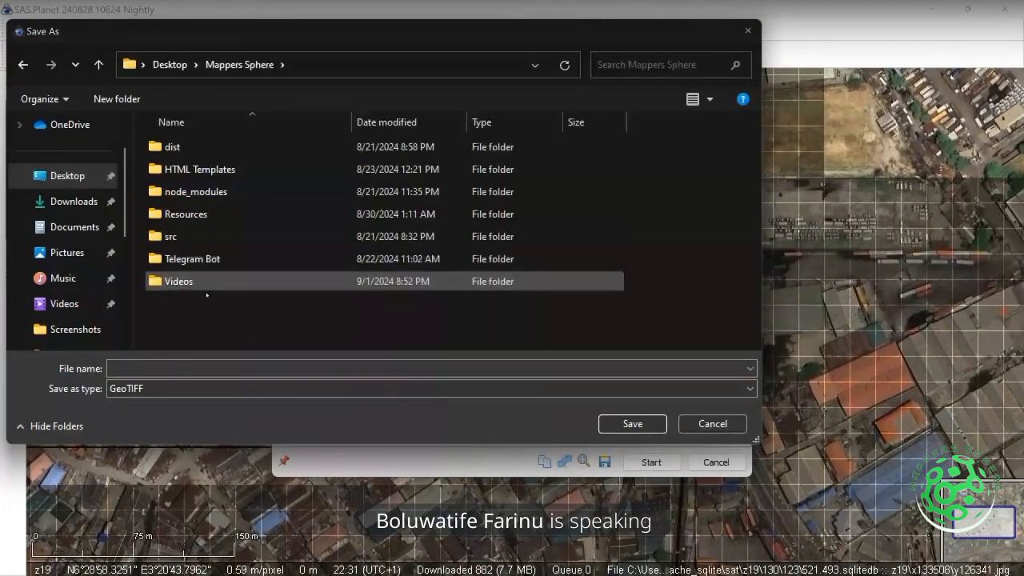
pyautogui.click(197, 368)
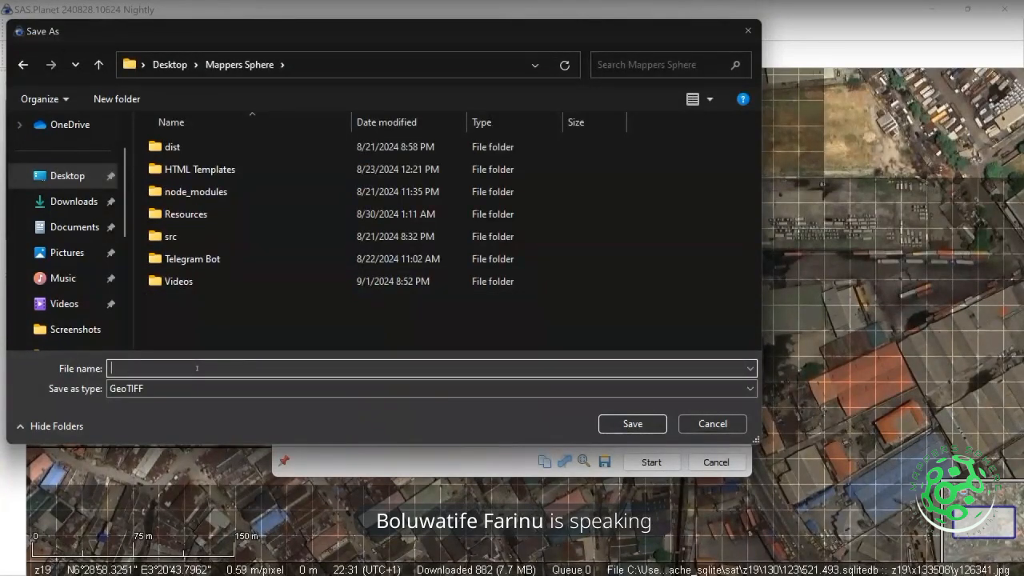
pyautogui.write('Mappers_sphere')
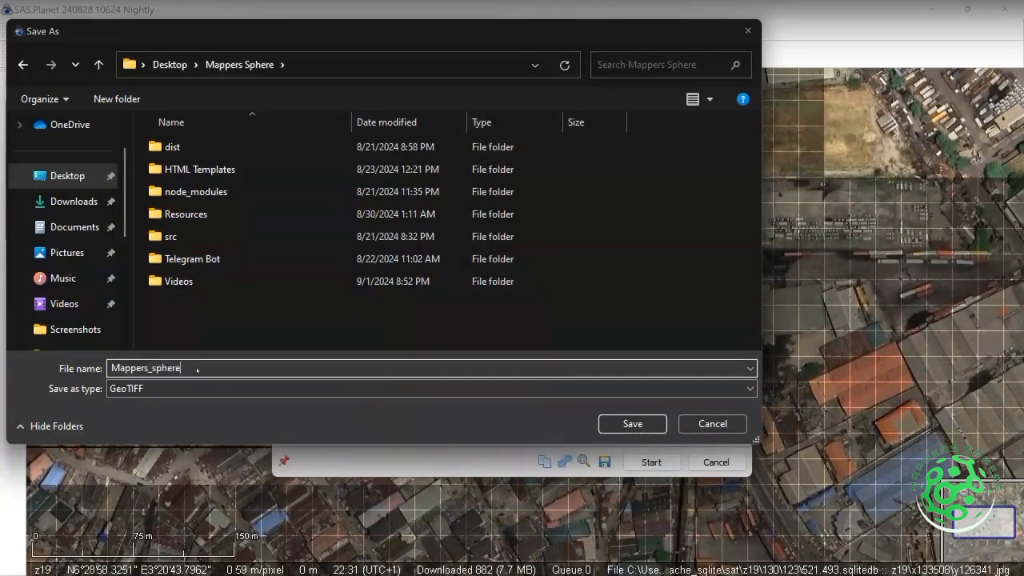
pyautogui.click(617, 425)
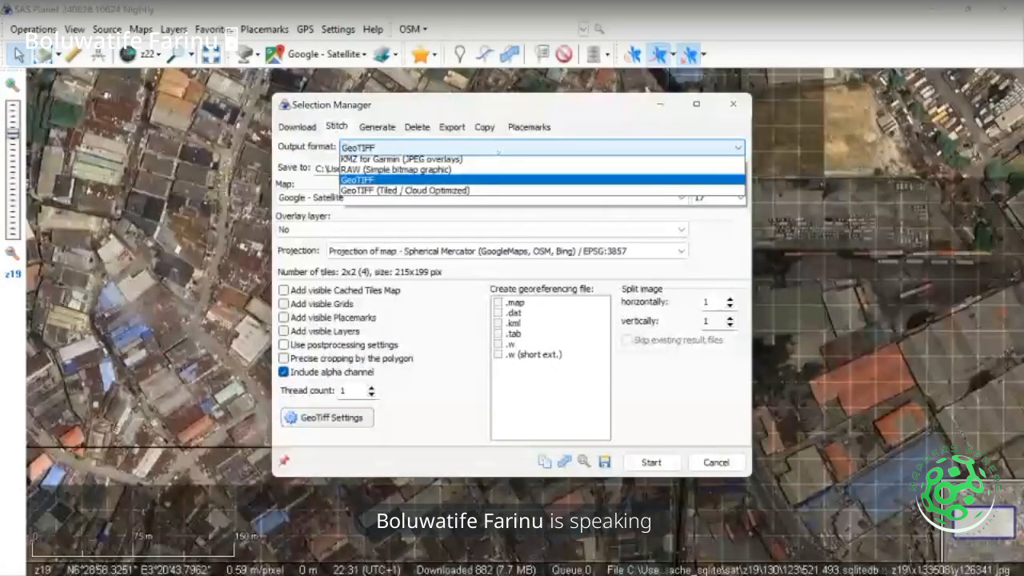
# Switch the stitch output format to JPEG2000 and name the output file mappers_Sphere in the Mappers Sphere folder
pyautogui.click(558, 183)
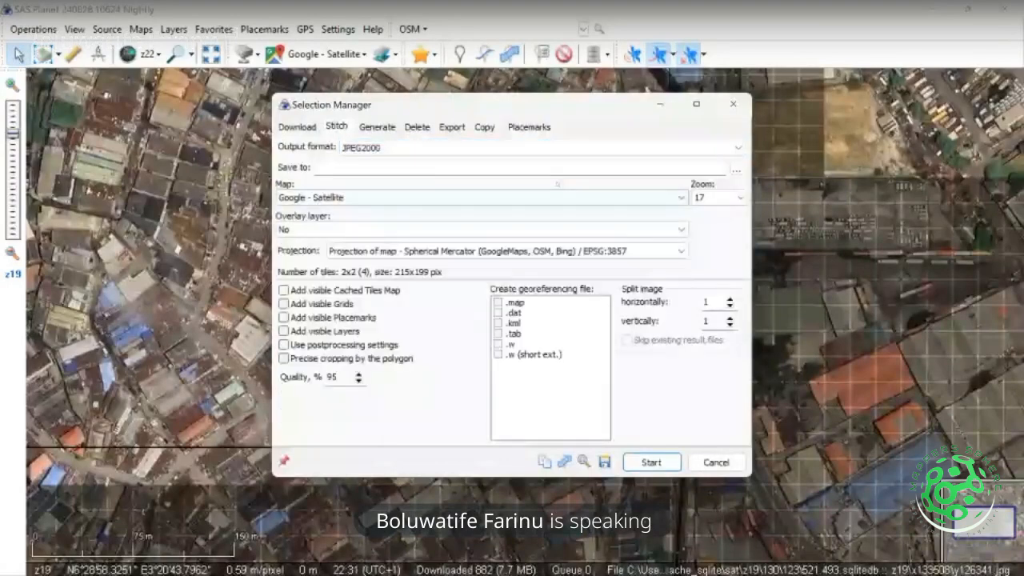
pyautogui.click(736, 169)
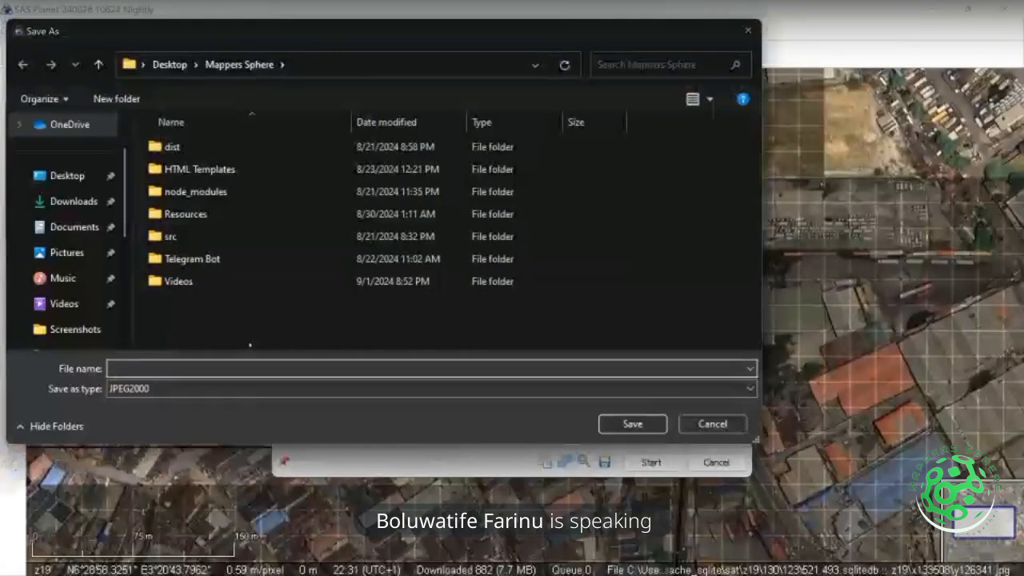
pyautogui.write('mappers')
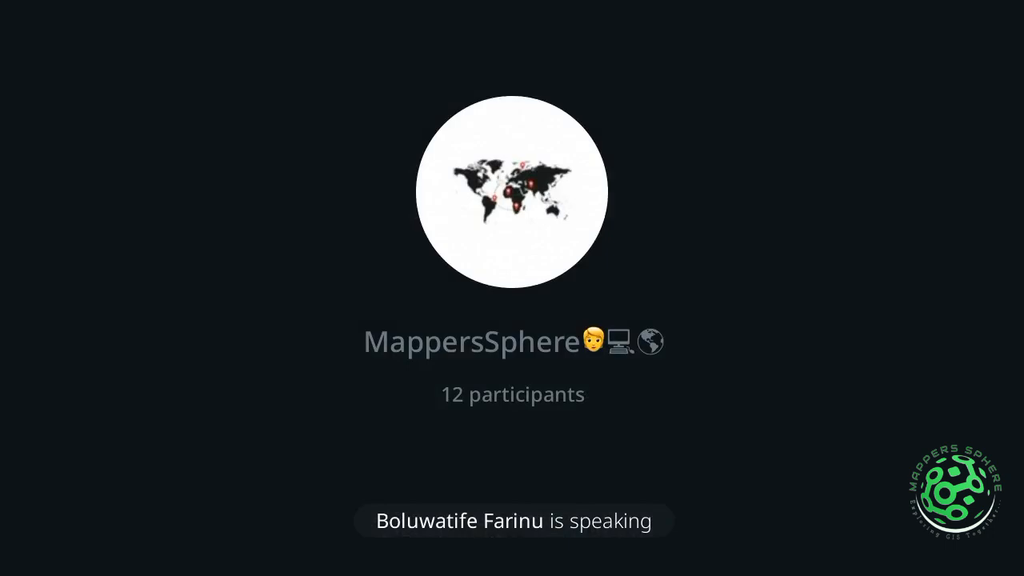
pyautogui.write('_Sphere')
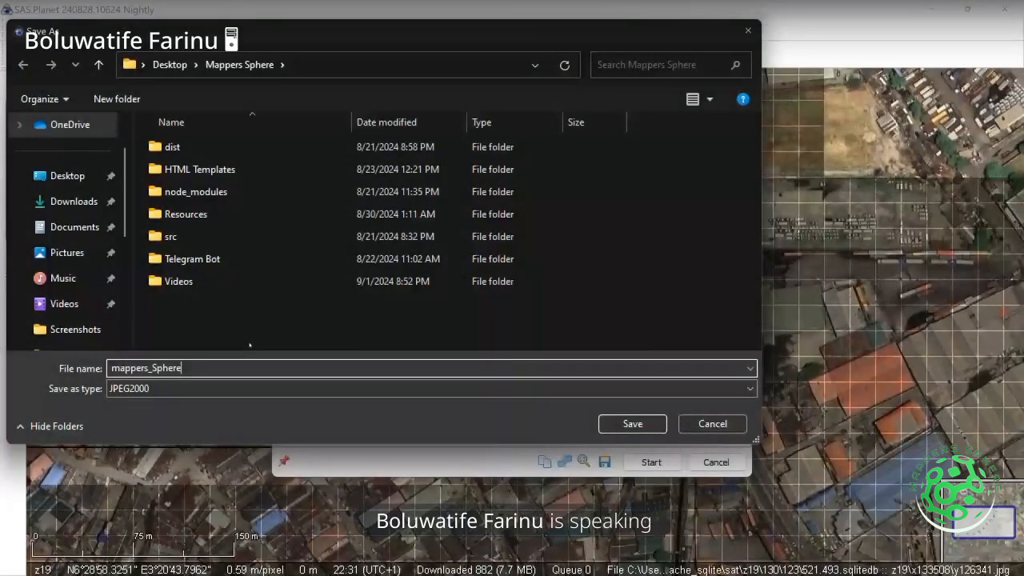
pyautogui.hotkey('ctrl', 'a')
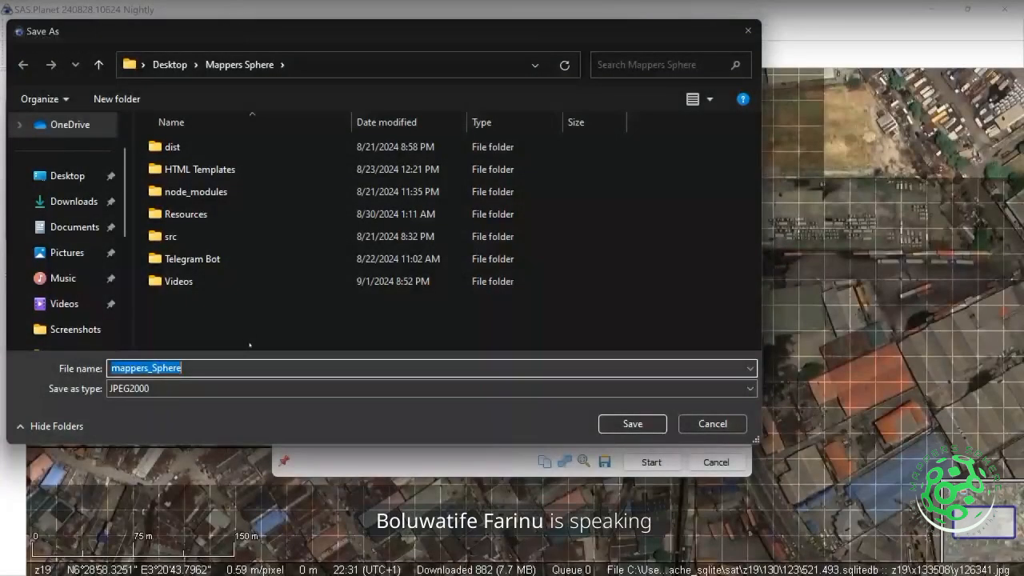
pyautogui.press('Return')
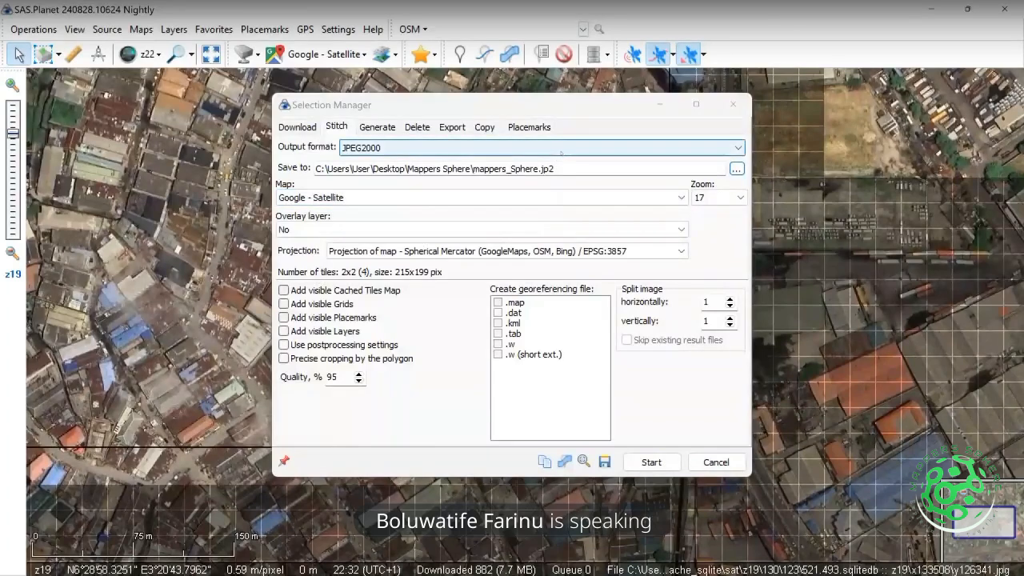
# Set the stitch output to GeoTIFF, using the Google - Satellite map at zoom 22
pyautogui.click(552, 148)
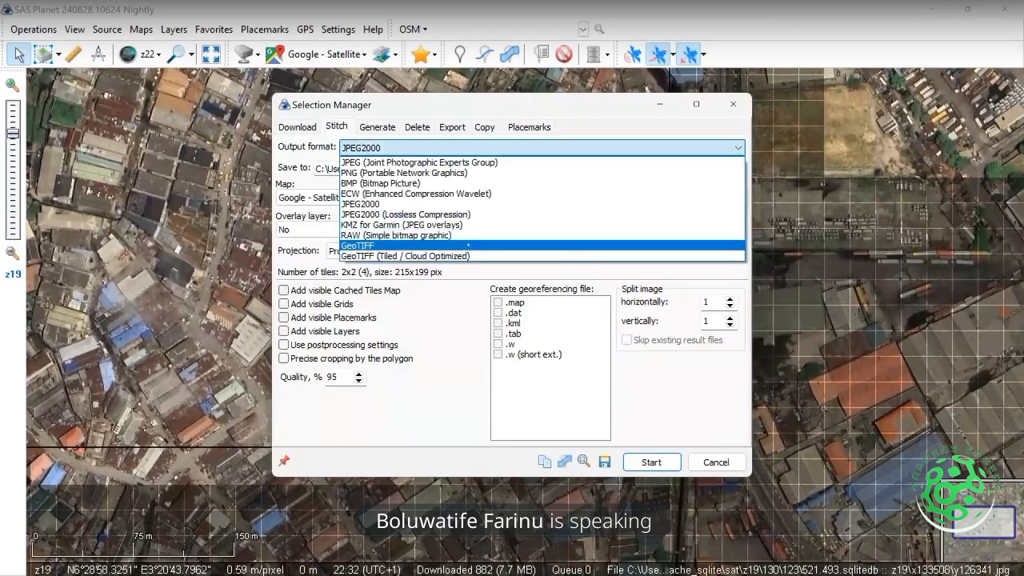
pyautogui.click(468, 245)
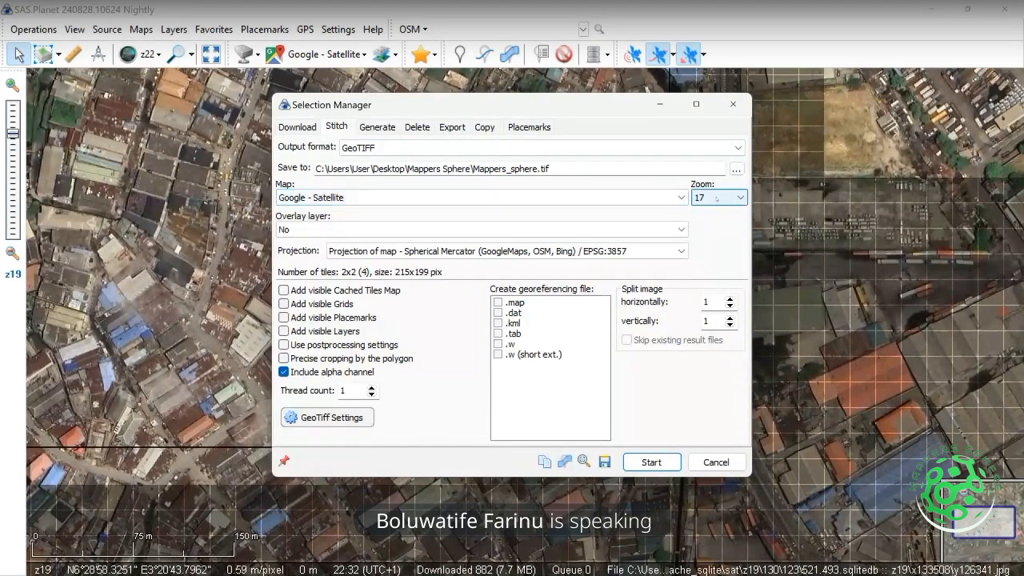
pyautogui.click(666, 197)
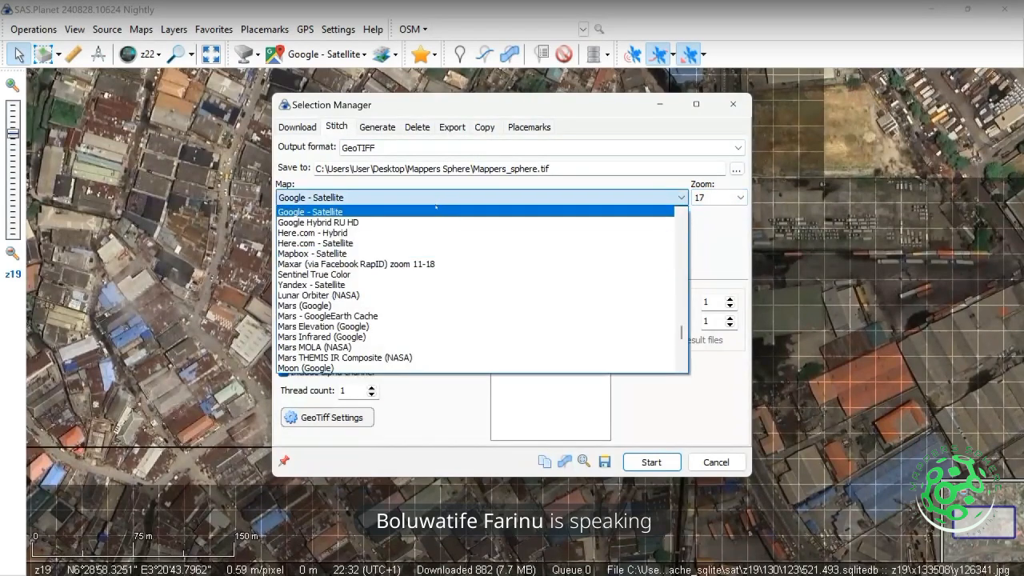
pyautogui.click(432, 211)
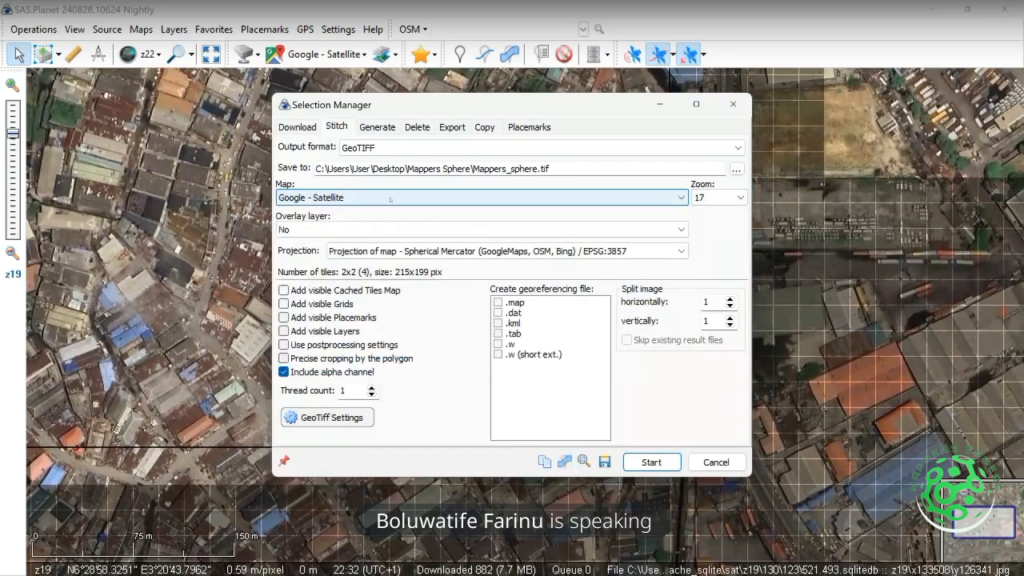
pyautogui.click(718, 198)
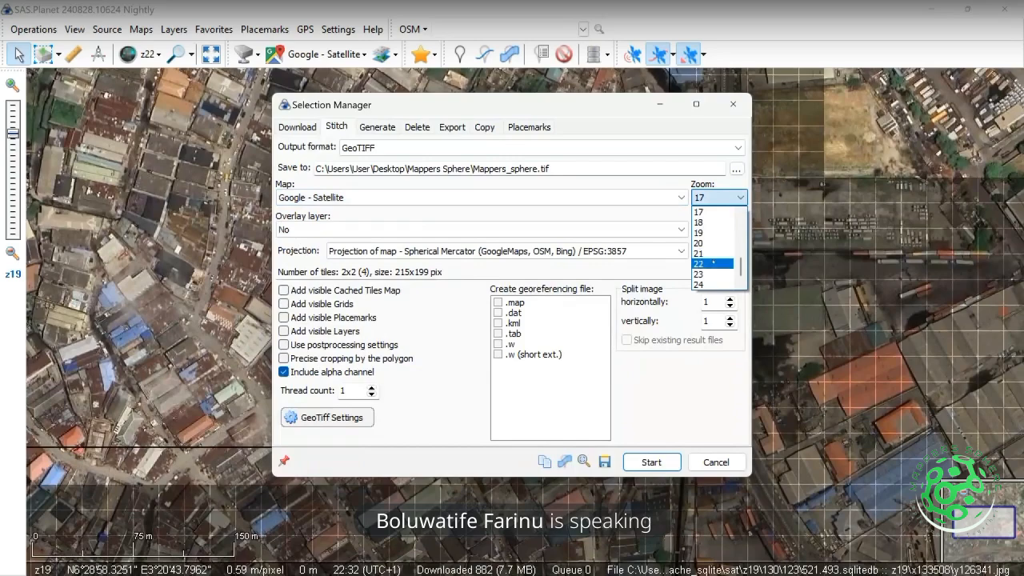
pyautogui.click(711, 266)
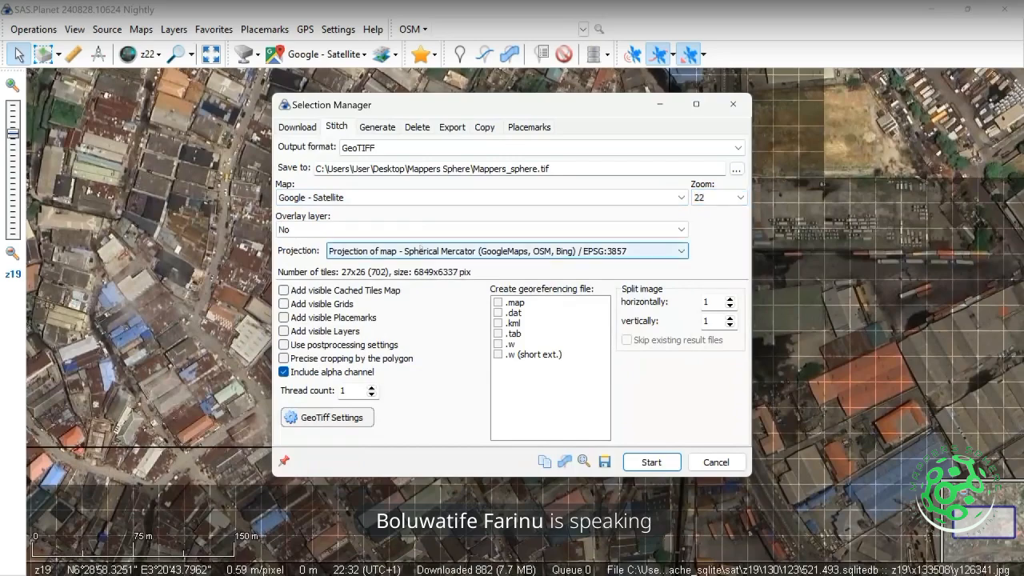
# Review the available overlay layers, view the satellite imagery with labels in Google Maps in Chrome, and return to SAS.Planet
pyautogui.click(468, 235)
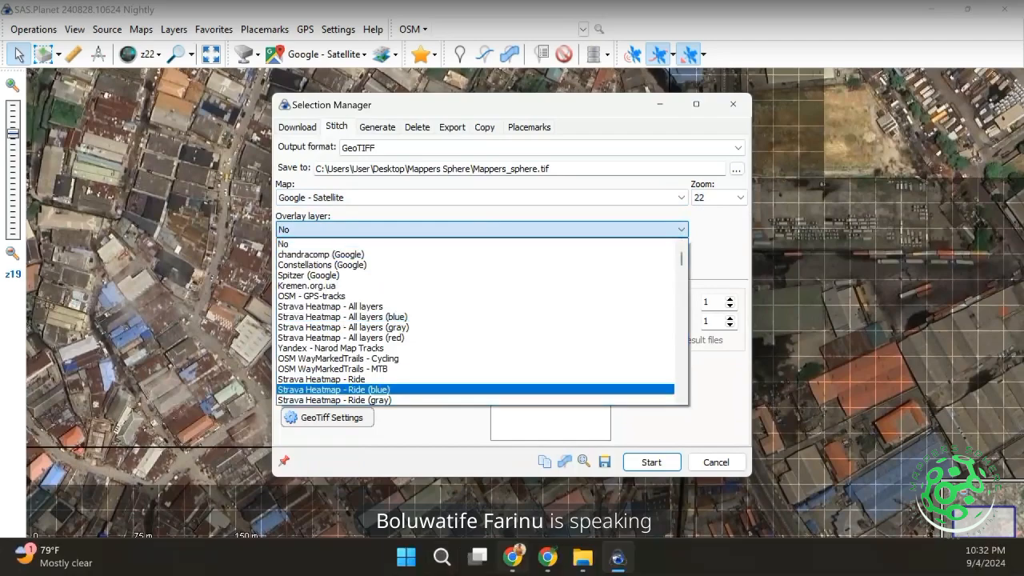
pyautogui.press('Escape')
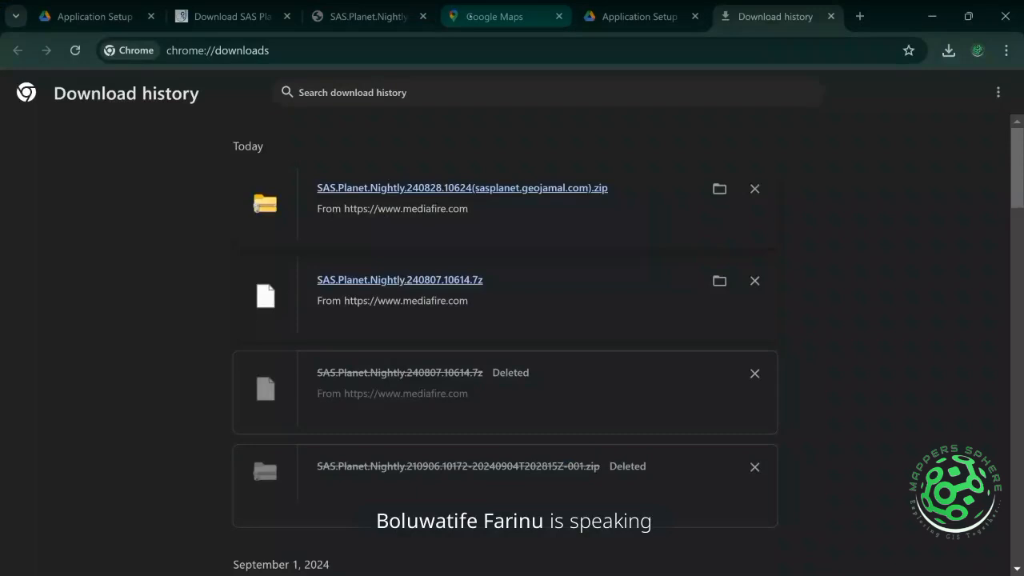
pyautogui.click(470, 16)
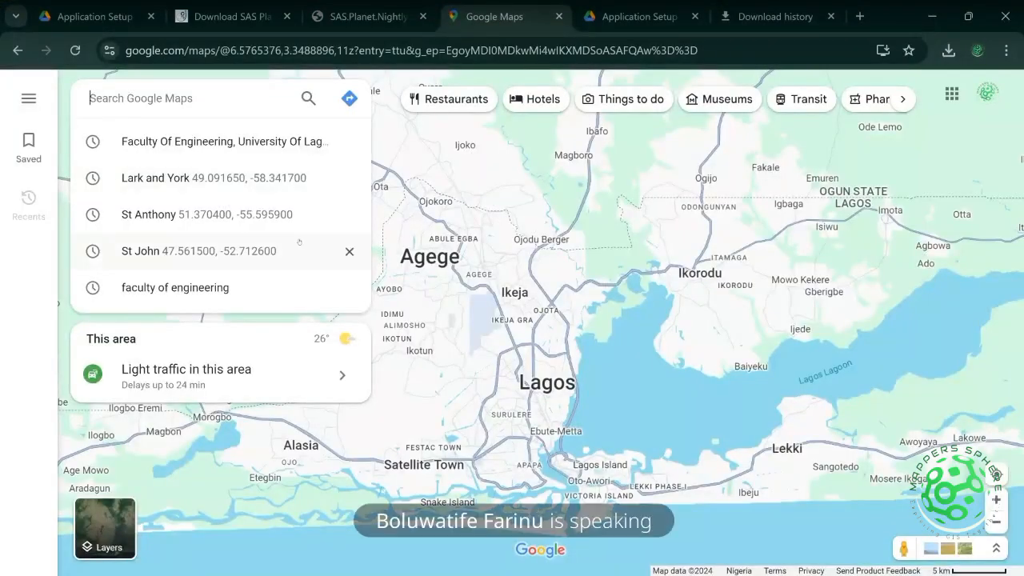
pyautogui.moveTo(103, 529)
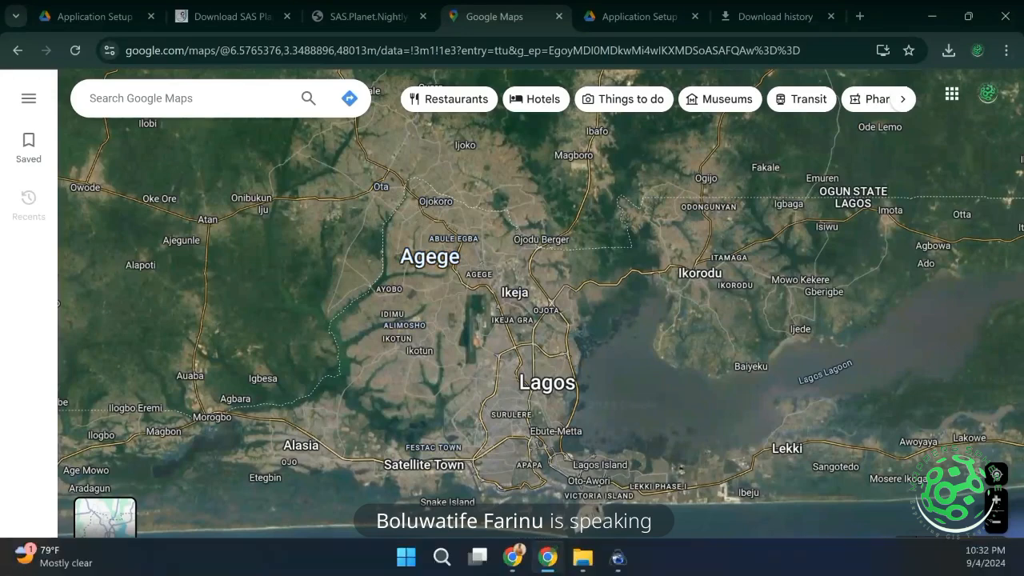
pyautogui.click(618, 557)
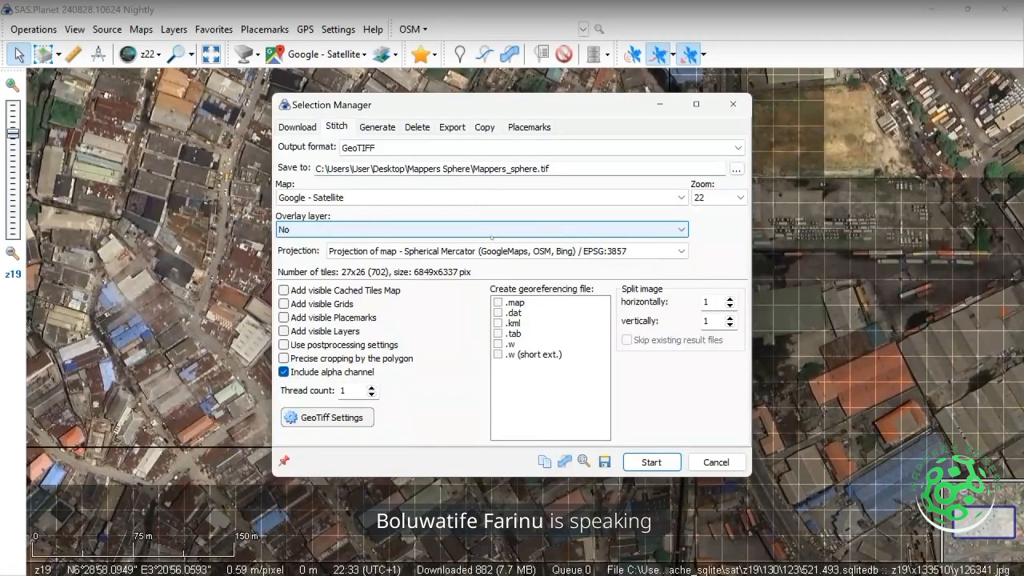
# Set the stitched image's projection to Geographic (GoogleEarth) / EPSG:4326
pyautogui.click(679, 252)
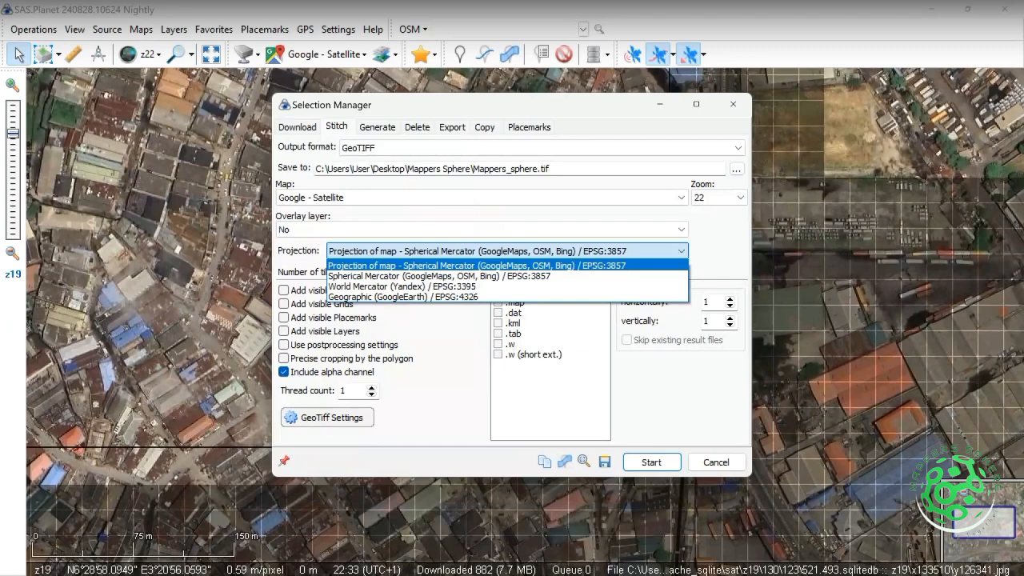
pyautogui.press('Down')
pyautogui.press('Down')
pyautogui.press('Down')
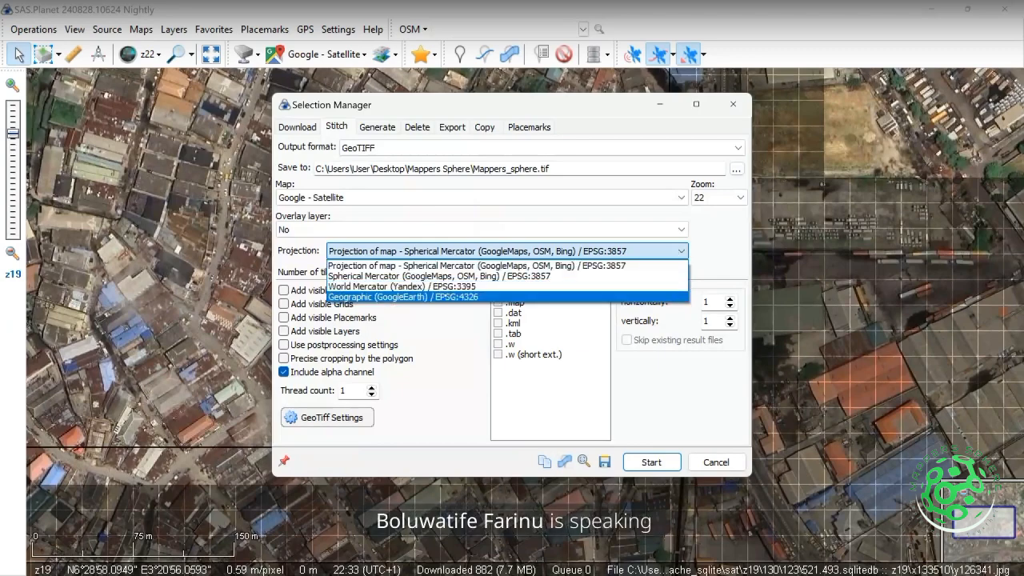
pyautogui.press('Up')
pyautogui.click(462, 297)
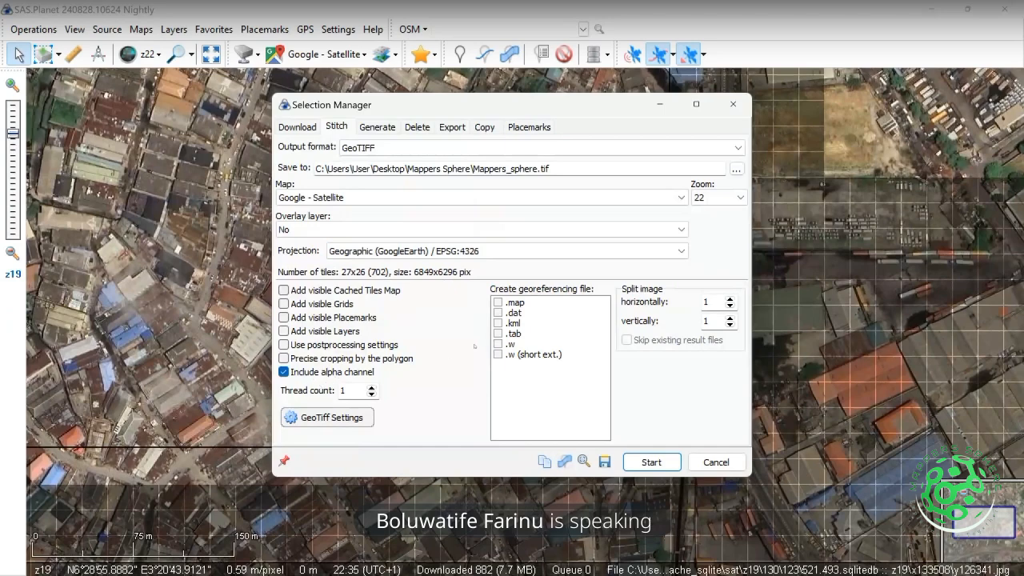
# Enable the .map and .w georeferencing files and start stitching the image
pyautogui.click(498, 302)
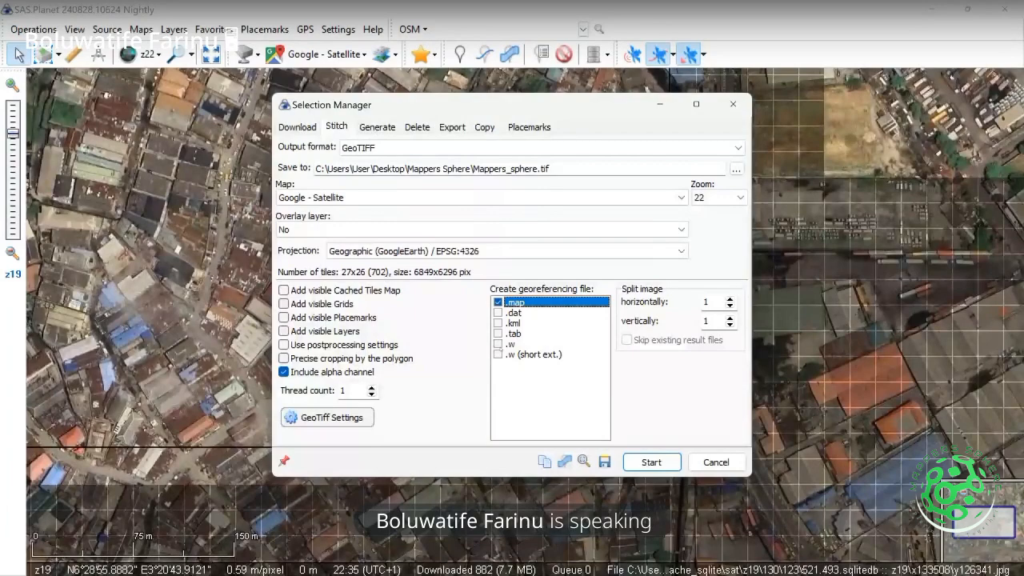
pyautogui.click(499, 344)
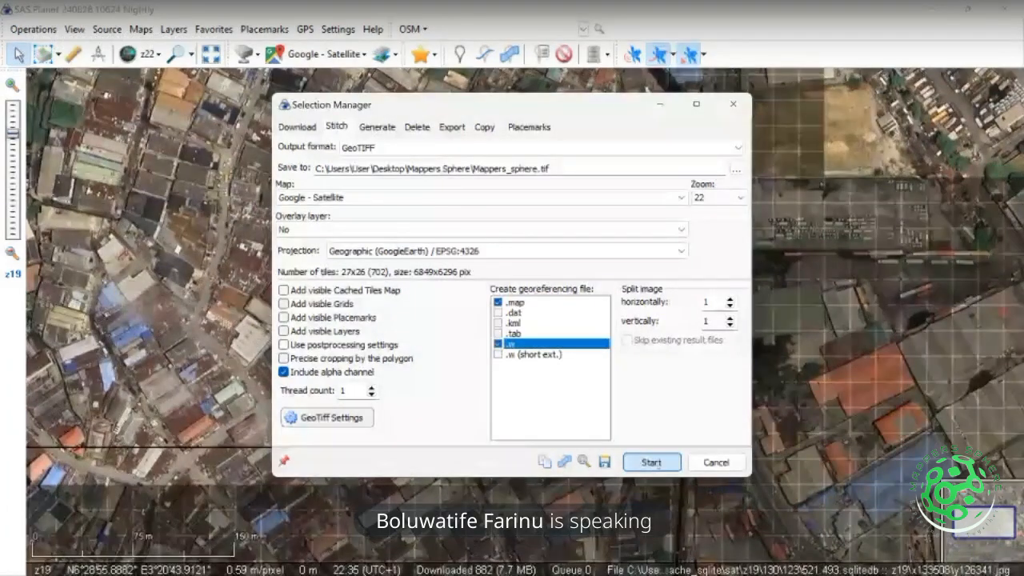
pyautogui.click(651, 462)
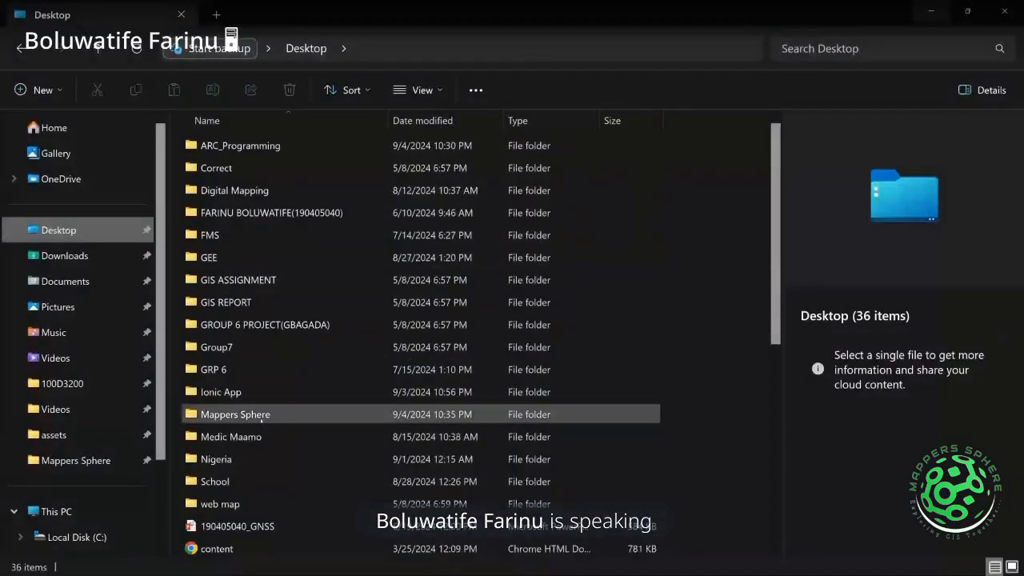
# Open the exported Mappers_sphere TIF image from the Mappers Sphere folder on the desktop
pyautogui.click(262, 416)
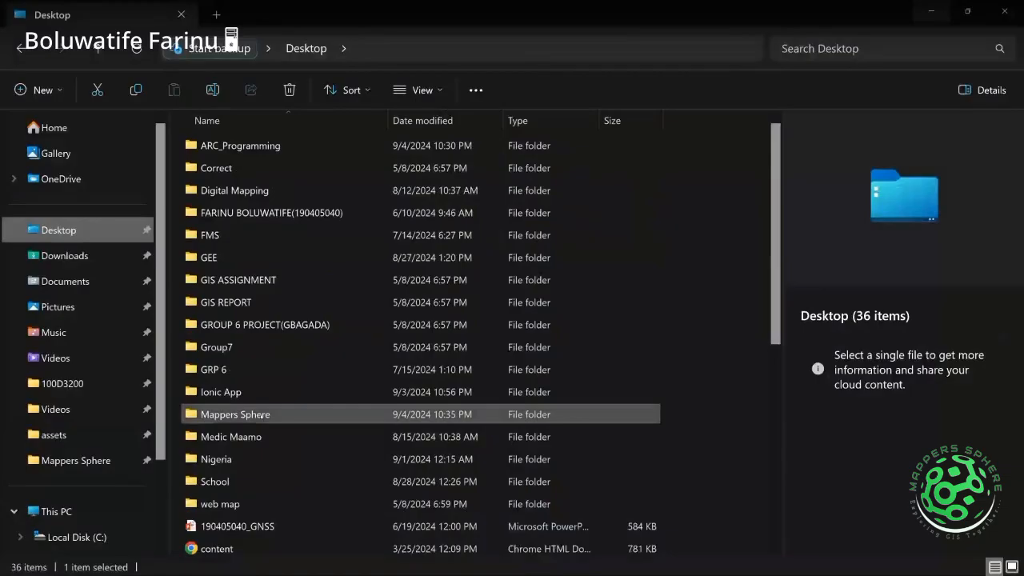
pyautogui.doubleClick(261, 415)
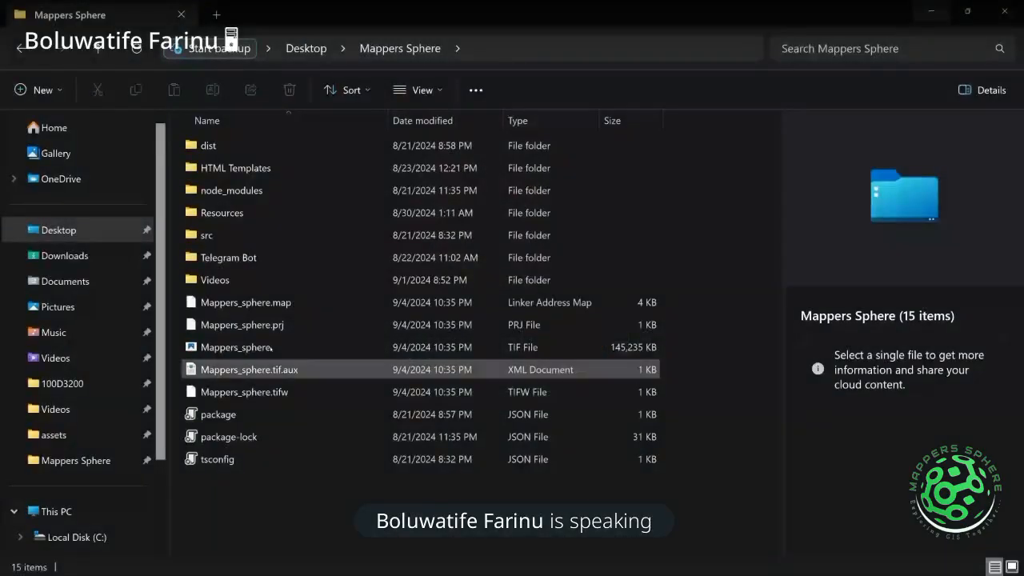
pyautogui.click(271, 347)
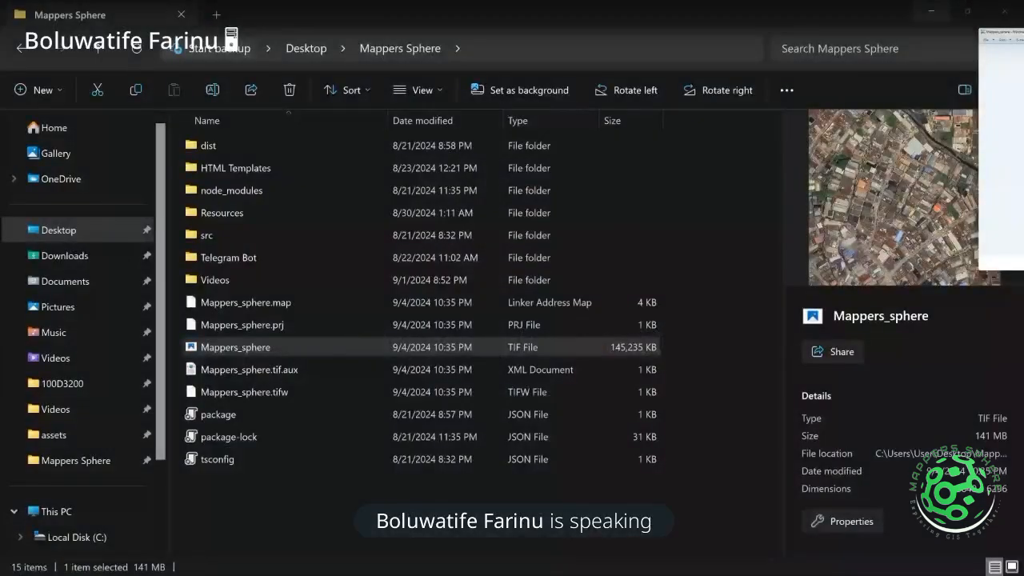
pyautogui.click(626, 177)
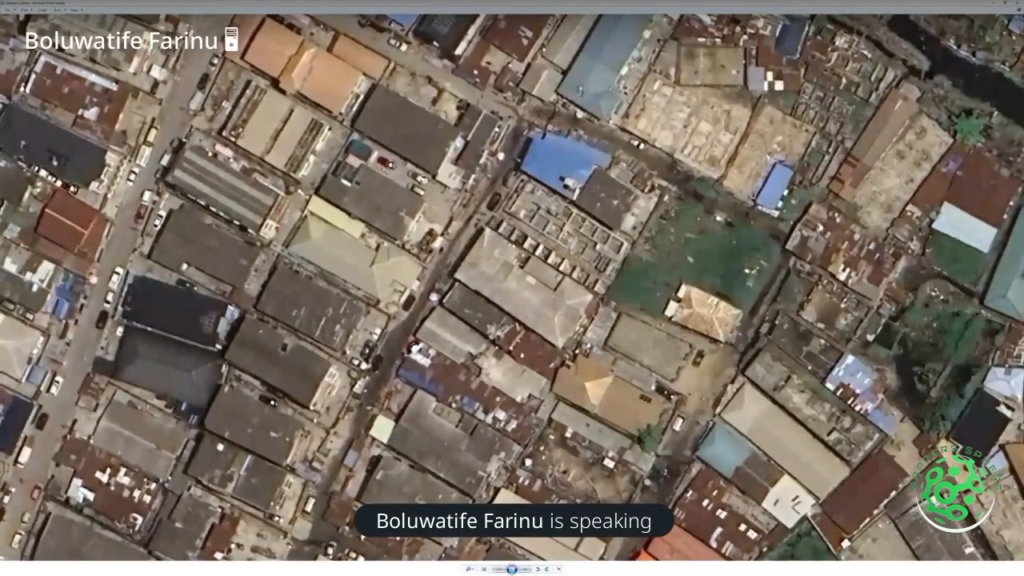
# Examine the stitched satellite image's building and road detail across different parts of the covered area
pyautogui.moveTo(521, 355); pyautogui.dragTo(392, 256)
pyautogui.moveTo(327, 384); pyautogui.dragTo(722, 179)
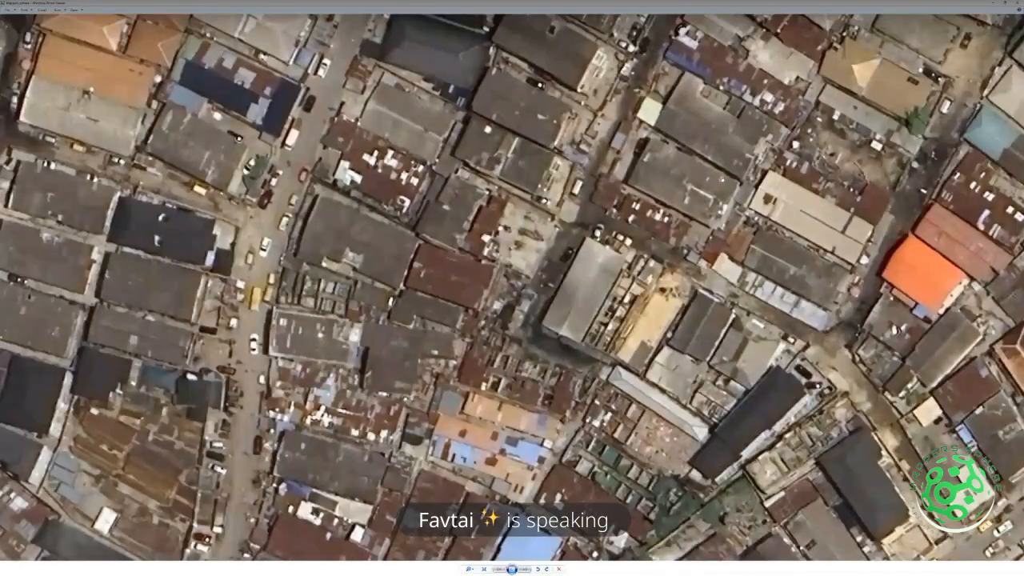
pyautogui.moveTo(380, 336); pyautogui.dragTo(788, 254)
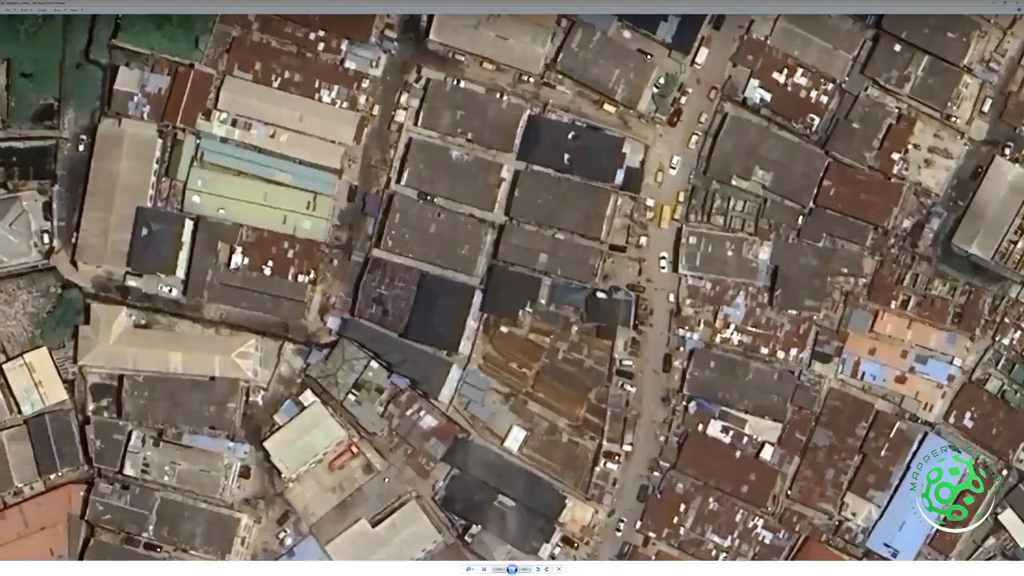
pyautogui.moveTo(575, 329); pyautogui.dragTo(644, 241)
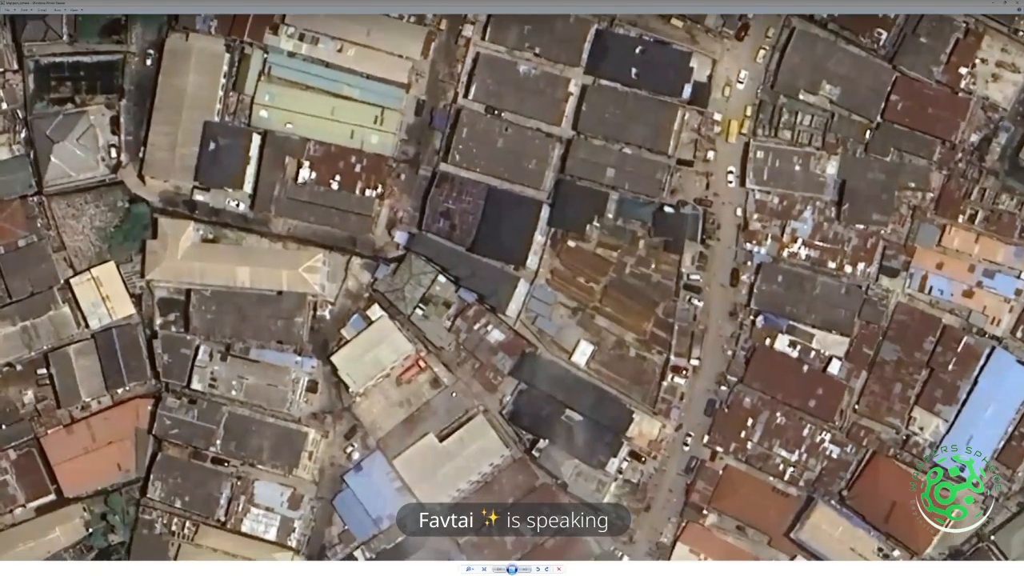
pyautogui.moveTo(654, 297); pyautogui.dragTo(645, 256)
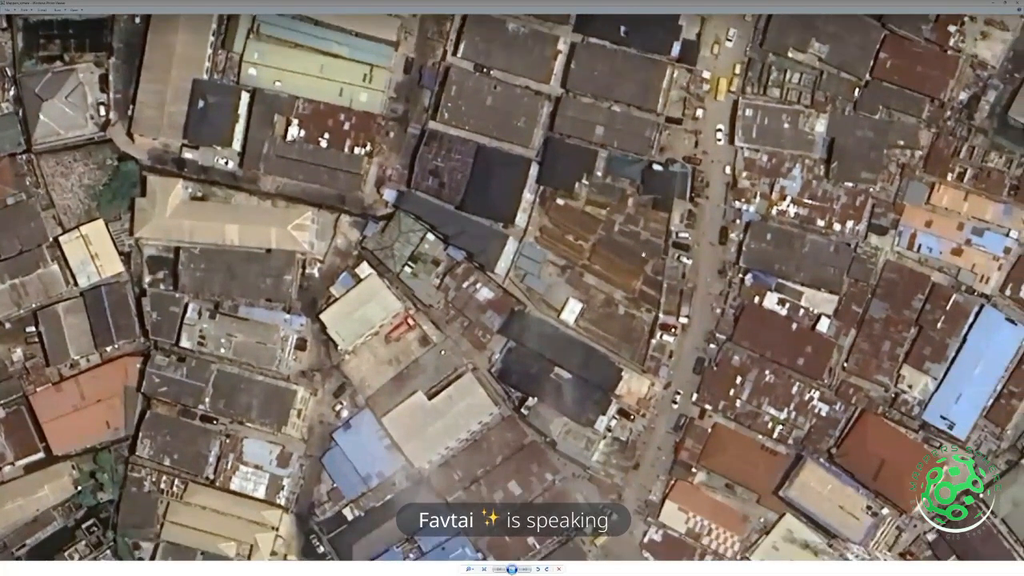
pyautogui.scroll(-2, 645, 256)
pyautogui.scroll(-2, 645, 256)
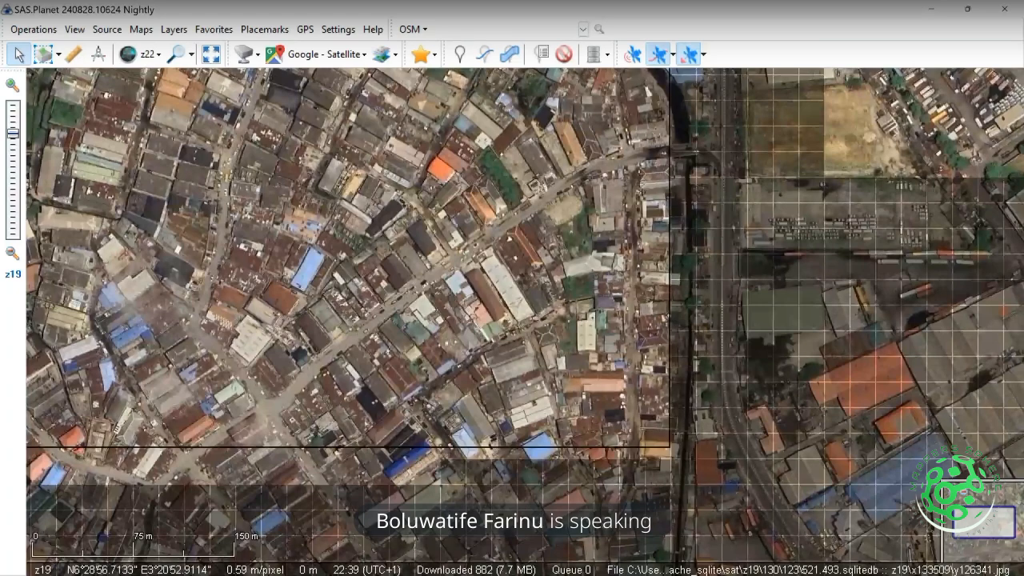
# Return to SAS.Planet and switch the area selection mode to Polygonal Selection
pyautogui.scroll(-2, 636, 262)
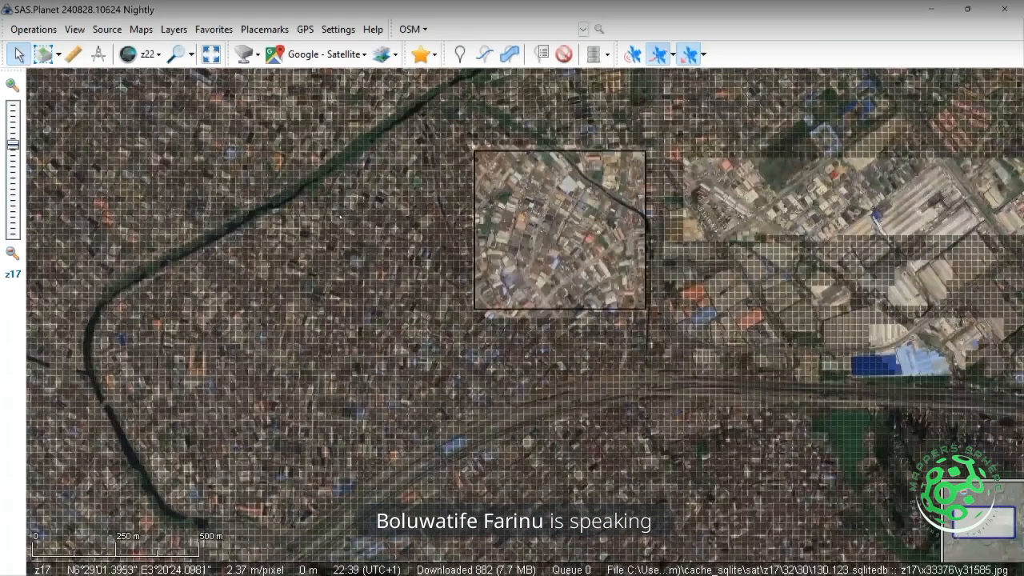
pyautogui.click(44, 54)
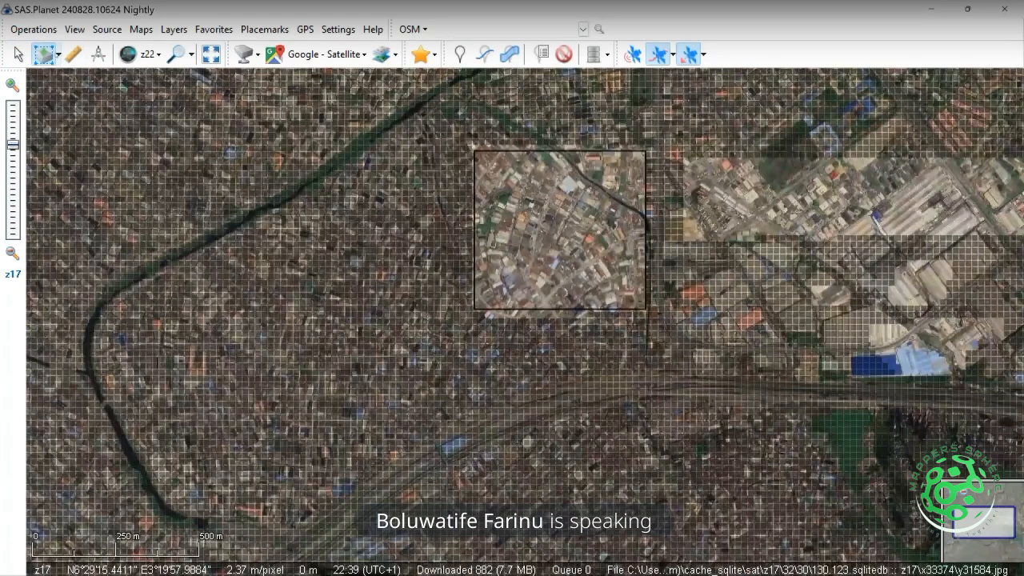
pyautogui.click(57, 54)
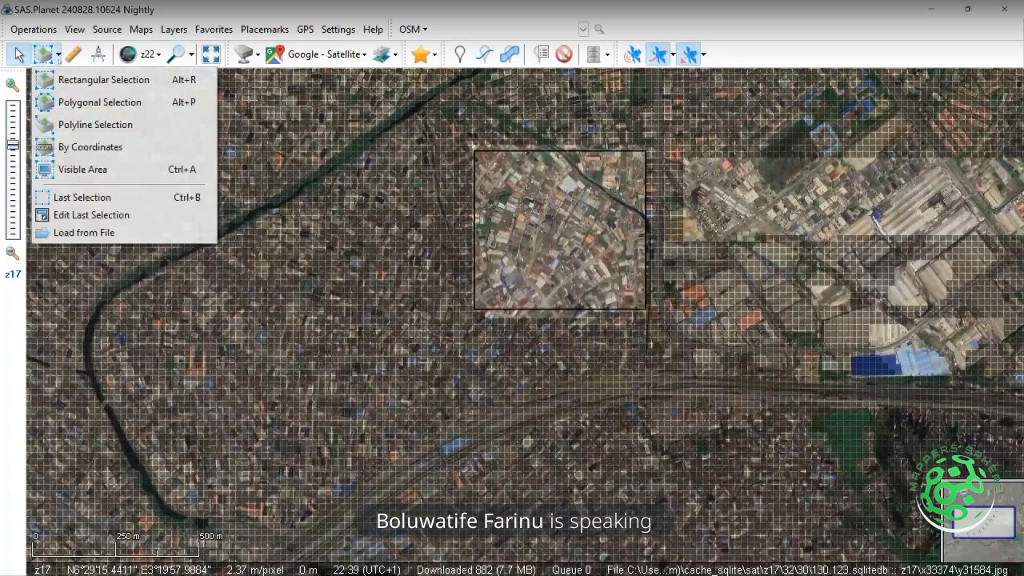
pyautogui.click(100, 102)
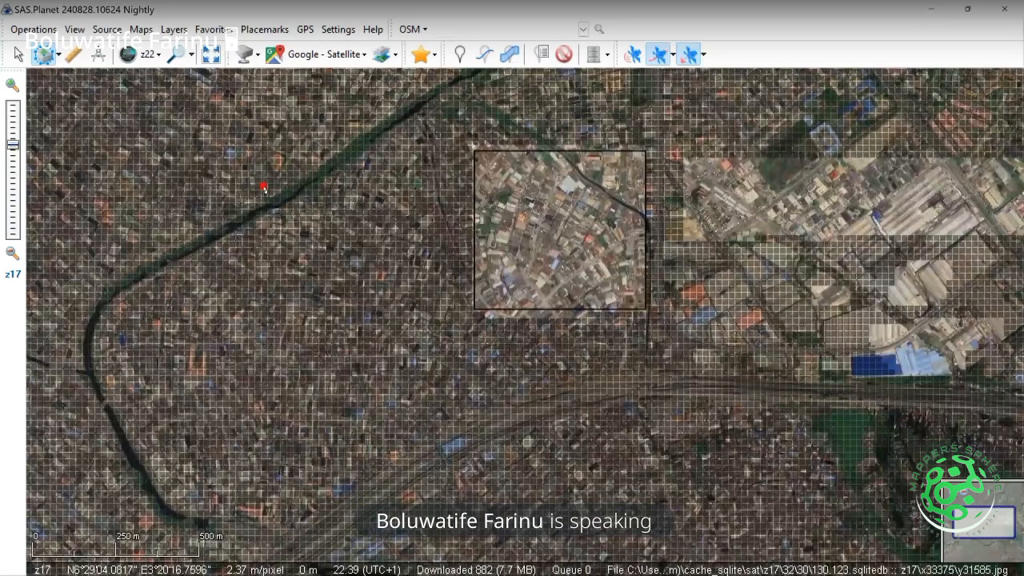
# Try outlining the curved canal west of the downloaded area with a polygonal selection along both banks, and discard the outline
pyautogui.click(180, 231)
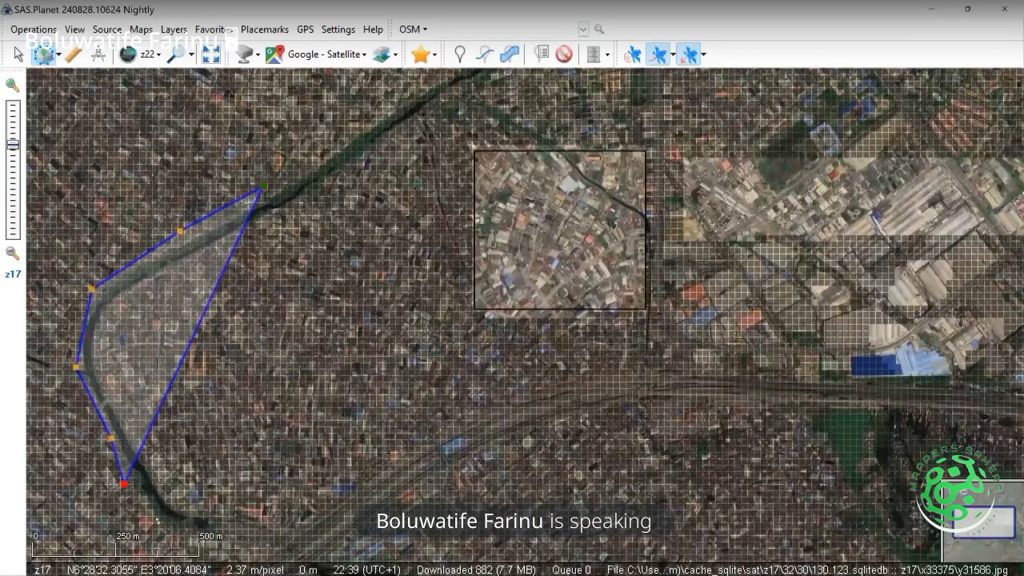
pyautogui.click(156, 516)
pyautogui.click(196, 527)
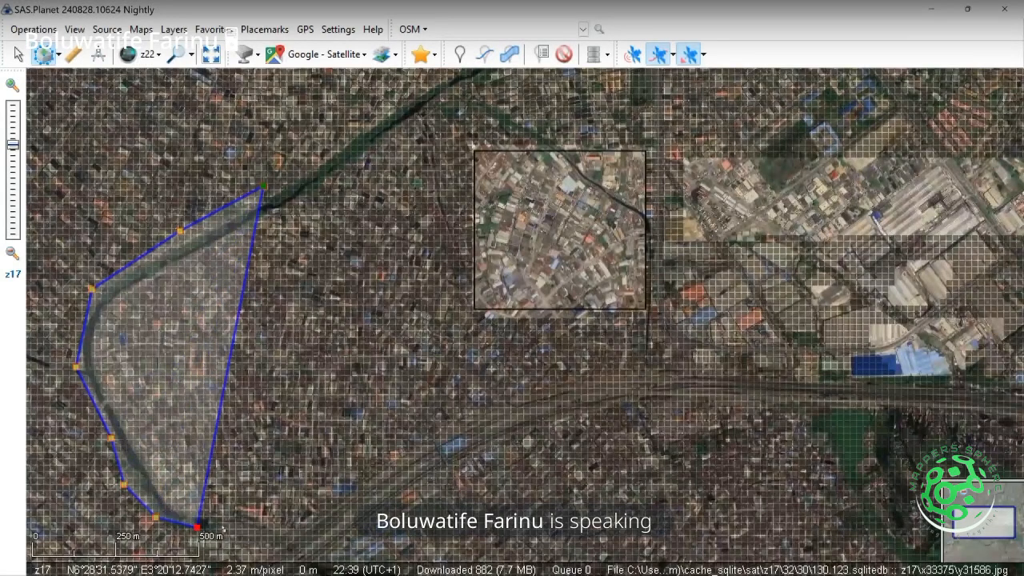
pyautogui.click(221, 525)
pyautogui.click(206, 497)
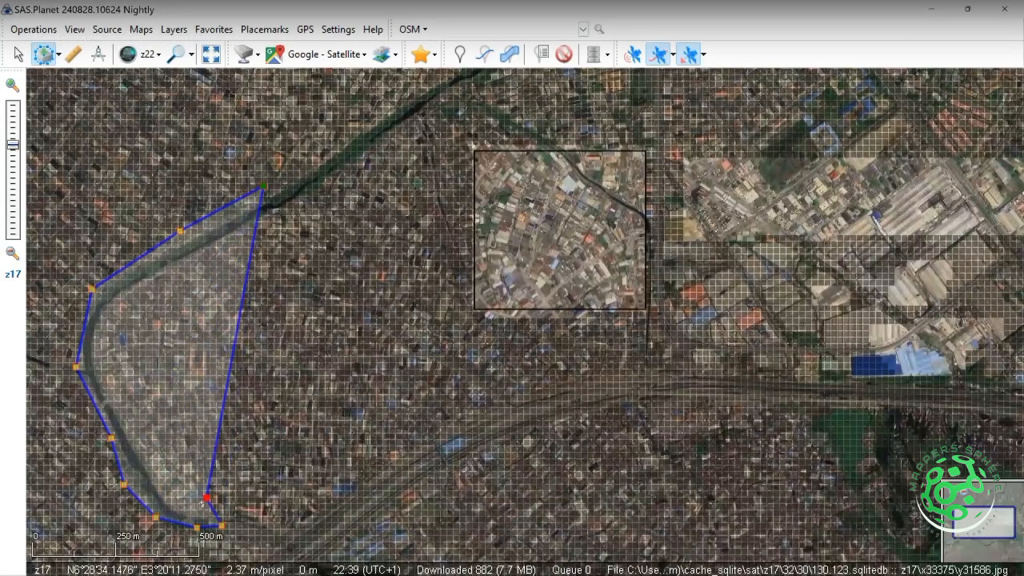
pyautogui.click(183, 485)
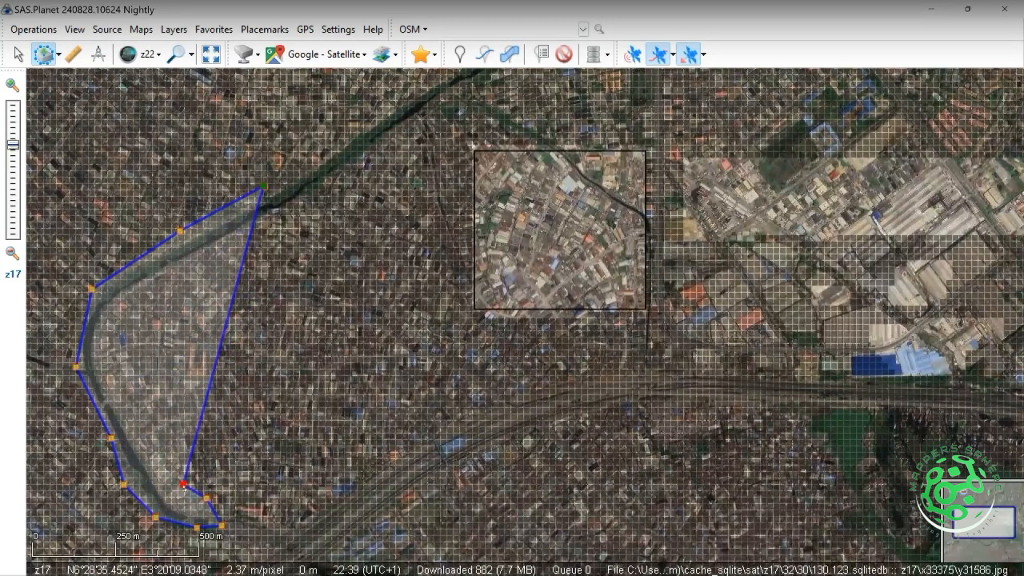
pyautogui.click(162, 442)
pyautogui.click(134, 393)
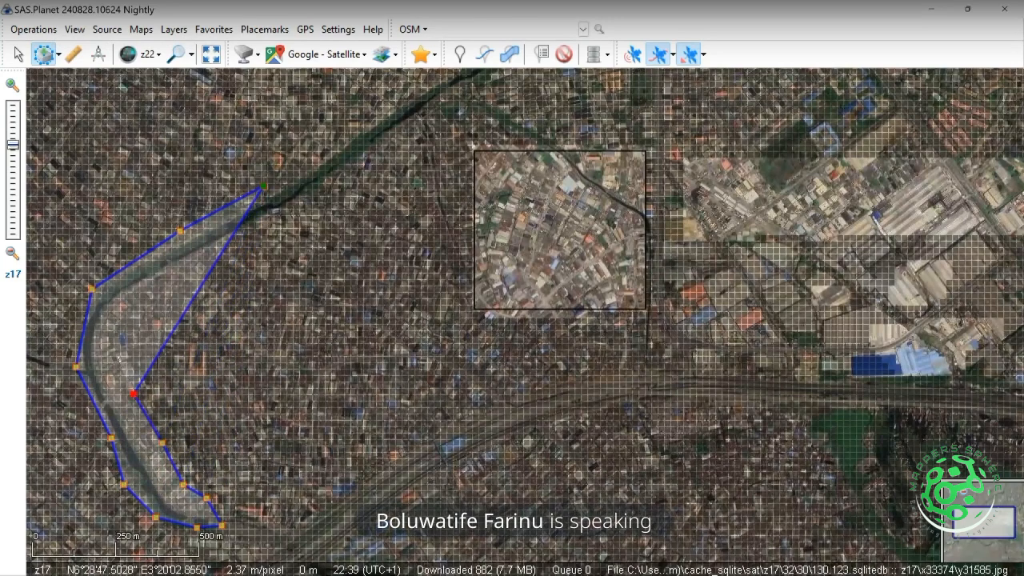
pyautogui.click(117, 351)
pyautogui.click(136, 305)
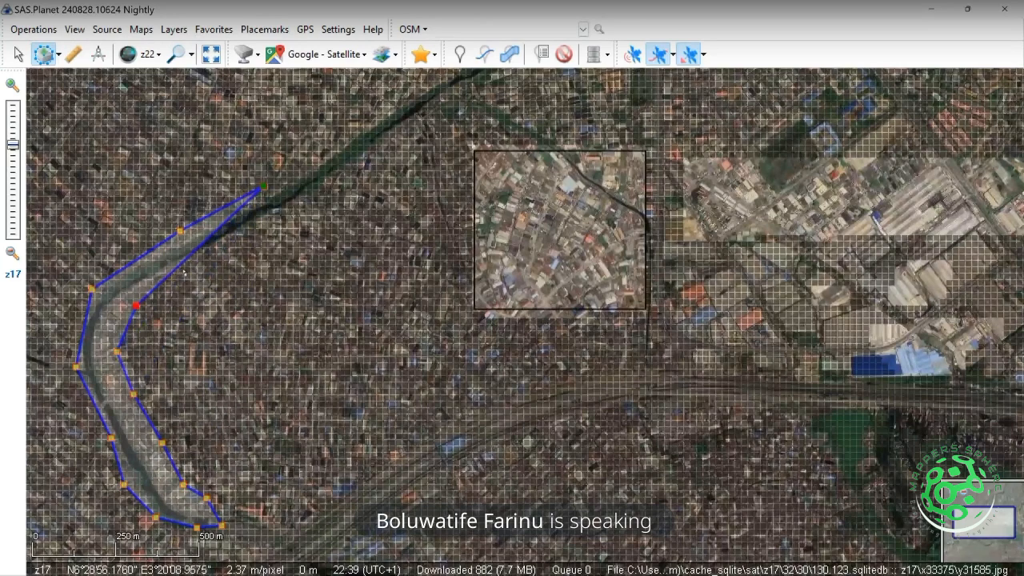
pyautogui.click(183, 270)
pyautogui.click(228, 248)
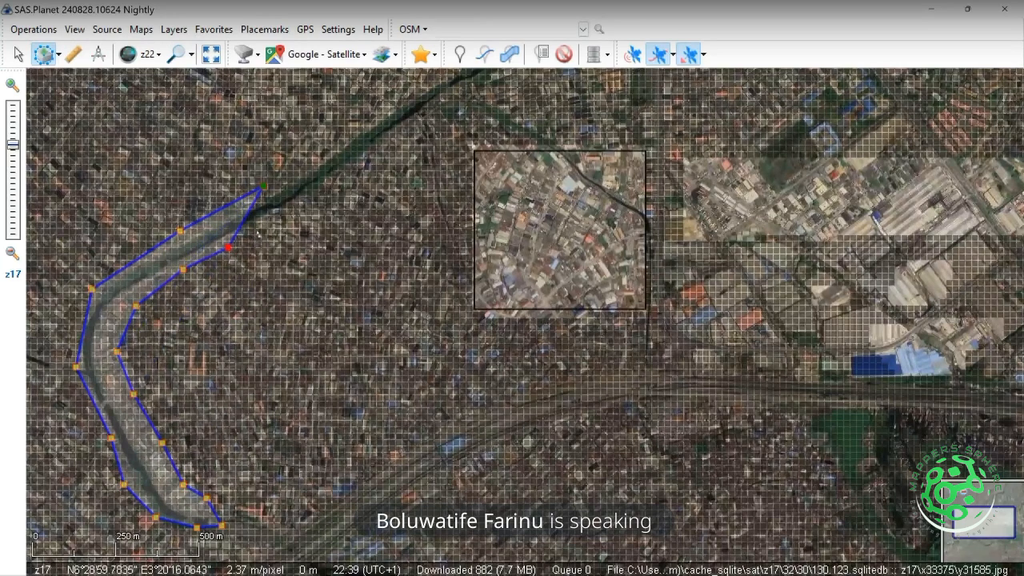
pyautogui.click(258, 230)
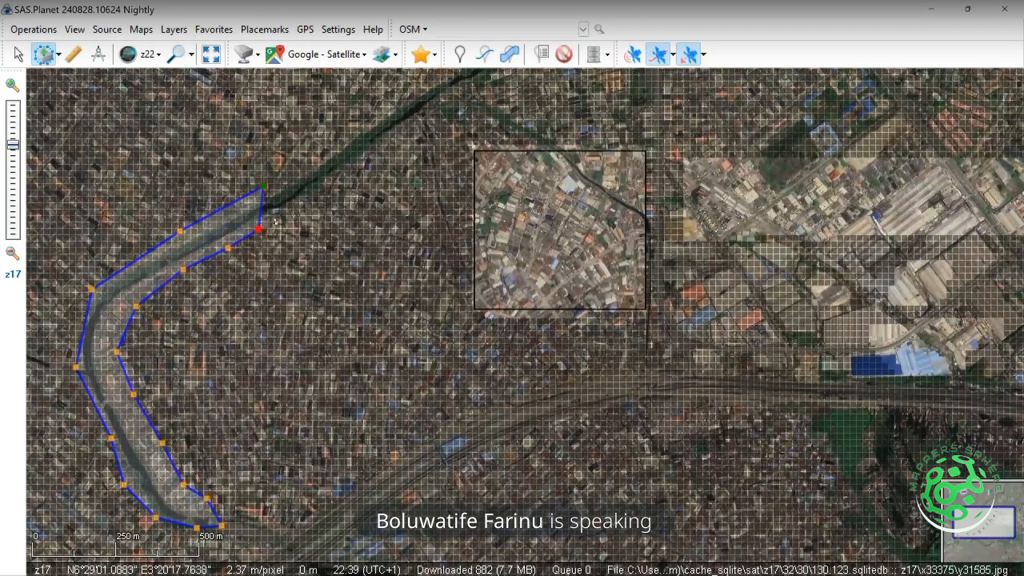
pyautogui.click(274, 218)
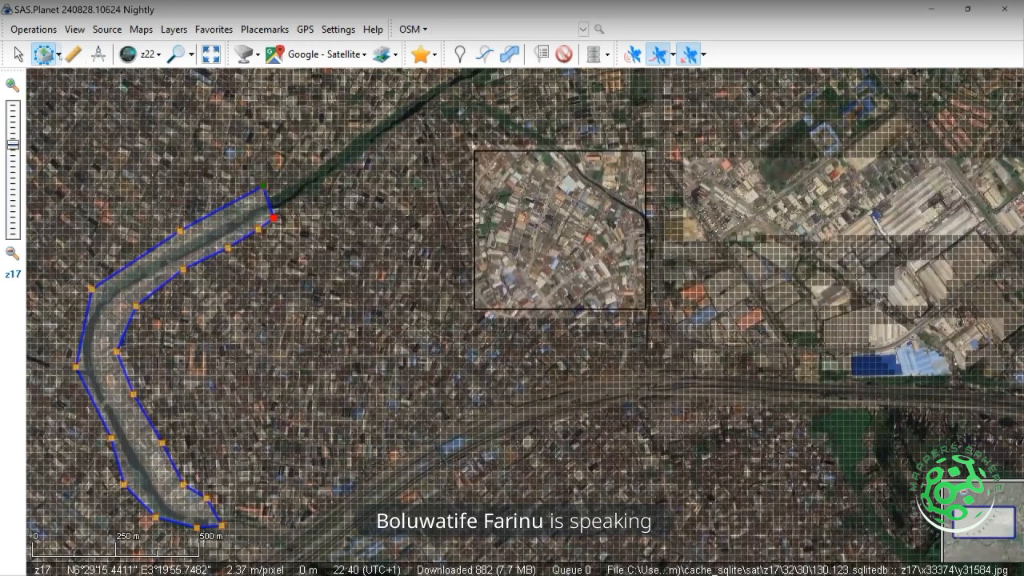
pyautogui.click(46, 56)
pyautogui.click(46, 56)
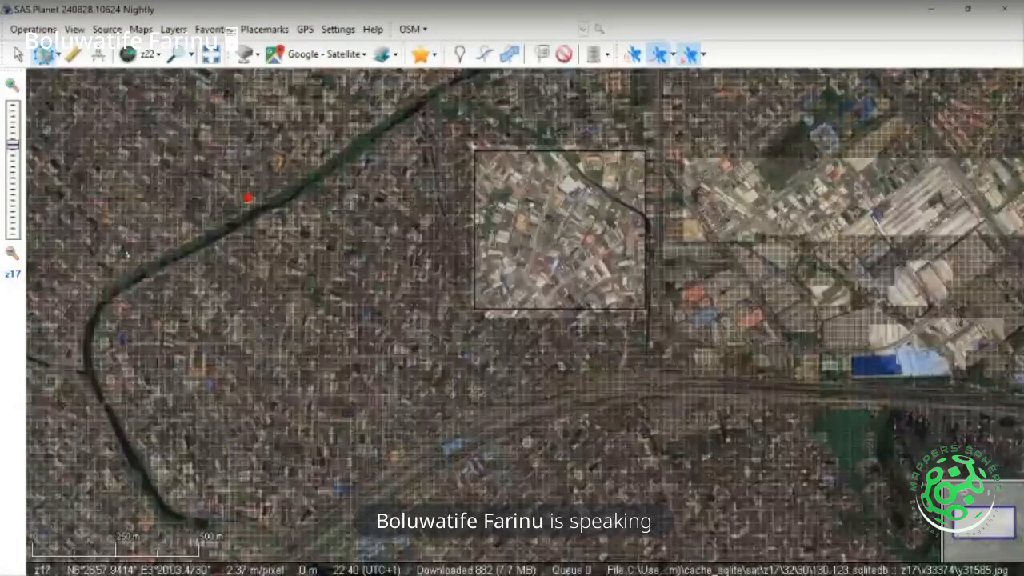
# Trace a new polygonal selection down the canal's outer western bank and around its southern end
pyautogui.click(126, 257)
pyautogui.click(78, 296)
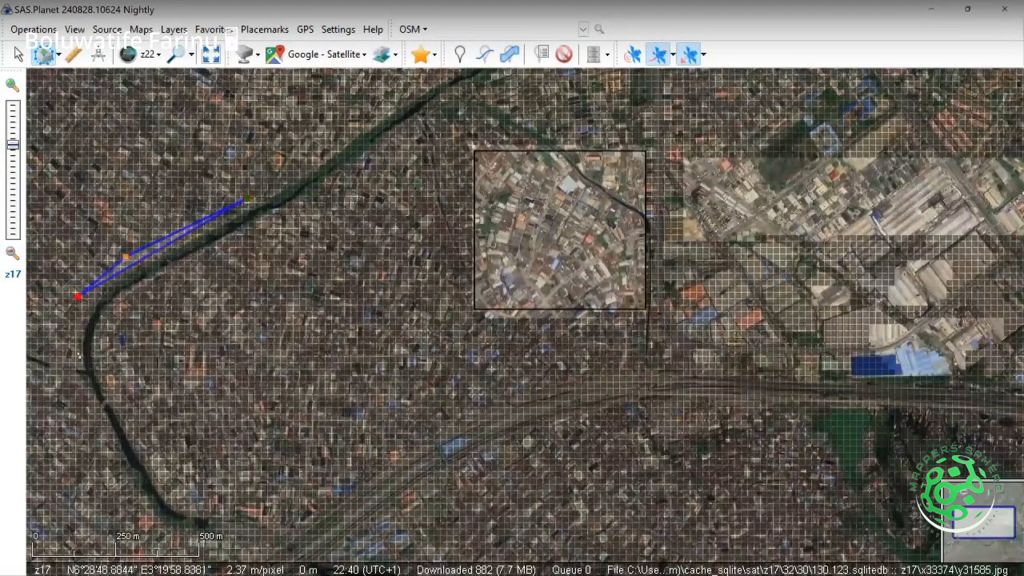
pyautogui.click(78, 371)
pyautogui.click(109, 444)
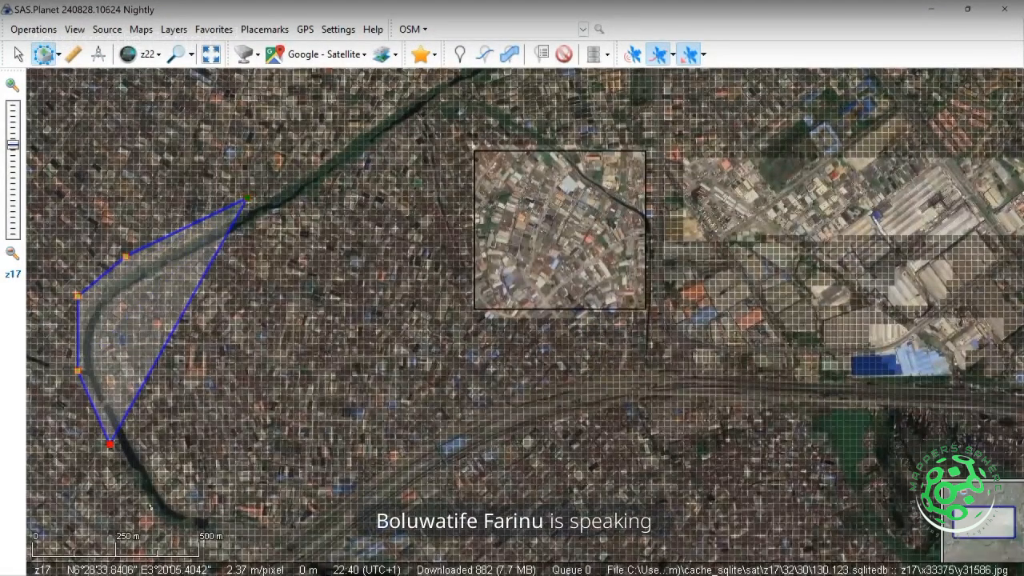
pyautogui.click(166, 525)
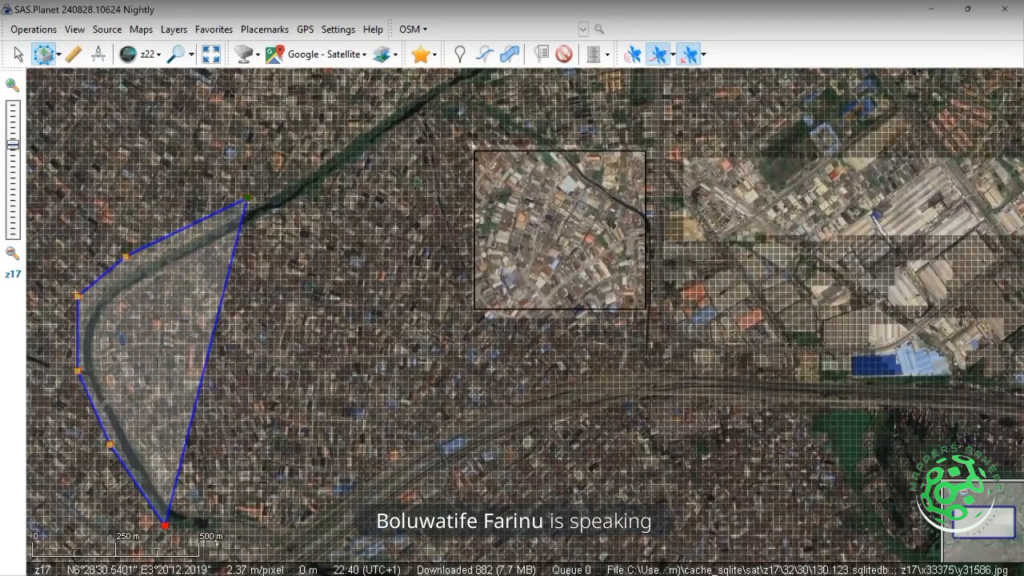
pyautogui.click(214, 540)
pyautogui.click(208, 496)
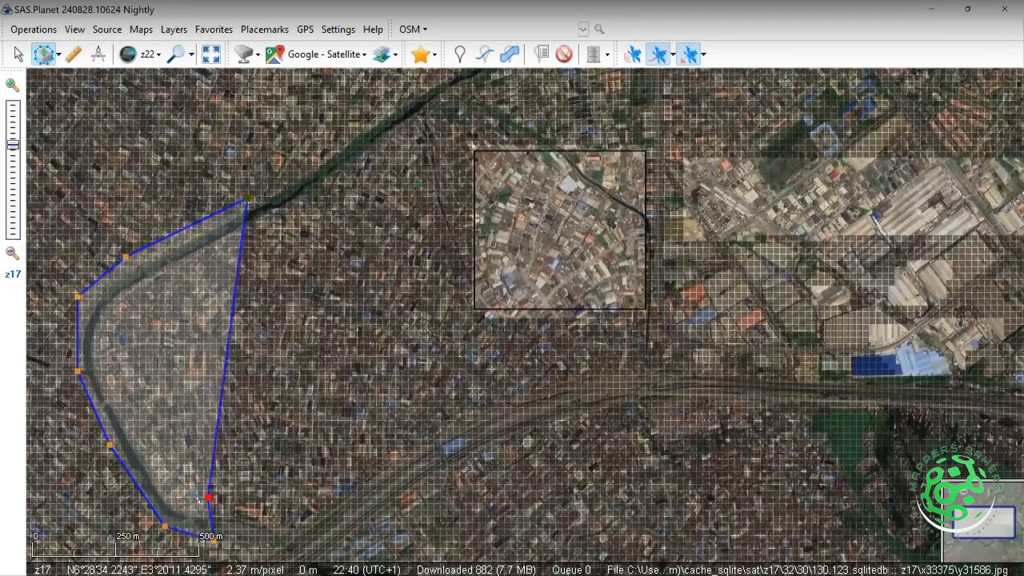
# Continue the polygon up the canal's inner bank and reposition the misplaced vertices so the outline follows the bend
pyautogui.click(181, 476)
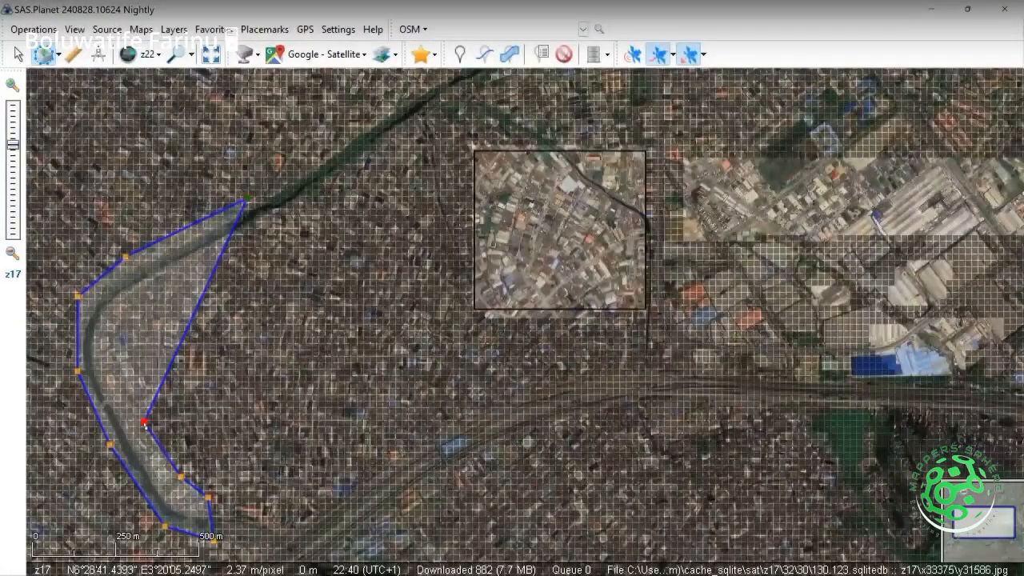
pyautogui.click(108, 352)
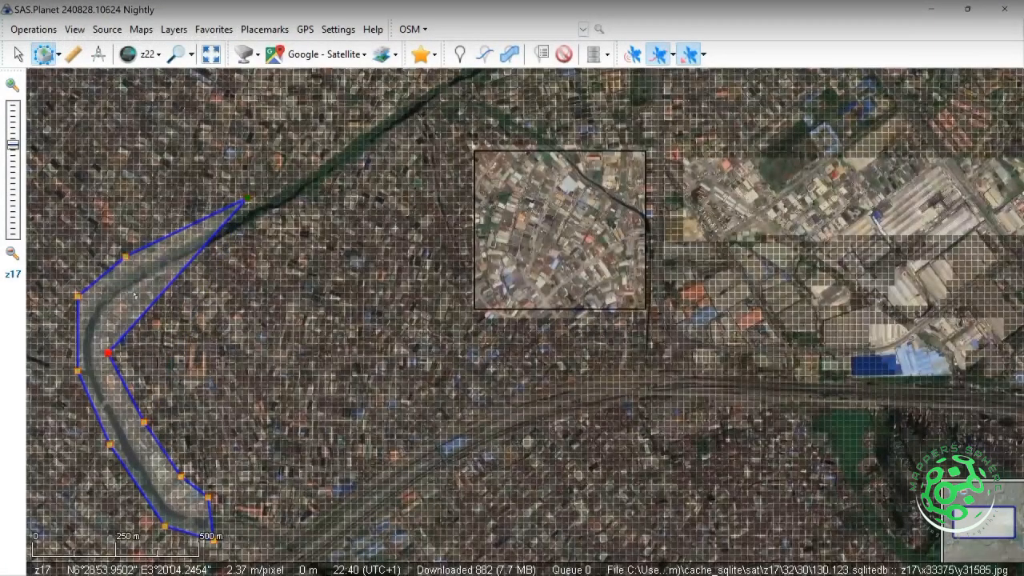
pyautogui.click(264, 238)
pyautogui.click(172, 310)
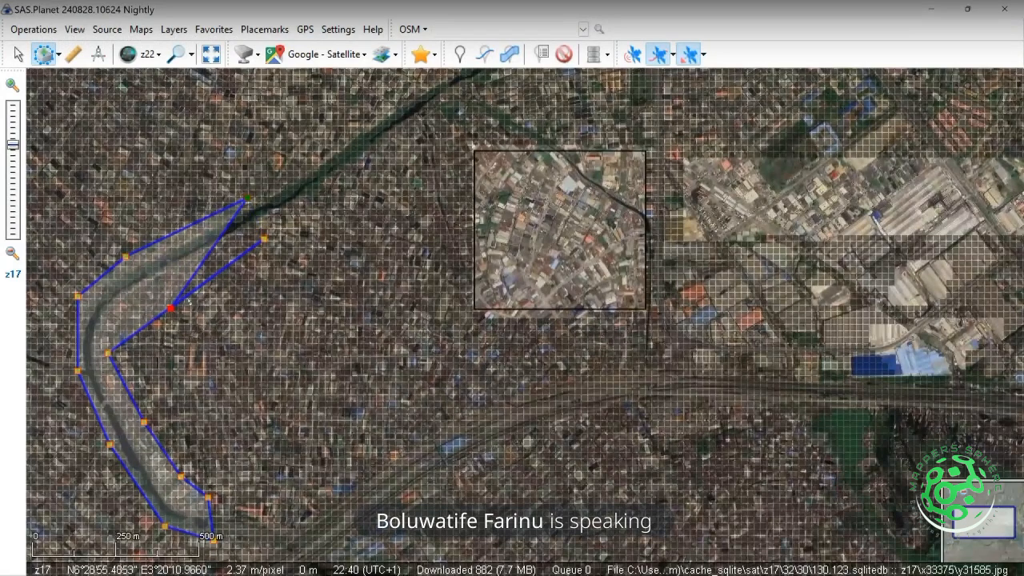
pyautogui.moveTo(172, 310); pyautogui.dragTo(257, 216)
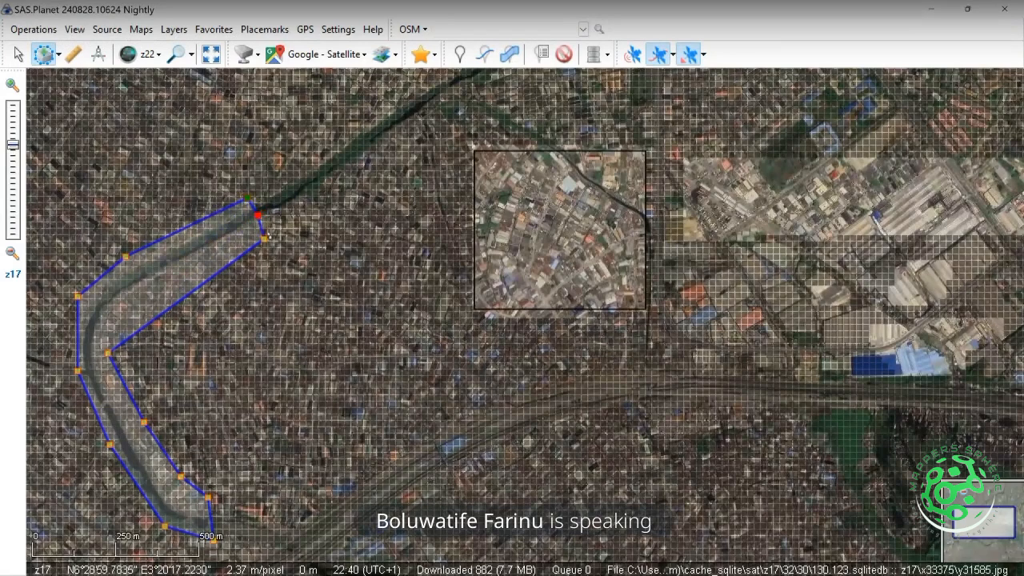
pyautogui.moveTo(264, 238); pyautogui.dragTo(137, 299)
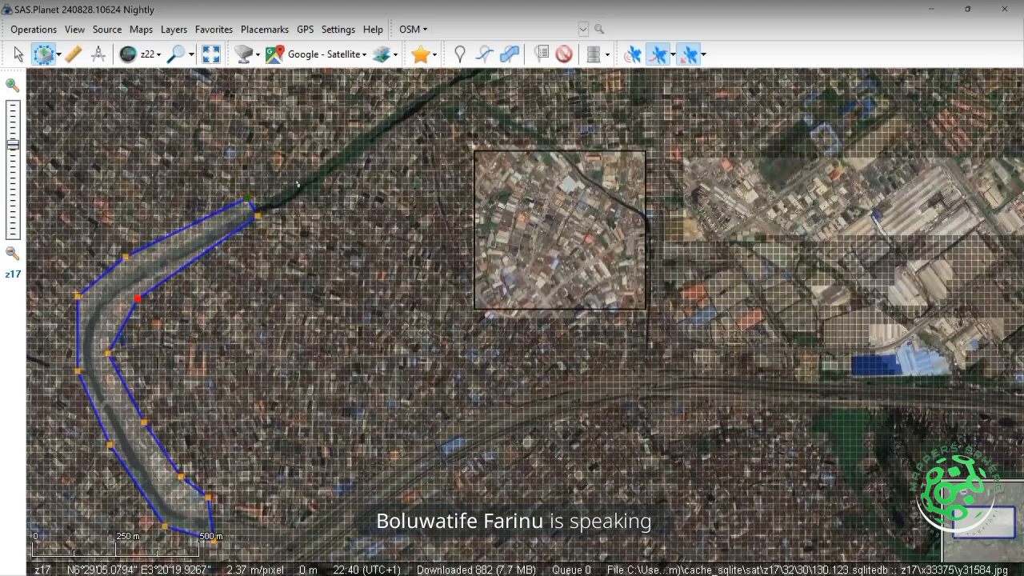
pyautogui.moveTo(257, 216); pyautogui.dragTo(168, 284)
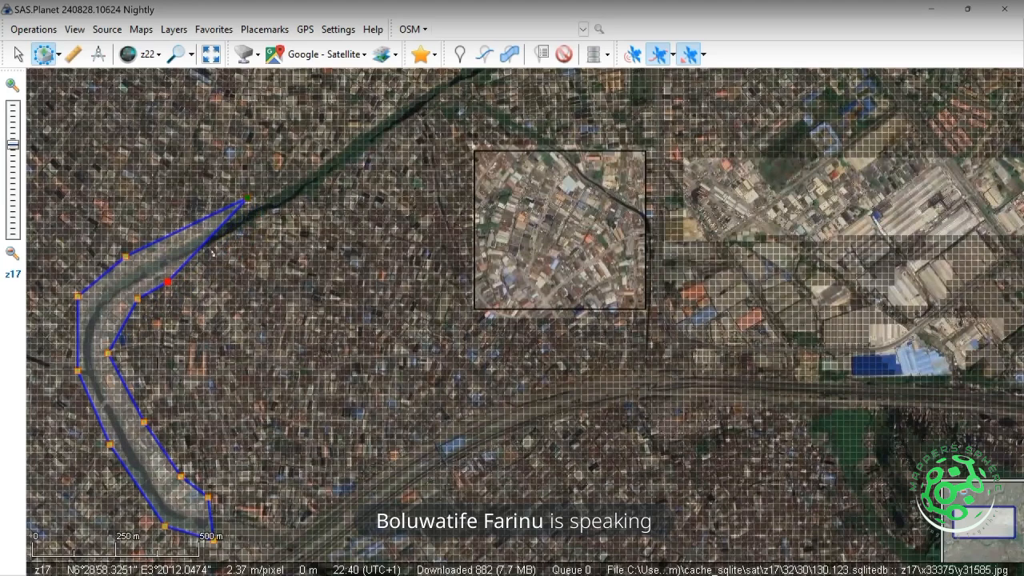
# Add the remaining polygon vertices along the canal's inner bank up to its northeastern end, enclosing the canal strip
pyautogui.click(201, 257)
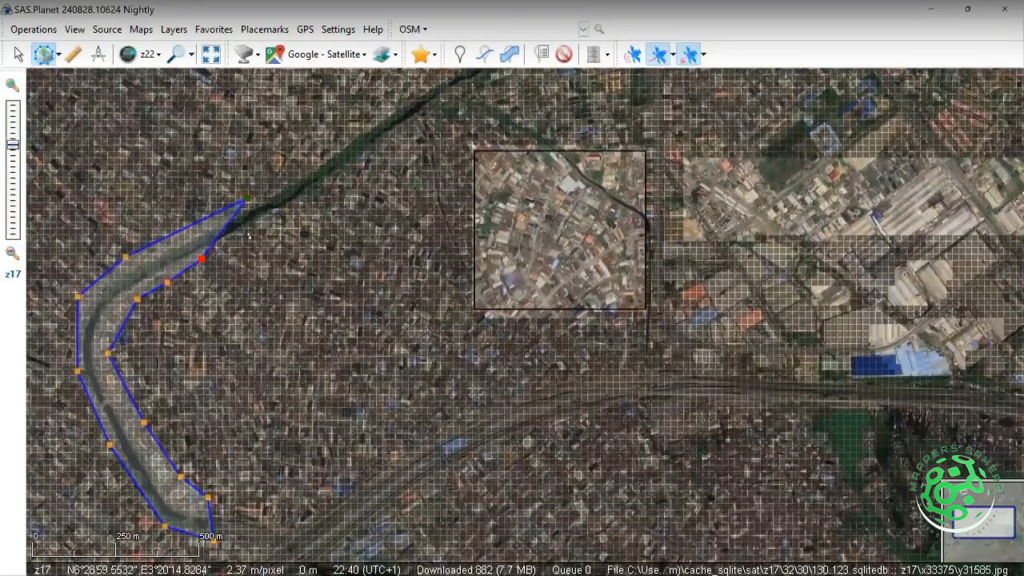
pyautogui.click(242, 238)
pyautogui.click(255, 227)
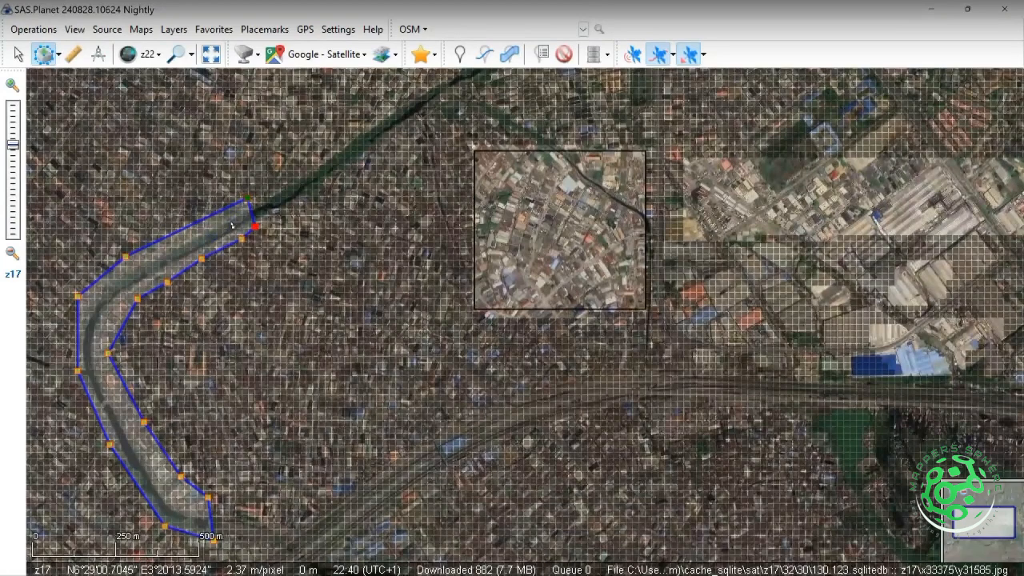
# Discard the current canal outline and trace a new polygonal selection along the outer bank from the northeastern end down to the southern end
pyautogui.click(250, 208)
pyautogui.press('Escape')
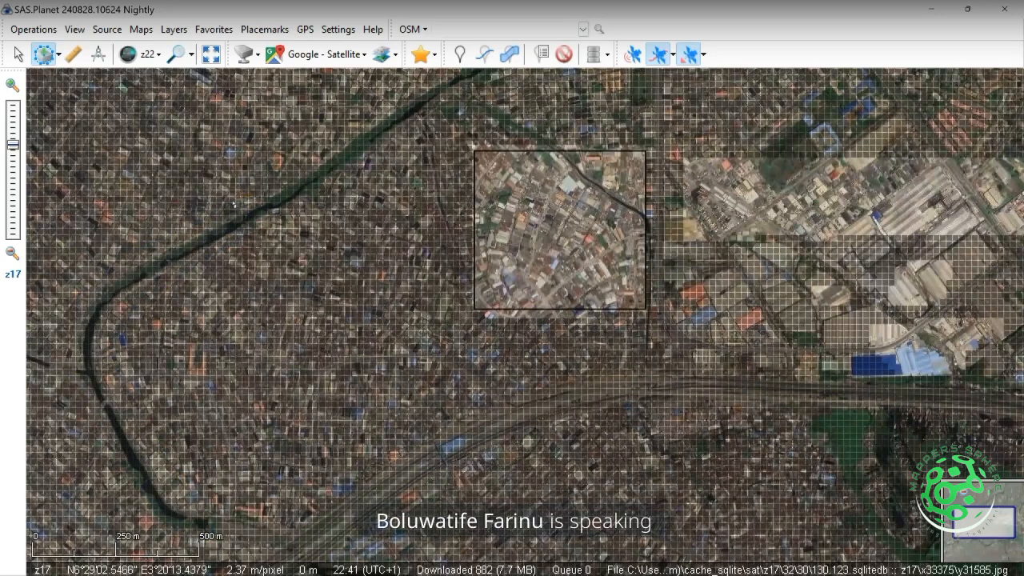
pyautogui.click(187, 221)
pyautogui.click(115, 264)
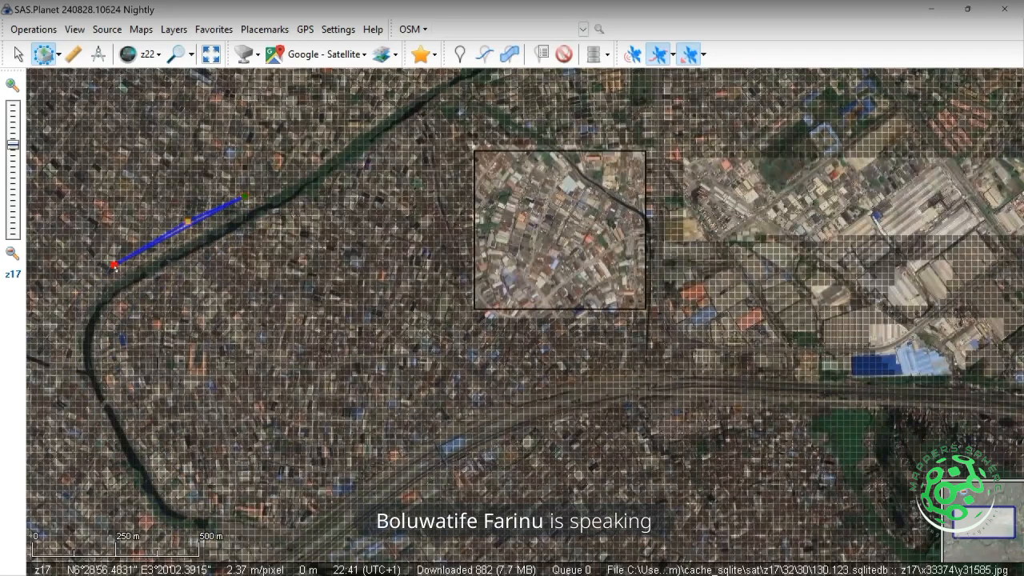
pyautogui.click(80, 312)
pyautogui.click(77, 379)
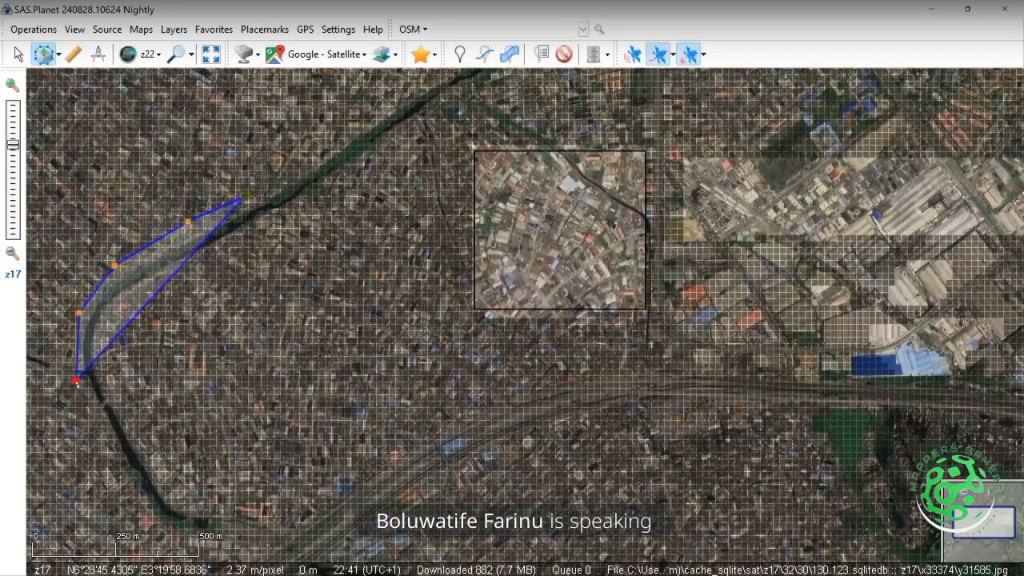
pyautogui.click(114, 463)
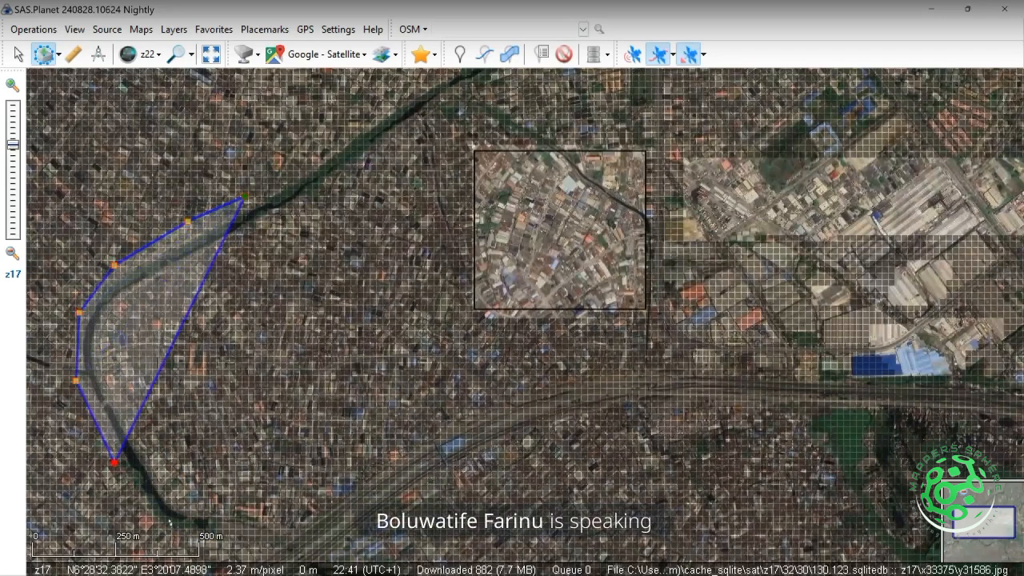
pyautogui.click(169, 533)
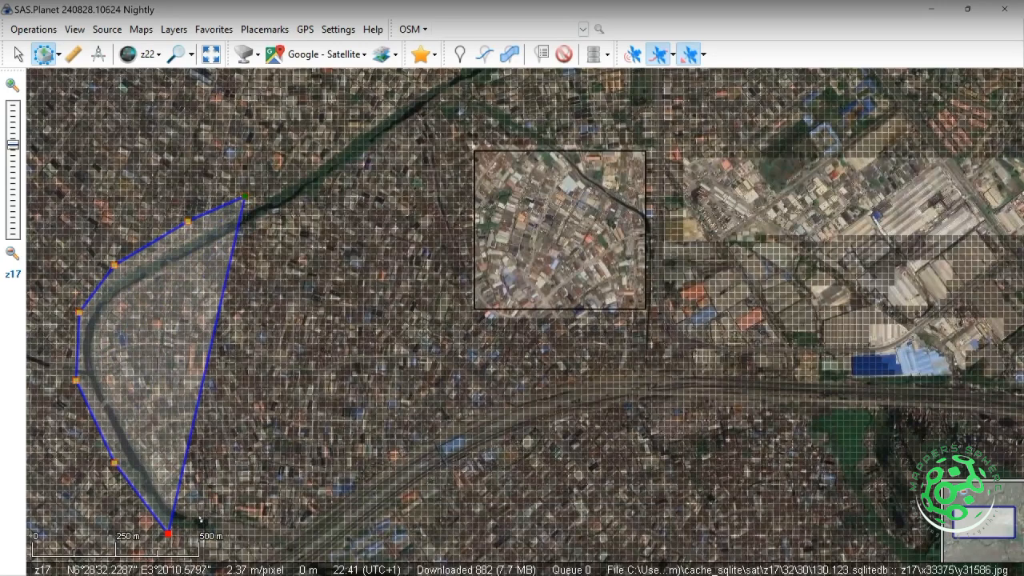
# Carry the polygonal selection around the canal's southern end and back up the inner bank to its northeastern end, enclosing the strip
pyautogui.click(199, 509)
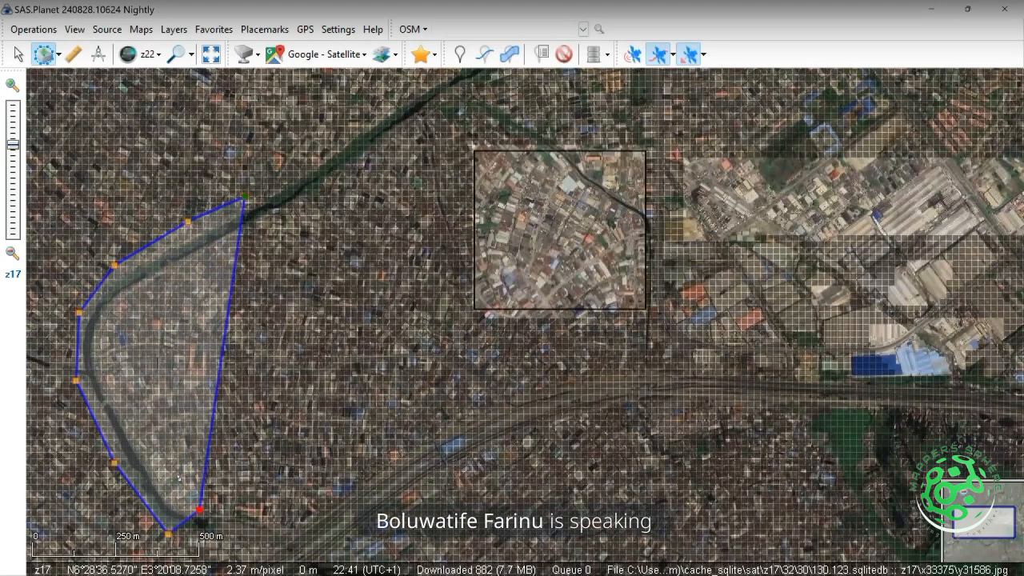
pyautogui.click(175, 475)
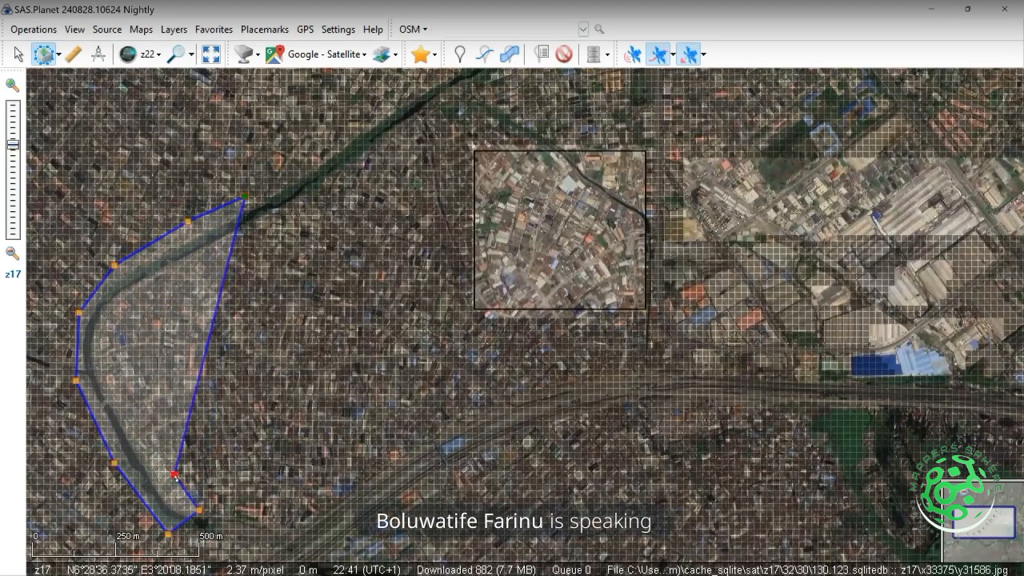
pyautogui.click(129, 398)
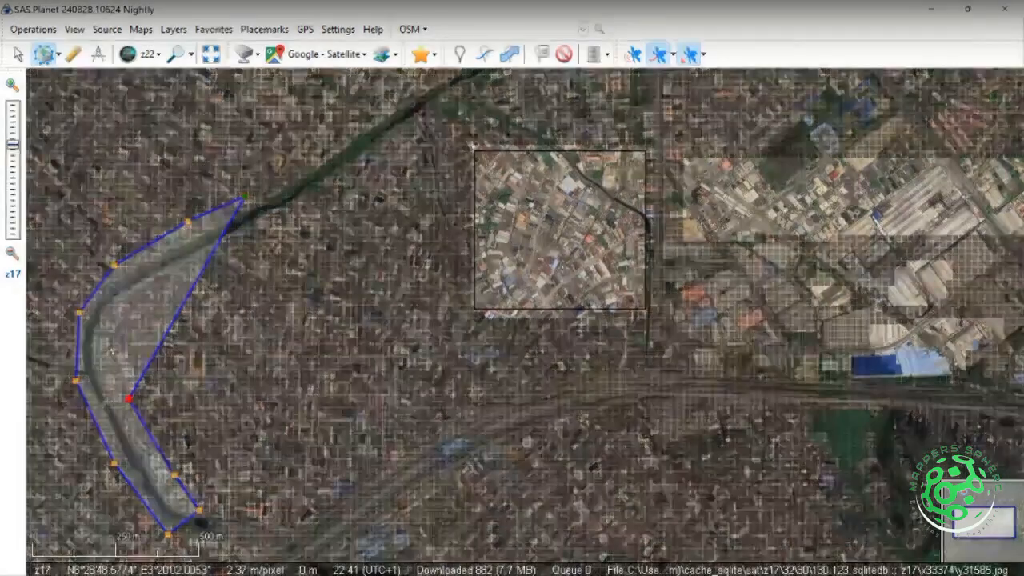
pyautogui.click(110, 346)
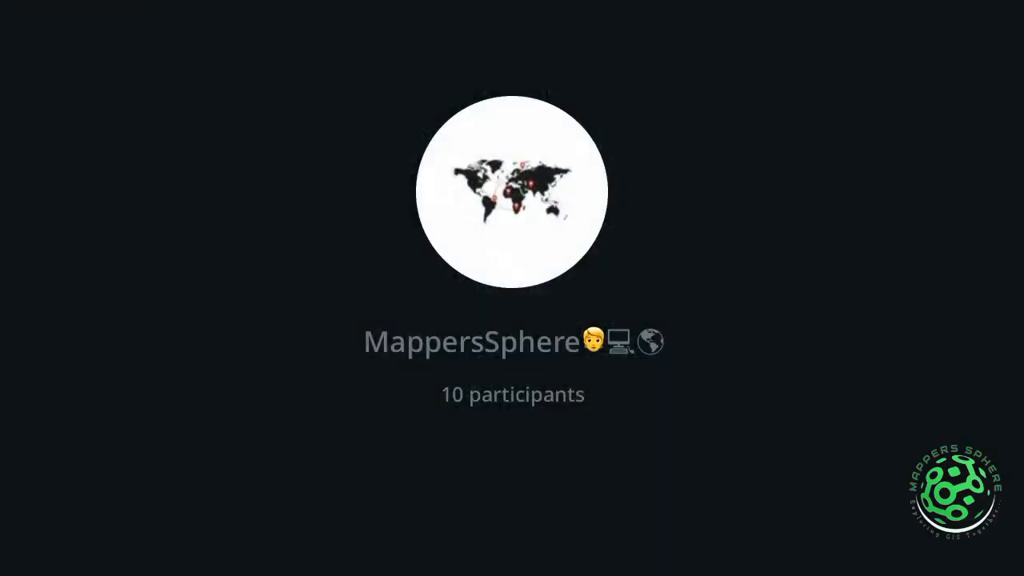
pyautogui.click(136, 296)
pyautogui.click(251, 232)
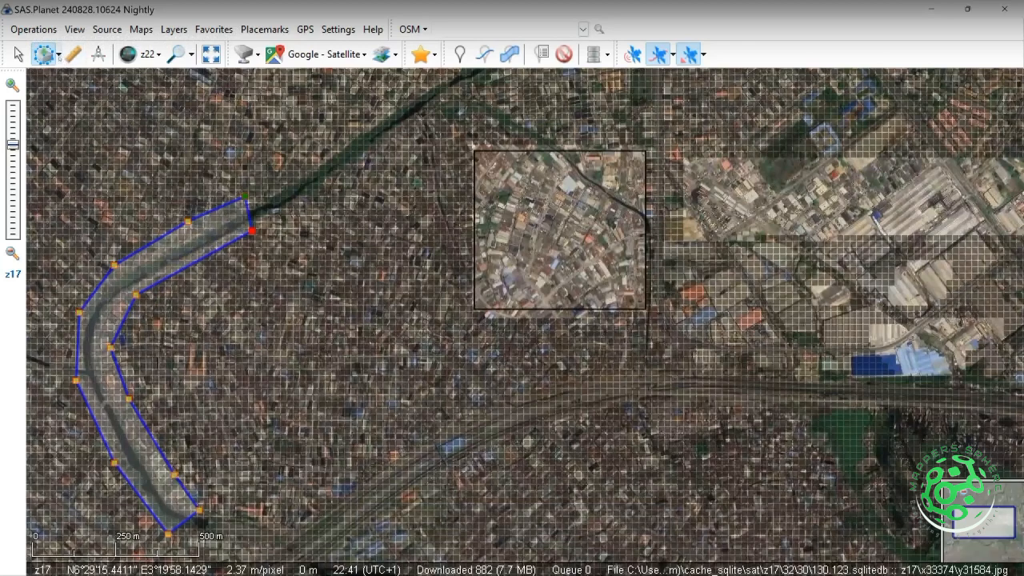
# Load the last selection, review its GeoTIFF stitch settings in the Selection Manager, and close it without starting
pyautogui.click(44, 54)
pyautogui.click(44, 53)
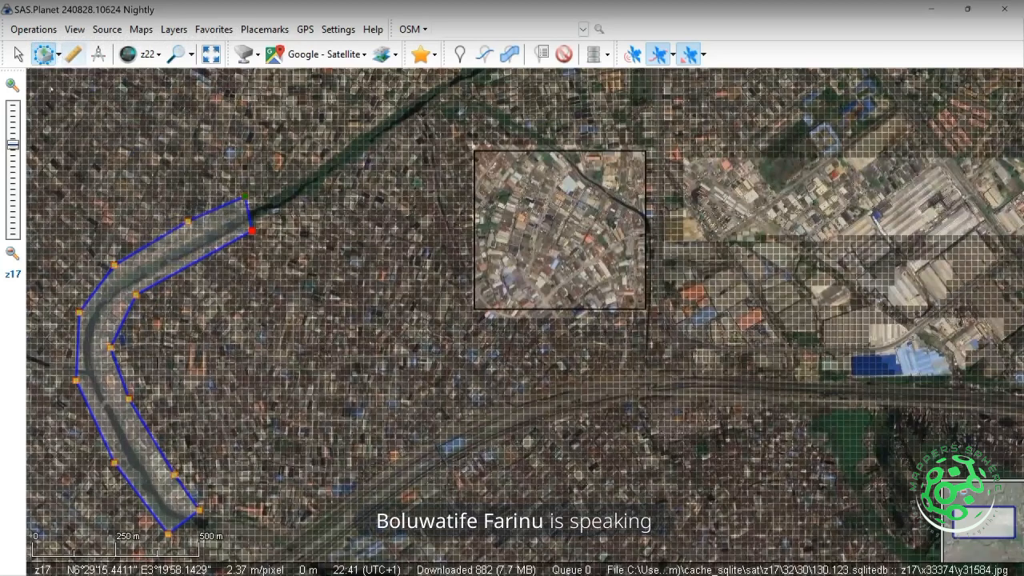
pyautogui.click(44, 54)
pyautogui.click(51, 54)
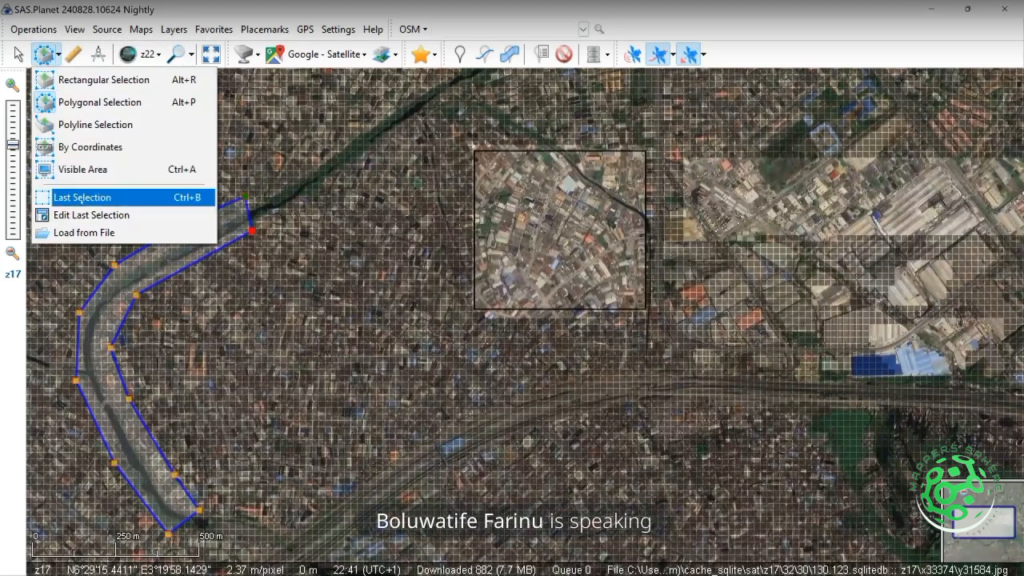
pyautogui.click(82, 198)
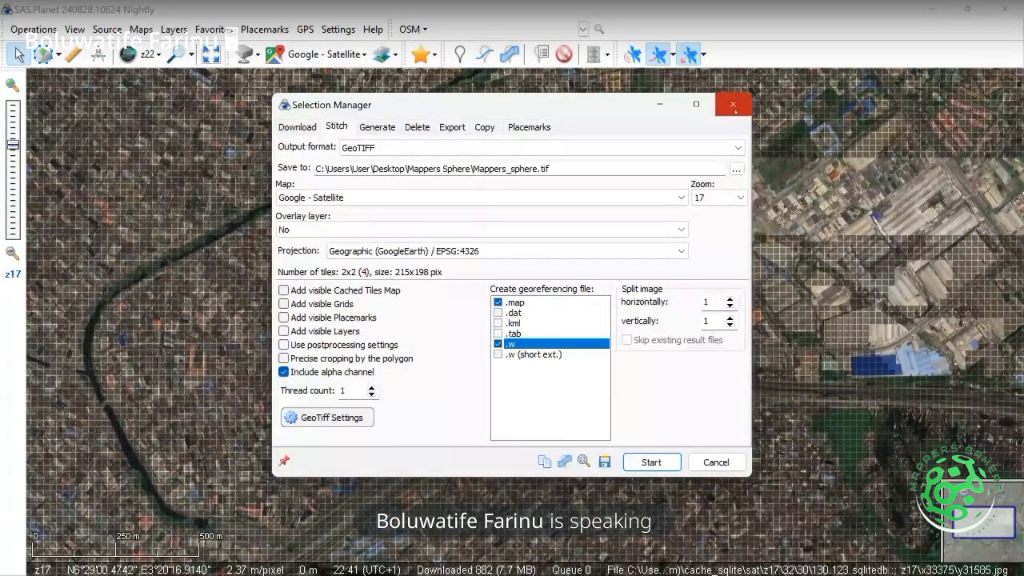
pyautogui.click(732, 105)
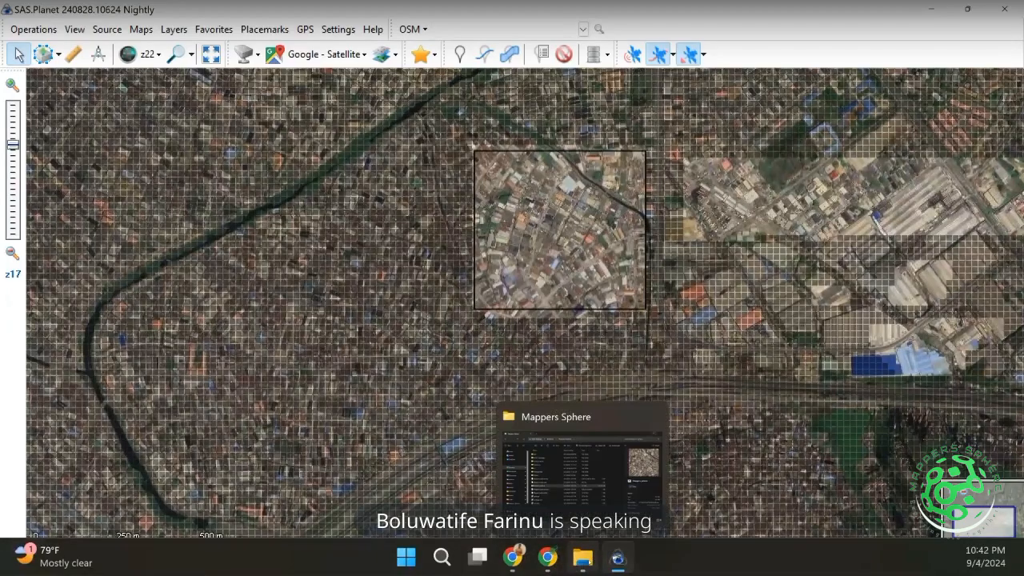
# Switch to File Explorer, find the Boundary KML in the mygeodata folder under Downloads, and bring it into SAS.Planet for import
pyautogui.click(583, 558)
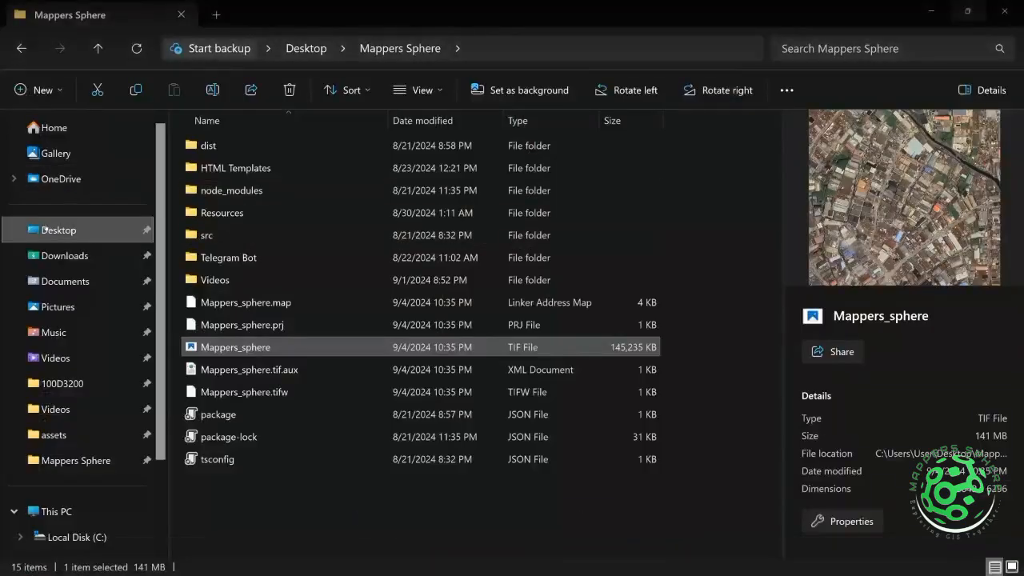
pyautogui.click(48, 256)
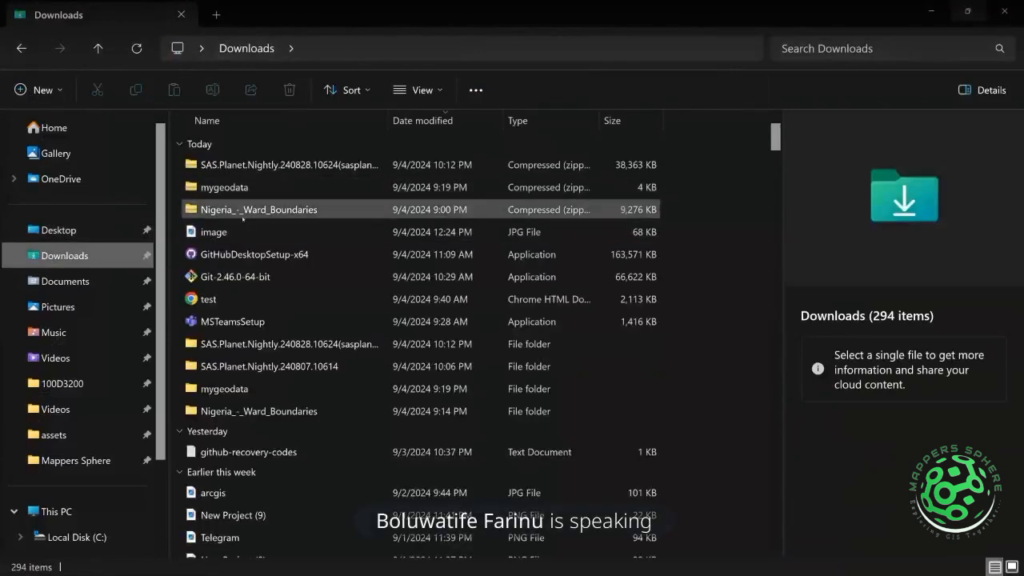
pyautogui.click(208, 389)
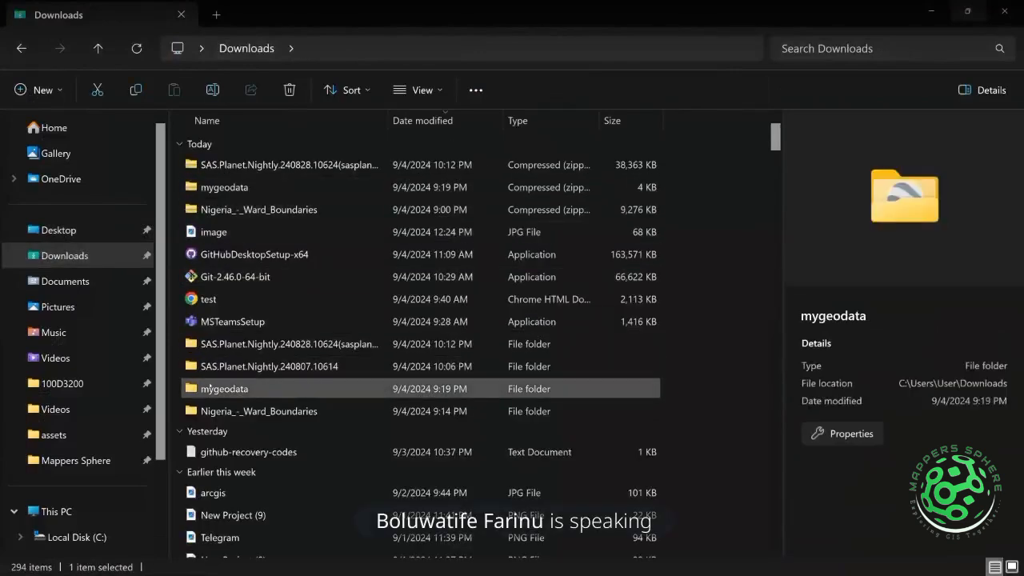
pyautogui.doubleClick(208, 389)
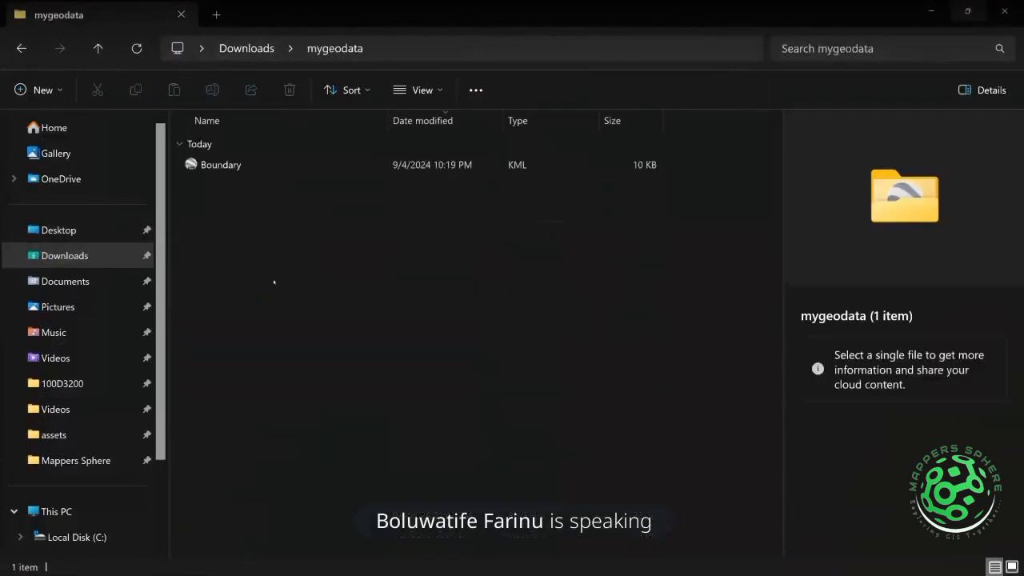
pyautogui.click(238, 162)
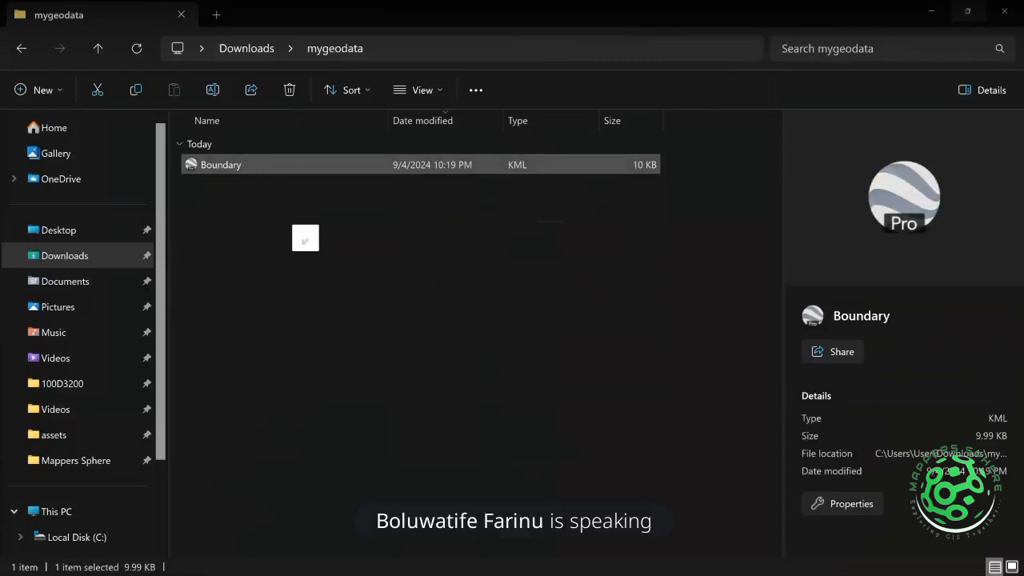
pyautogui.moveTo(515, 565); pyautogui.dragTo(619, 557)
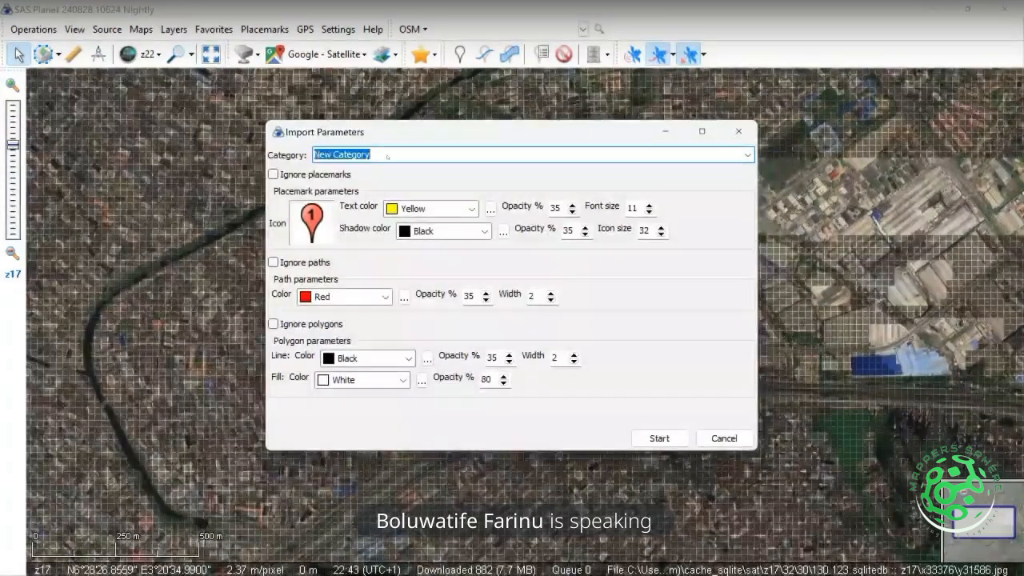
# Import the boundary file into a category named Lagos Boundary and fit the imported item to the screen
pyautogui.write('Lagos Boundary')
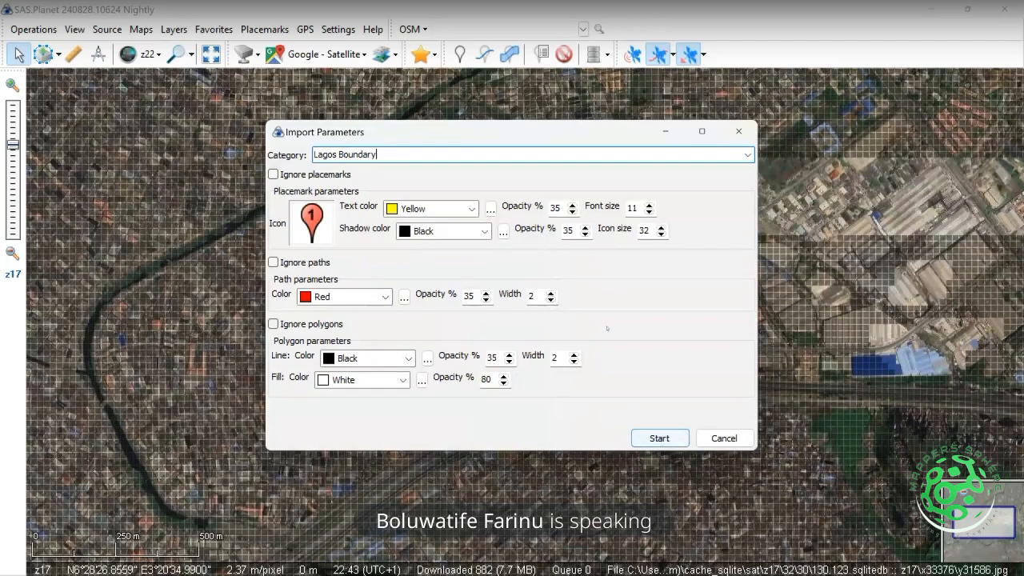
pyautogui.click(656, 440)
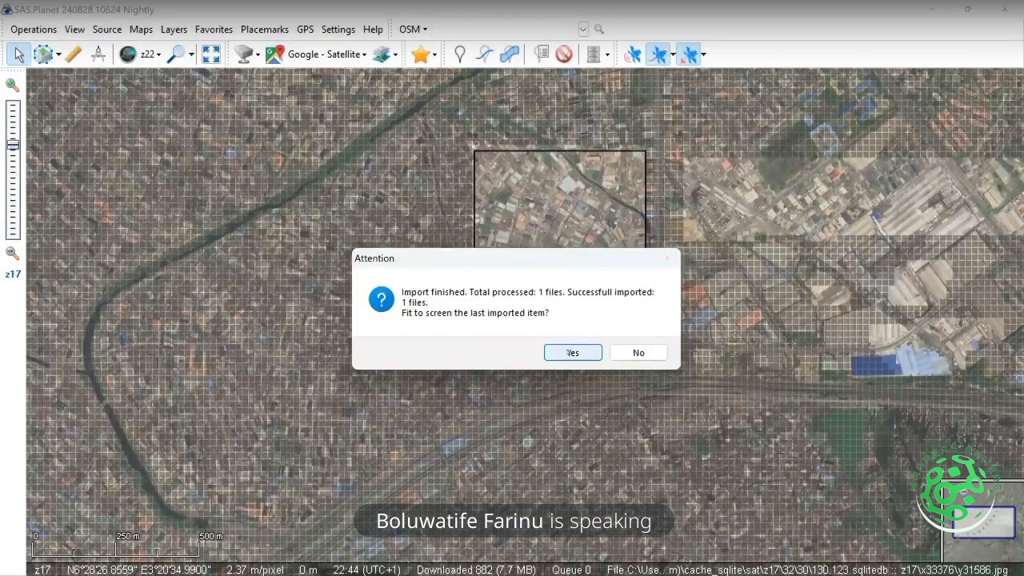
pyautogui.click(573, 353)
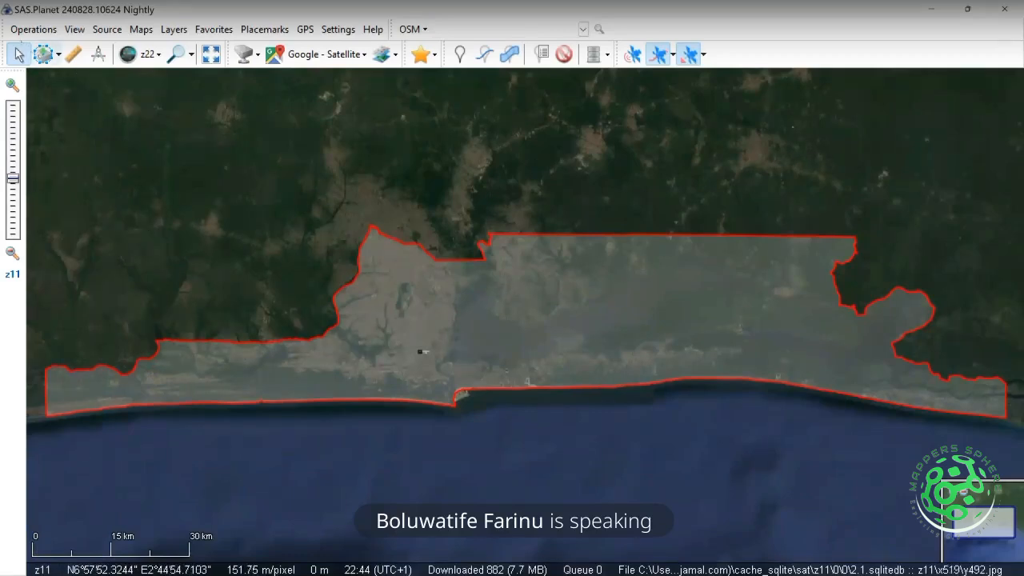
# Start a polygonal selection at the imported boundary's northwestern corner and place vertices eastward just above its northern edge to the first dip
pyautogui.click(44, 54)
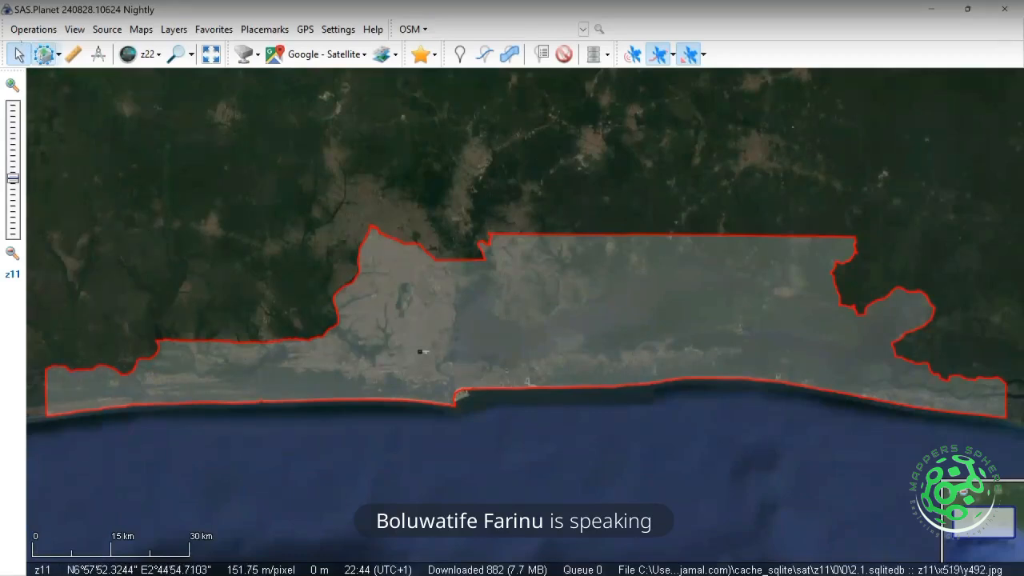
pyautogui.click(44, 365)
pyautogui.click(71, 363)
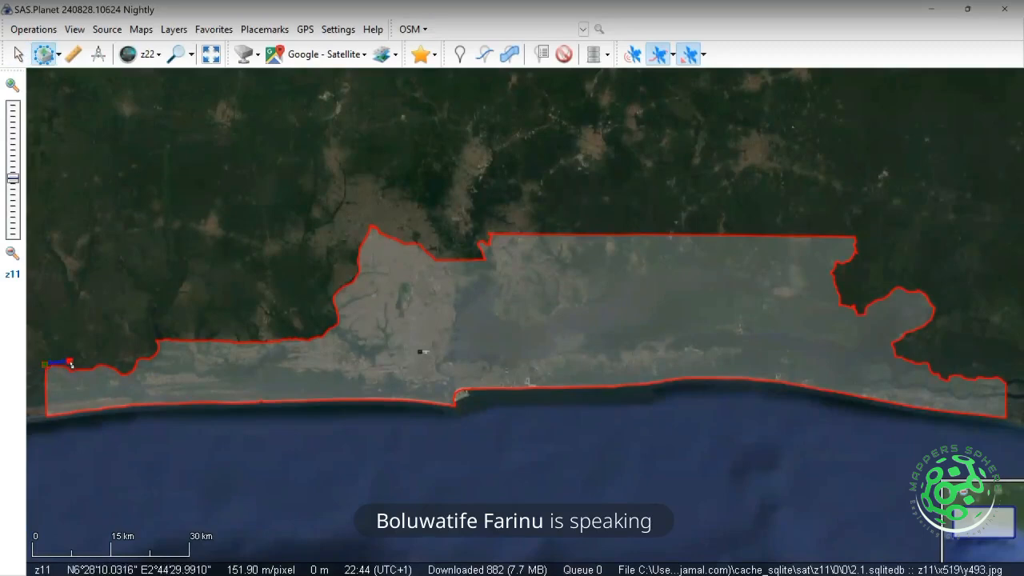
pyautogui.moveTo(70, 363); pyautogui.dragTo(57, 358)
pyautogui.click(62, 357)
pyautogui.click(69, 362)
pyautogui.click(89, 360)
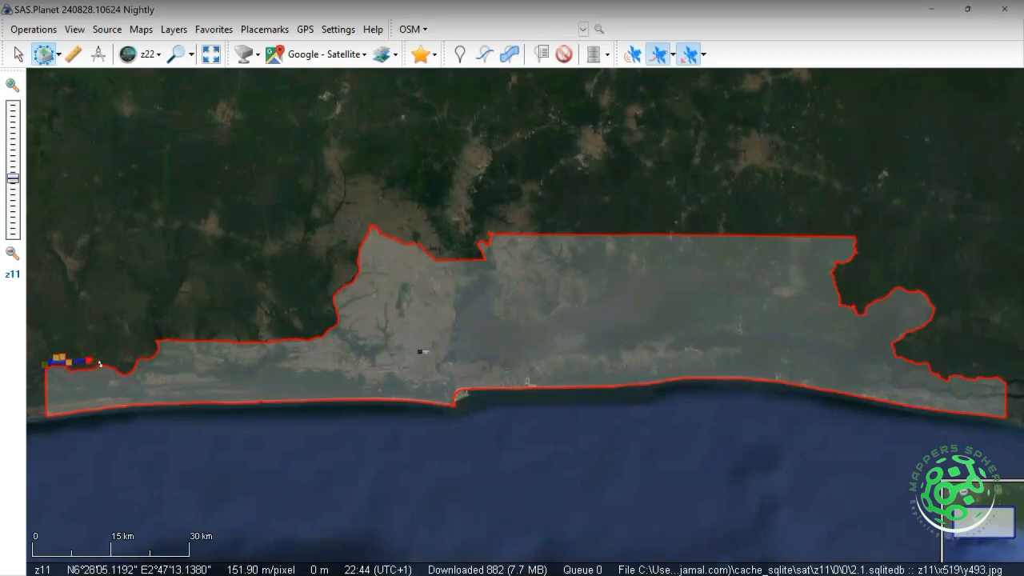
pyautogui.click(106, 358)
pyautogui.click(127, 363)
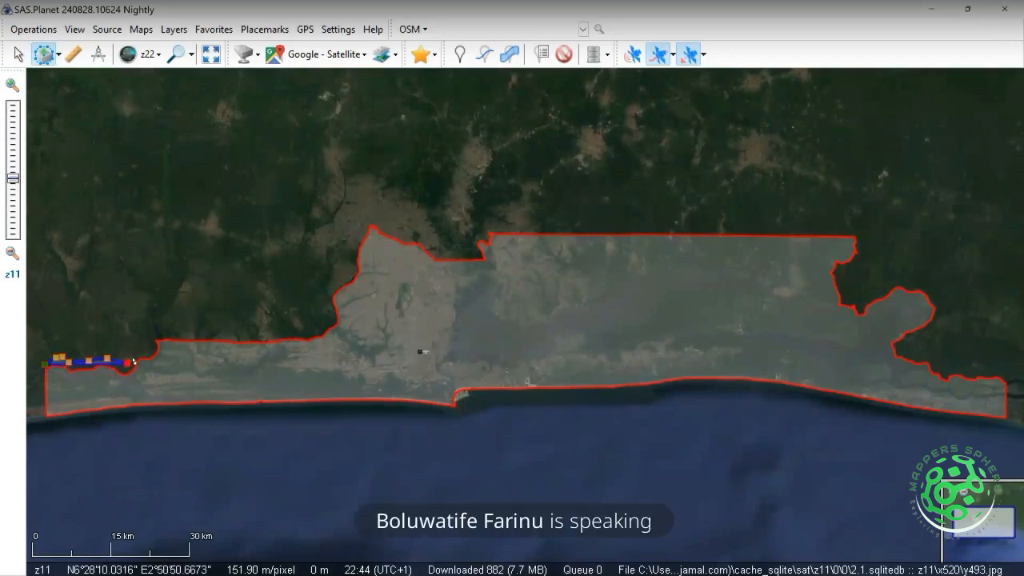
# Extend the polygonal selection eastward above the boundary's northern edge, from the first dip to where the edge starts bending north
pyautogui.click(137, 352)
pyautogui.click(148, 334)
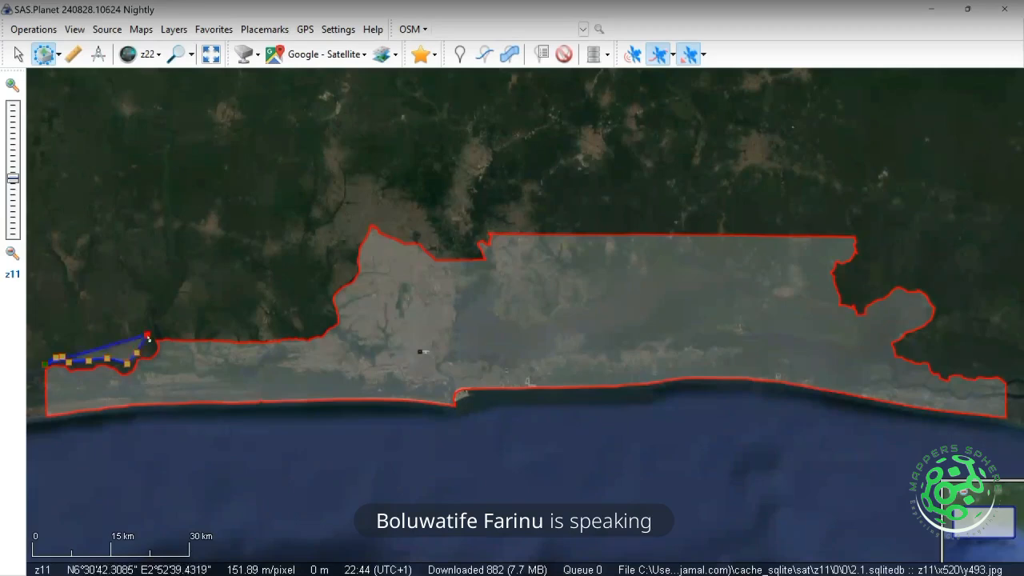
pyautogui.click(174, 324)
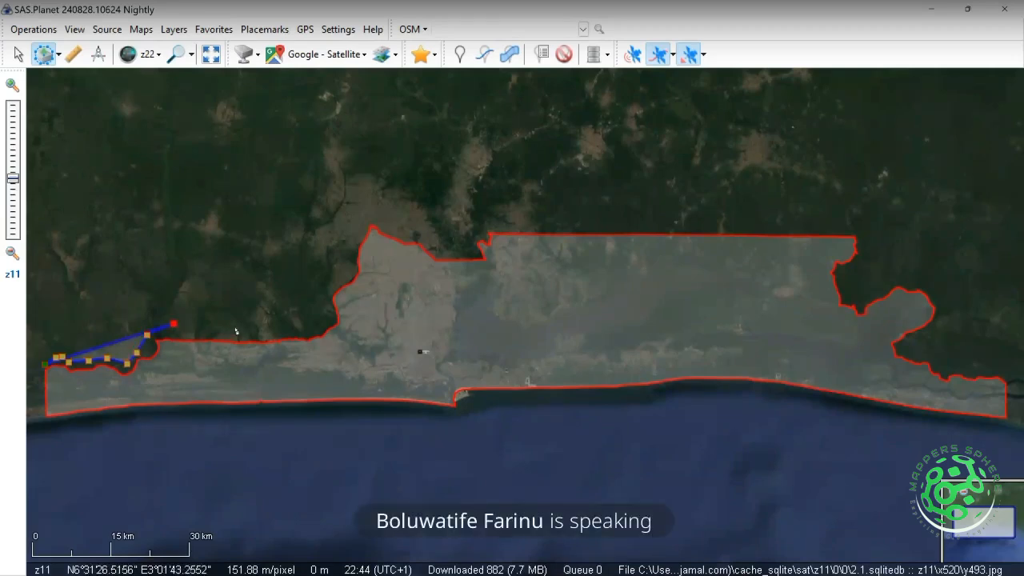
pyautogui.click(234, 327)
pyautogui.click(284, 330)
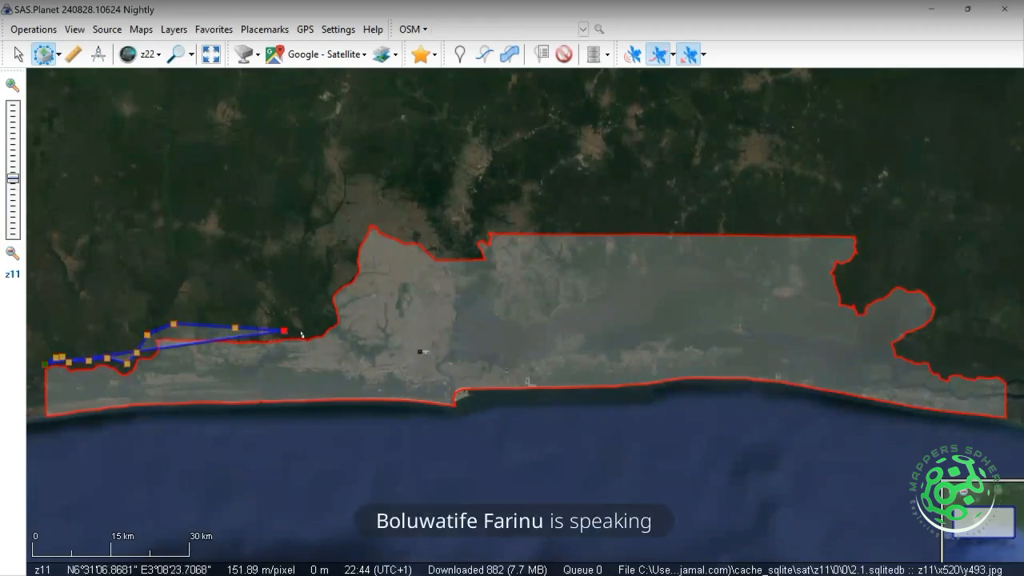
pyautogui.click(302, 332)
pyautogui.click(317, 331)
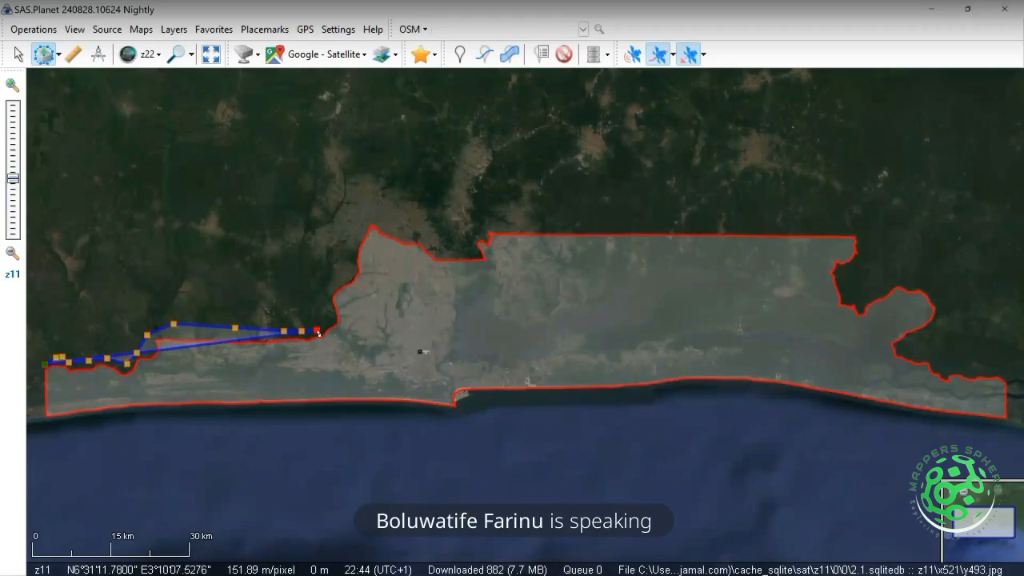
# Add three closely spaced selection vertices running northeast through the settlement just outside the boundary line
pyautogui.scroll(-1, 308, 317)
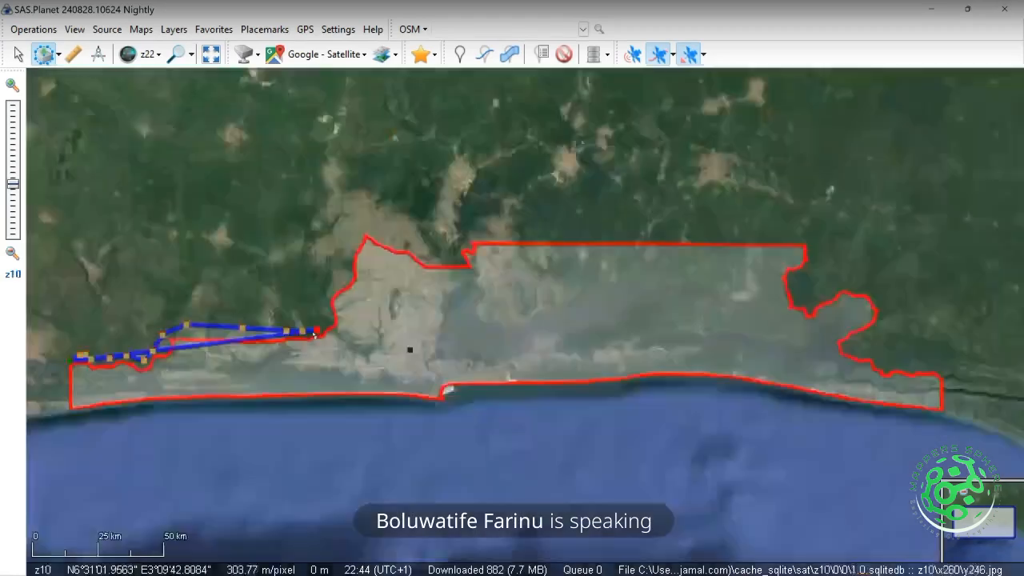
pyautogui.scroll(5, 314, 335)
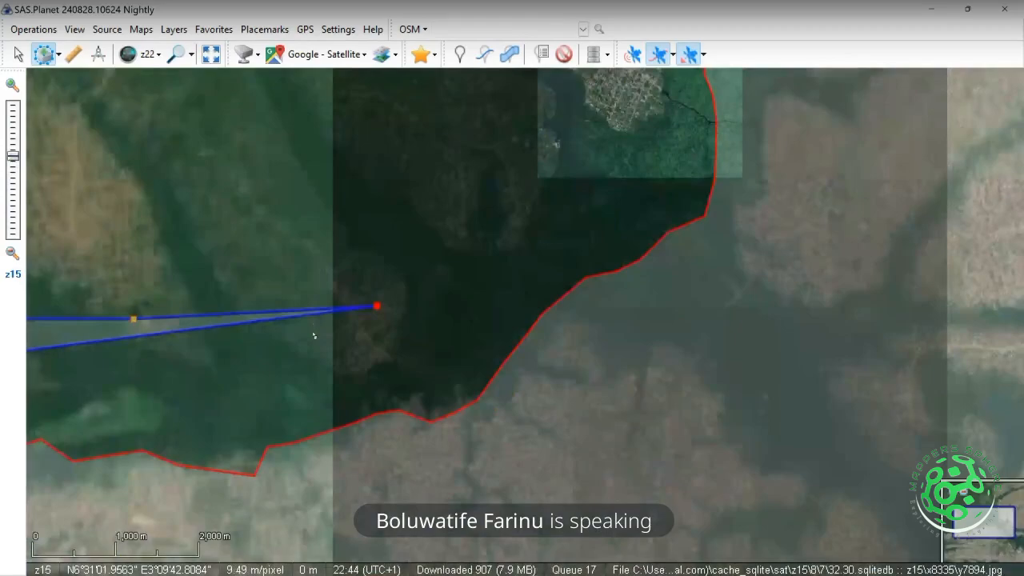
pyautogui.scroll(1, 314, 336)
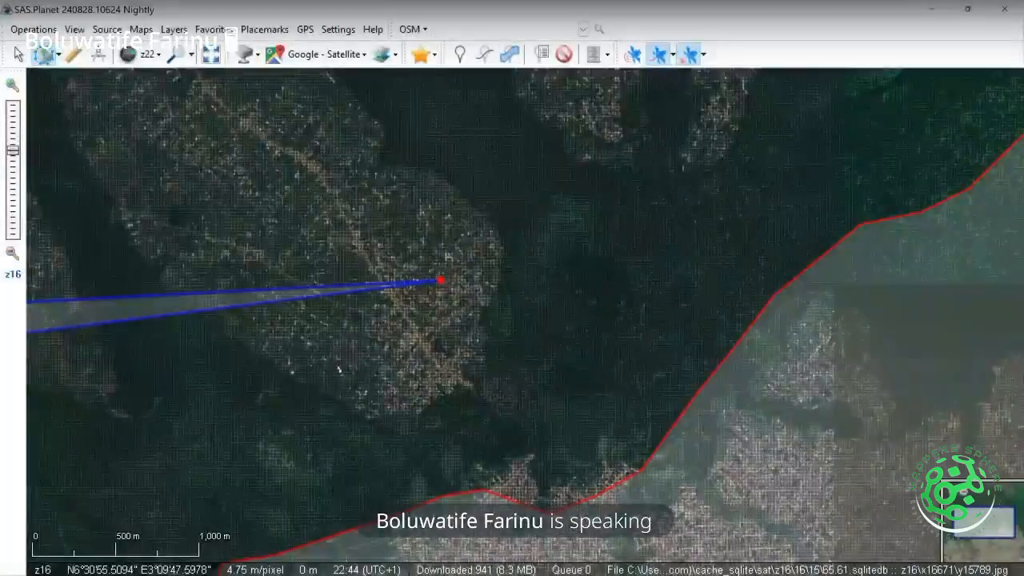
pyautogui.scroll(1, 338, 368)
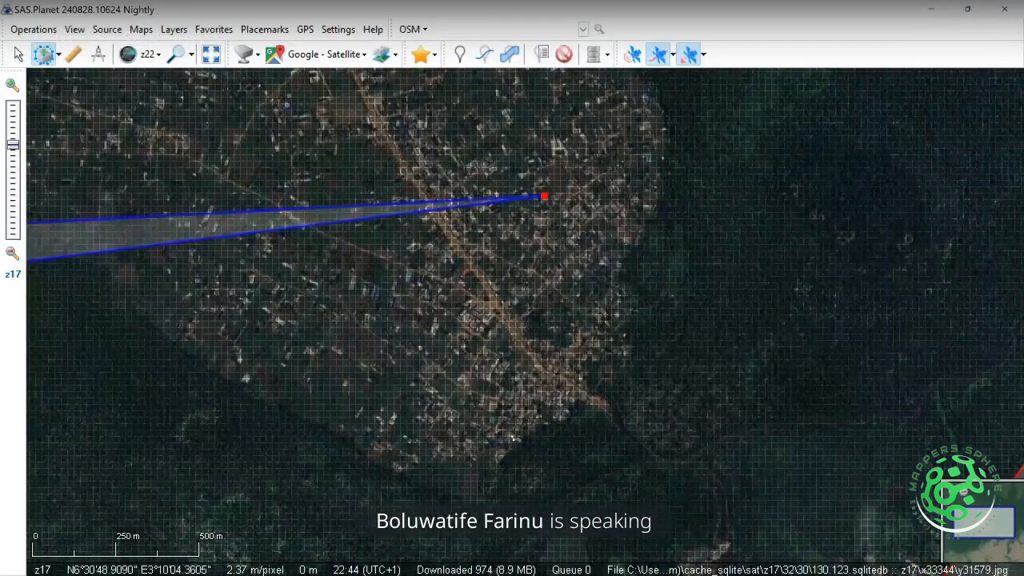
pyautogui.scroll(-2, 512, 433)
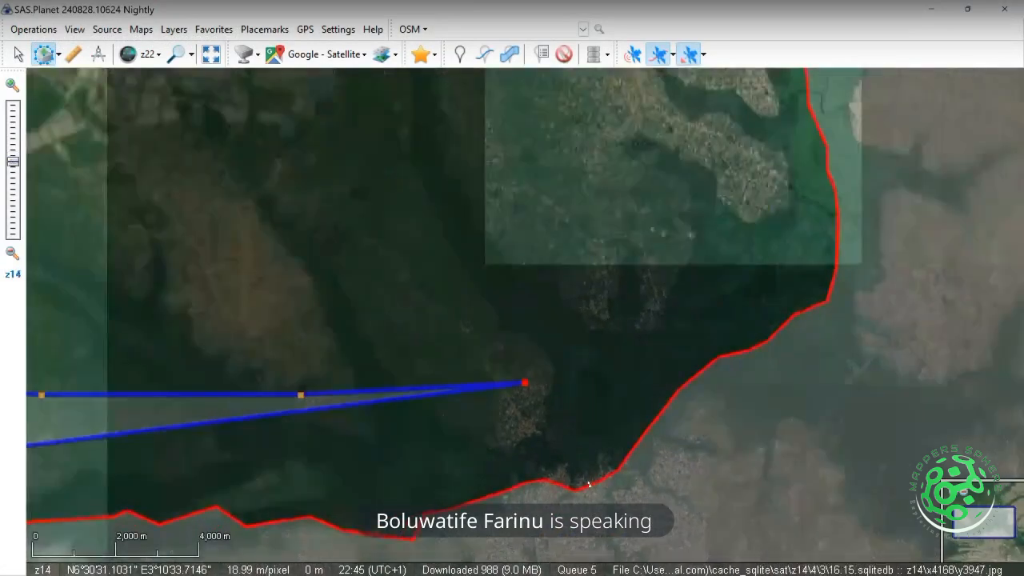
pyautogui.scroll(2, 588, 484)
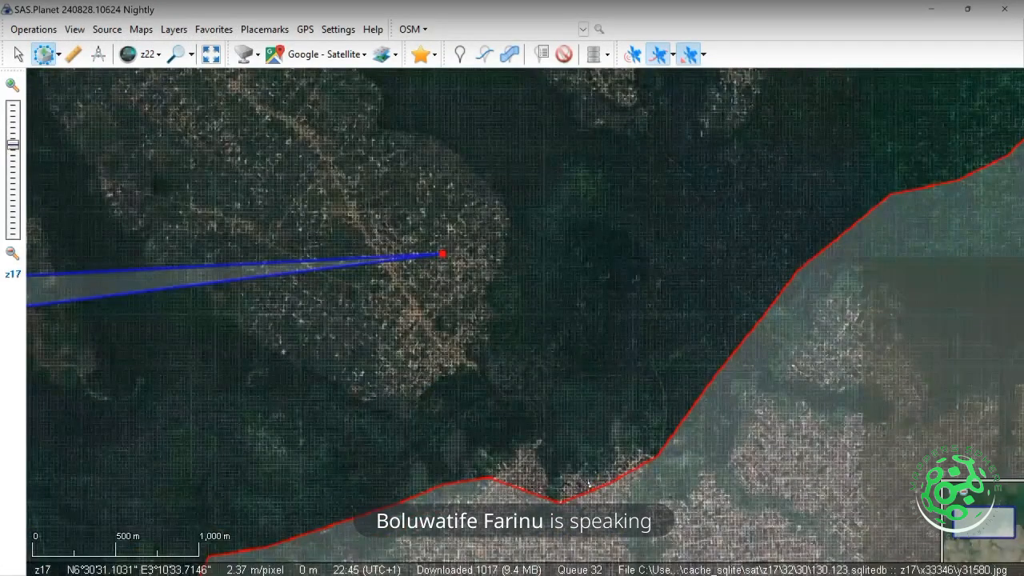
pyautogui.scroll(1, 589, 484)
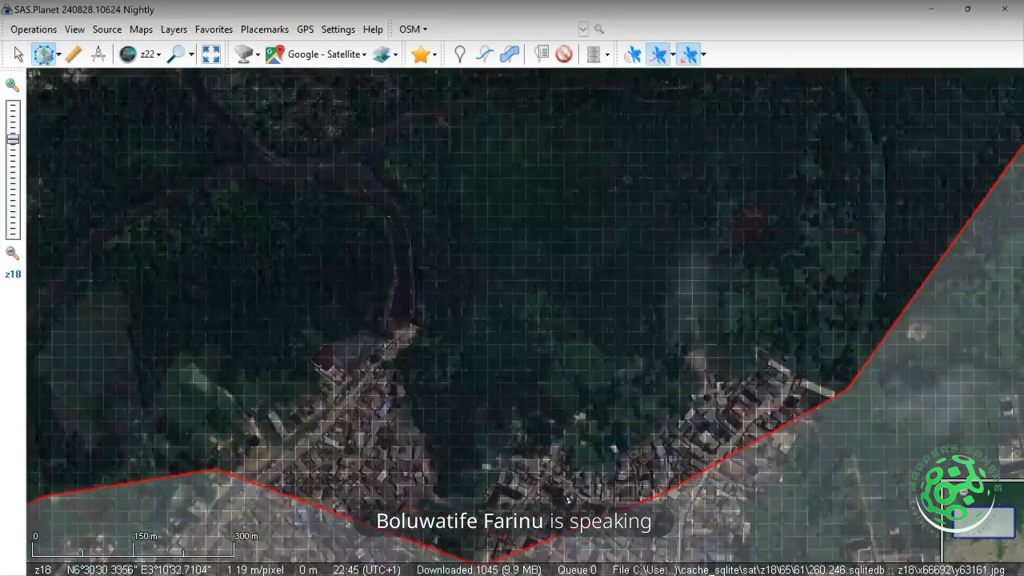
pyautogui.click(567, 498)
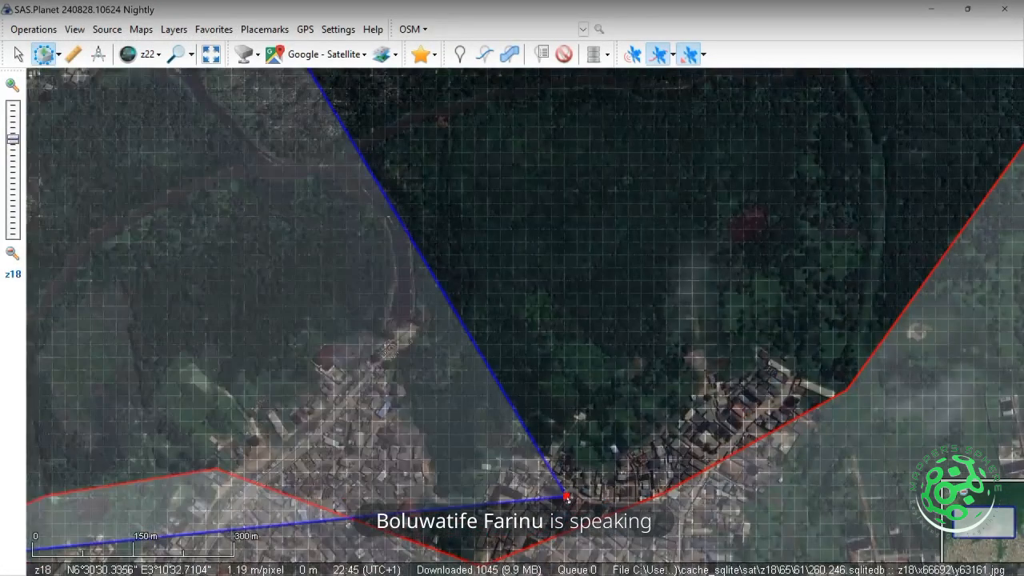
pyautogui.click(654, 468)
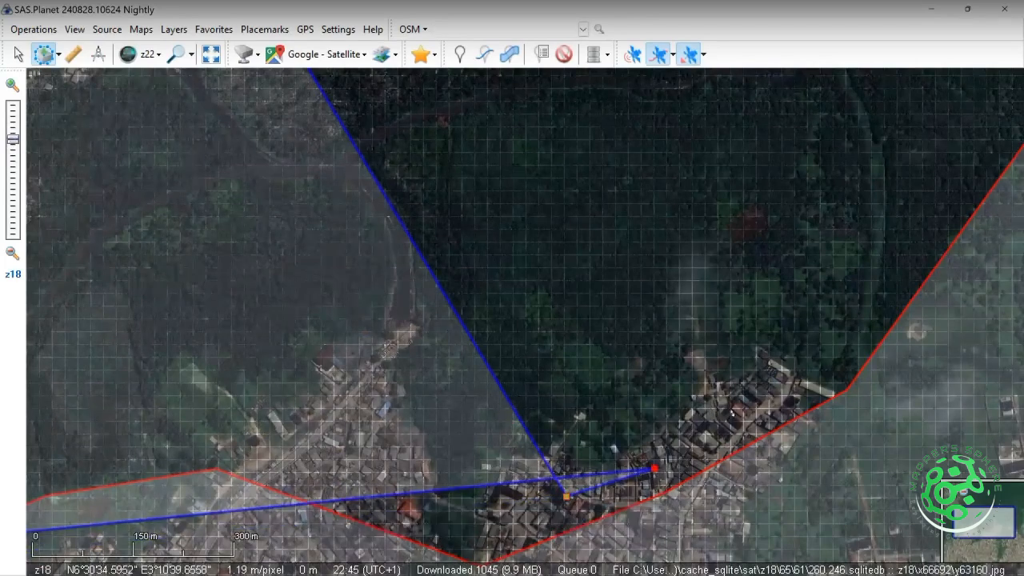
pyautogui.click(747, 414)
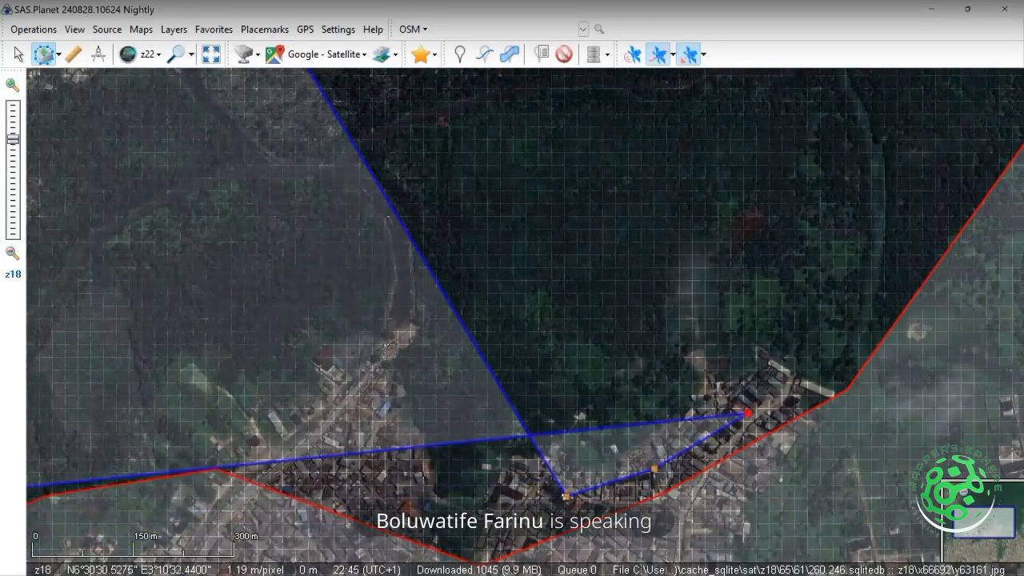
# Reposition the selection vertices around the settlement so they run northeast just outside the boundary line
pyautogui.click(648, 298)
pyautogui.moveTo(649, 300); pyautogui.dragTo(615, 403)
pyautogui.moveTo(618, 391); pyautogui.dragTo(846, 308)
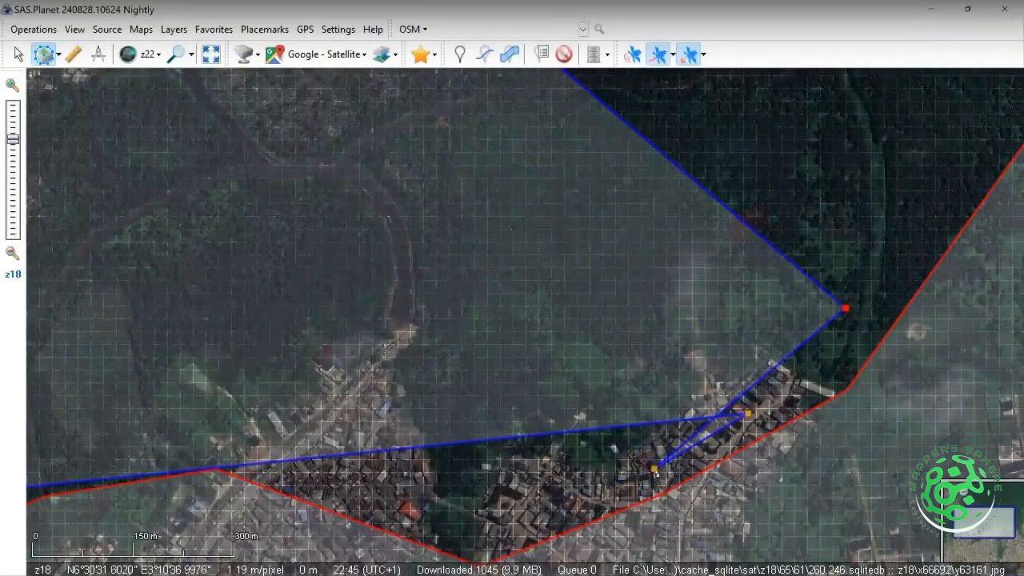
pyautogui.moveTo(655, 468); pyautogui.dragTo(817, 378)
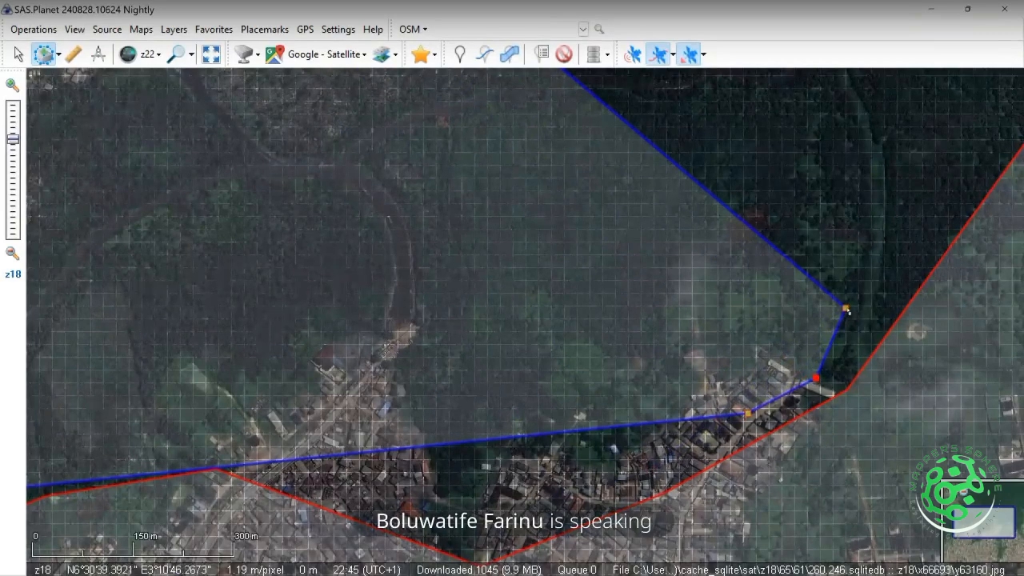
pyautogui.moveTo(846, 308); pyautogui.dragTo(886, 311)
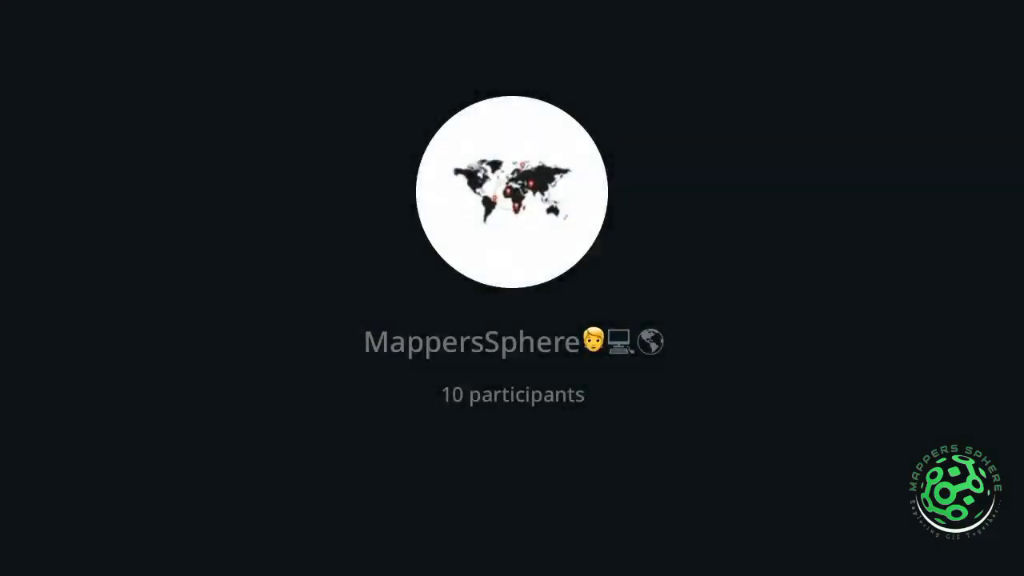
pyautogui.click(917, 250)
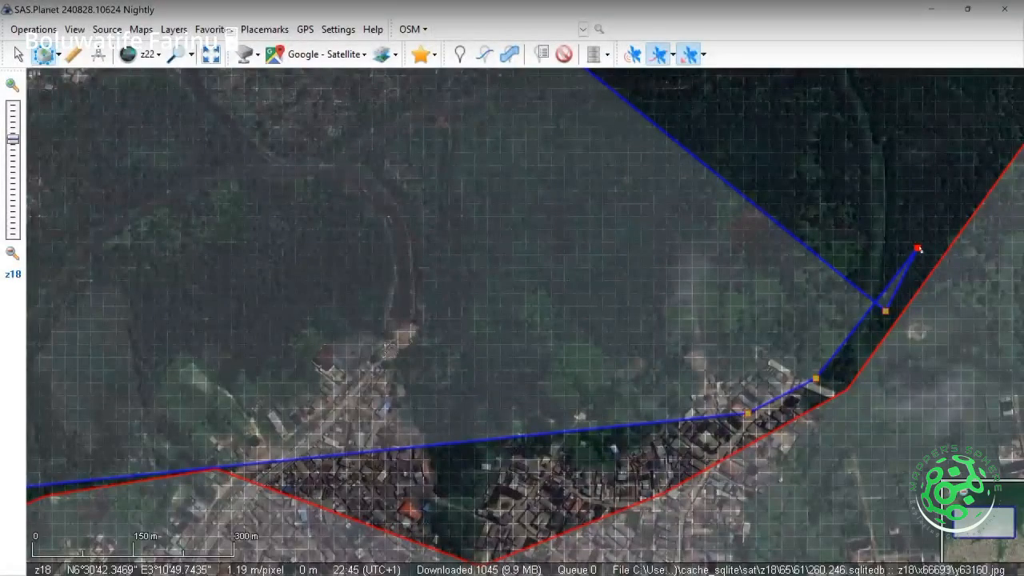
pyautogui.moveTo(917, 251); pyautogui.dragTo(849, 351)
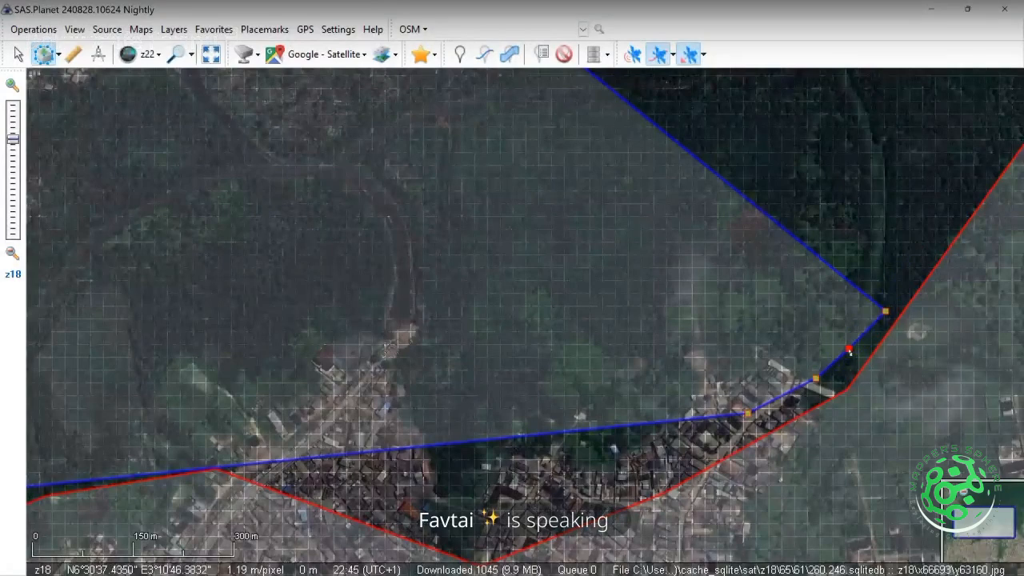
# Move the selection vertex northwest of the settlement close to the boundary line, and leave the polygonal selection
pyautogui.scroll(-1, 649, 224)
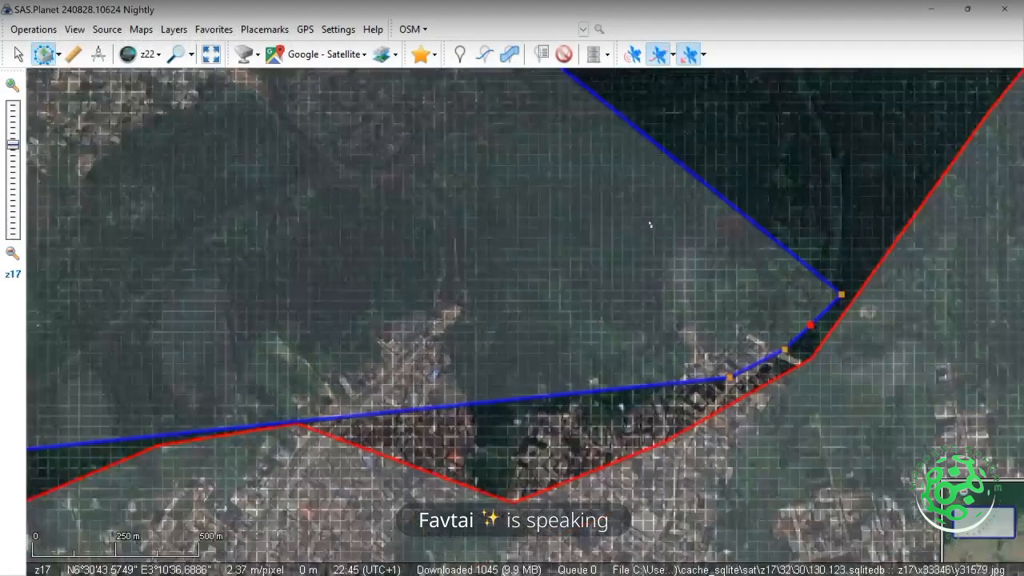
pyautogui.scroll(-3, 649, 225)
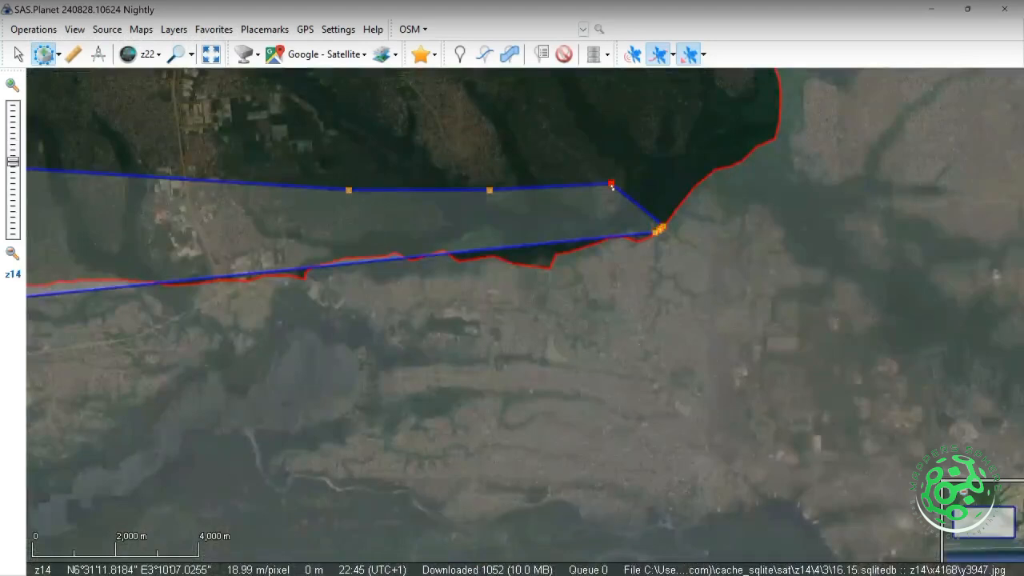
pyautogui.moveTo(613, 184); pyautogui.dragTo(674, 208)
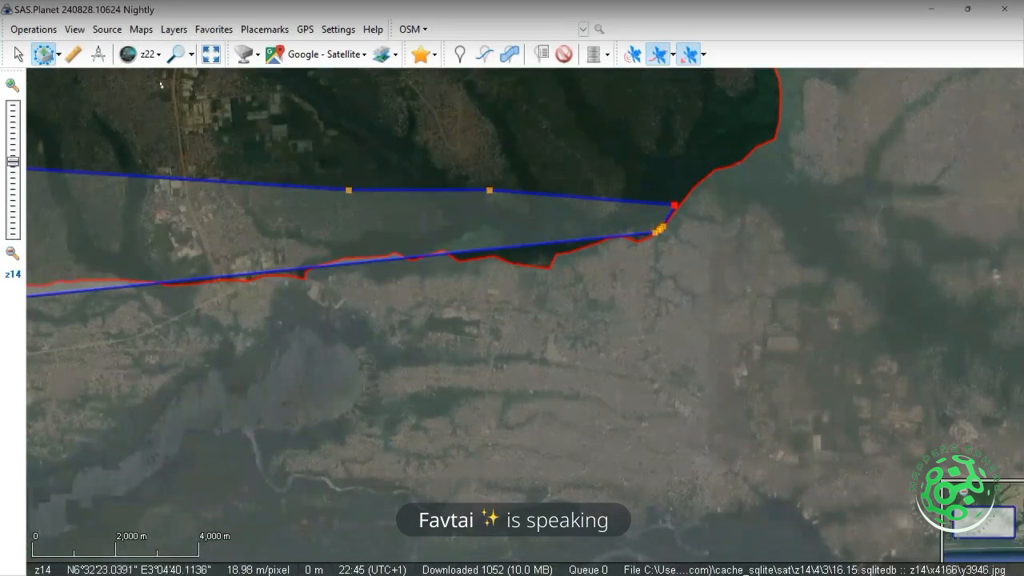
pyautogui.click(18, 53)
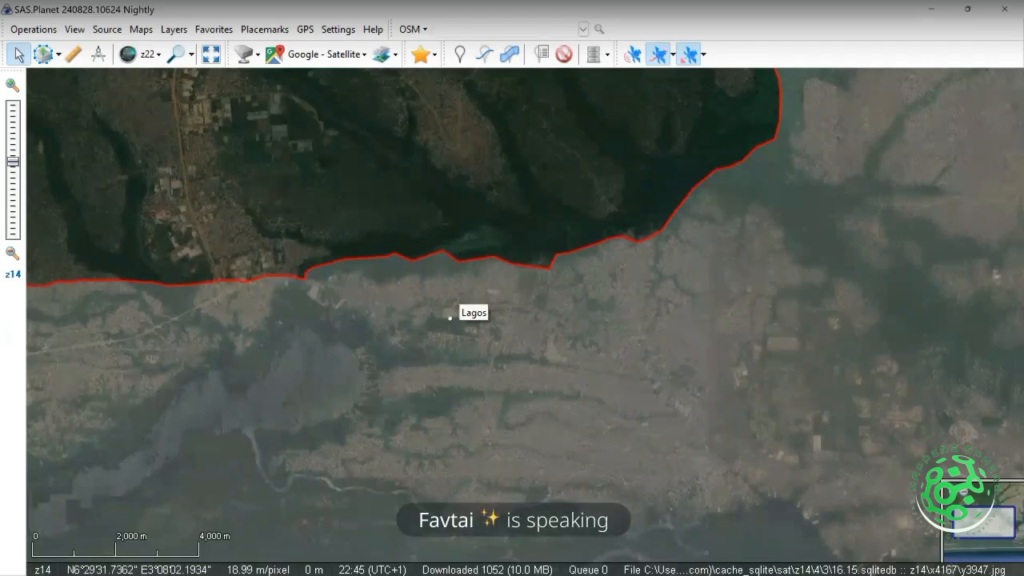
# Examine the full extent of the imported Lagos boundary and its position along the coast at several map scales
pyautogui.scroll(1, 450, 314)
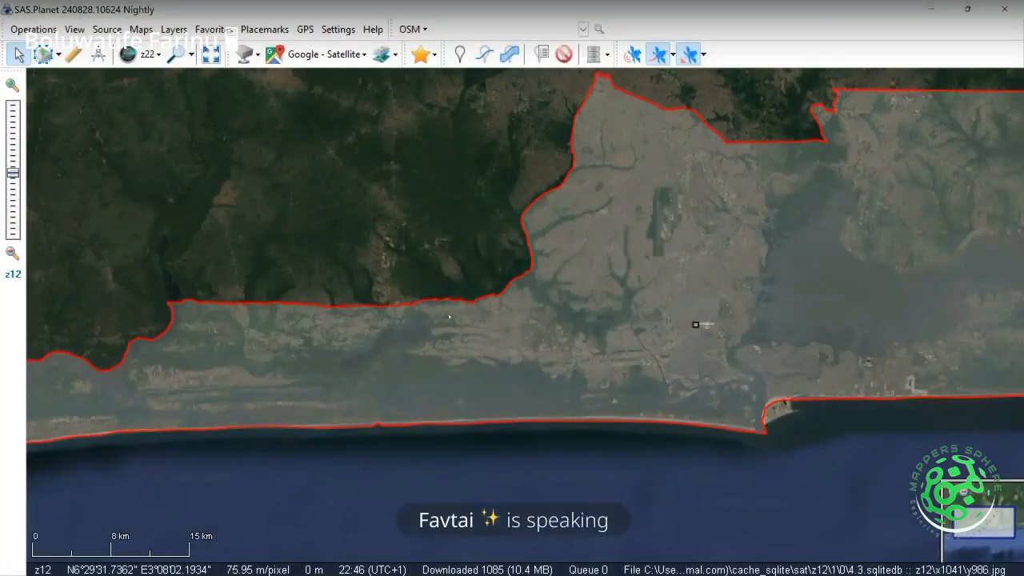
pyautogui.scroll(-2, 449, 318)
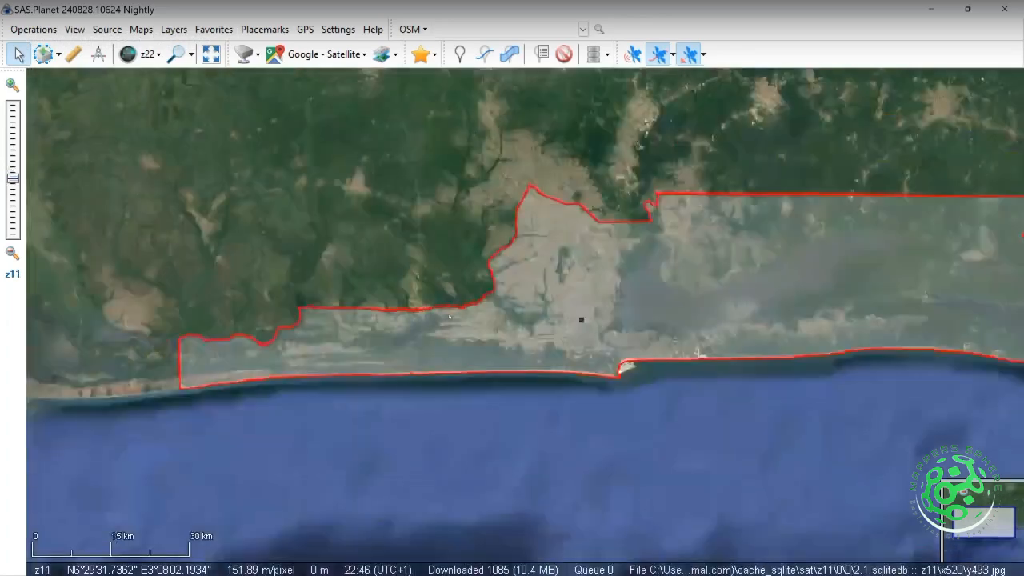
pyautogui.scroll(1, 449, 318)
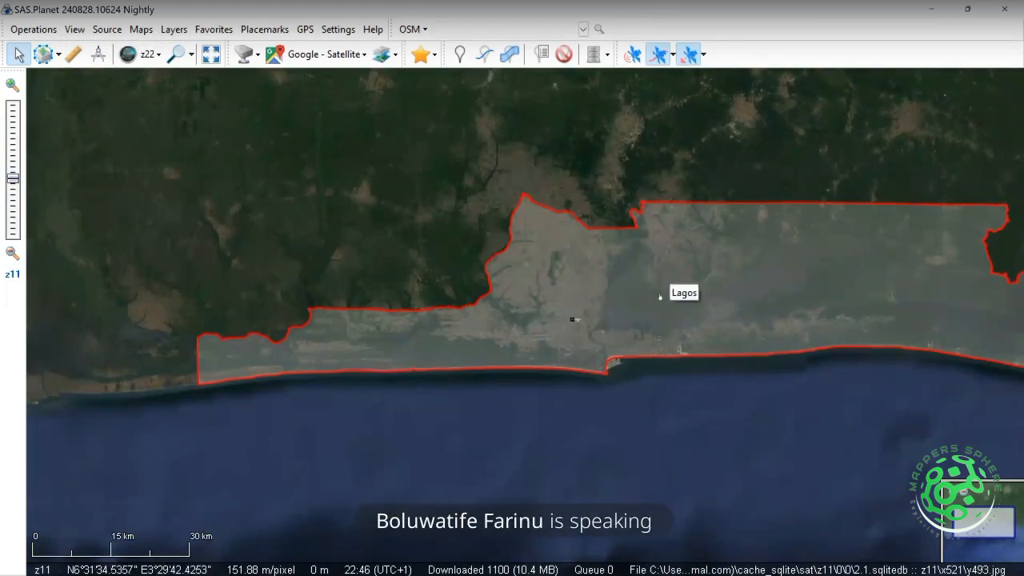
pyautogui.scroll(1, 660, 296)
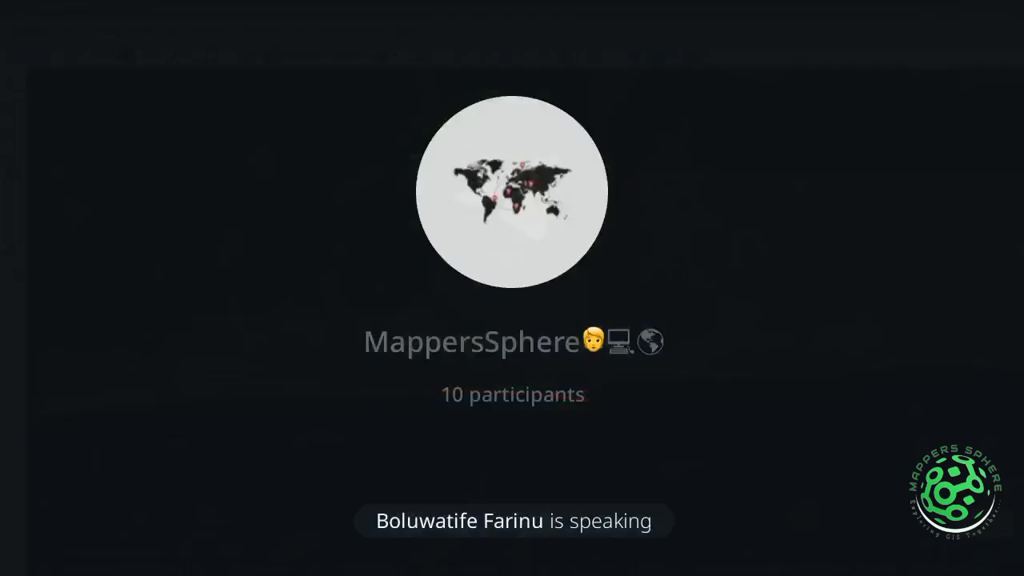
pyautogui.scroll(-2, 670, 284)
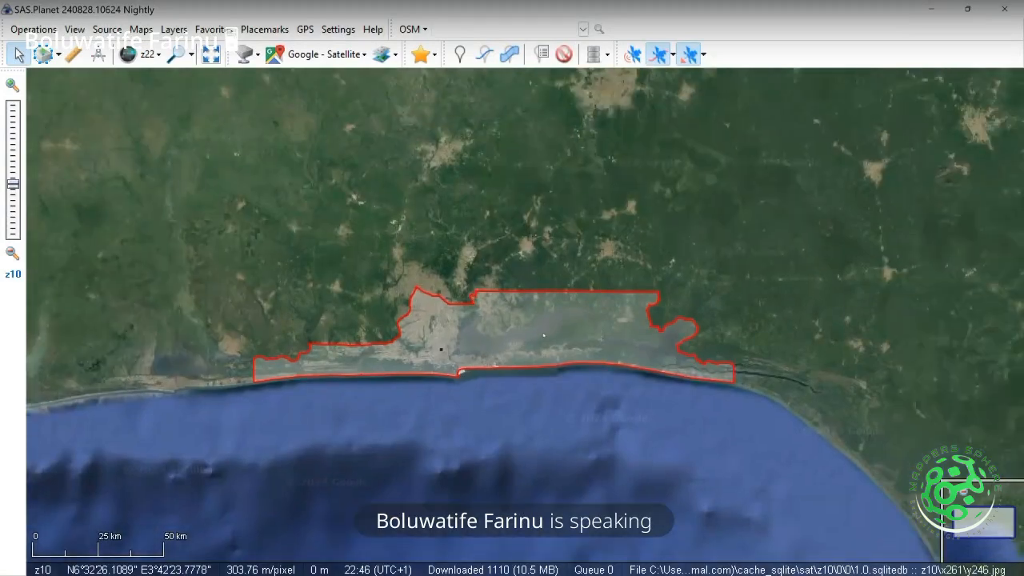
pyautogui.moveTo(671, 284); pyautogui.dragTo(528, 334)
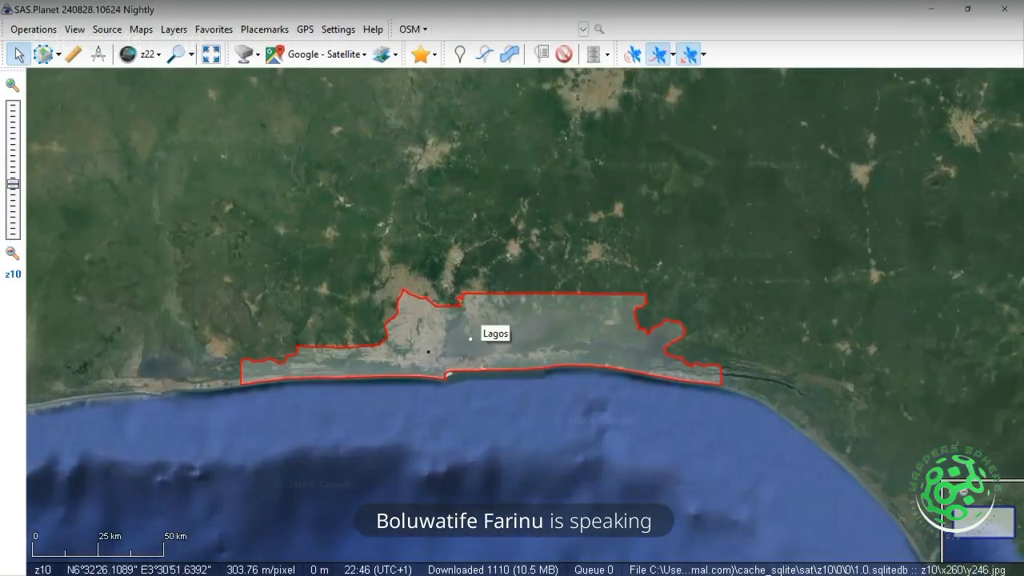
pyautogui.scroll(1, 412, 342)
pyautogui.scroll(-2, 412, 343)
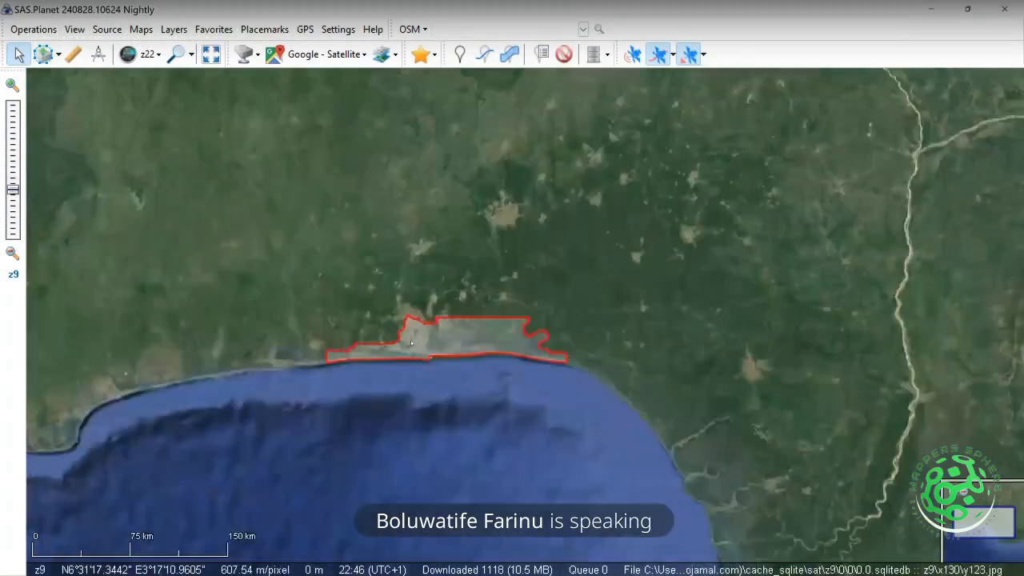
pyautogui.scroll(-2, 411, 342)
pyautogui.scroll(1, 411, 342)
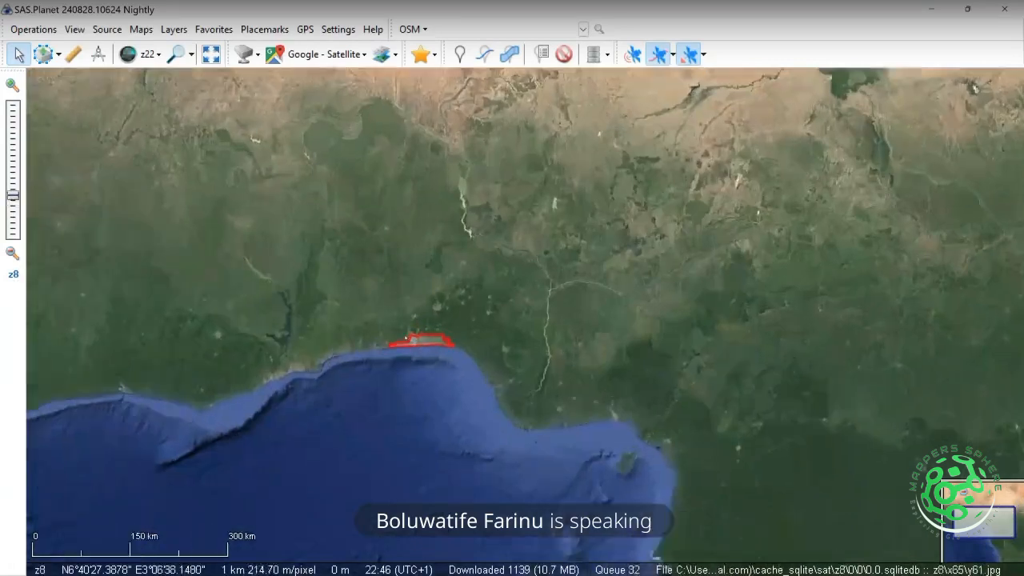
pyautogui.scroll(2, 411, 342)
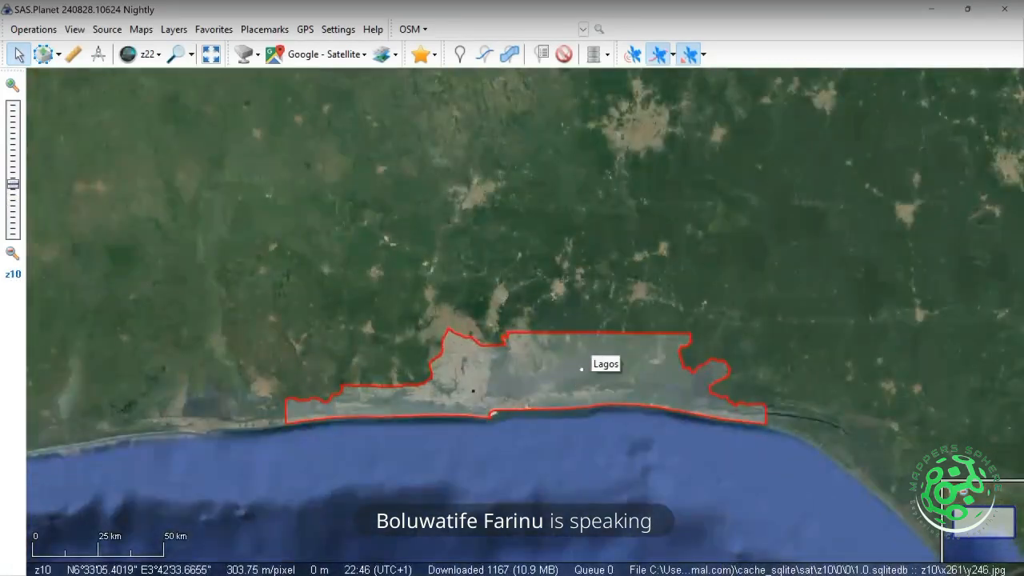
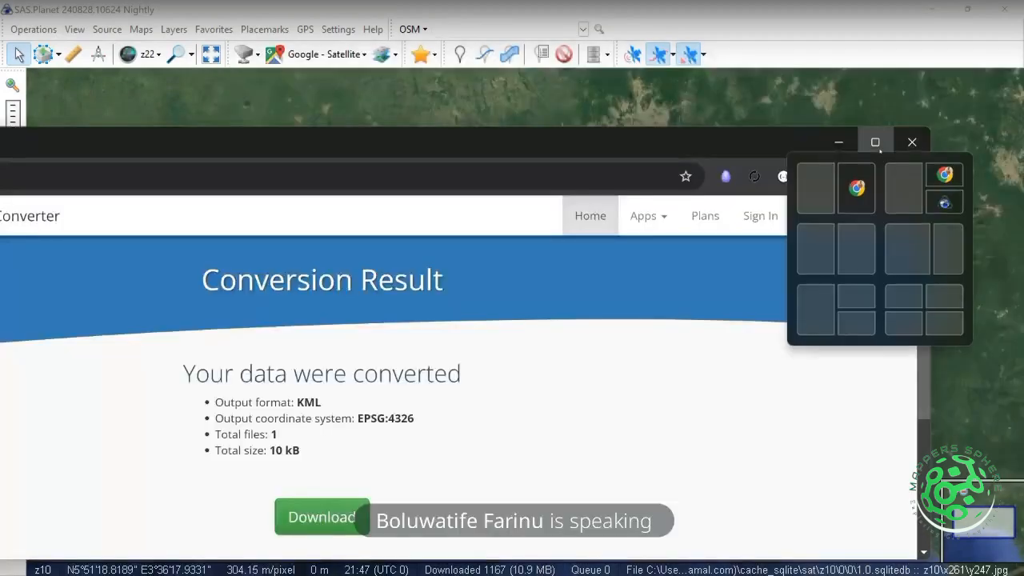
# Return to MyGeodata's SHP to KML upload page and highlight the .dbf and .shx file requirement in the SHP notice
pyautogui.click(873, 142)
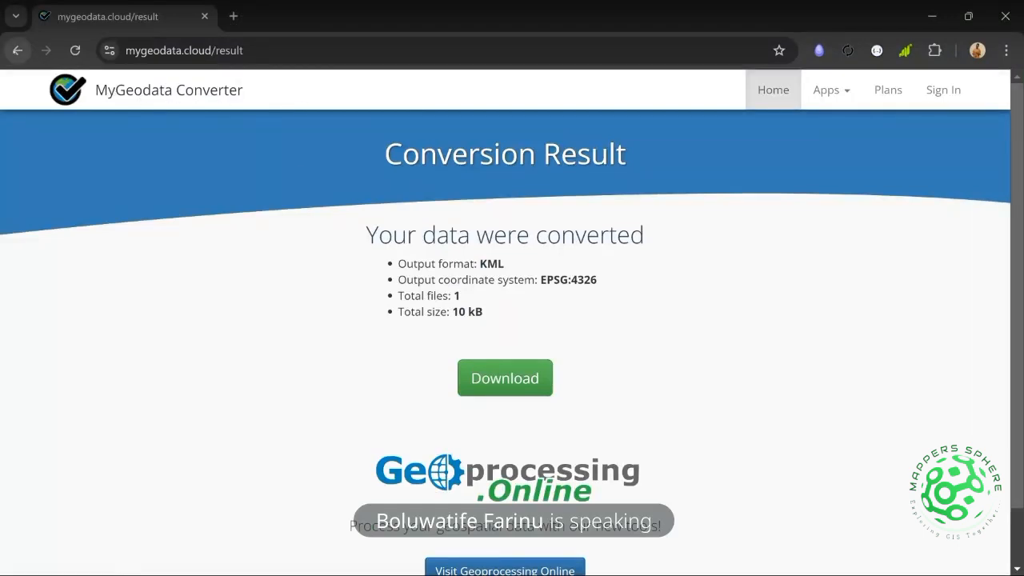
pyautogui.click(18, 50)
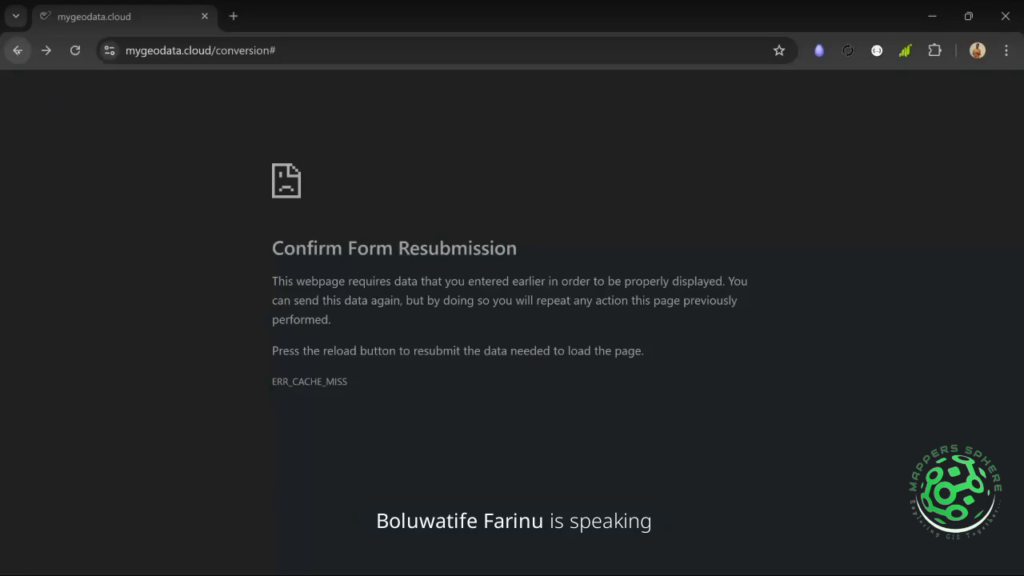
pyautogui.click(17, 51)
pyautogui.click(18, 50)
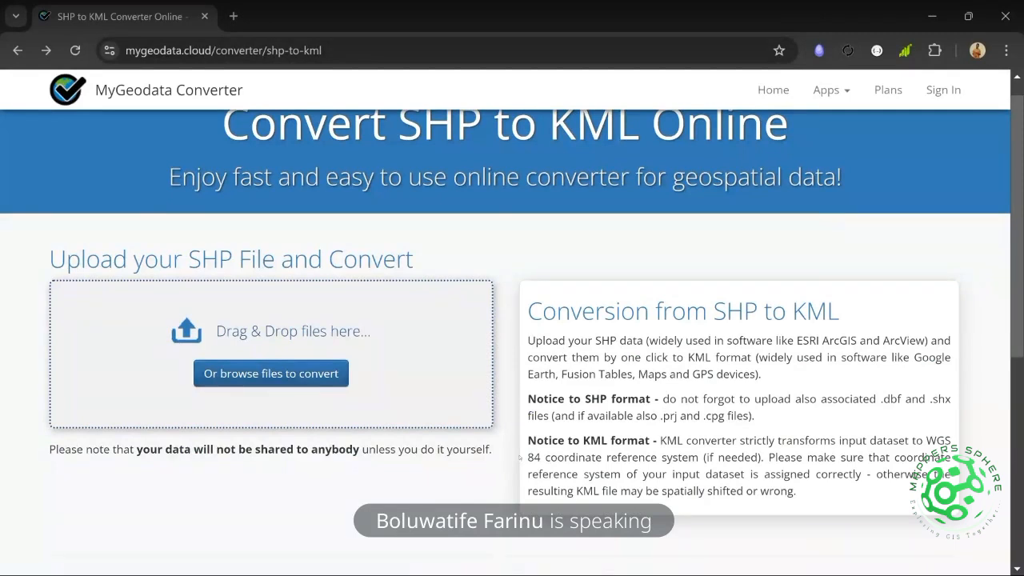
pyautogui.scroll(-1, 520, 458)
pyautogui.scroll(-1, 520, 458)
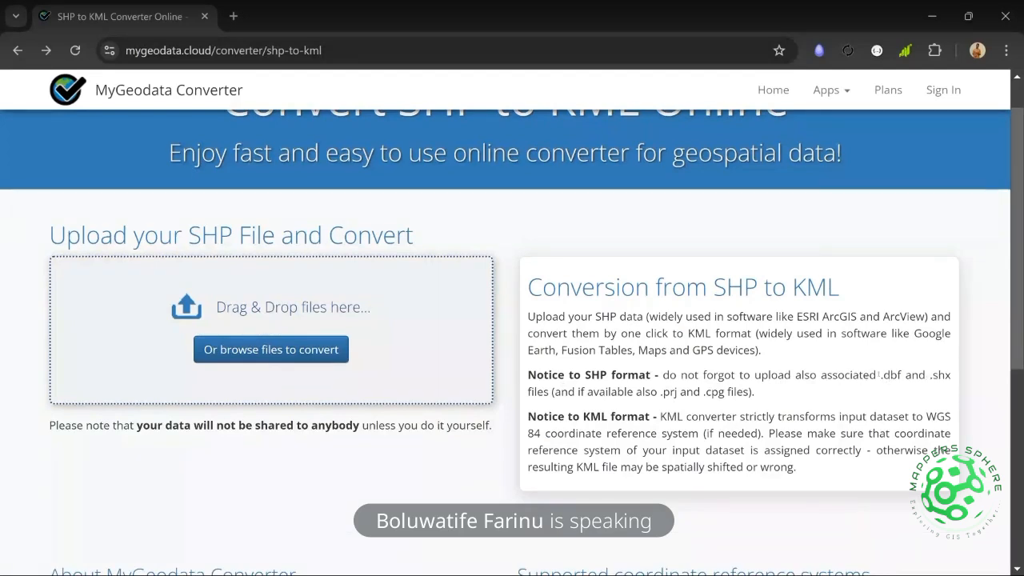
pyautogui.moveTo(882, 375); pyautogui.dragTo(960, 368)
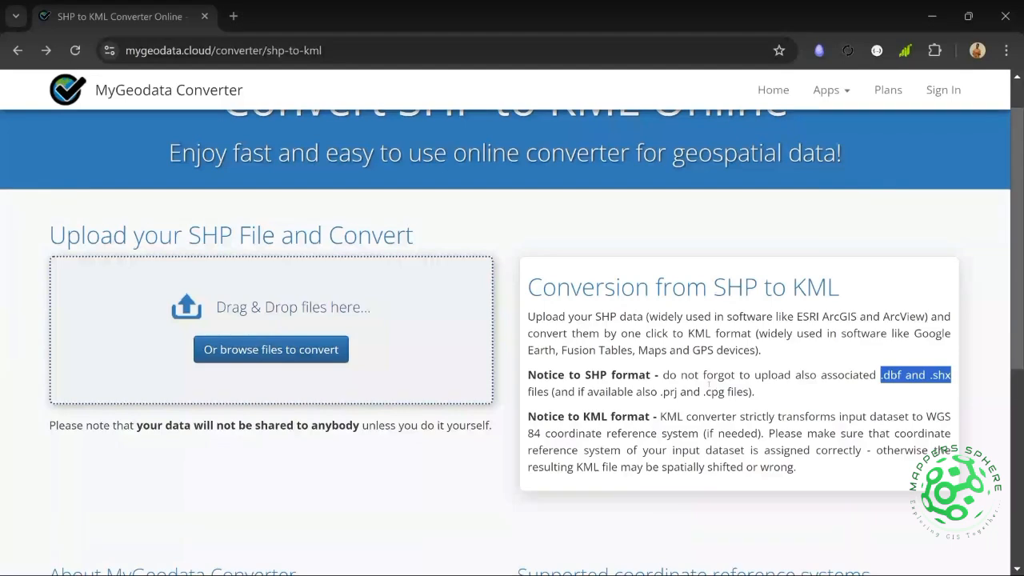
# Upload the seven Boundary shapefile components, from Boundary.cpg through Boundary.shx, out of the LAGOS folder
pyautogui.click(285, 349)
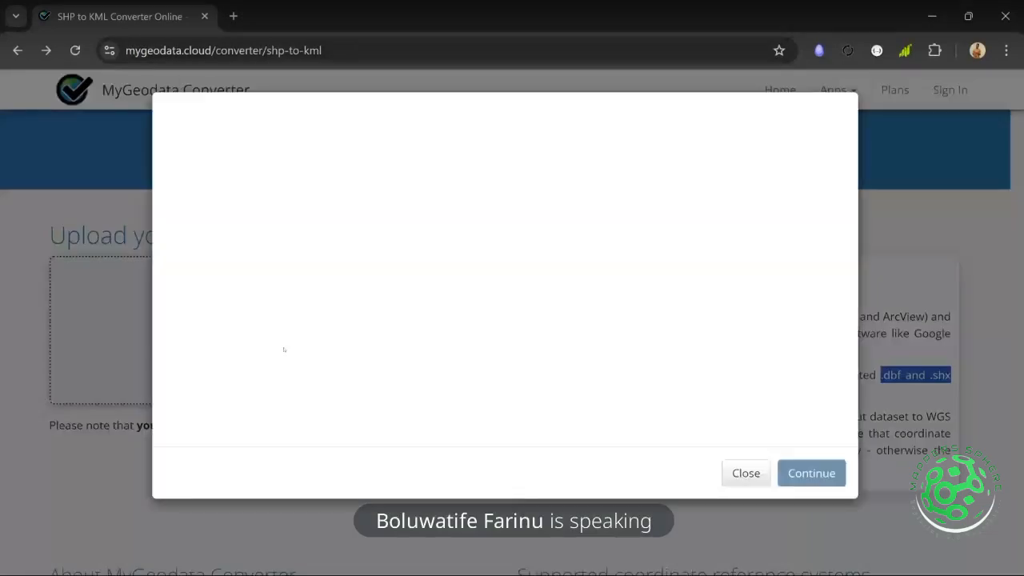
pyautogui.click(286, 205)
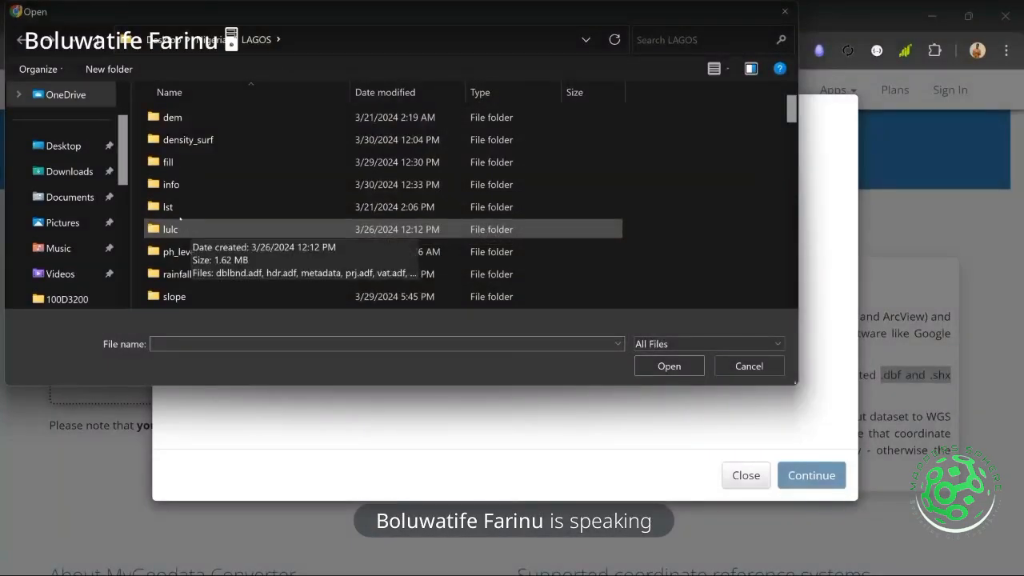
pyautogui.scroll(-3, 174, 253)
pyautogui.scroll(-3, 174, 252)
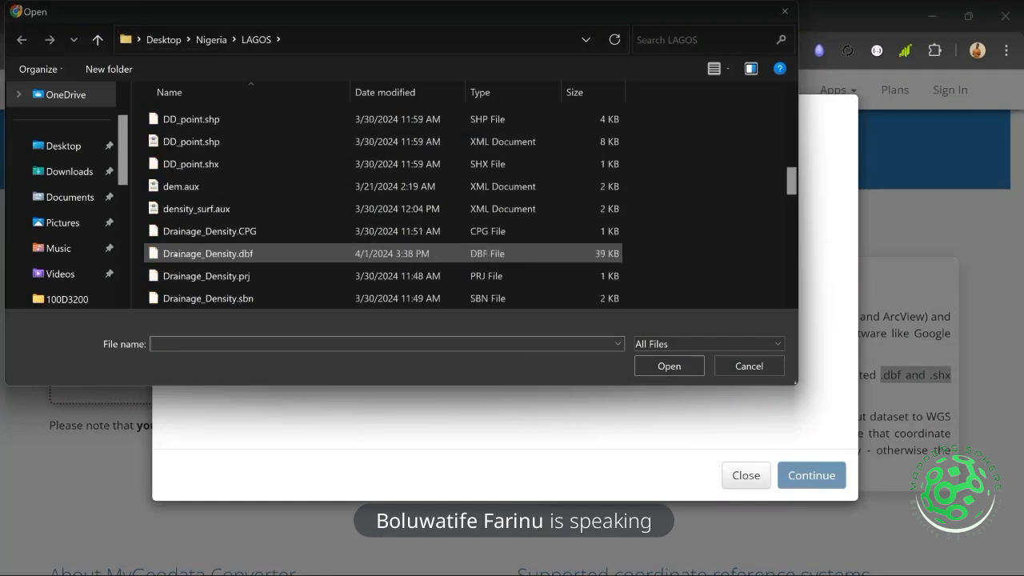
pyautogui.scroll(3, 184, 224)
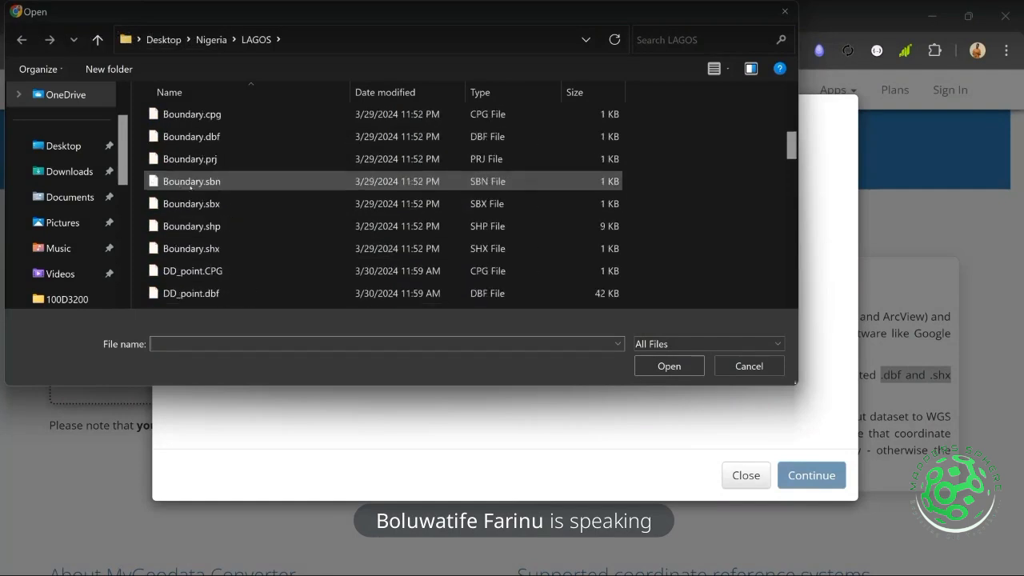
pyautogui.scroll(1, 203, 207)
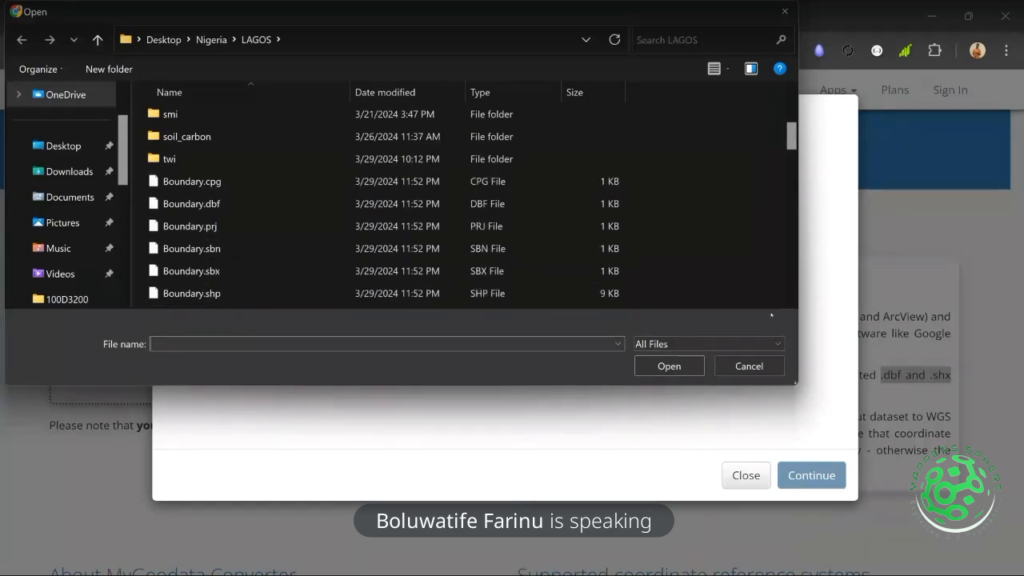
pyautogui.scroll(-1, 464, 200)
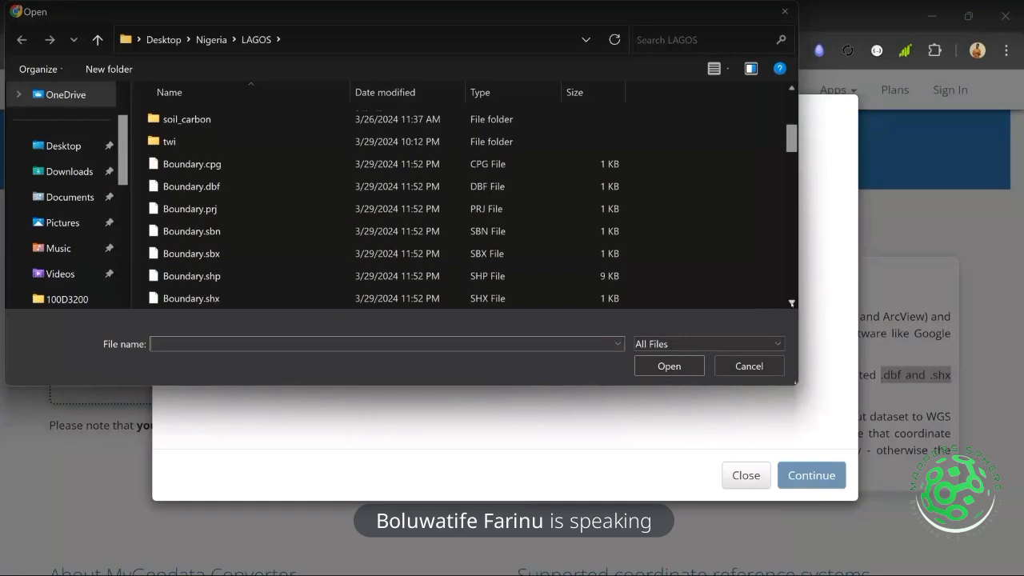
pyautogui.scroll(-1, 464, 200)
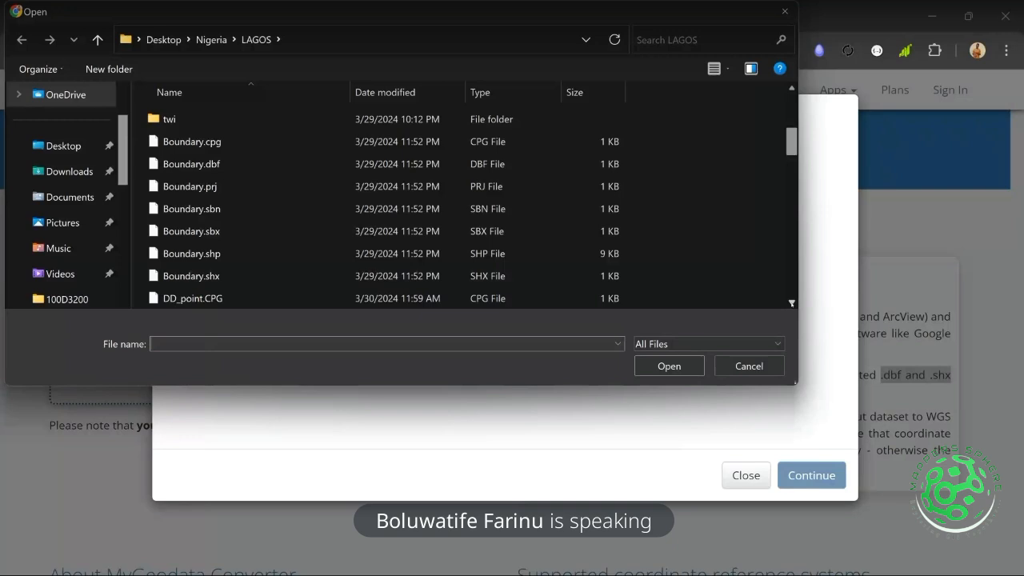
pyautogui.click(227, 145)
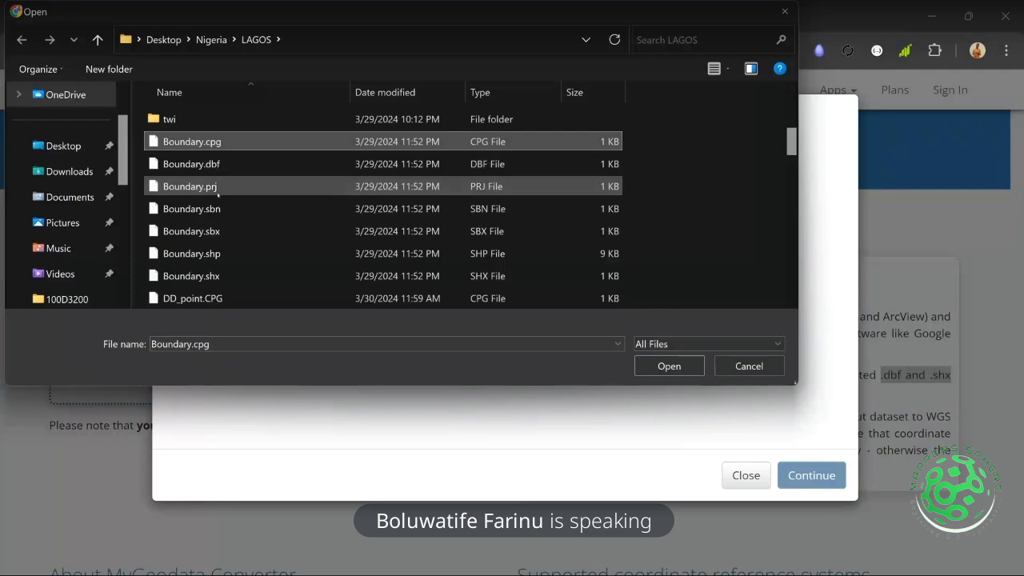
pyautogui.keyDown('shift'); pyautogui.click(209, 275); pyautogui.keyUp('shift')
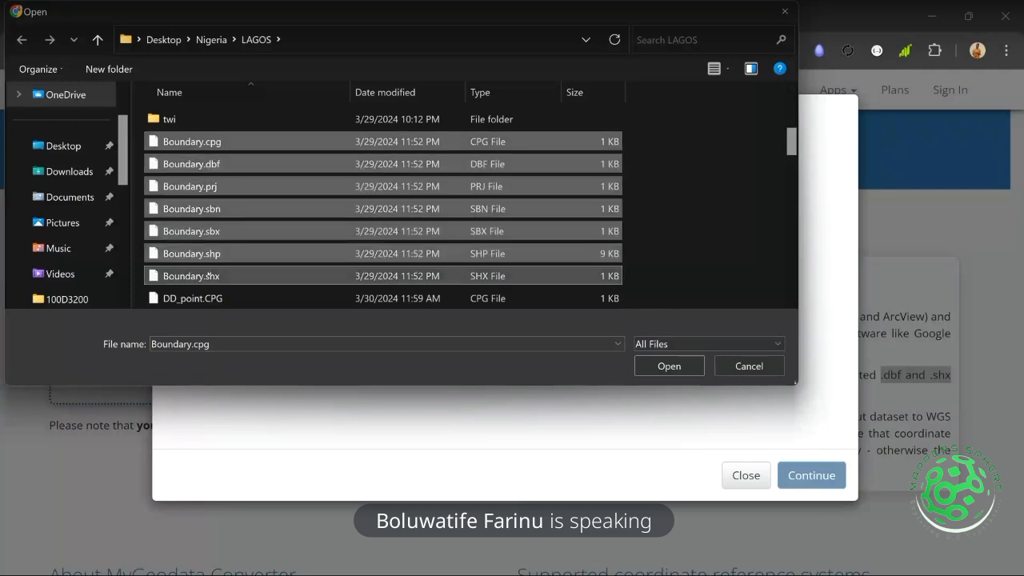
pyautogui.click(646, 365)
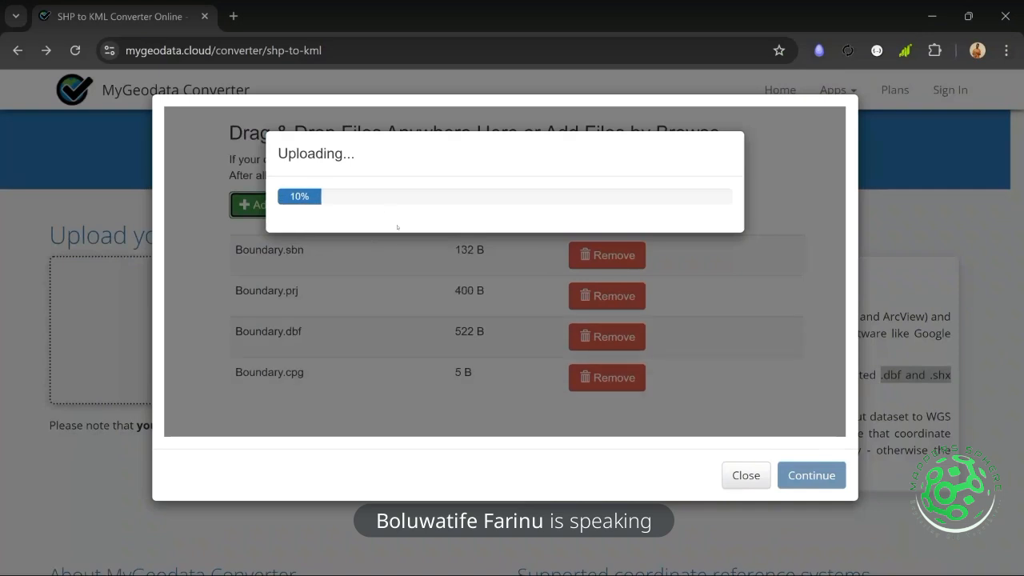
pyautogui.scroll(-2, 496, 257)
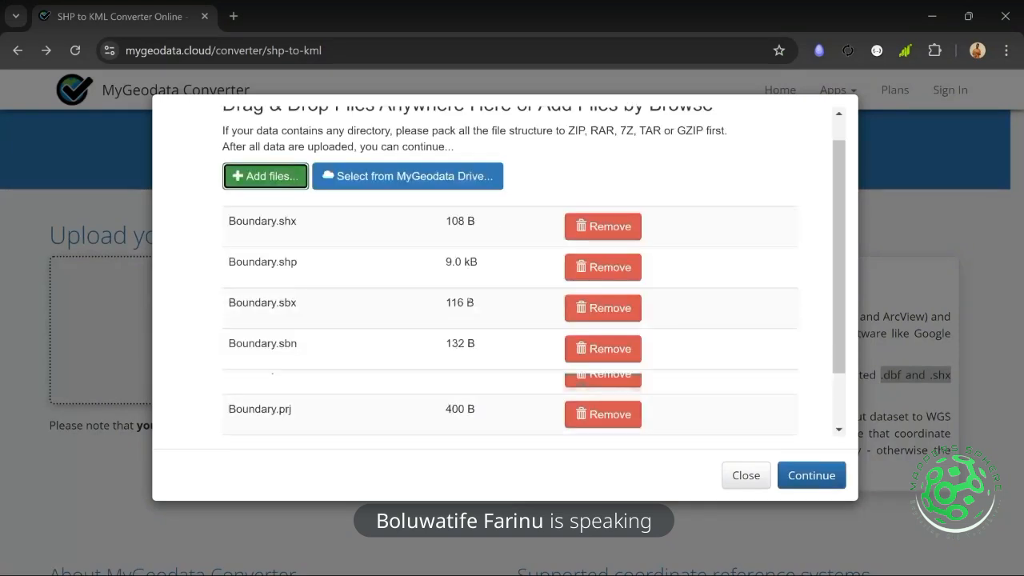
pyautogui.scroll(1, 469, 299)
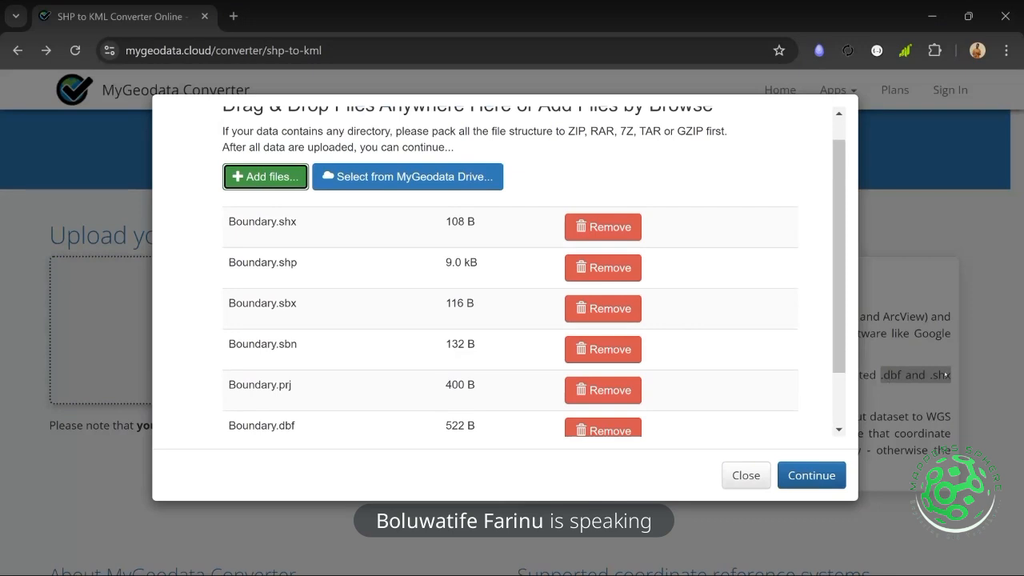
# Remove Boundary.shx from the uploaded files and try to continue the conversion without it
pyautogui.click(618, 228)
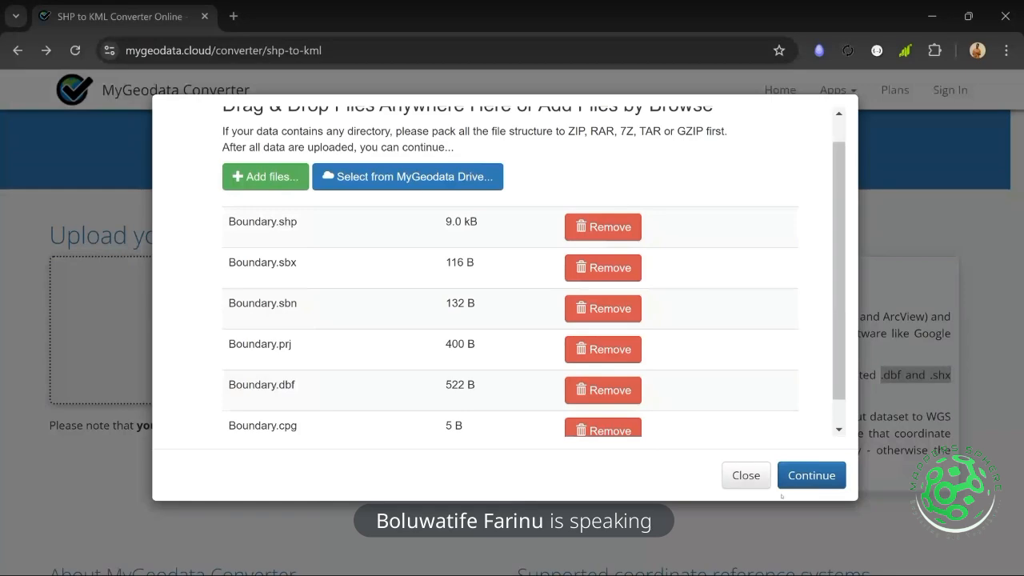
pyautogui.click(799, 473)
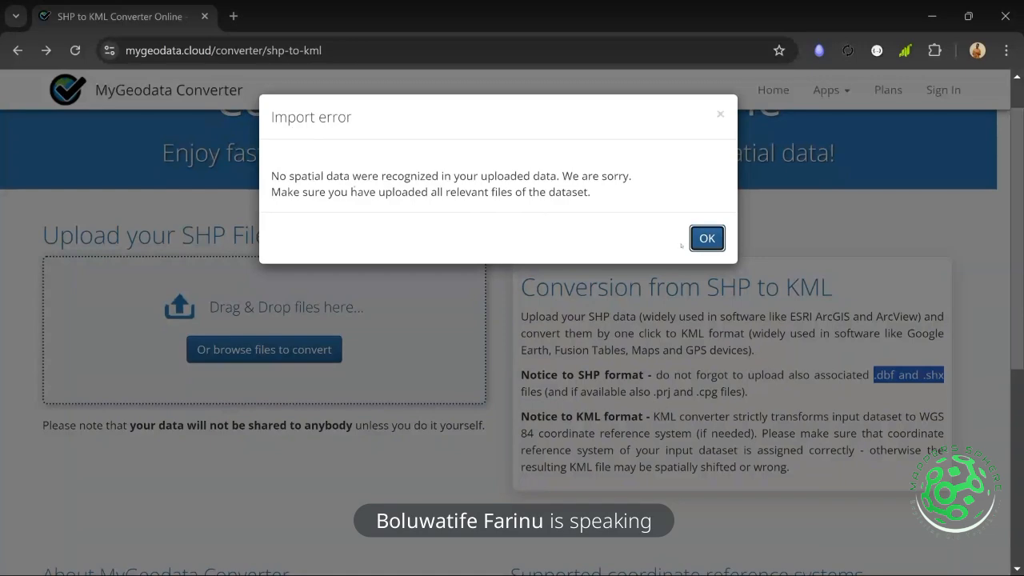
pyautogui.click(705, 238)
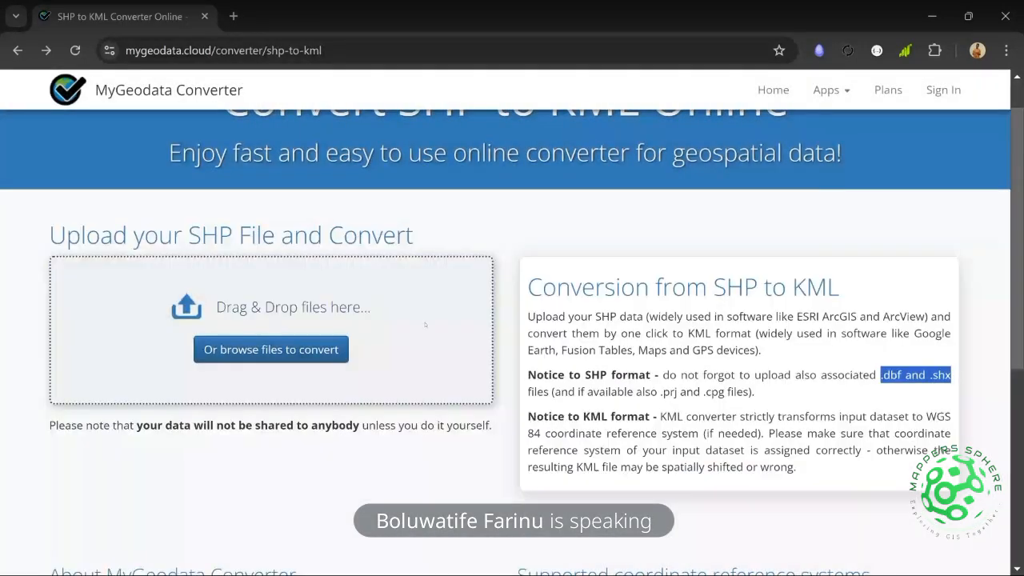
# Upload the complete Boundary file set, from Boundary.cpg through Boundary.shx, again from the LAGOS folder and continue to the conversion settings
pyautogui.click(324, 352)
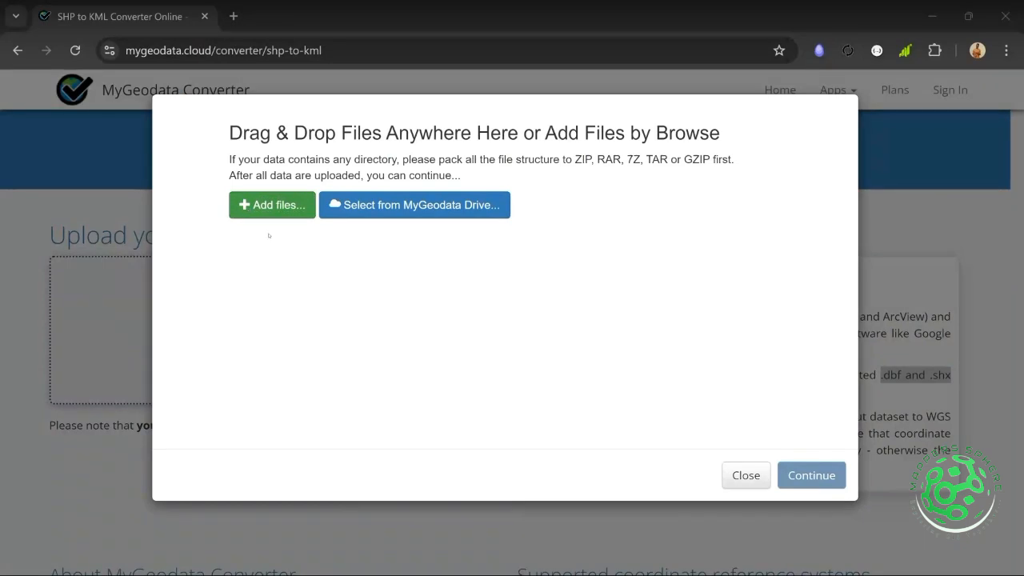
pyautogui.click(272, 205)
pyautogui.scroll(-5, 256, 207)
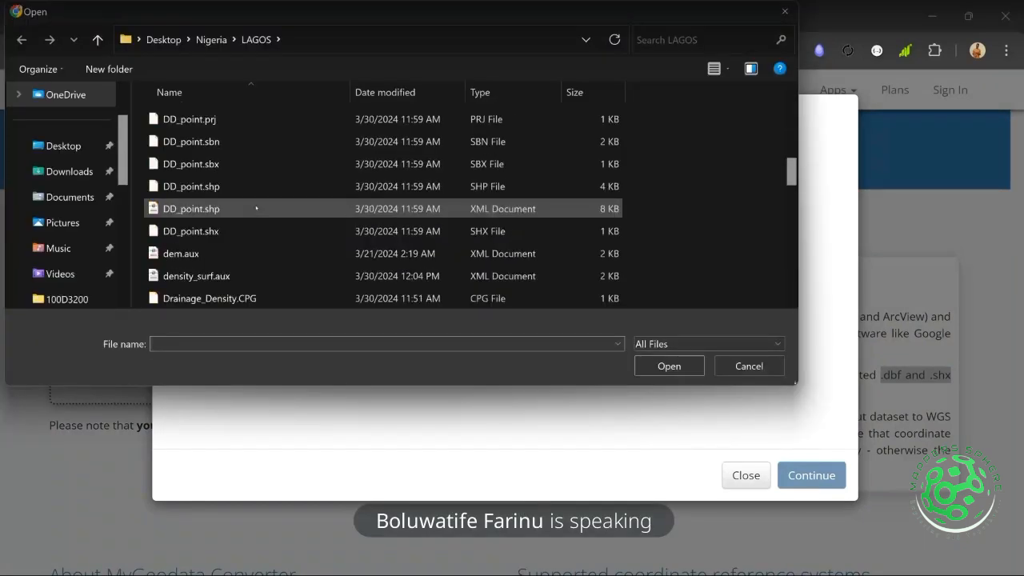
pyautogui.scroll(3, 256, 208)
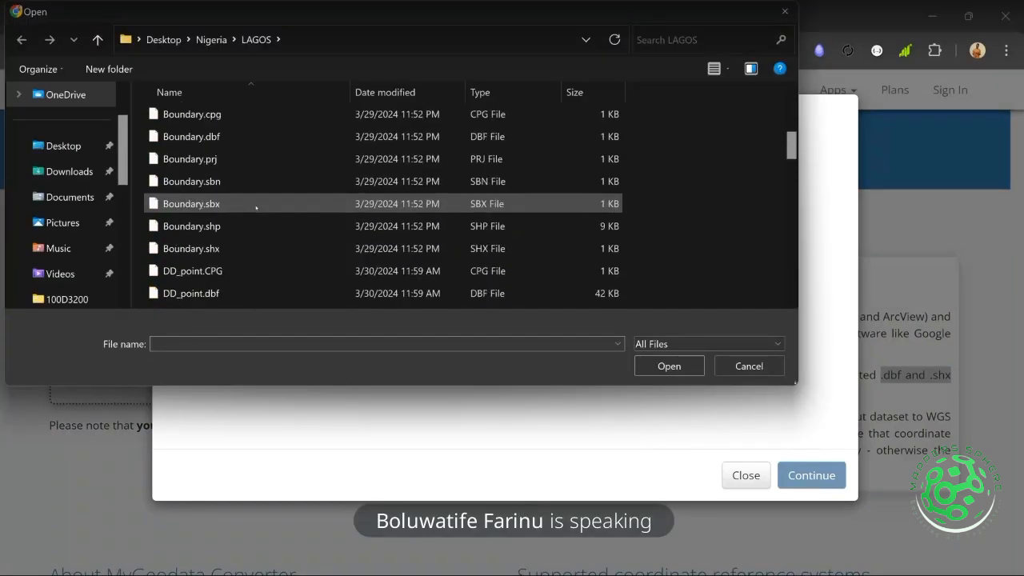
pyautogui.scroll(1, 256, 206)
pyautogui.click(181, 182)
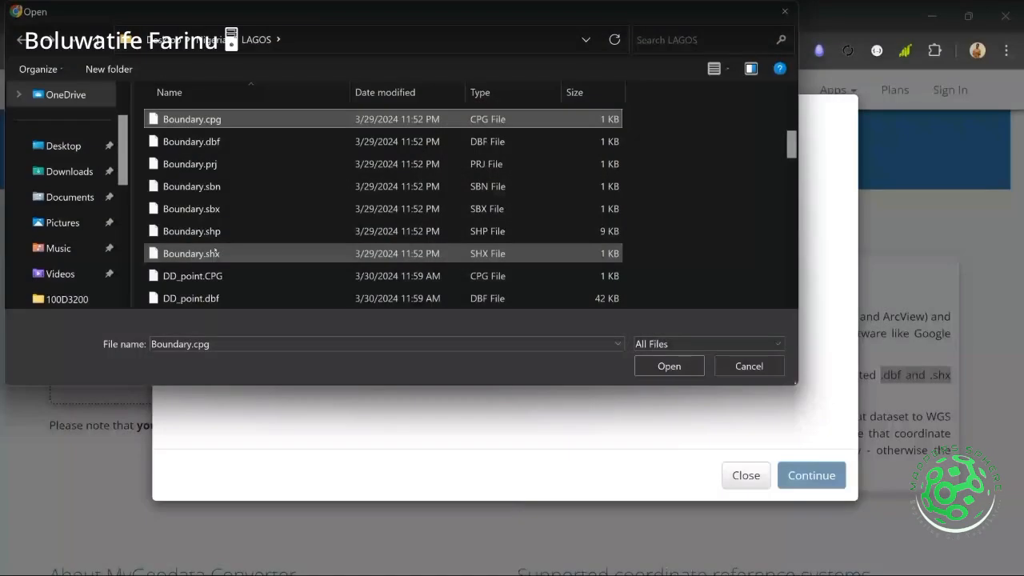
pyautogui.keyDown('shift'); pyautogui.click(215, 252); pyautogui.keyUp('shift')
pyautogui.click(697, 366)
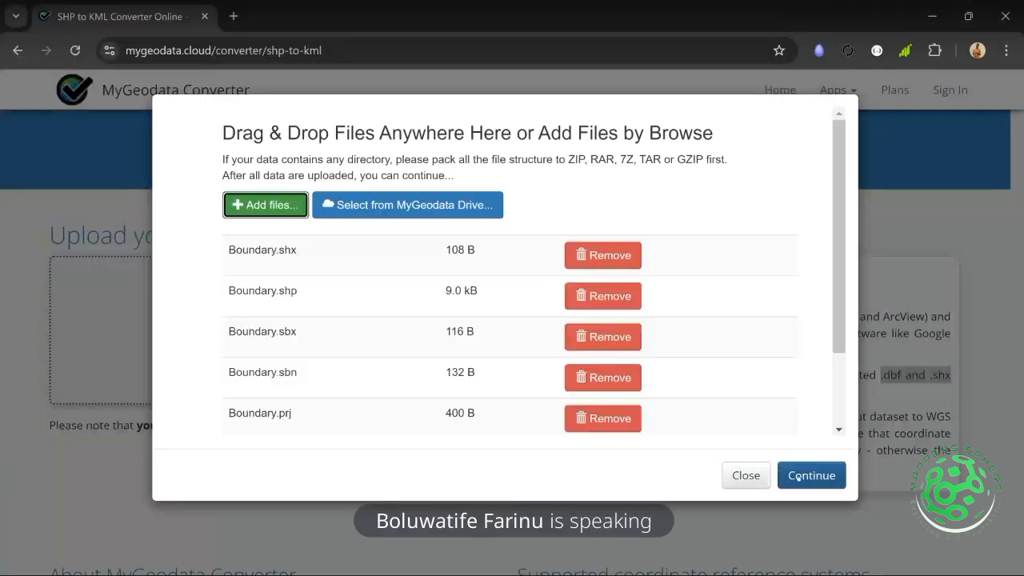
pyautogui.click(797, 478)
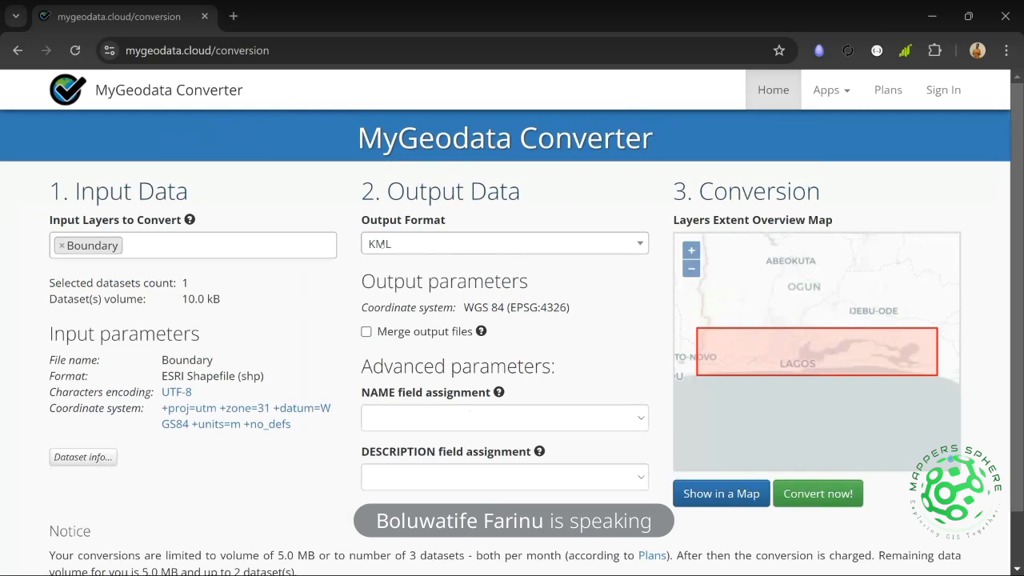
# Look through the available output formats and choose KML for the Boundary layer
pyautogui.click(431, 246)
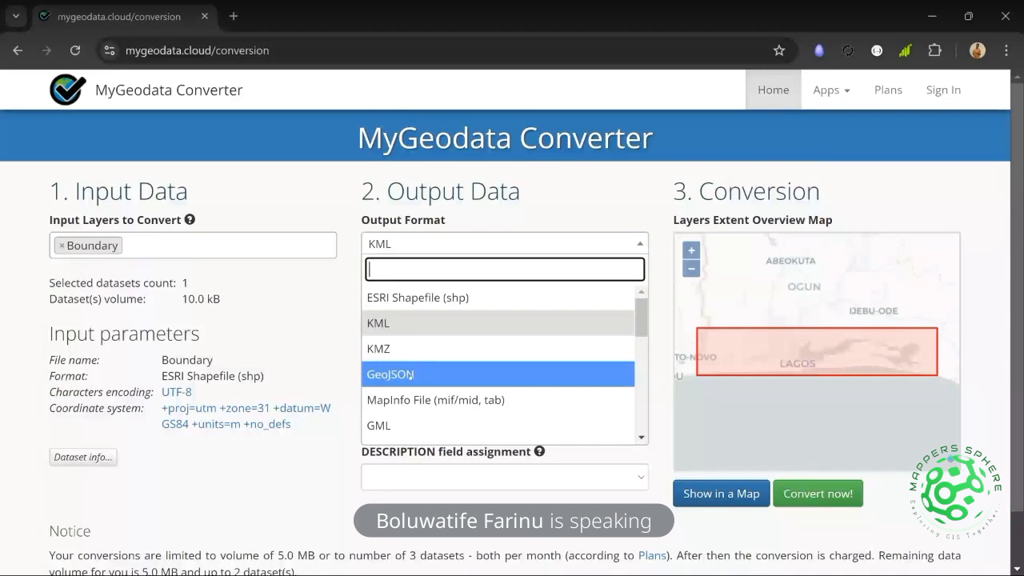
pyautogui.scroll(-8, 426, 412)
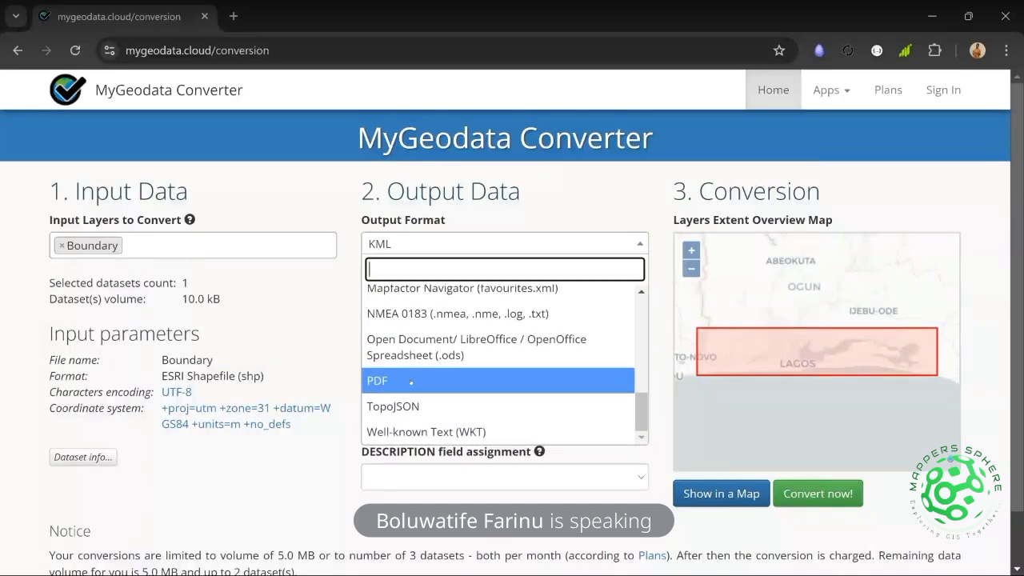
pyautogui.scroll(8, 410, 382)
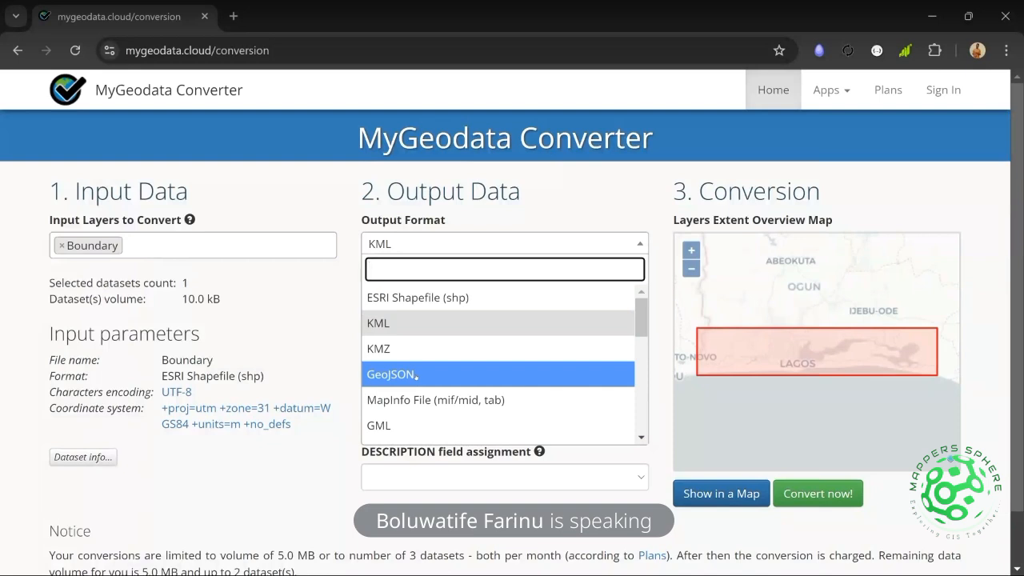
pyautogui.click(424, 320)
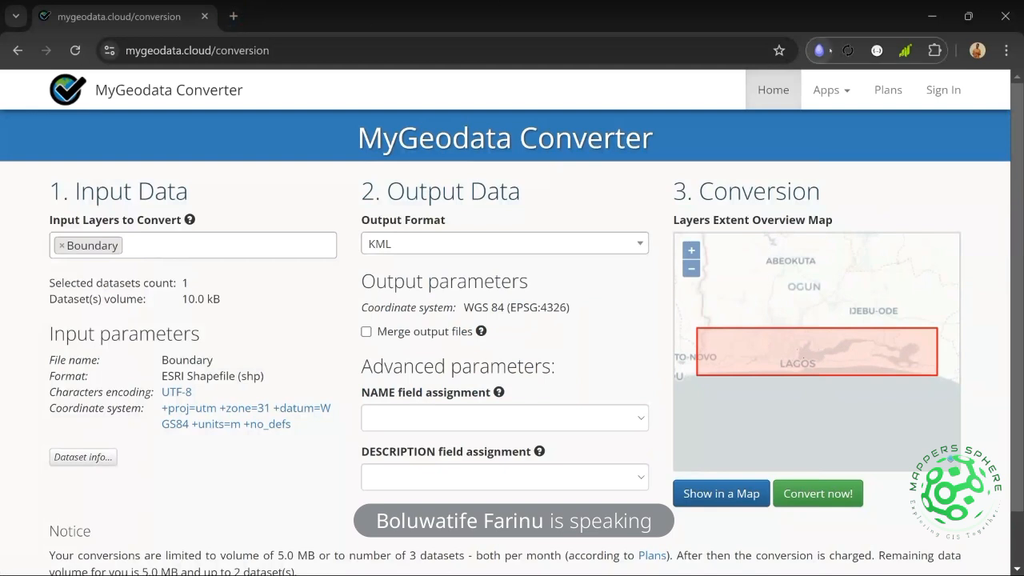
# Switch to SAS.Planet and open the coordinate entry of the Go to dialog
pyautogui.click(932, 16)
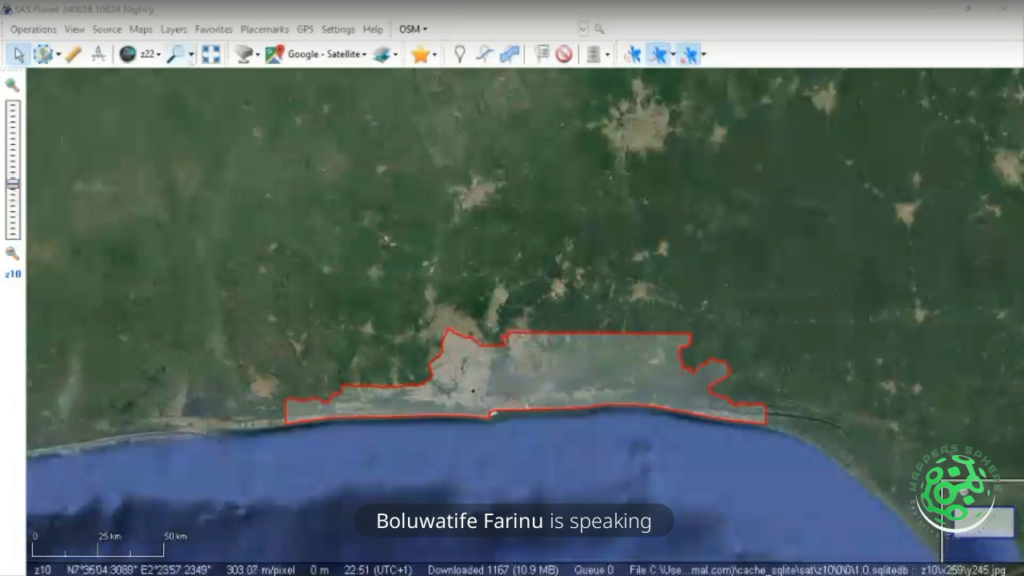
pyautogui.click(178, 56)
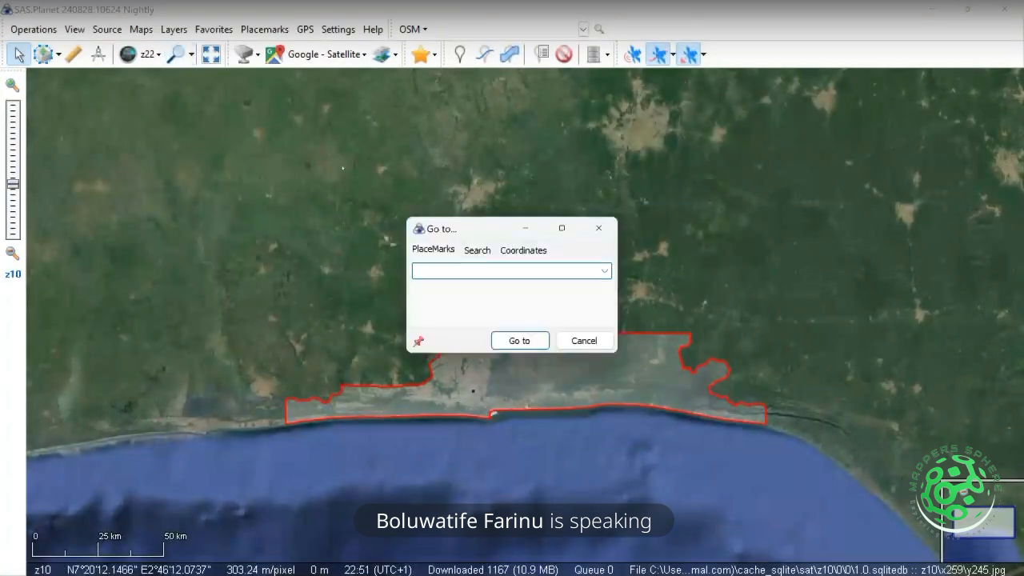
pyautogui.click(517, 252)
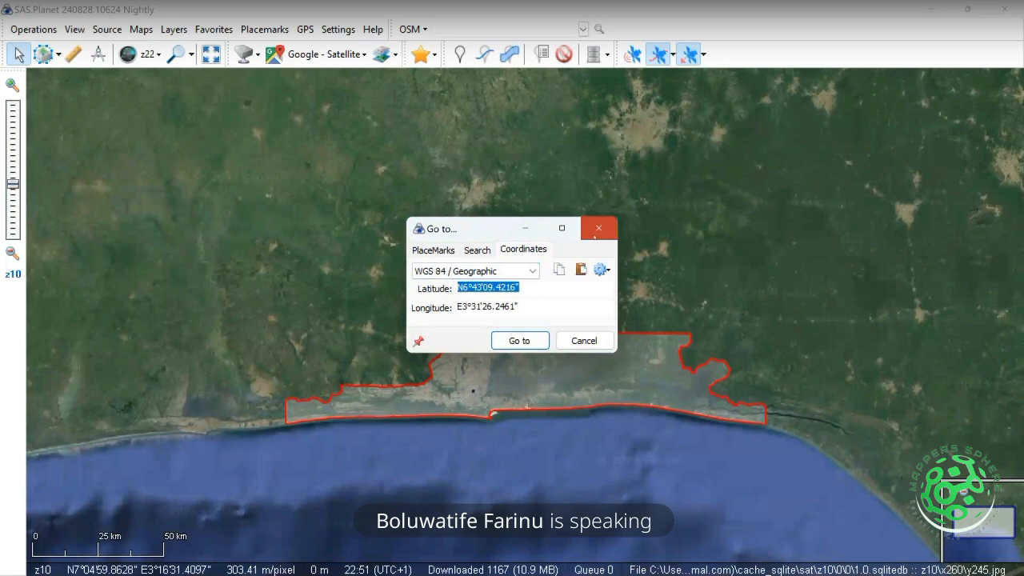
pyautogui.click(593, 232)
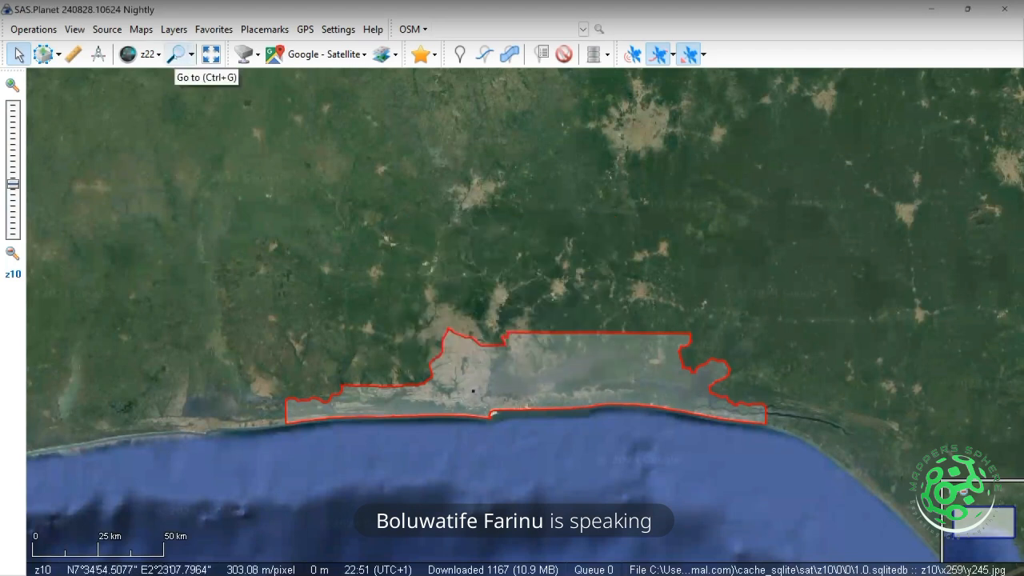
pyautogui.click(176, 54)
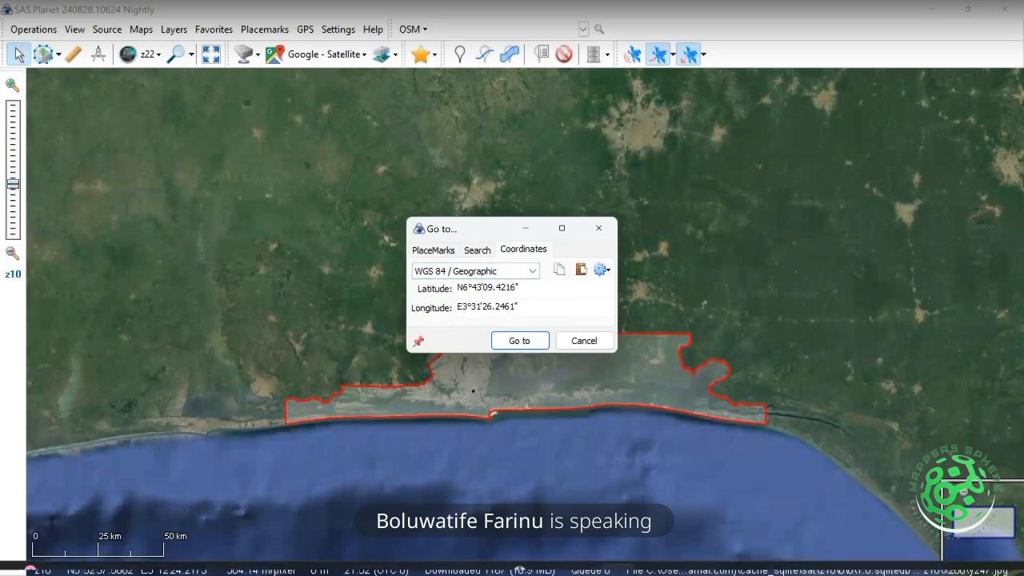
# Switch to Google Maps and copy the coordinates 7.74273, 3.98231 of a point just southeast of Oyo
pyautogui.moveTo(417, 573)
pyautogui.moveTo(547, 558)
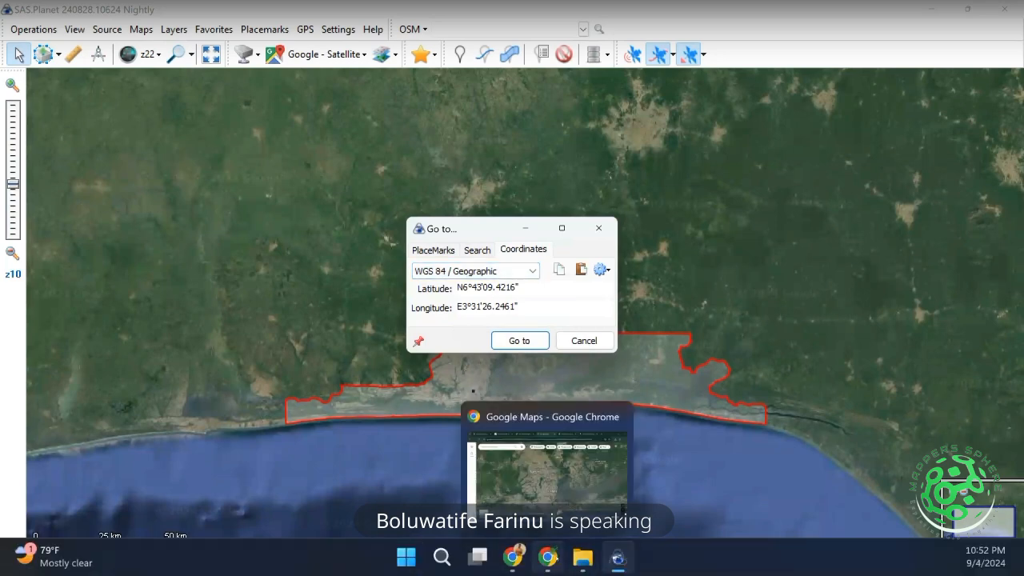
pyautogui.click(548, 492)
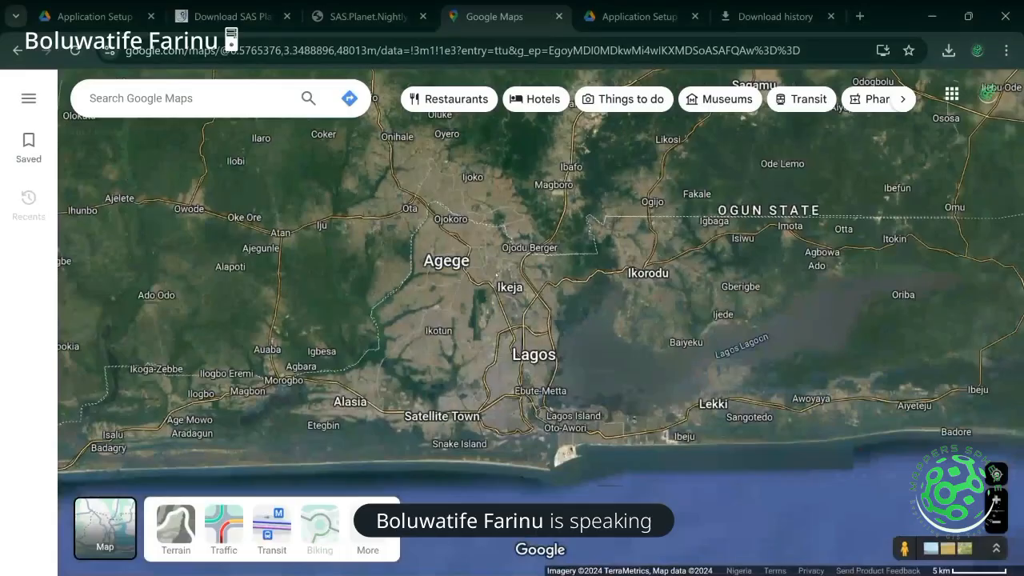
pyautogui.scroll(-5, 497, 276)
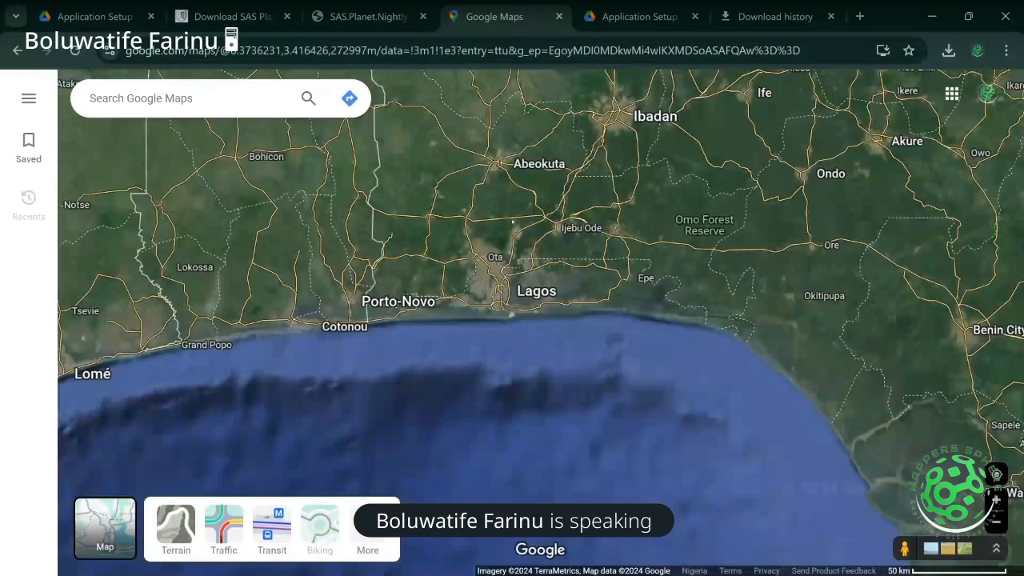
pyautogui.moveTo(513, 221); pyautogui.dragTo(373, 462)
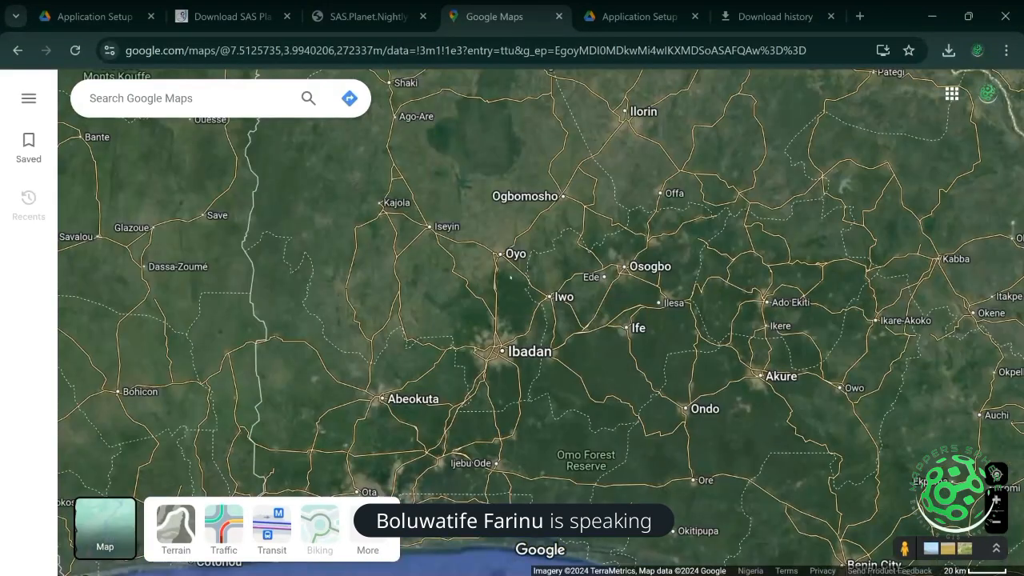
pyautogui.rightClick(510, 276)
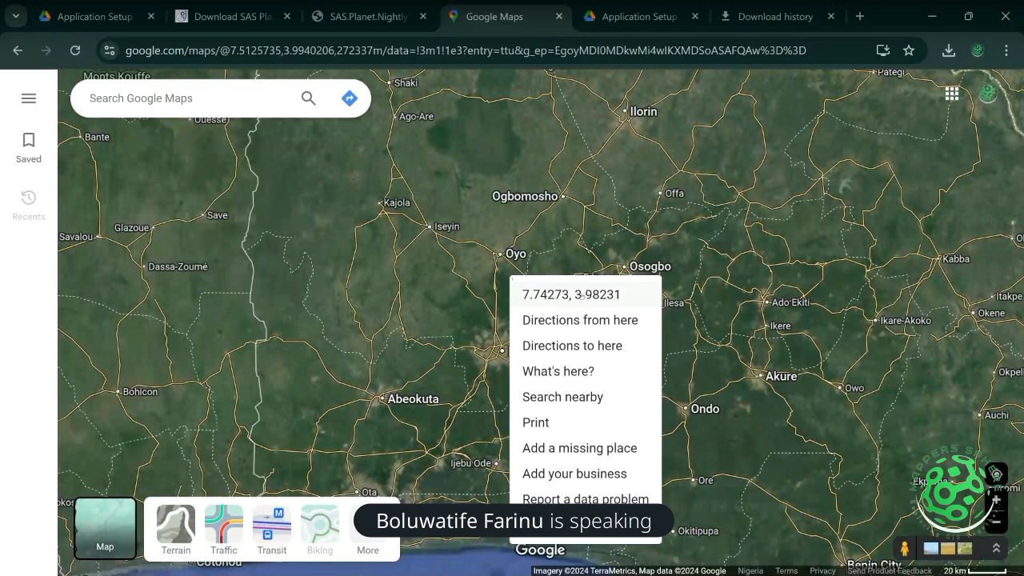
pyautogui.click(582, 295)
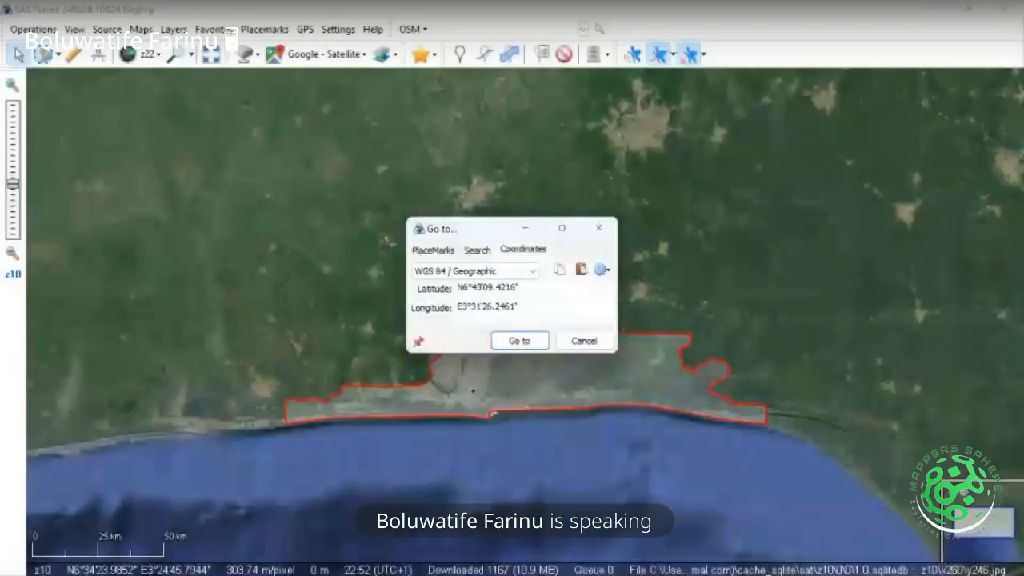
# Compare the coordinate notations offered in SAS.Planet with the coordinate format Google Maps uses for a point near Oyo
pyautogui.click(604, 269)
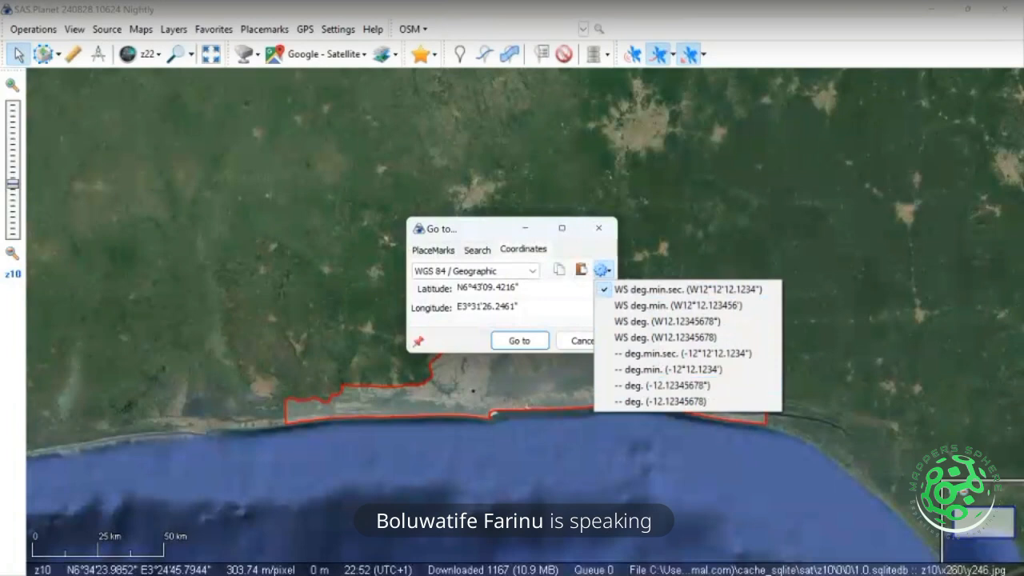
pyautogui.moveTo(547, 558)
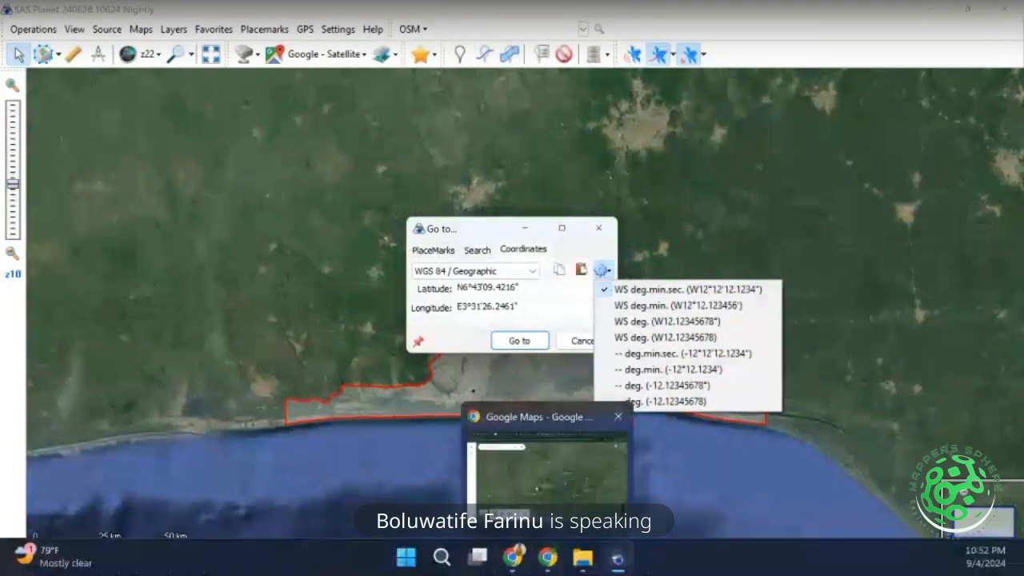
pyautogui.click(536, 484)
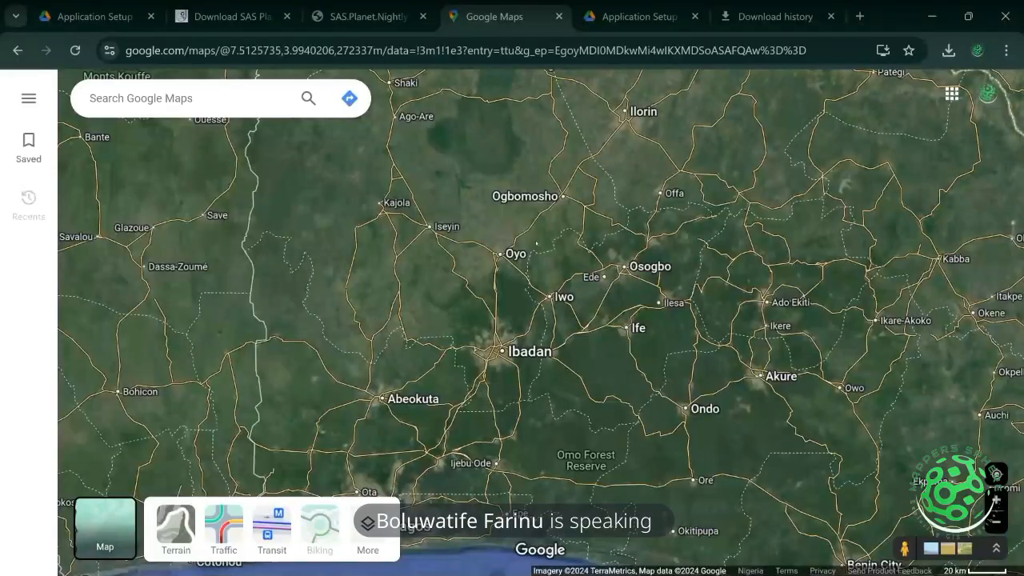
pyautogui.rightClick(536, 241)
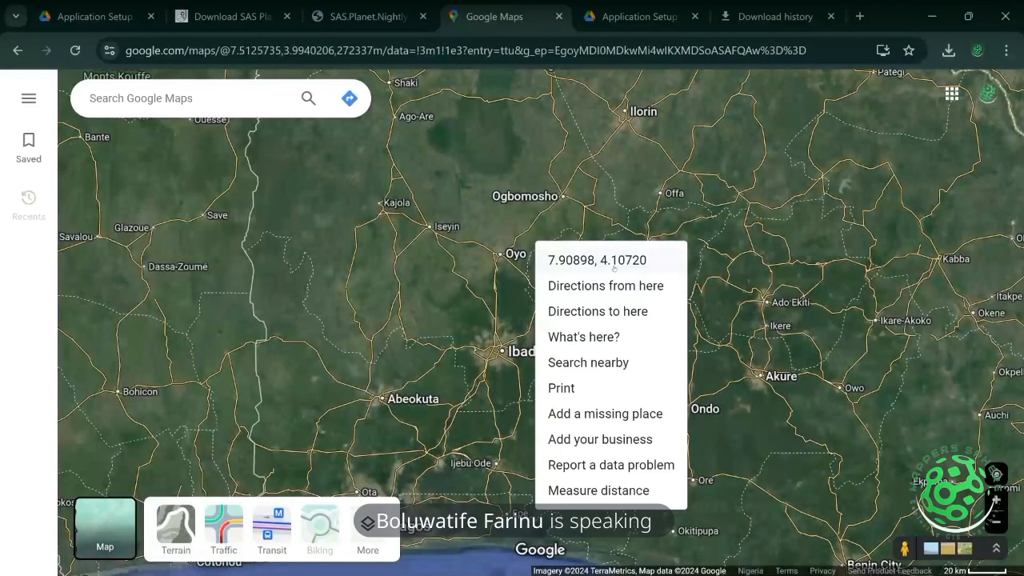
pyautogui.click(616, 480)
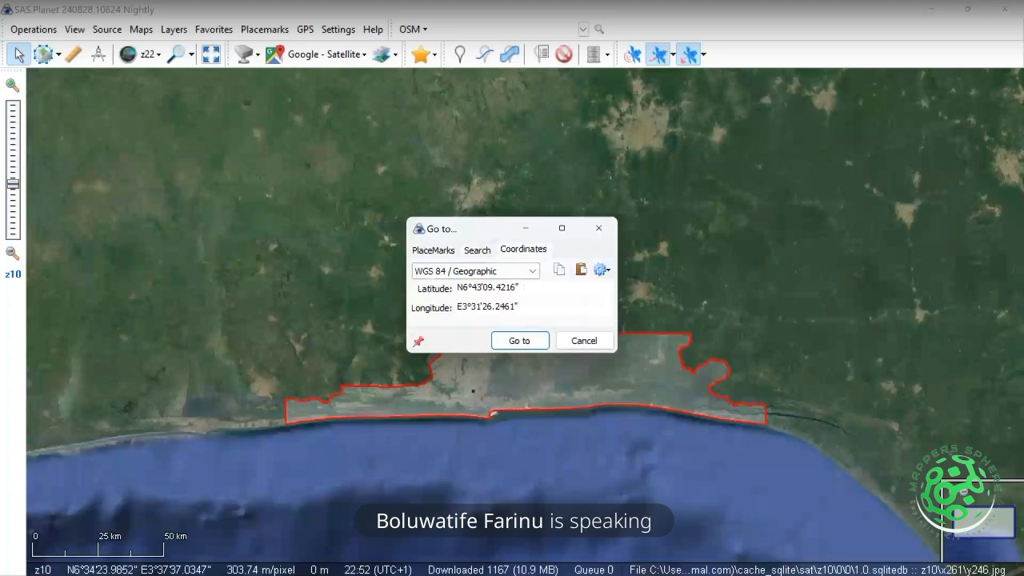
# Set the coordinate notation to -- deg. (-12.12345678°) and enter 7.742727277607702 as the latitude, cutting out the longitude part of the copied pair
pyautogui.click(603, 269)
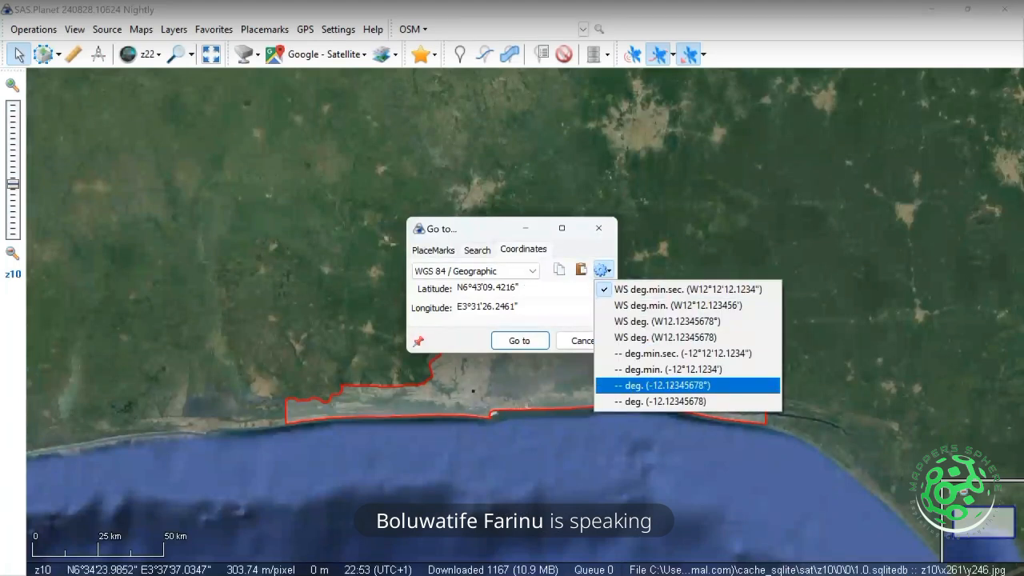
pyautogui.click(650, 385)
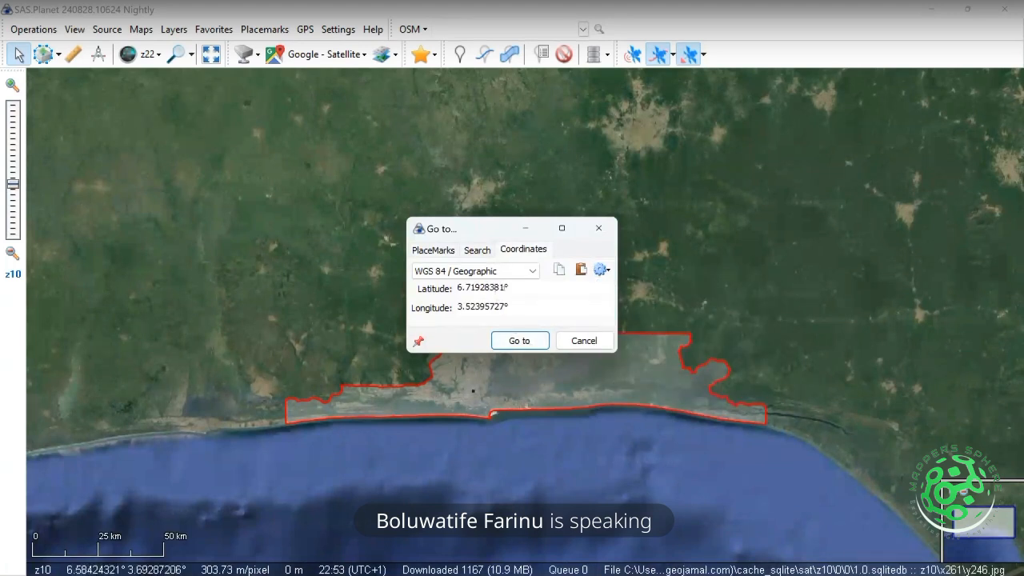
pyautogui.moveTo(507, 287); pyautogui.dragTo(453, 291)
pyautogui.hotkey('ctrl', 'v')
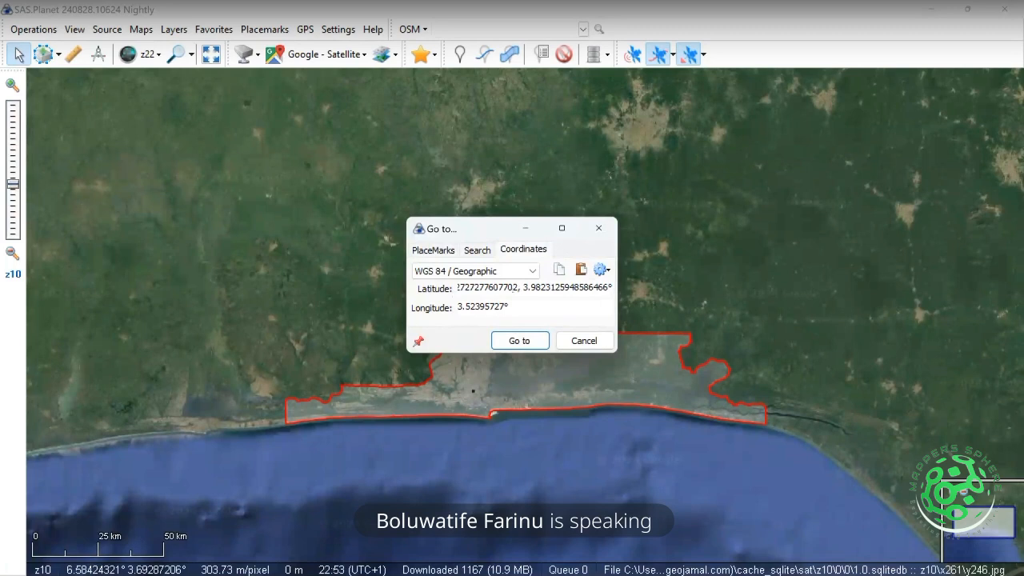
pyautogui.moveTo(518, 287); pyautogui.dragTo(609, 287)
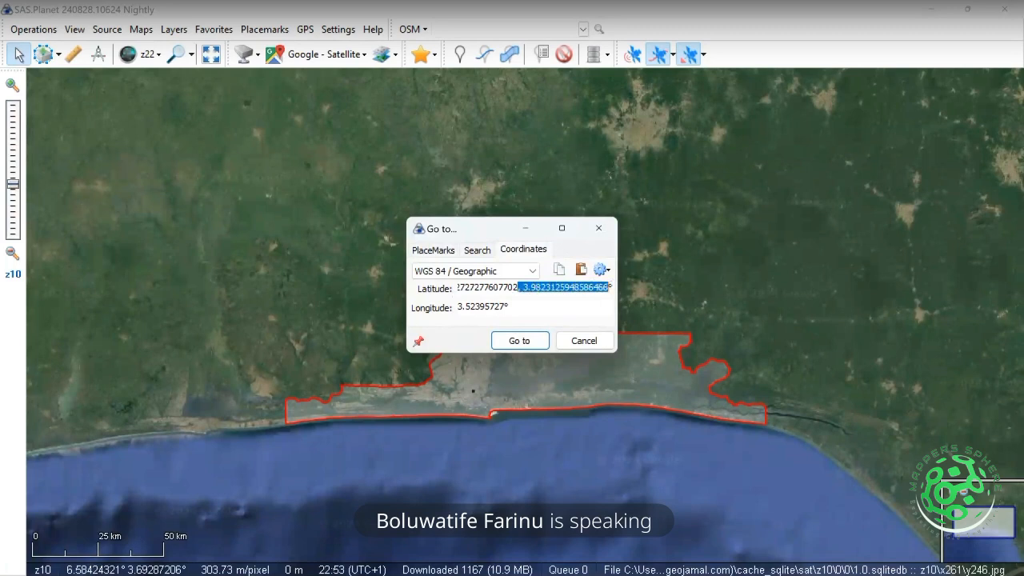
pyautogui.hotkey('ctrl', 'x')
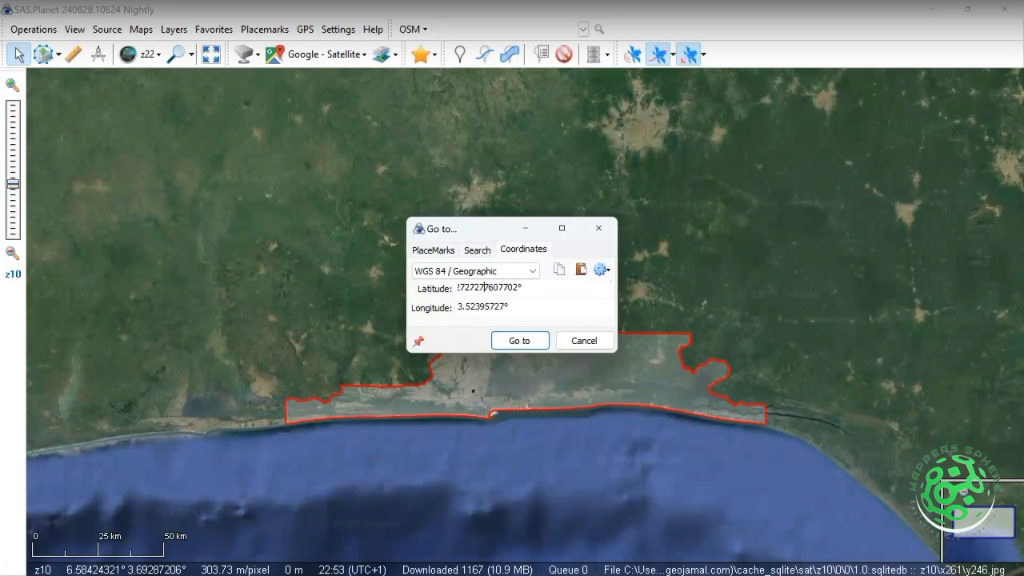
pyautogui.press('Left')
pyautogui.press('Left')
pyautogui.press('Left')
pyautogui.press('Left')
pyautogui.press('Left')
pyautogui.press('Left')
pyautogui.press('Left')
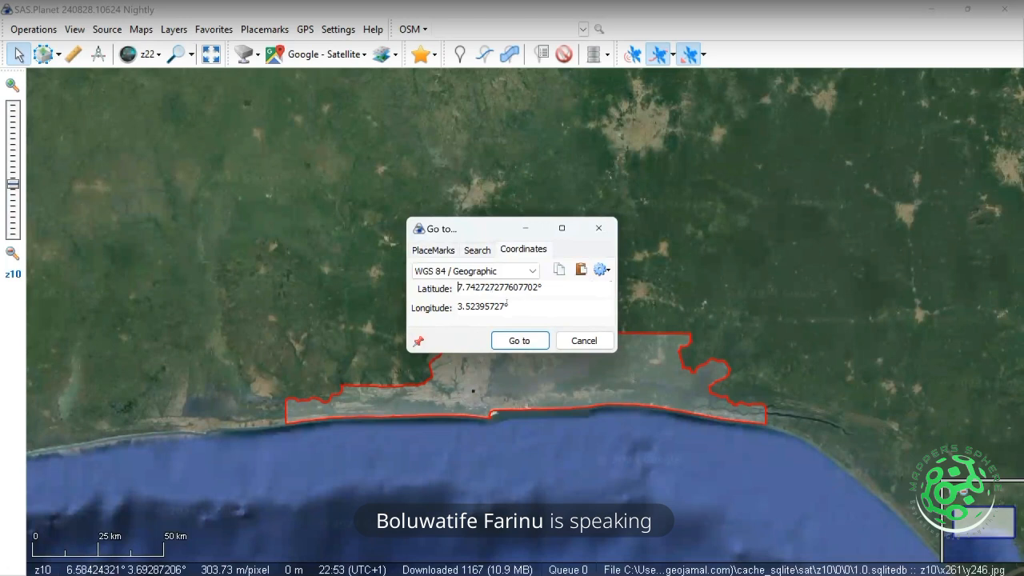
# Enter 3.9823125948586466 as the longitude without the leading comma and go to that location on the map
pyautogui.moveTo(506, 307); pyautogui.dragTo(450, 310)
pyautogui.hotkey('ctrl', 'v')
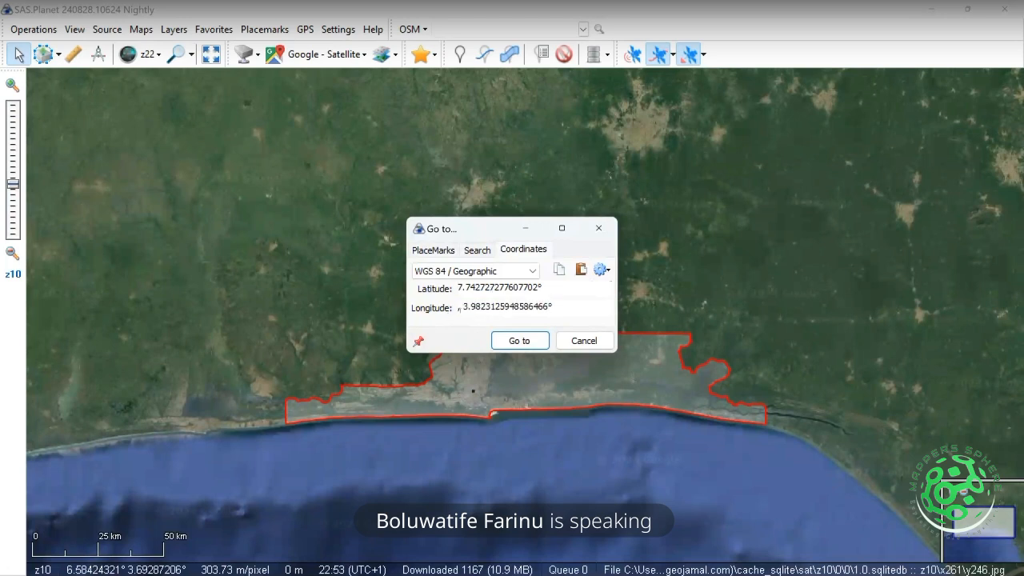
pyautogui.press('BackSpace')
pyautogui.press('BackSpace')
pyautogui.press('BackSpace')
pyautogui.press('BackSpace')
pyautogui.press('BackSpace')
pyautogui.press('BackSpace')
pyautogui.press('BackSpace')
pyautogui.press('BackSpace')
pyautogui.press('BackSpace')
pyautogui.press('BackSpace')
pyautogui.press('BackSpace')
pyautogui.press('BackSpace')
pyautogui.press('BackSpace')
pyautogui.press('BackSpace')
pyautogui.press('BackSpace')
pyautogui.press('BackSpace')
pyautogui.press('BackSpace')
pyautogui.press('BackSpace')
pyautogui.press('BackSpace')
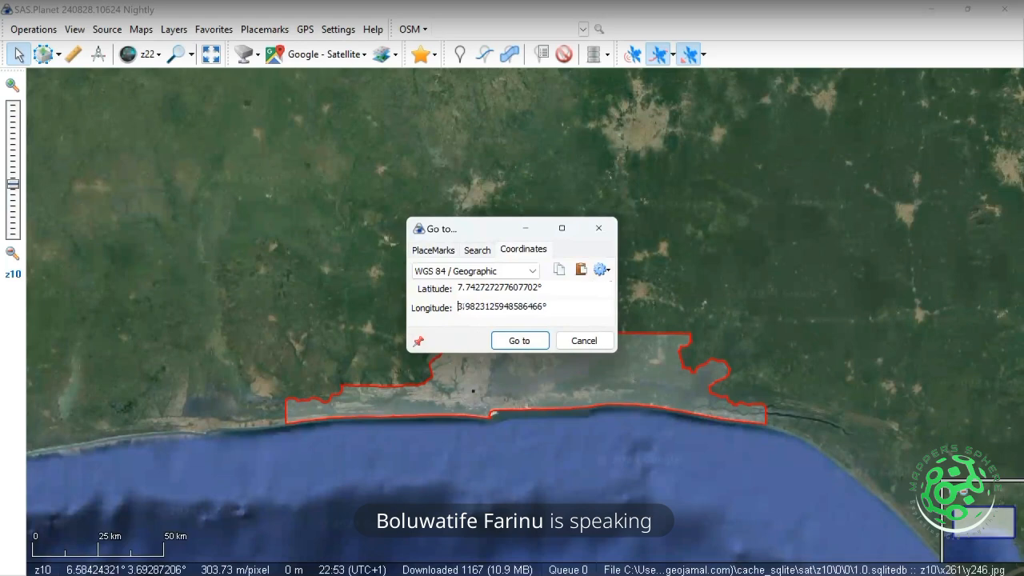
pyautogui.click(533, 341)
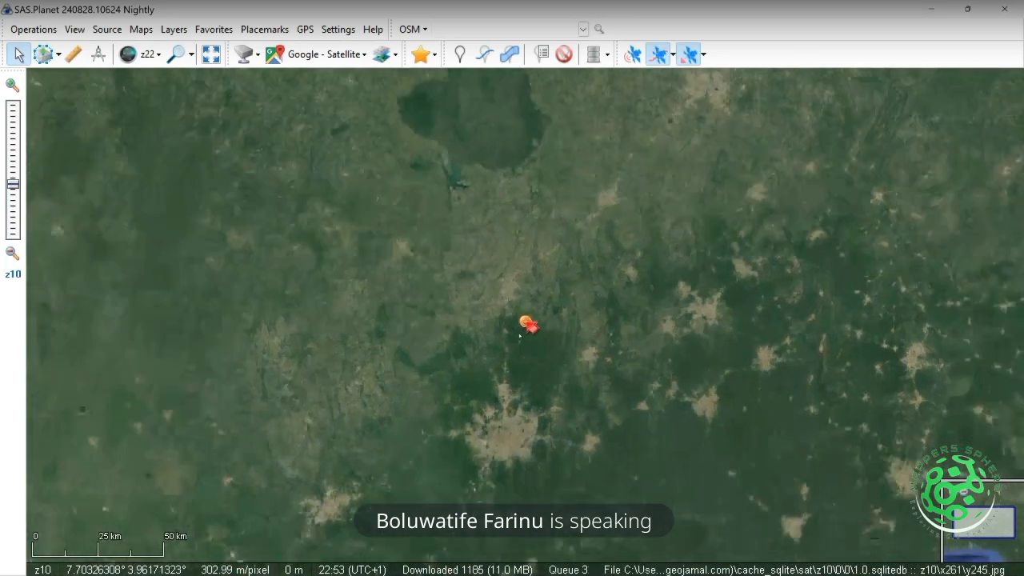
pyautogui.scroll(-2, 529, 325)
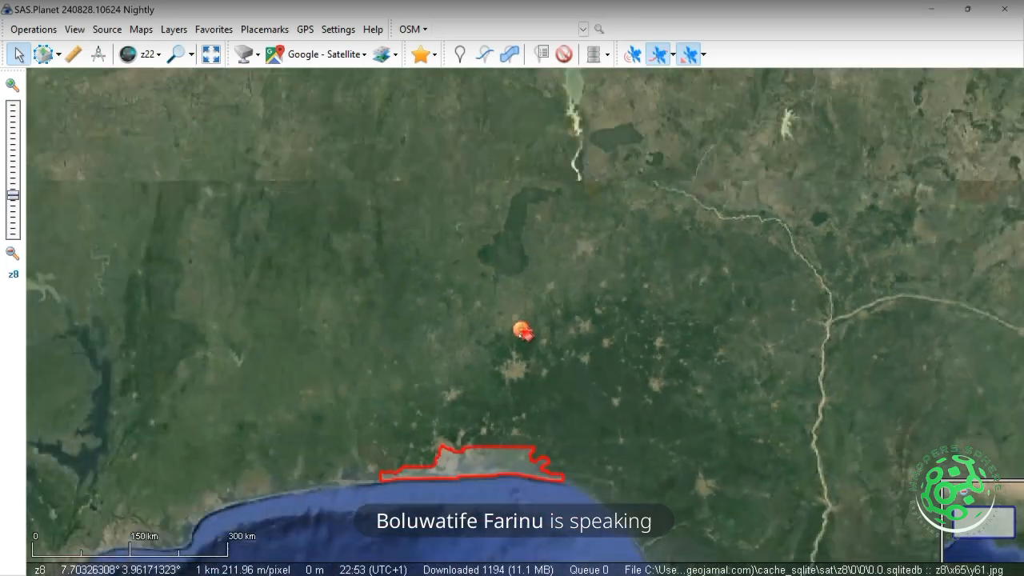
pyautogui.scroll(1, 521, 331)
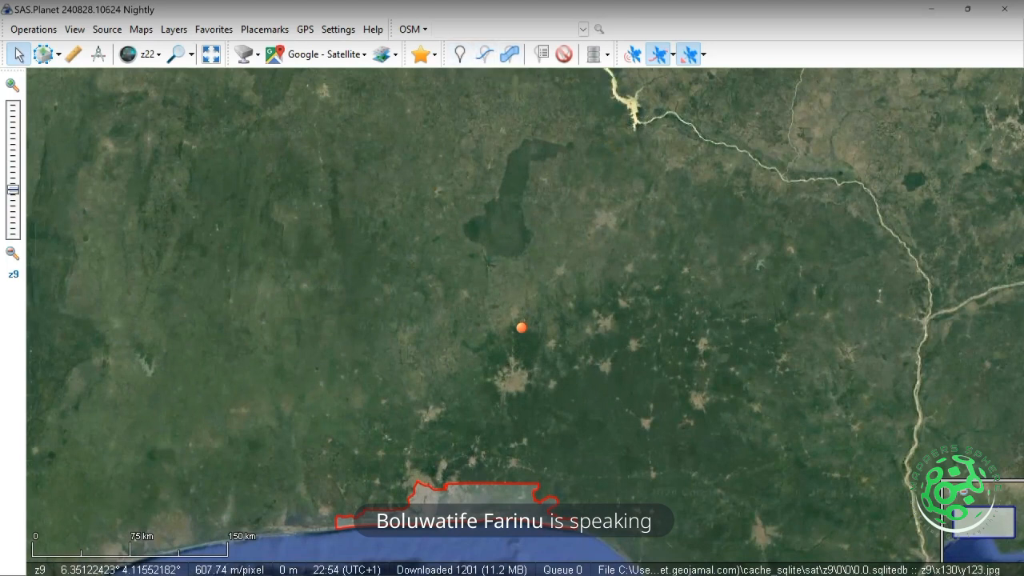
# Switch to File Explorer and examine the exported Mappers_sphere image files in the Mappers Sphere folder on the Desktop
pyautogui.moveTo(582, 557)
pyautogui.moveTo(480, 573)
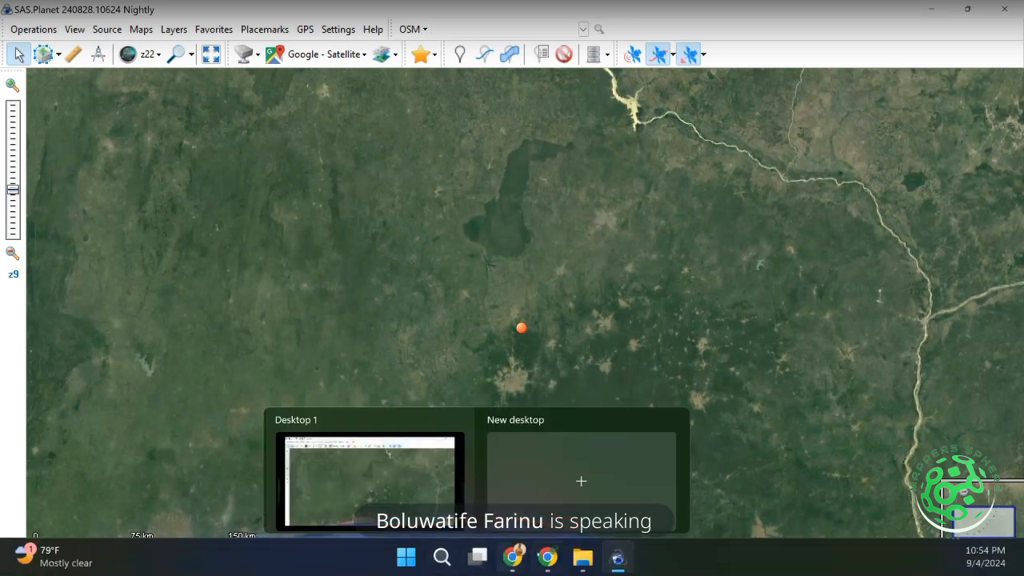
pyautogui.click(583, 558)
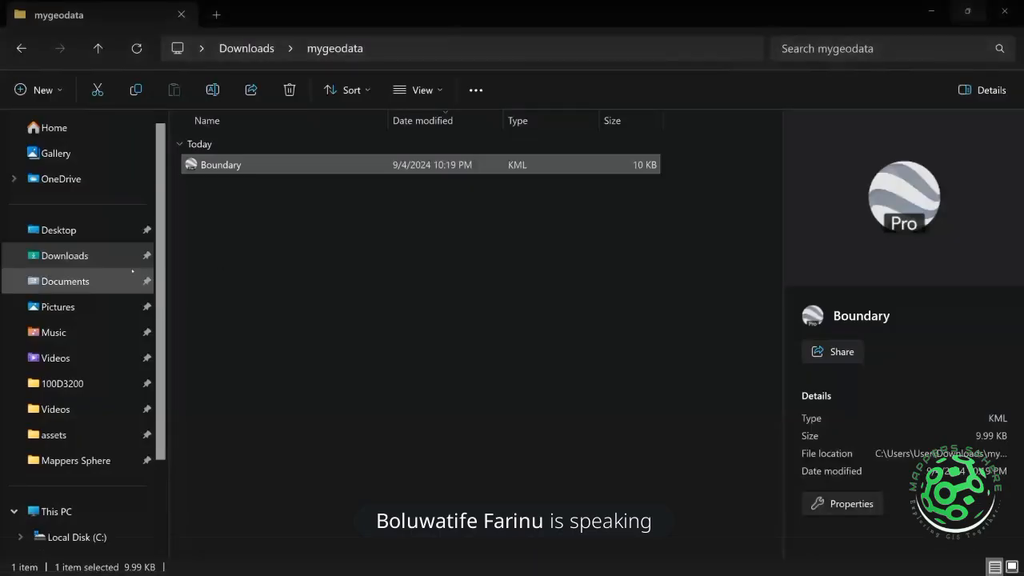
pyautogui.click(70, 231)
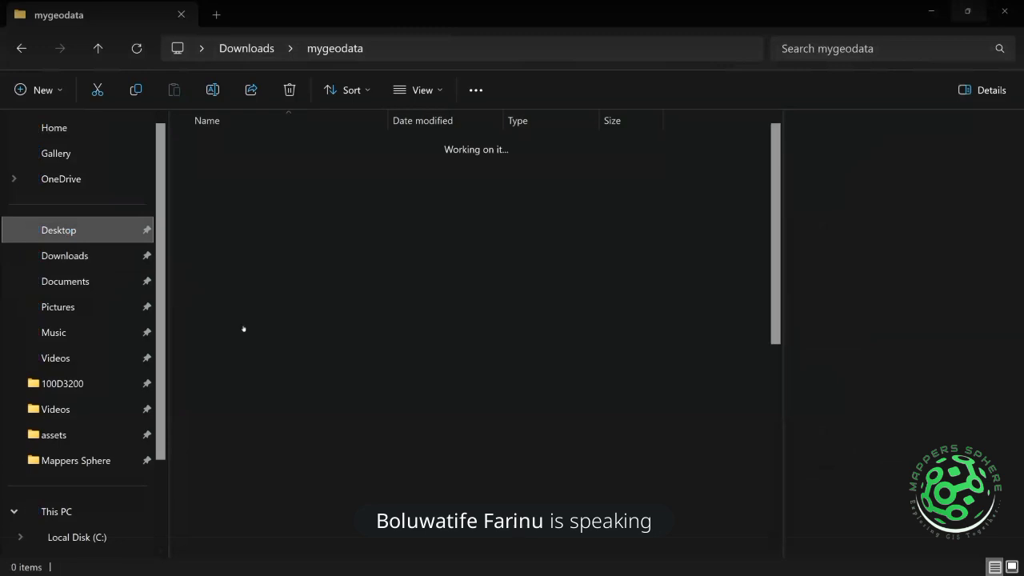
pyautogui.click(264, 414)
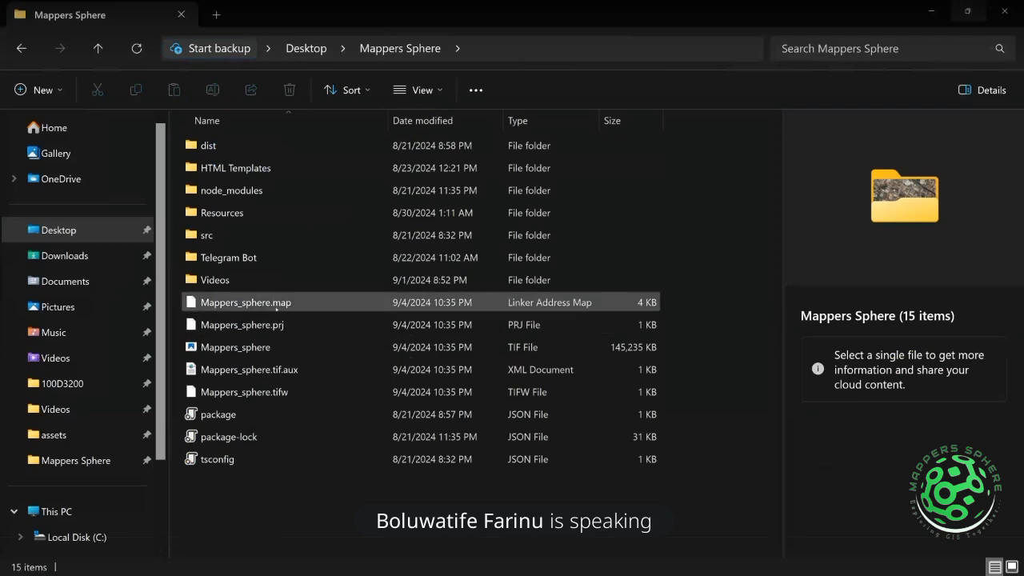
pyautogui.moveTo(247, 349)
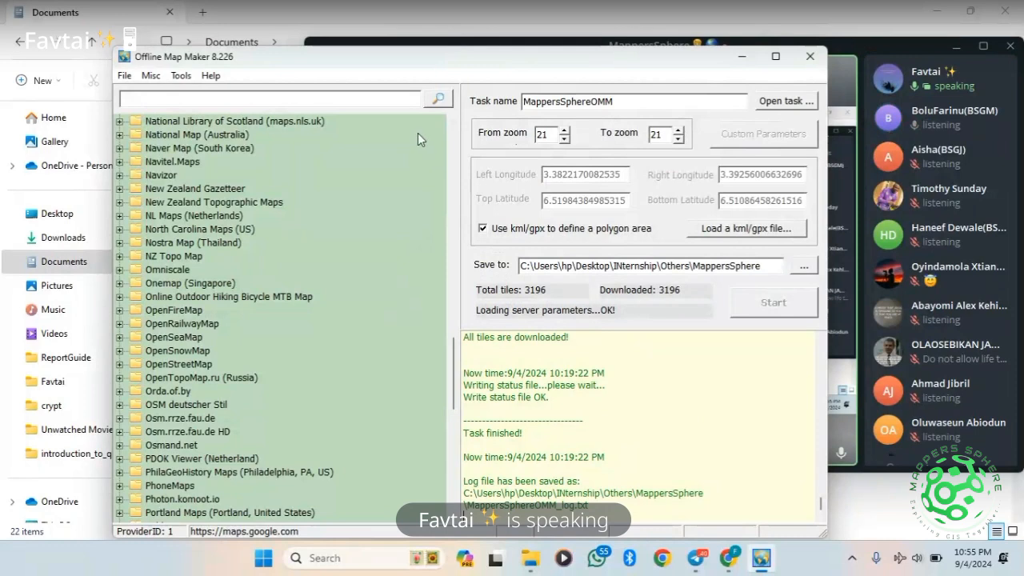
# Open the Map Combiner tool in Offline Map Maker and reposition its window over the main window
pyautogui.click(149, 77)
pyautogui.moveTo(177, 80)
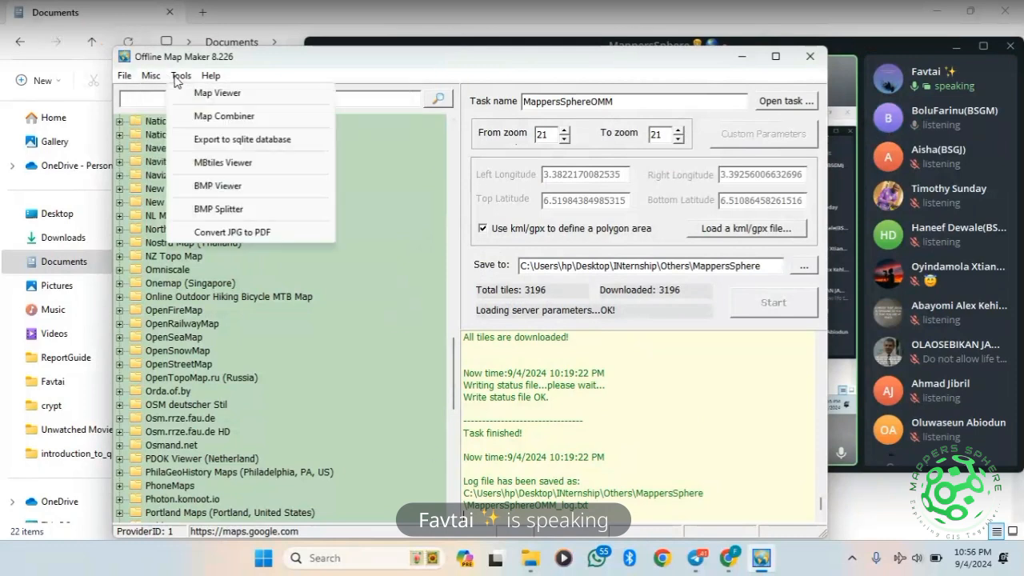
pyautogui.click(224, 118)
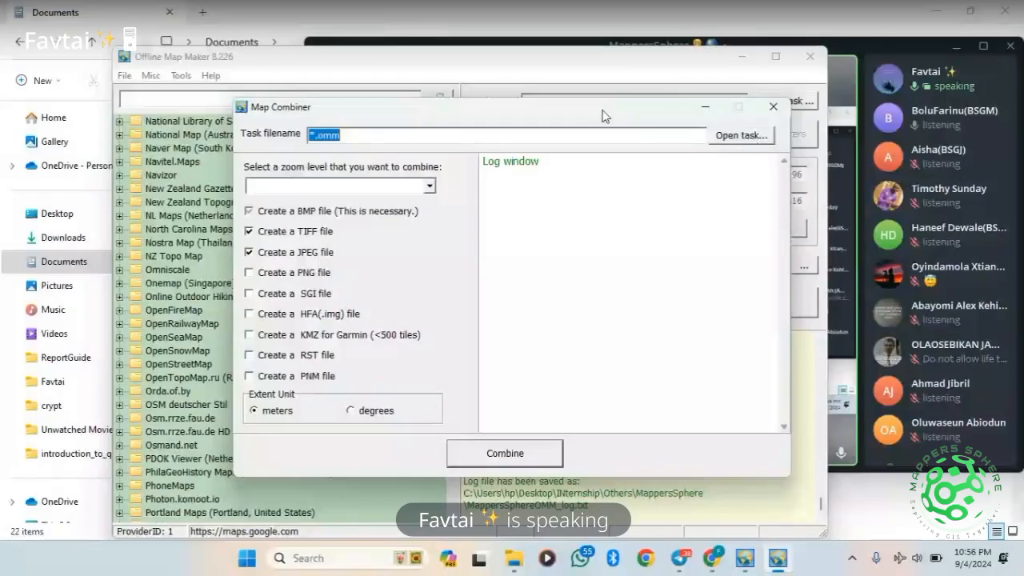
pyautogui.moveTo(604, 116); pyautogui.dragTo(712, 337)
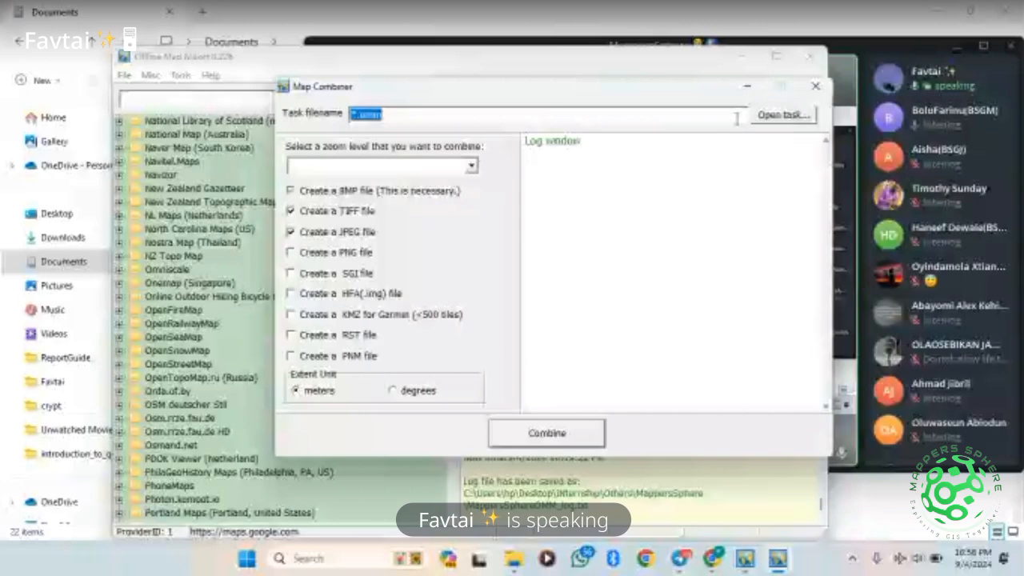
# Start opening a task file in Map Combiner and browse to the Desktop folder
pyautogui.click(784, 115)
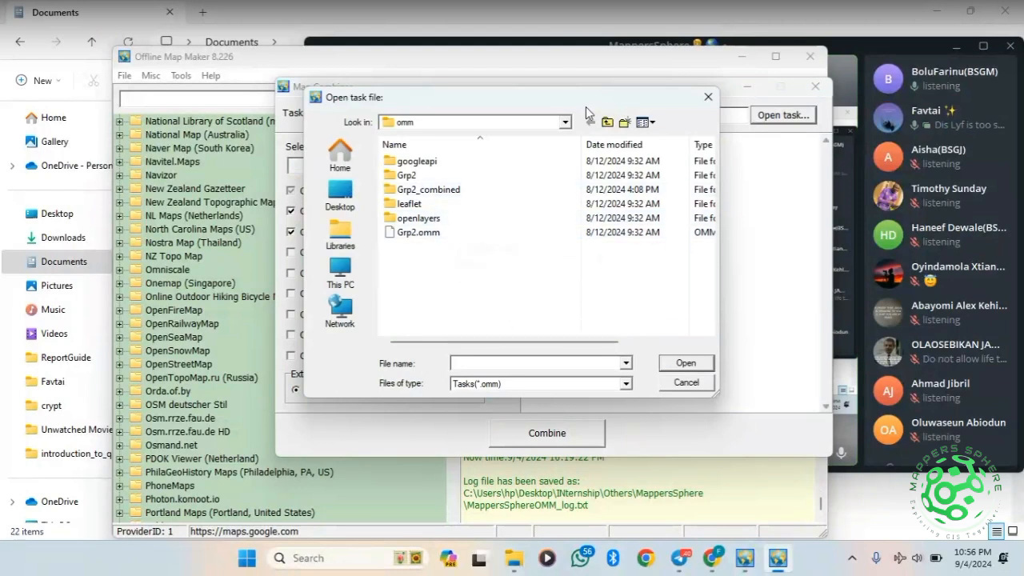
pyautogui.click(567, 124)
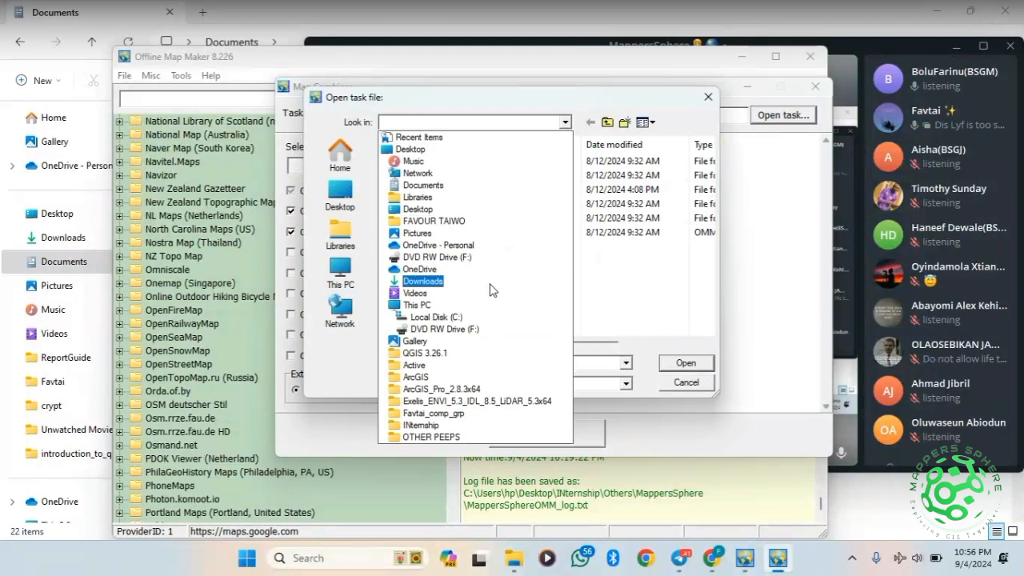
pyautogui.click(606, 334)
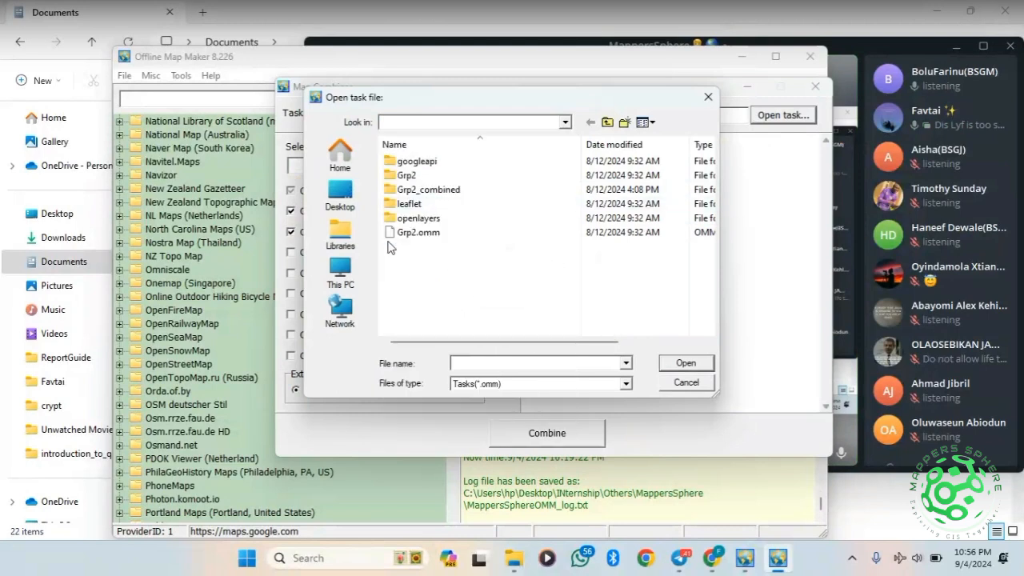
pyautogui.click(364, 205)
pyautogui.scroll(-3, 496, 244)
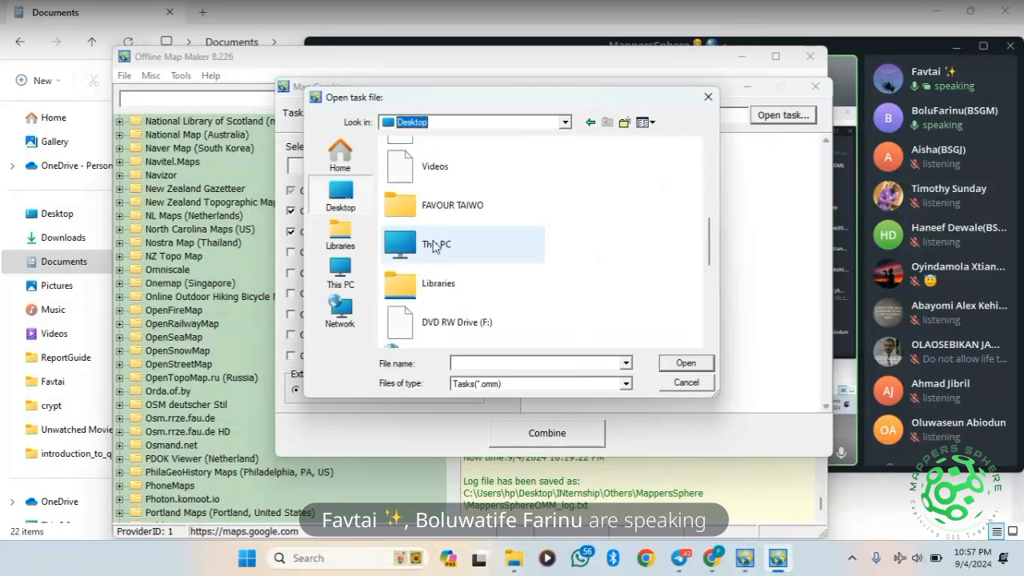
pyautogui.scroll(3, 436, 240)
pyautogui.doubleClick(442, 186)
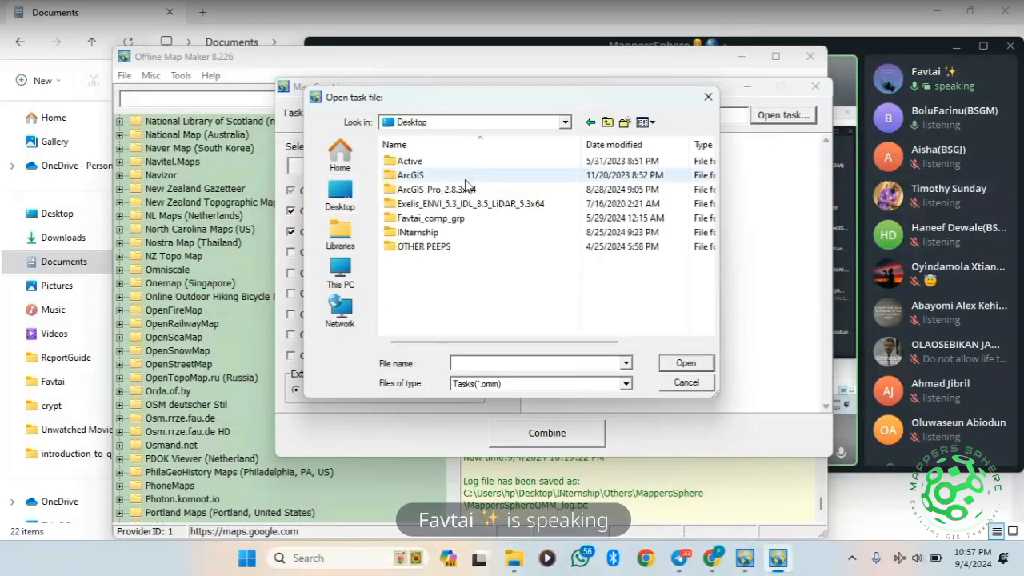
# Load the task file MappersSphereOMM.omm from the INternship, Others, MappersSphere folder path
pyautogui.doubleClick(443, 233)
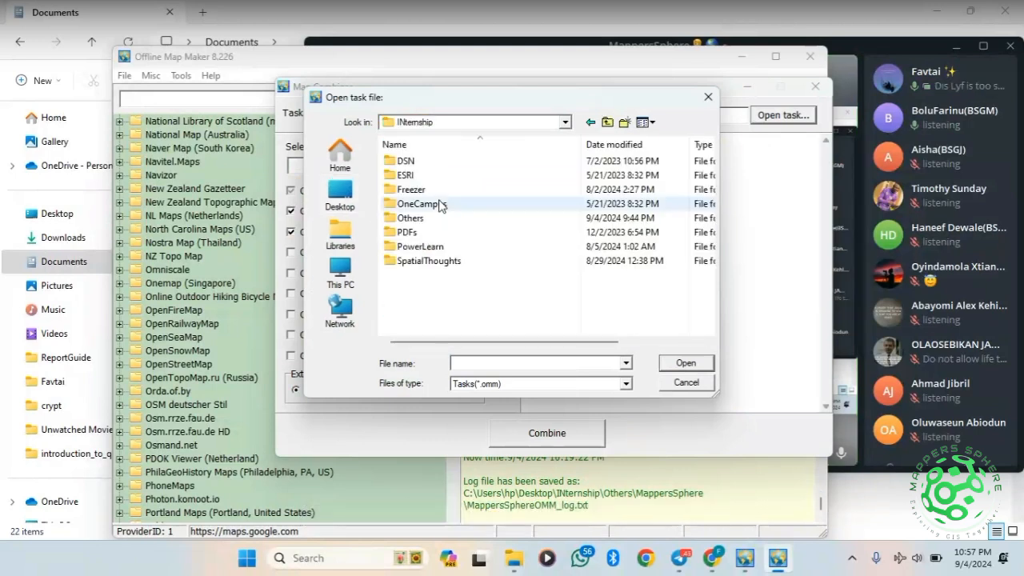
pyautogui.click(439, 204)
pyautogui.doubleClick(424, 218)
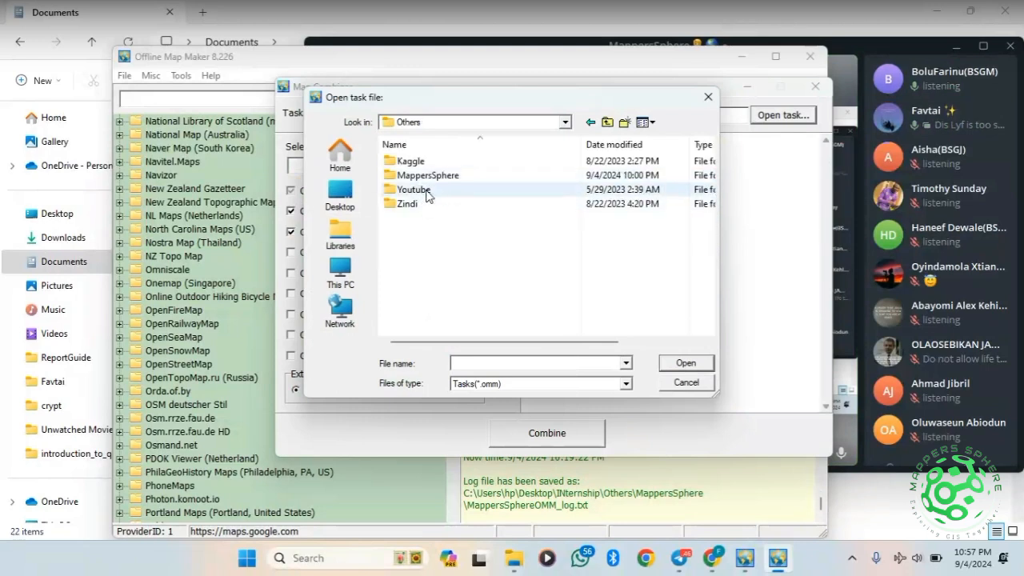
pyautogui.click(438, 176)
pyautogui.doubleClick(440, 176)
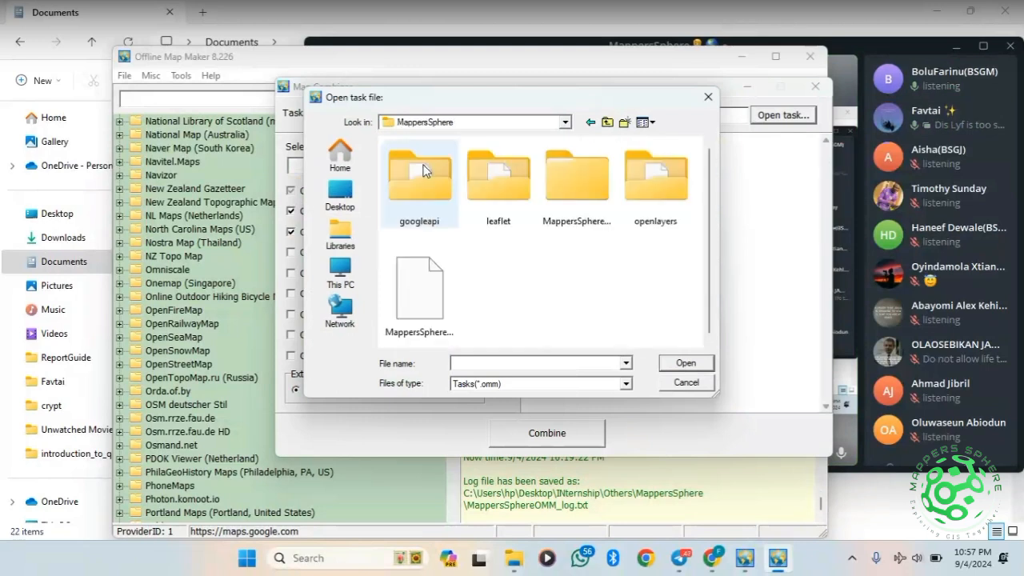
pyautogui.click(436, 308)
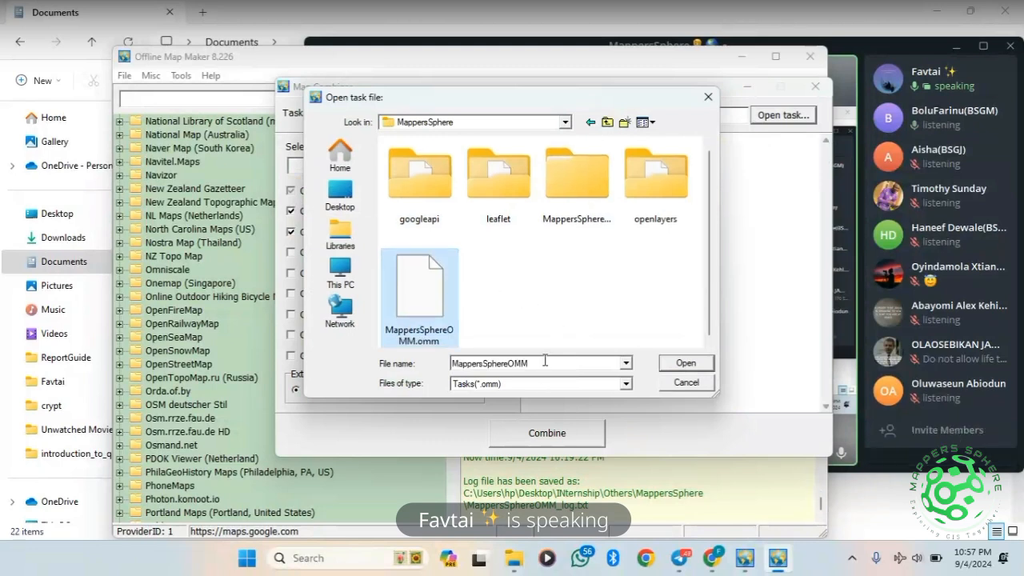
pyautogui.click(562, 291)
pyautogui.click(451, 311)
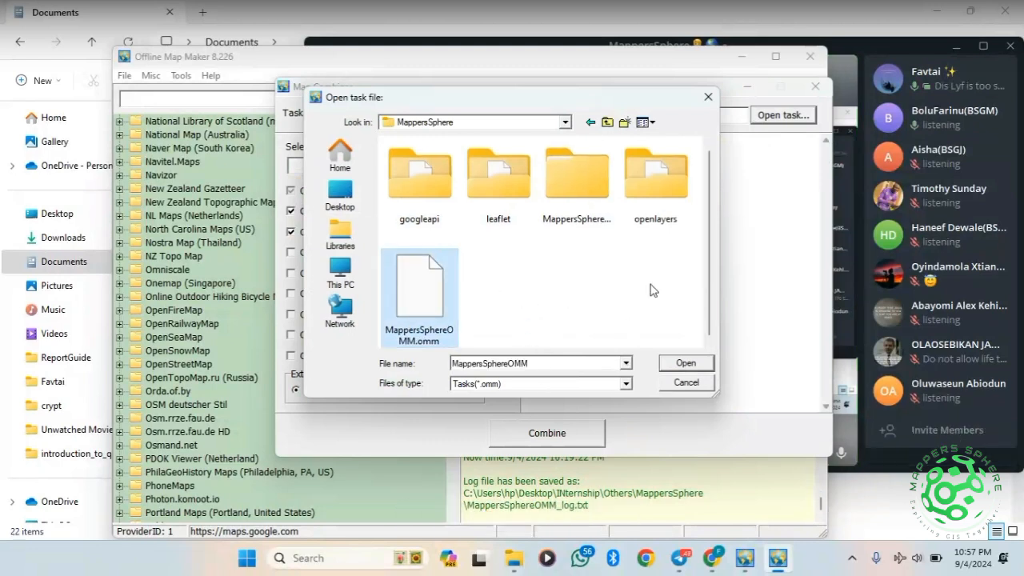
pyautogui.click(688, 363)
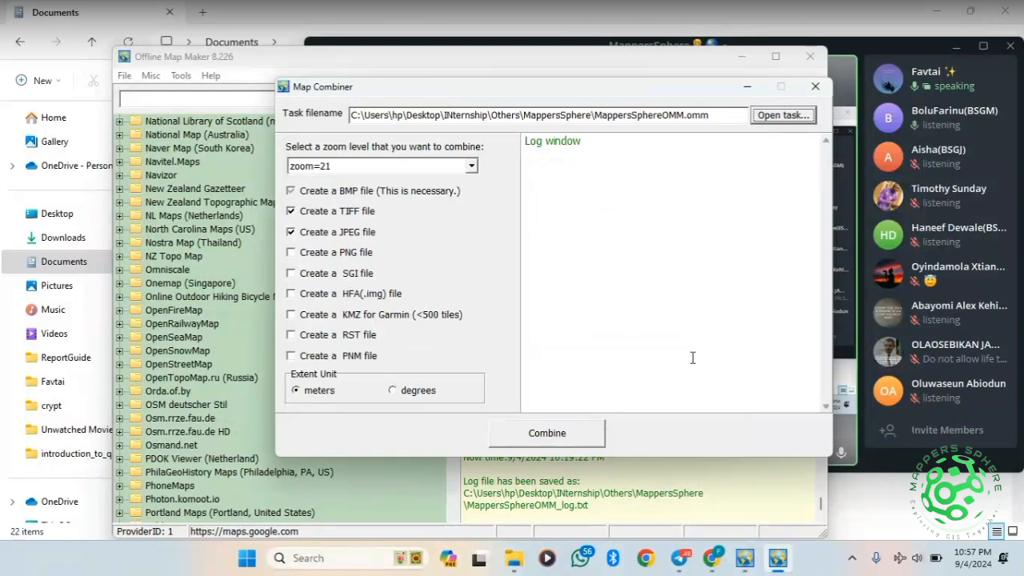
# Check which zoom levels are available for combining and keep zoom=21
pyautogui.click(472, 166)
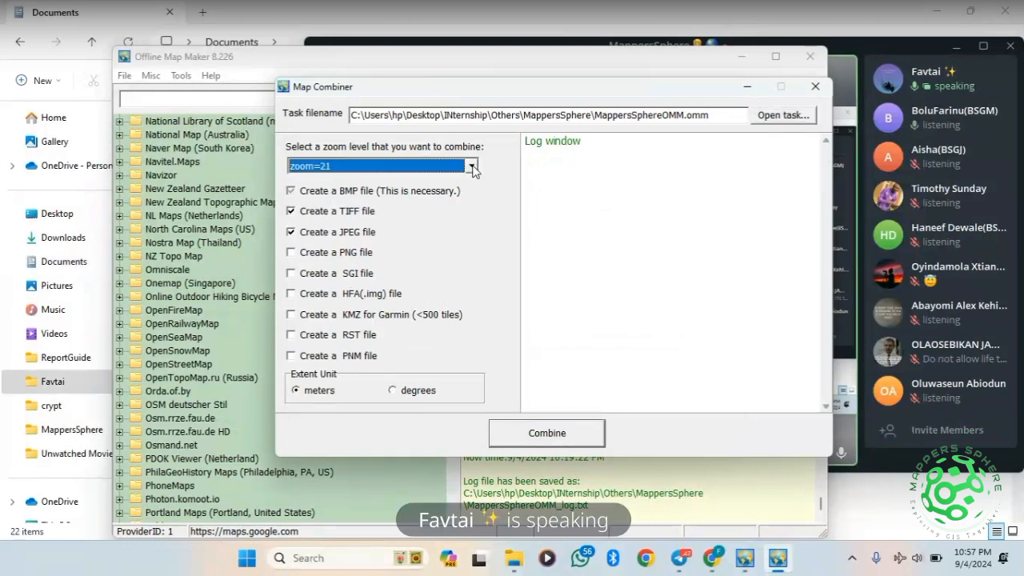
pyautogui.click(472, 168)
pyautogui.click(473, 169)
pyautogui.click(473, 168)
pyautogui.click(472, 169)
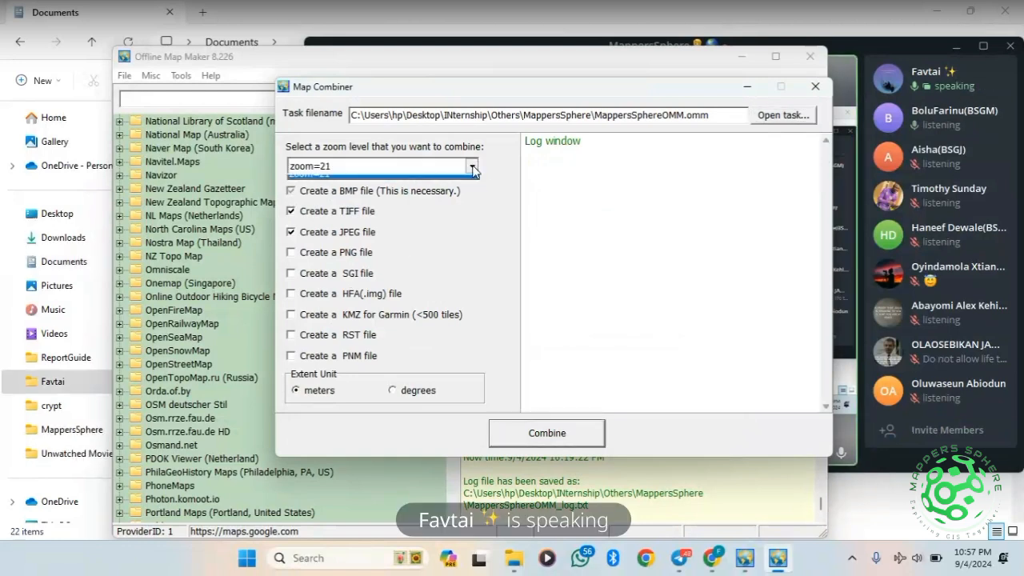
pyautogui.click(473, 169)
pyautogui.click(472, 169)
pyautogui.click(473, 170)
pyautogui.click(473, 170)
pyautogui.click(472, 169)
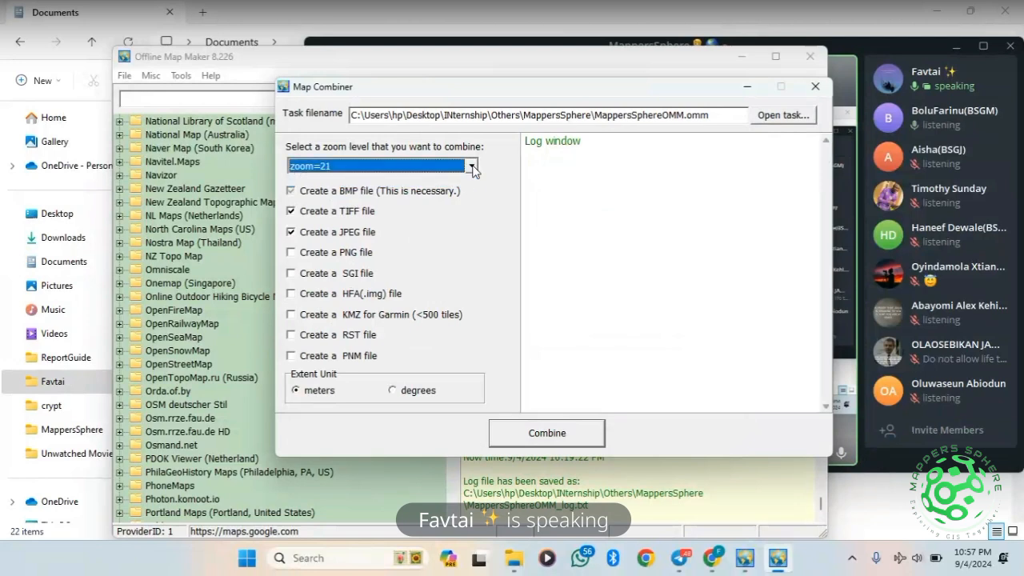
pyautogui.click(292, 356)
pyautogui.click(292, 335)
pyautogui.click(292, 314)
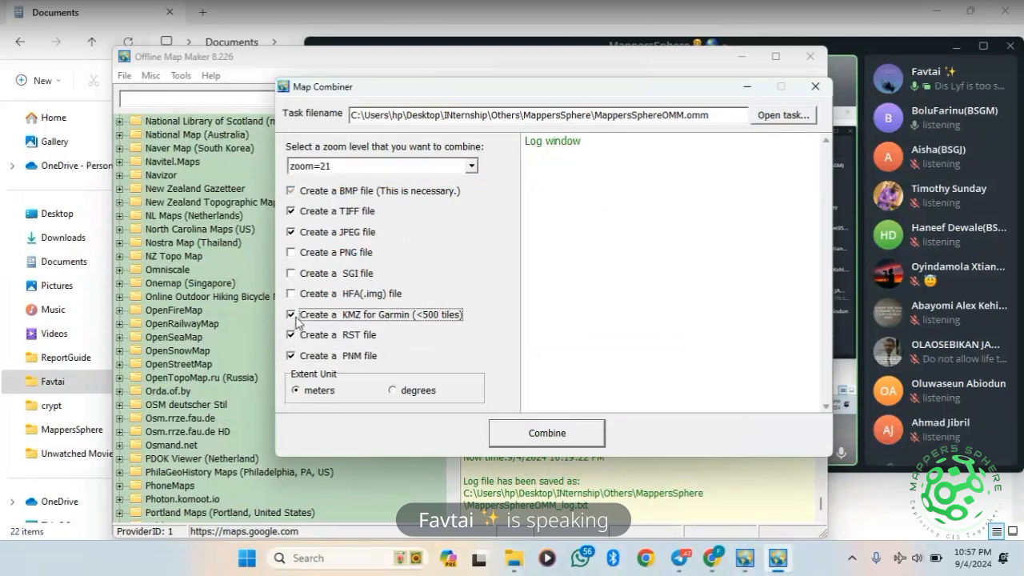
pyautogui.click(294, 294)
pyautogui.click(294, 274)
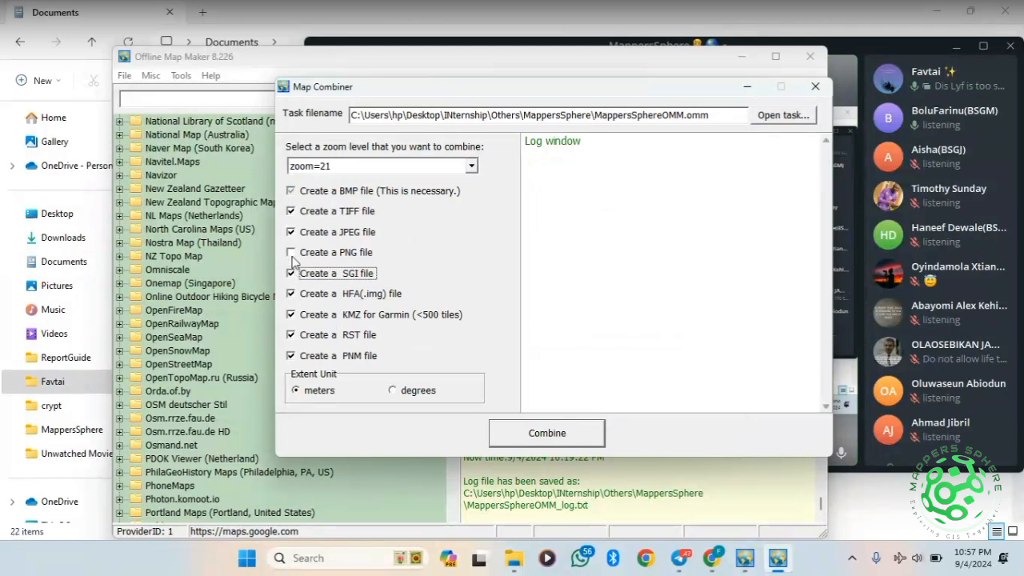
pyautogui.click(293, 274)
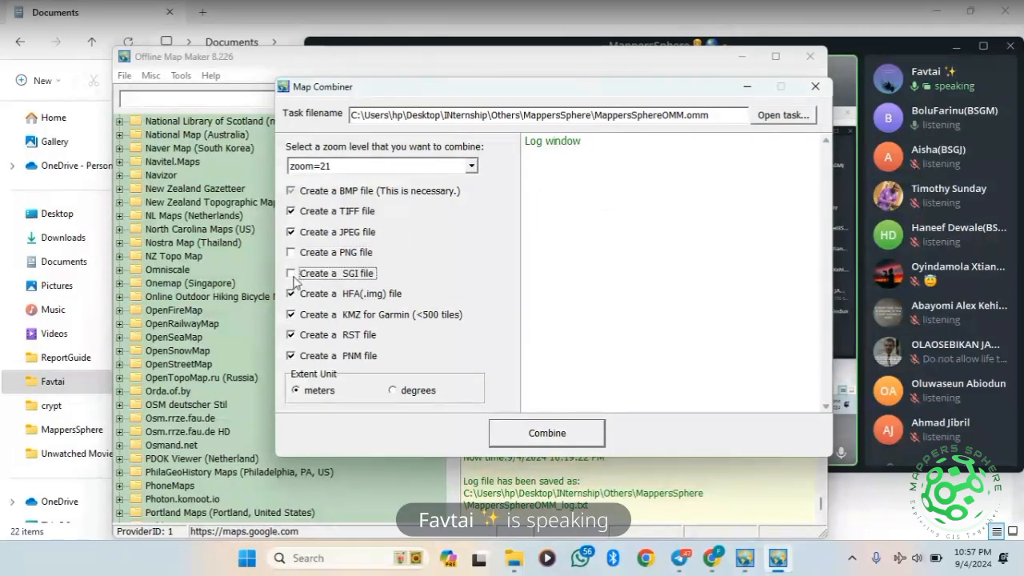
pyautogui.click(292, 294)
pyautogui.click(292, 315)
pyautogui.click(292, 335)
pyautogui.click(292, 356)
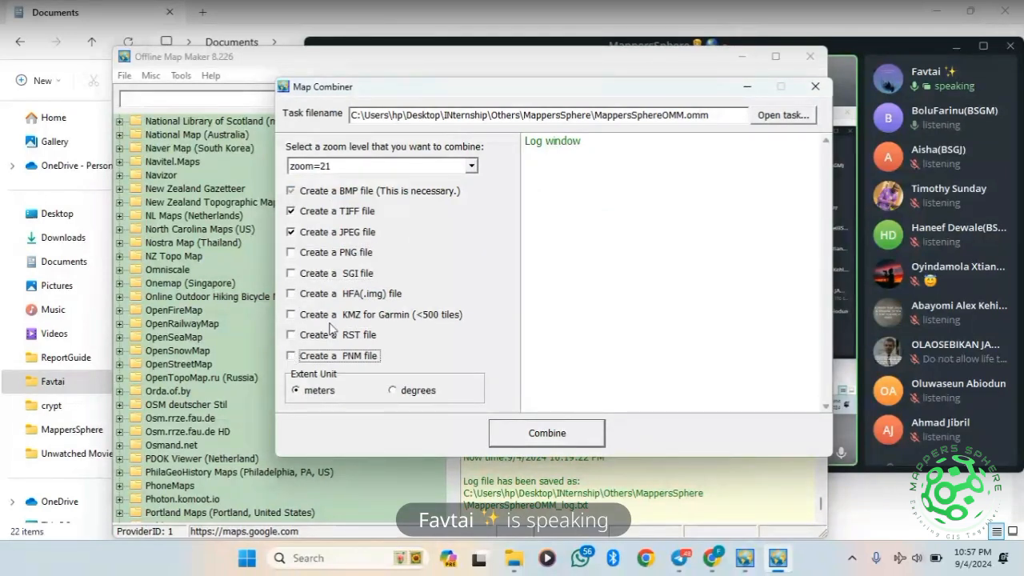
# Keep TIFF and JPEG as the output formats and start combining the downloaded tiles
pyautogui.click(291, 234)
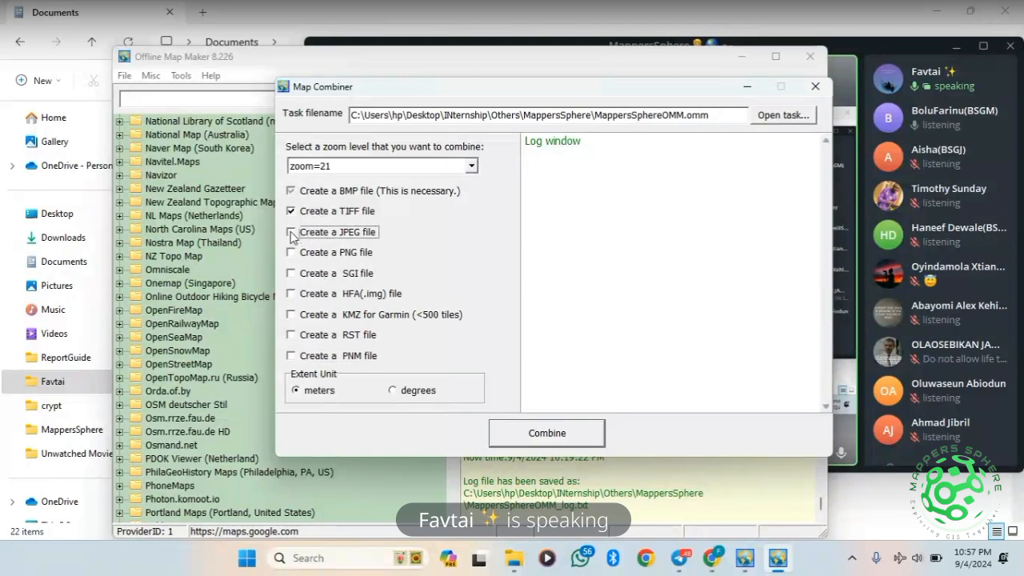
pyautogui.click(292, 234)
pyautogui.click(575, 446)
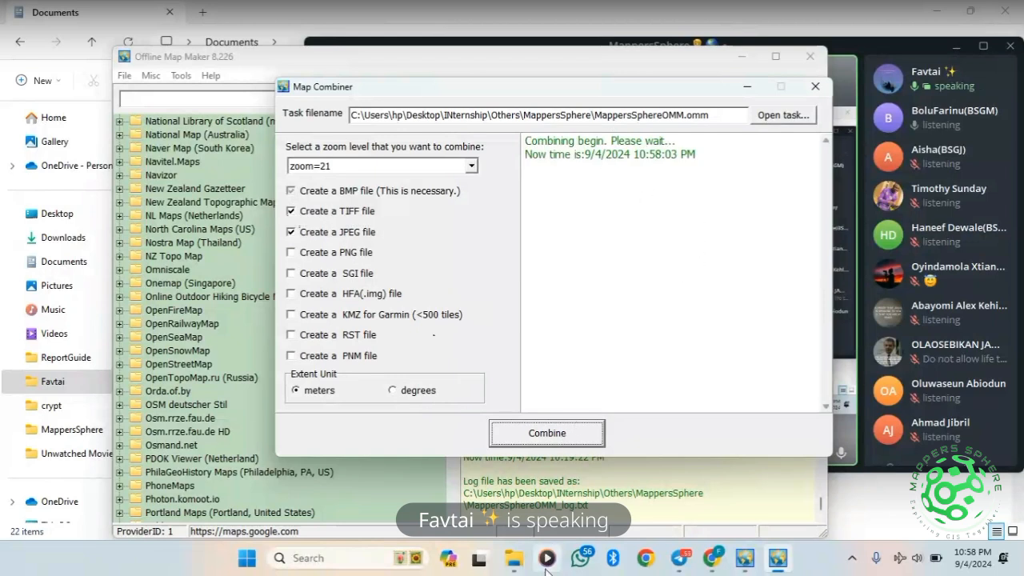
# Switch to File Explorer and look into the UNILAG and Visual Studio 2022 folders in Documents, returning to Documents
pyautogui.moveTo(523, 567)
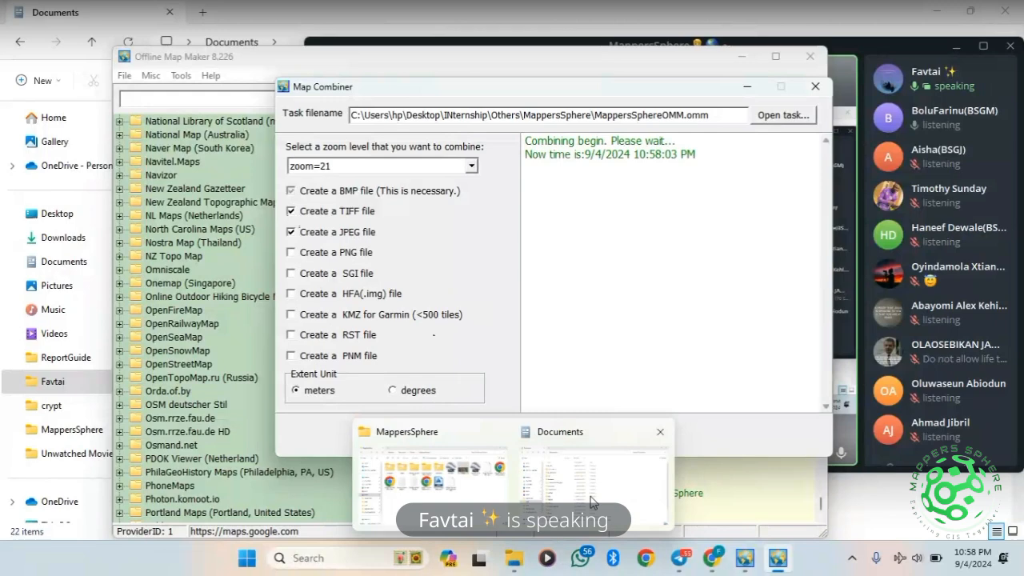
pyautogui.moveTo(594, 500)
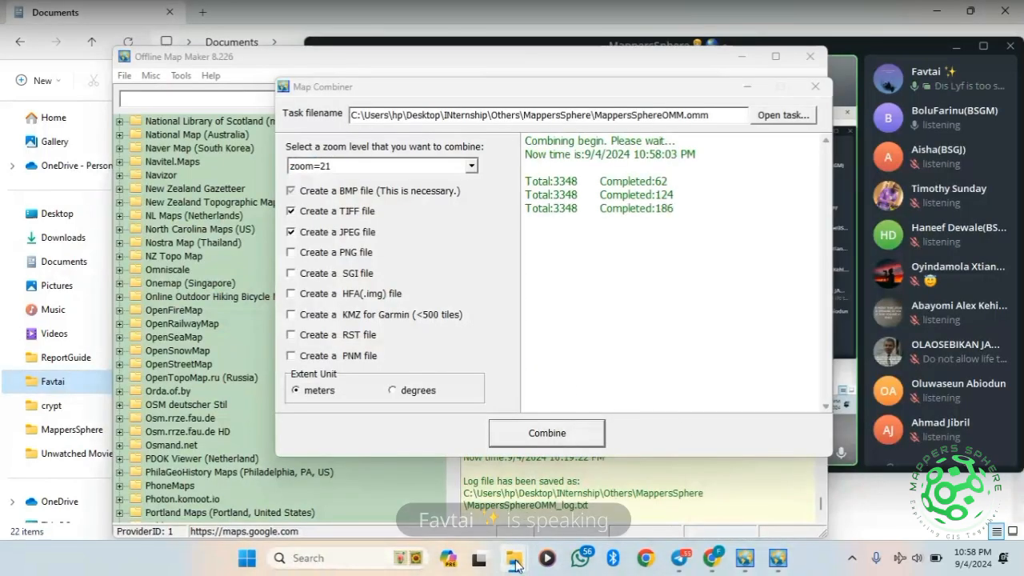
pyautogui.click(564, 483)
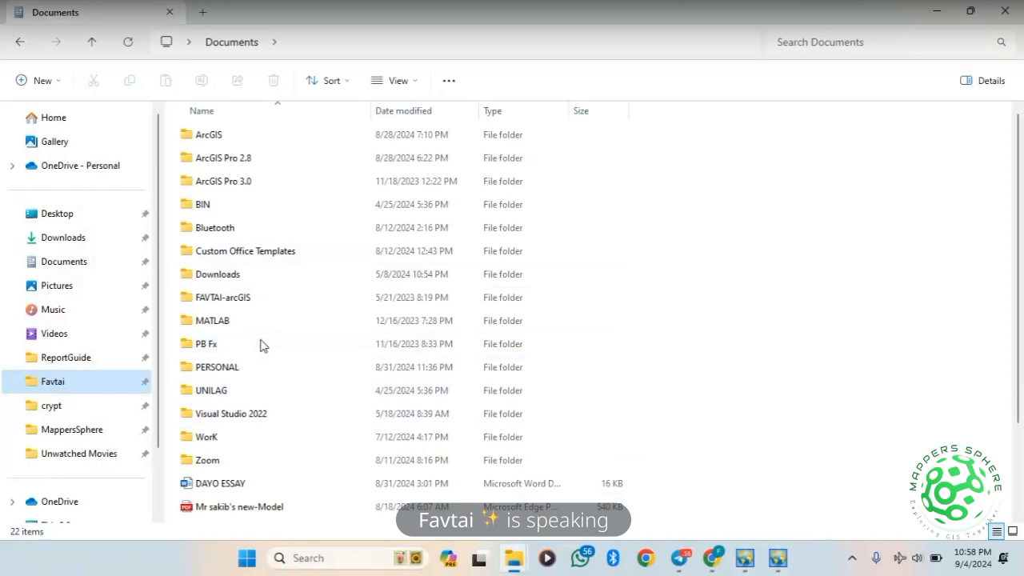
pyautogui.doubleClick(285, 391)
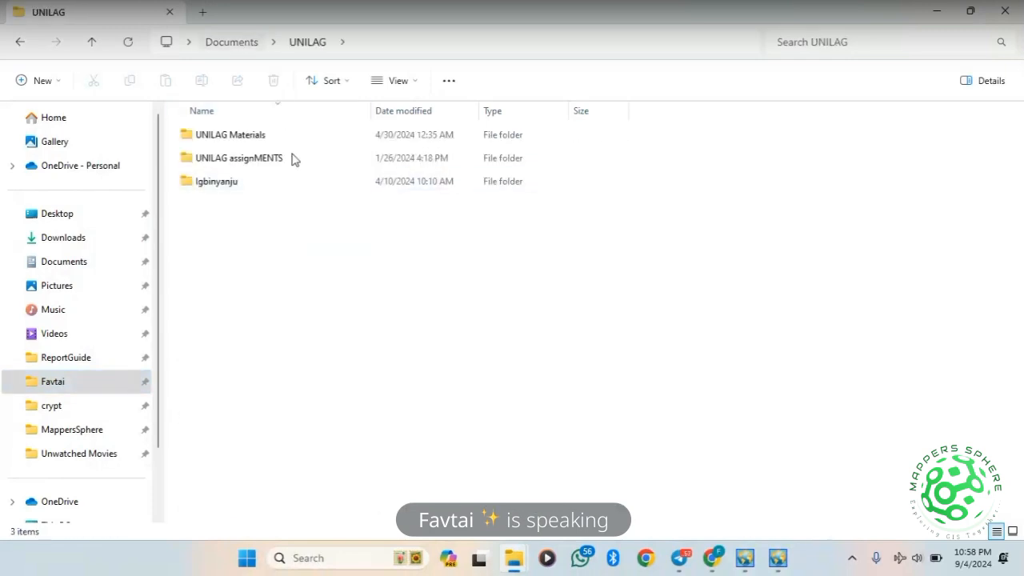
pyautogui.doubleClick(293, 157)
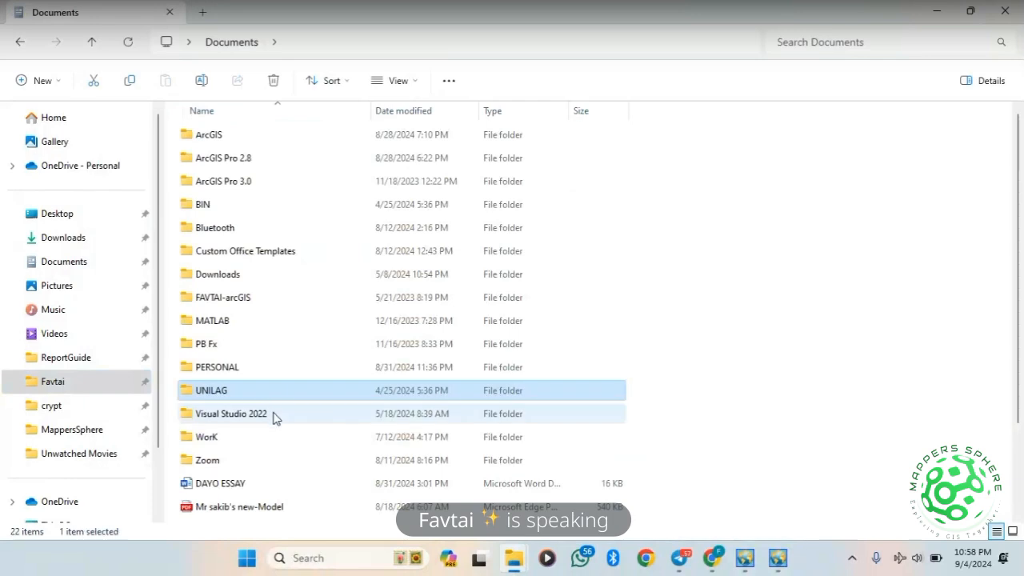
pyautogui.doubleClick(280, 413)
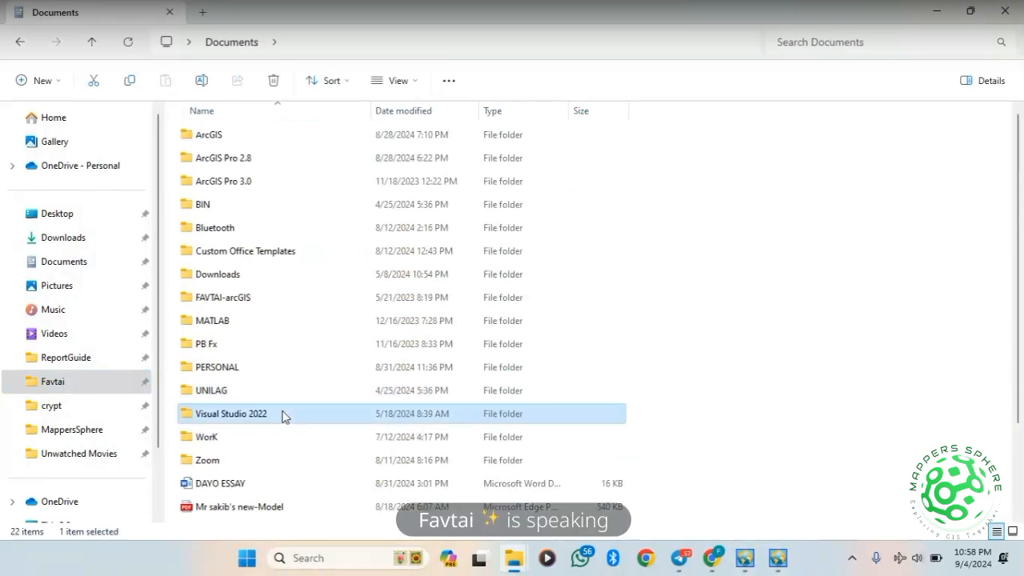
pyautogui.click(240, 45)
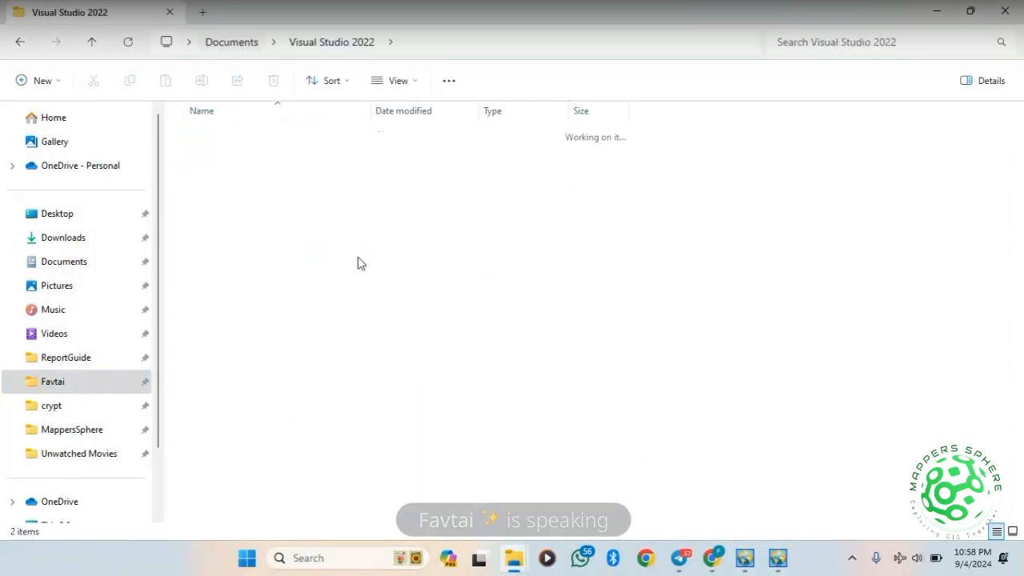
# Open the 300lvl folder inside UNILAG assignMENTS in the UNILAG folder
pyautogui.doubleClick(299, 399)
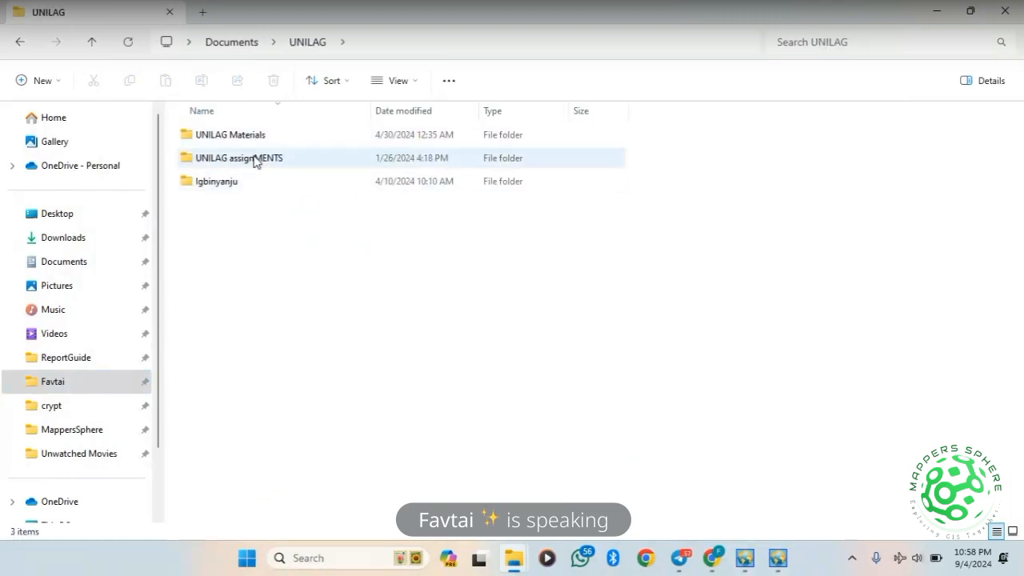
pyautogui.click(286, 165)
pyautogui.doubleClick(286, 164)
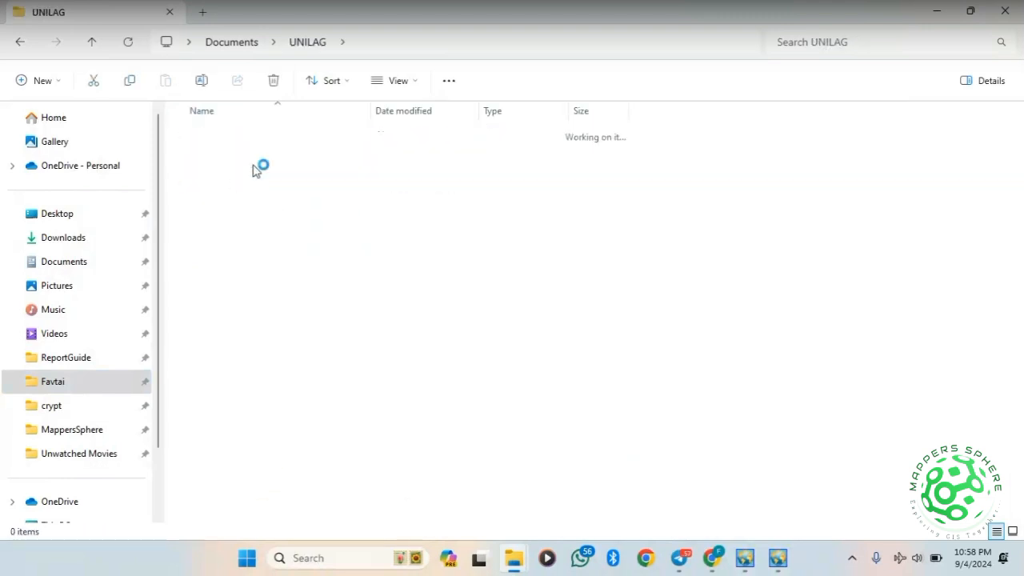
pyautogui.click(288, 158)
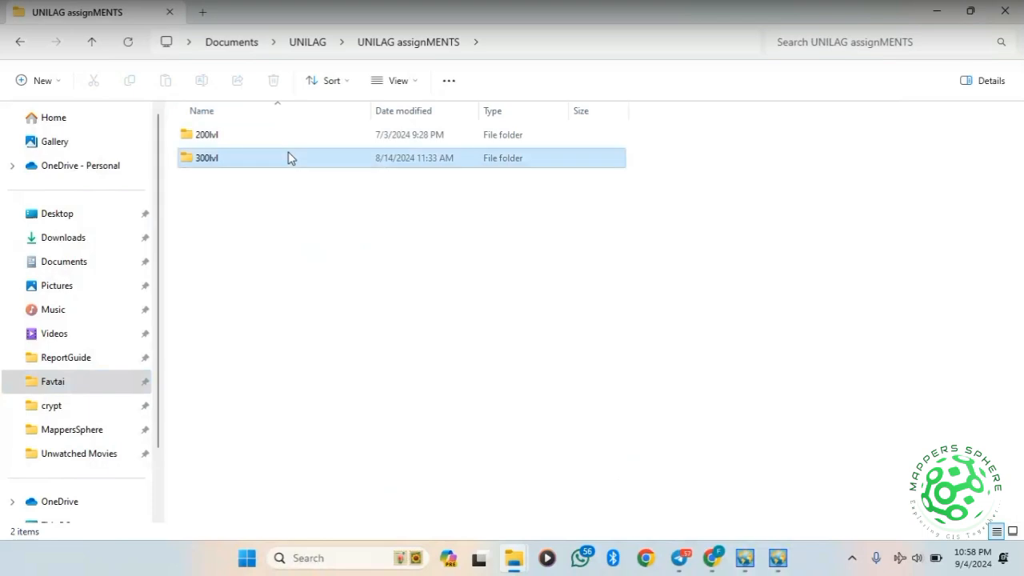
pyautogui.doubleClick(296, 157)
# Open the GIS folder inside 1stSemester
pyautogui.click(297, 136)
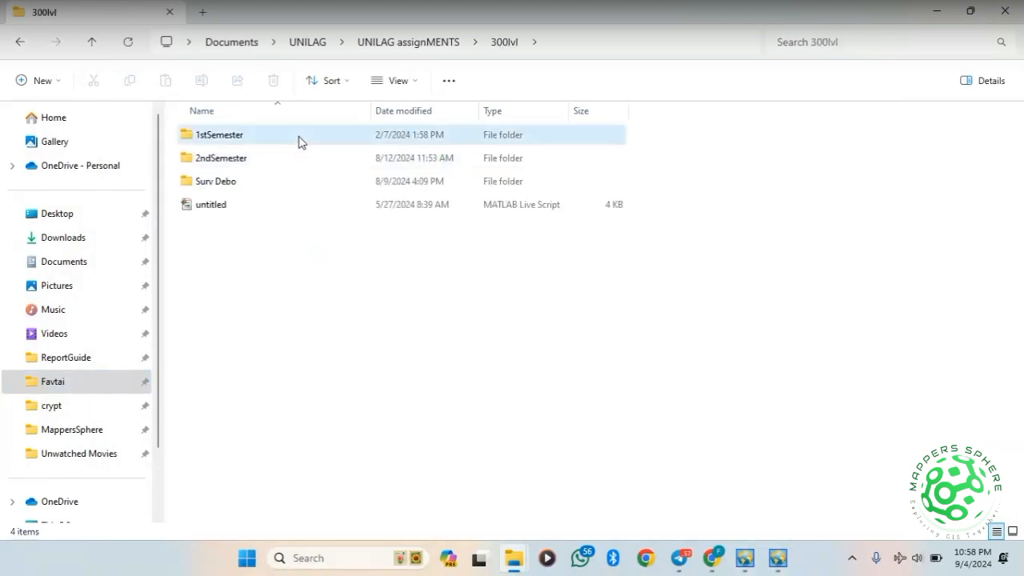
pyautogui.doubleClick(297, 136)
pyautogui.click(272, 182)
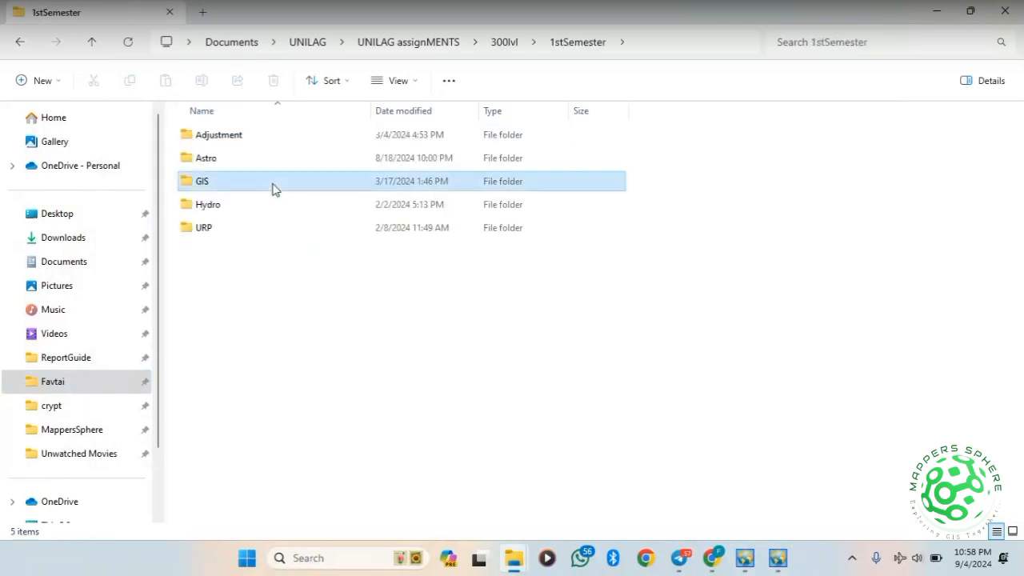
pyautogui.doubleClick(272, 182)
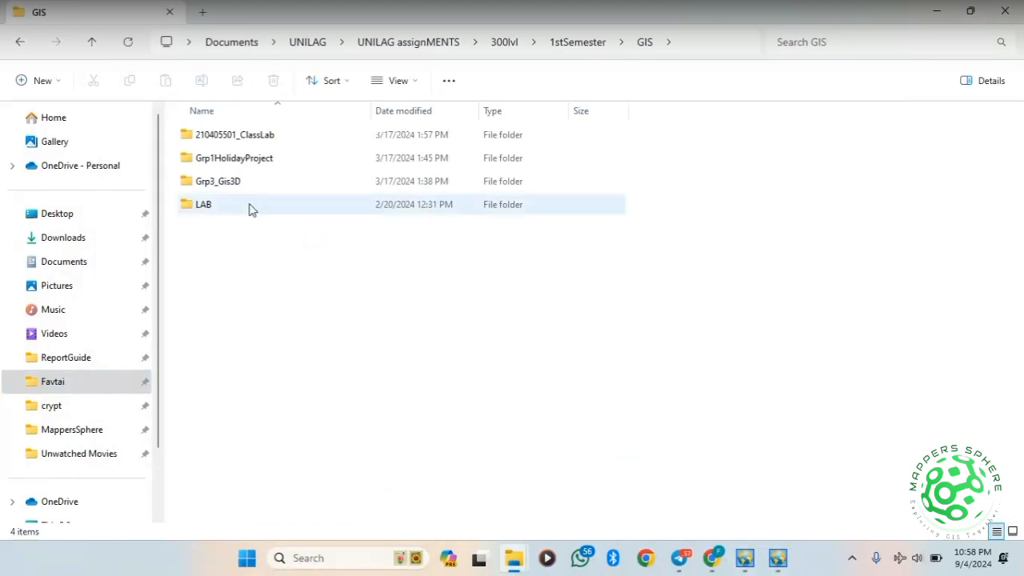
# Look into the Submission folder of Grp1HolidayProject and return to the GIS folder
pyautogui.click(280, 164)
pyautogui.doubleClick(280, 164)
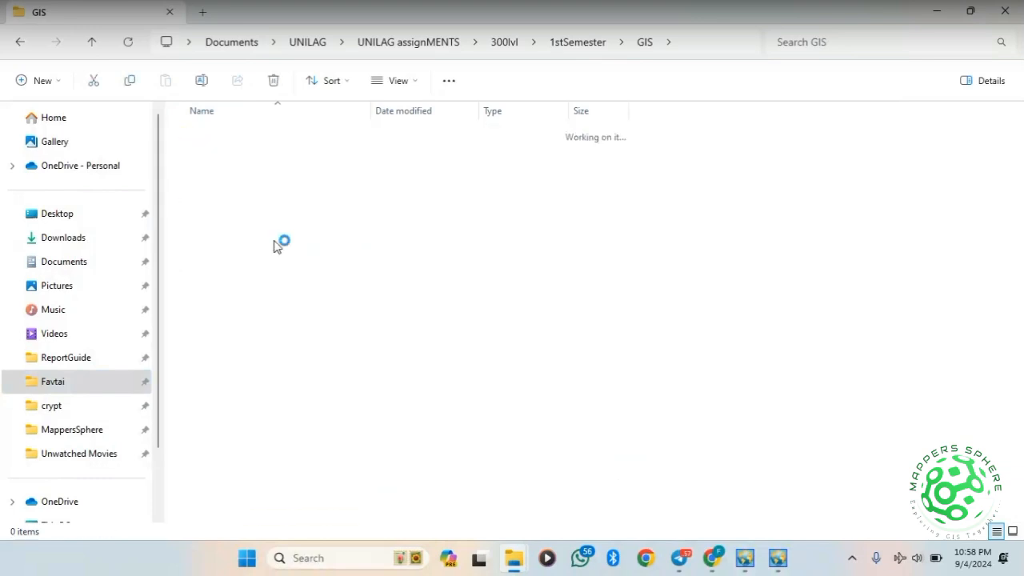
pyautogui.click(258, 133)
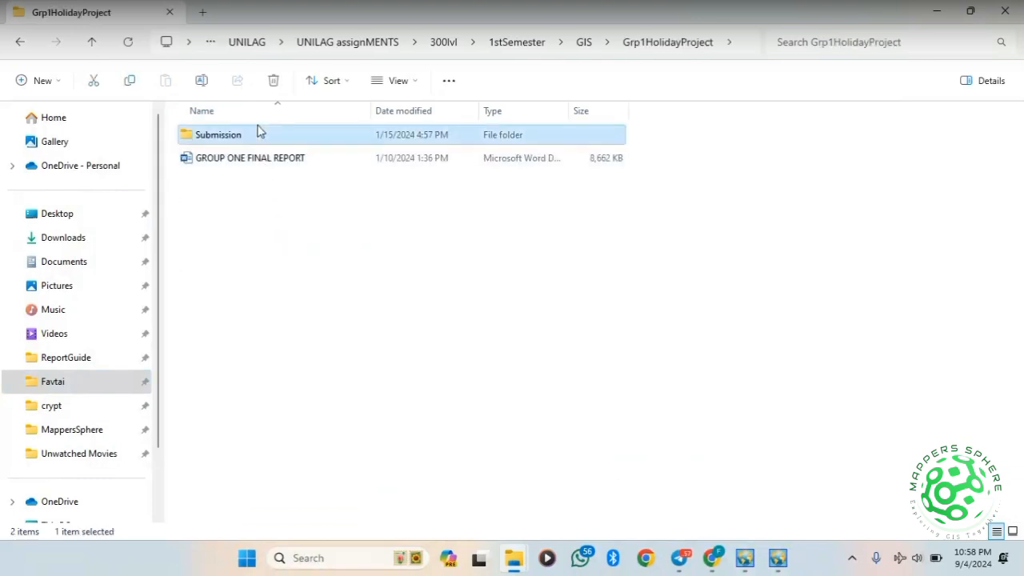
pyautogui.doubleClick(258, 133)
pyautogui.click(283, 157)
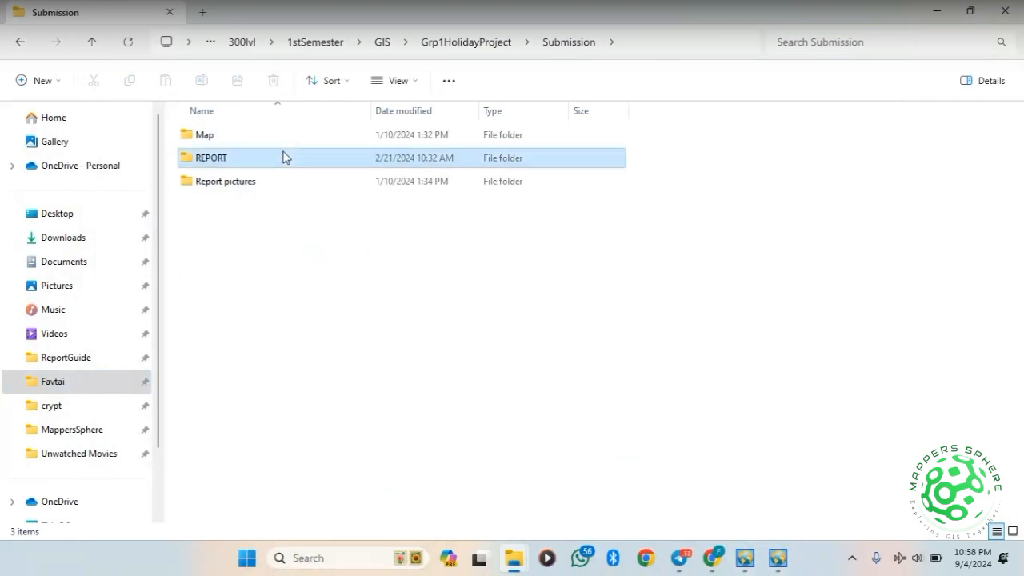
pyautogui.click(467, 44)
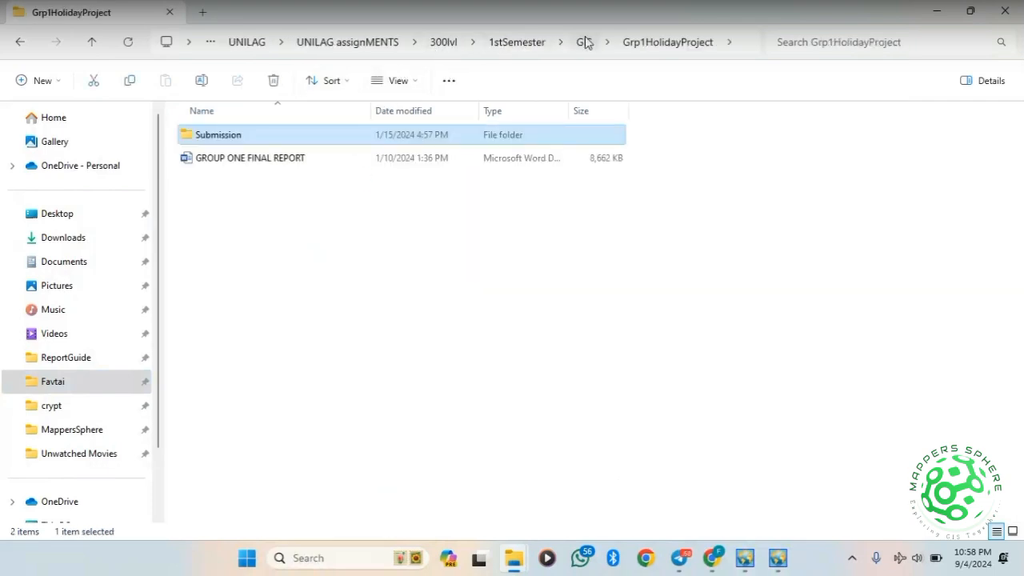
pyautogui.click(575, 44)
# Browse the files in the ClassLab folder and return to the GIS folder
pyautogui.click(293, 142)
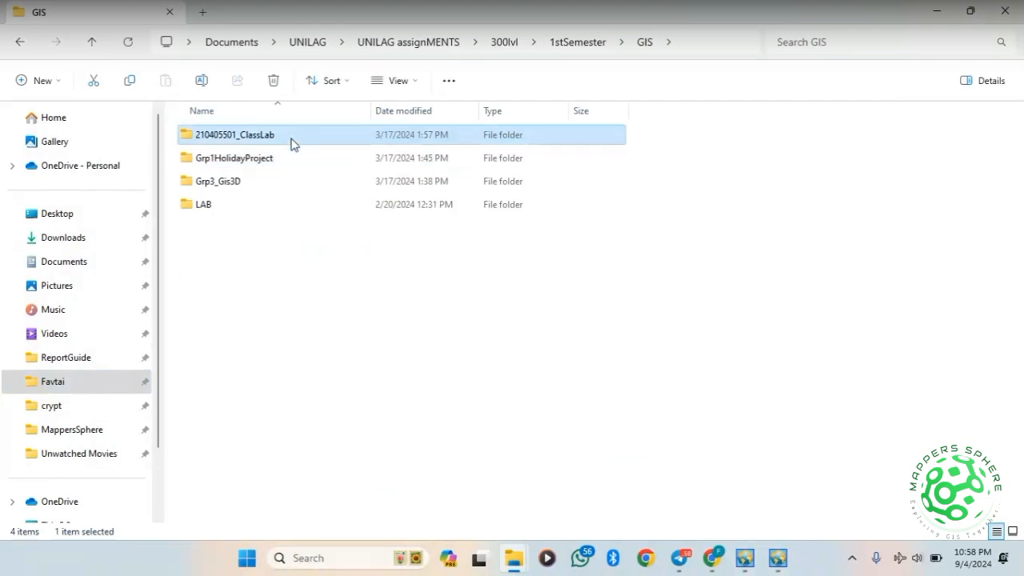
pyautogui.doubleClick(293, 142)
pyautogui.scroll(-1, 343, 234)
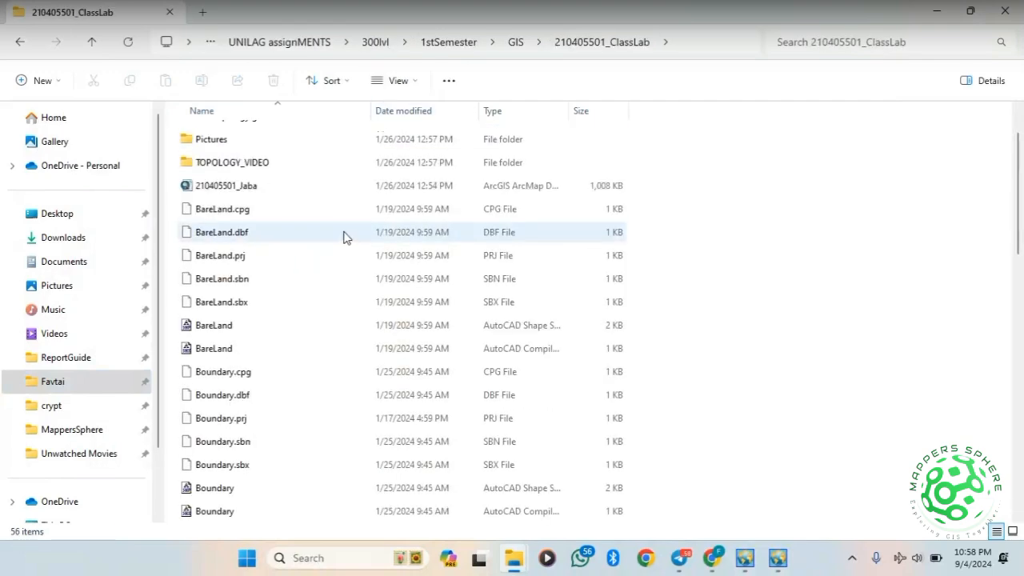
pyautogui.scroll(-8, 344, 233)
pyautogui.scroll(9, 345, 233)
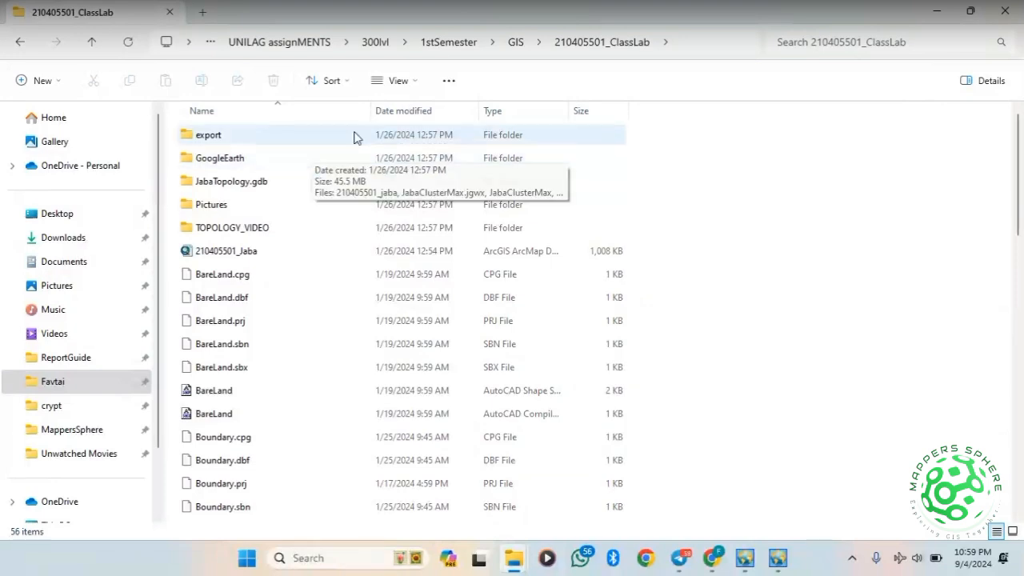
pyautogui.click(515, 44)
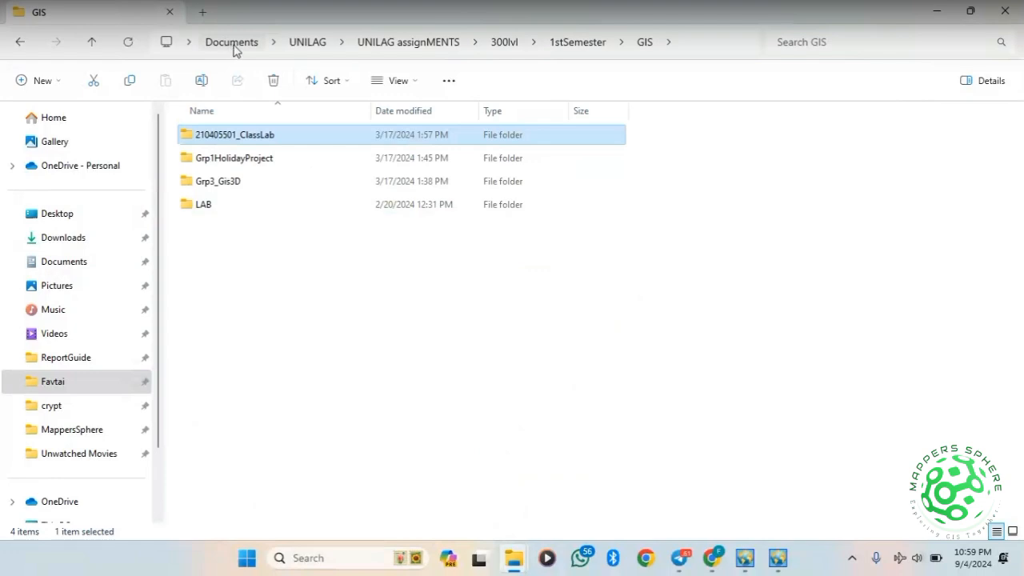
# Go back to Documents and open UNILAG assignMENTS inside the UNILAG folder
pyautogui.click(84, 267)
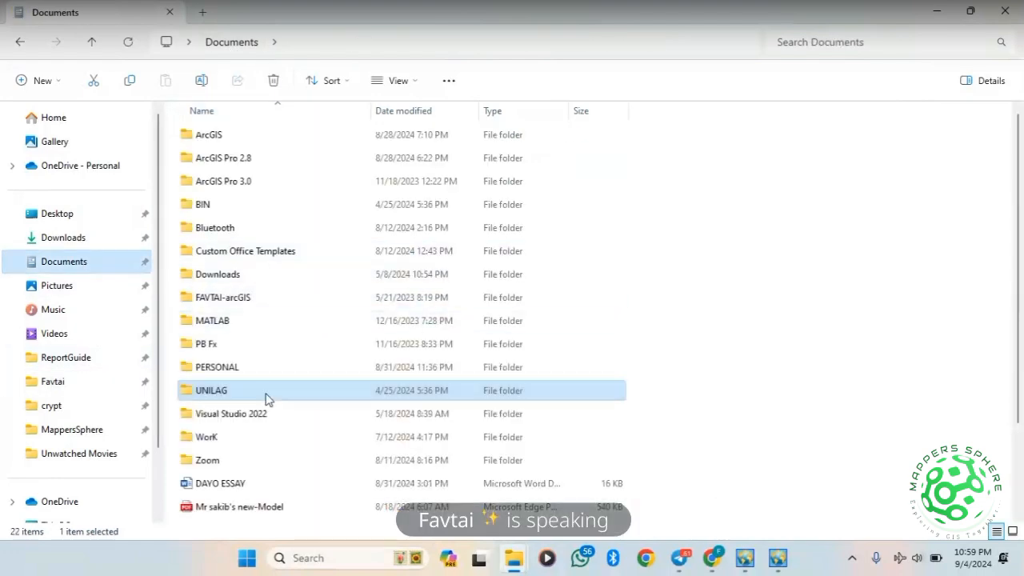
pyautogui.click(258, 395)
pyautogui.doubleClick(254, 395)
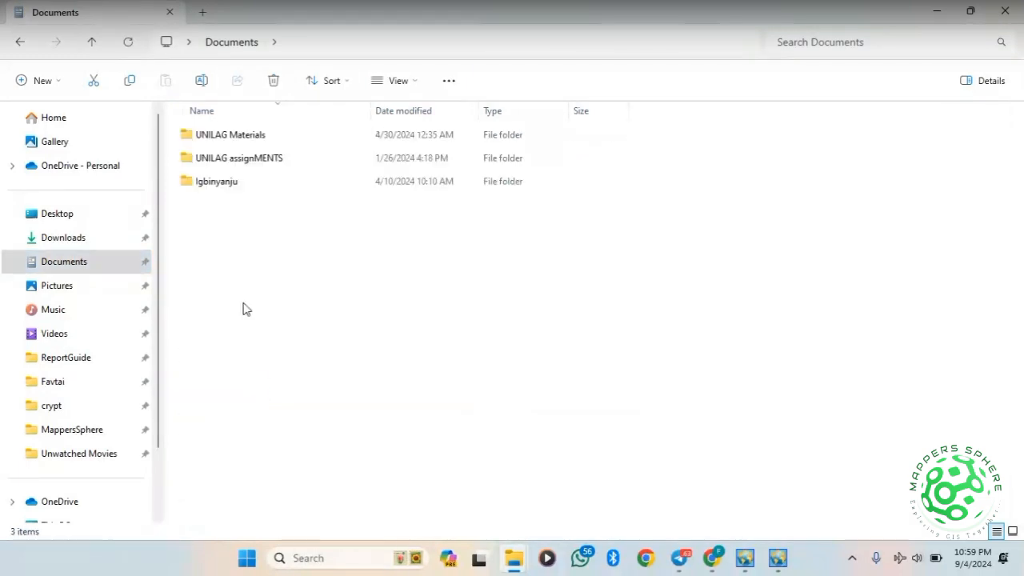
pyautogui.click(311, 166)
pyautogui.doubleClick(310, 166)
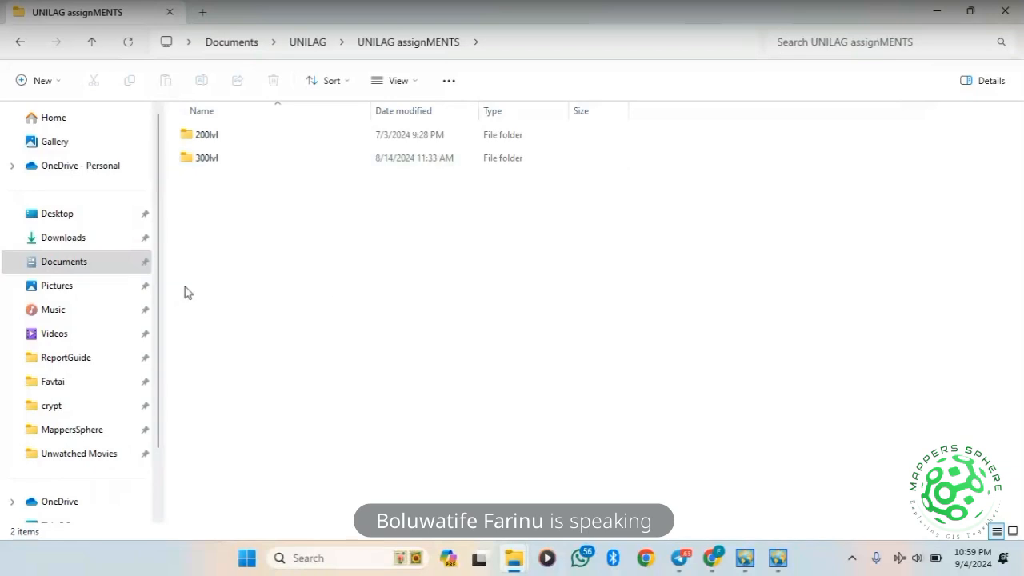
# Browse the Desktop folder and look through its Active subfolder for earlier project files
pyautogui.click(85, 238)
pyautogui.click(140, 214)
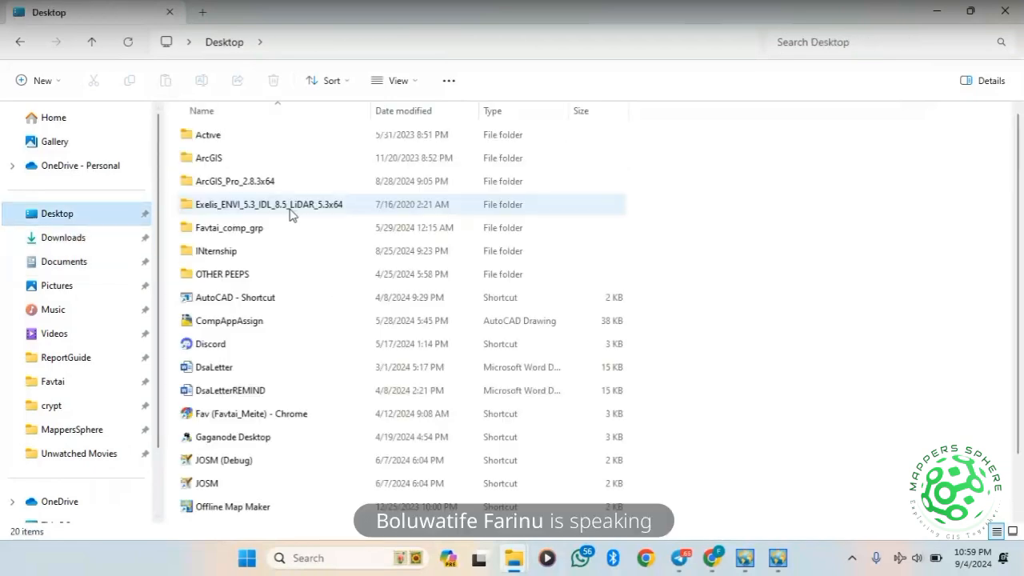
pyautogui.scroll(-1, 288, 217)
pyautogui.scroll(1, 302, 324)
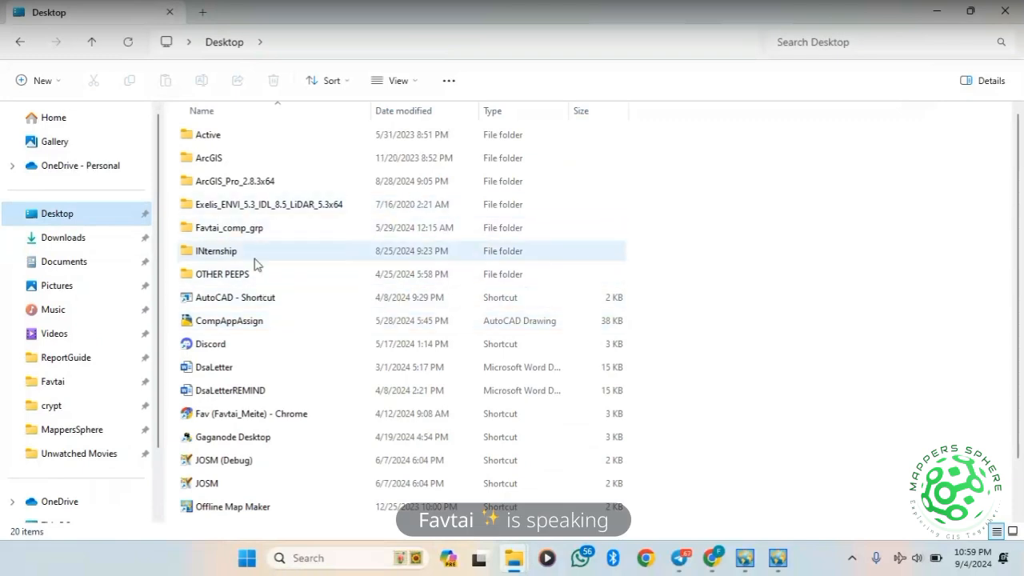
pyautogui.scroll(-1, 265, 284)
pyautogui.scroll(1, 265, 284)
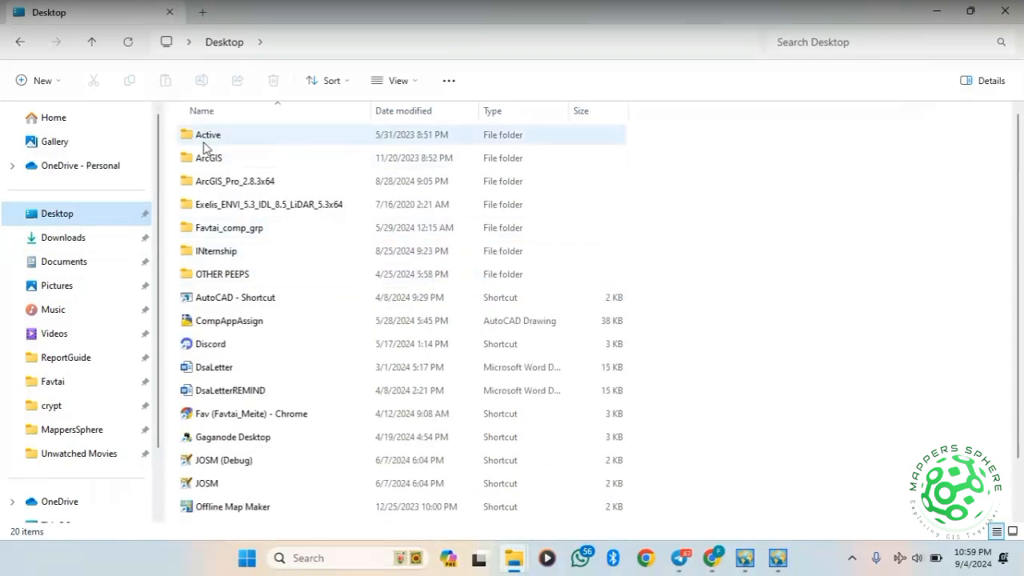
pyautogui.click(233, 143)
pyautogui.doubleClick(236, 146)
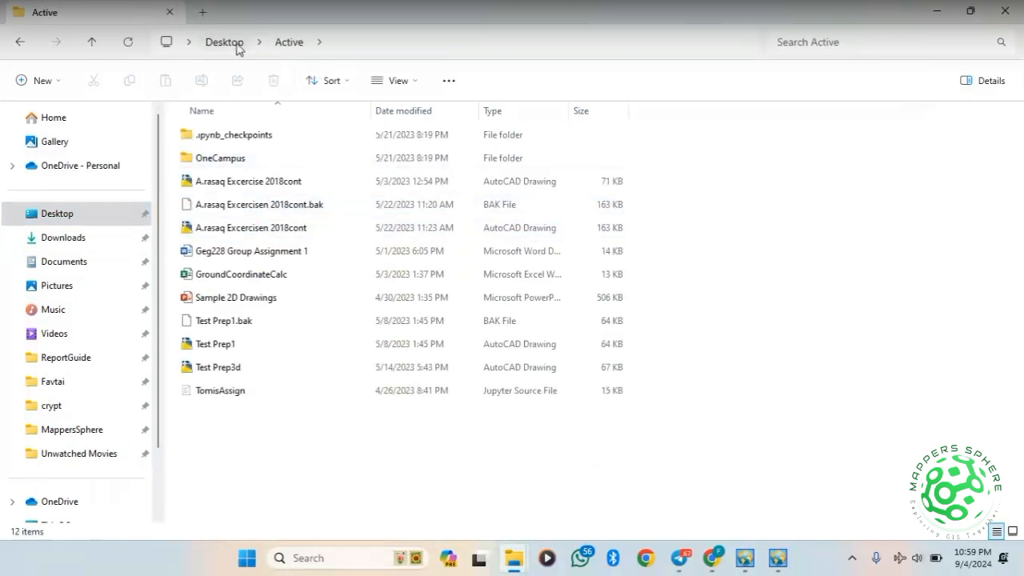
# Check the tile-combining progress in Map Combiner and return to File Explorer
pyautogui.moveTo(790, 569)
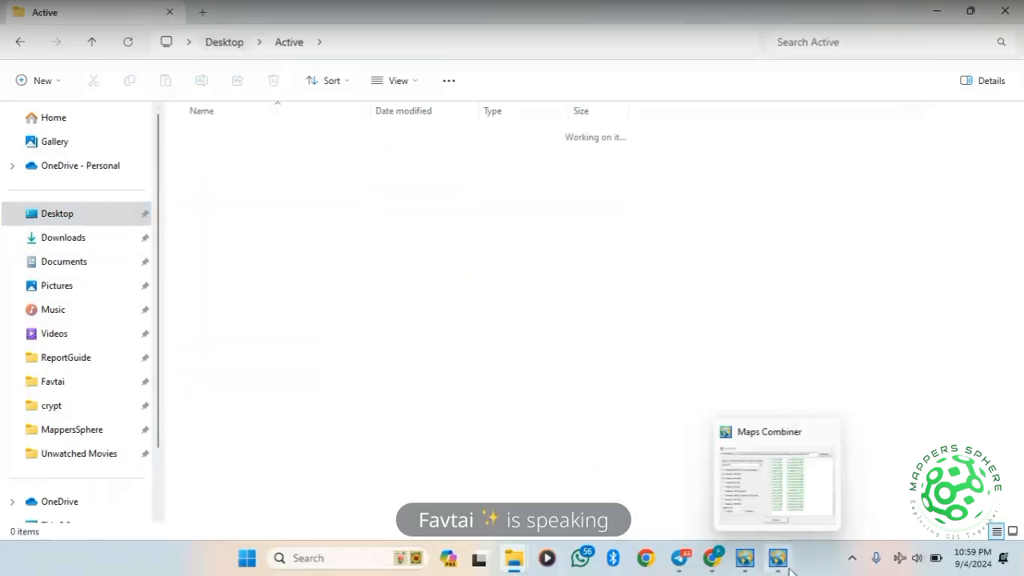
pyautogui.click(802, 512)
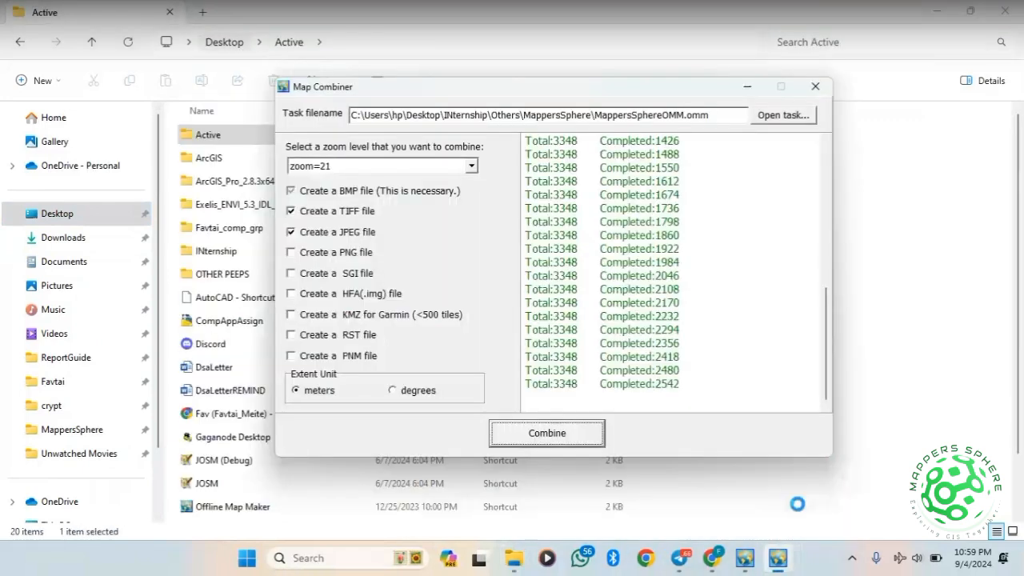
pyautogui.click(928, 428)
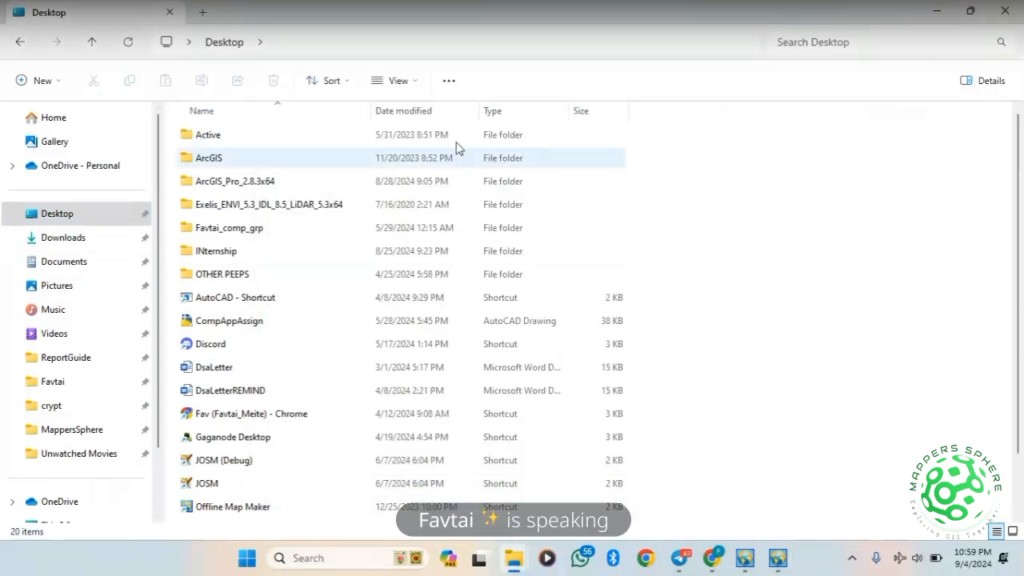
# Look into the comp_grp and OTHER PEEPS folders on the Desktop
pyautogui.click(292, 237)
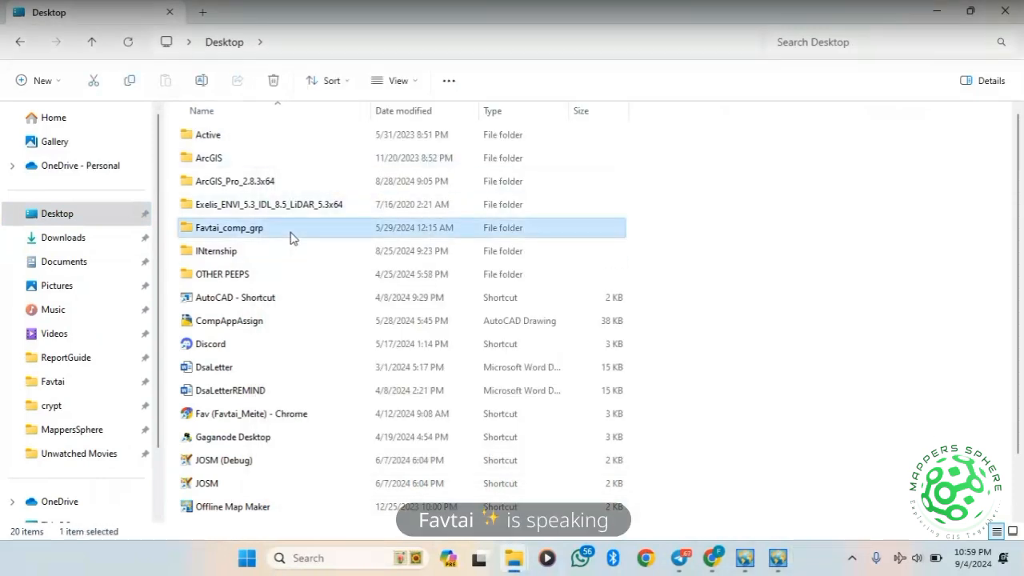
pyautogui.click(231, 43)
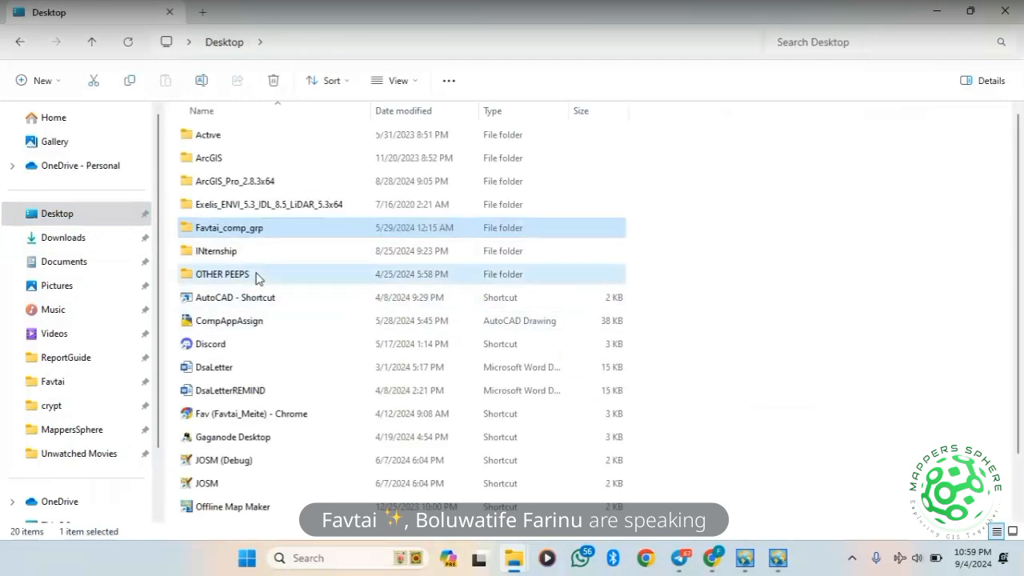
pyautogui.click(258, 277)
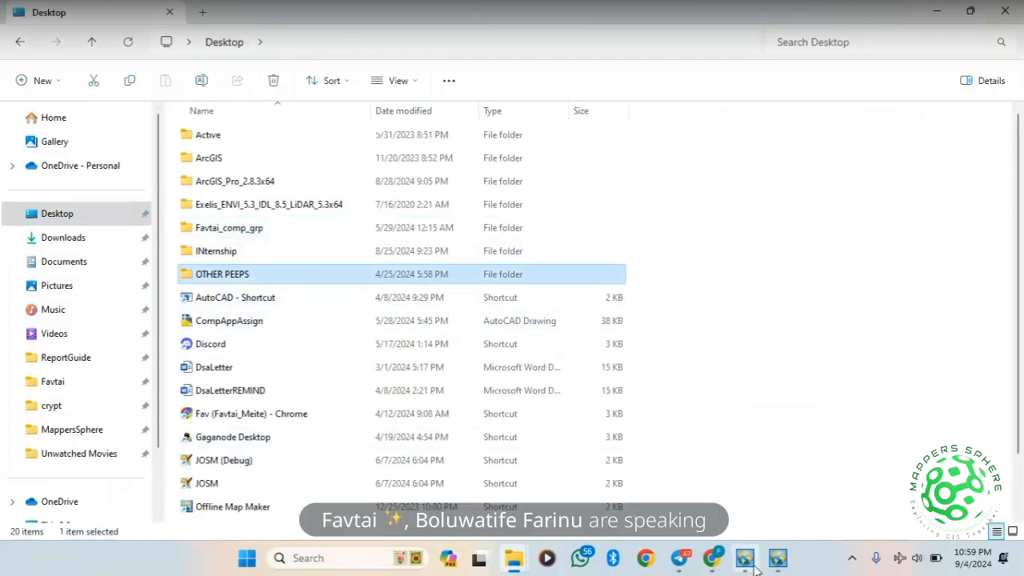
# Switch to the MappersSphere call in Telegram and stop sharing the screen
pyautogui.moveTo(678, 560)
pyautogui.click(876, 490)
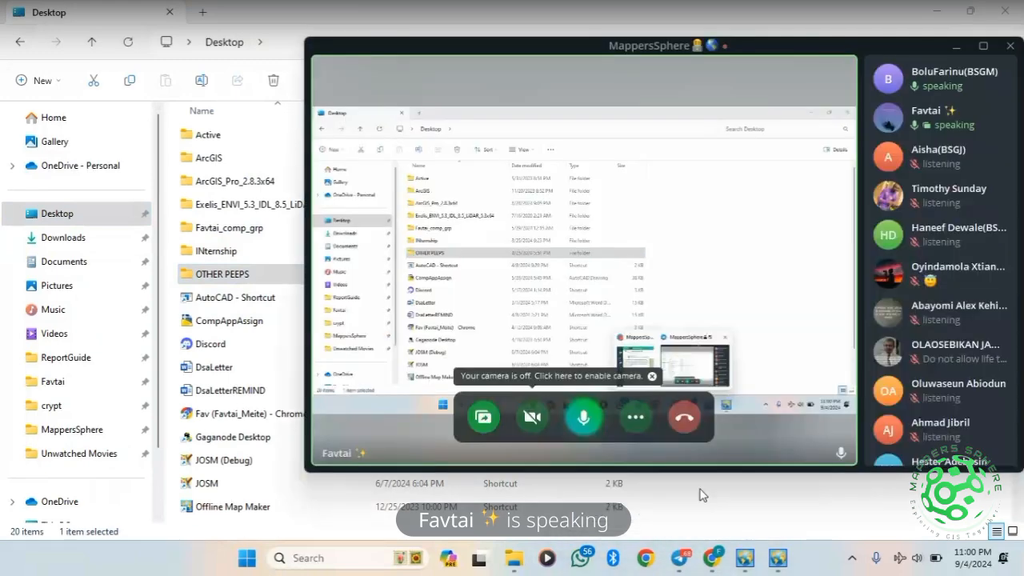
pyautogui.click(482, 417)
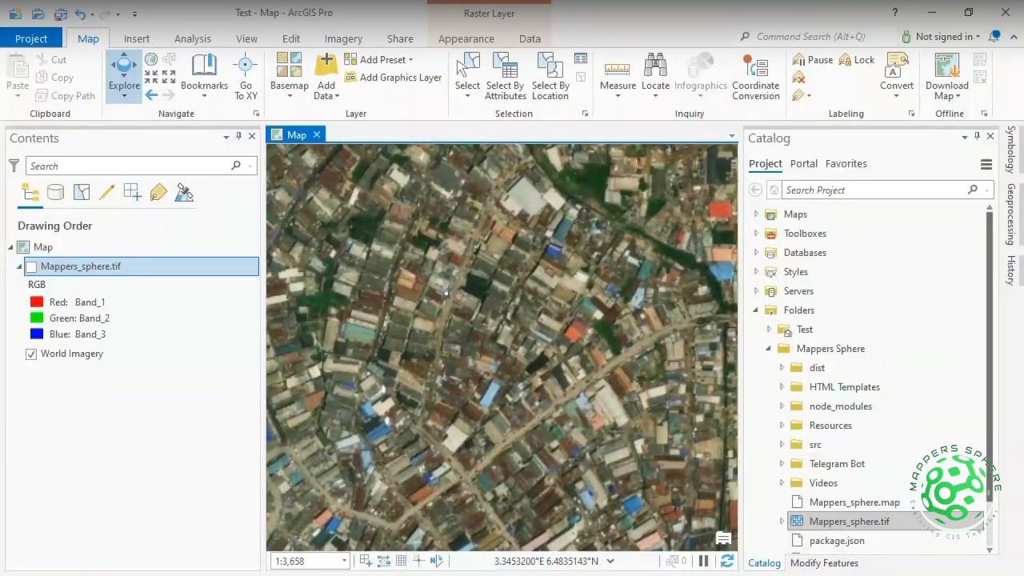
# In ArcGIS Pro, turn on the Mappers_sphere.tif layer over World Imagery and view its full extent
pyautogui.scroll(1, 446, 293)
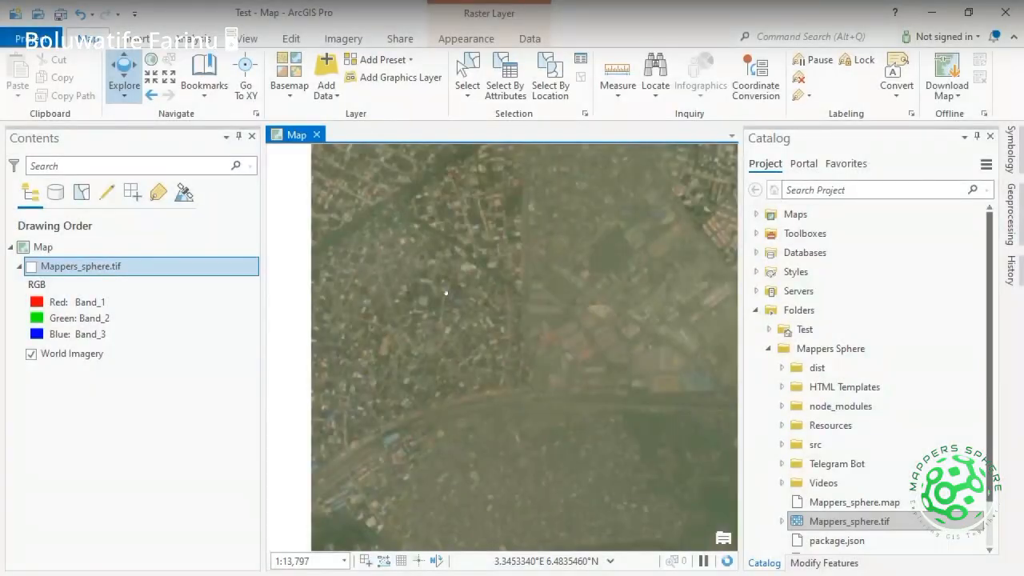
pyautogui.scroll(1, 447, 293)
pyautogui.scroll(1, 447, 293)
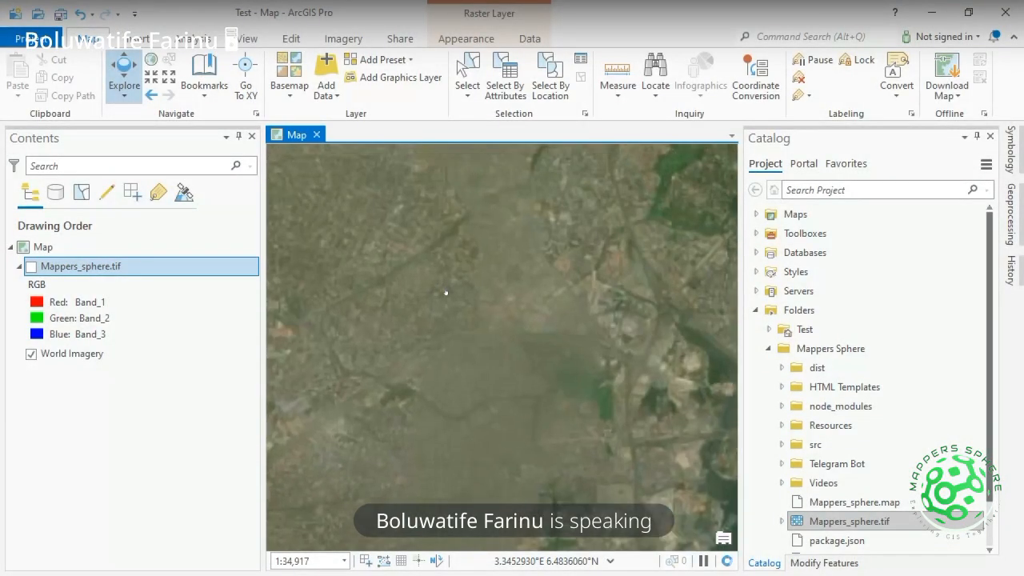
pyautogui.scroll(2, 446, 293)
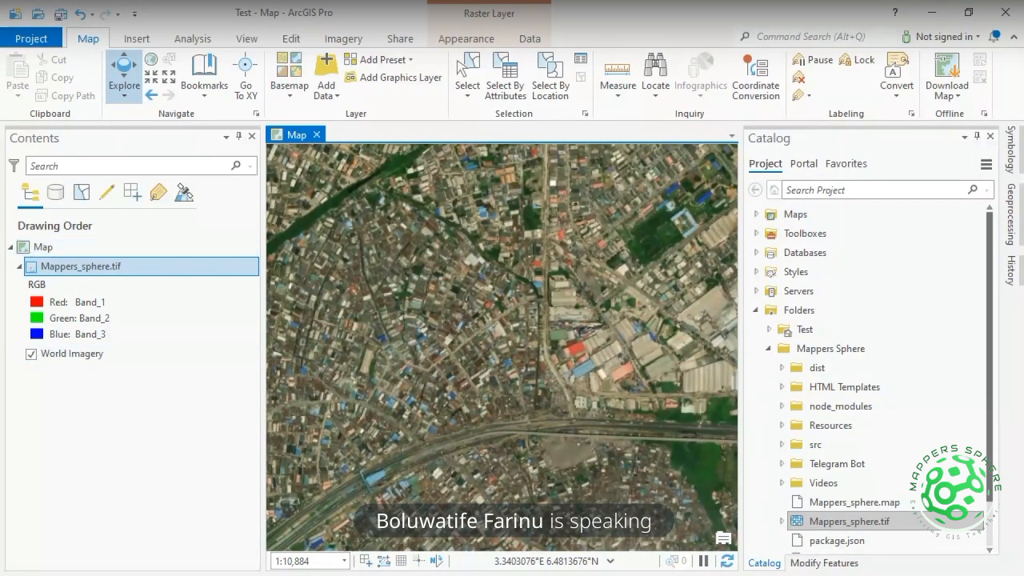
pyautogui.click(31, 267)
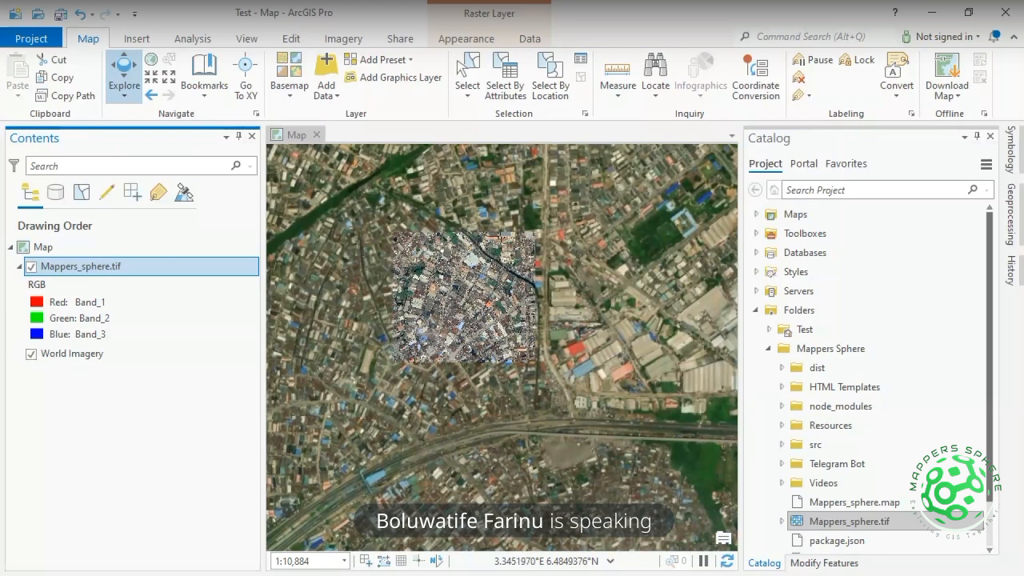
pyautogui.scroll(-1, 442, 245)
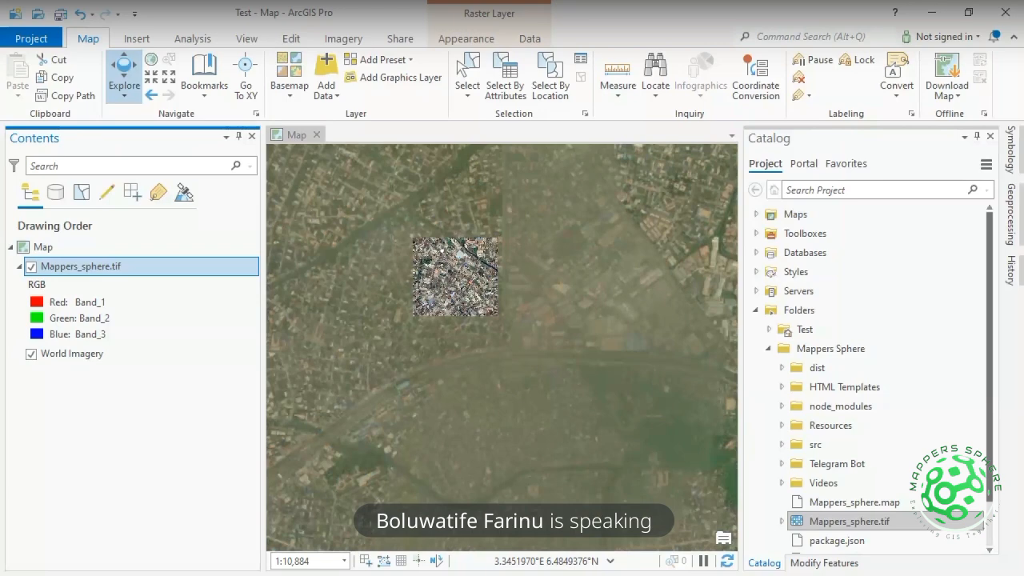
pyautogui.scroll(1, 442, 246)
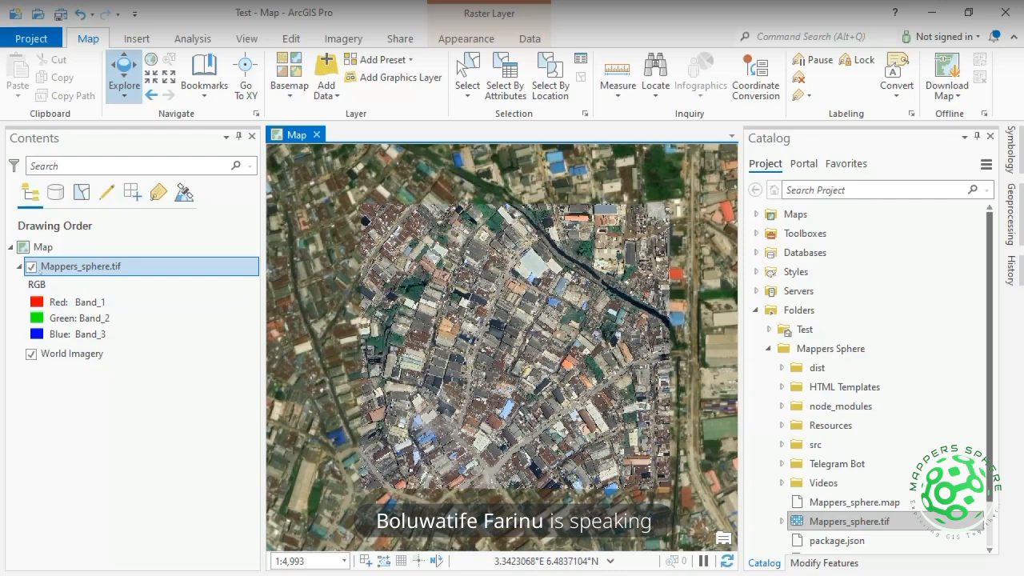
# Compare Mappers_sphere.tif with the World Imagery basemap by toggling the layer's visibility, leaving it on, and inspect its edge in close detail
pyautogui.click(32, 267)
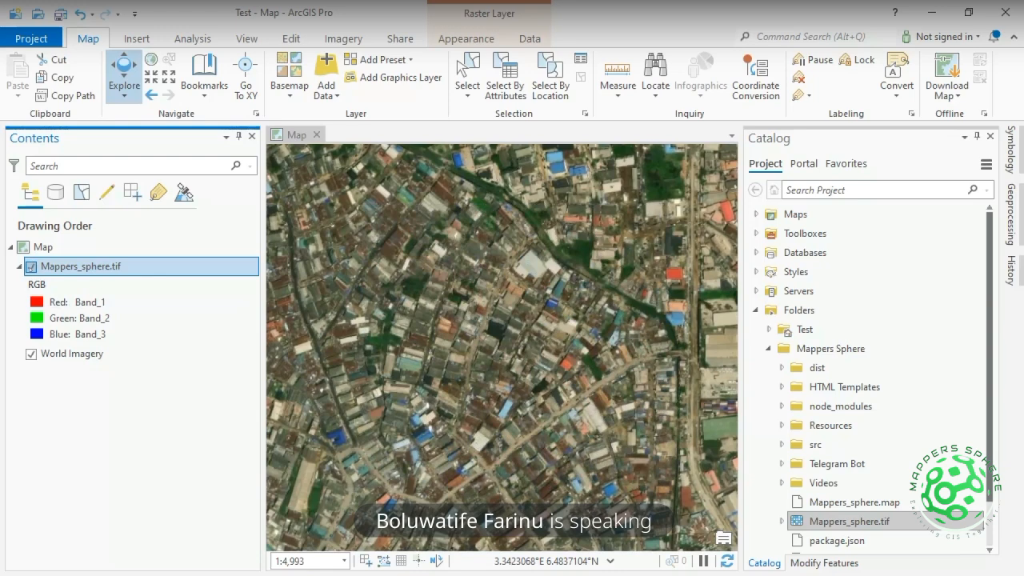
pyautogui.click(30, 267)
pyautogui.click(30, 267)
pyautogui.click(31, 267)
pyautogui.click(30, 268)
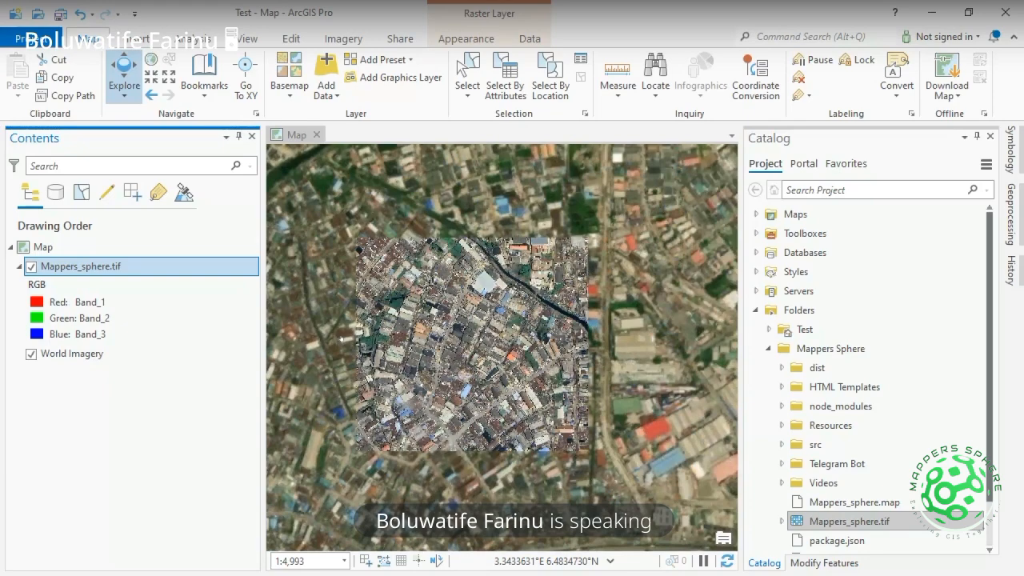
pyautogui.scroll(3, 502, 348)
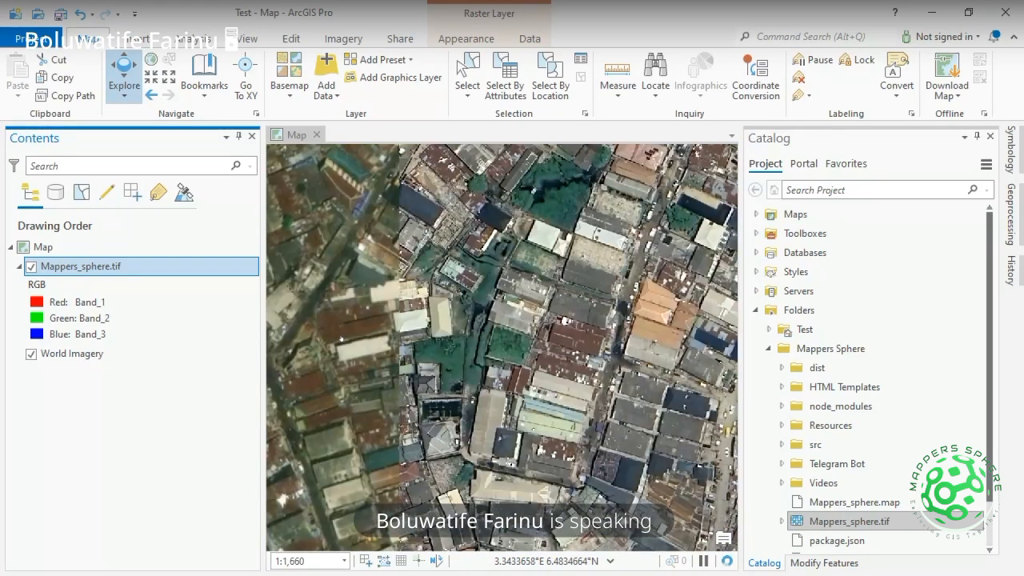
# Examine the imagery on both sides of the Mappers_sphere.tif edge against the World Imagery basemap
pyautogui.moveTo(558, 215); pyautogui.dragTo(518, 425)
pyautogui.moveTo(458, 241); pyautogui.dragTo(570, 359)
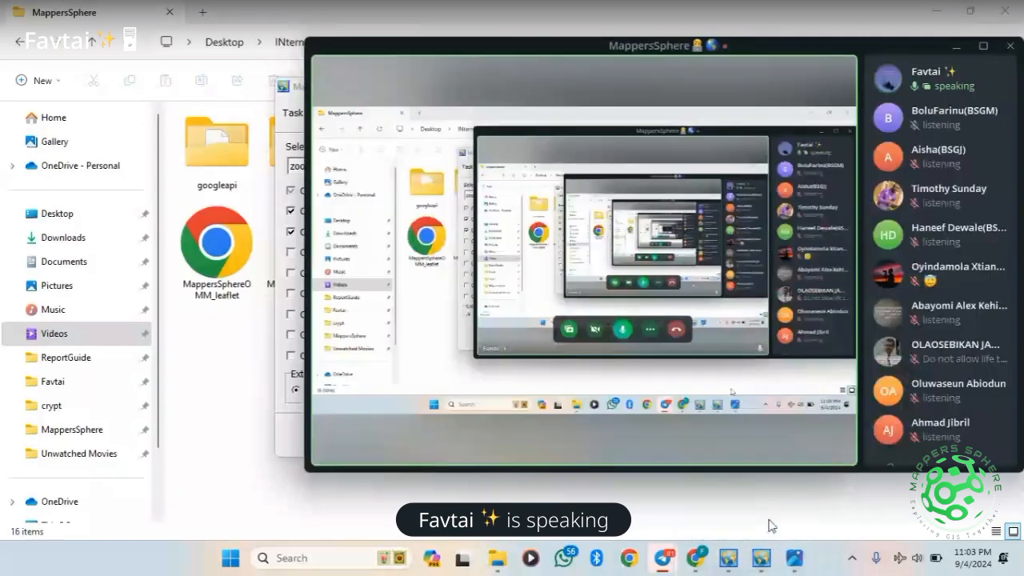
# Close the tile-combining window and Offline Map Maker to get back to the MappersSphere folder
pyautogui.click(758, 559)
pyautogui.click(756, 569)
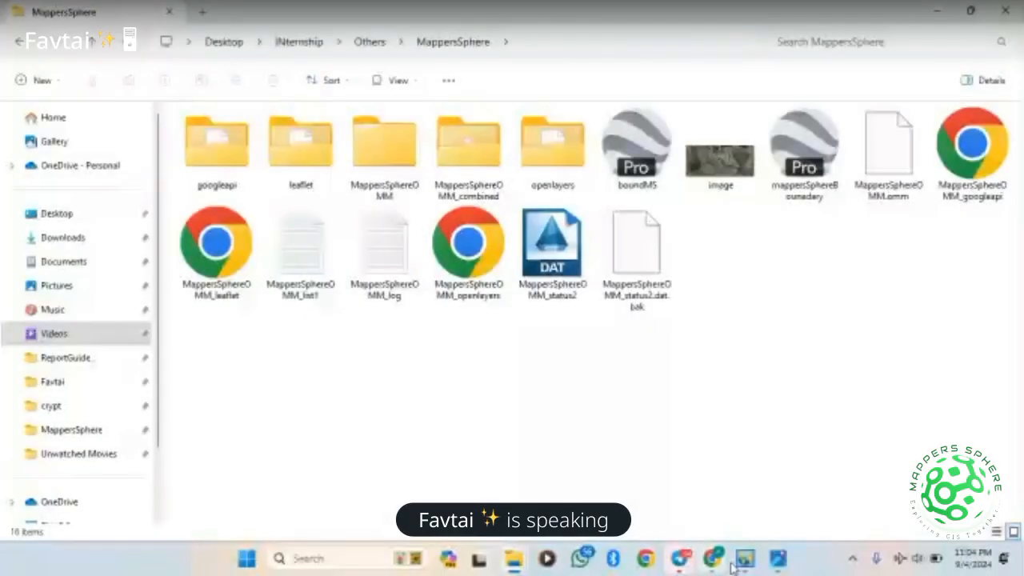
pyautogui.click(741, 560)
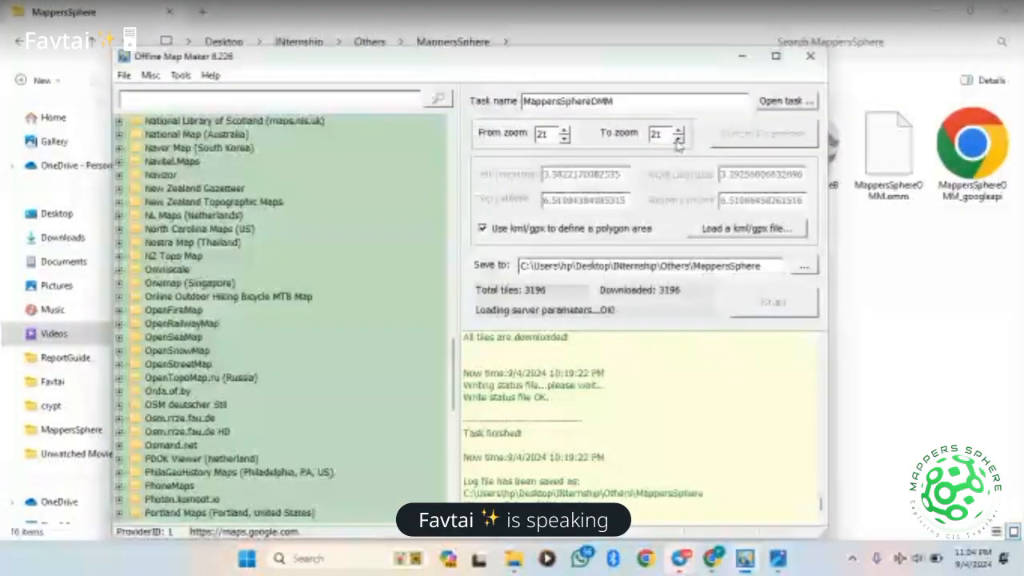
pyautogui.click(811, 56)
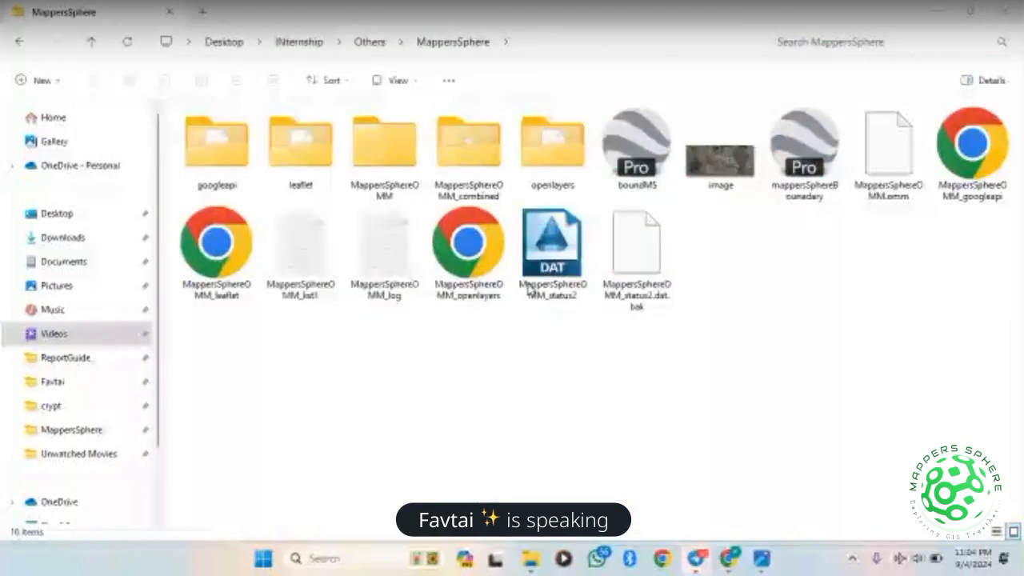
# Open the MappersSphereOMM_combined folder and check the combined zoom 21 TIF and JPG files along with their companion files
pyautogui.doubleClick(449, 139)
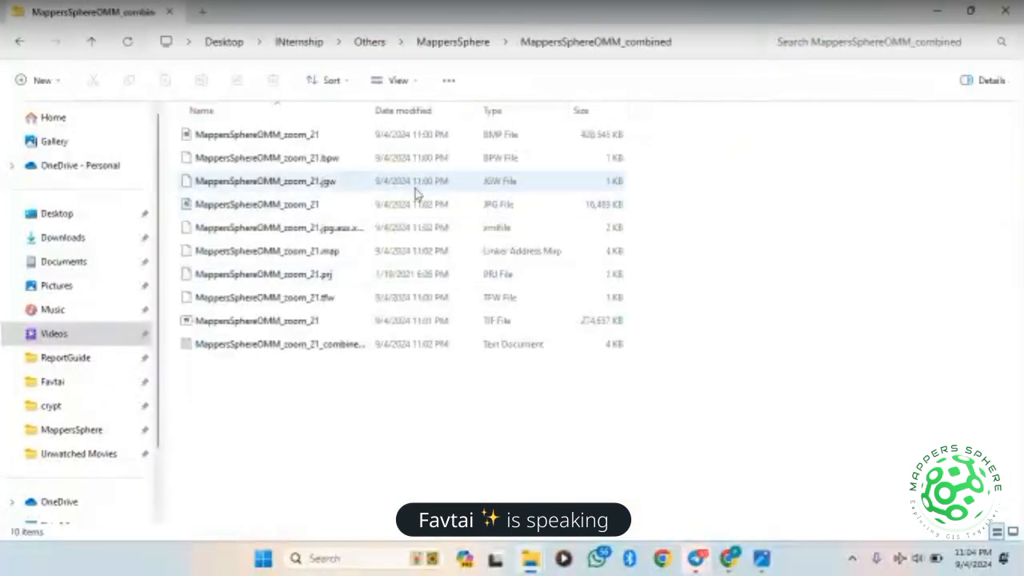
pyautogui.click(432, 320)
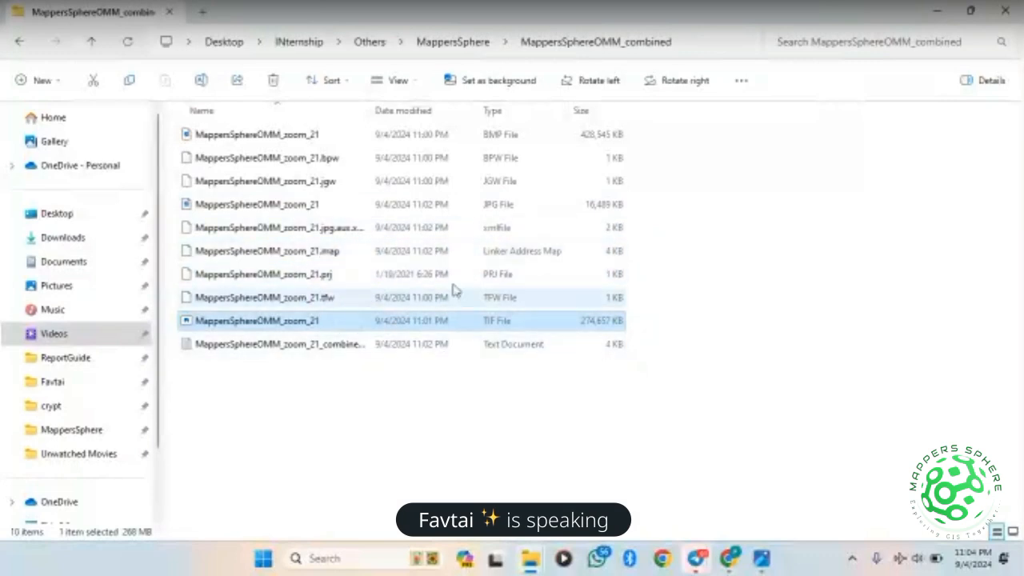
pyautogui.click(411, 204)
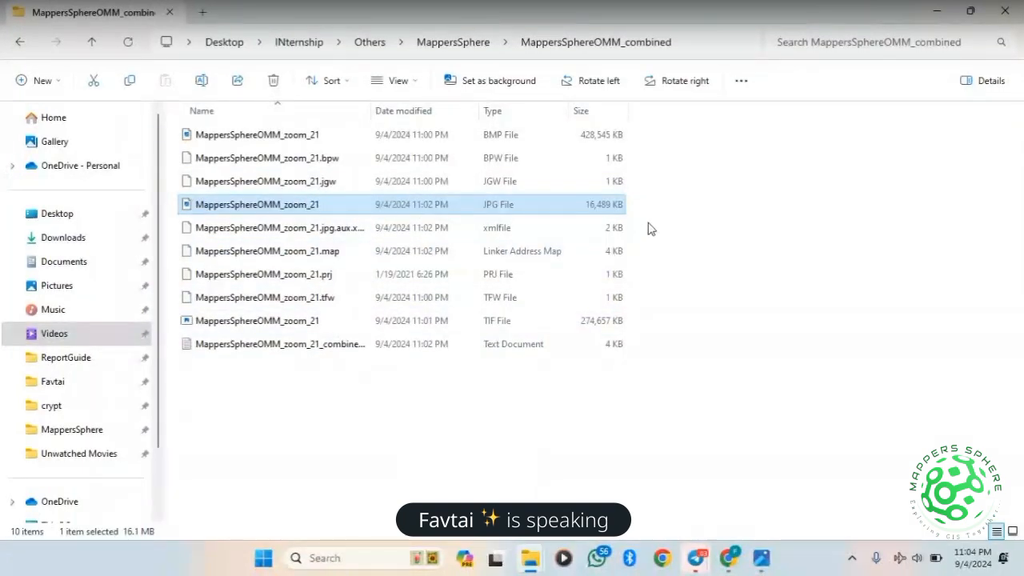
pyautogui.moveTo(649, 224); pyautogui.dragTo(538, 268)
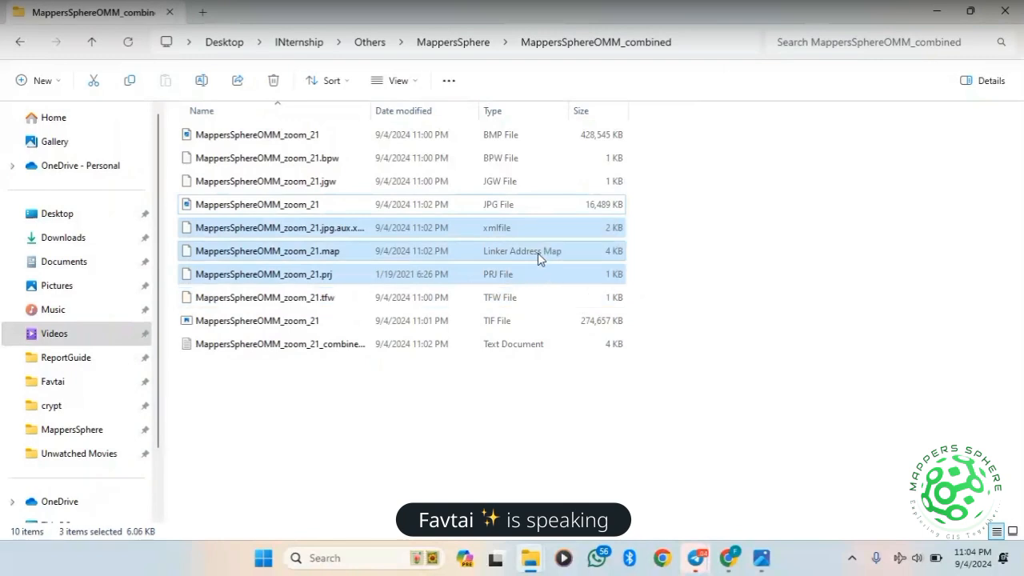
pyautogui.click(520, 224)
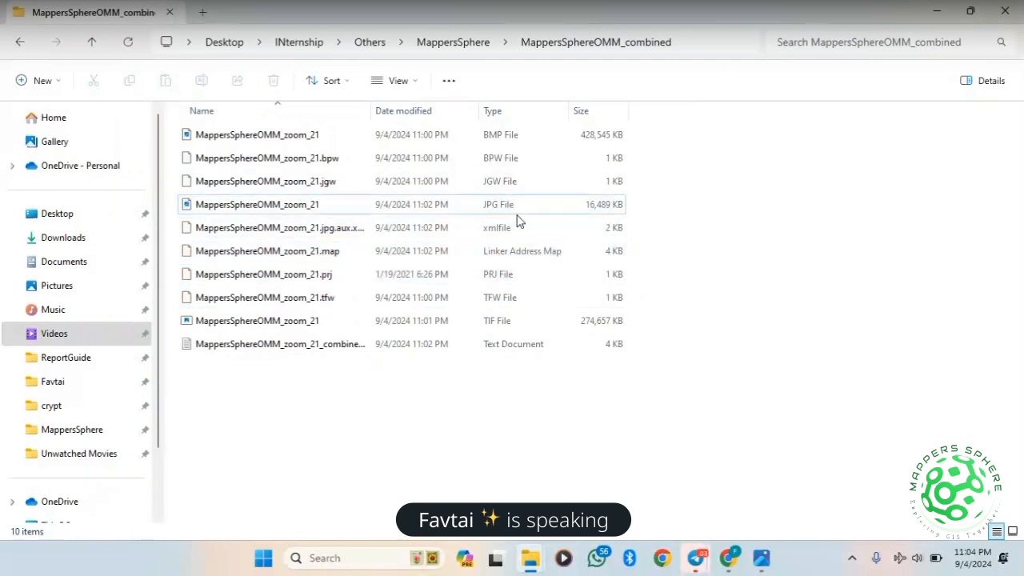
pyautogui.click(472, 205)
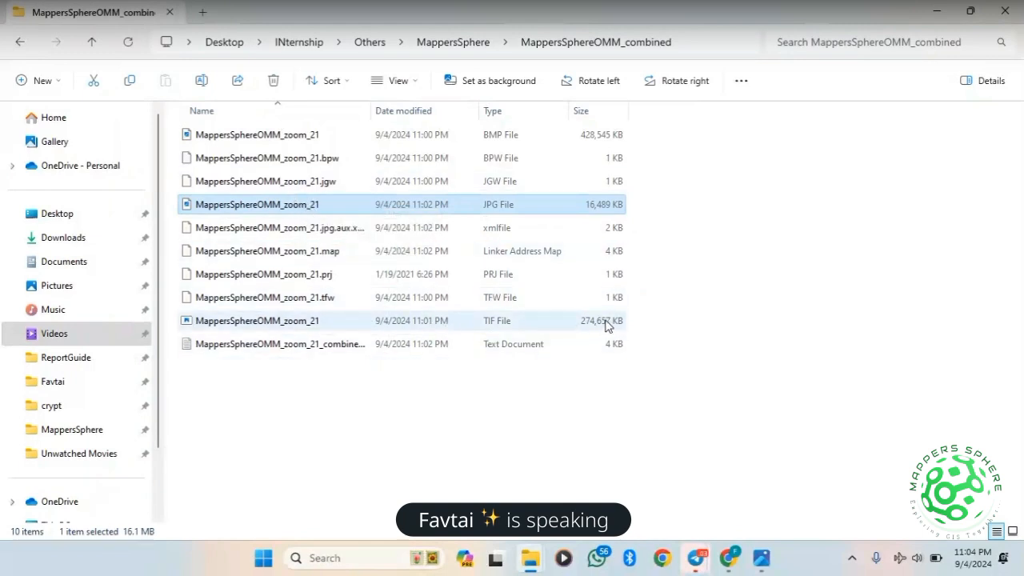
# Open MappersSphereOMM_zoom_21.jpg in the photo viewer and arrange its window with image.jpg so the two images can be compared
pyautogui.doubleClick(304, 210)
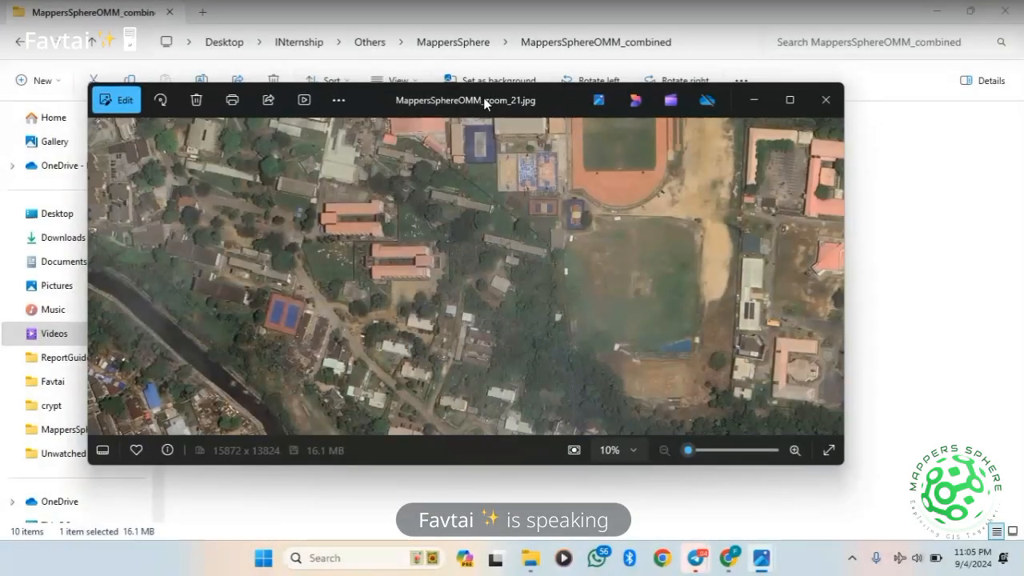
pyautogui.moveTo(485, 103); pyautogui.dragTo(550, 56)
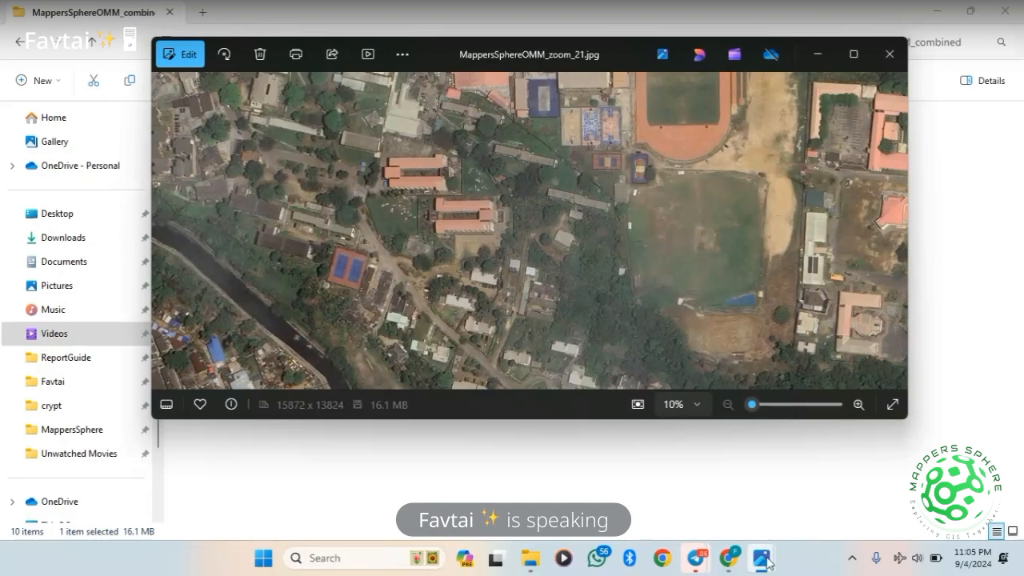
pyautogui.moveTo(761, 557)
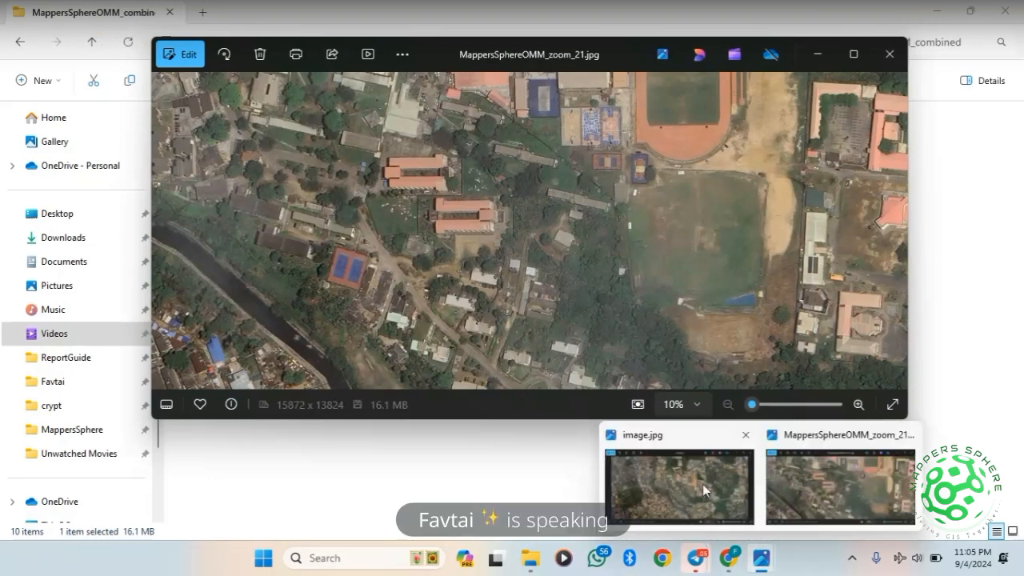
pyautogui.click(702, 484)
pyautogui.moveTo(497, 76); pyautogui.dragTo(654, 210)
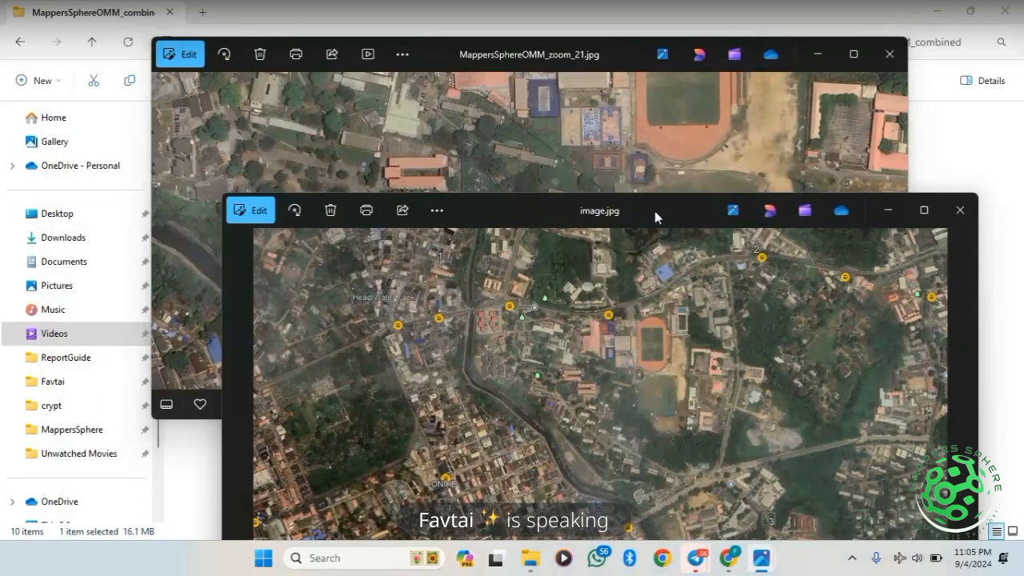
pyautogui.click(539, 171)
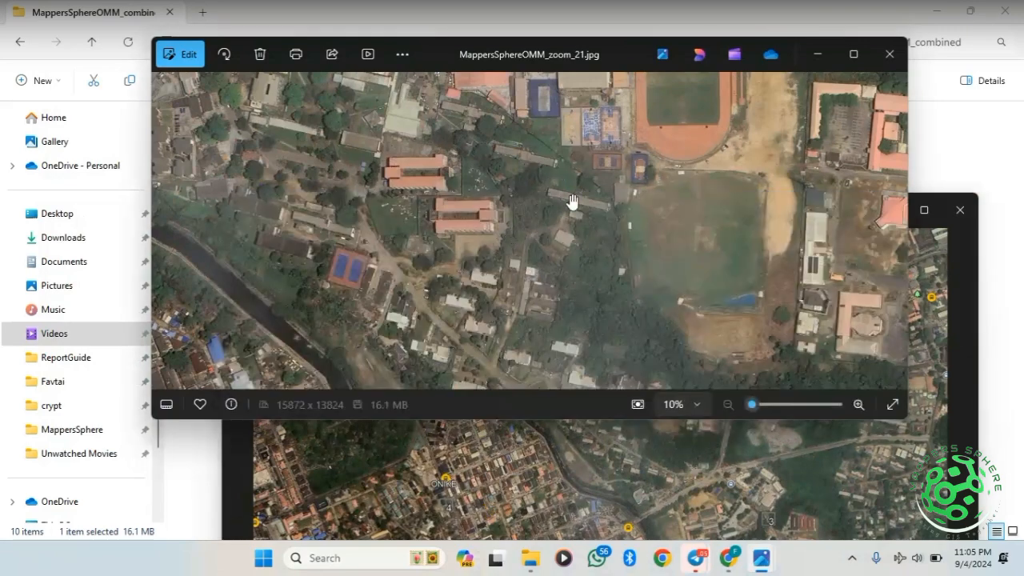
# Inspect a long-roofed building in MappersSphereOMM_zoom_21.jpg at close detail, then return to the wider view
pyautogui.scroll(1, 575, 206)
pyautogui.scroll(-1, 576, 207)
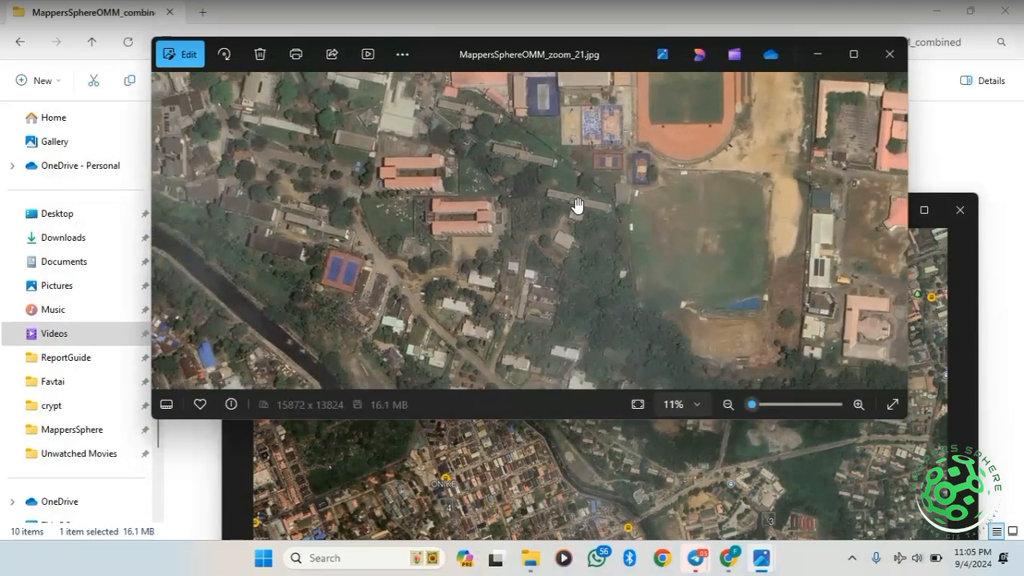
pyautogui.scroll(10, 576, 207)
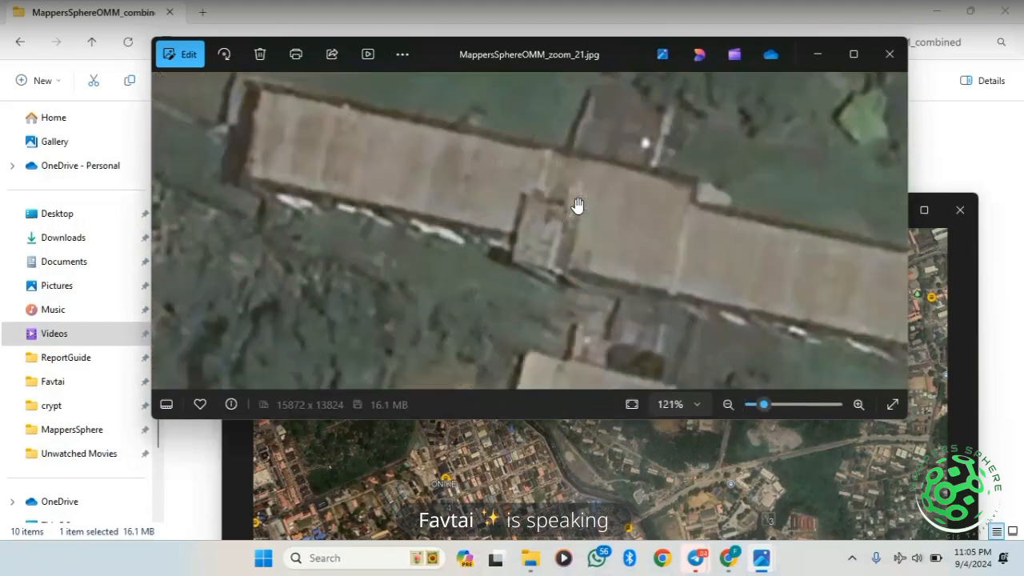
pyautogui.scroll(-3, 576, 206)
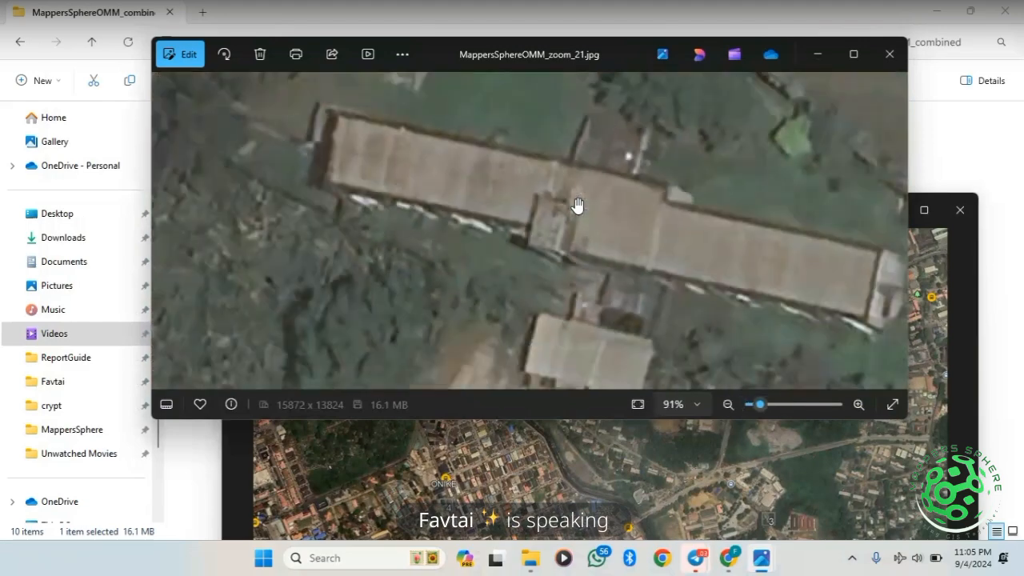
pyautogui.scroll(-2, 578, 206)
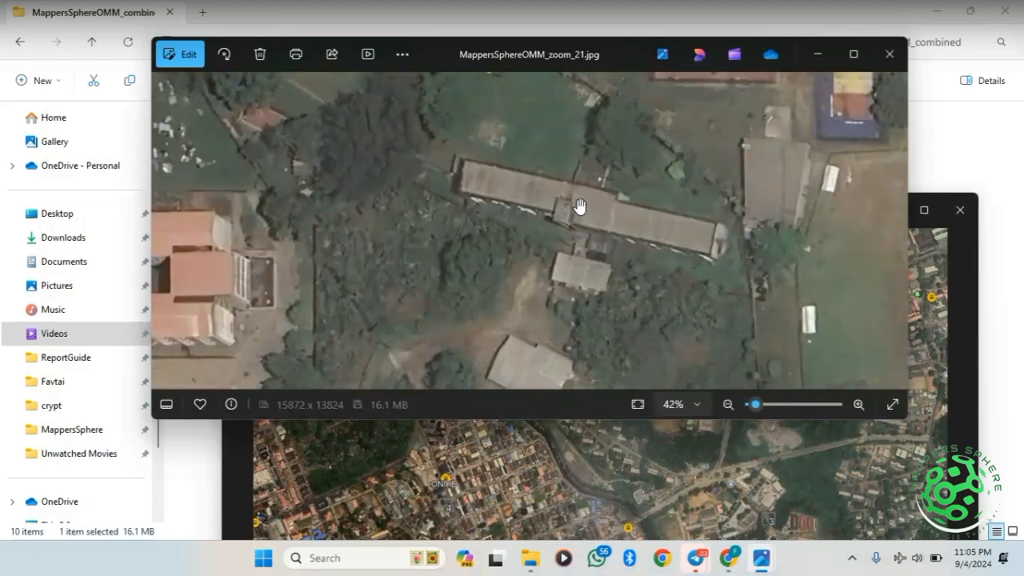
pyautogui.scroll(-2, 579, 206)
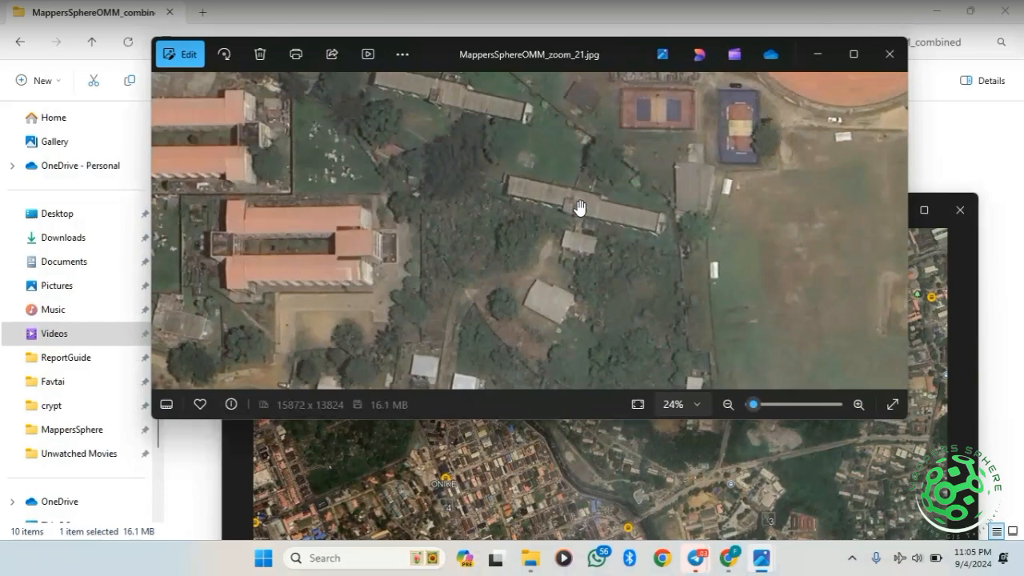
pyautogui.scroll(-2, 579, 207)
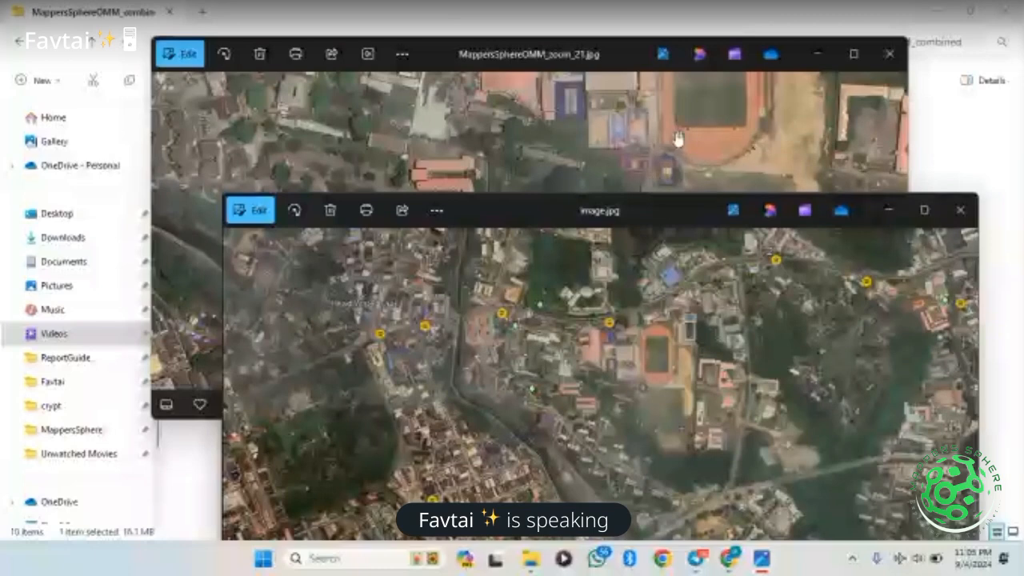
# Maximize MappersSphereOMM_zoom_21.jpg and image.jpg and compare their image detail at full-window size
pyautogui.click(650, 181)
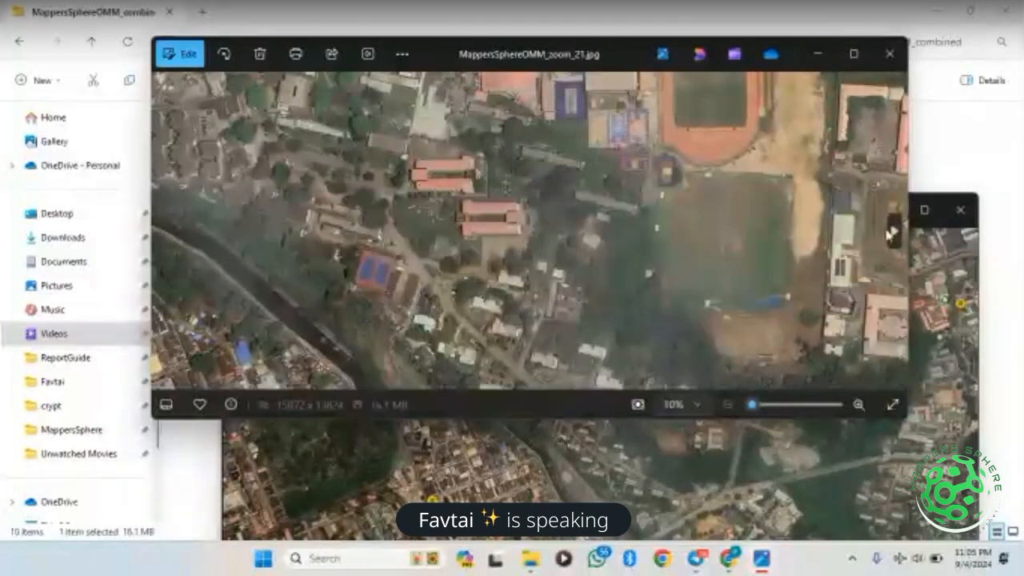
pyautogui.click(854, 54)
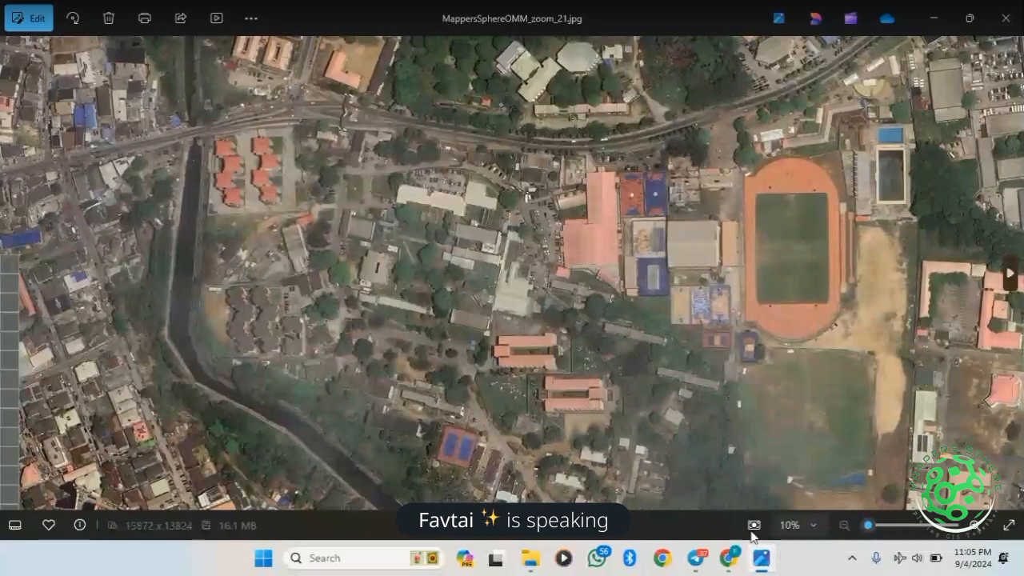
pyautogui.moveTo(756, 565)
pyautogui.click(680, 484)
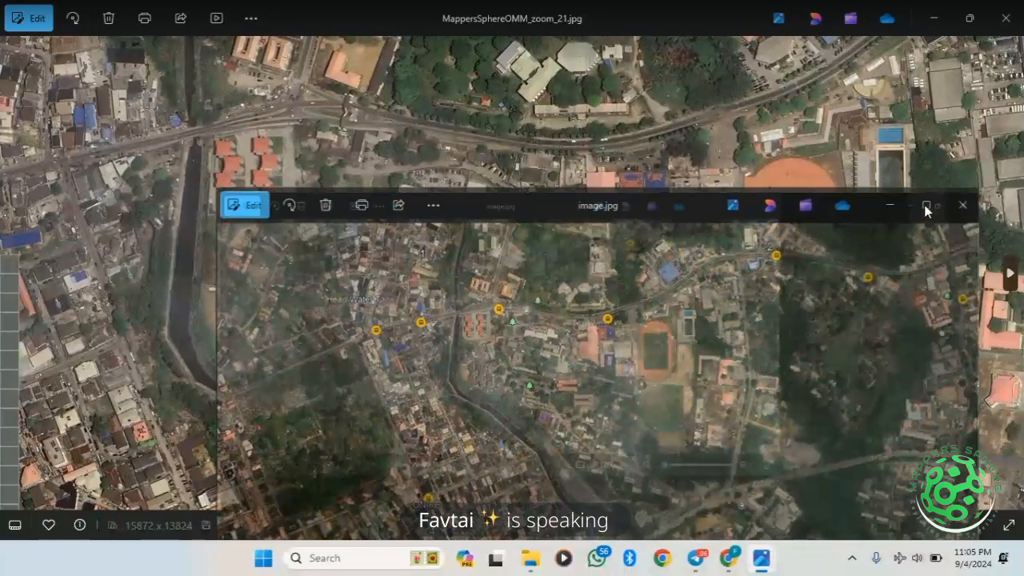
pyautogui.click(926, 210)
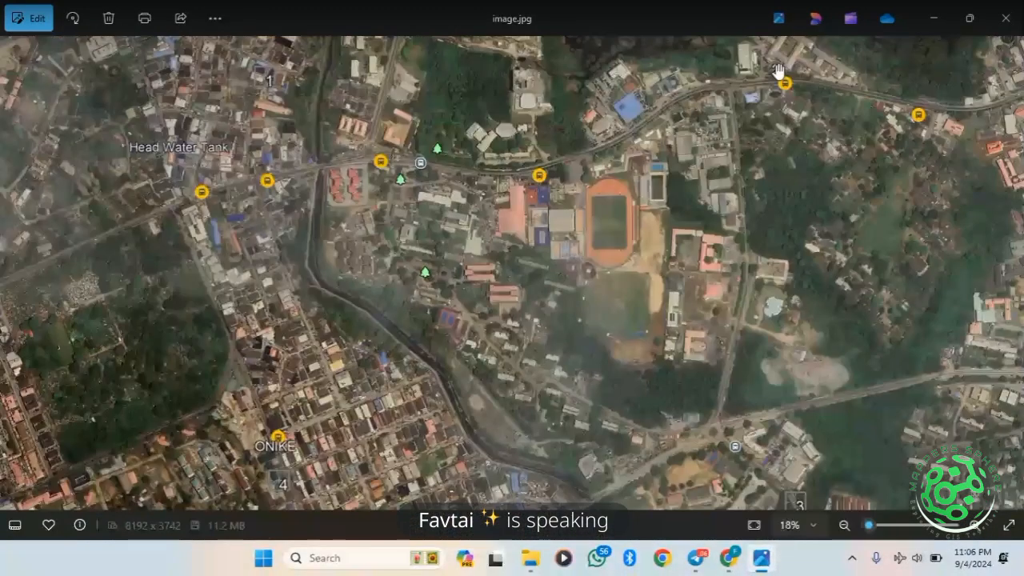
pyautogui.scroll(4, 532, 184)
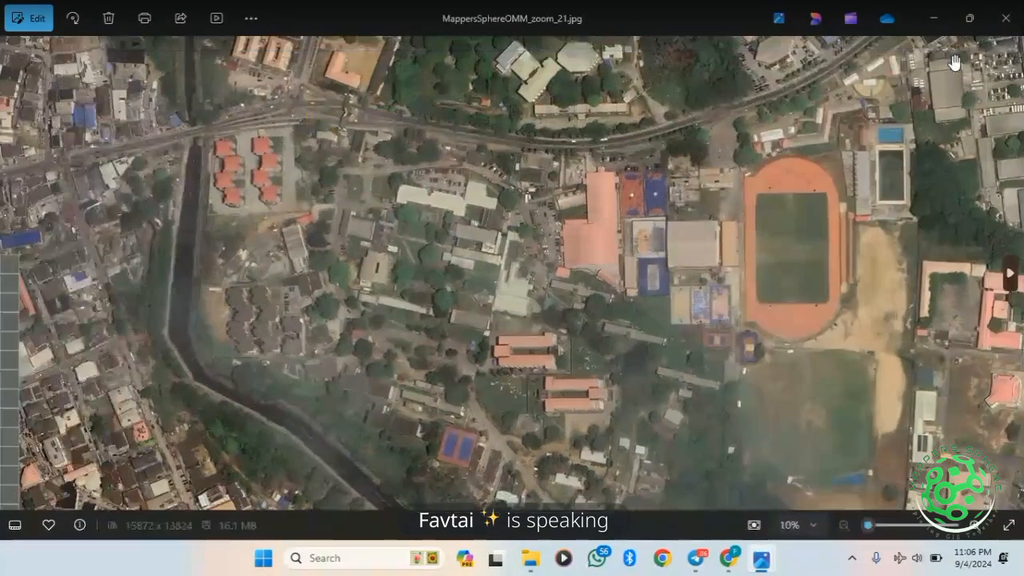
# Minimize the open images and switch to the MappersSphere call in Telegram
pyautogui.click(937, 6)
pyautogui.click(936, 8)
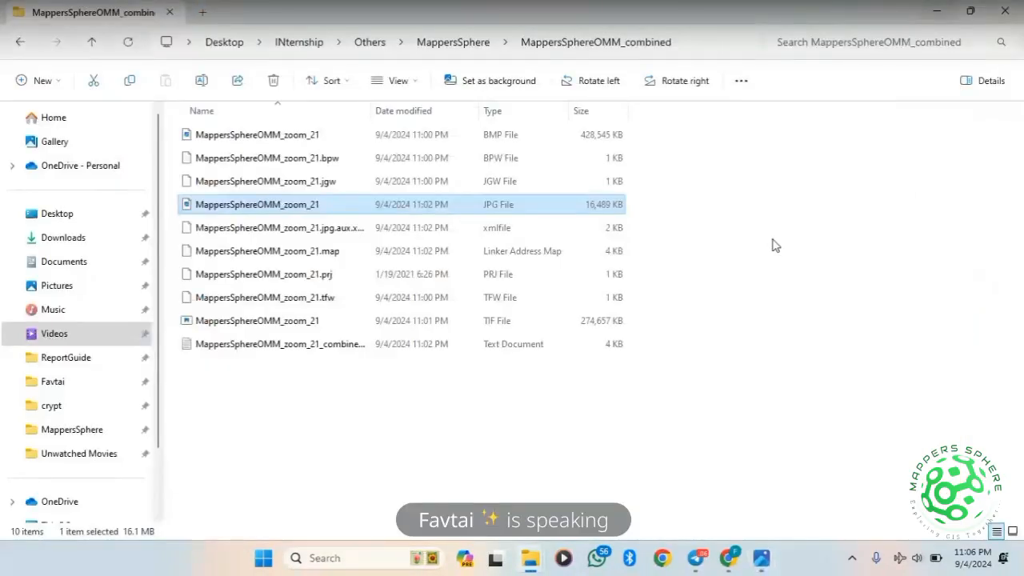
pyautogui.moveTo(697, 560)
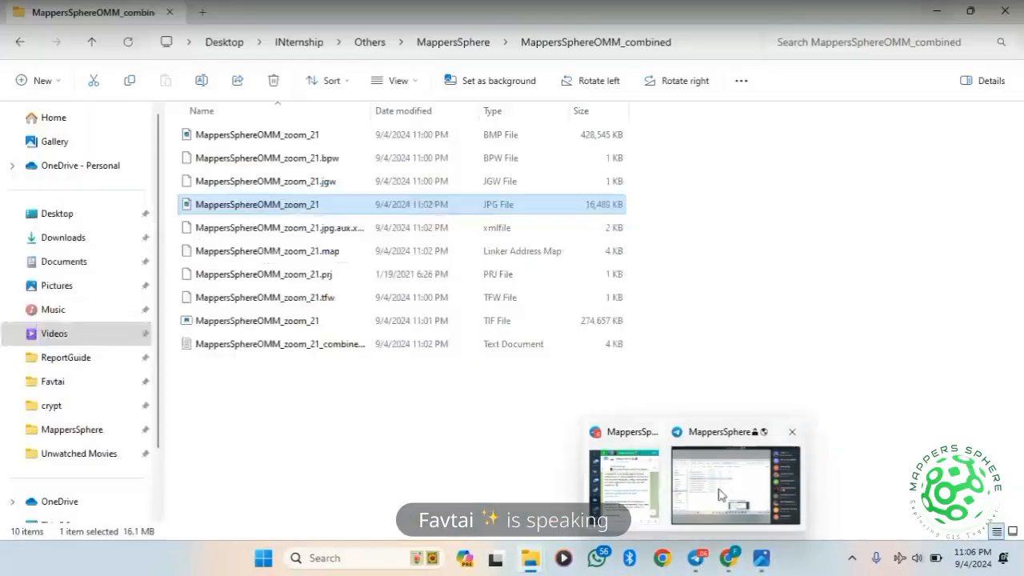
pyautogui.click(696, 436)
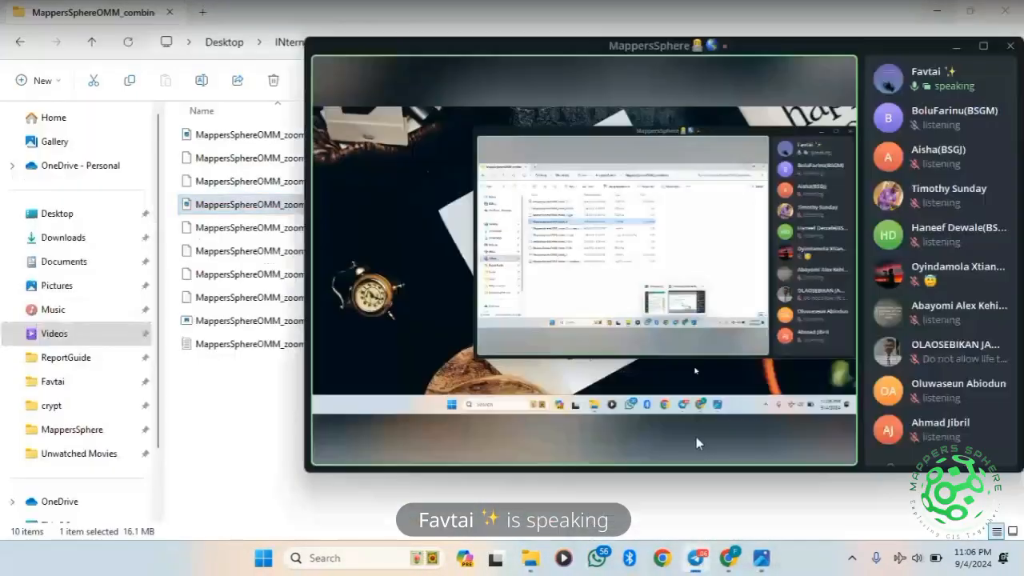